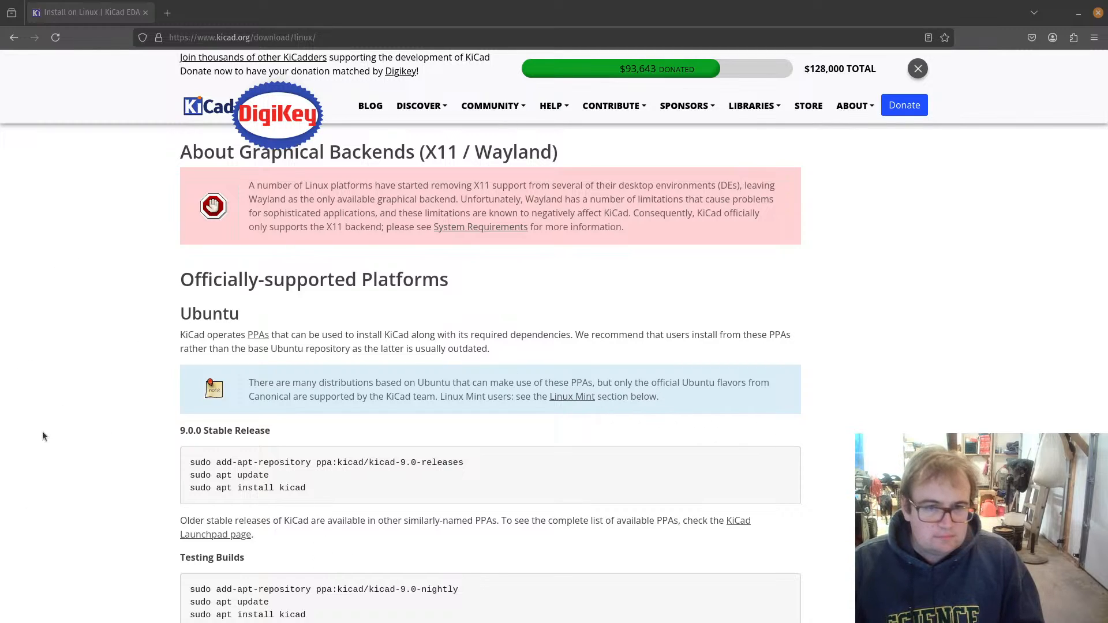
# Step: Open a terminal window and move it clear of the Ubuntu 9.0.0 stable release commands on the web page
pyautogui.hotkey('ctrl', 'alt', 't')
pyautogui.moveTo(243, 45); pyautogui.dragTo(728, 245)
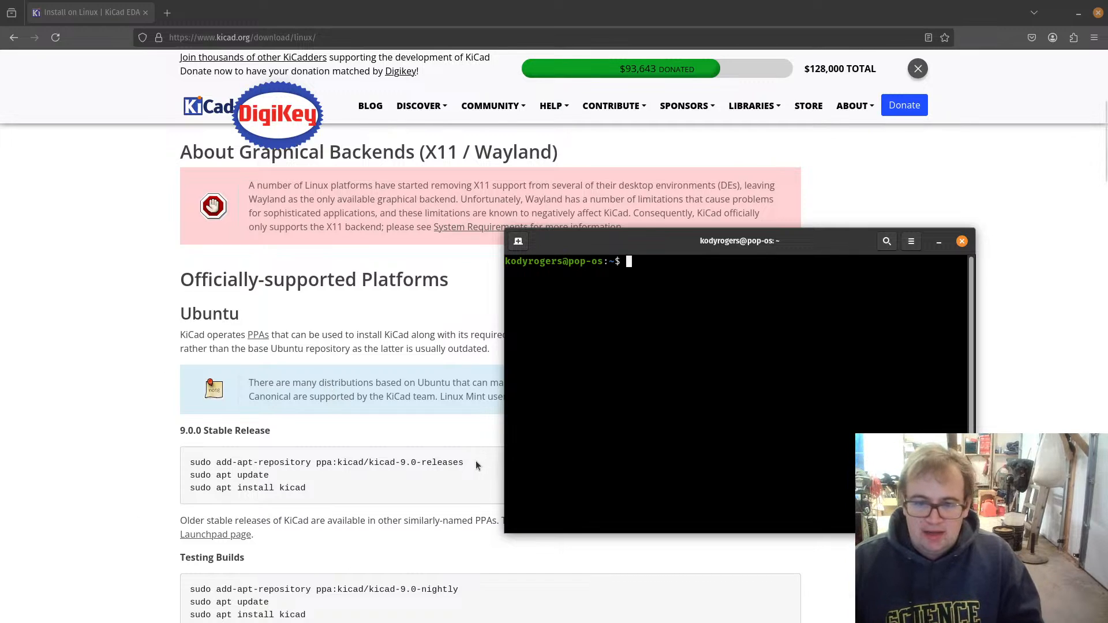
pyautogui.moveTo(646, 243); pyautogui.dragTo(692, 69)
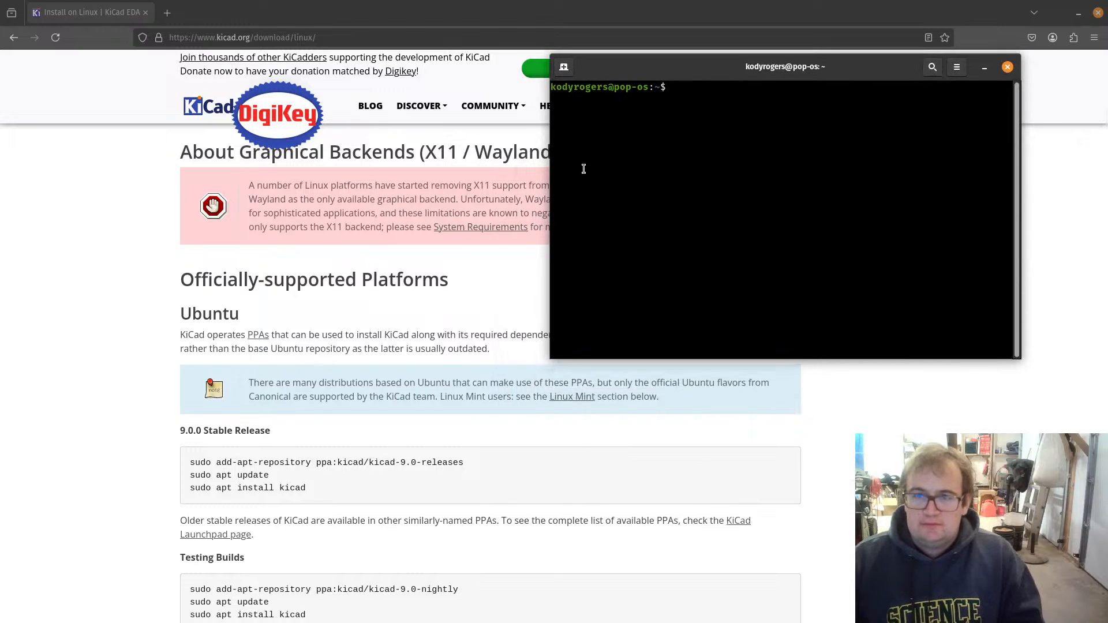
# Step: Run the command sudo add-apt-repository ppa:kicad/kicad-9.0-releases in the terminal
pyautogui.write('sudo ')
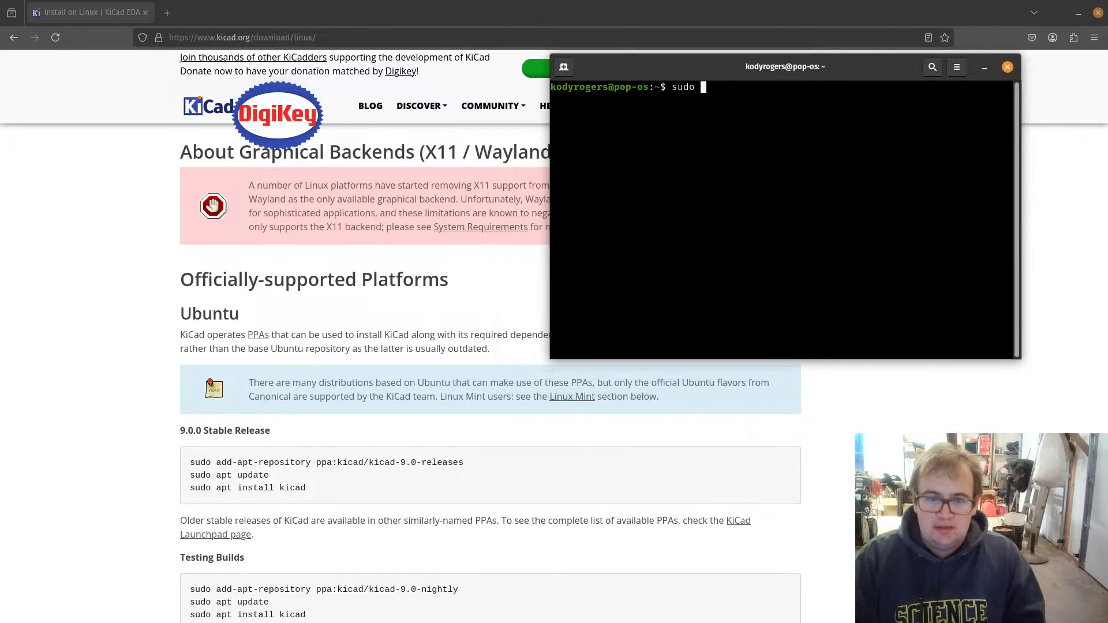
pyautogui.write('add-apt')
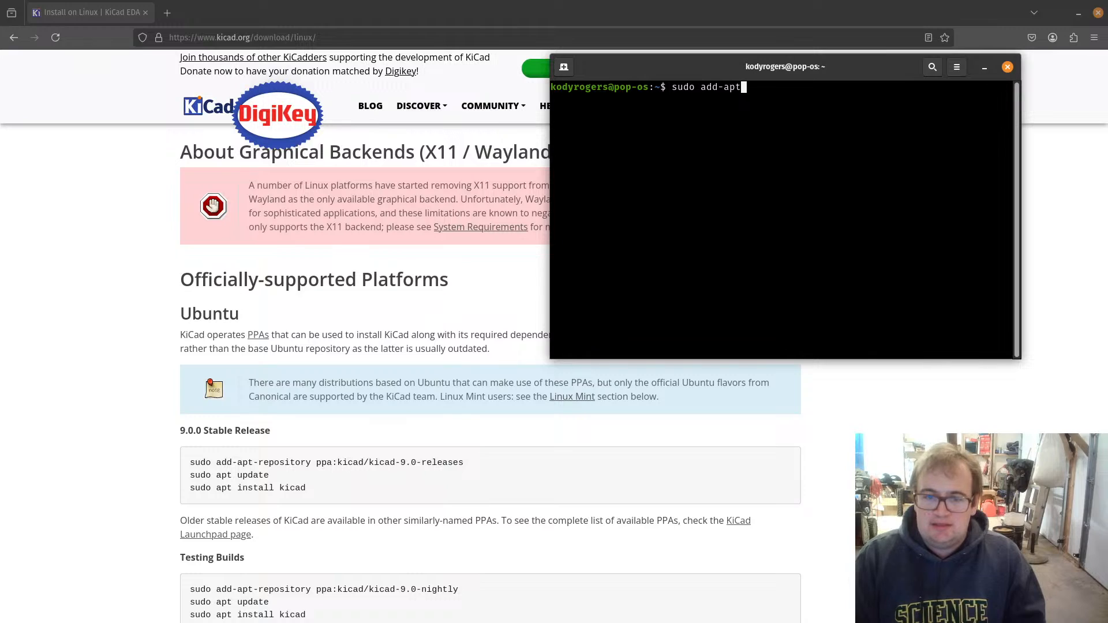
pyautogui.write('-rep')
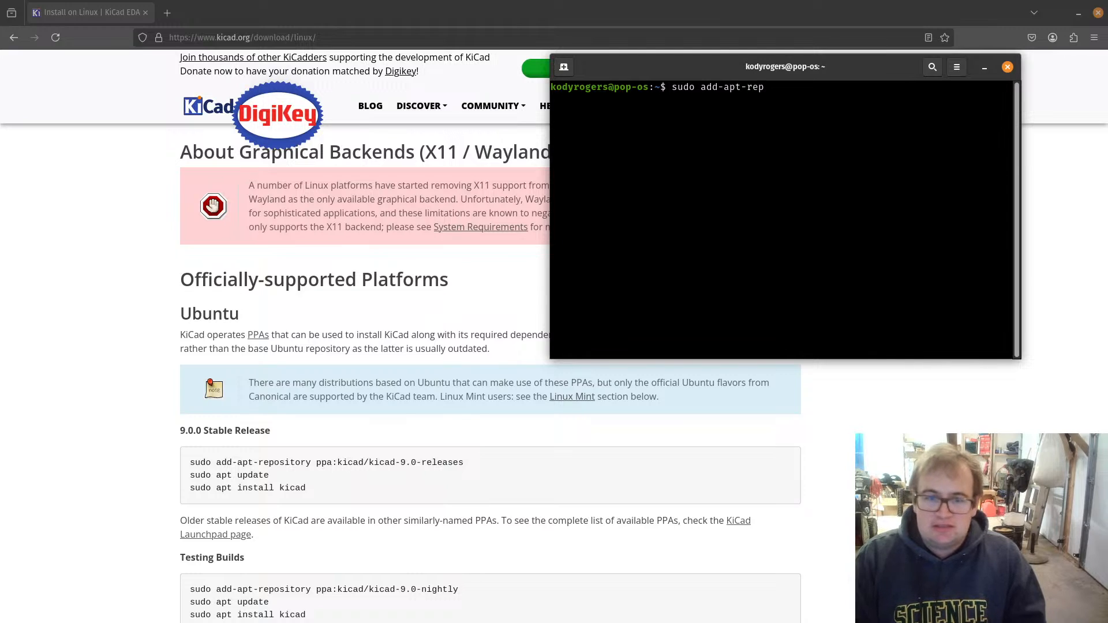
pyautogui.write('o')
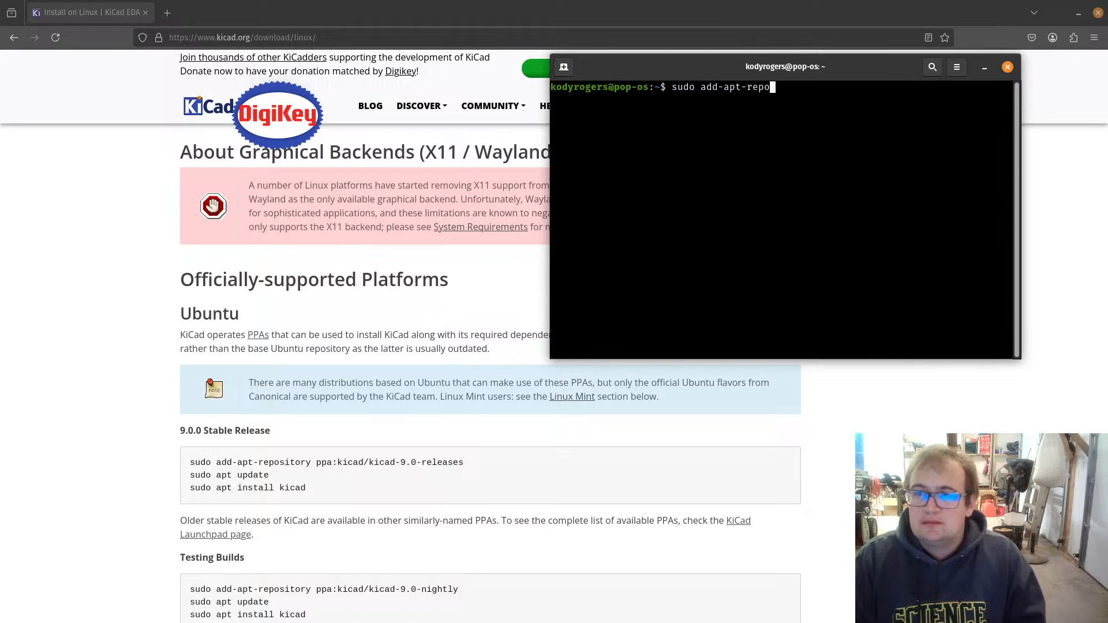
pyautogui.write('sitor')
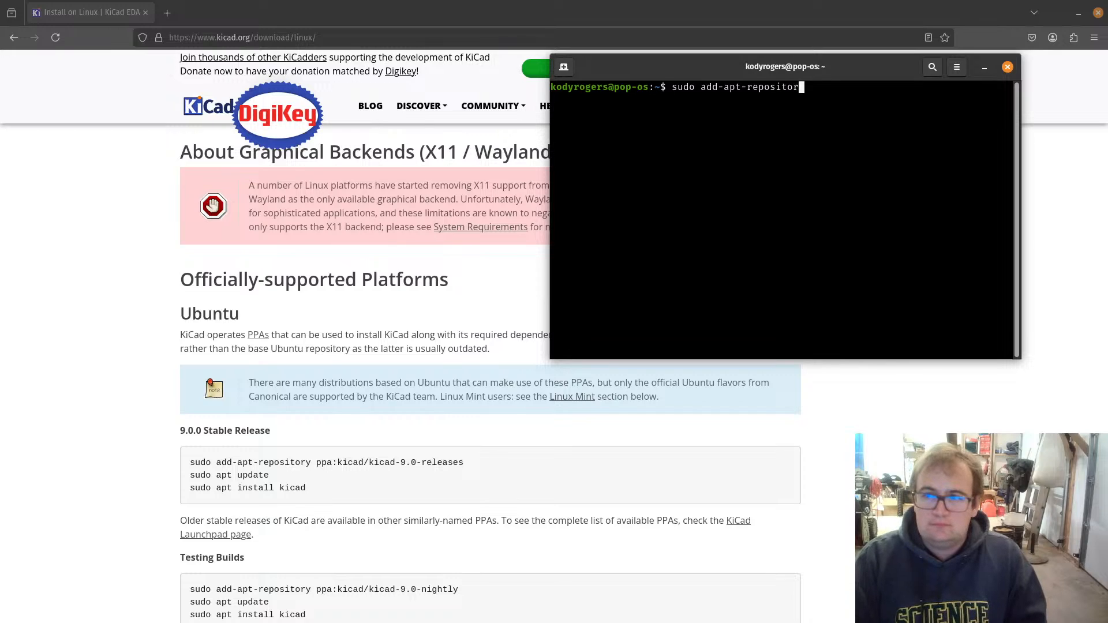
pyautogui.write('y p')
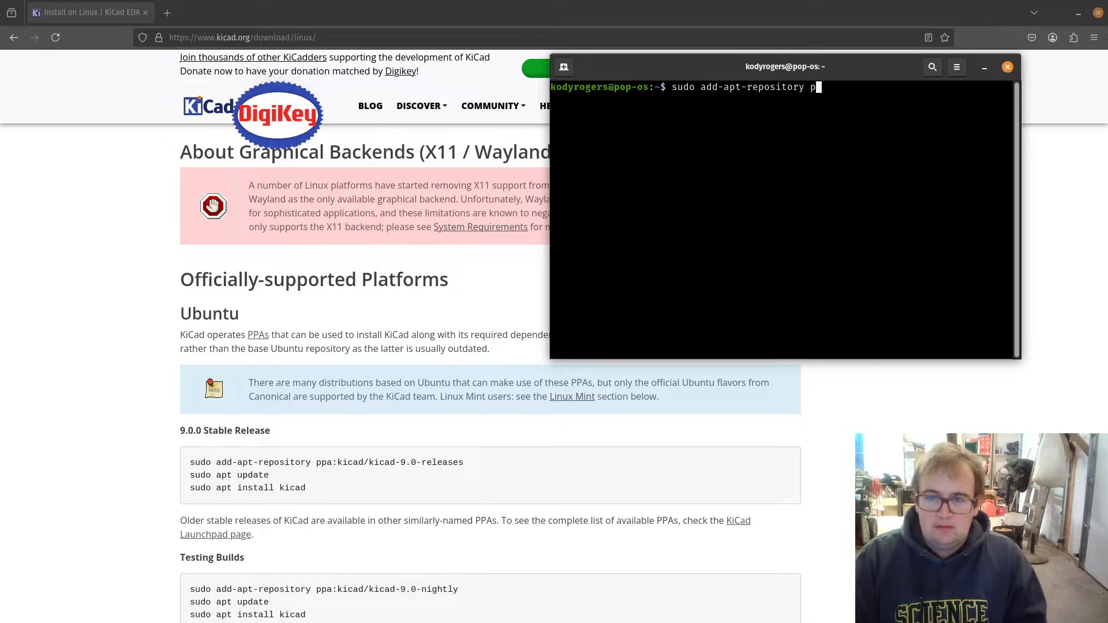
pyautogui.write('p')
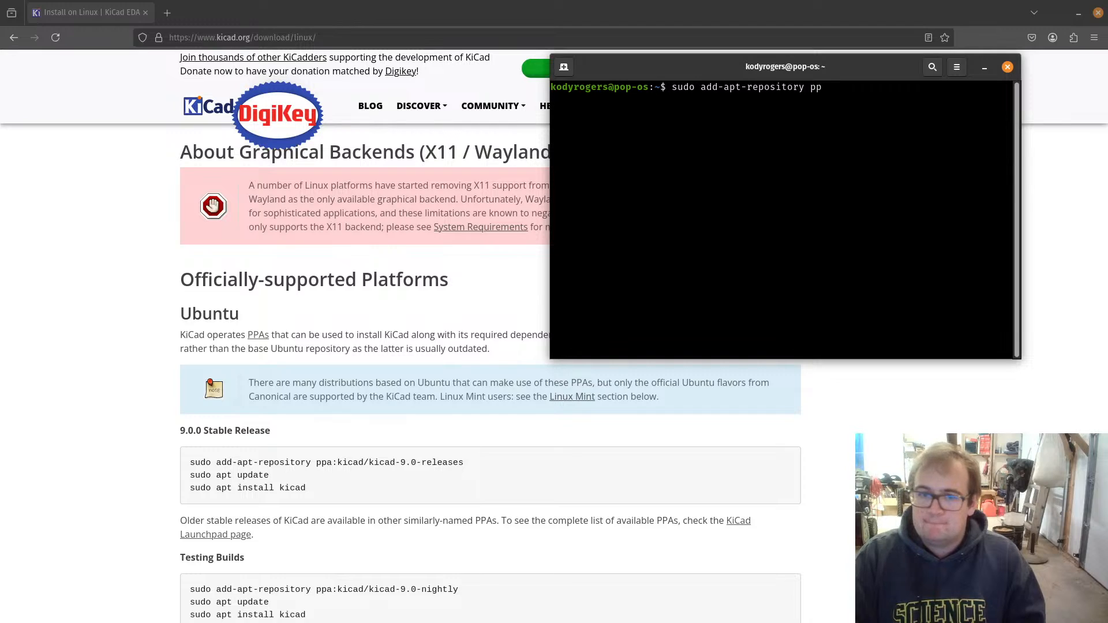
pyautogui.write('a')
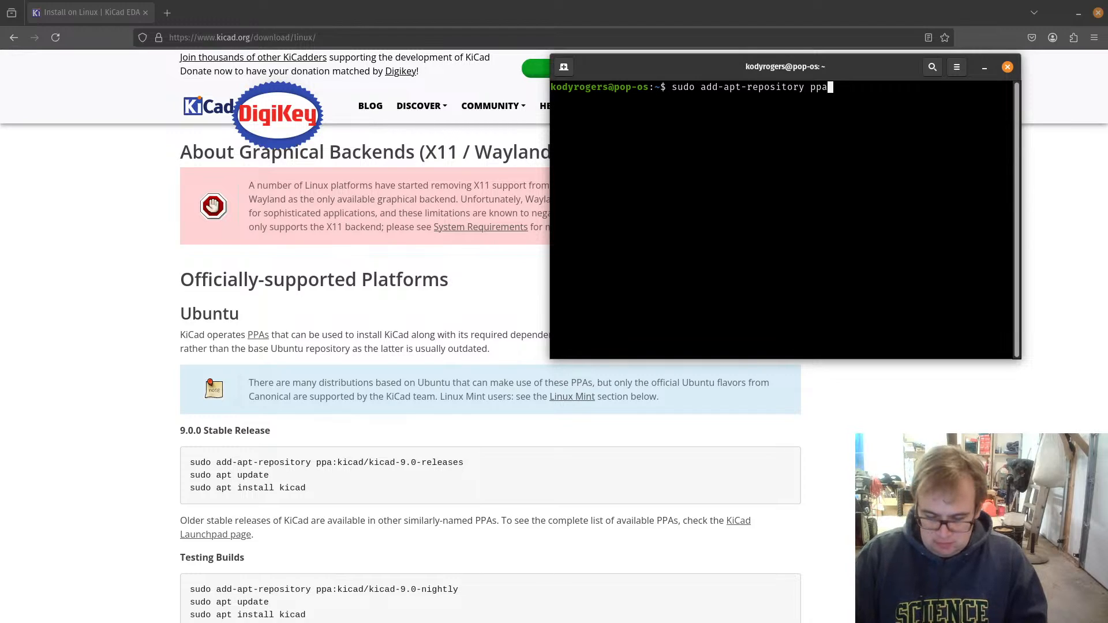
pyautogui.write(':kic')
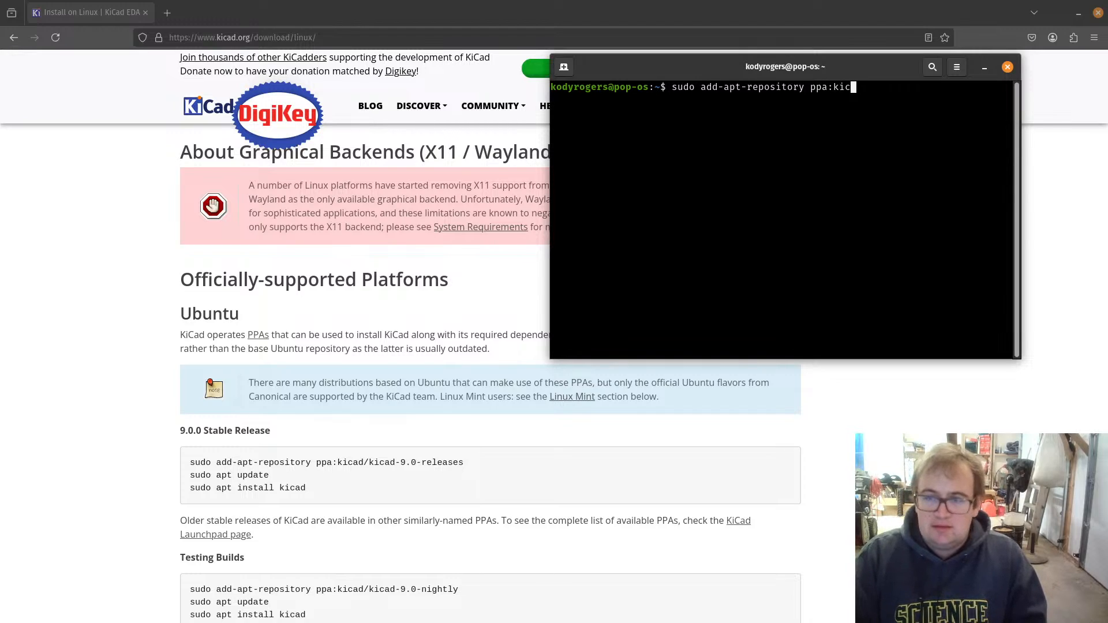
pyautogui.write('ad/')
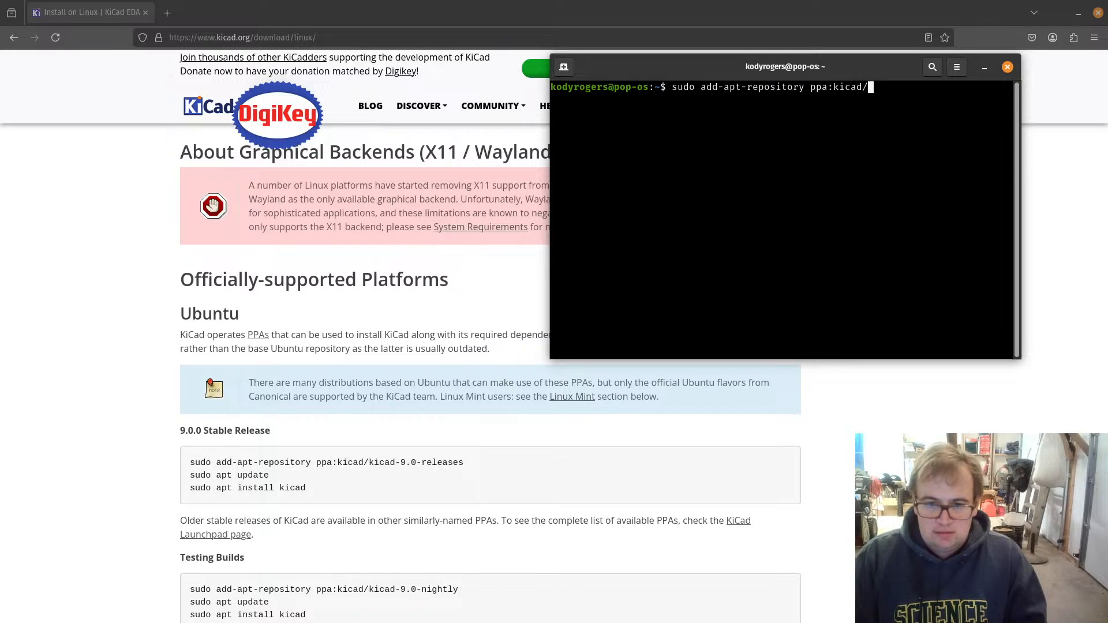
pyautogui.write('kicad')
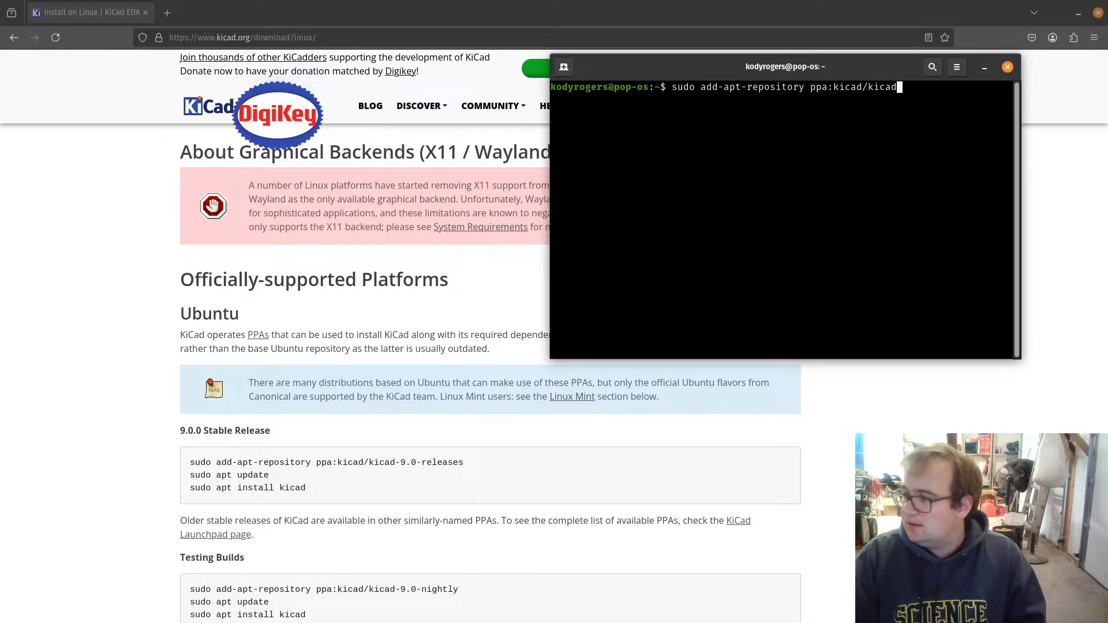
pyautogui.write('-')
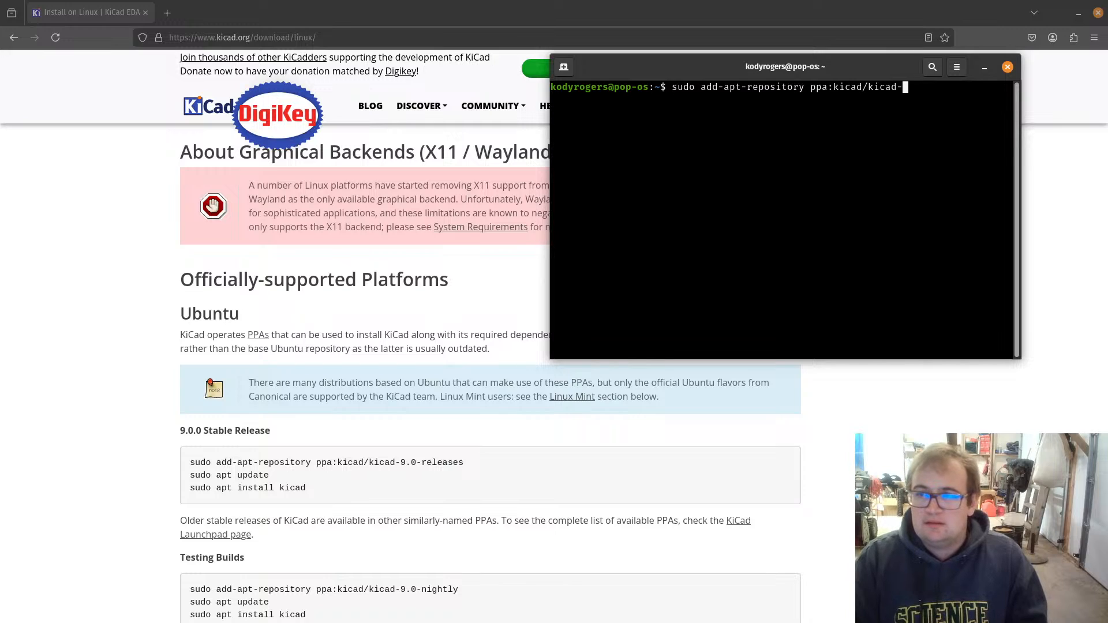
pyautogui.write('9/')
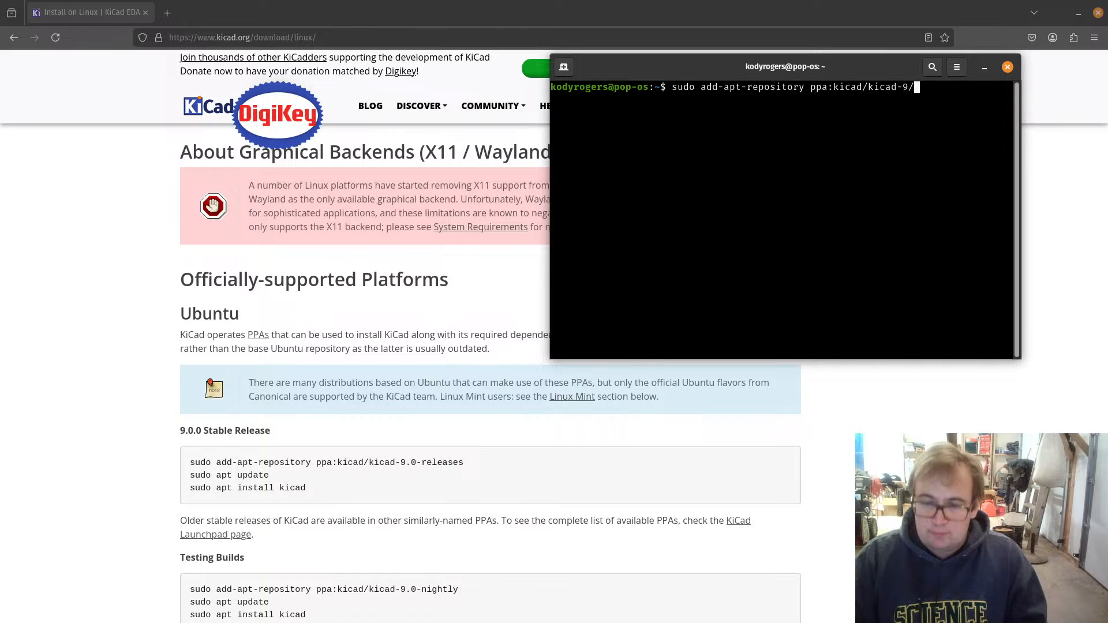
pyautogui.press('BackSpace')
pyautogui.write('.0')
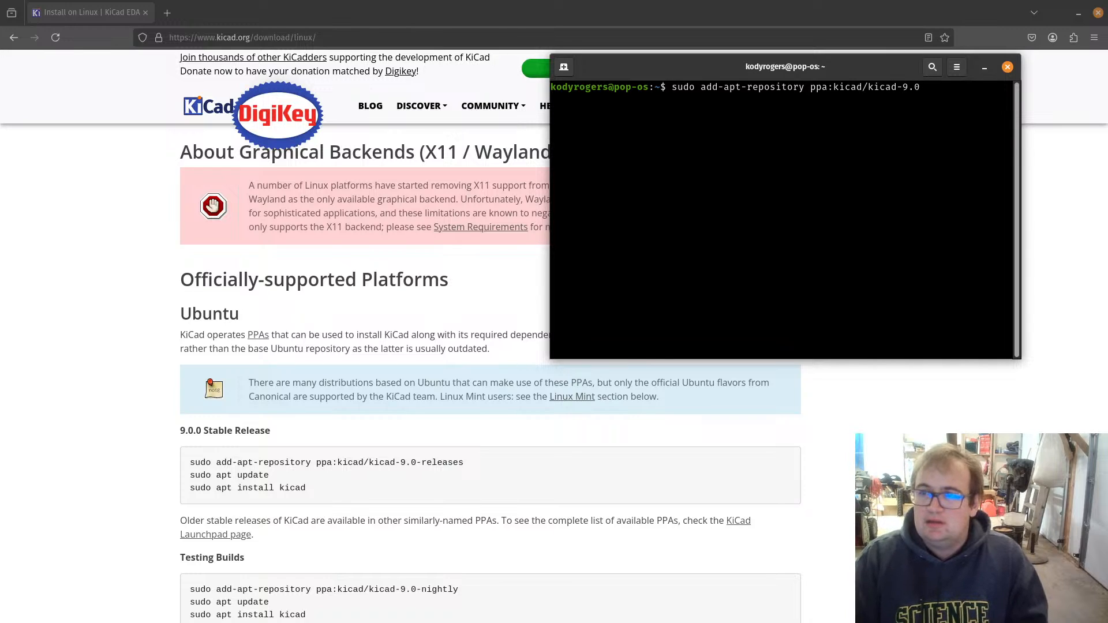
pyautogui.write('-r')
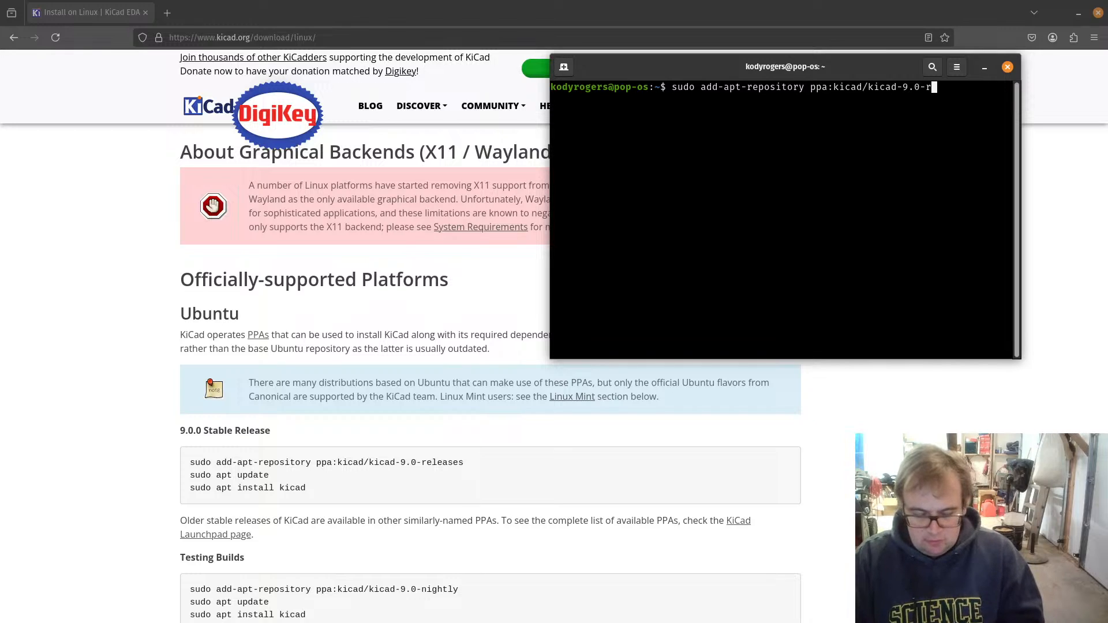
pyautogui.write('eleases')
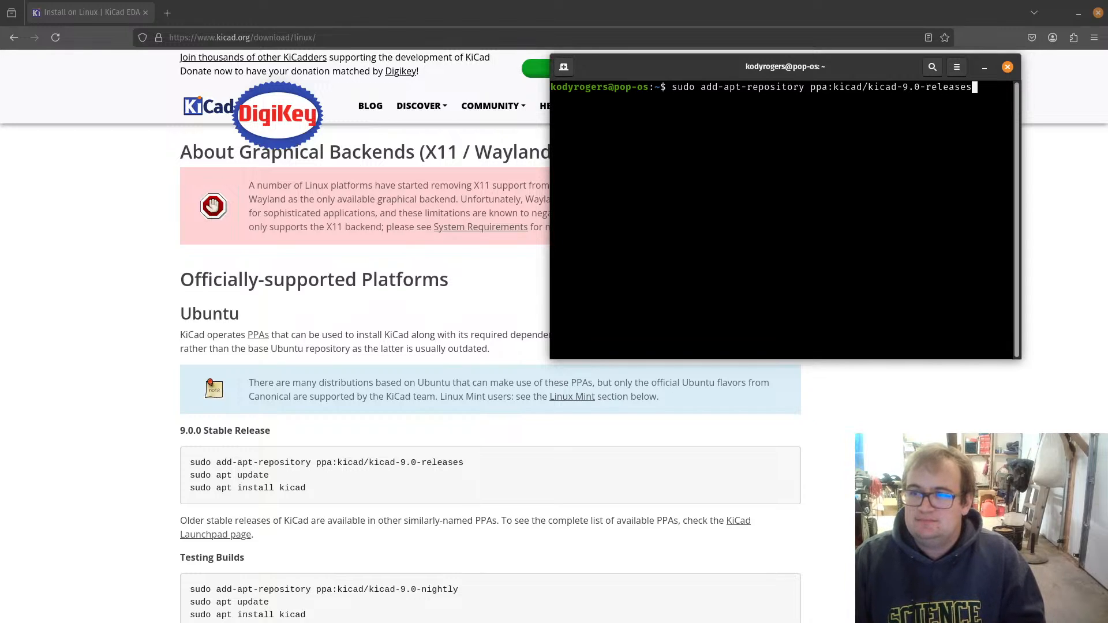
pyautogui.press('Return')
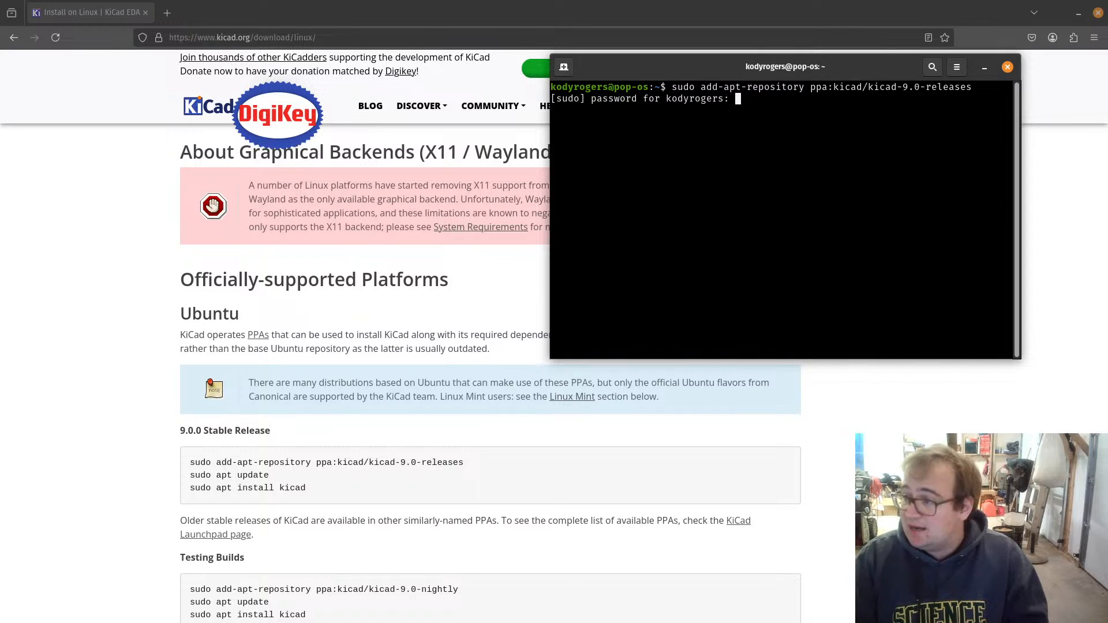
# Step: Enter the account password for sudo and confirm adding the KiCad 9.0 releases repository
pyautogui.press('Return')
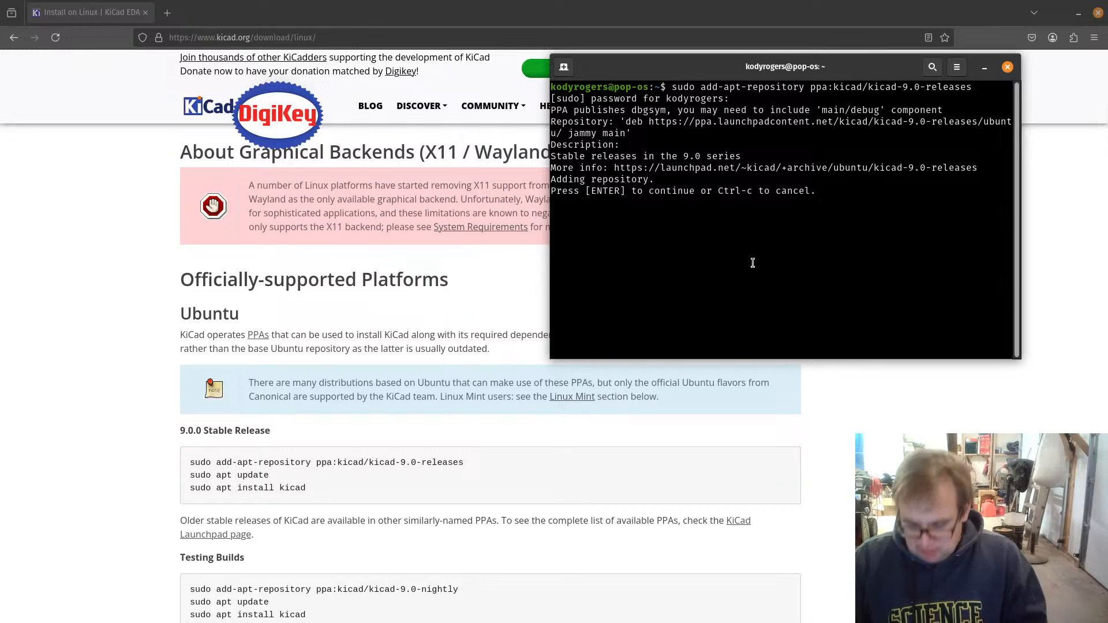
pyautogui.press('Return')
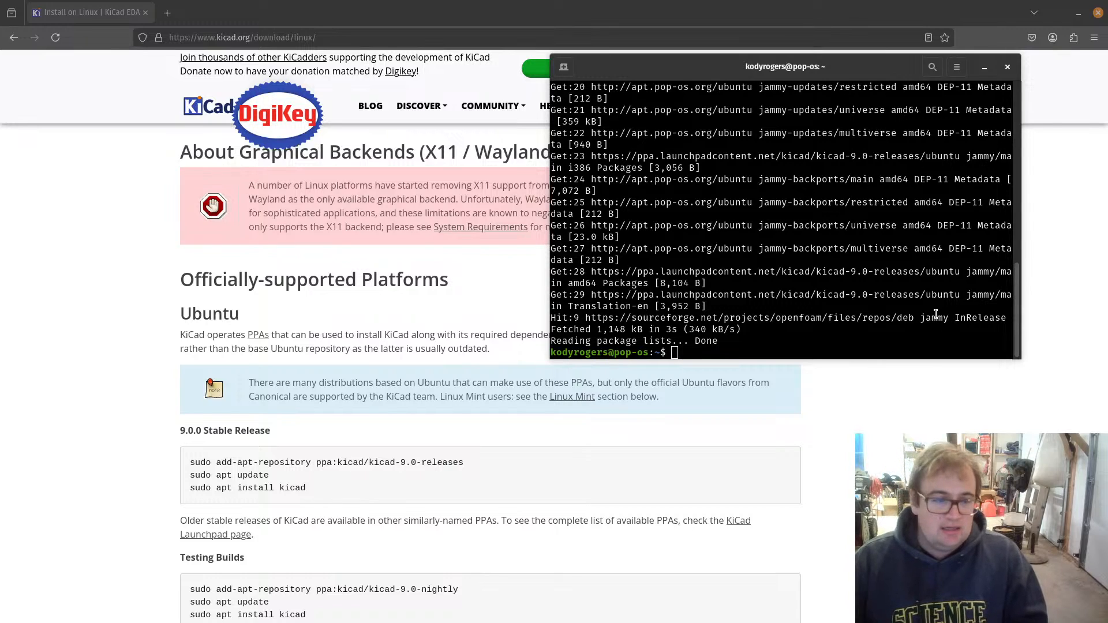
# Step: Run sudo apt install kicad in the terminal and accept the package installation with y
pyautogui.click(804, 354)
pyautogui.write('su')
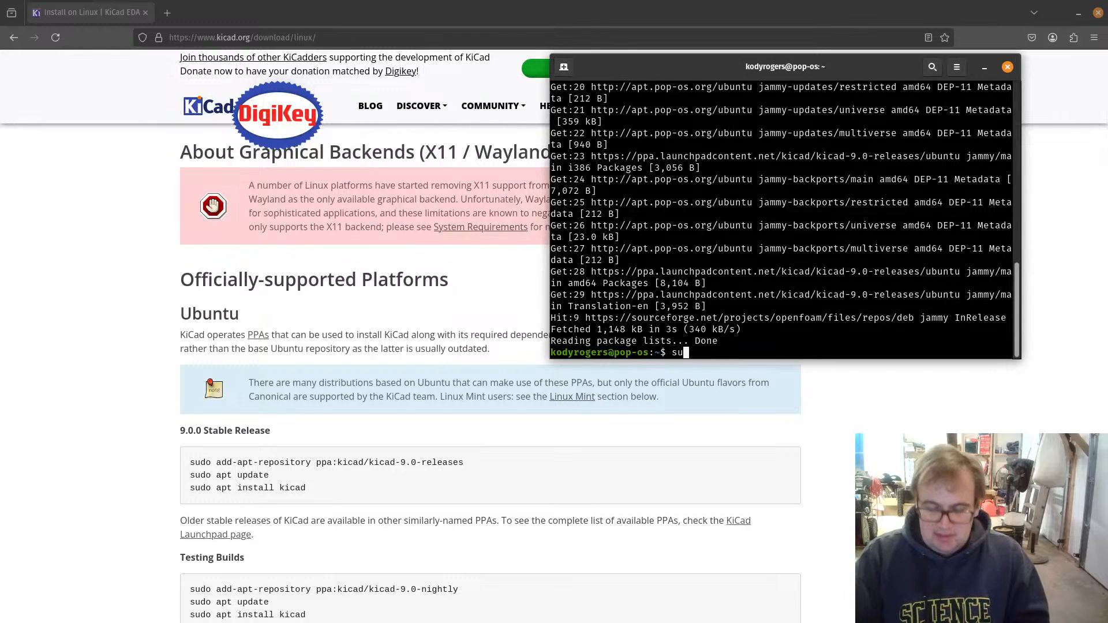
pyautogui.write('do apt')
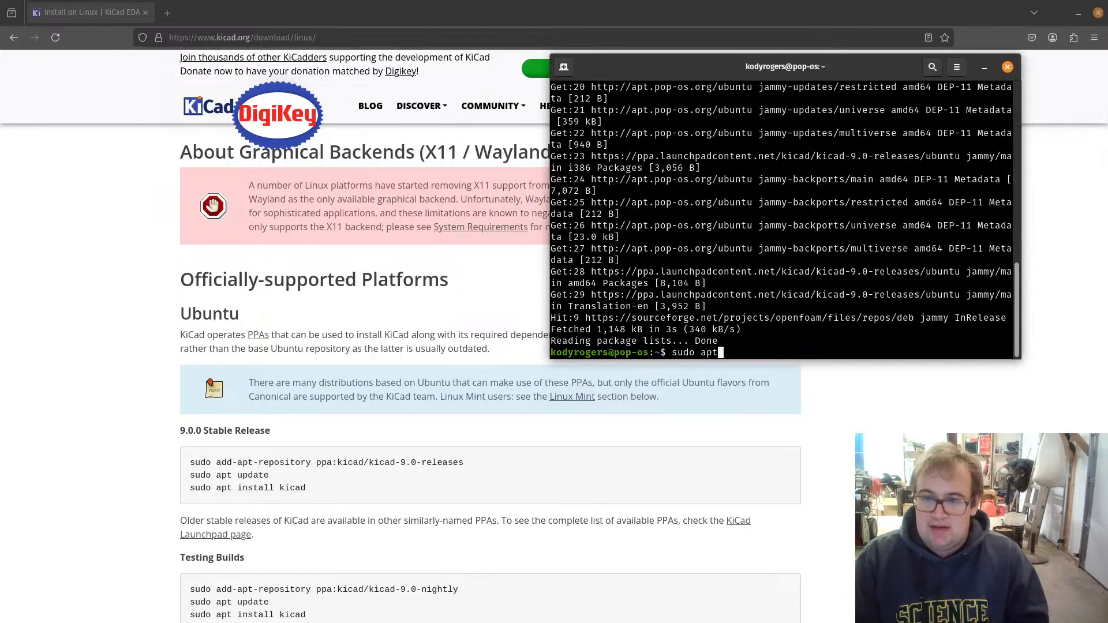
pyautogui.write(' inst')
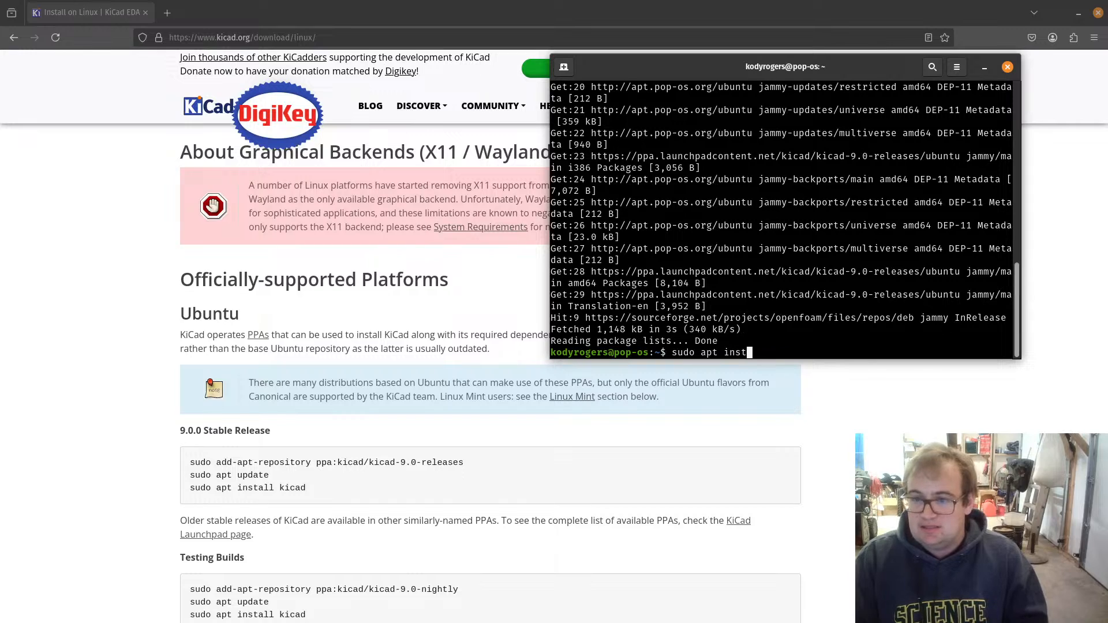
pyautogui.write('a')
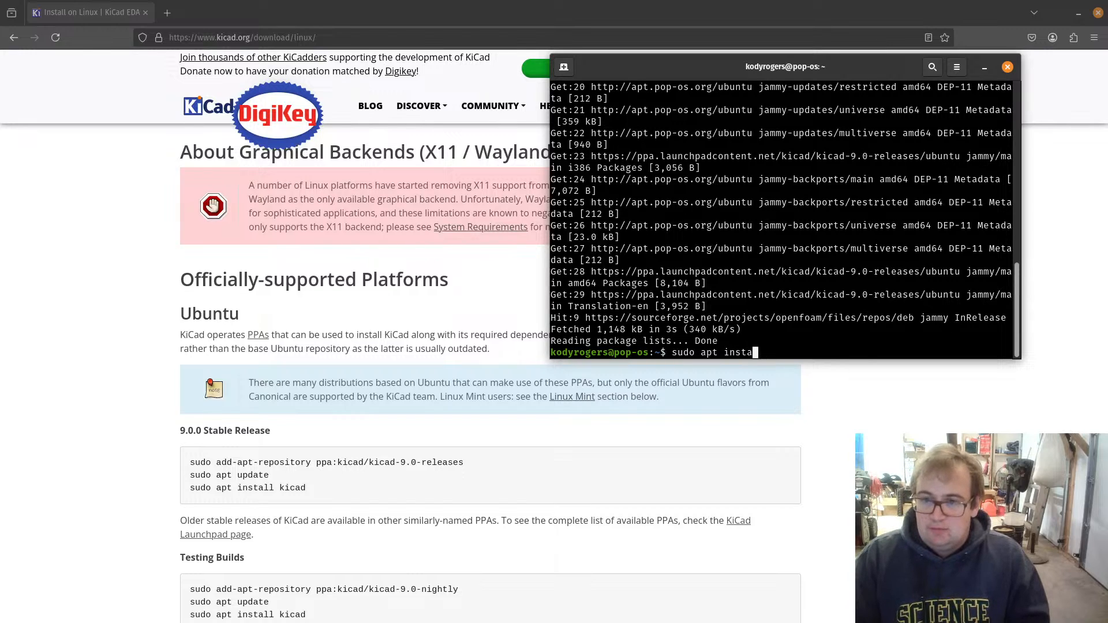
pyautogui.write('ll kica')
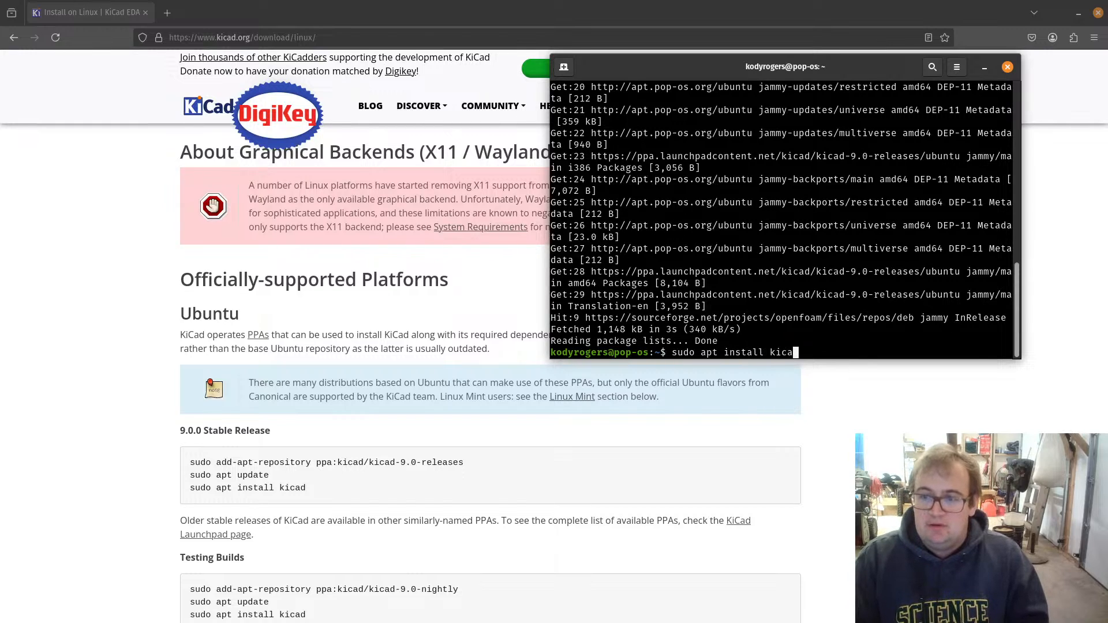
pyautogui.write('d')
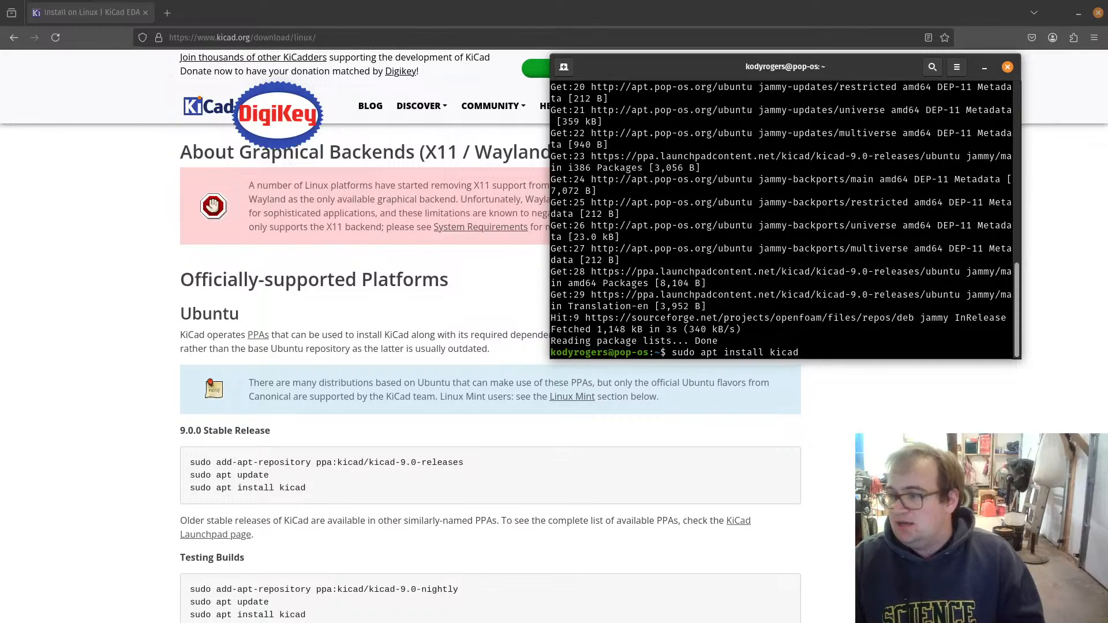
pyautogui.press('Return')
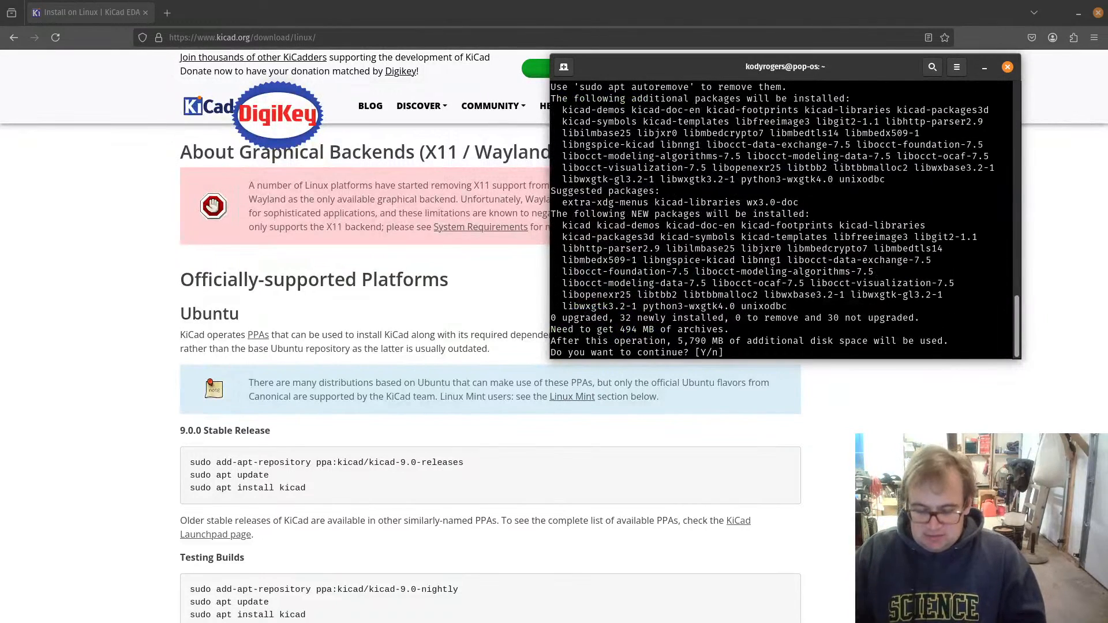
pyautogui.write('y')
pyautogui.press('Return')
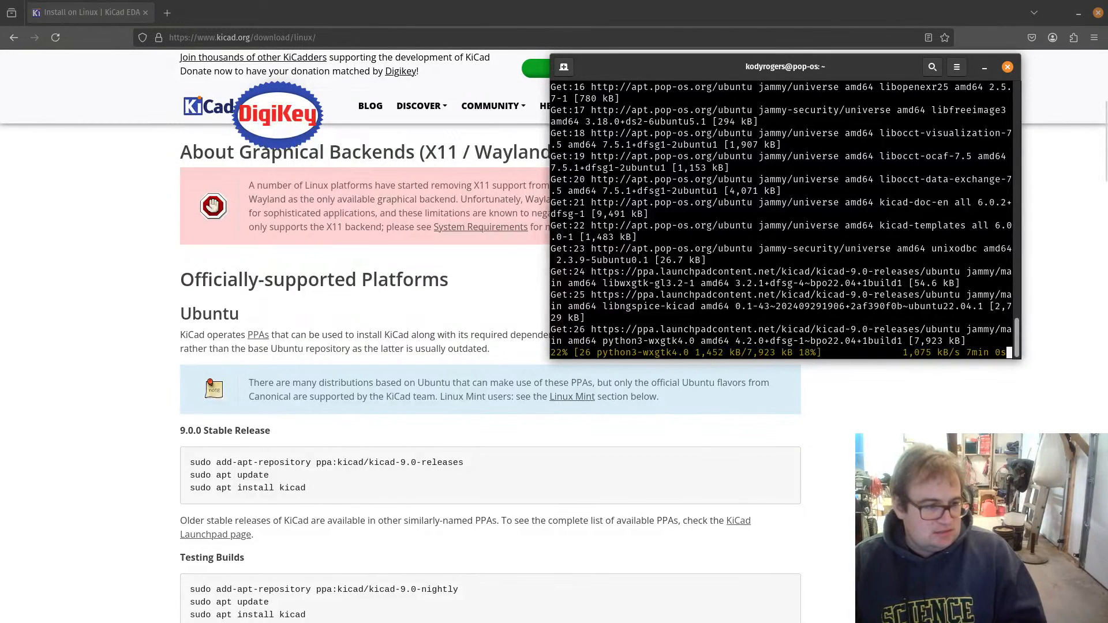
# Step: Switch to the file manager and open the project ecad_second.kicad_pro from Public/laoe_projects/dusk_to_dawn/ecad_second
pyautogui.press('super+f')
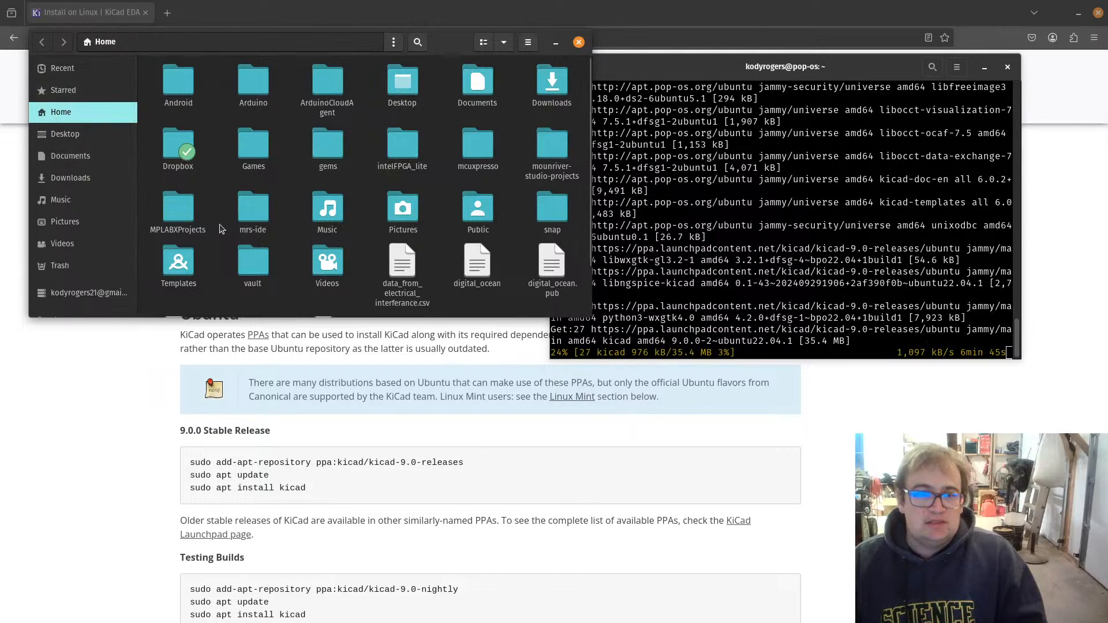
pyautogui.doubleClick(479, 212)
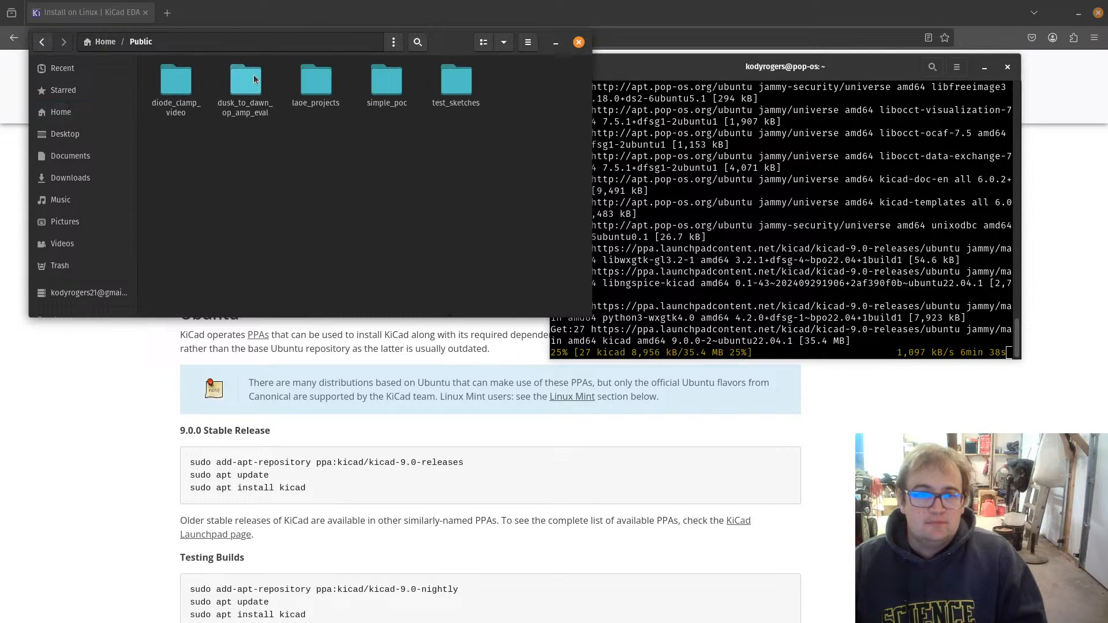
pyautogui.doubleClick(254, 79)
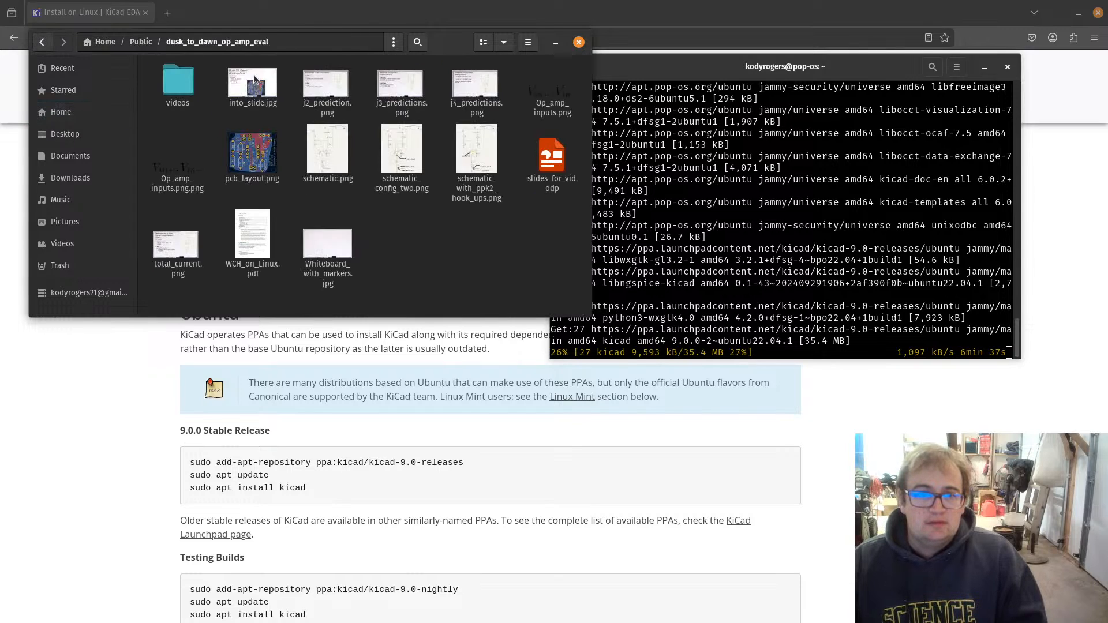
pyautogui.click(141, 41)
pyautogui.doubleClick(315, 92)
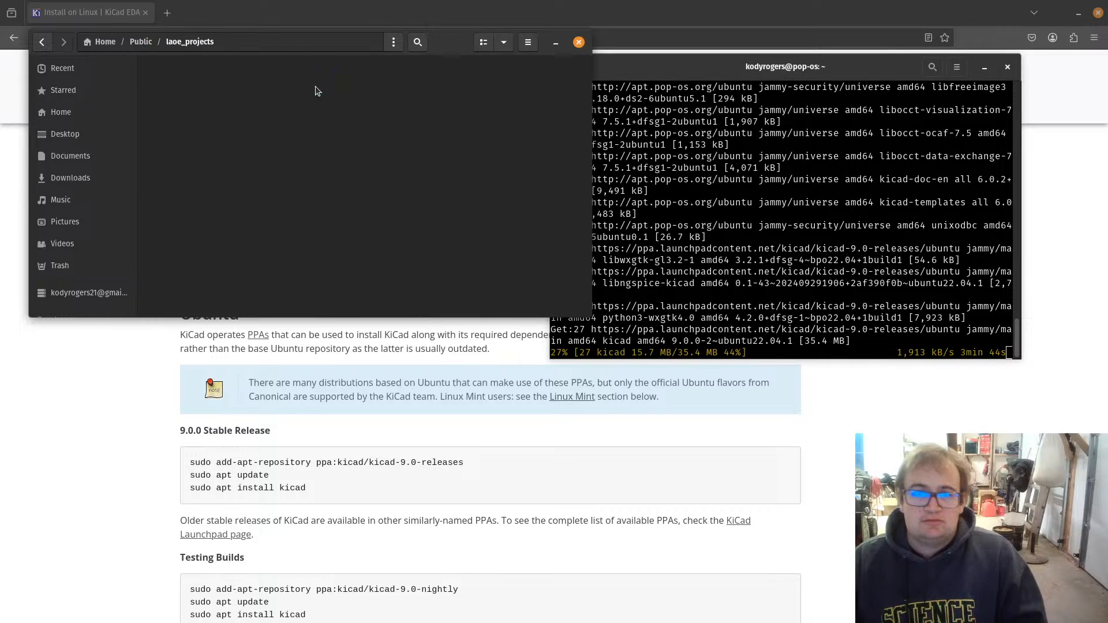
pyautogui.doubleClick(245, 91)
pyautogui.doubleClick(243, 92)
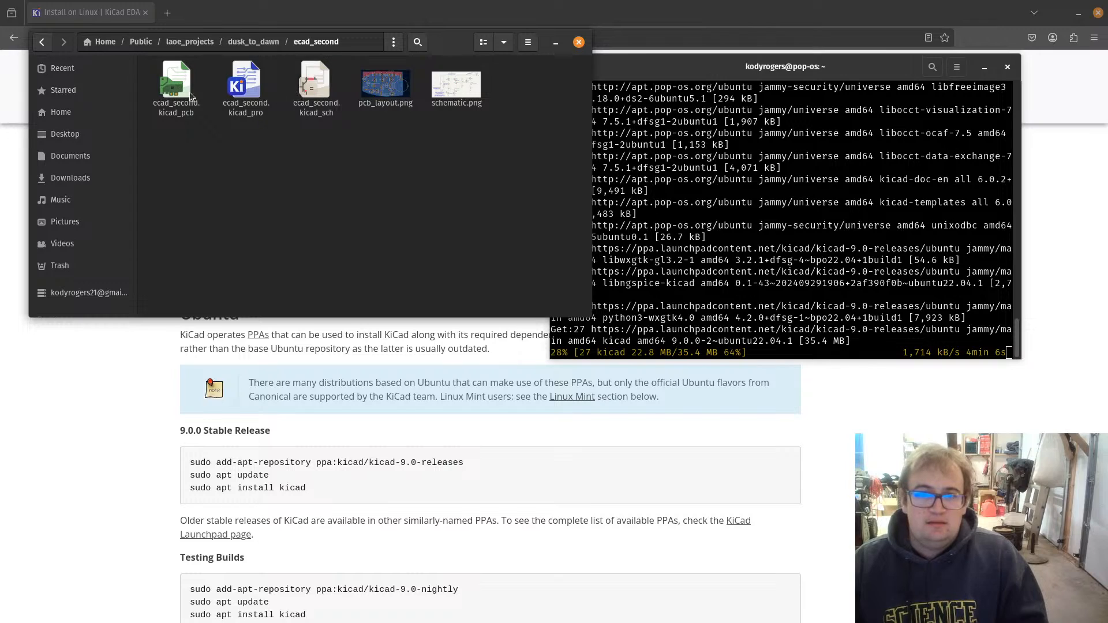
pyautogui.click(250, 104)
pyautogui.doubleClick(250, 104)
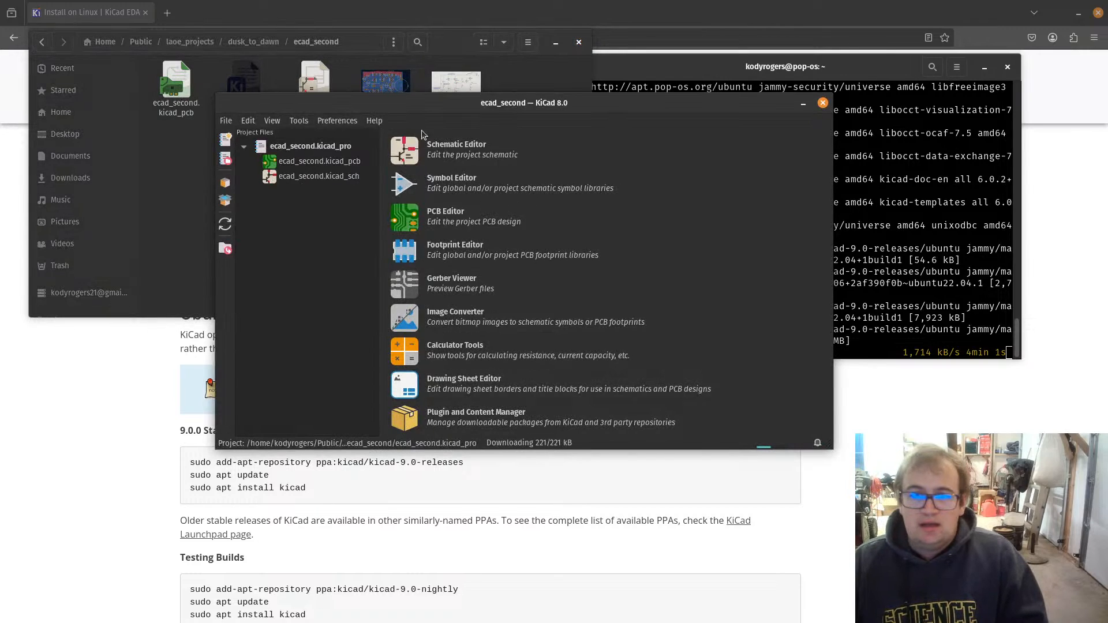
# Step: Open the project's schematic and PCB layout, check the package download in the terminal, and return to the PCB Editor
pyautogui.click(404, 152)
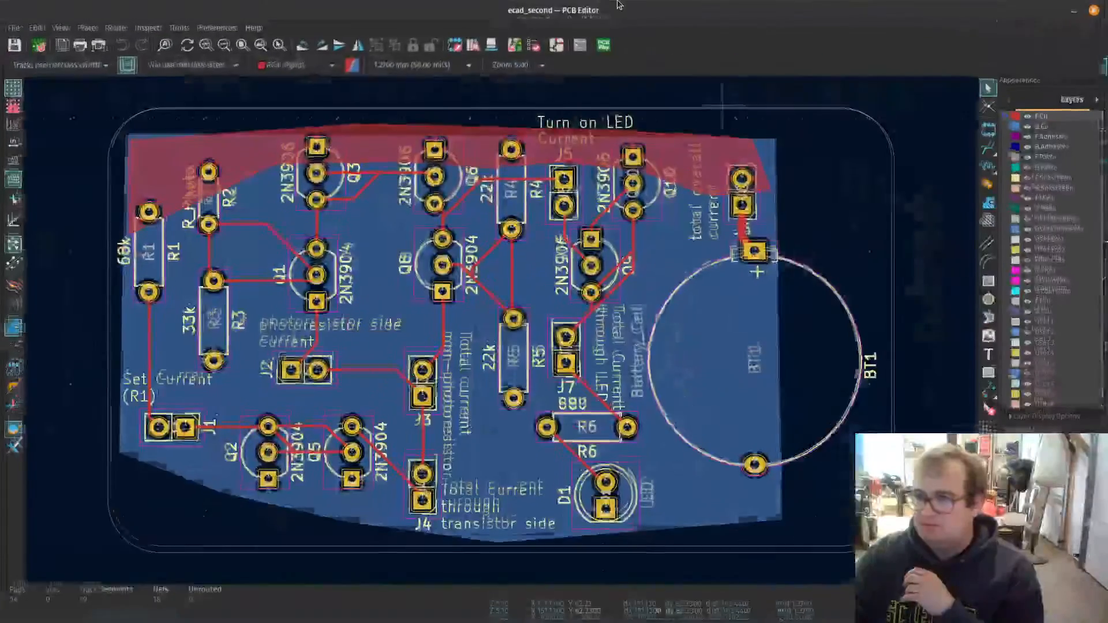
pyautogui.hotkey('alt', 'Tab')
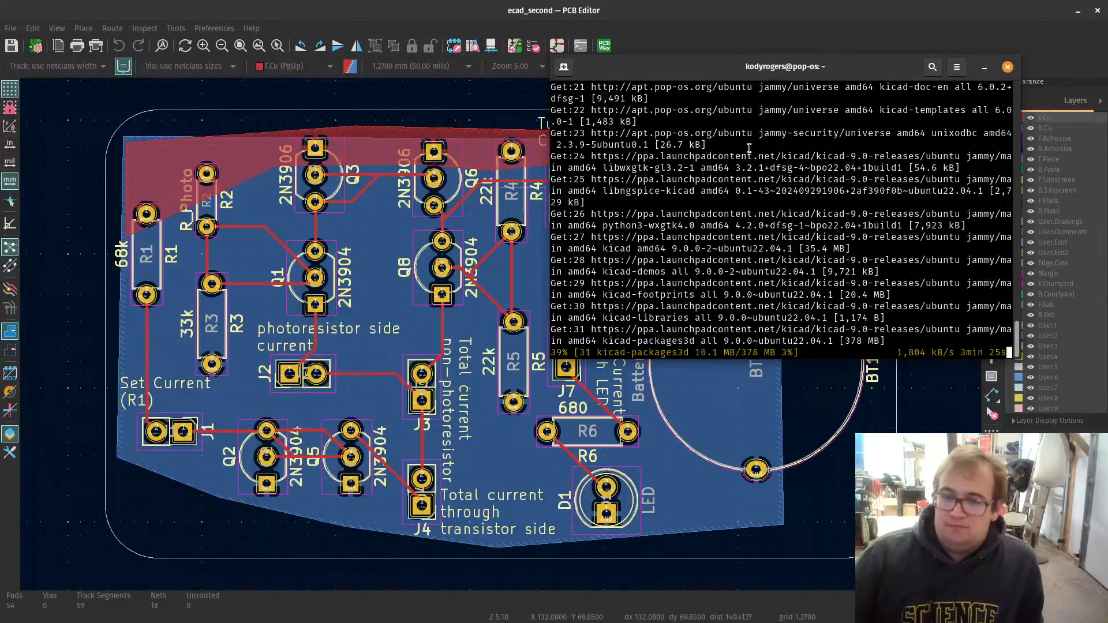
pyautogui.click(822, 486)
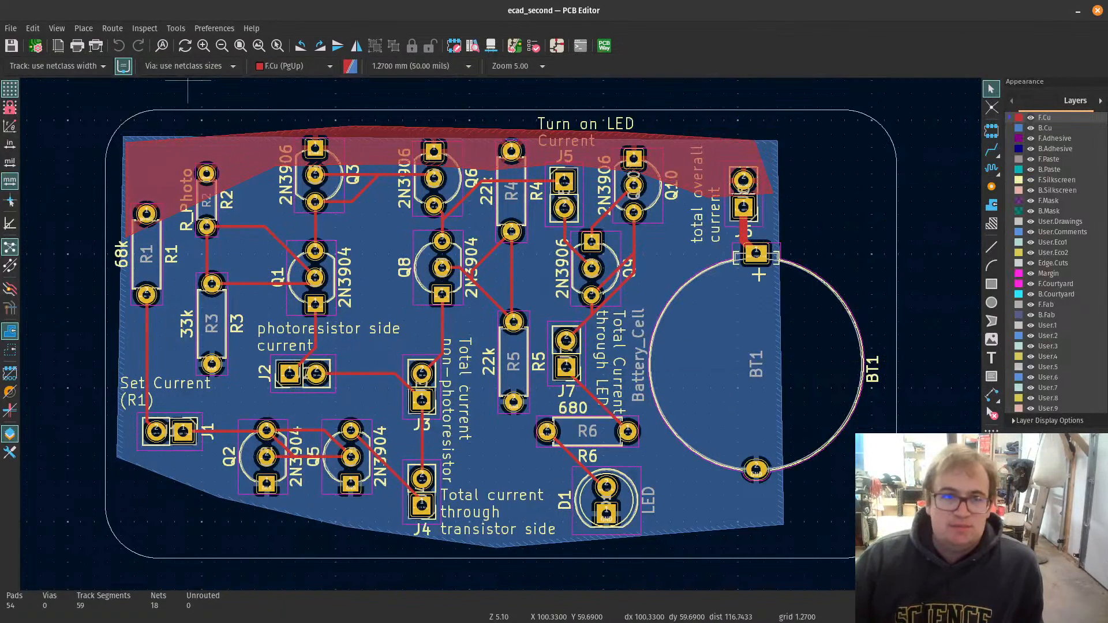
# Step: Plot the board's Gerber files to the gerber/ directory with the preset layers, refilling the out-of-date zones
pyautogui.click(17, 30)
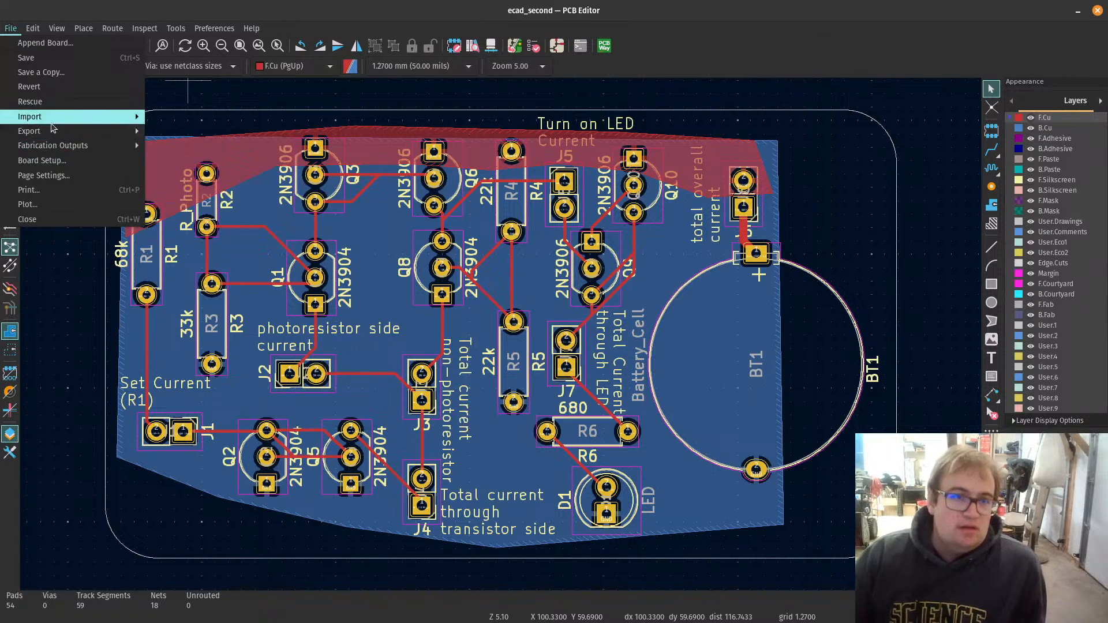
pyautogui.moveTo(55, 137)
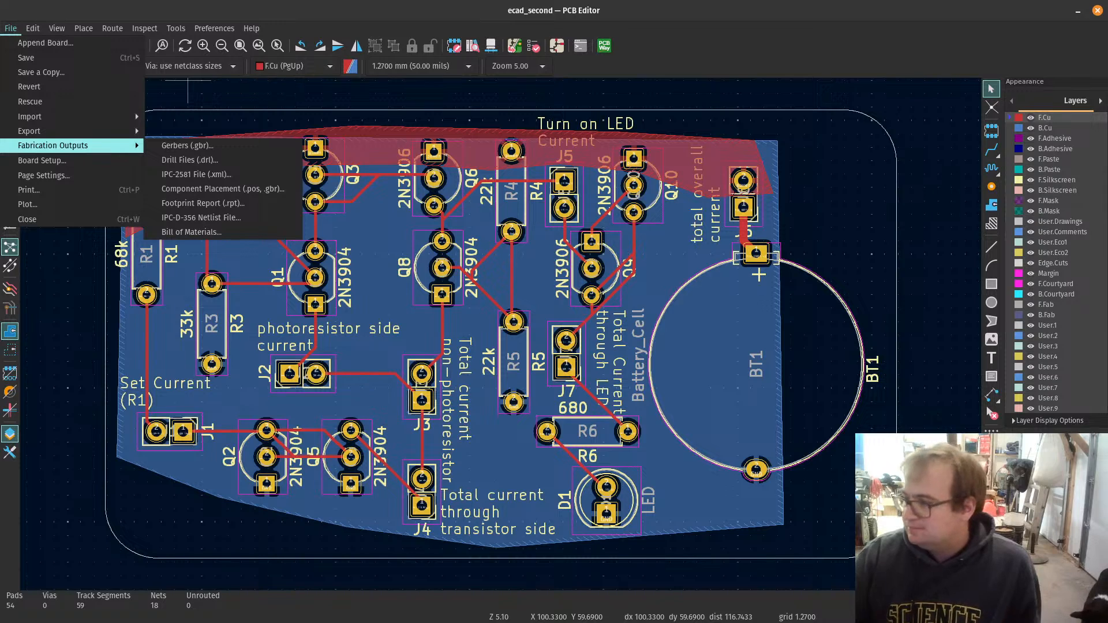
pyautogui.click(186, 145)
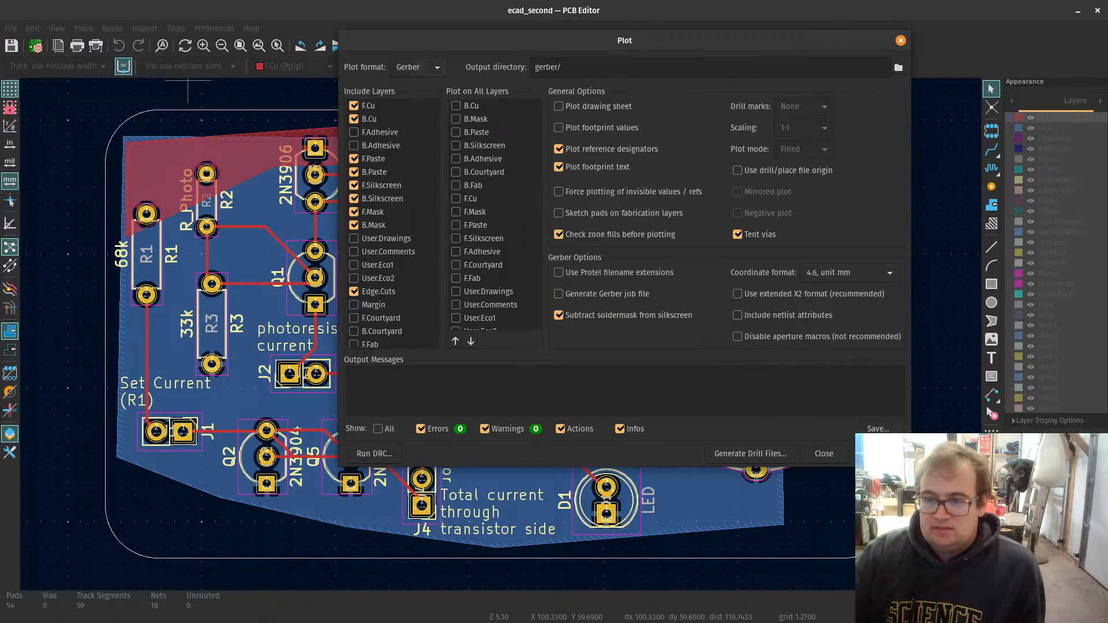
pyautogui.click(877, 454)
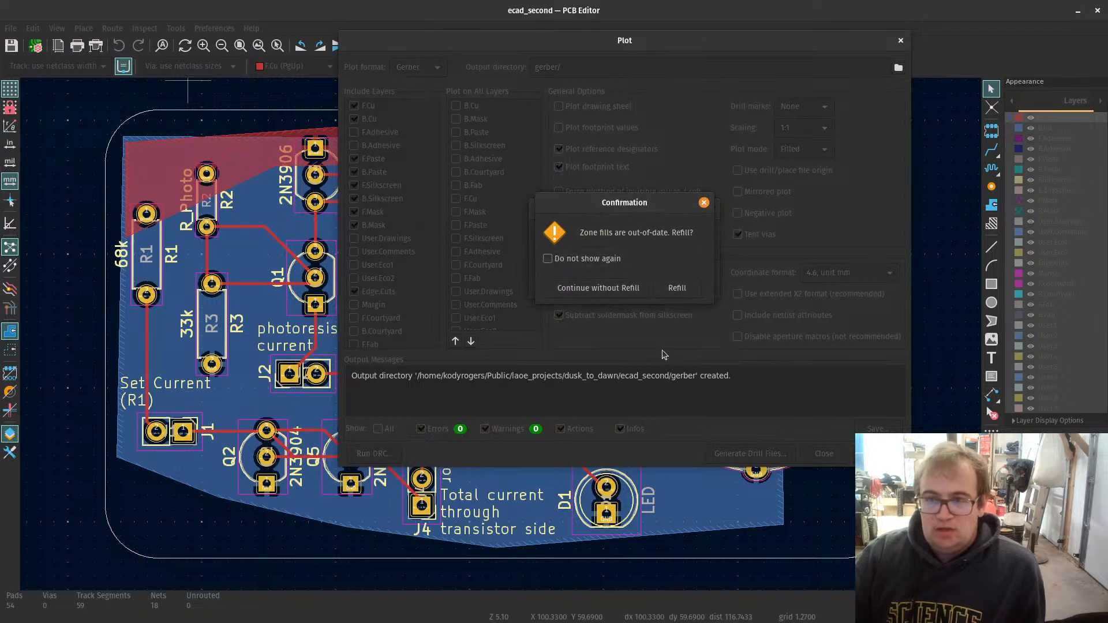
pyautogui.click(673, 289)
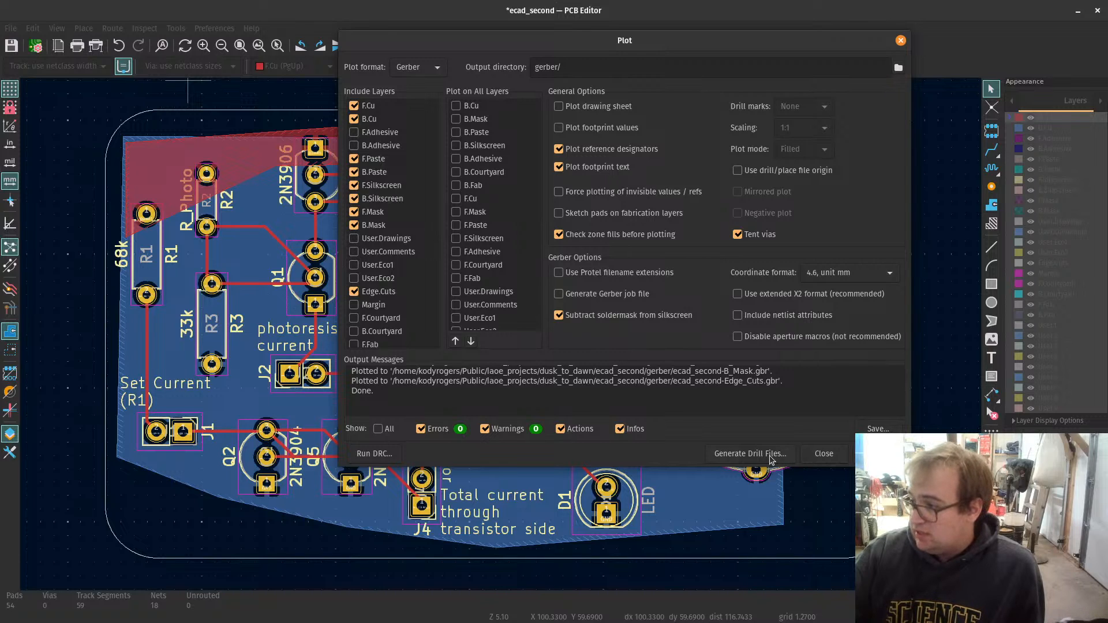
# Step: Generate the Excellon drill files in millimetres into the gerber/ folder and close the plotting dialogs
pyautogui.click(750, 454)
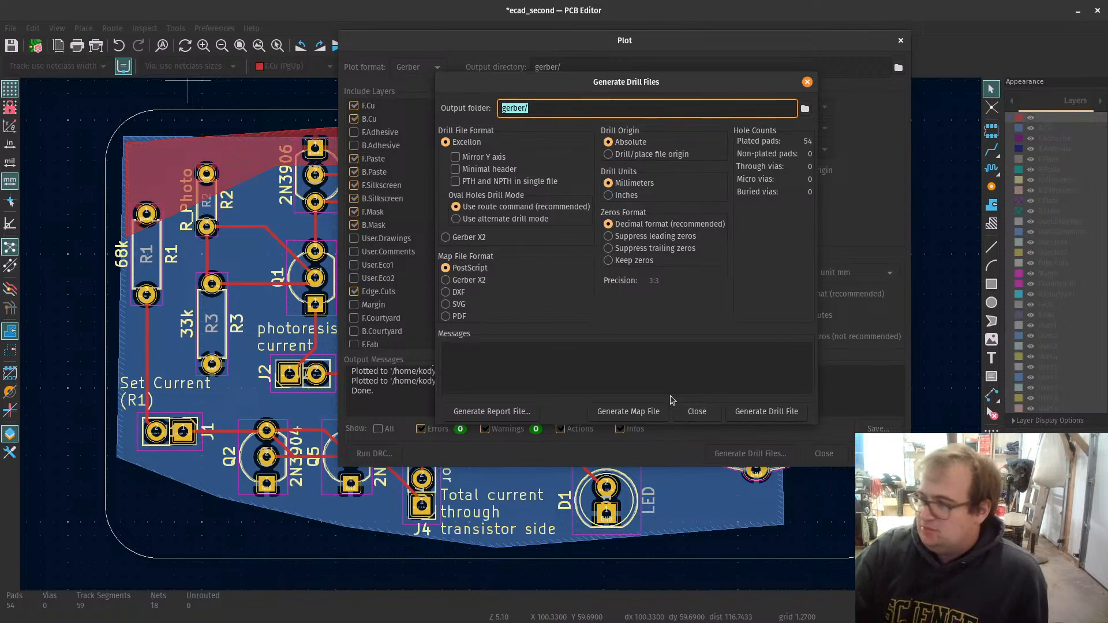
pyautogui.click(749, 413)
pyautogui.click(697, 411)
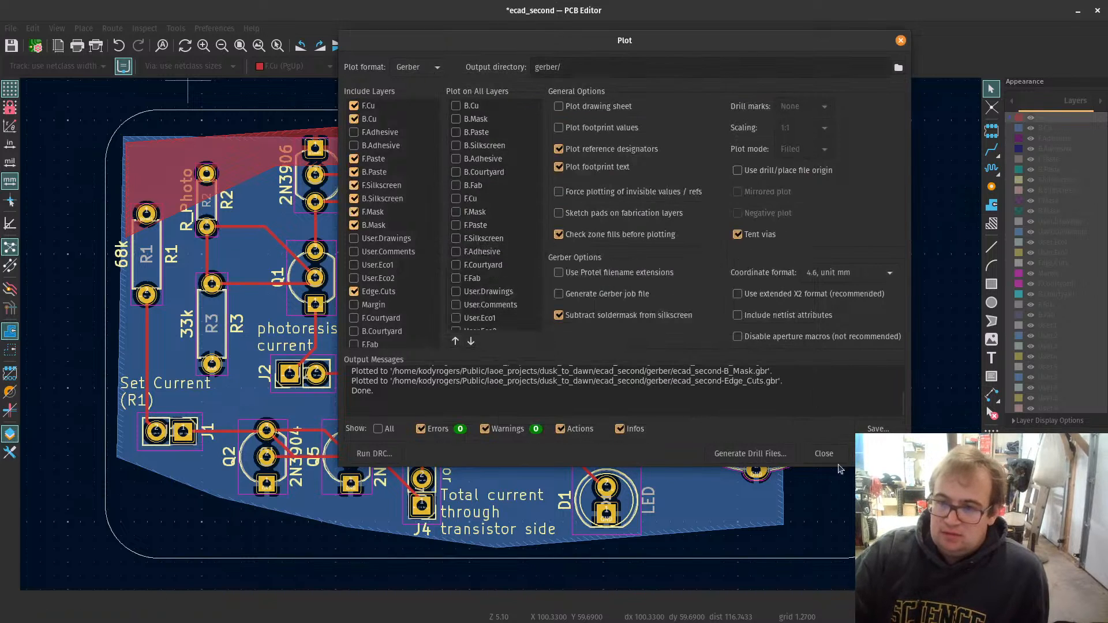
pyautogui.click(831, 452)
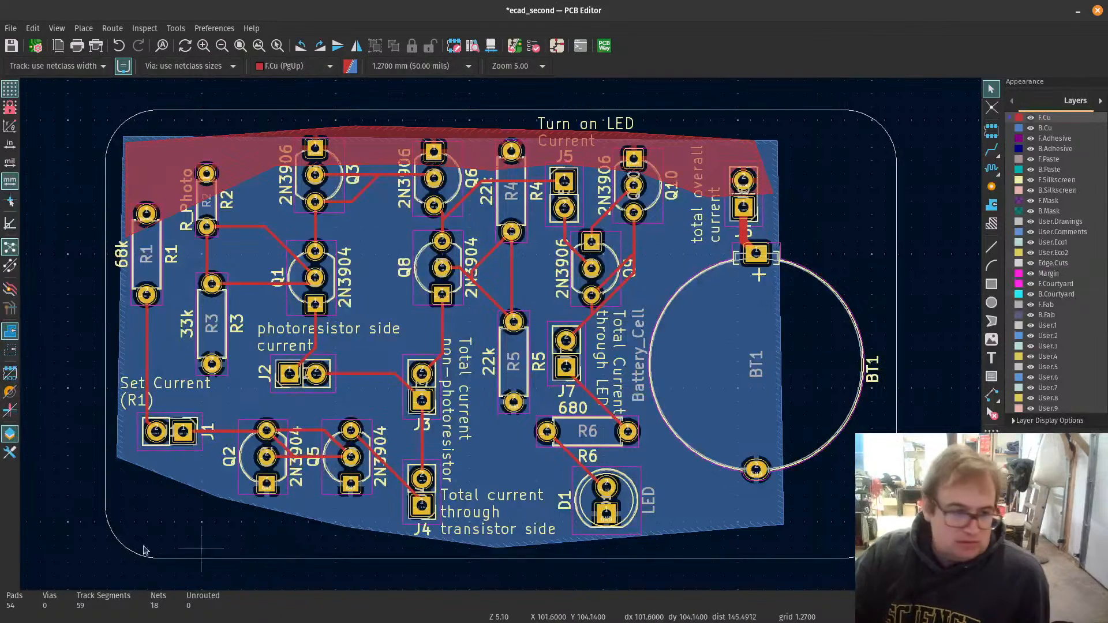
# Step: Switch to the file manager and inspect the generated files in the ecad_second project's gerber folder
pyautogui.hotkey('alt', 'Tab')
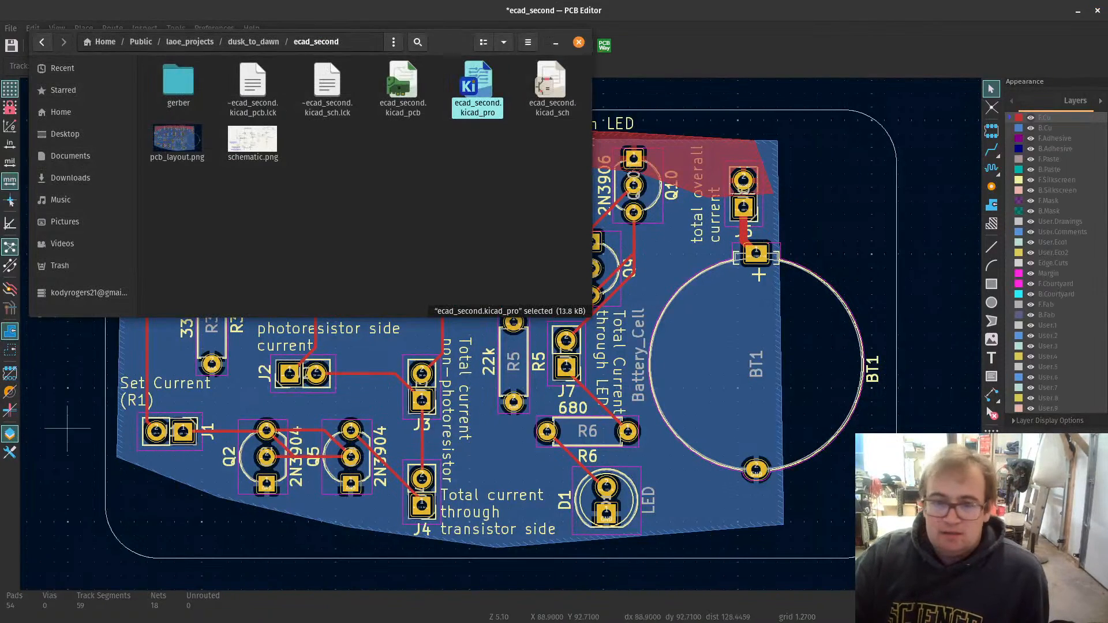
pyautogui.hotkey('alt', 'Tab')
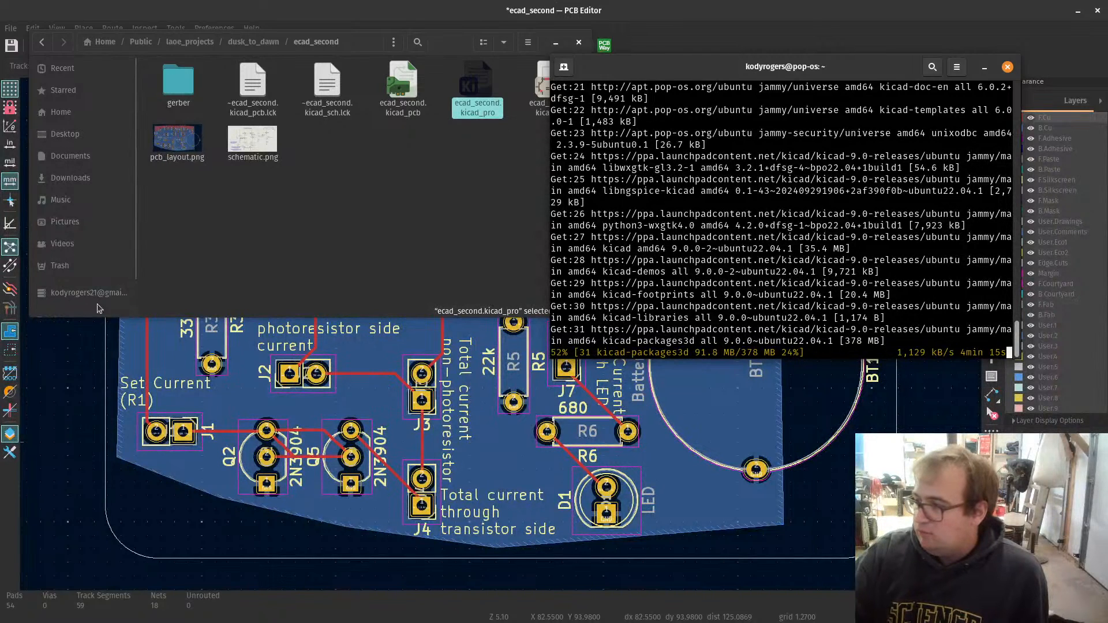
pyautogui.click(320, 269)
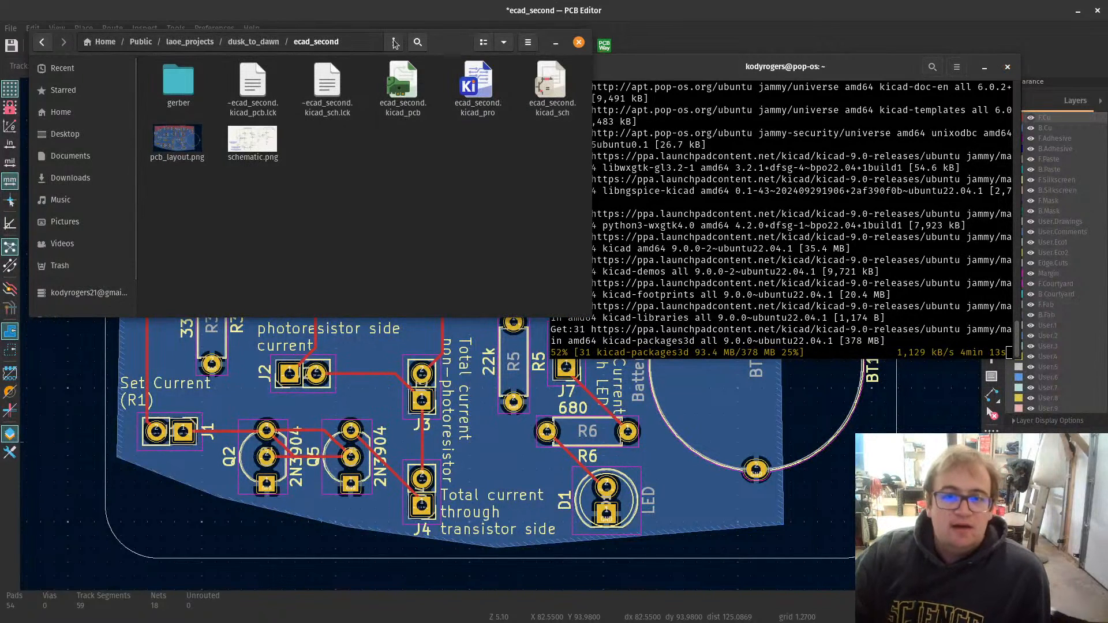
pyautogui.doubleClick(181, 80)
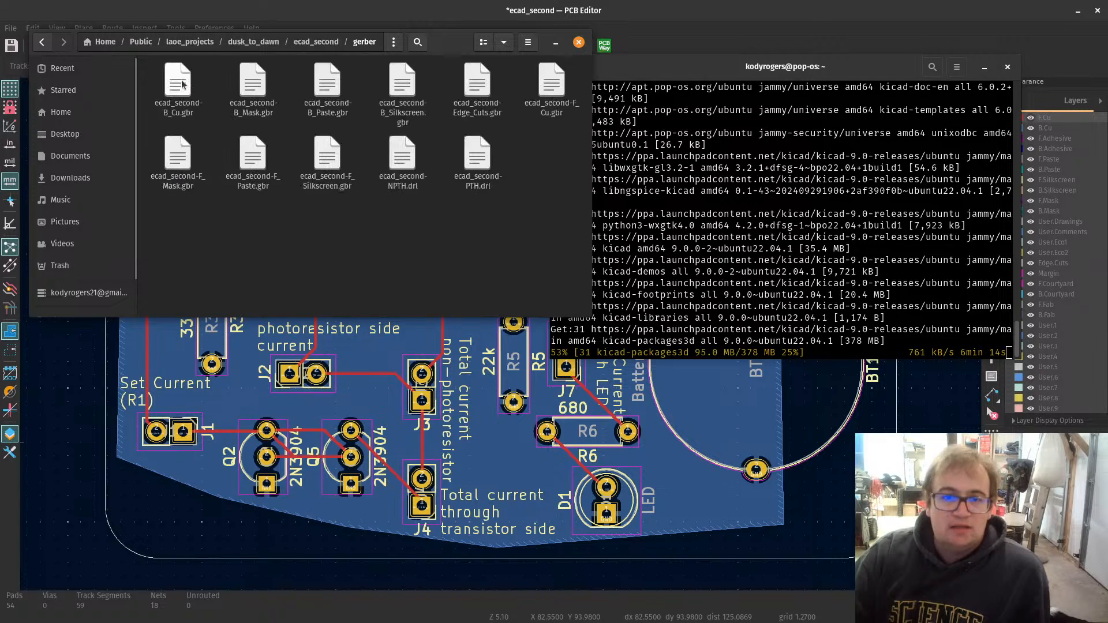
# Step: Return to the ecad_second folder and compress the gerber folder into a .zip archive named gerber
pyautogui.hotkey('alt', 'Left')
pyautogui.rightClick(178, 98)
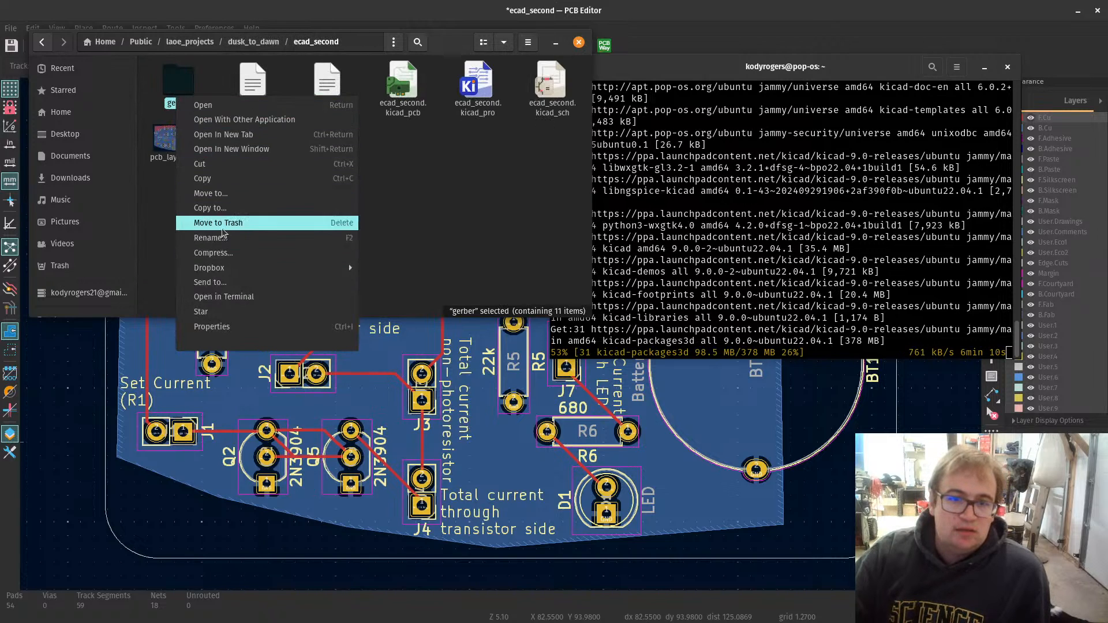
pyautogui.click(256, 259)
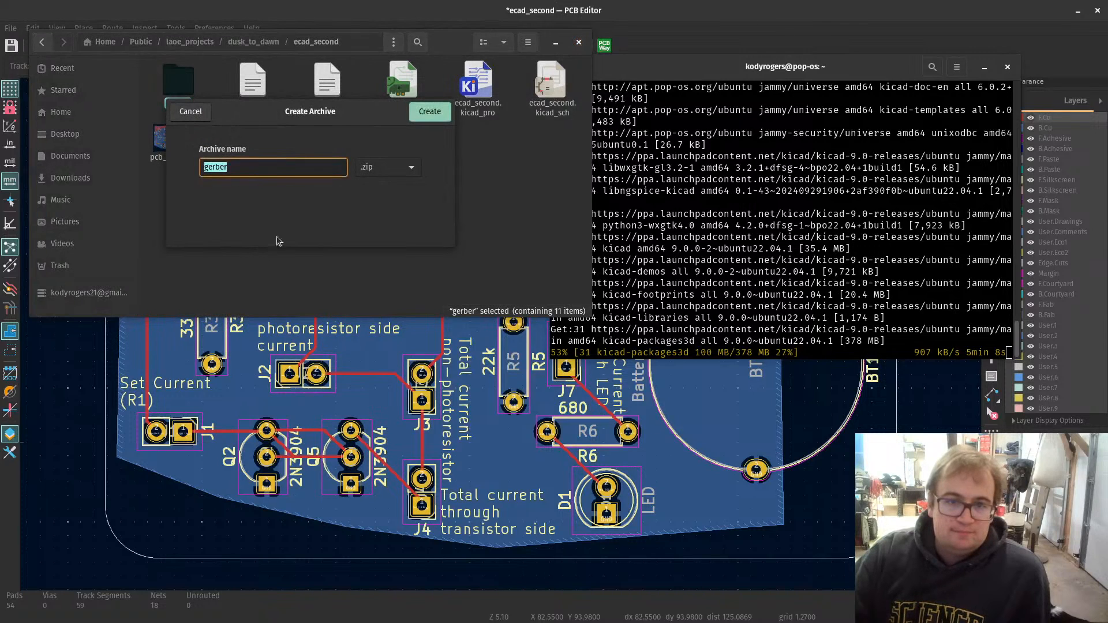
pyautogui.click(427, 113)
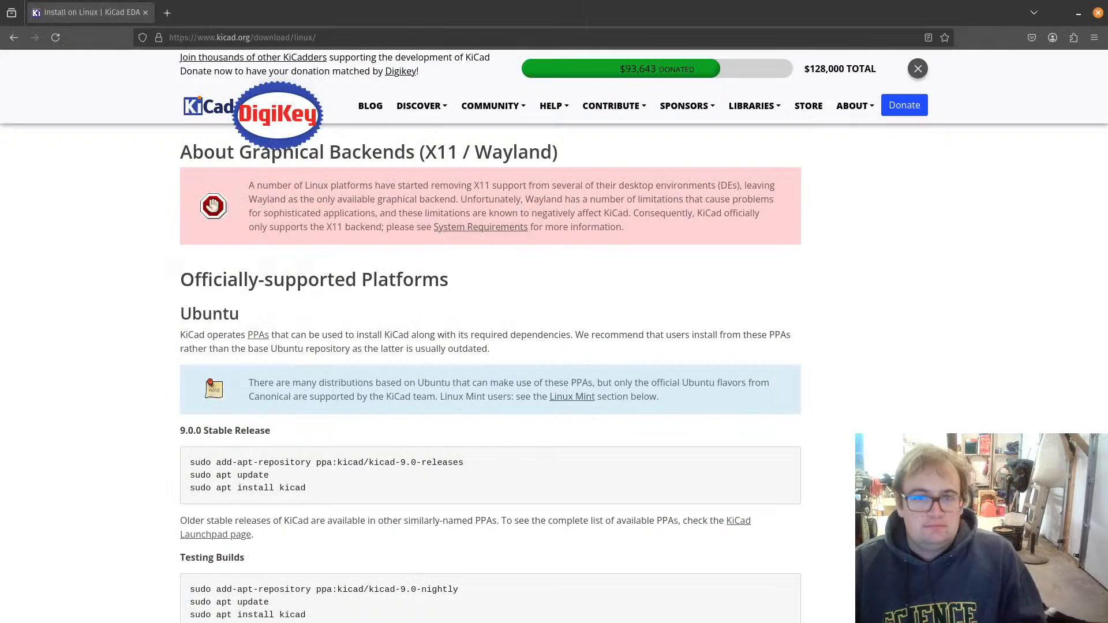
# Step: Switch to Firefox, search for gerblook in a new tab, and open the GerbLook online Gerber viewer
pyautogui.click(168, 12)
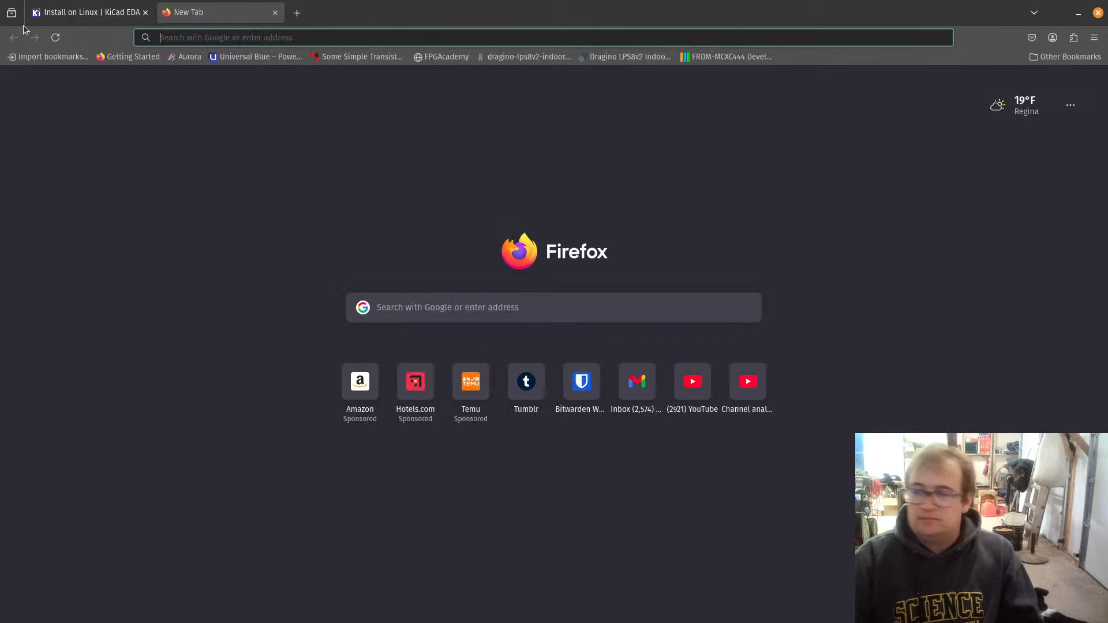
pyautogui.write('ger')
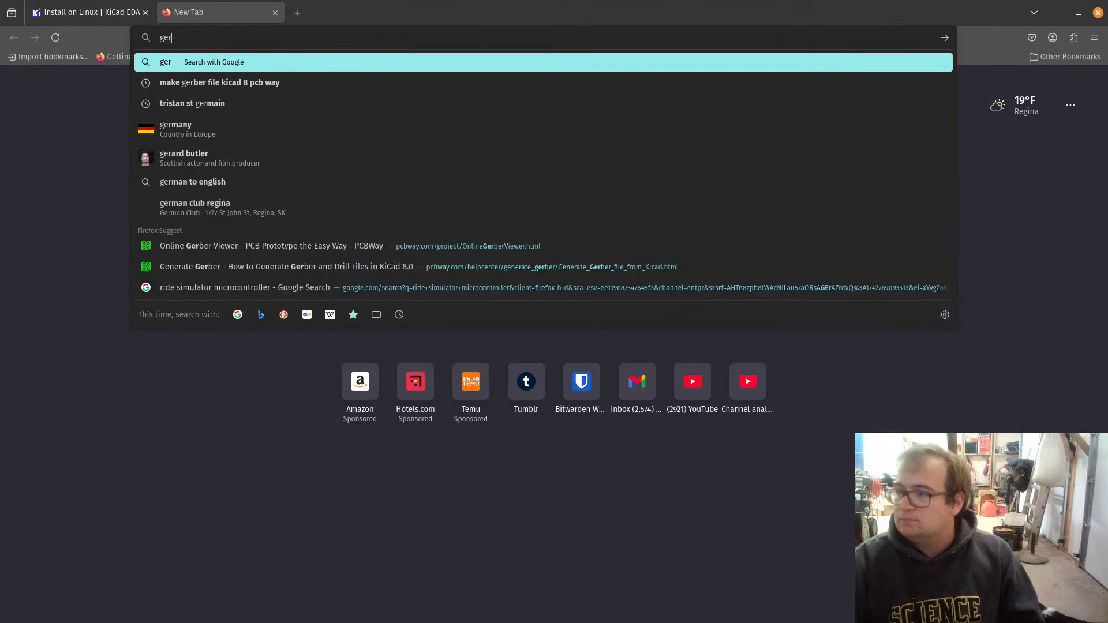
pyautogui.write('blook')
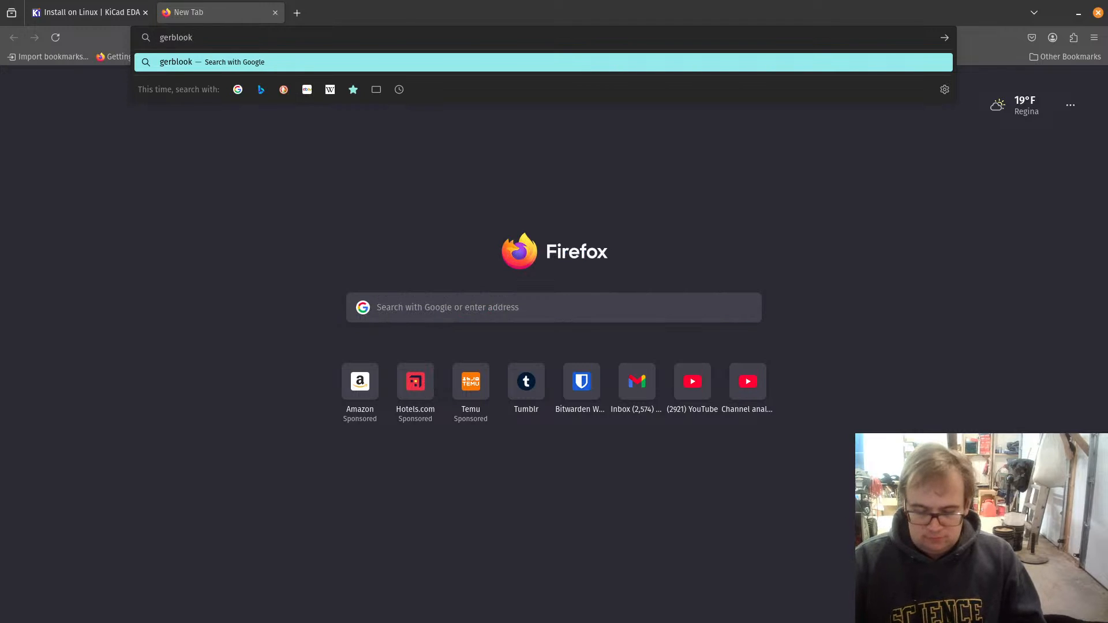
pyautogui.press('Return')
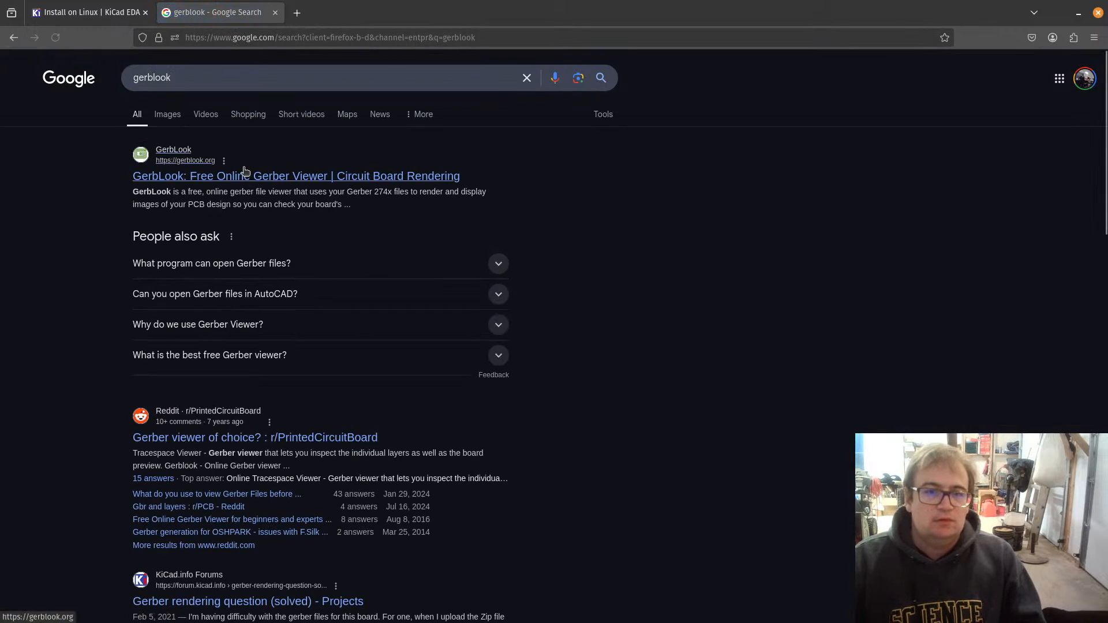
pyautogui.click(244, 174)
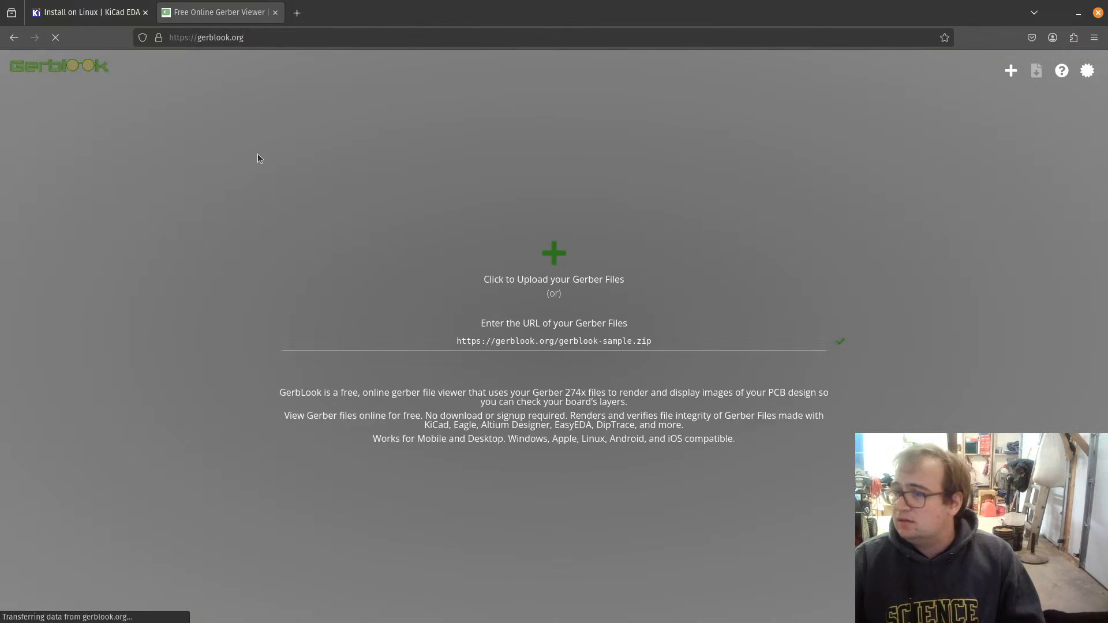
# Step: Upload gerber.zip from Public/laoe_projects/dusk_to_dawn/ecad_second to GerbLook
pyautogui.click(553, 270)
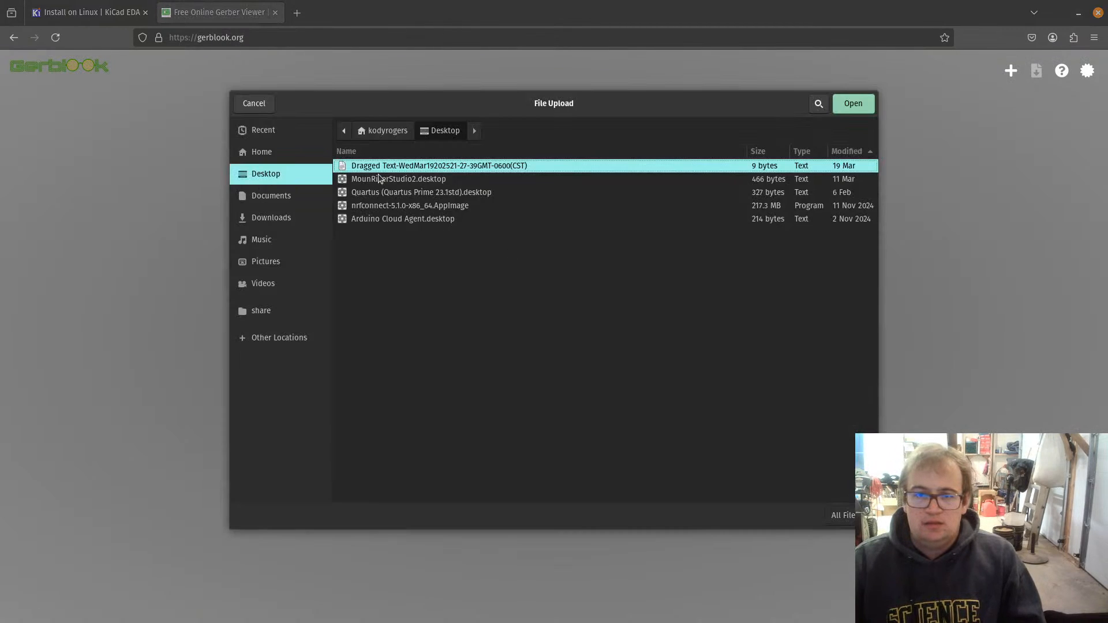
pyautogui.click(261, 152)
pyautogui.doubleClick(360, 209)
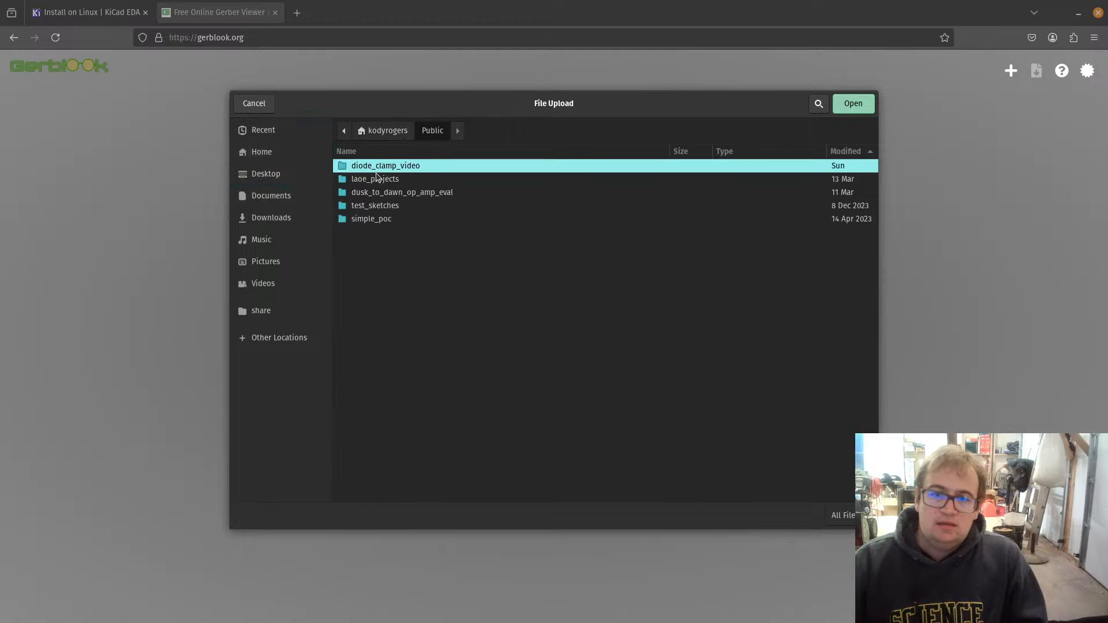
pyautogui.doubleClick(370, 180)
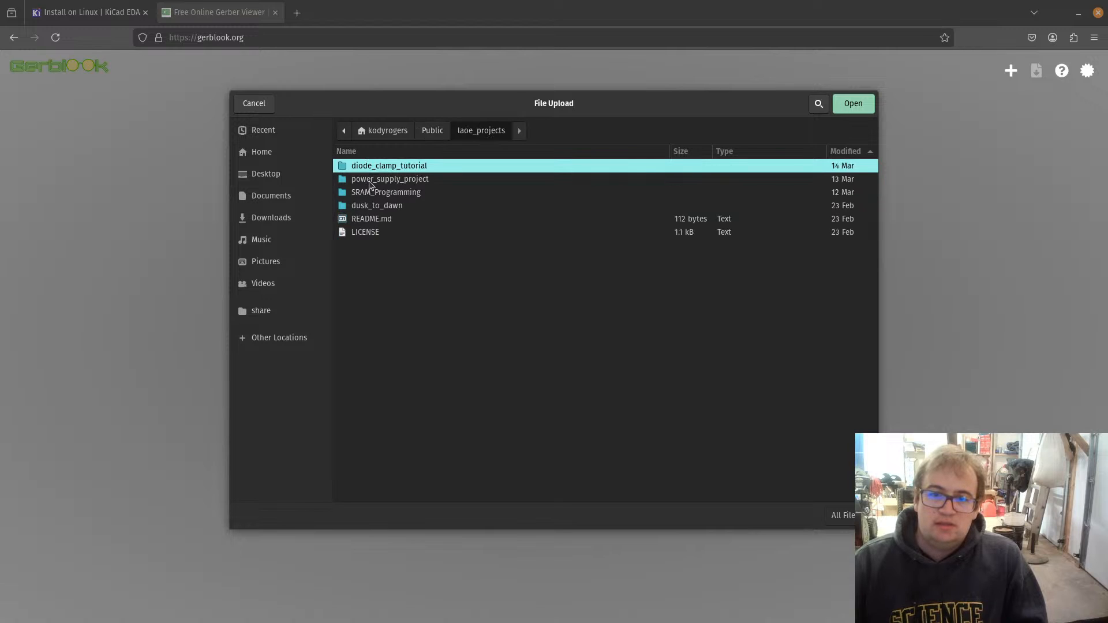
pyautogui.doubleClick(371, 203)
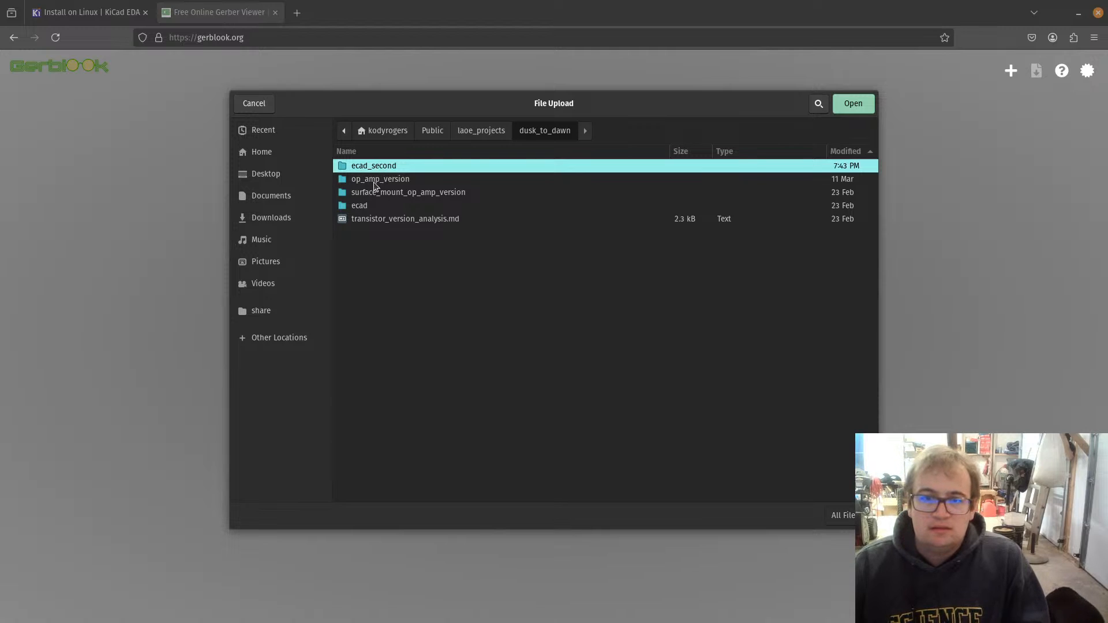
pyautogui.doubleClick(374, 166)
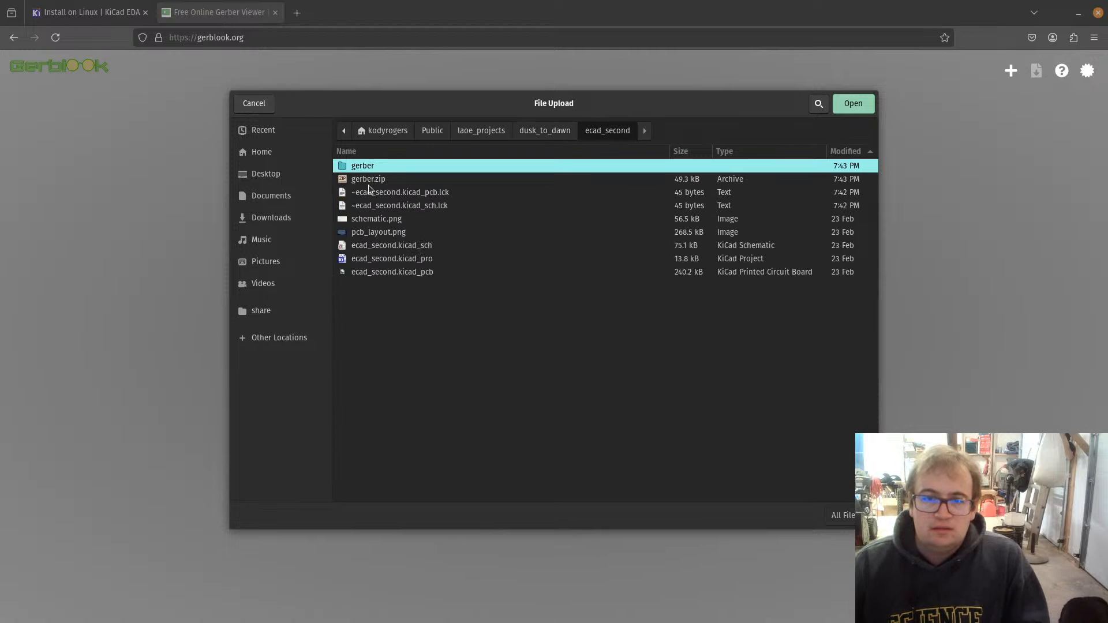
pyautogui.doubleClick(368, 179)
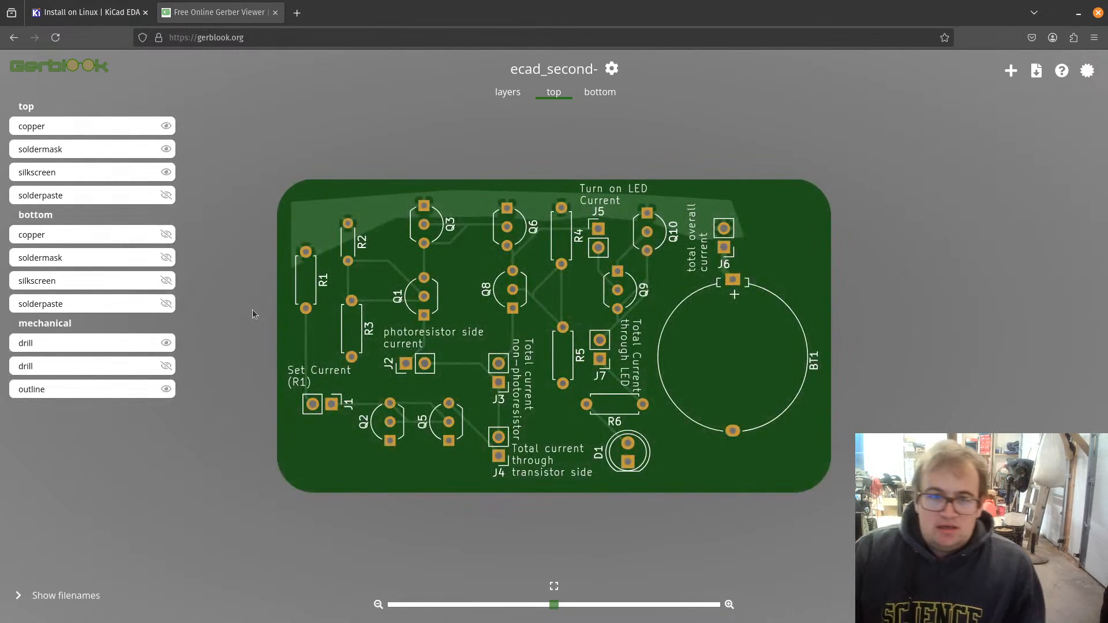
# Step: Examine the bottom side of the rendered board, and close the GerbLook tab
pyautogui.rightClick(518, 283)
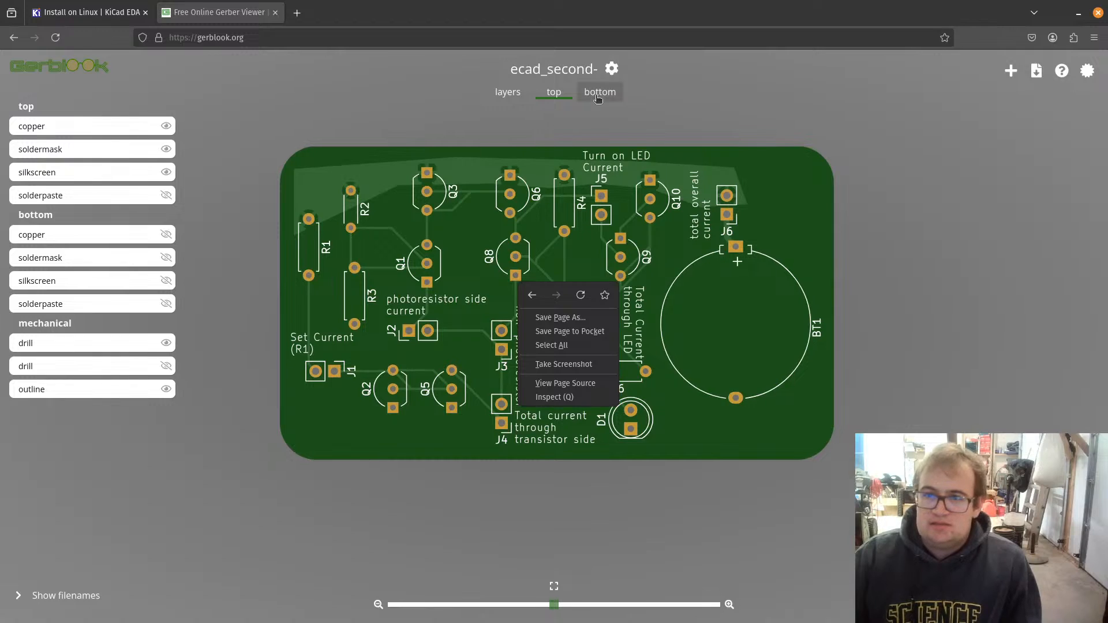
pyautogui.click(597, 99)
pyautogui.click(615, 95)
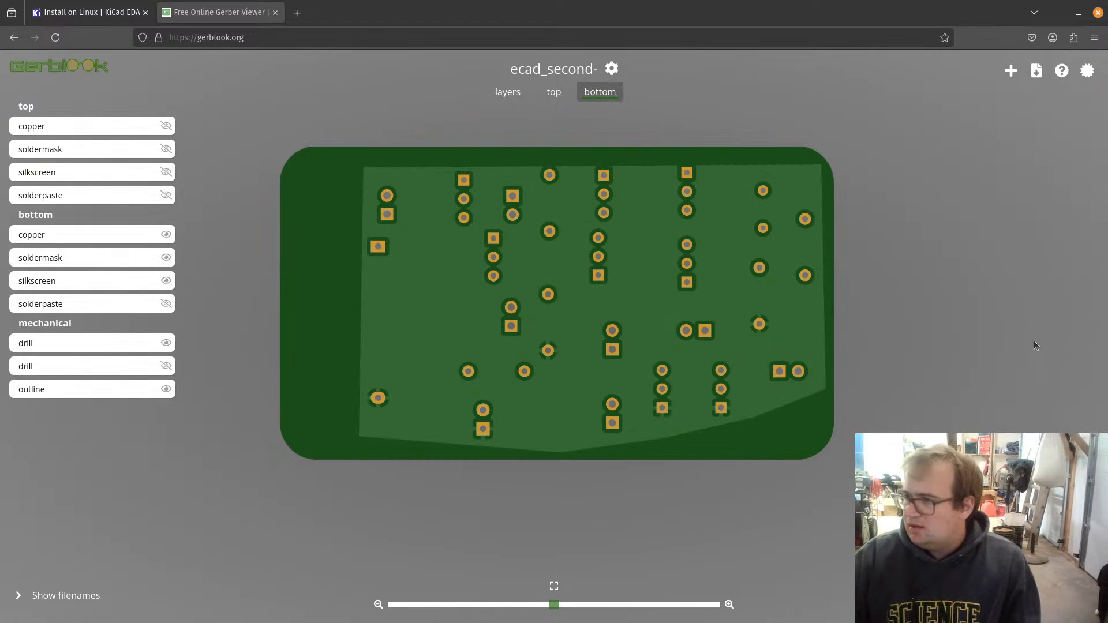
pyautogui.click(275, 13)
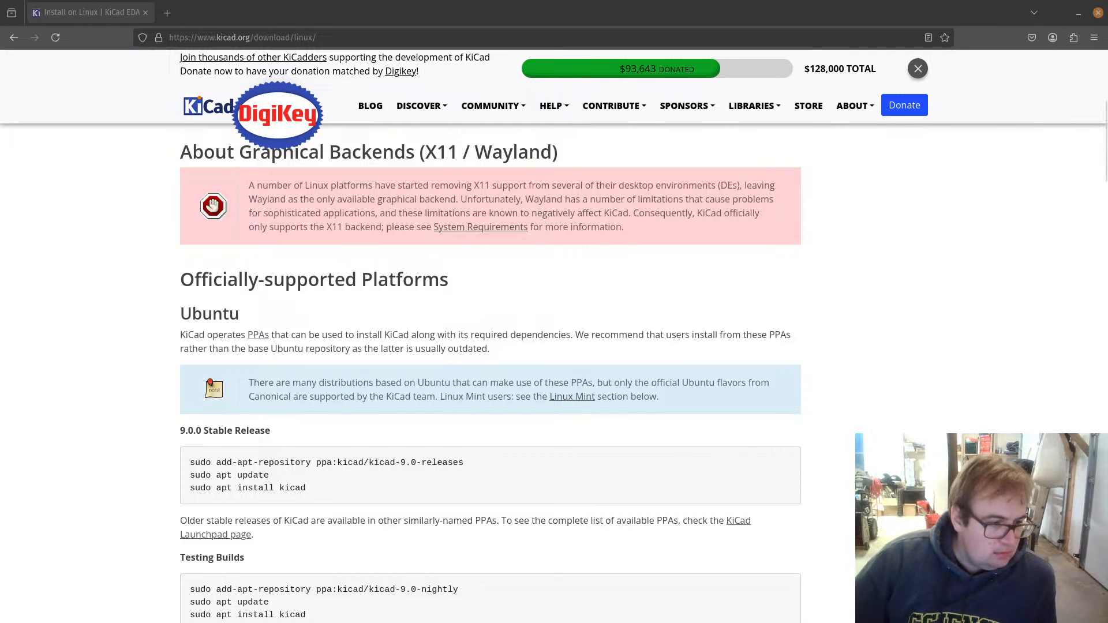
# Step: Switch back to the PCB Editor and close it, discarding the changes to ecad_second.kicad_pcb
pyautogui.hotkey('alt', 'Tab')
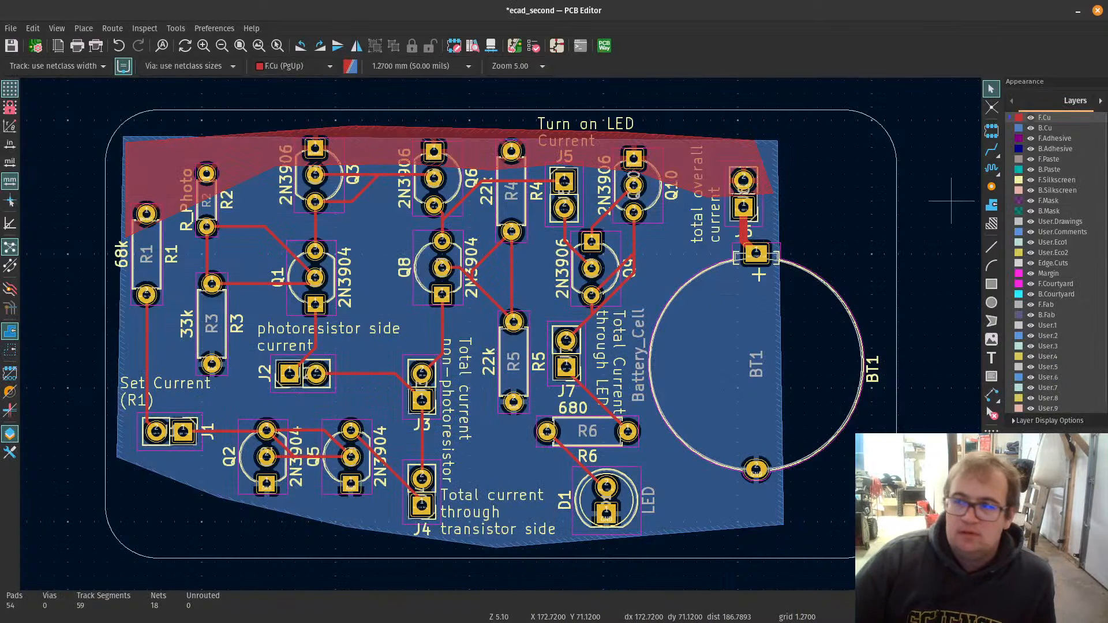
pyautogui.click(1096, 10)
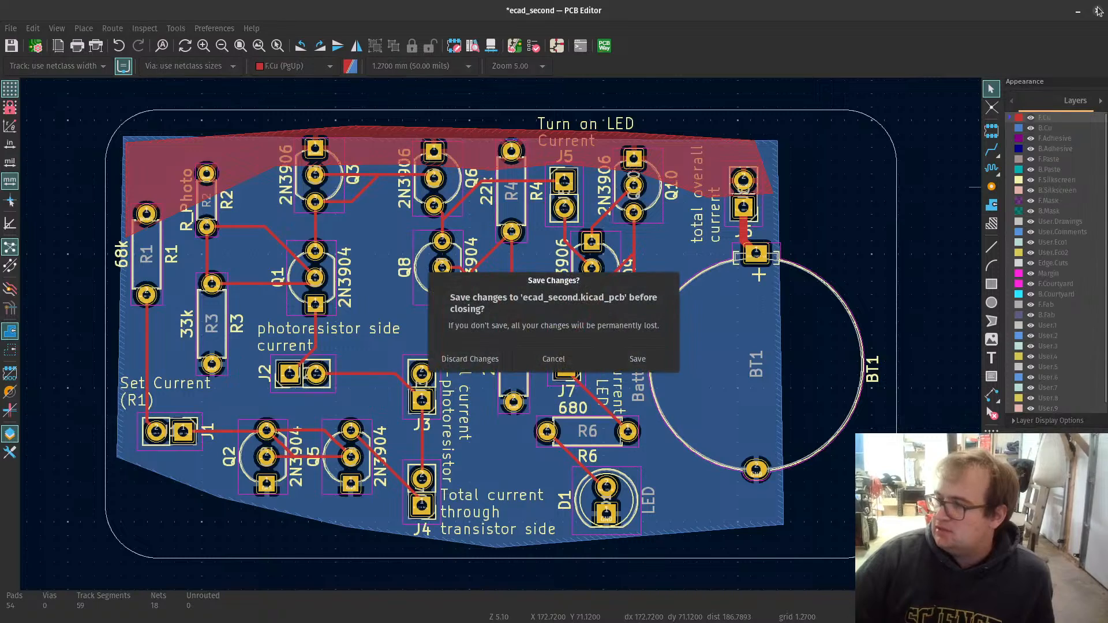
pyautogui.click(476, 362)
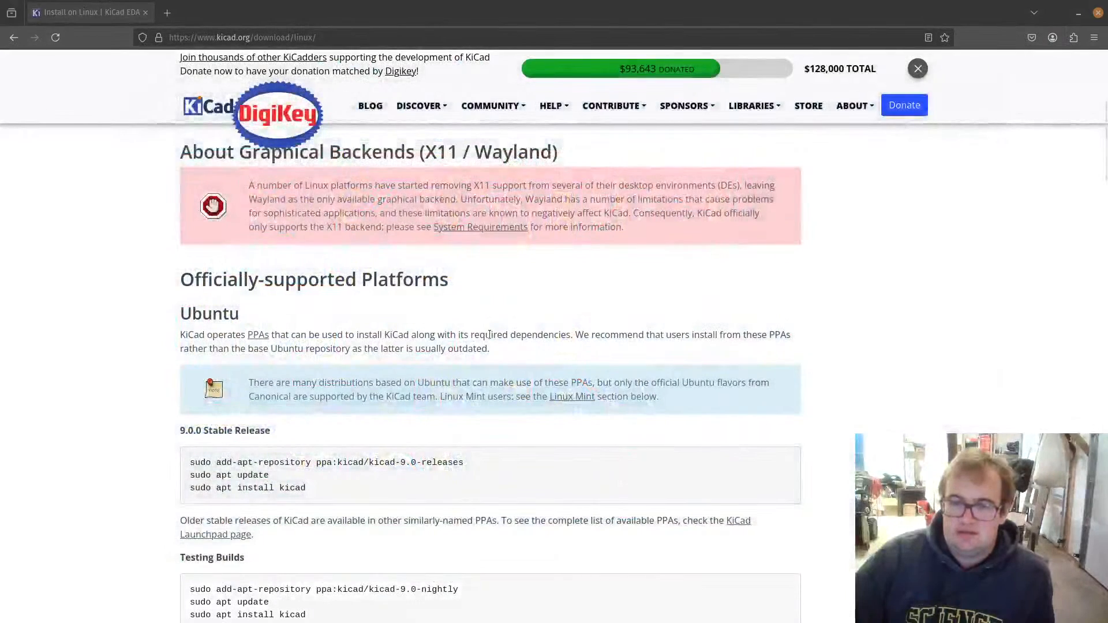
# Step: Switch to the ecad_second Schematic Editor and close it, and close the KiCad 8.0 project window
pyautogui.hotkey('alt', 'Tab')
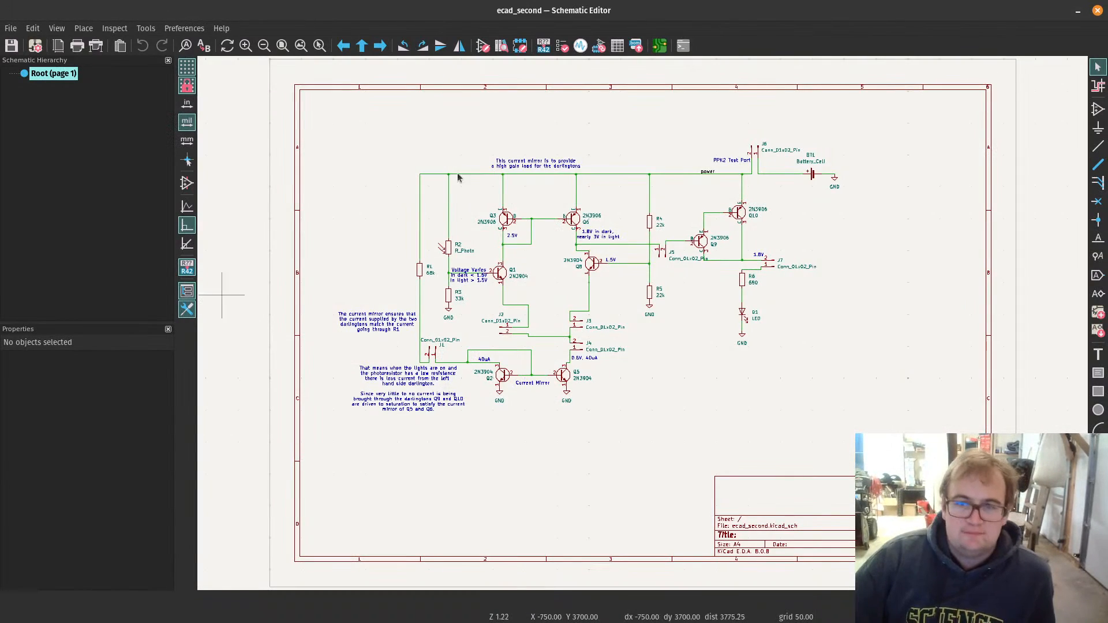
pyautogui.click(1096, 10)
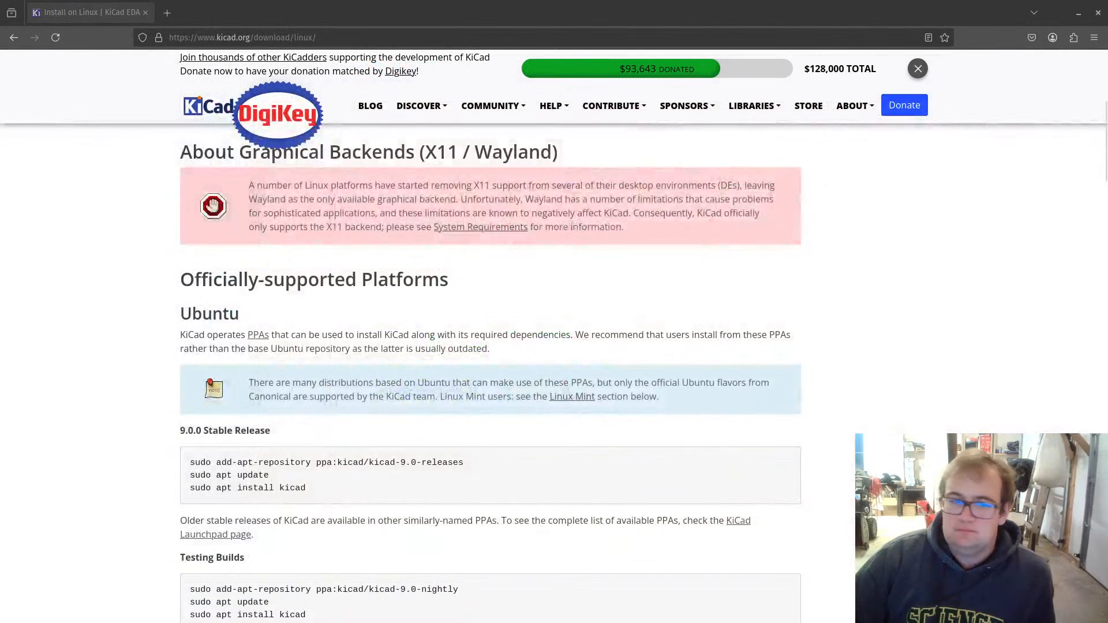
pyautogui.hotkey('alt', 'Tab')
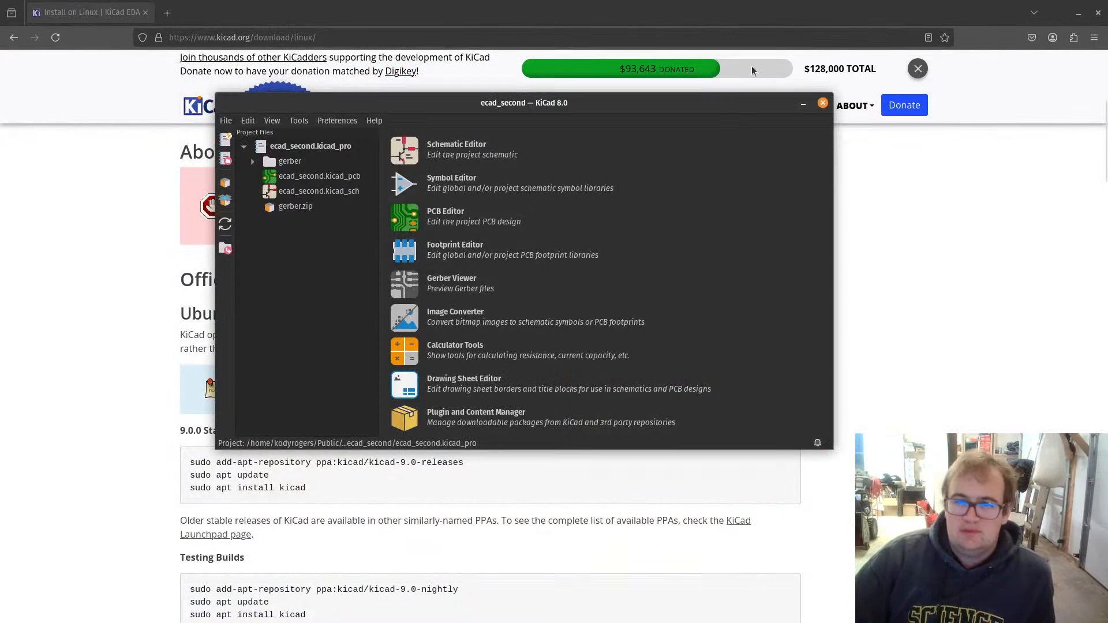
pyautogui.click(823, 104)
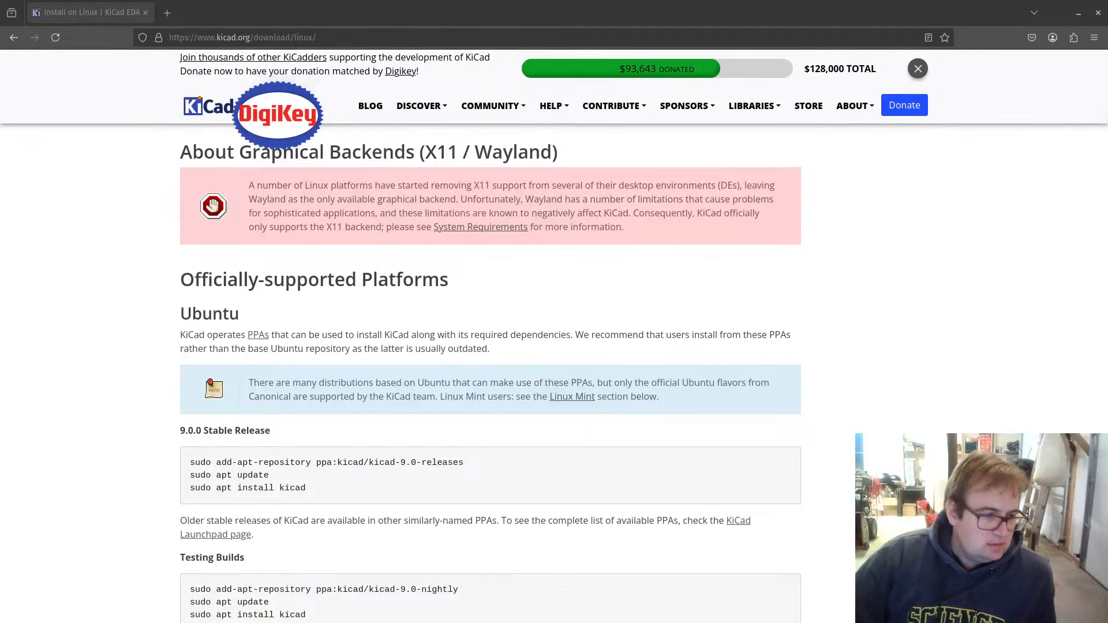
# Step: Switch to the terminal and run sudo apt install kicad to check the installed package
pyautogui.hotkey('alt', 'Tab')
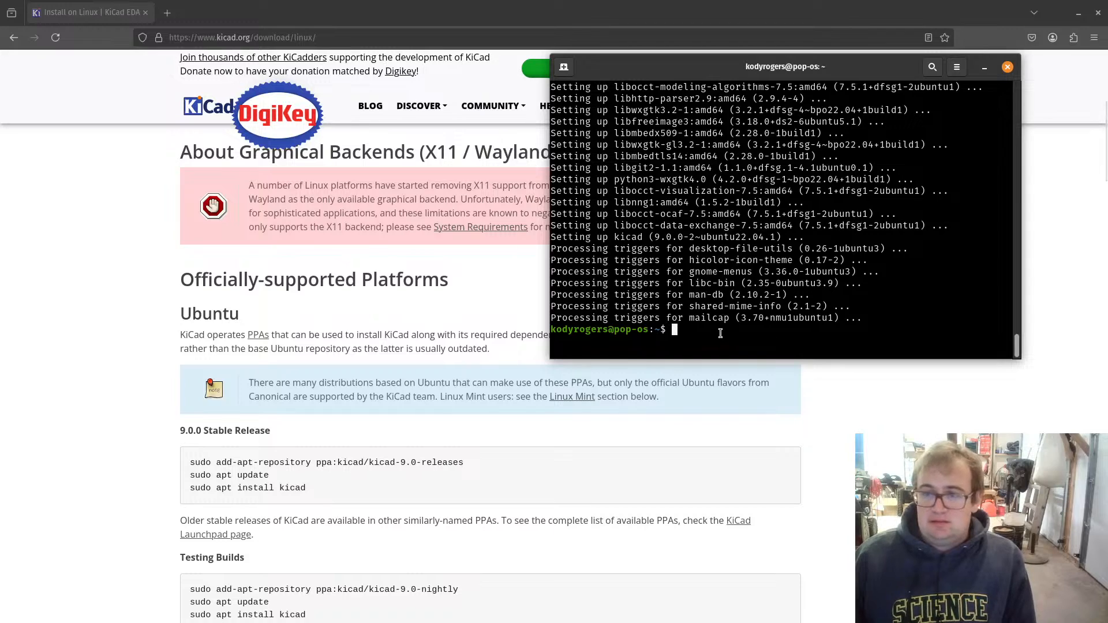
pyautogui.write('sudo')
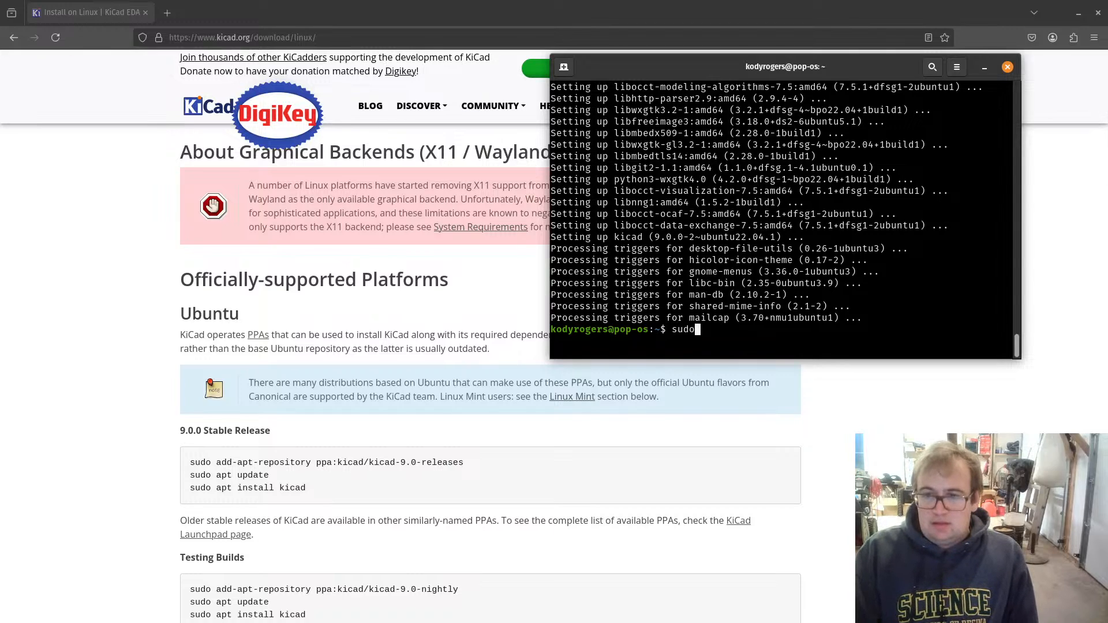
pyautogui.write(' apt')
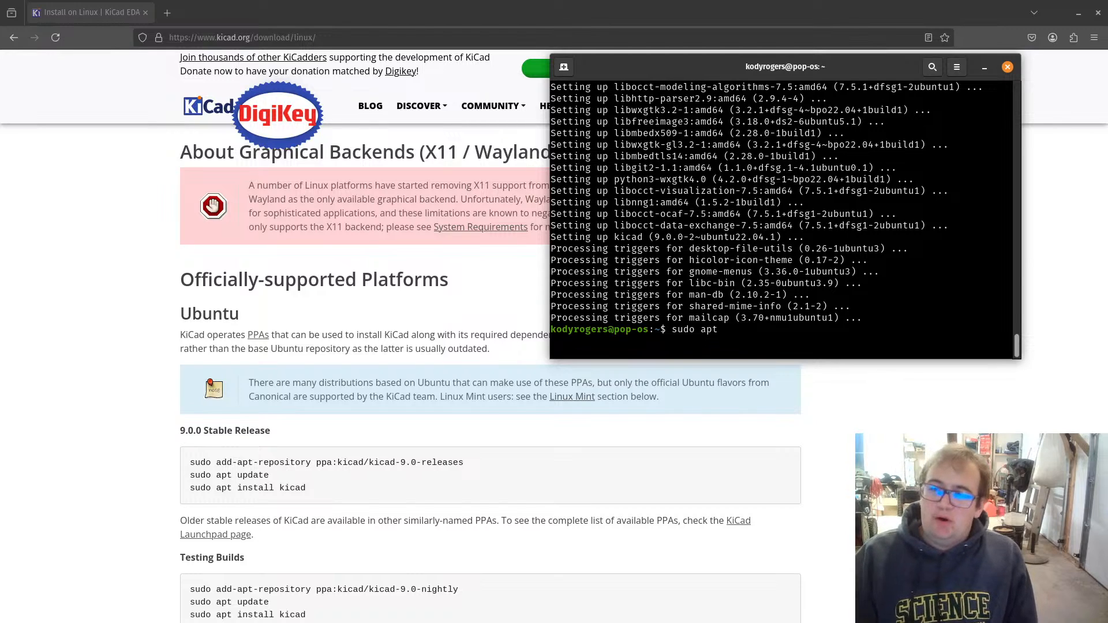
pyautogui.write('inst')
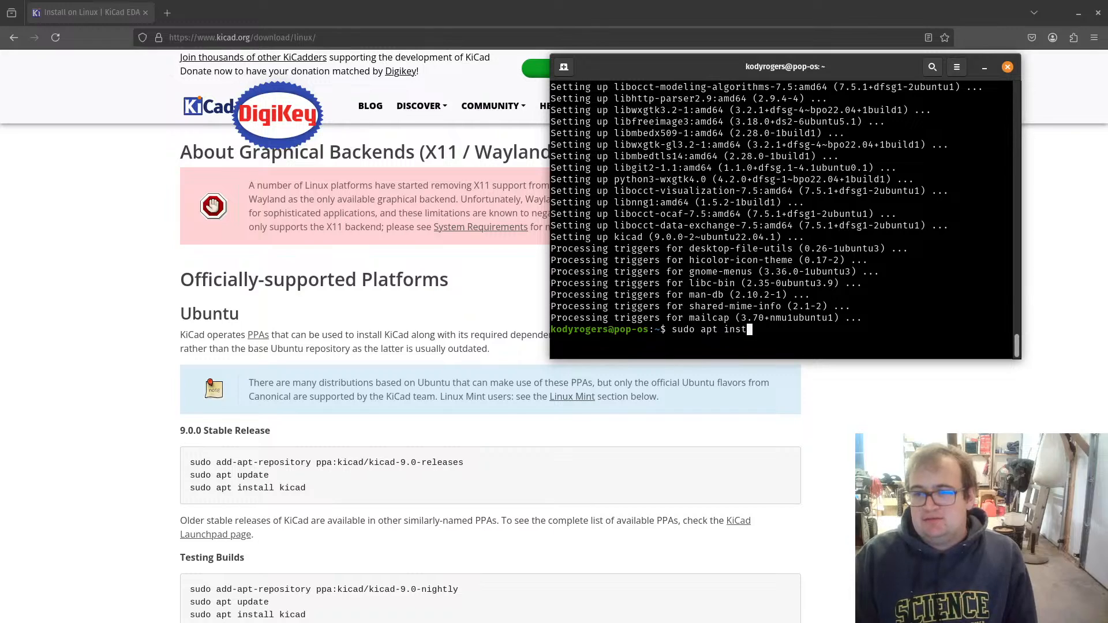
pyautogui.write('all kicad')
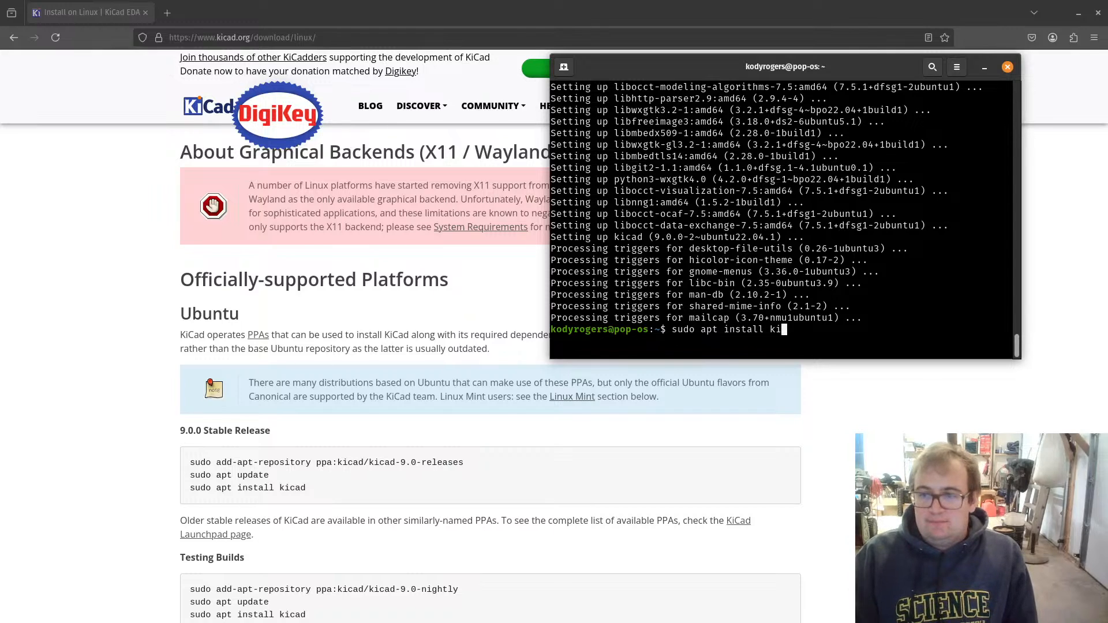
pyautogui.press('Return')
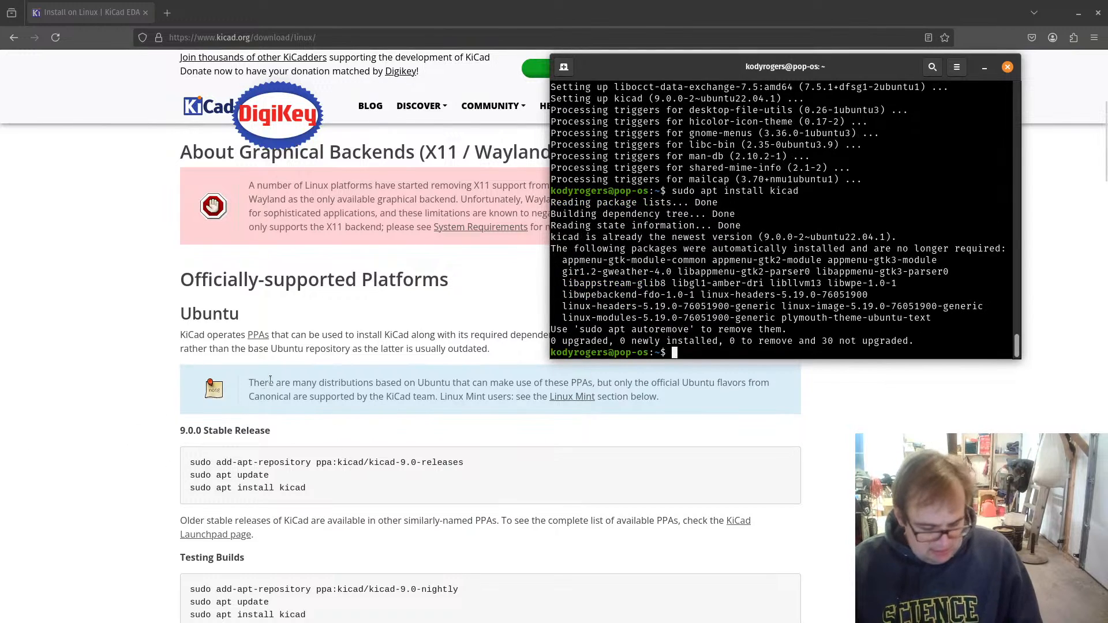
# Step: Find and launch the system installation of KiCad 9.0, and configure it to start with default settings
pyautogui.press('super')
pyautogui.write('kicd')
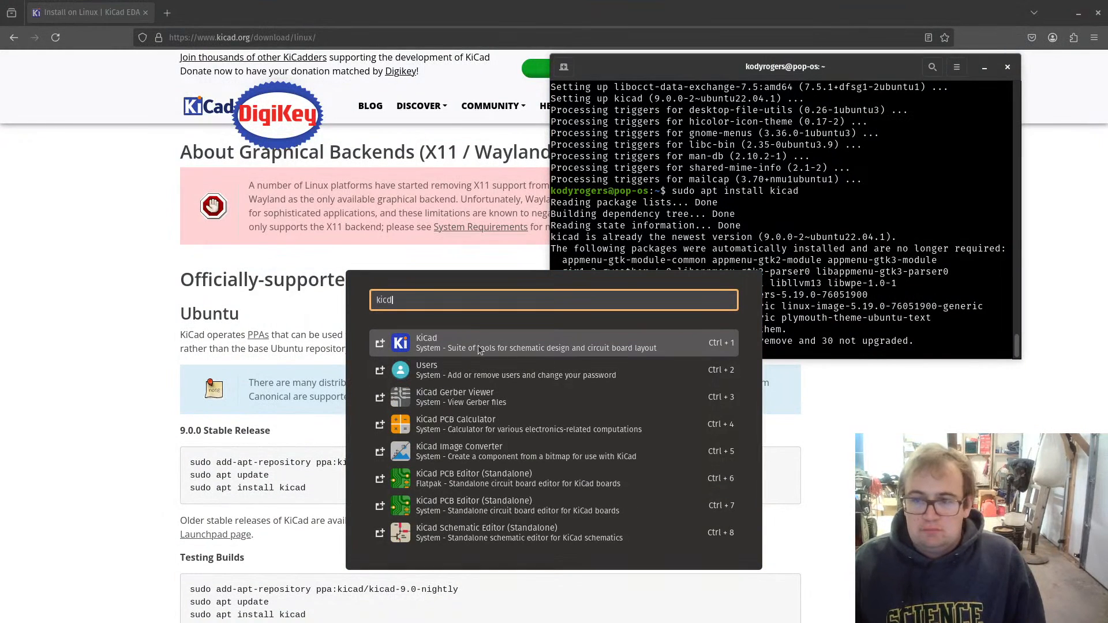
pyautogui.click(473, 339)
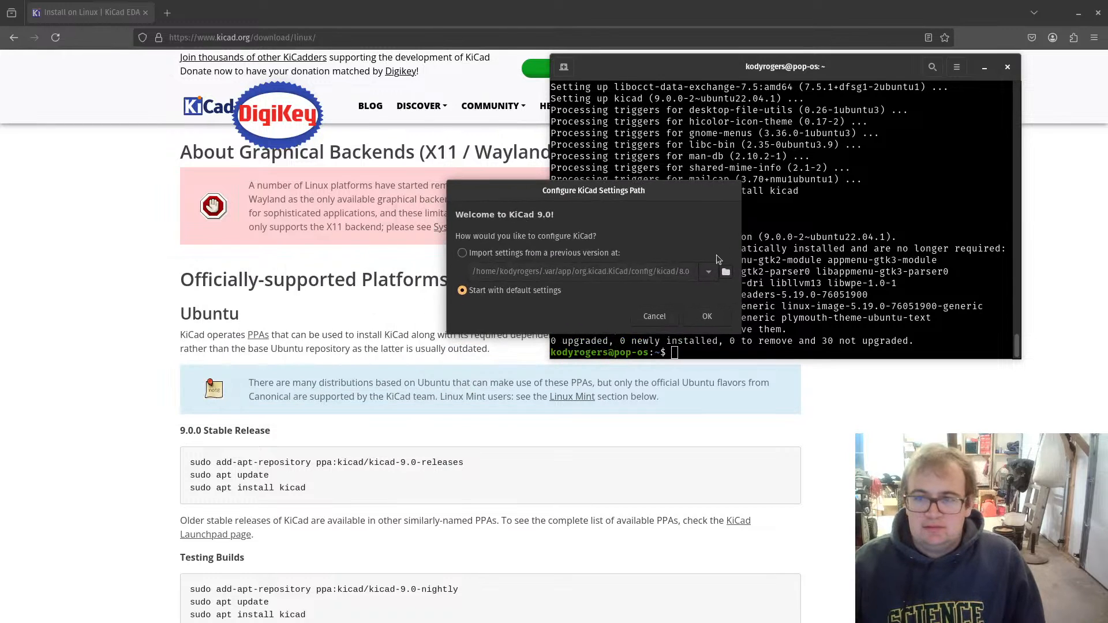
pyautogui.click(648, 320)
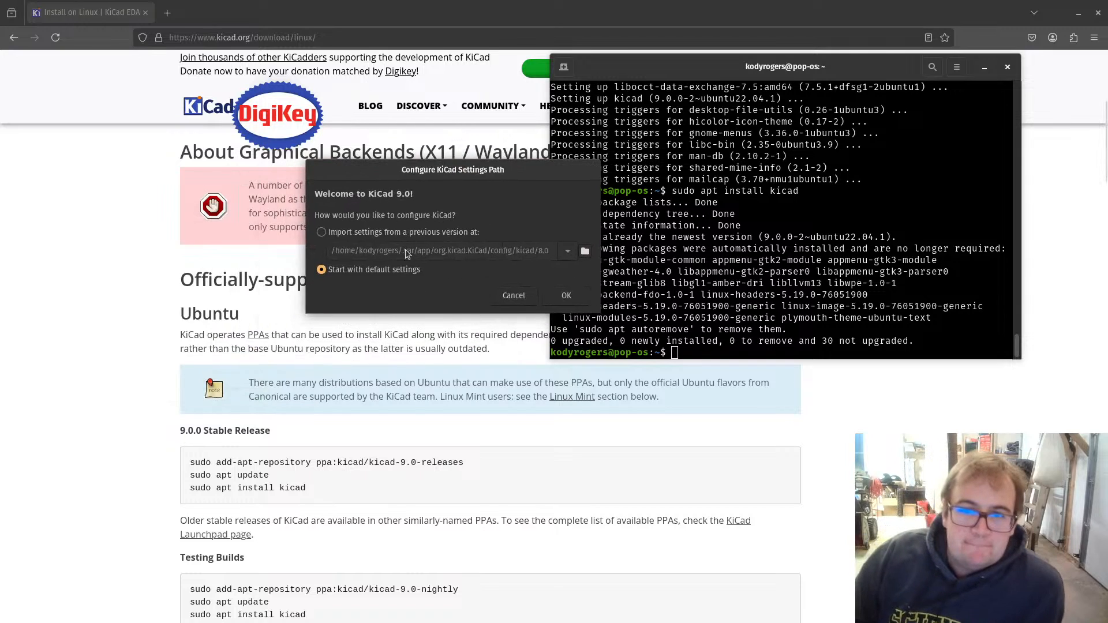
pyautogui.click(567, 296)
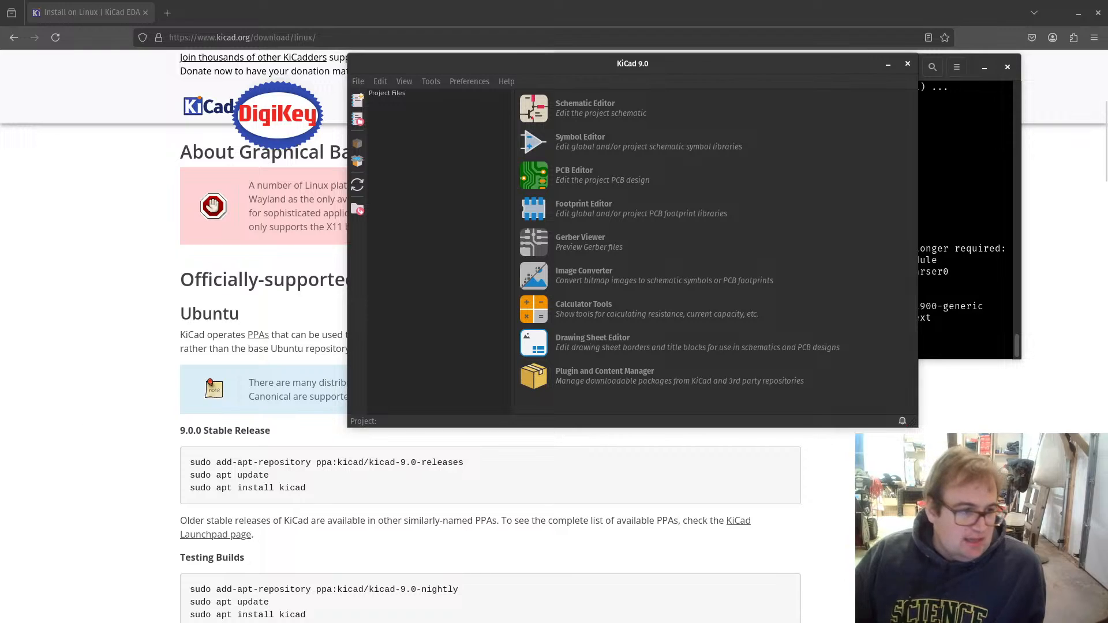
# Step: Open the Symbol Editor using a copy of the default global symbol library table, and reposition its window
pyautogui.moveTo(578, 222); pyautogui.dragTo(583, 215)
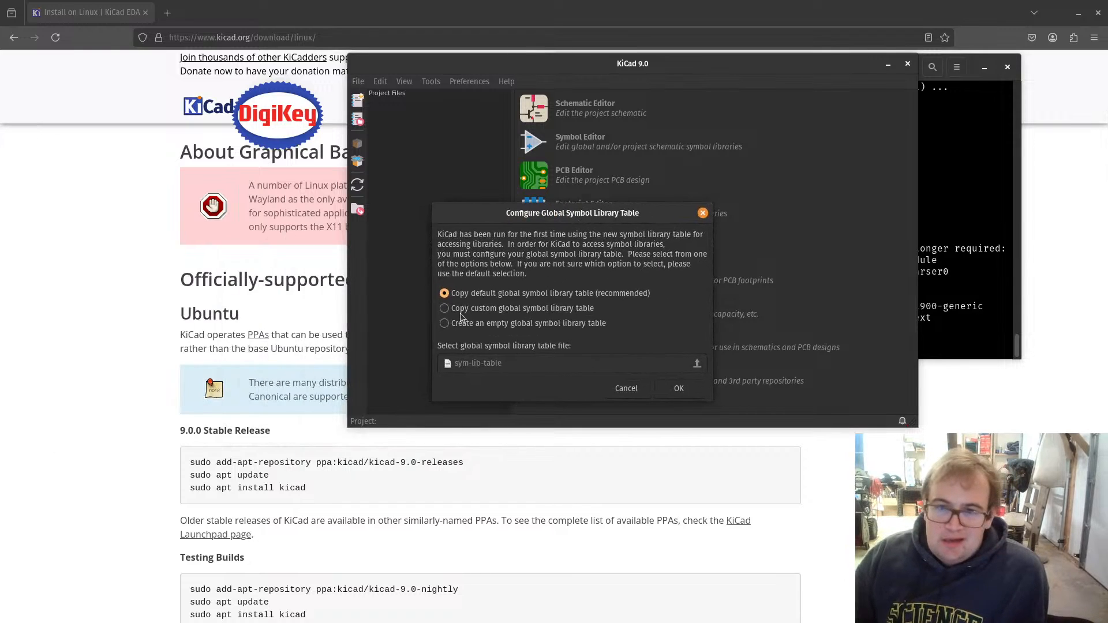
pyautogui.click(678, 390)
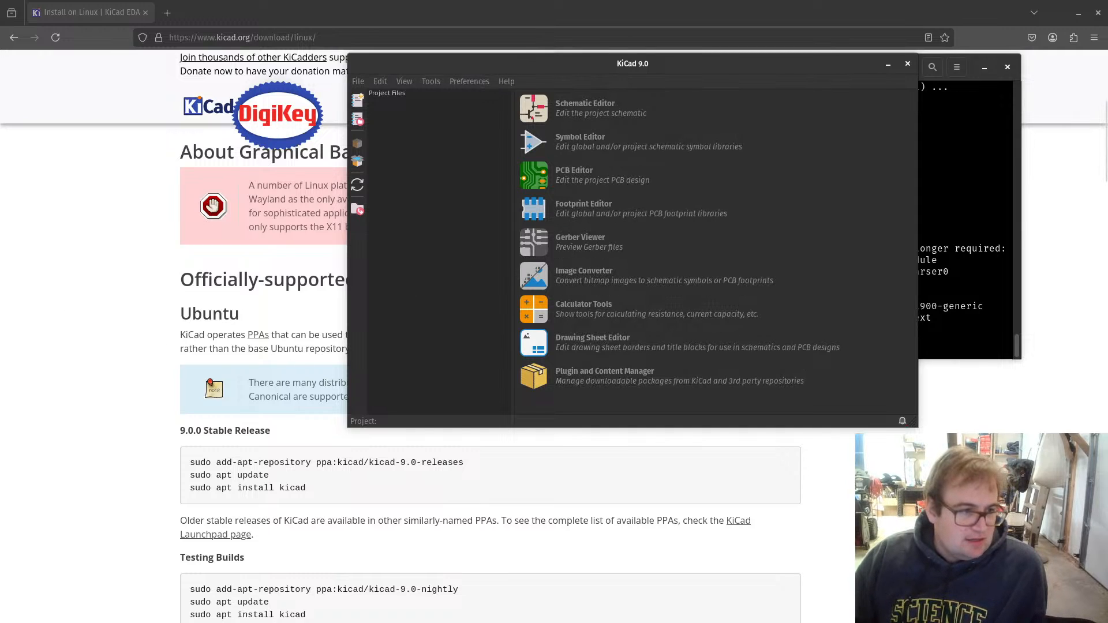
pyautogui.moveTo(0, 125); pyautogui.dragTo(627, 84)
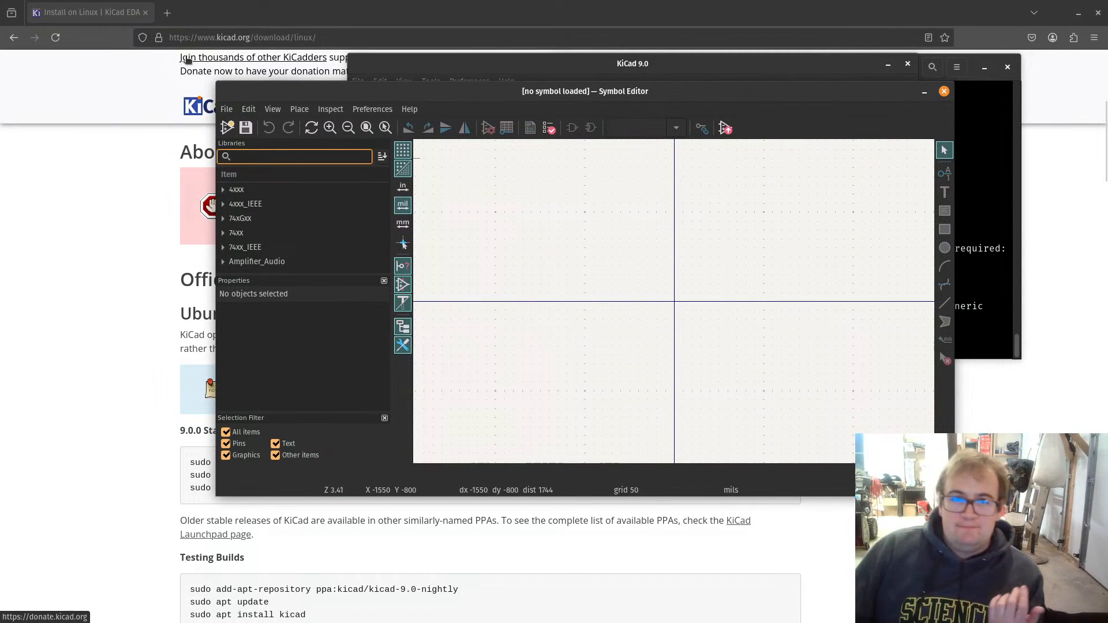
pyautogui.moveTo(549, 90); pyautogui.dragTo(476, 169)
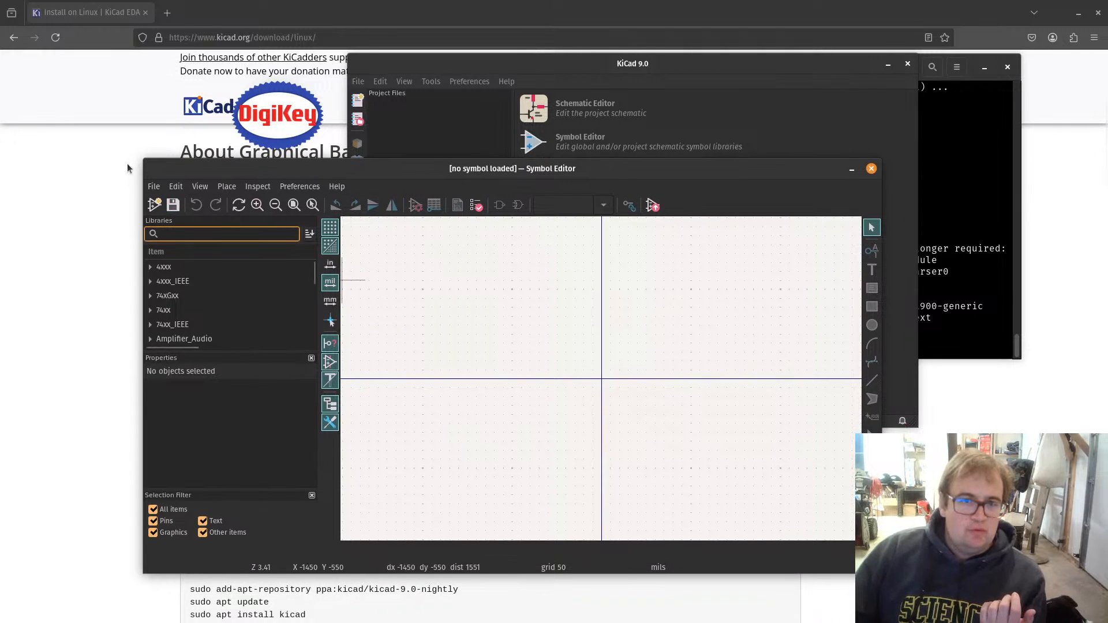
# Step: Look through the symbol libraries for a personal library, filter them by the owner's first name, and clear the filter
pyautogui.click(154, 205)
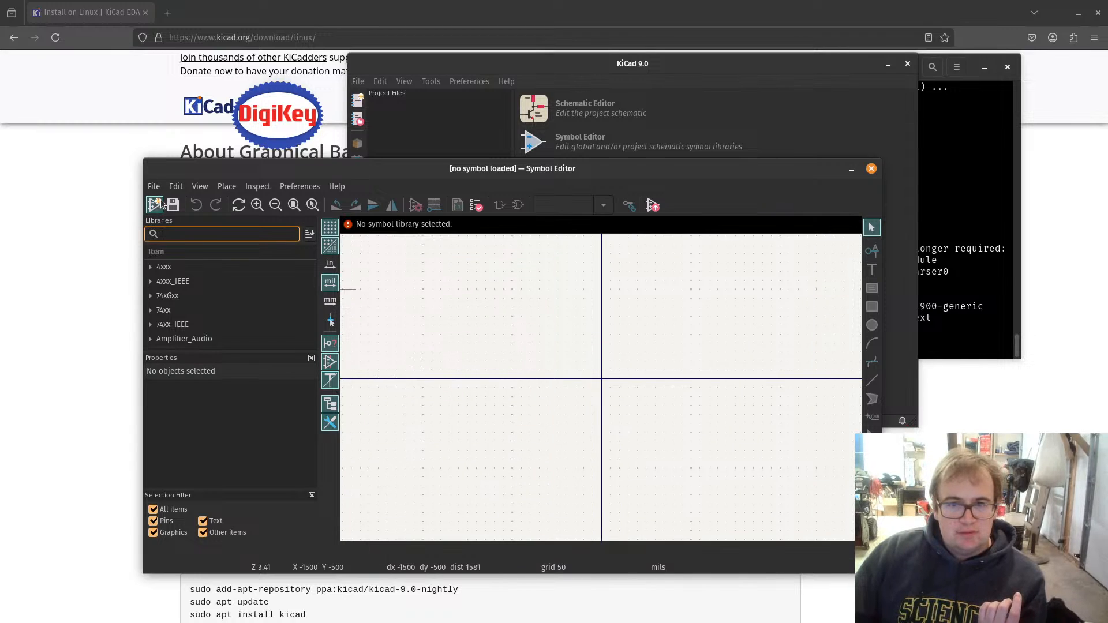
pyautogui.scroll(-2, 174, 301)
pyautogui.scroll(-6, 174, 301)
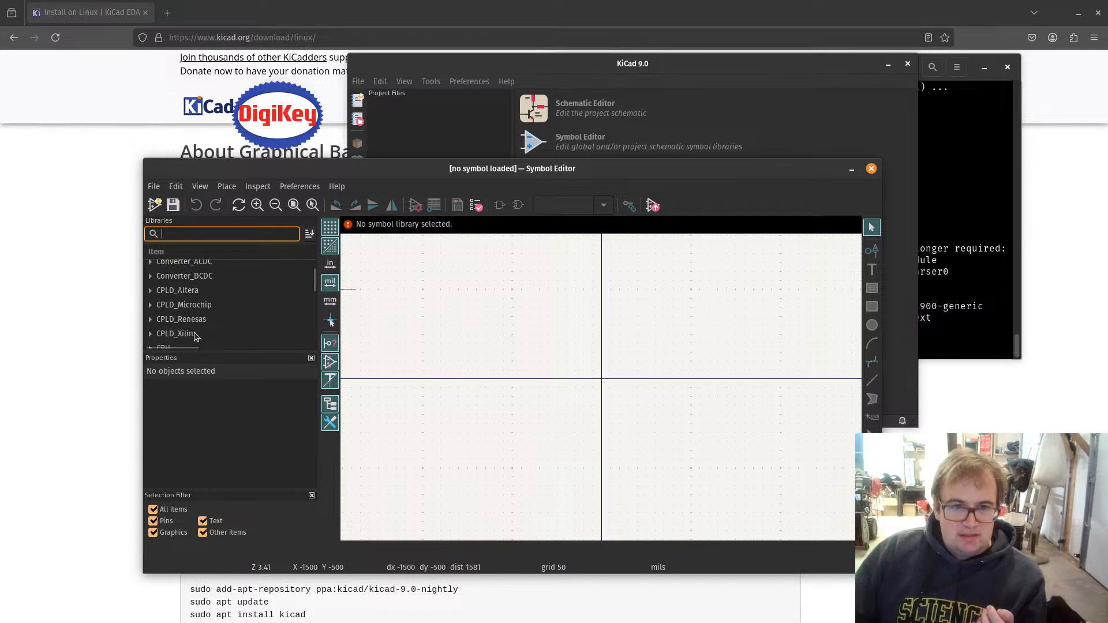
pyautogui.scroll(3, 191, 334)
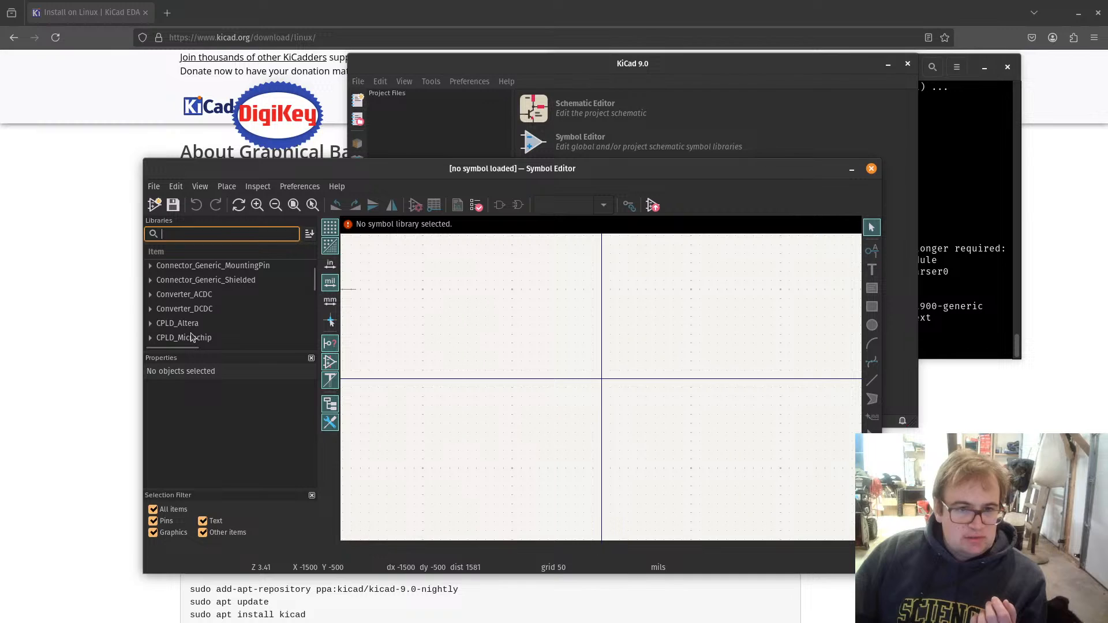
pyautogui.scroll(-2, 176, 320)
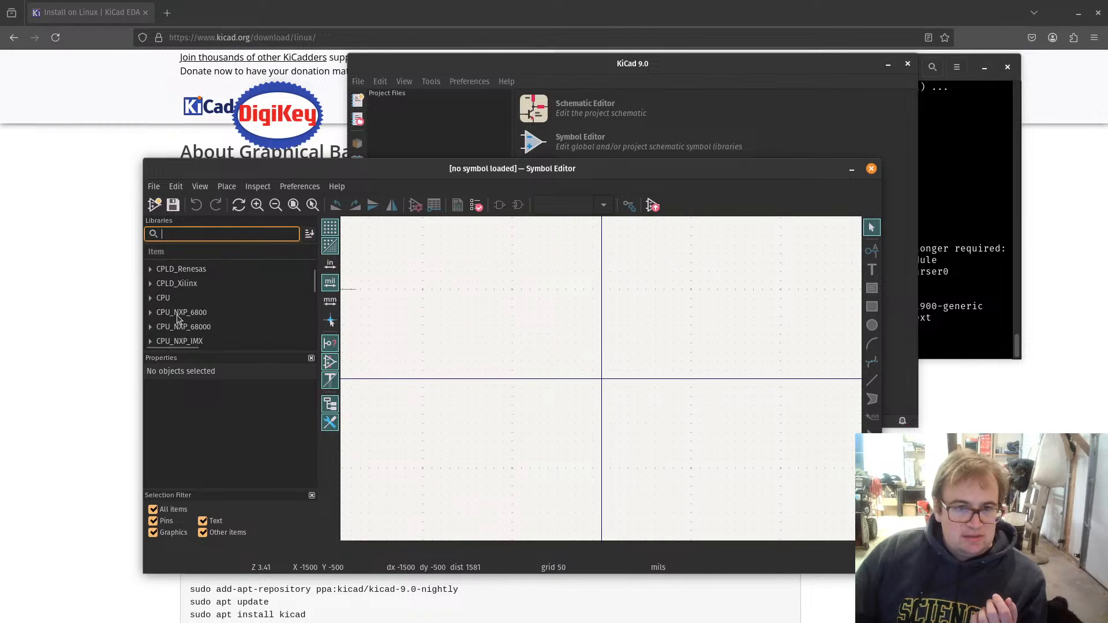
pyautogui.scroll(-4, 178, 319)
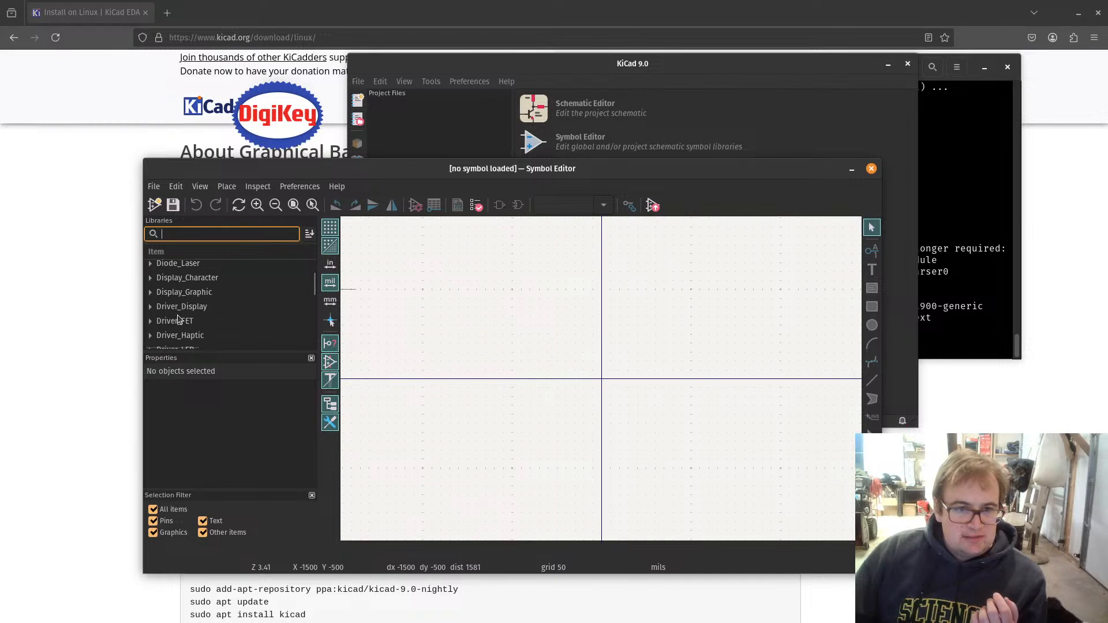
pyautogui.scroll(-4, 178, 319)
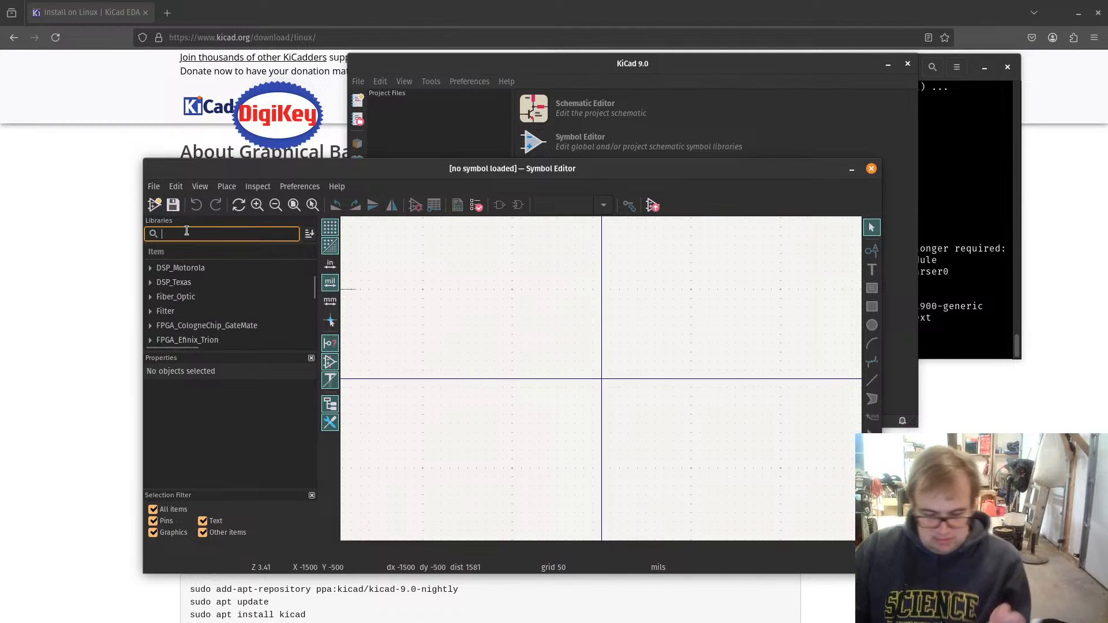
pyautogui.write('kod')
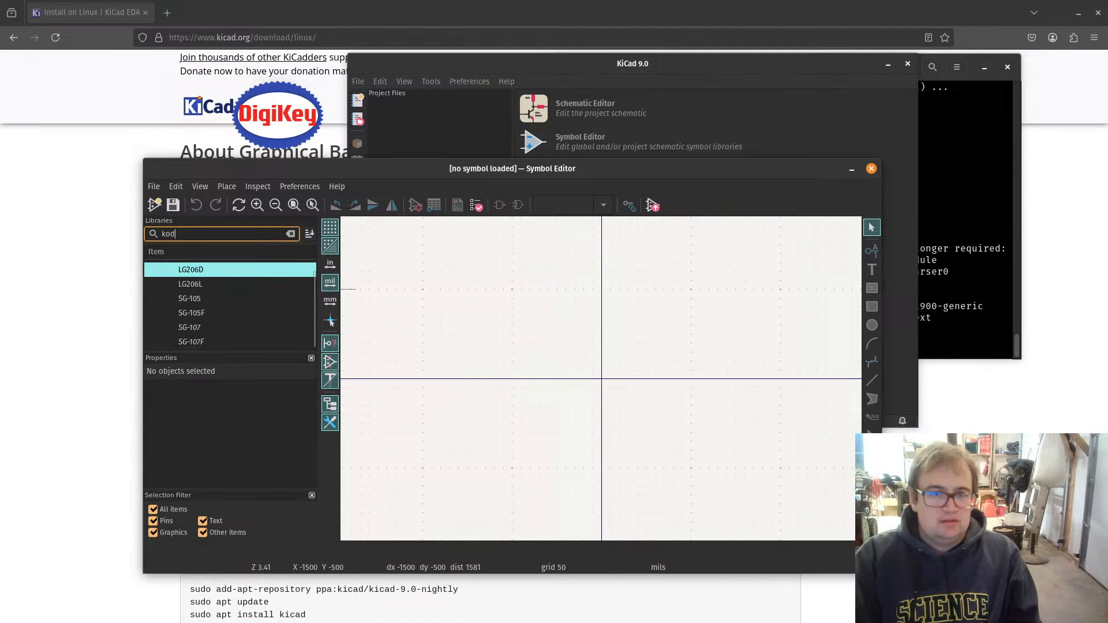
pyautogui.write('y')
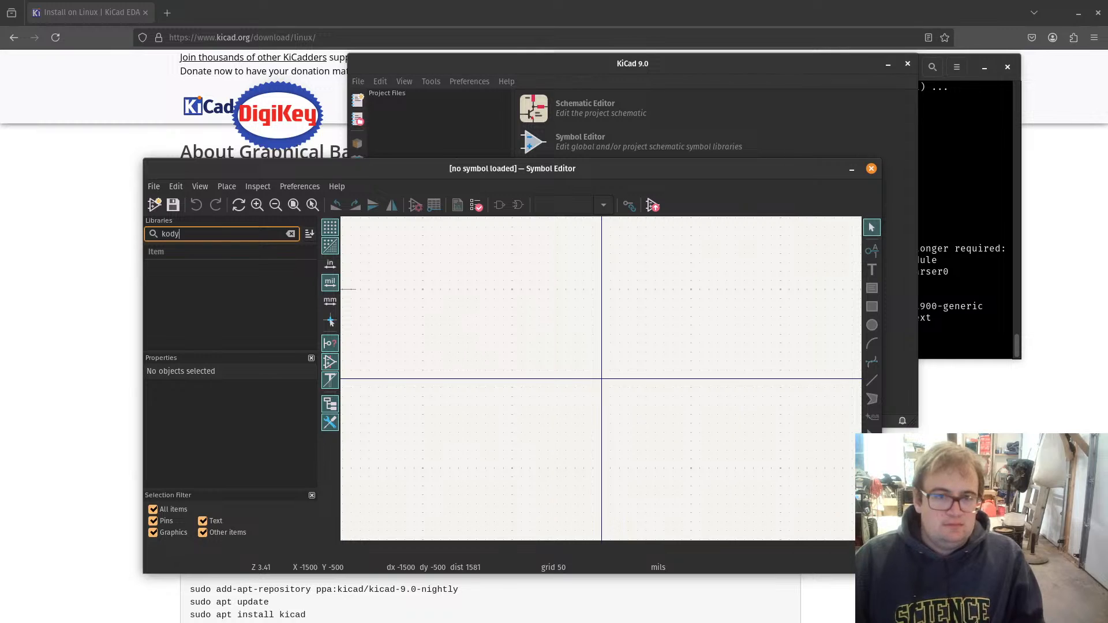
pyautogui.press('BackSpace')
pyautogui.press('BackSpace')
pyautogui.press('BackSpace')
pyautogui.press('BackSpace')
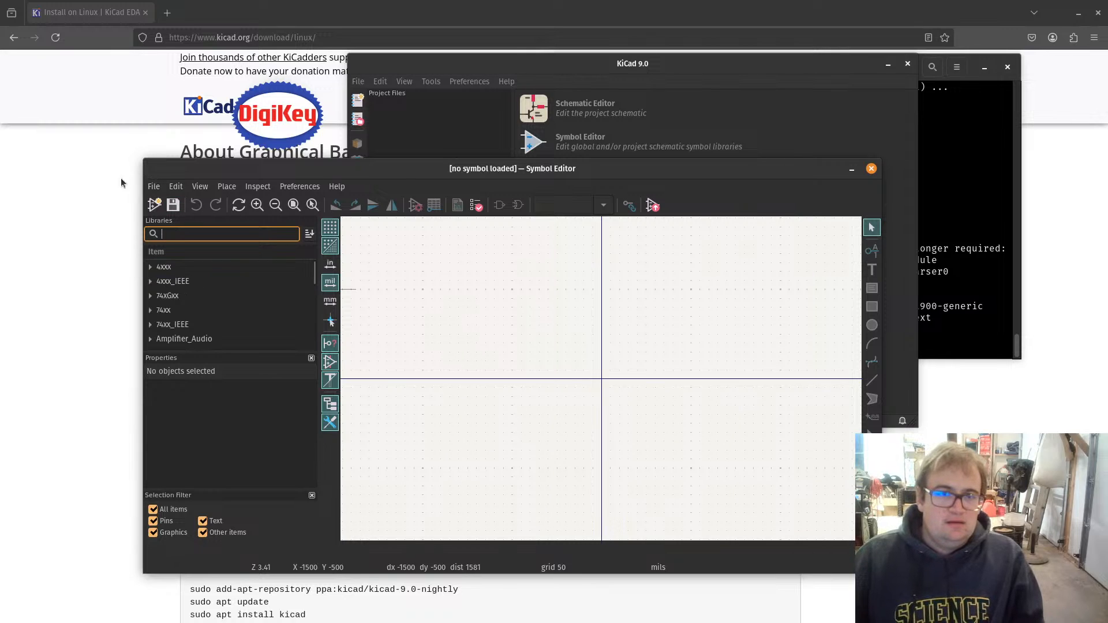
# Step: Create a new symbol library in the KiCad 9.0 symbols folder, named with the owner's first name followed by _custom
pyautogui.click(154, 187)
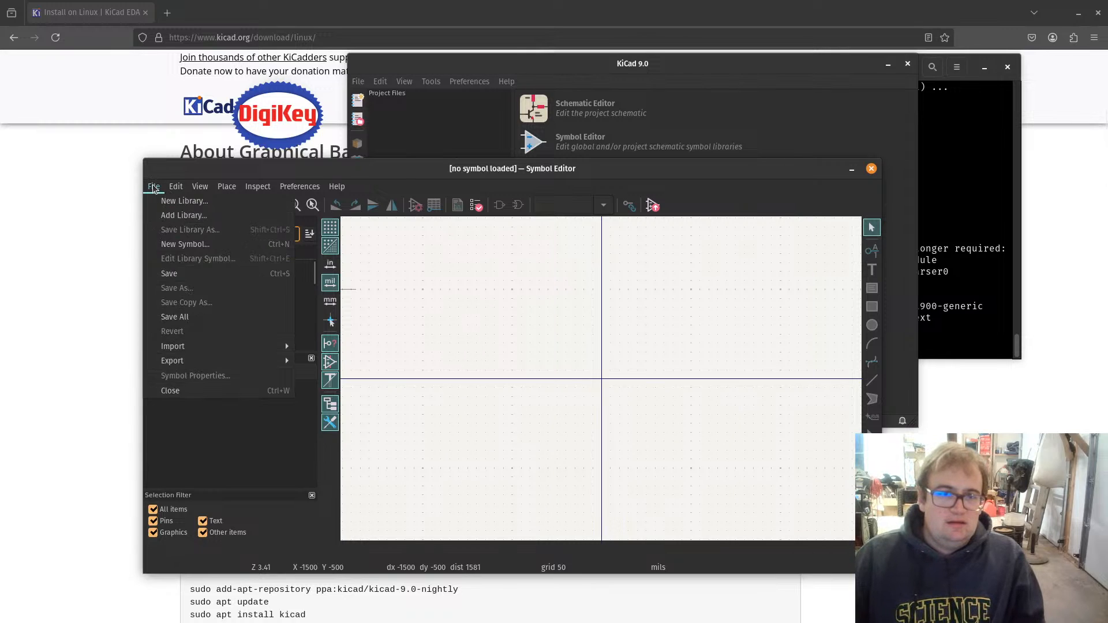
pyautogui.click(184, 201)
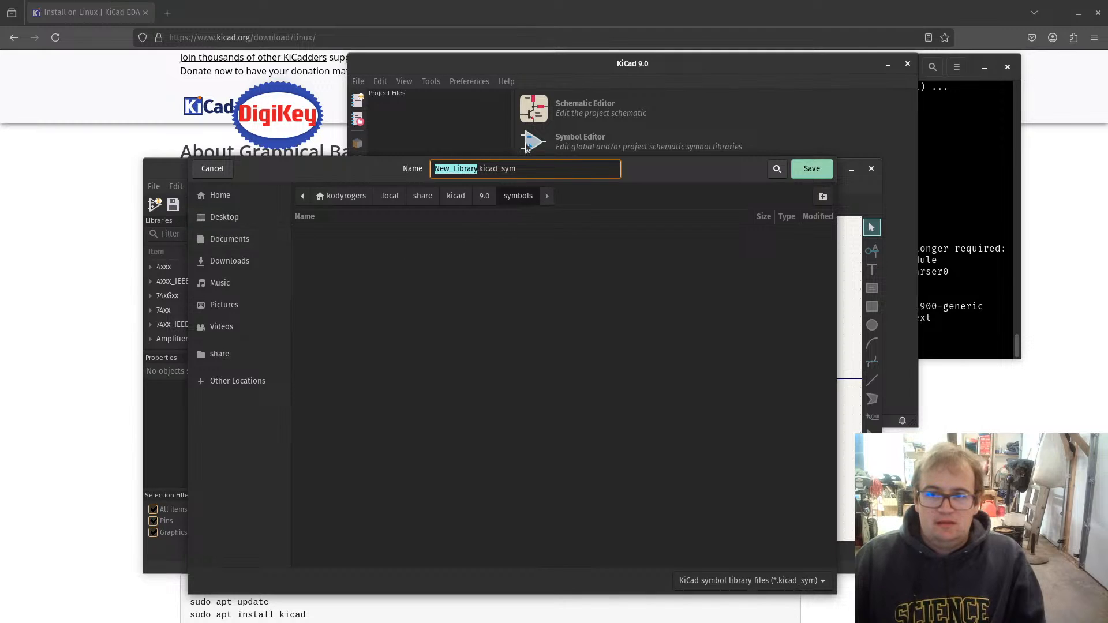
pyautogui.press('BackSpace')
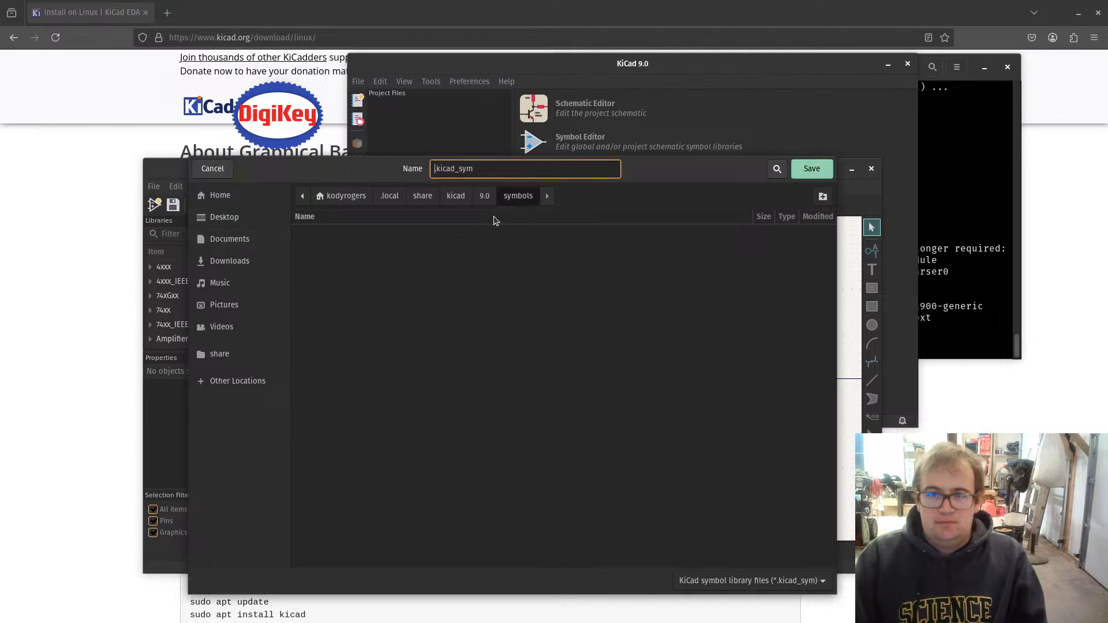
pyautogui.write('ody')
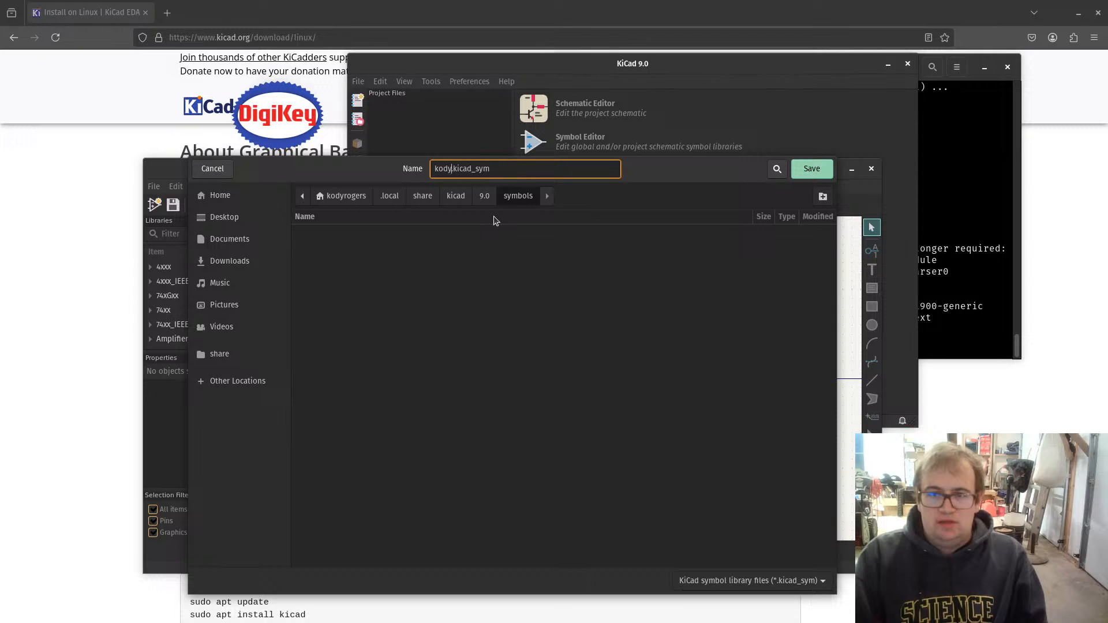
pyautogui.write('_custom')
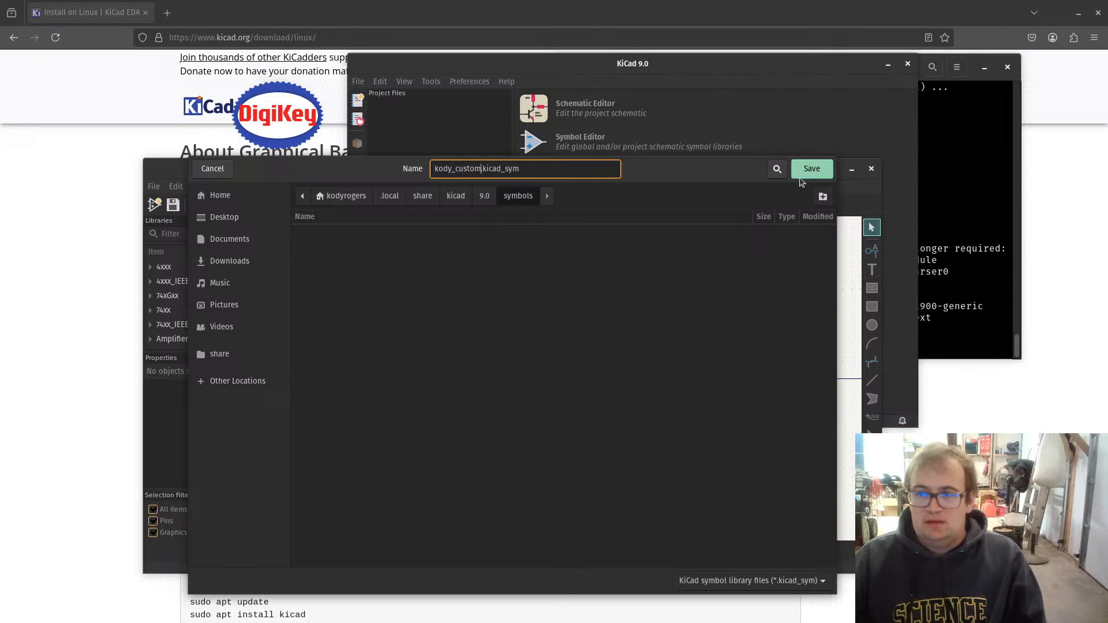
pyautogui.click(815, 176)
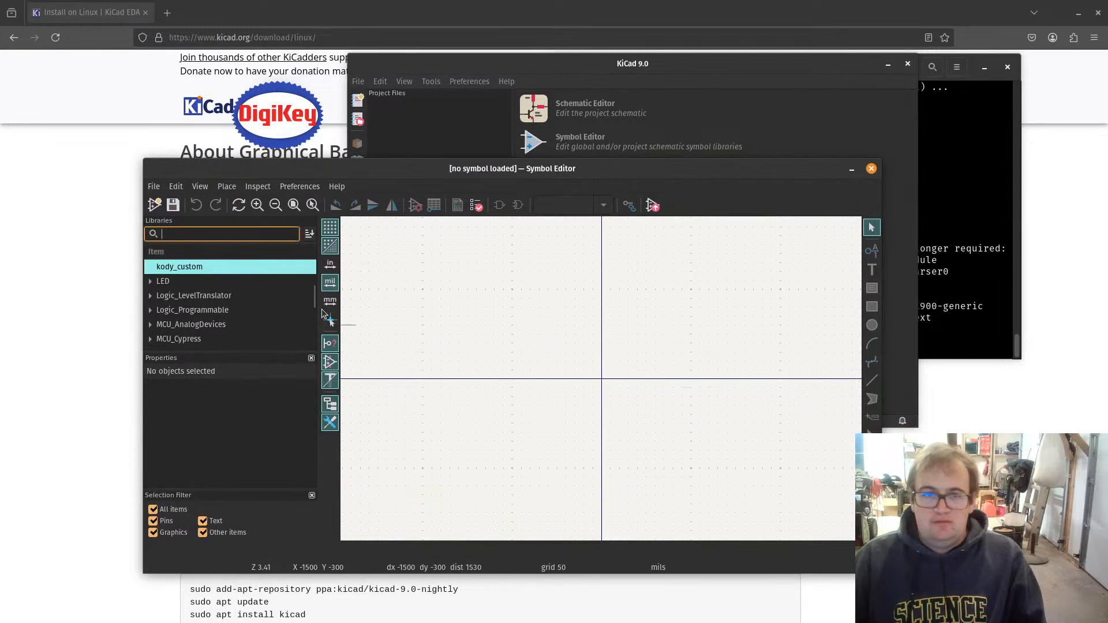
# Step: Create a new symbol named example in the custom library, without deriving it from an existing symbol
pyautogui.click(213, 262)
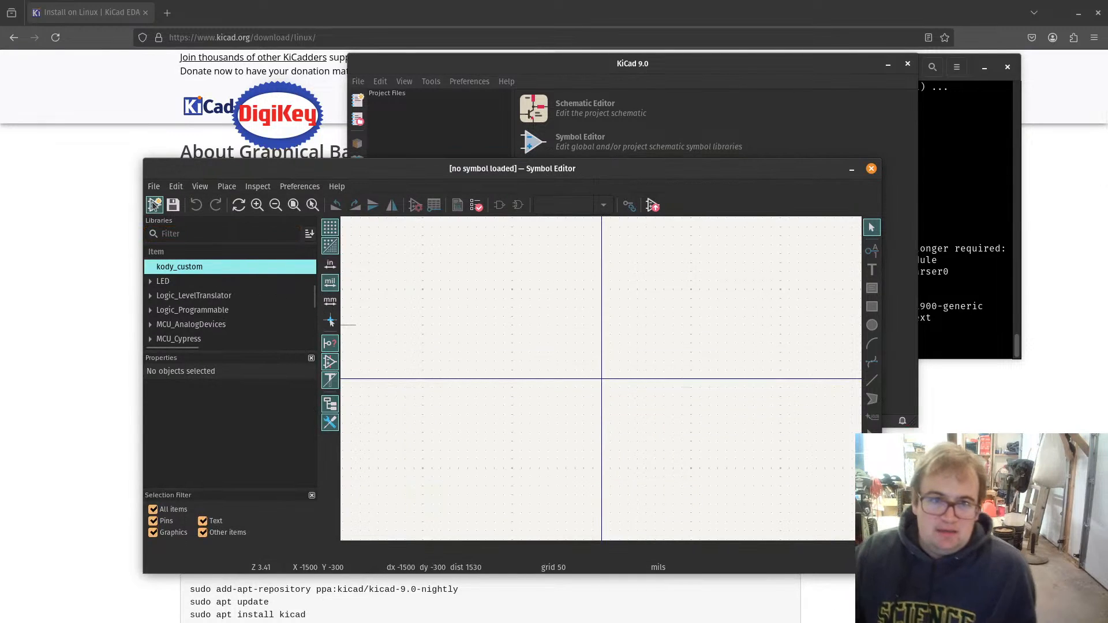
pyautogui.click(154, 205)
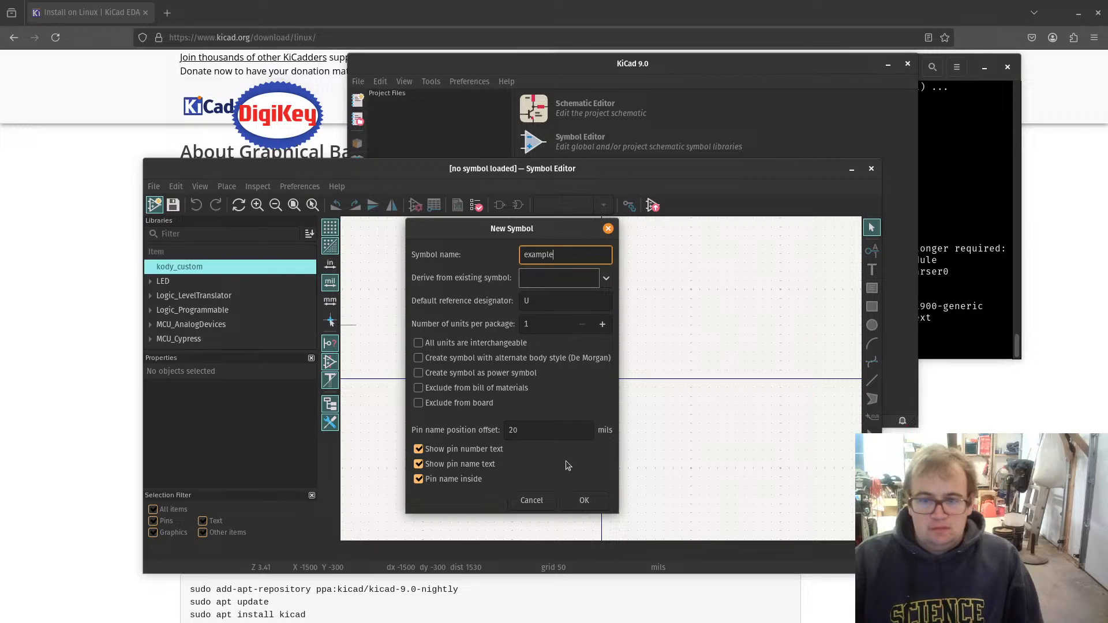
pyautogui.click(606, 280)
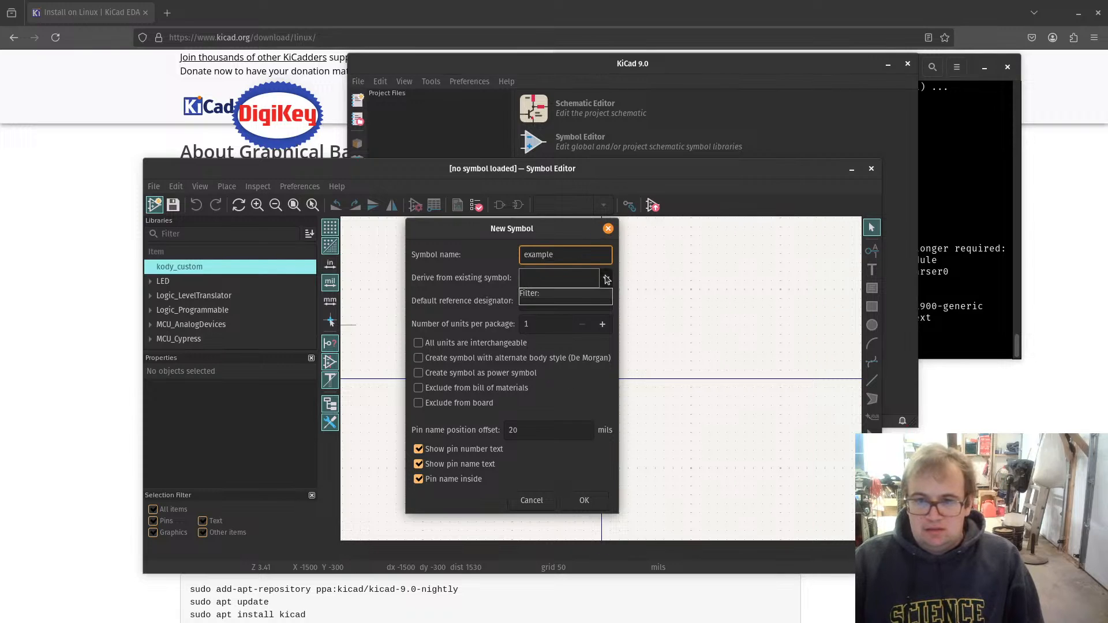
pyautogui.click(469, 293)
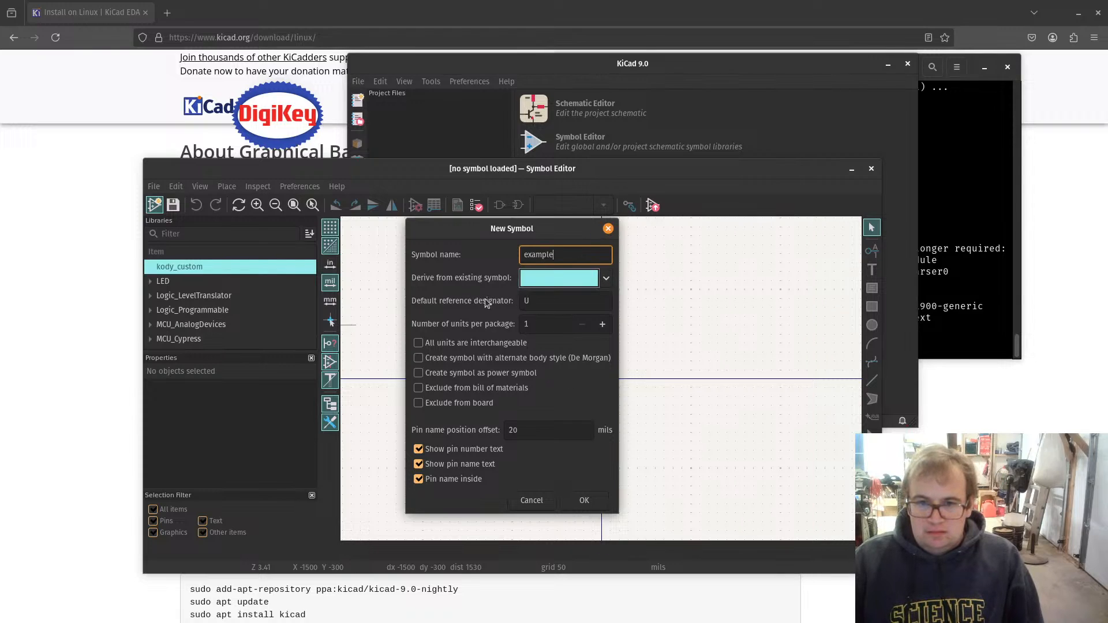
pyautogui.click(607, 280)
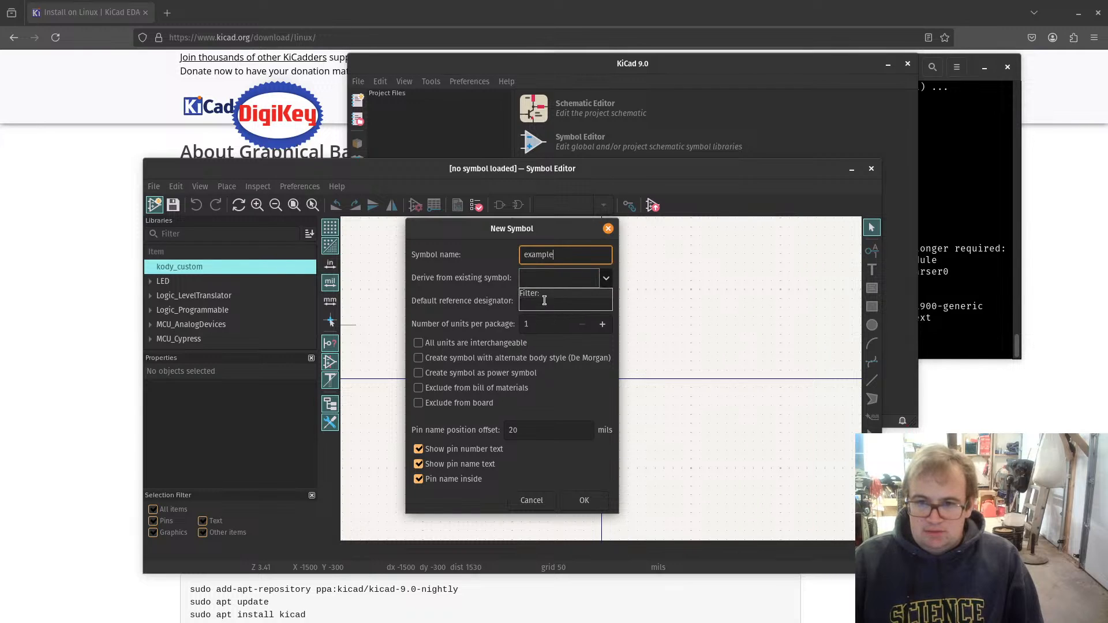
pyautogui.click(427, 289)
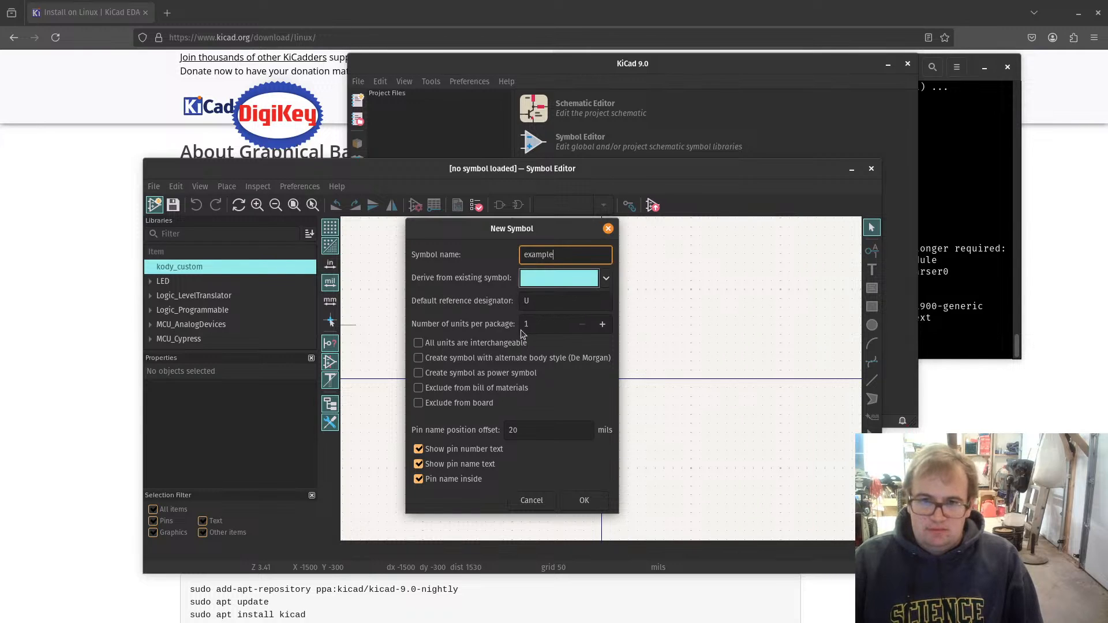
pyautogui.click(584, 501)
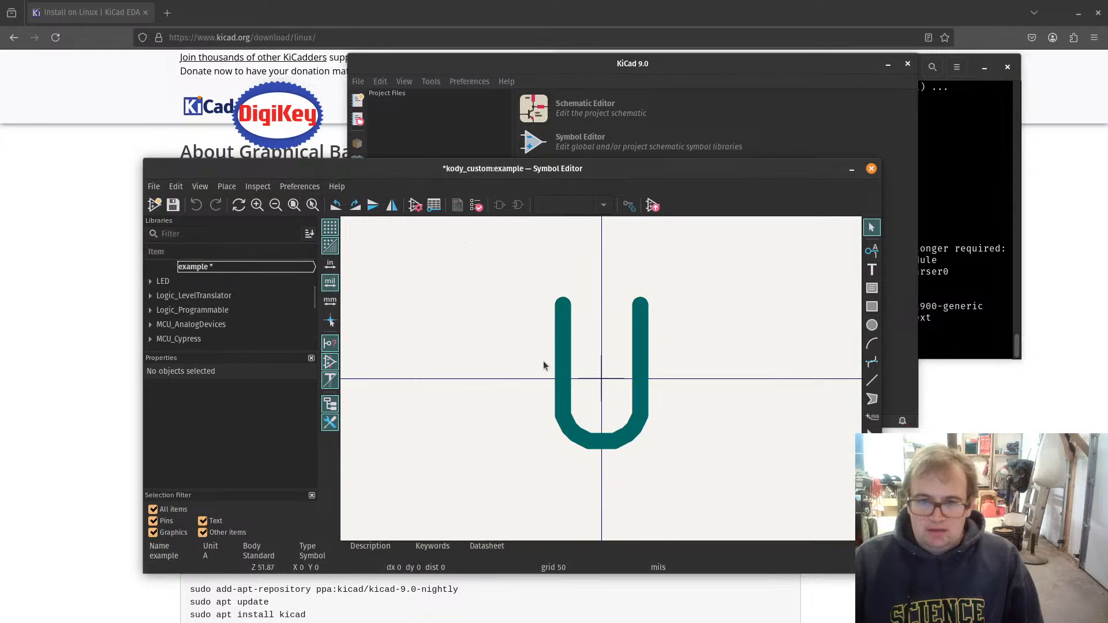
# Step: Draw a rectangle as the symbol body just below the reference designator, starting at X -200, Y 50 mils
pyautogui.scroll(-2, 601, 383)
pyautogui.scroll(-1, 601, 380)
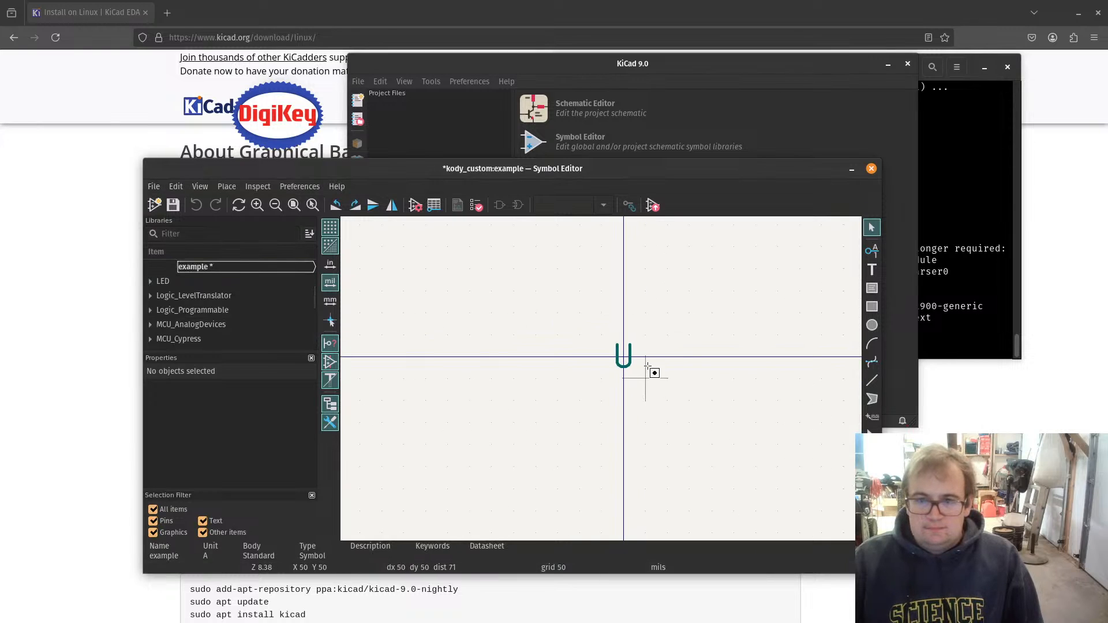
pyautogui.moveTo(656, 397); pyautogui.dragTo(625, 314, button='middle')
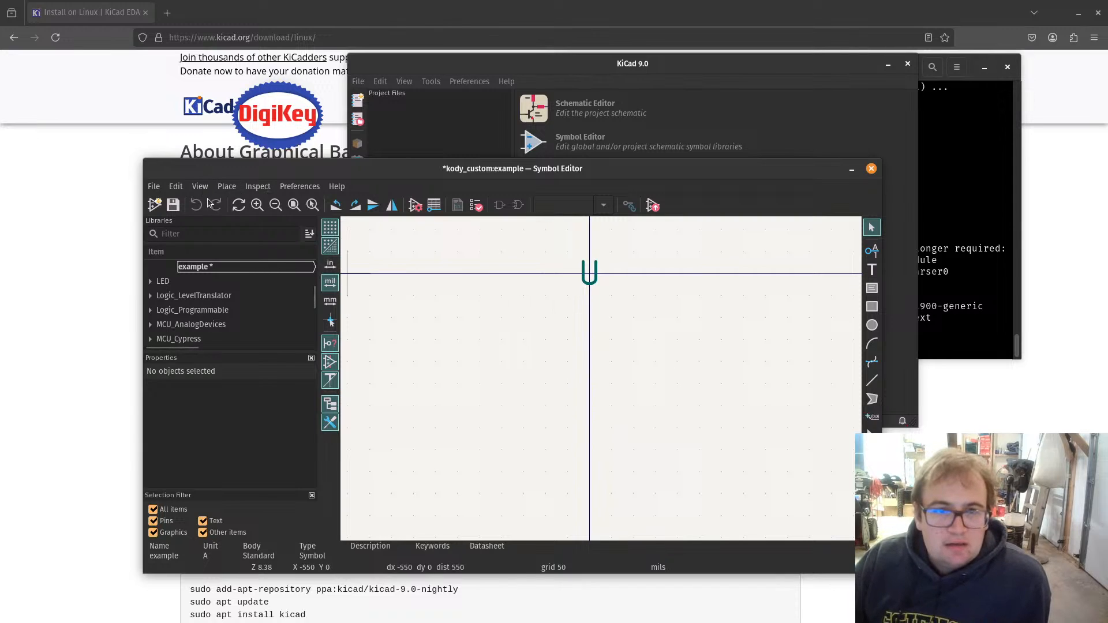
pyautogui.click(223, 186)
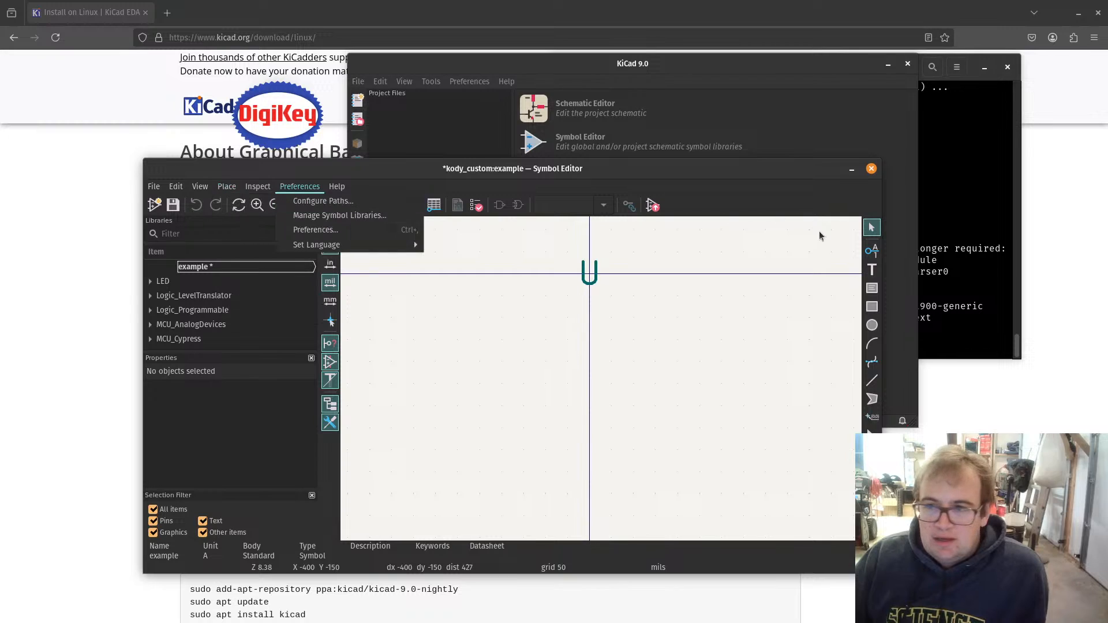
pyautogui.click(871, 309)
pyautogui.click(871, 307)
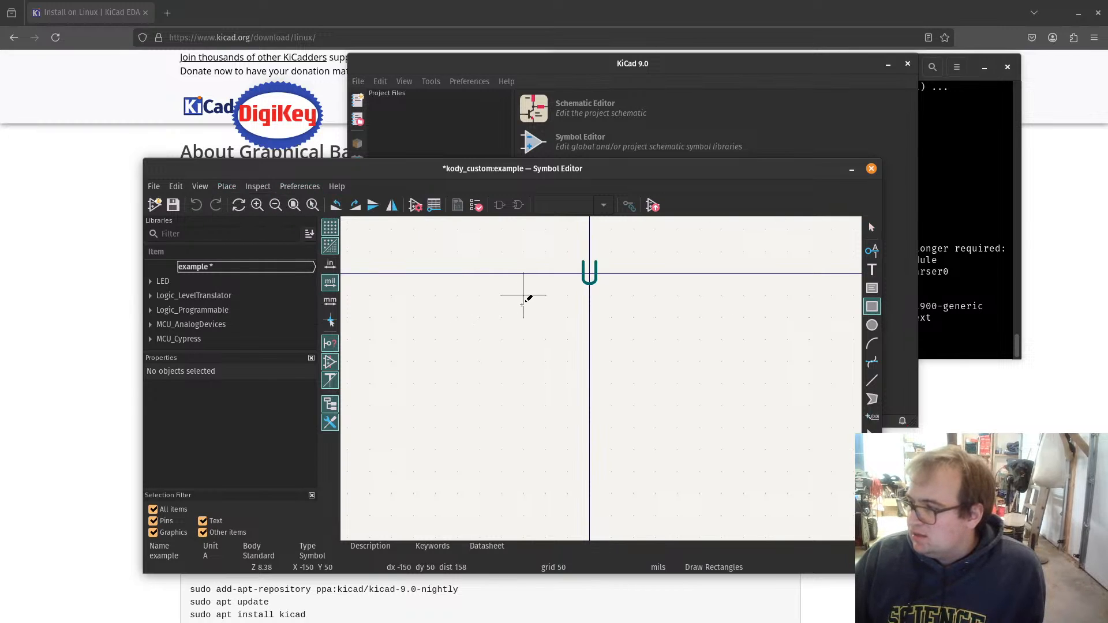
pyautogui.click(522, 304)
pyautogui.press('Escape')
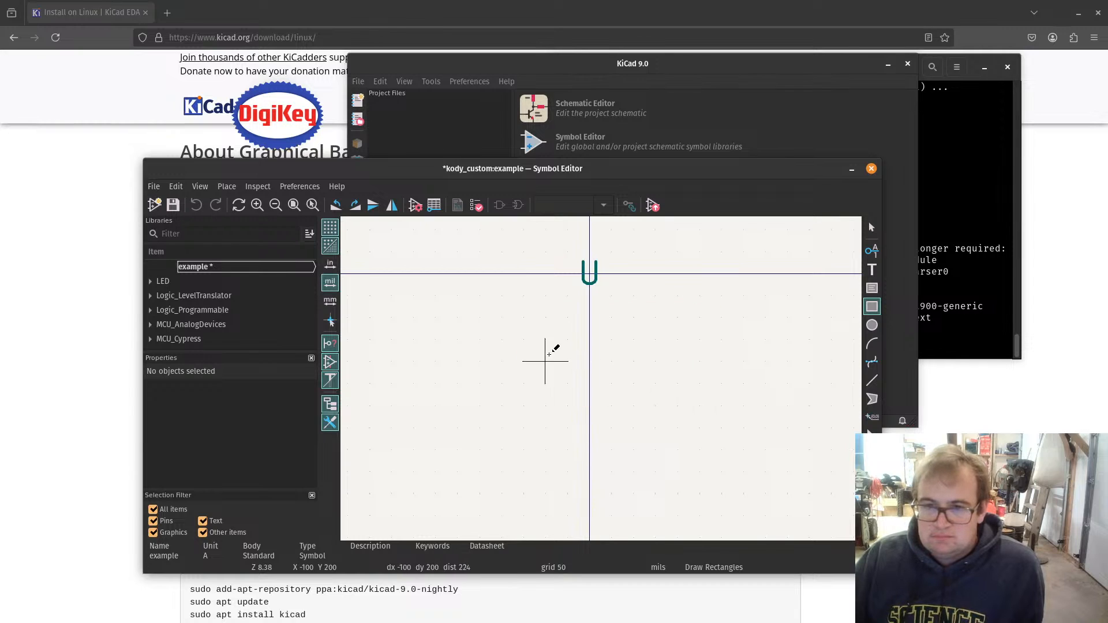
pyautogui.click(501, 296)
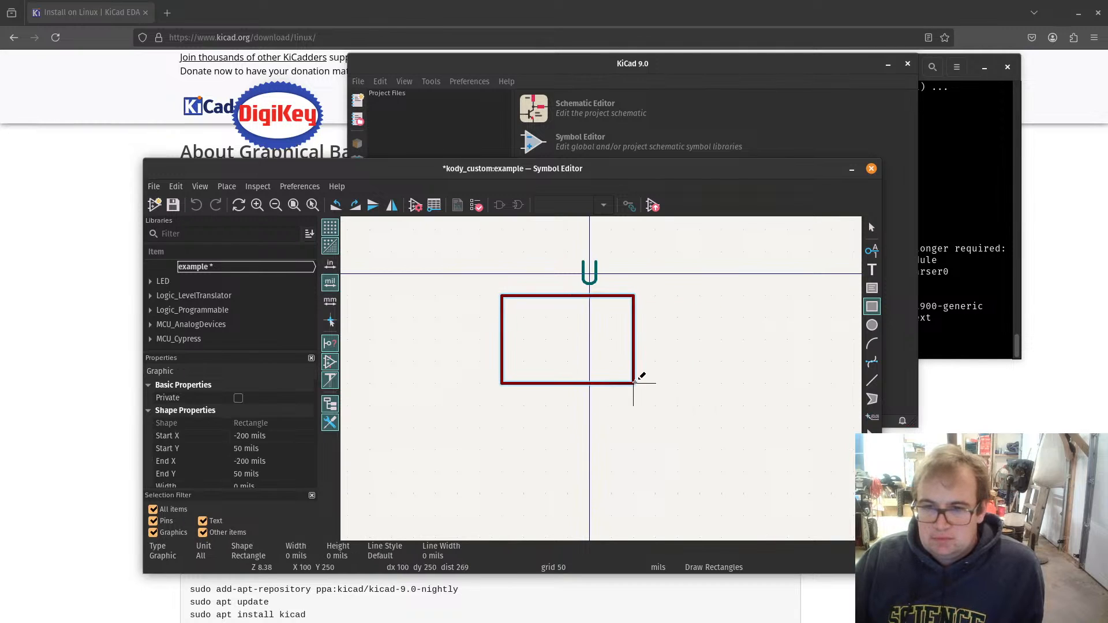
pyautogui.click(722, 405)
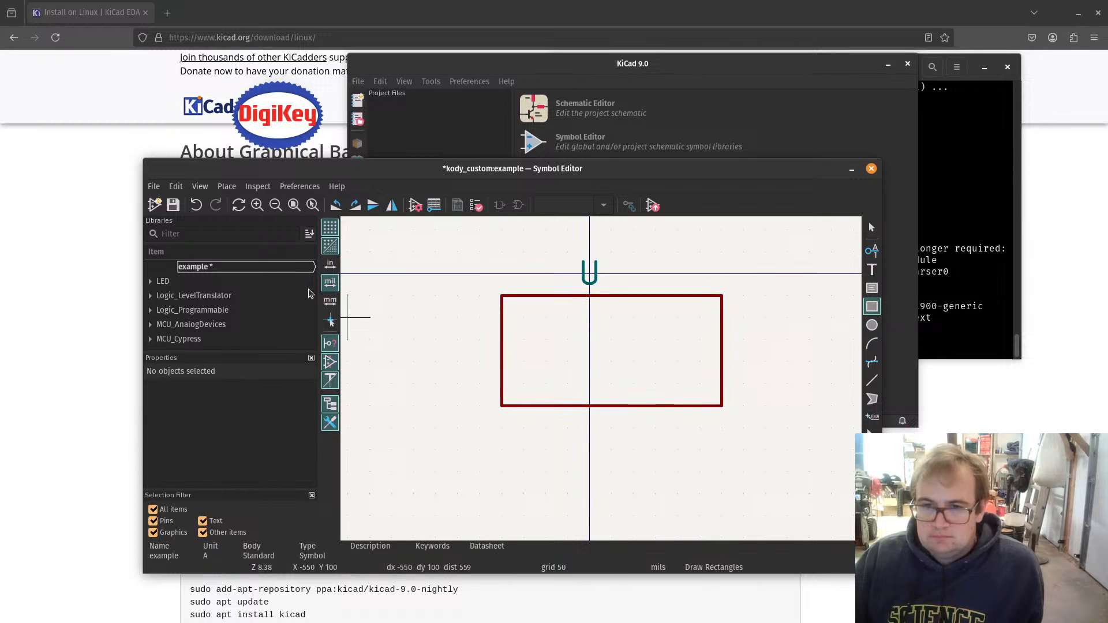
# Step: Add a pin named vcc with number 1 and electrical type Power input, and place it on the rectangle's left edge
pyautogui.click(227, 186)
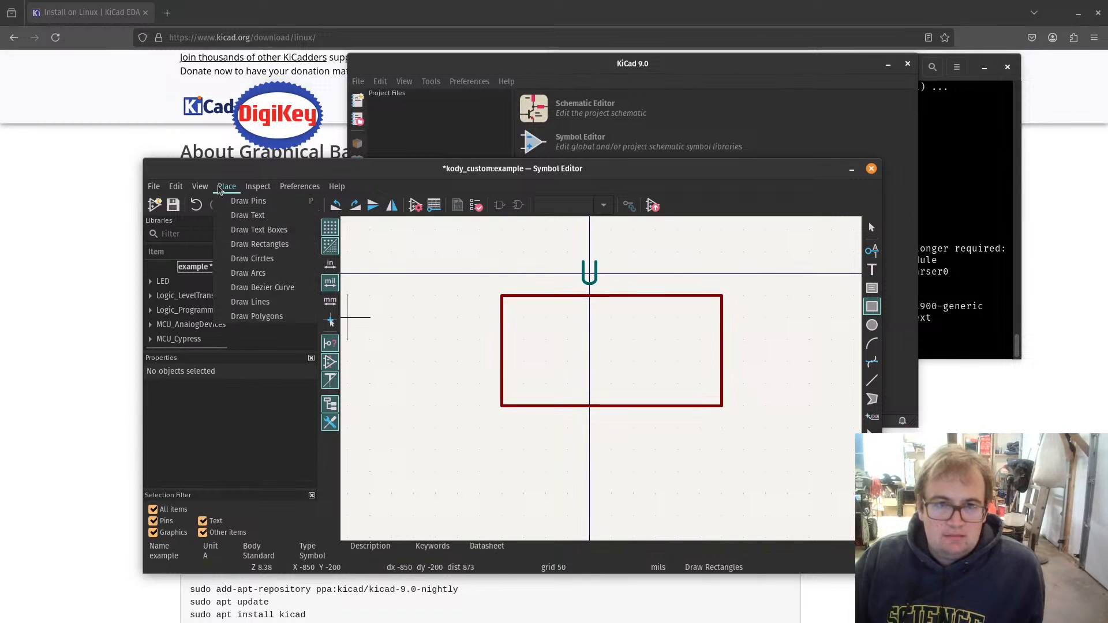
pyautogui.click(248, 208)
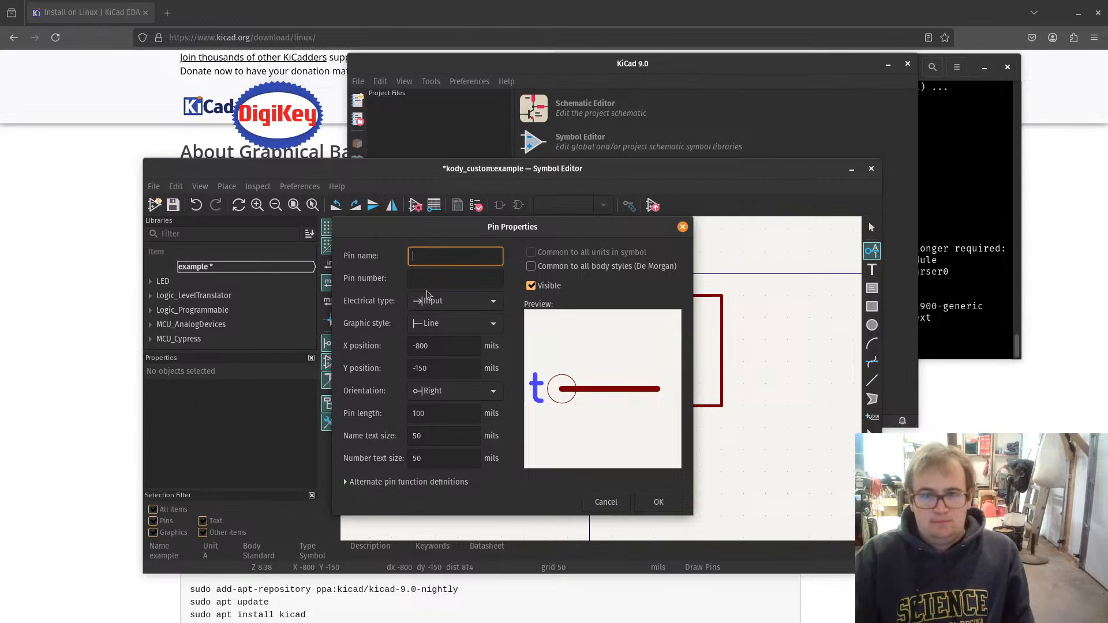
pyautogui.write('V')
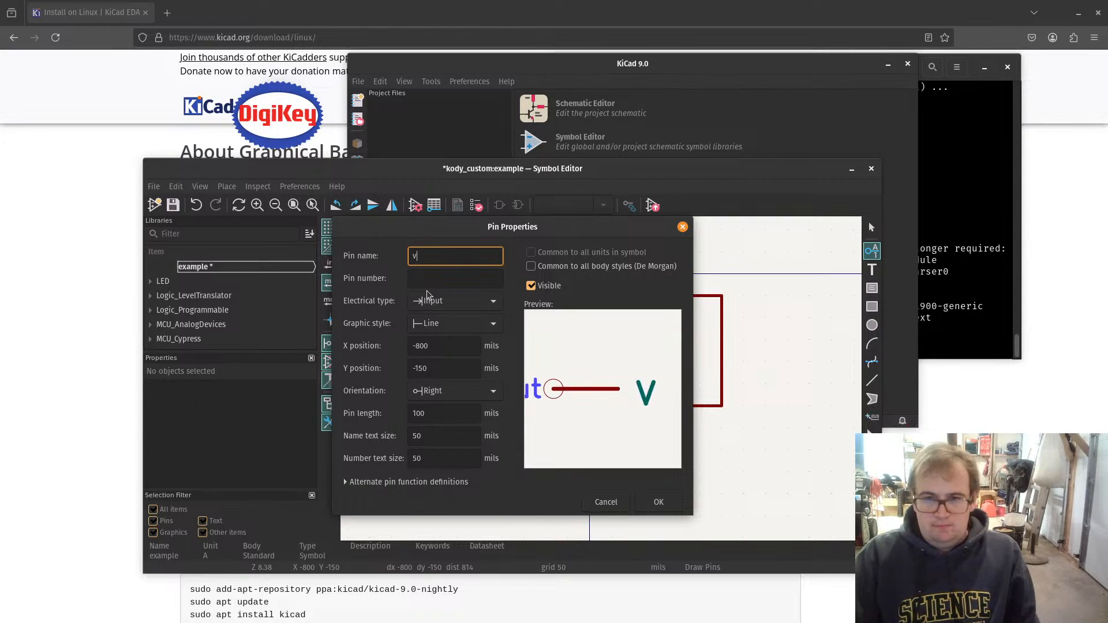
pyautogui.write('cc')
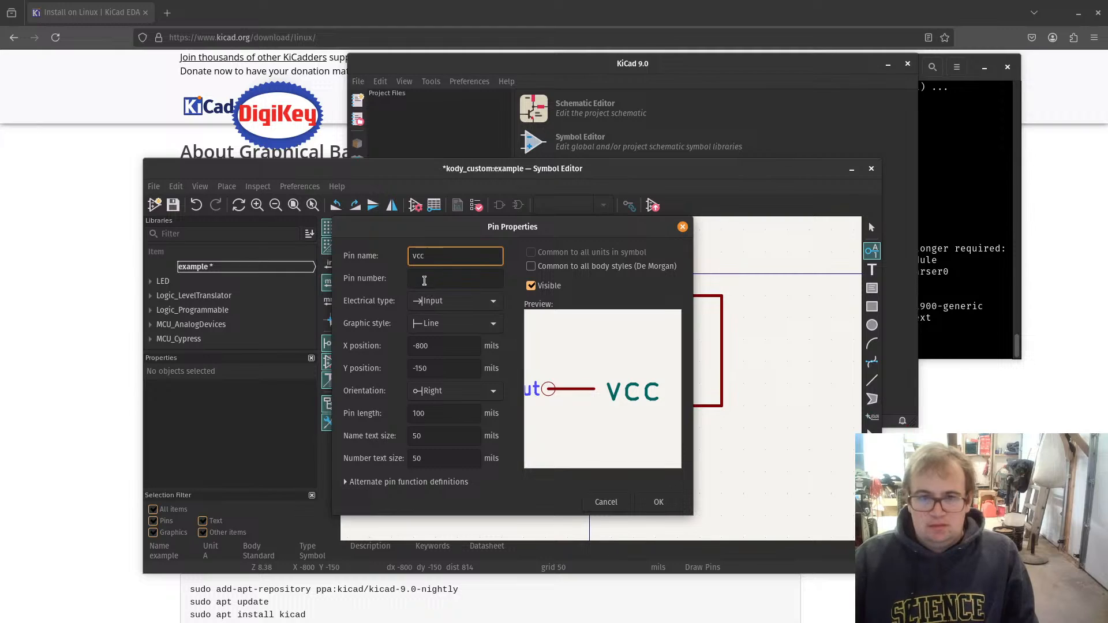
pyautogui.press('Tab')
pyautogui.write('1')
pyautogui.click(444, 300)
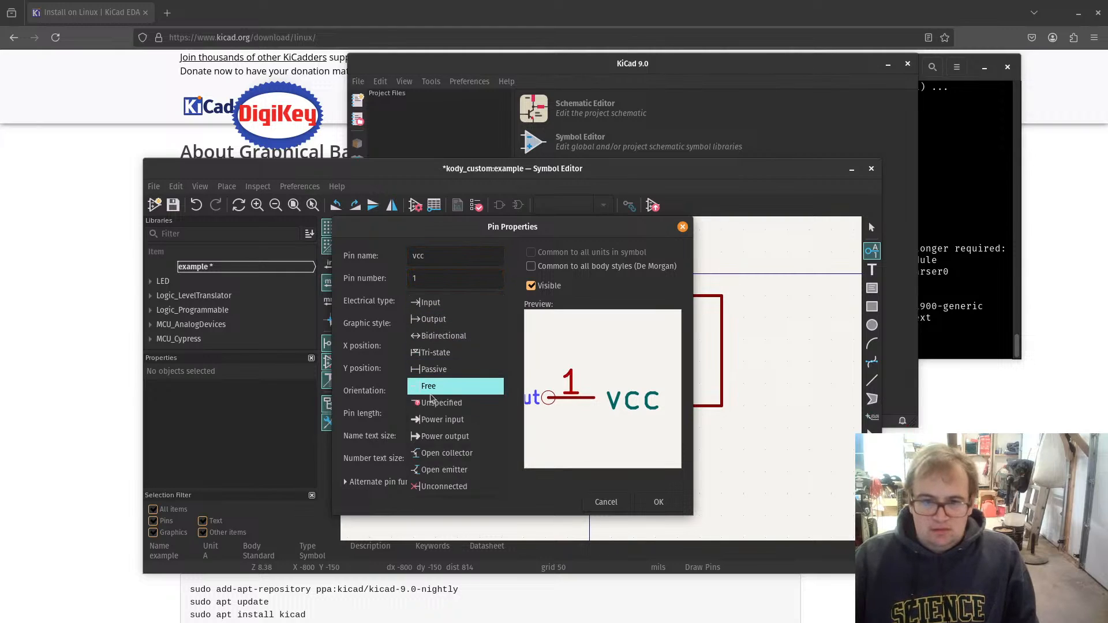
pyautogui.click(456, 420)
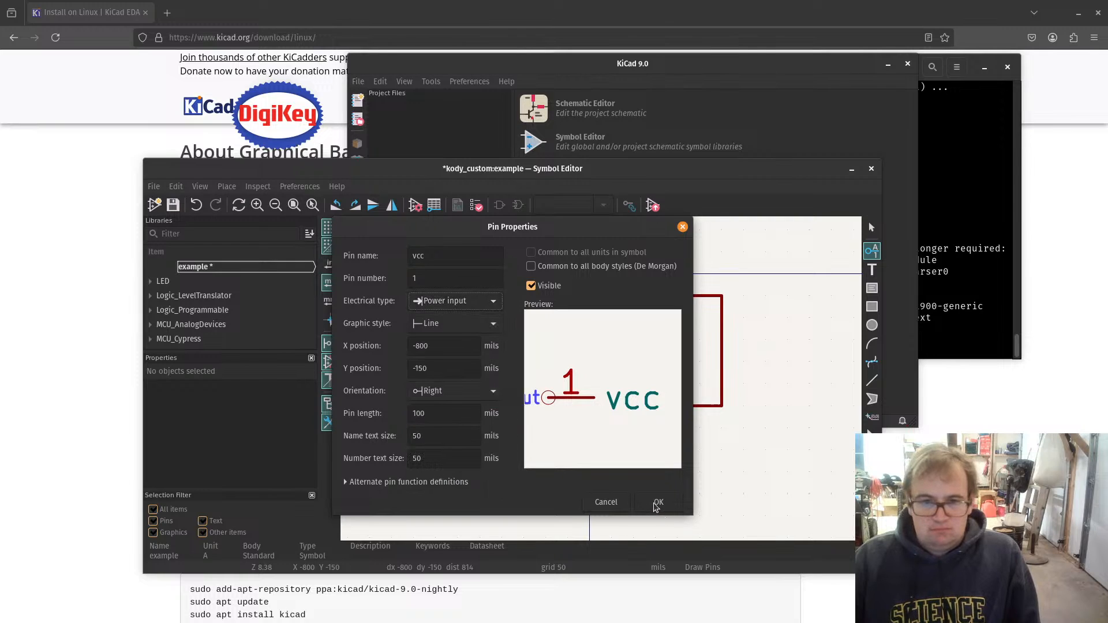
pyautogui.click(656, 503)
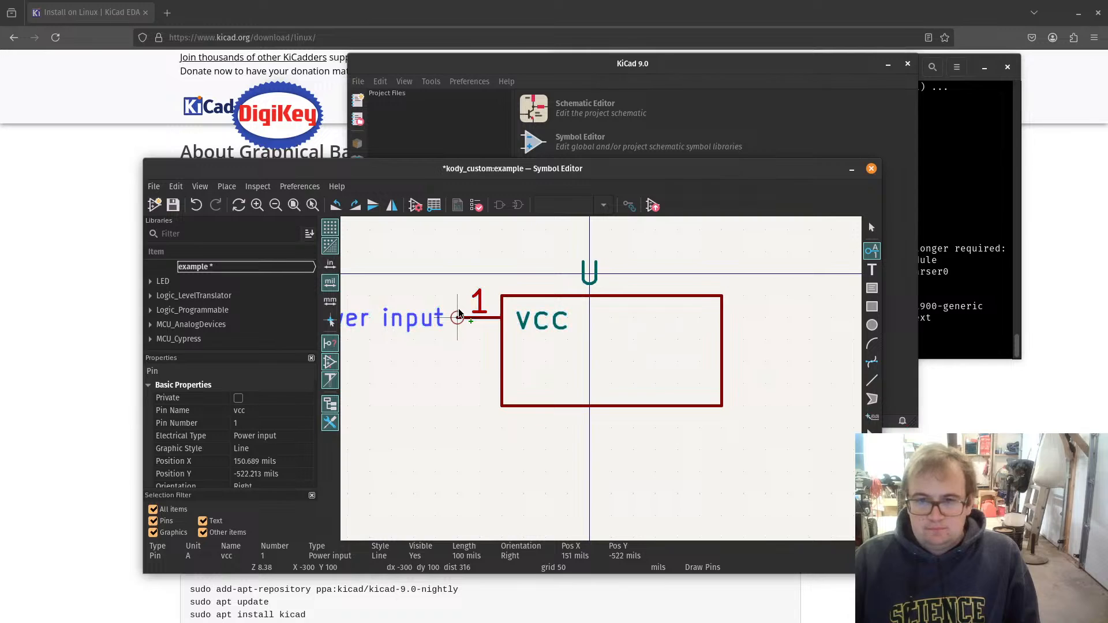
pyautogui.click(459, 314)
# Step: Create a second pin named GND with electrical type Power input and no pin number
pyautogui.scroll(-1, 542, 449)
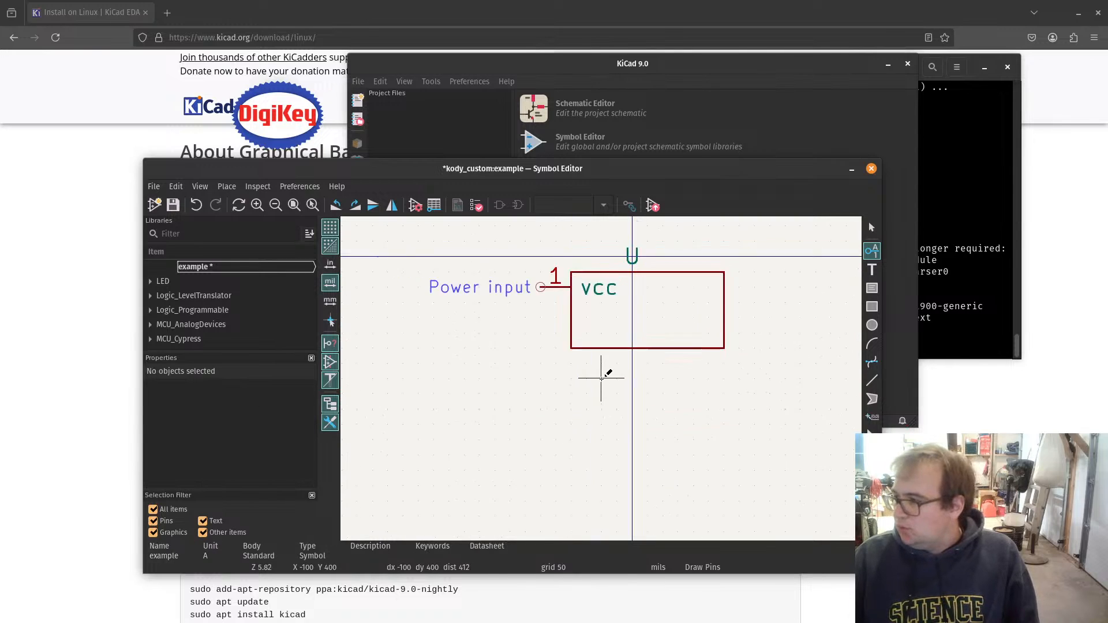
pyautogui.scroll(-1, 600, 378)
pyautogui.scroll(-1, 803, 355)
pyautogui.scroll(1, 346, 356)
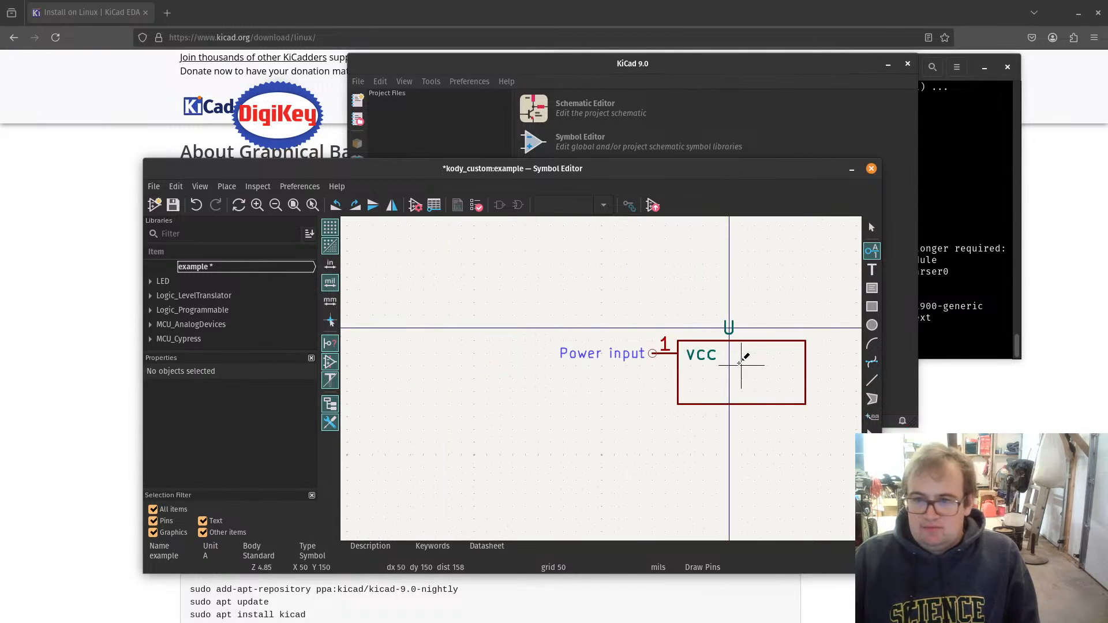
pyautogui.scroll(1, 786, 378)
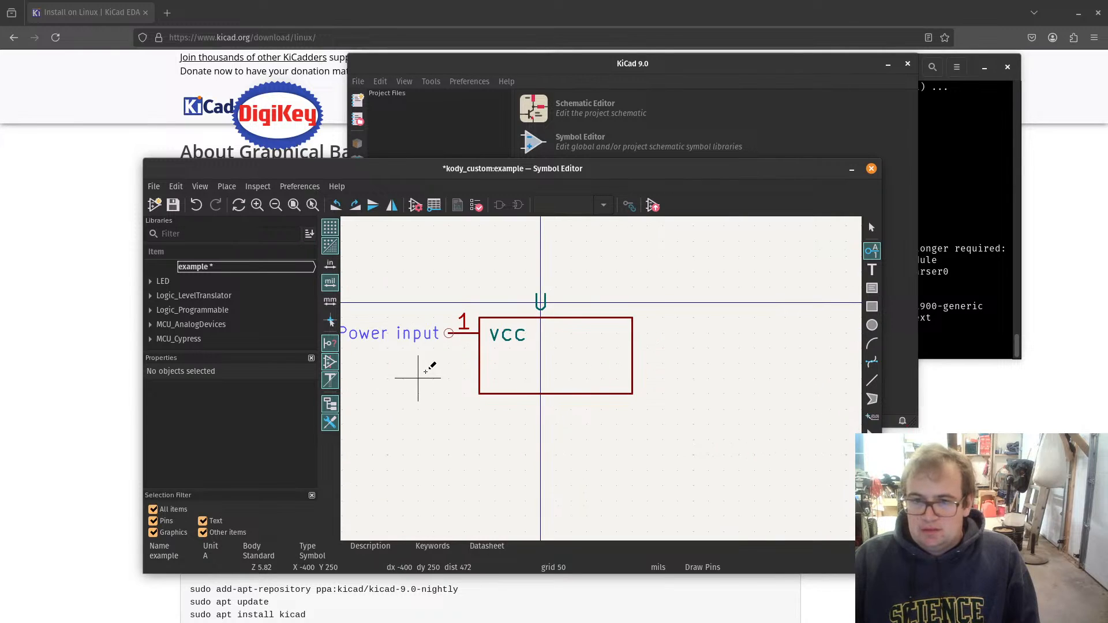
pyautogui.click(431, 374)
pyautogui.write('g')
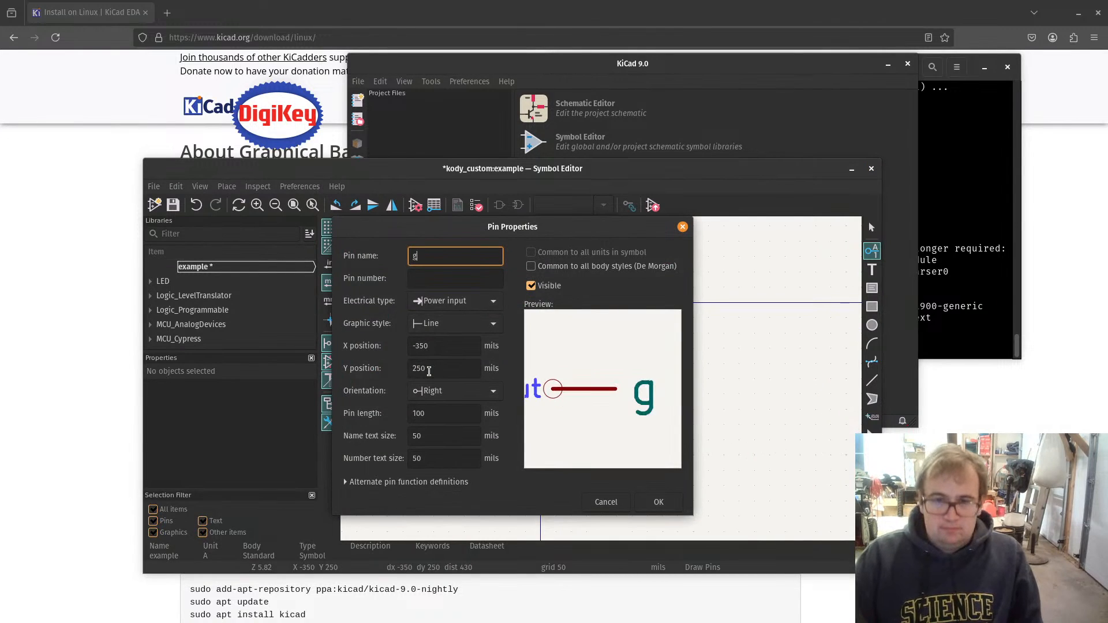
pyautogui.press('BackSpace')
pyautogui.write('GNS')
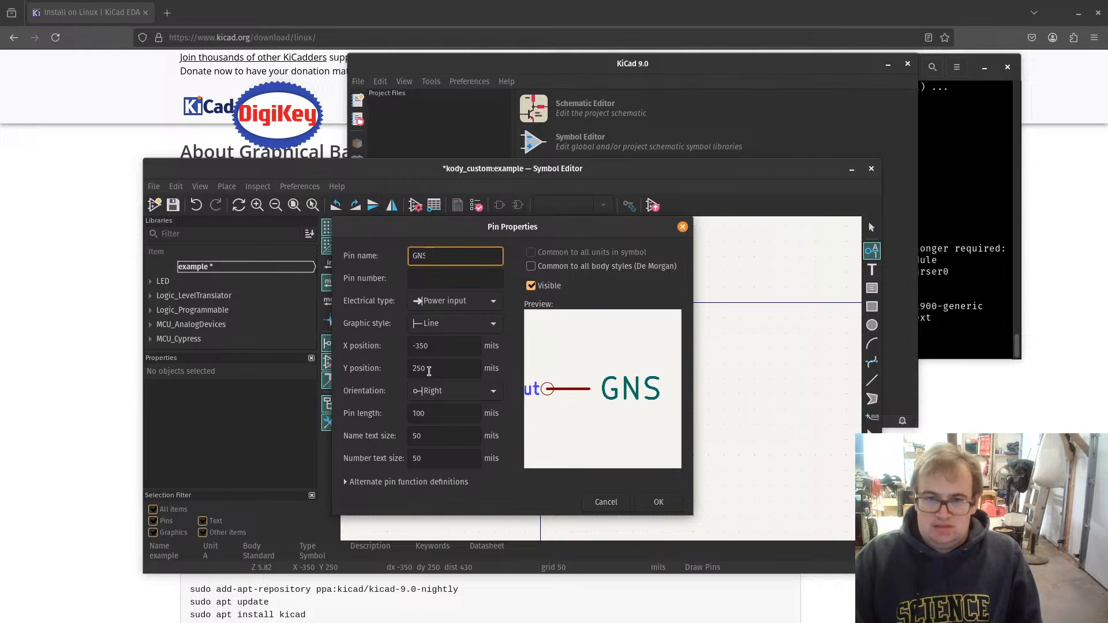
pyautogui.press('BackSpace')
pyautogui.write('D')
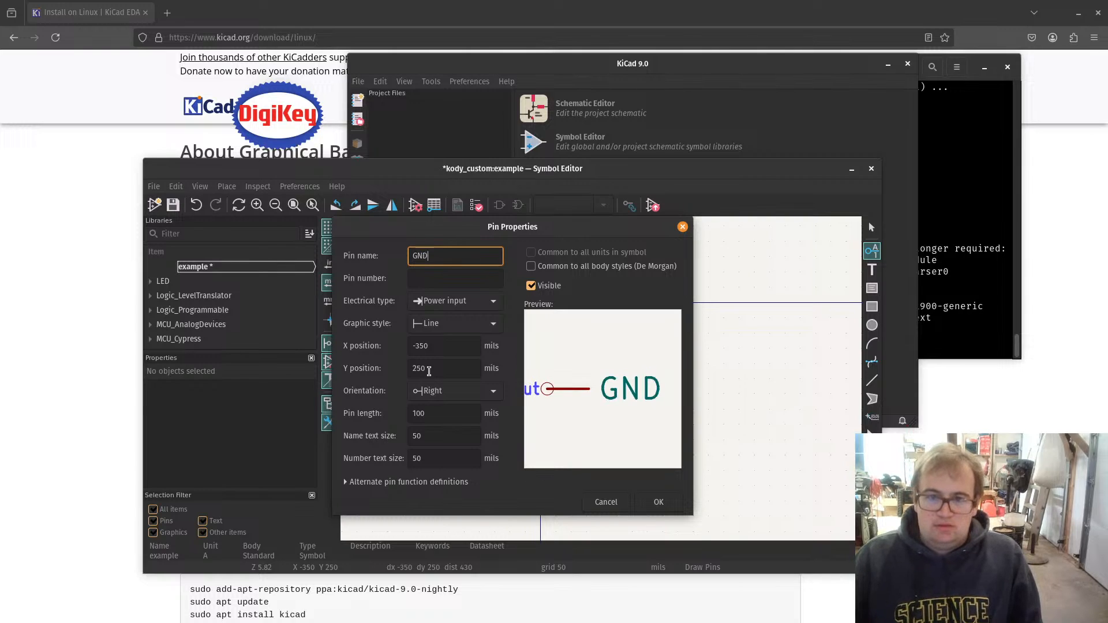
pyautogui.click(658, 502)
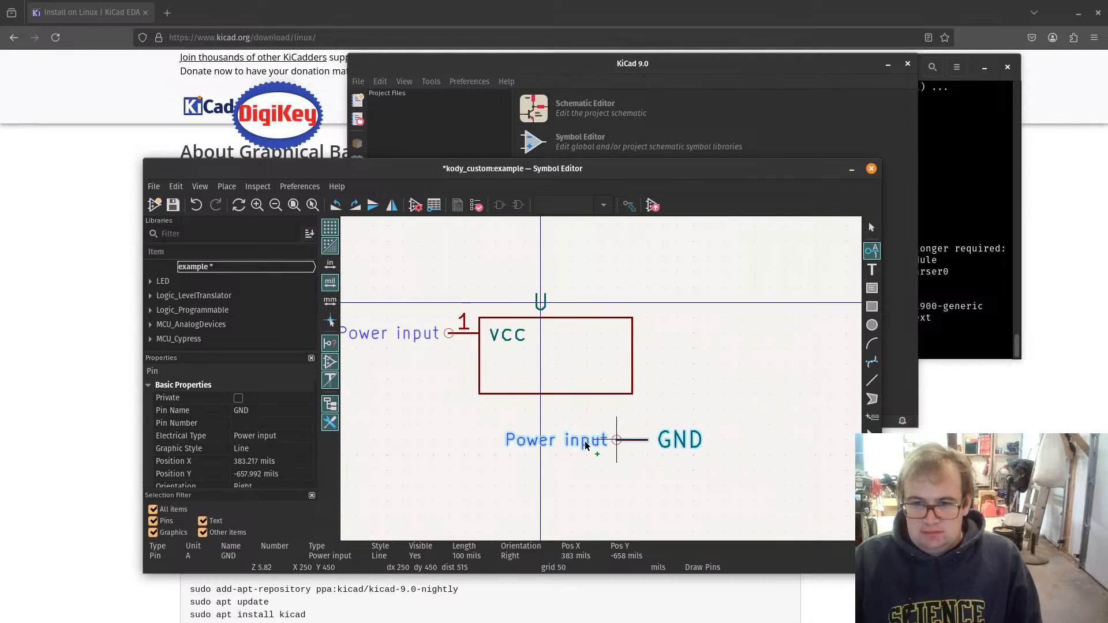
# Step: Set the GND pin's orientation to Left and place it on the rectangle's right edge, level with the vcc pin
pyautogui.click(567, 454)
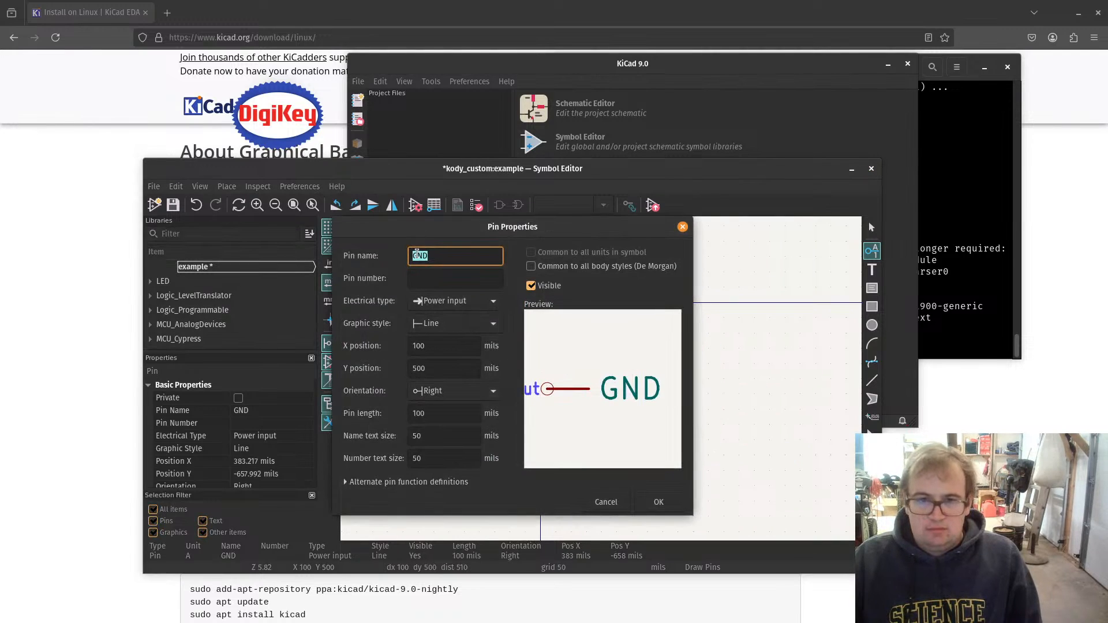
pyautogui.click(455, 391)
pyautogui.click(438, 411)
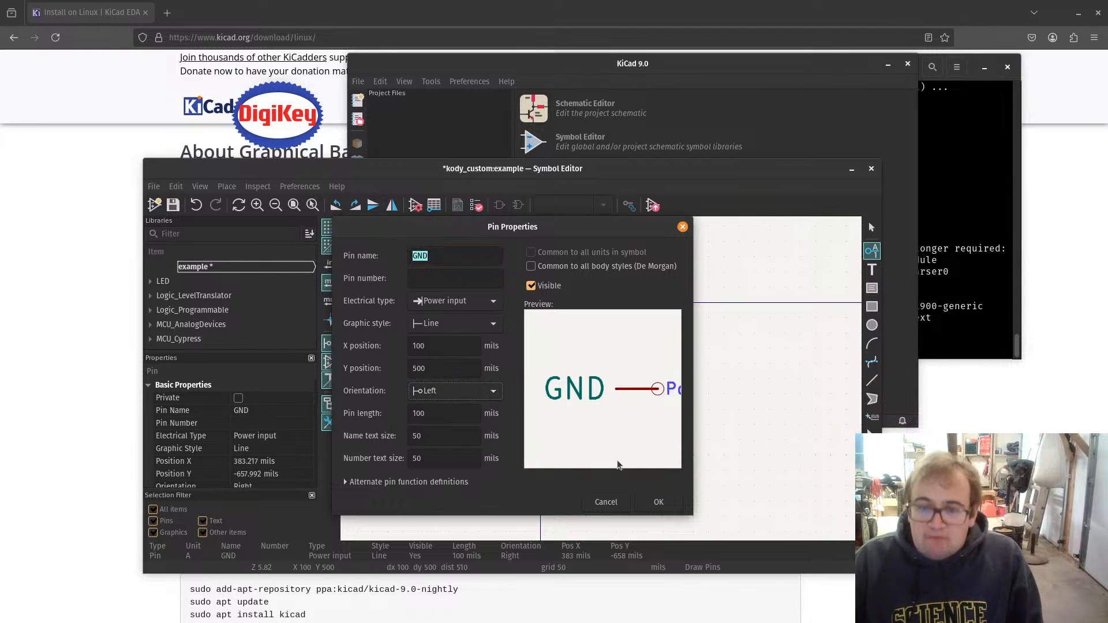
pyautogui.click(654, 501)
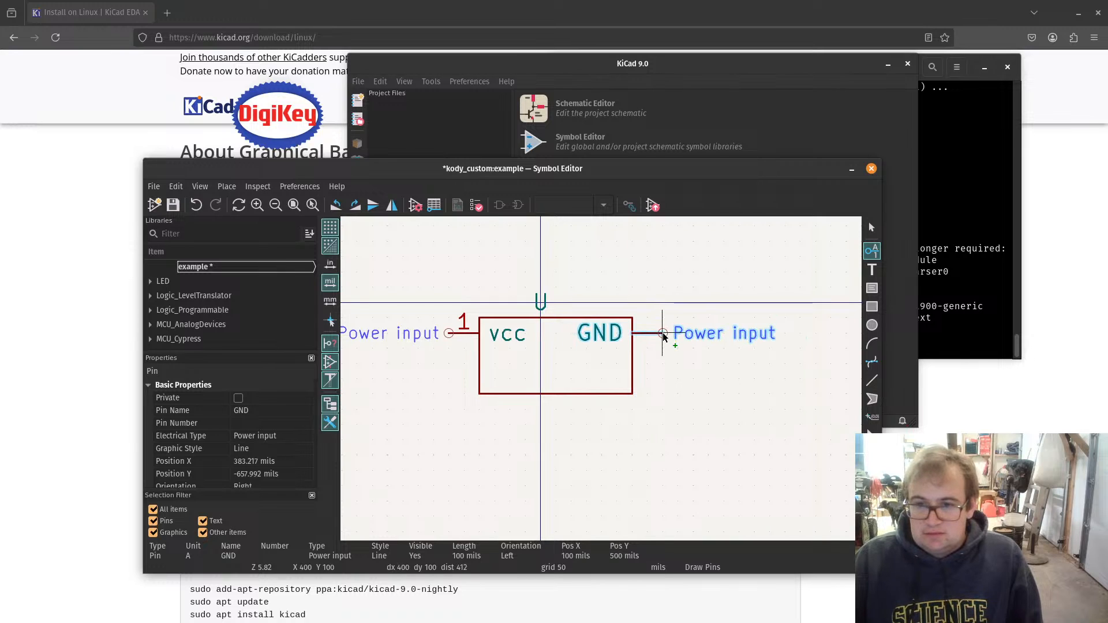
pyautogui.click(664, 335)
# Step: Add a Power input pin named D1 with number 3, and place it on the rectangle's right edge below the GND pin
pyautogui.click(656, 370)
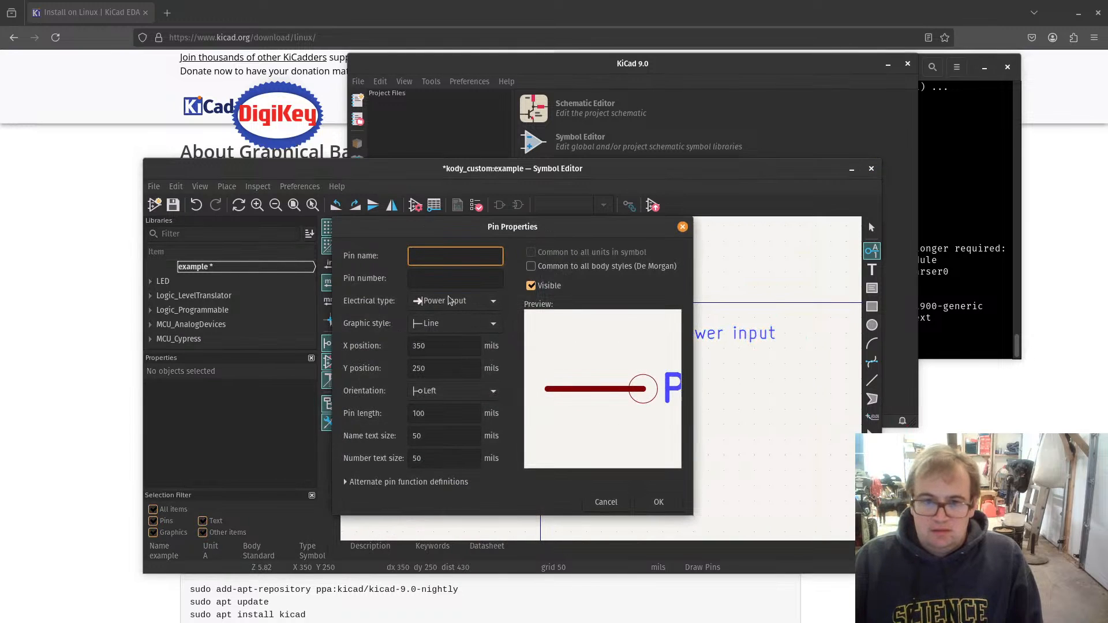
pyautogui.write('D1')
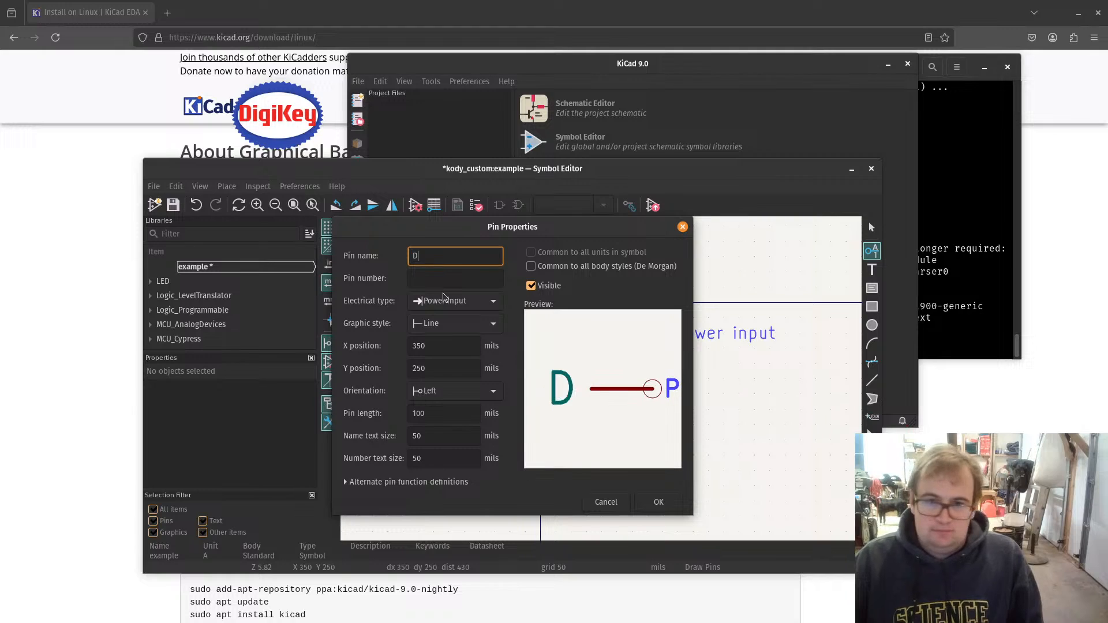
pyautogui.click(446, 278)
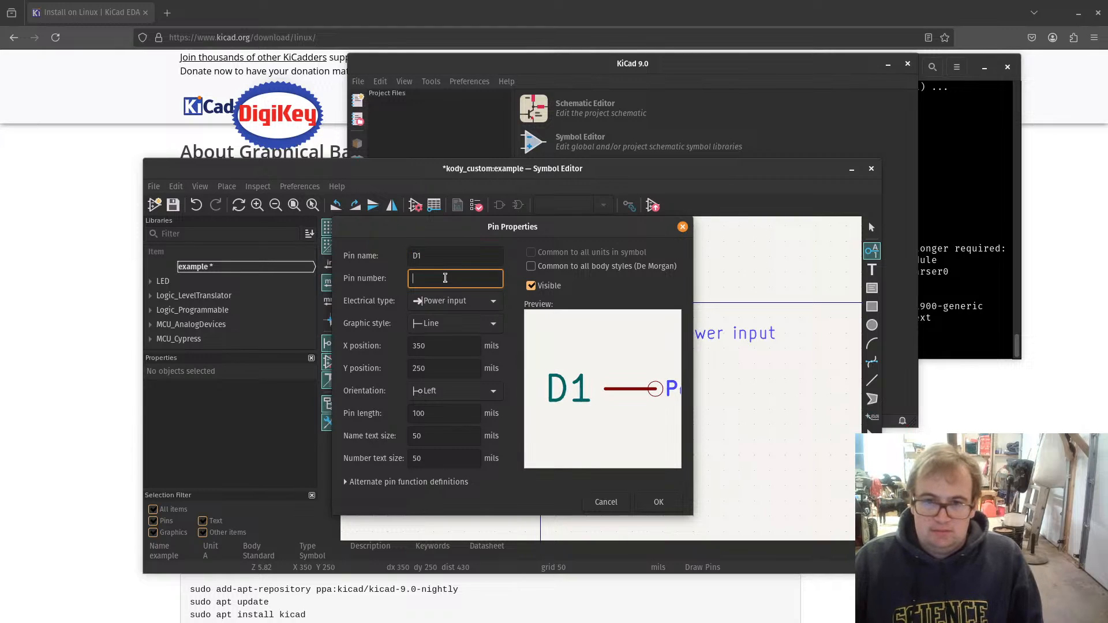
pyautogui.write('2')
pyautogui.press('BackSpace')
pyautogui.write('3')
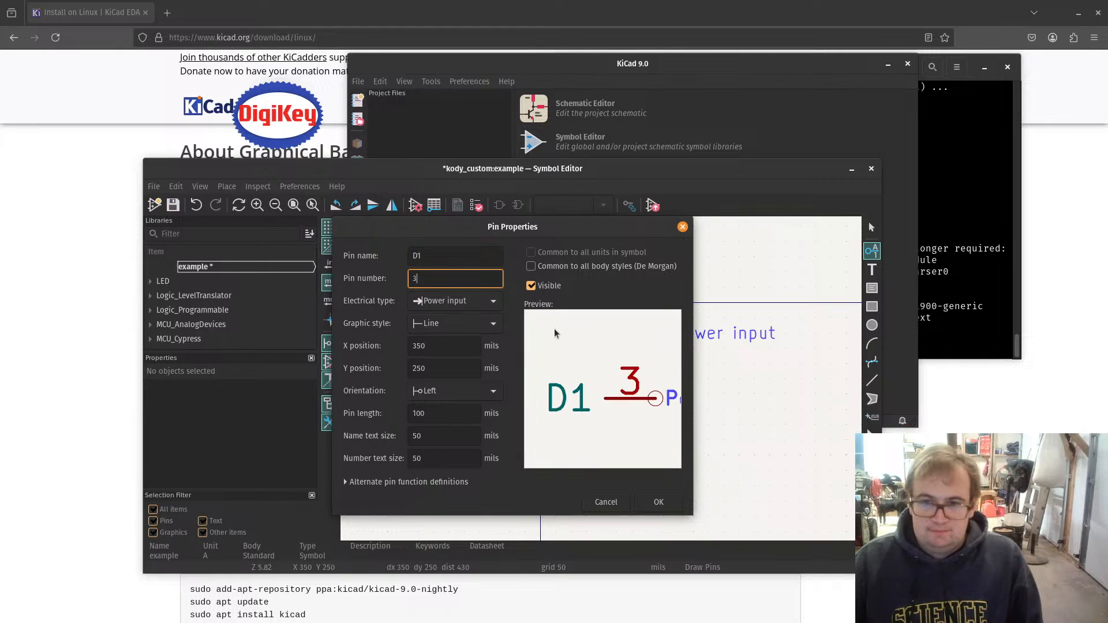
pyautogui.click(658, 502)
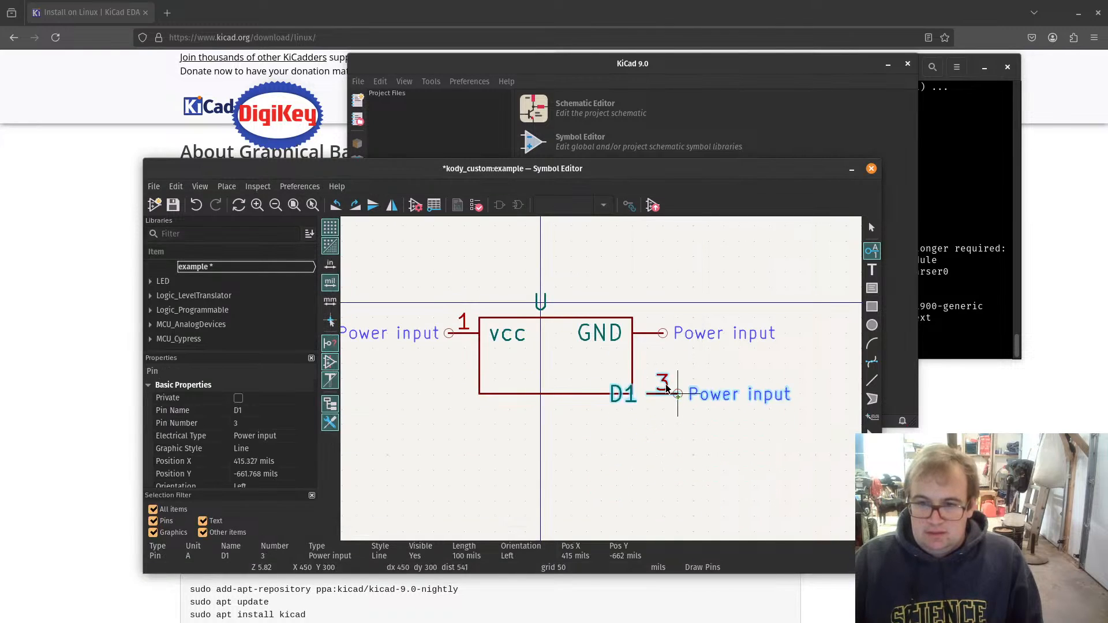
pyautogui.click(663, 379)
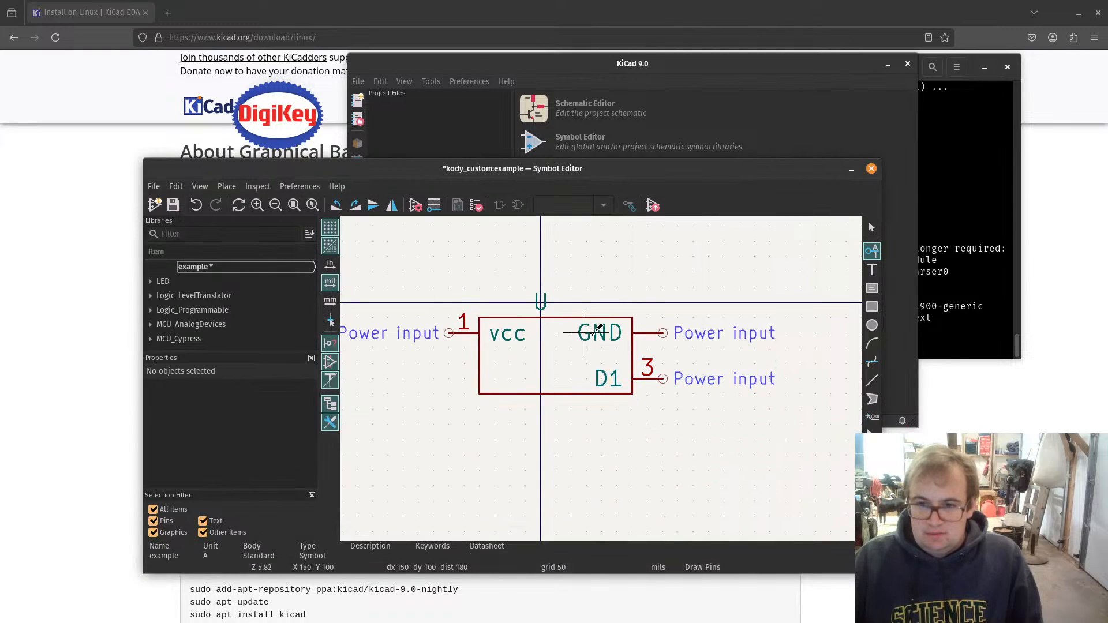
# Step: Set the GND pin's number to 2
pyautogui.doubleClick(647, 332)
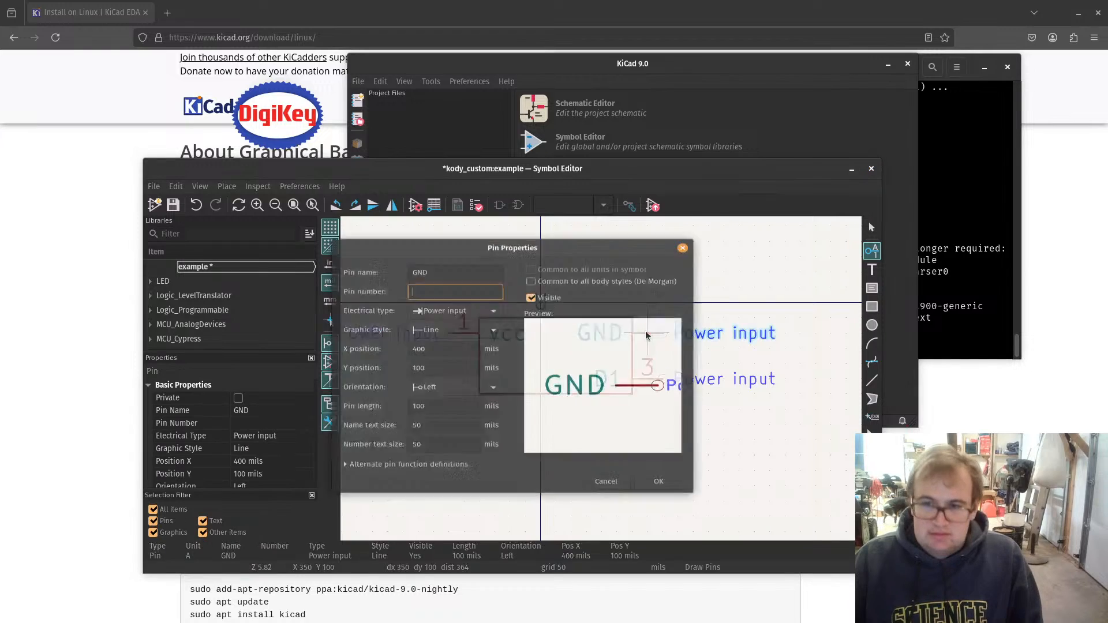
pyautogui.write('2')
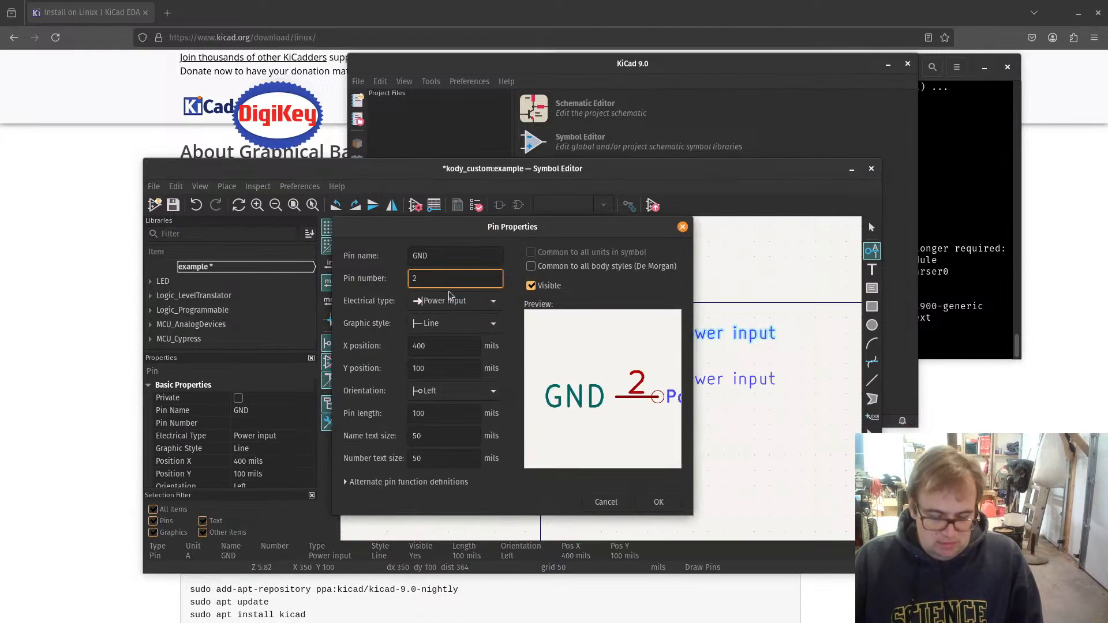
pyautogui.click(668, 506)
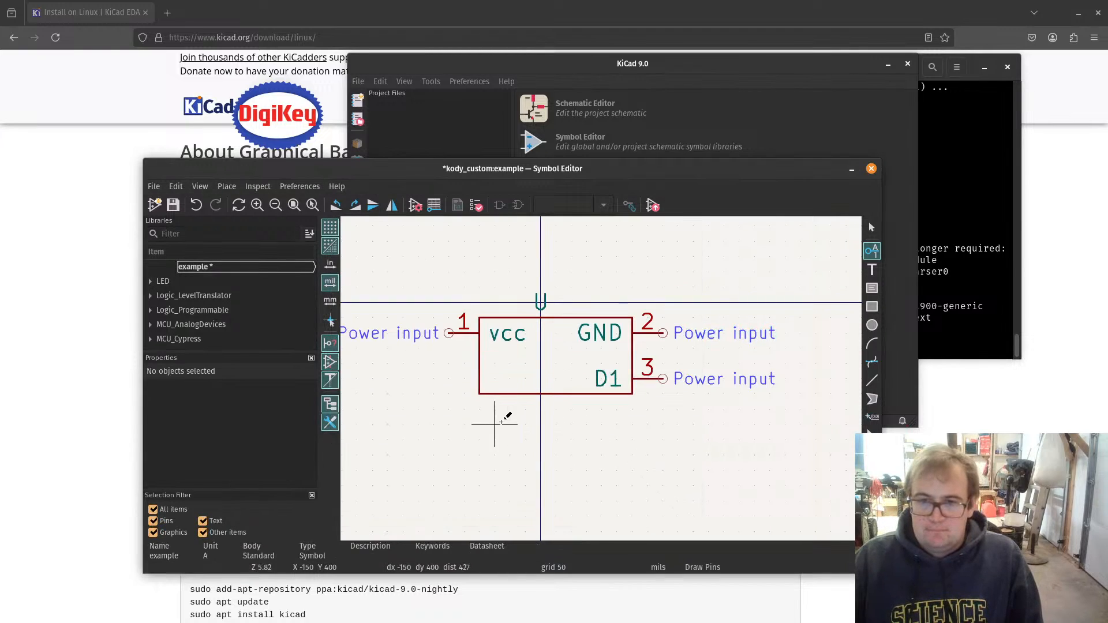
# Step: Create a fourth pin named D2 with number 4 and electrical type Power input
pyautogui.click(496, 415)
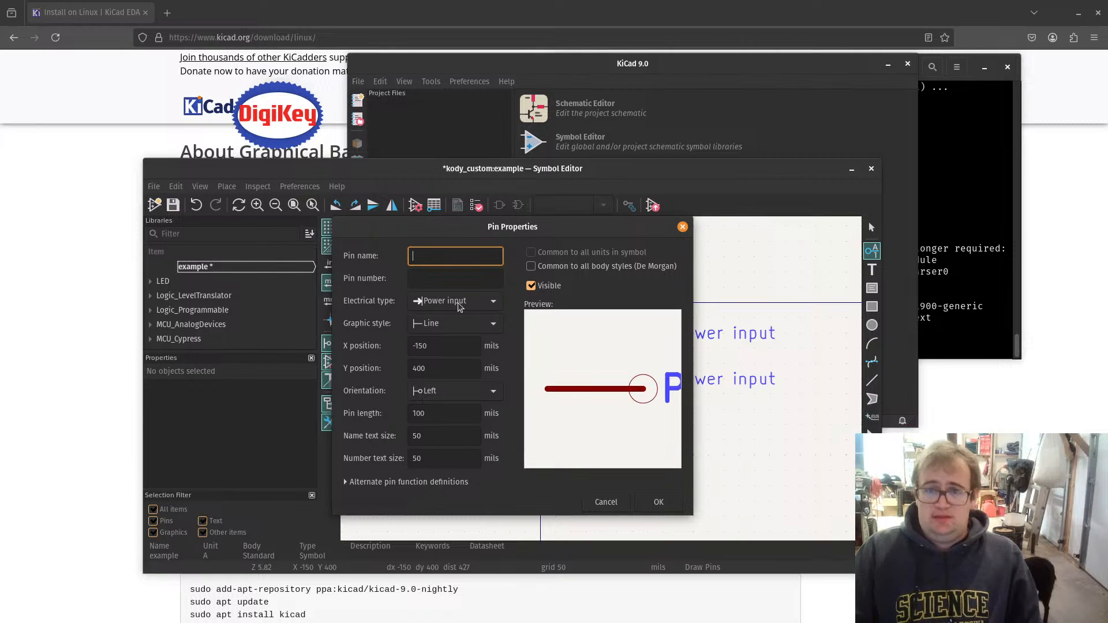
pyautogui.write('D2')
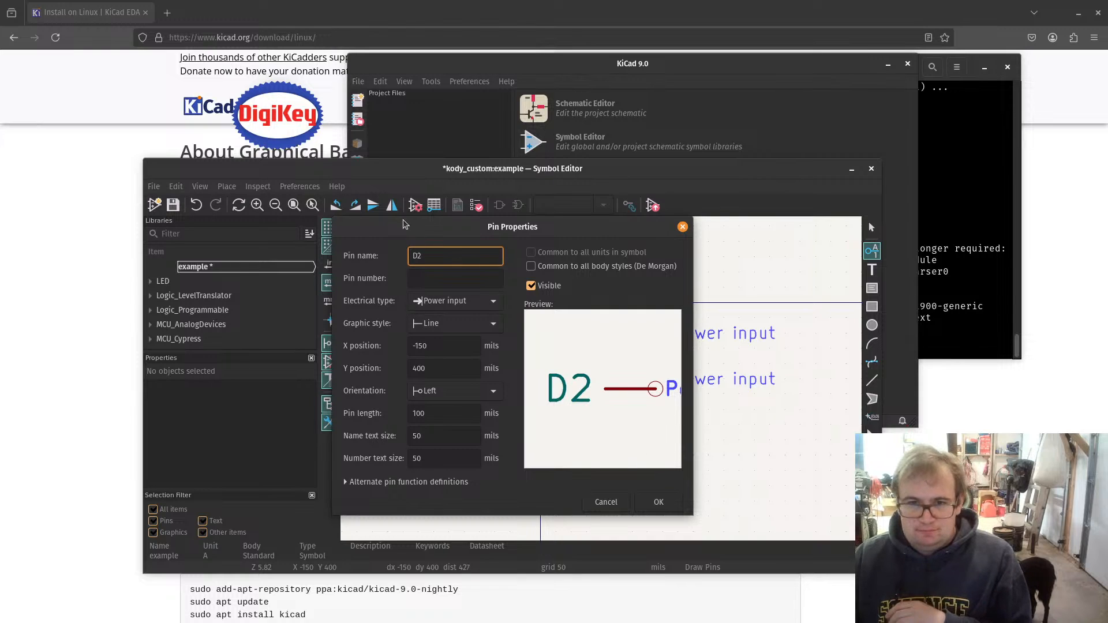
pyautogui.click(415, 276)
pyautogui.write('4')
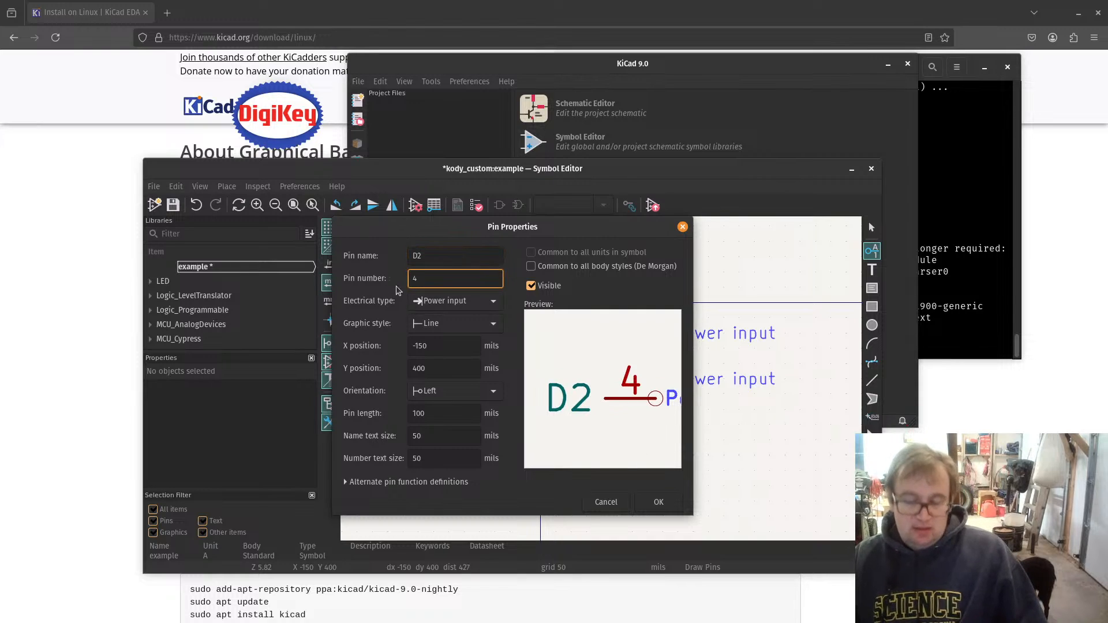
pyautogui.click(658, 502)
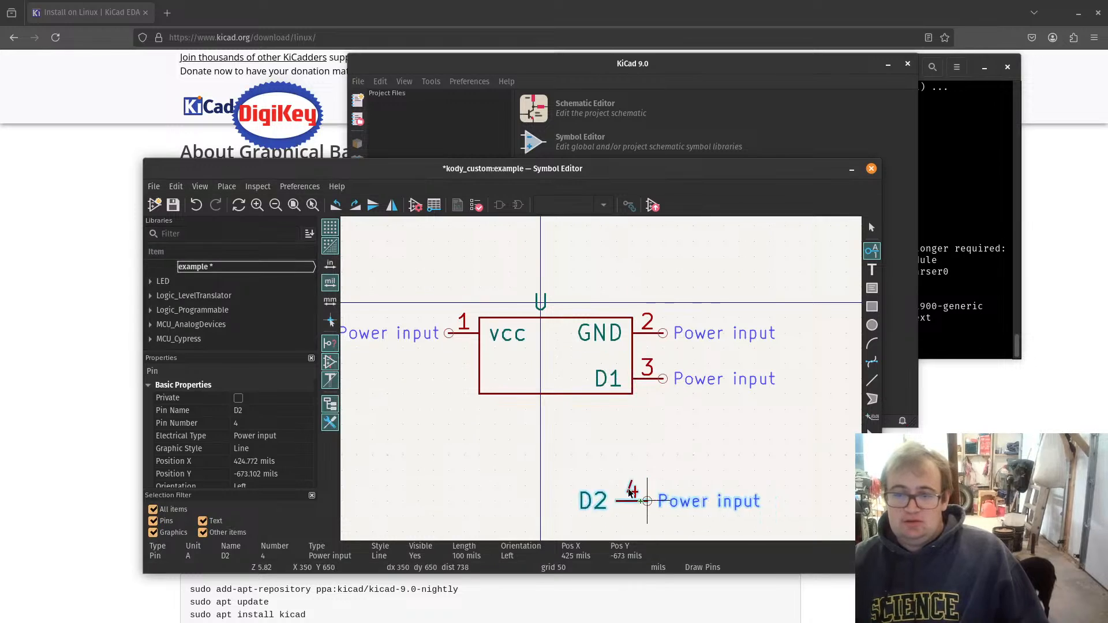
# Step: Set the D2 pin's orientation to Right and place it on the rectangle's left edge, level with the D1 pin
pyautogui.click(512, 440)
pyautogui.doubleClick(511, 440)
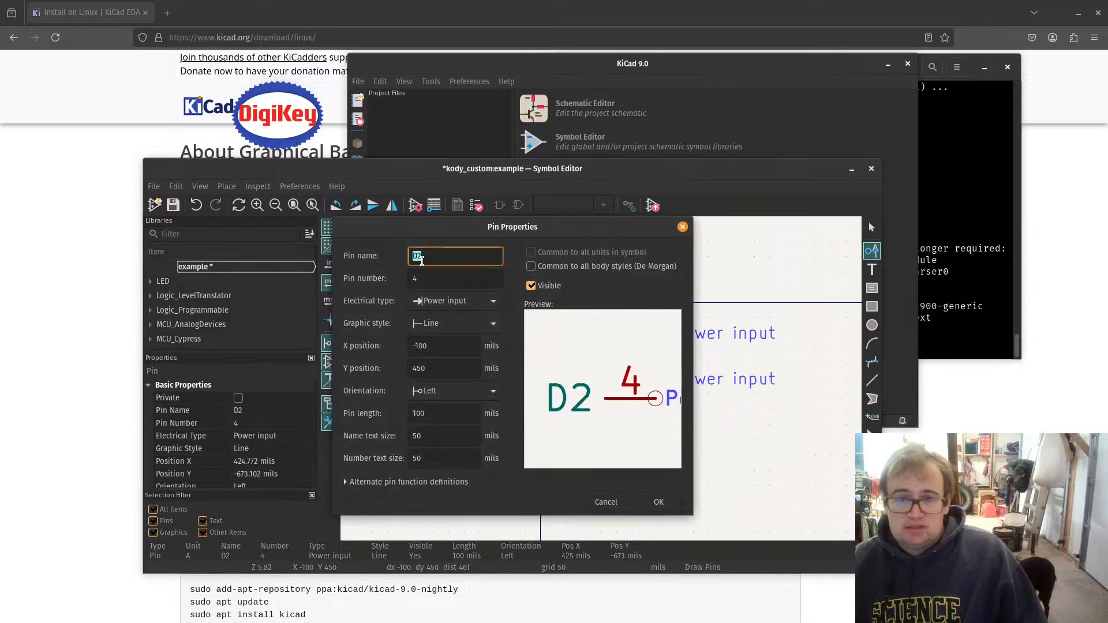
pyautogui.click(466, 391)
pyautogui.click(426, 370)
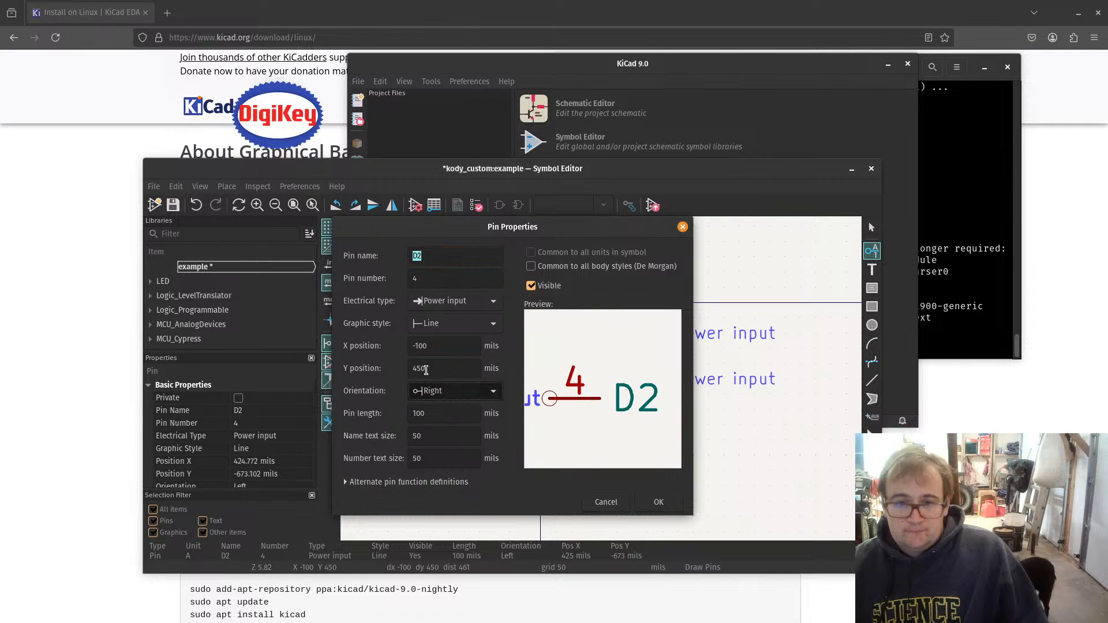
pyautogui.click(659, 502)
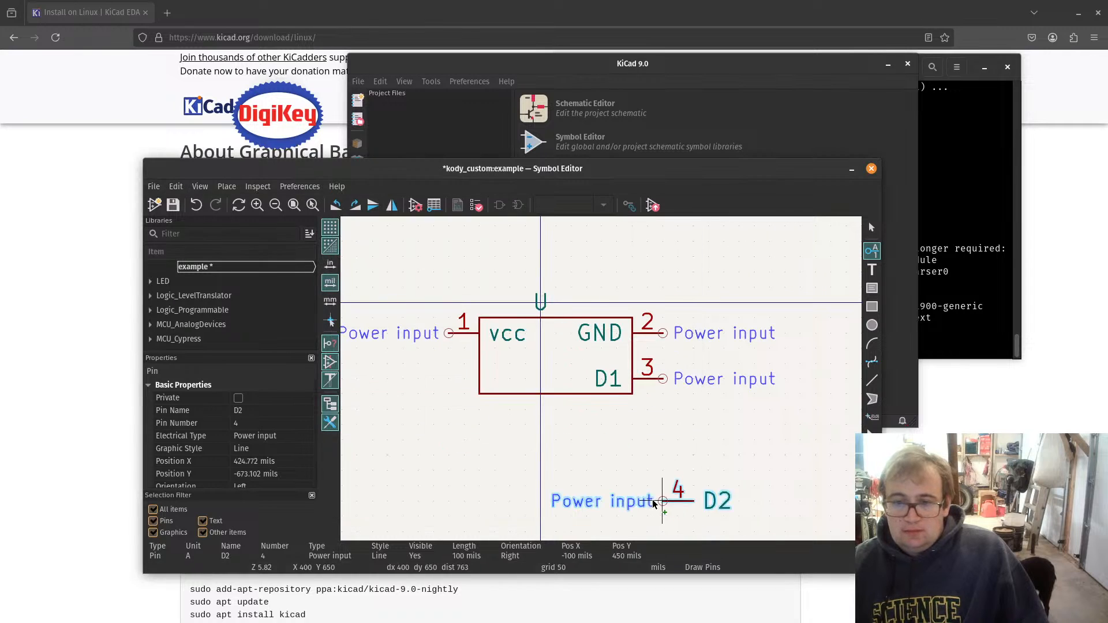
pyautogui.click(454, 378)
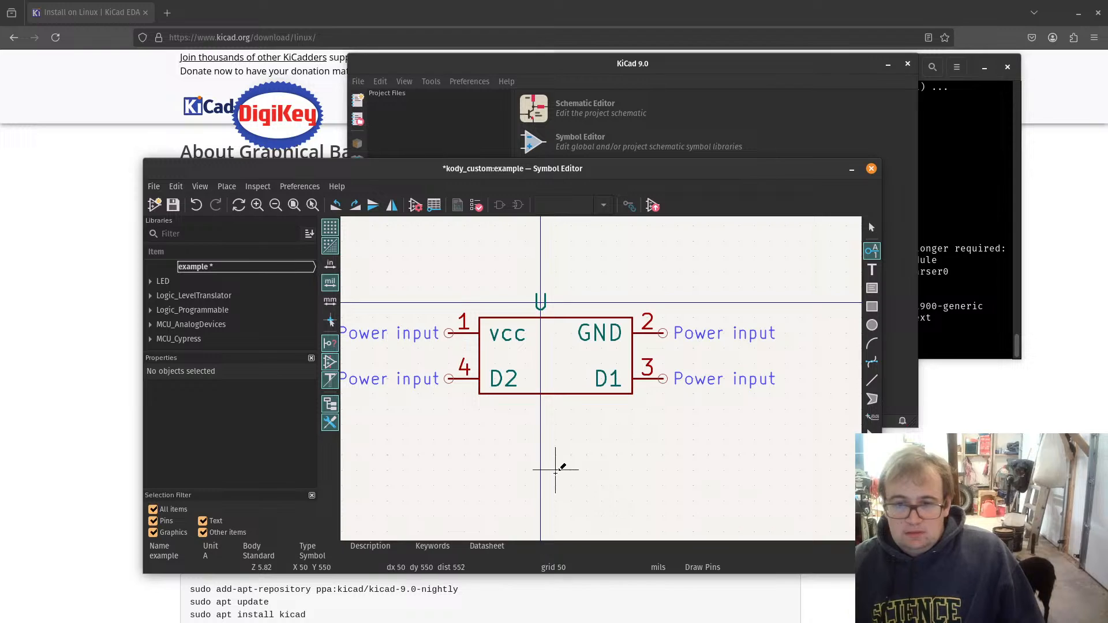
pyautogui.press('Escape')
# Step: Save the example symbol and close the Symbol Editor
pyautogui.scroll(-1, 571, 303)
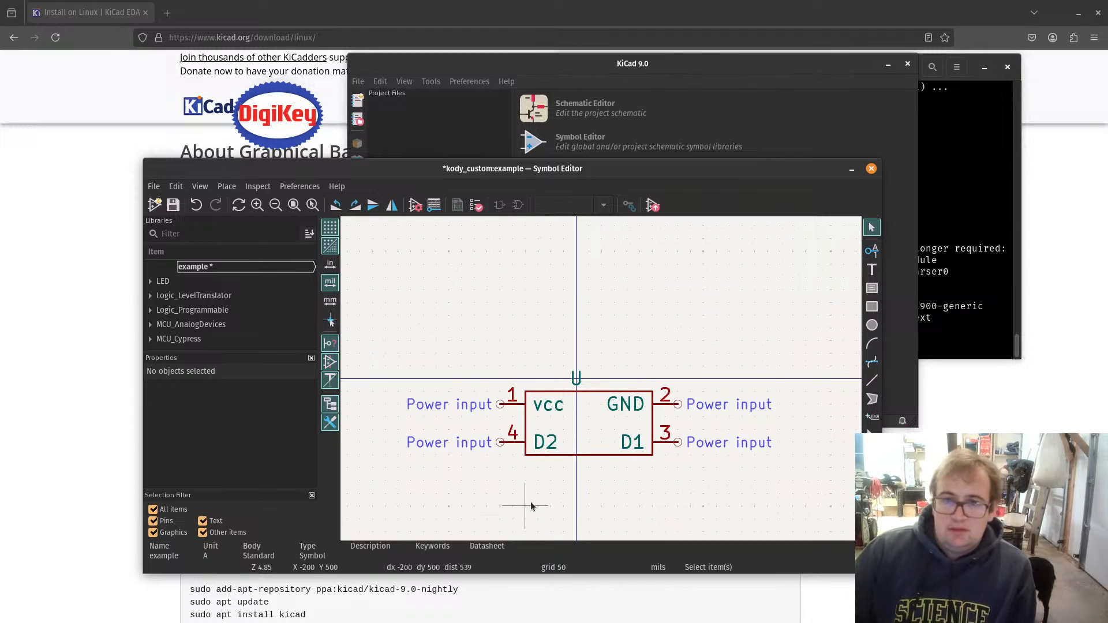
pyautogui.scroll(1, 576, 443)
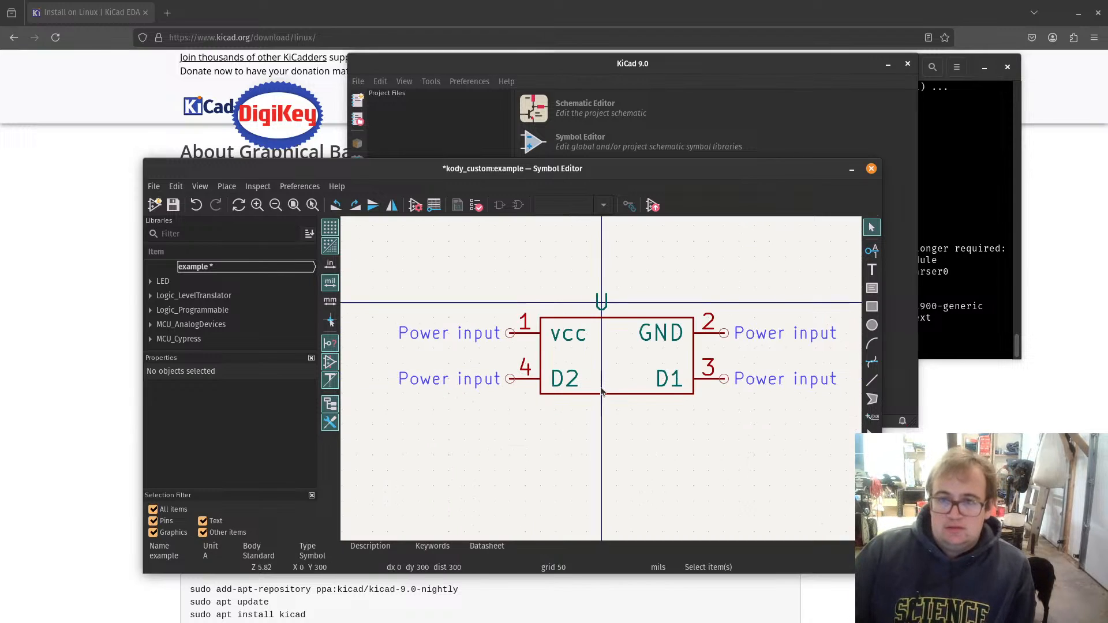
pyautogui.click(154, 186)
pyautogui.click(185, 273)
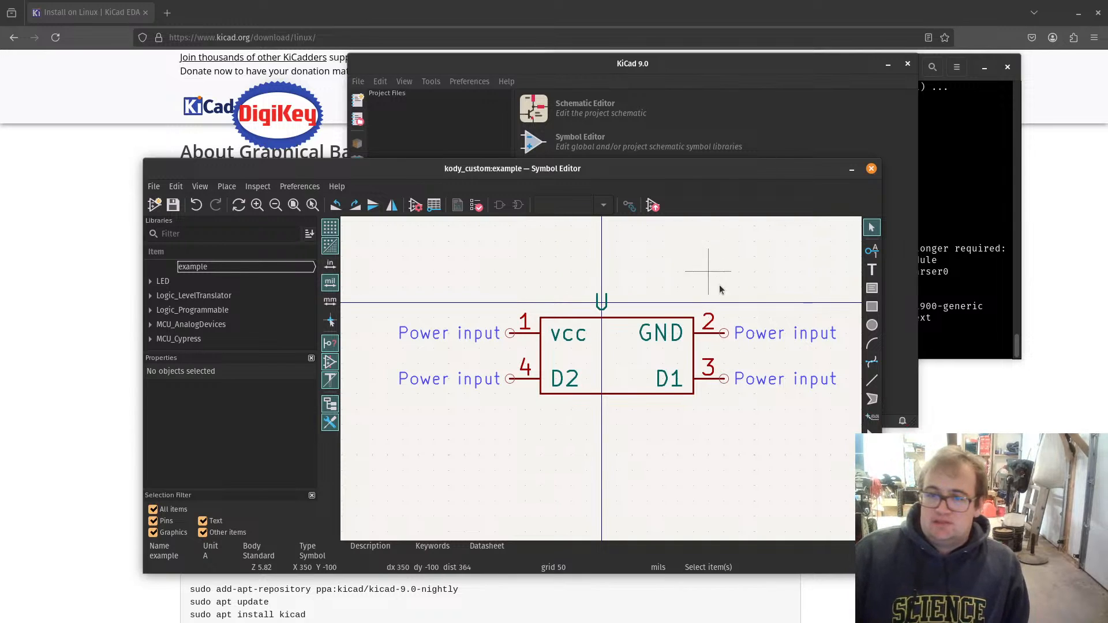
pyautogui.click(875, 169)
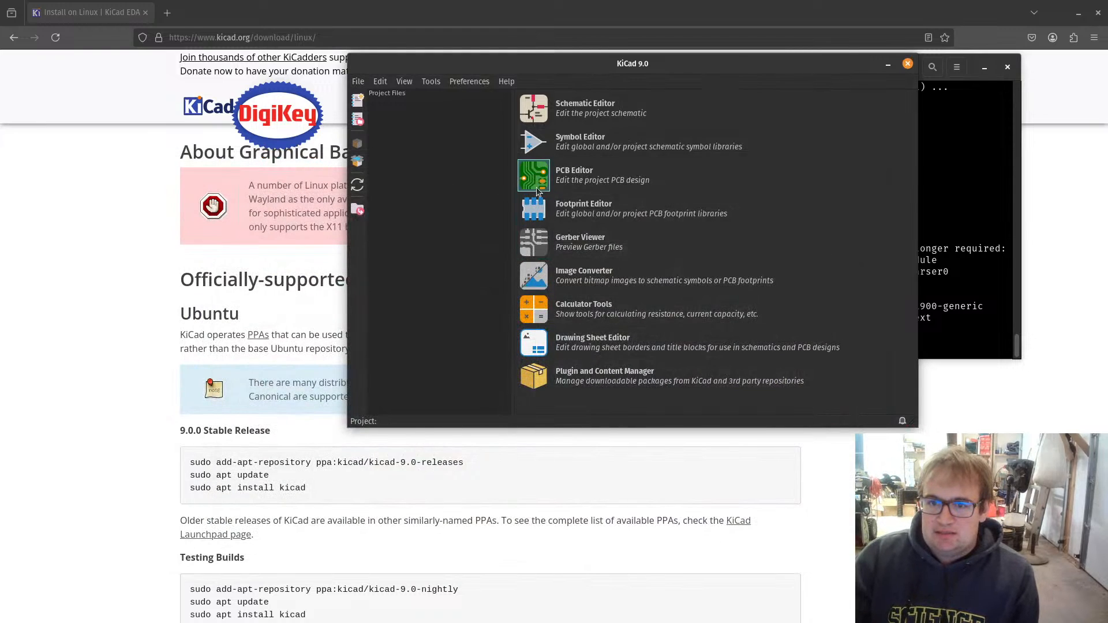
# Step: Open the Footprint Editor and create a new footprint library in the footprints folder, using the same name as the custom symbol library
pyautogui.click(534, 211)
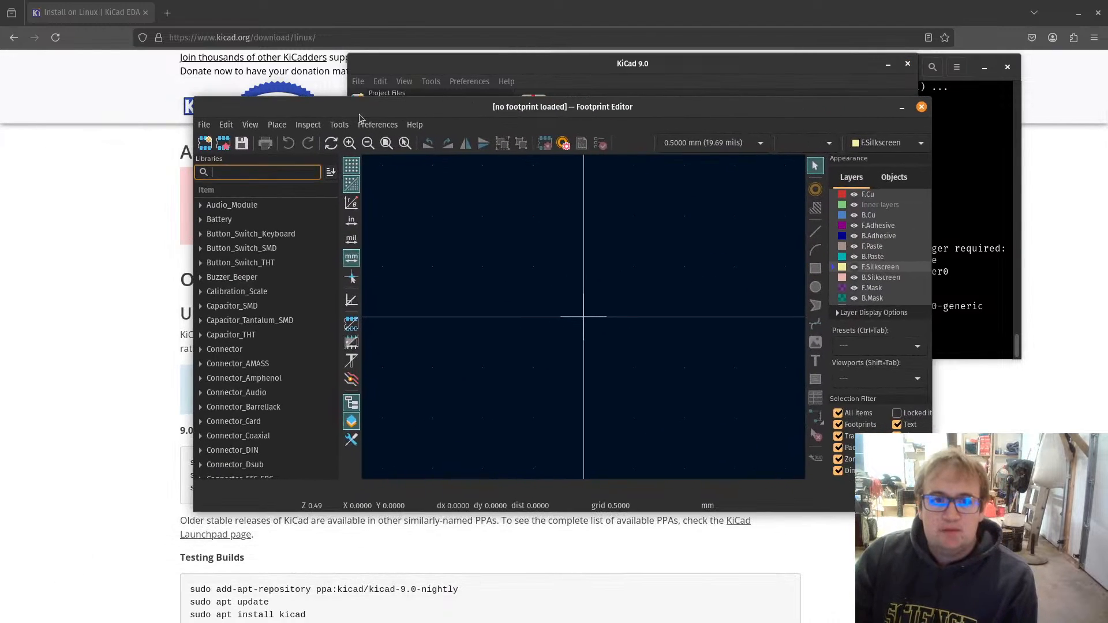
pyautogui.click(203, 126)
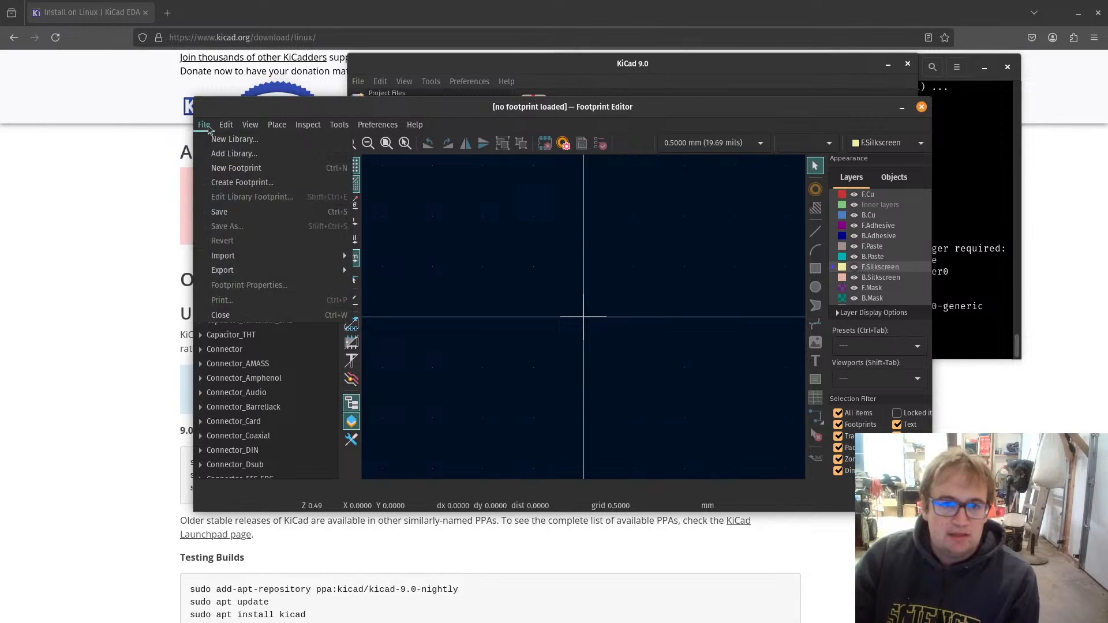
pyautogui.click(234, 139)
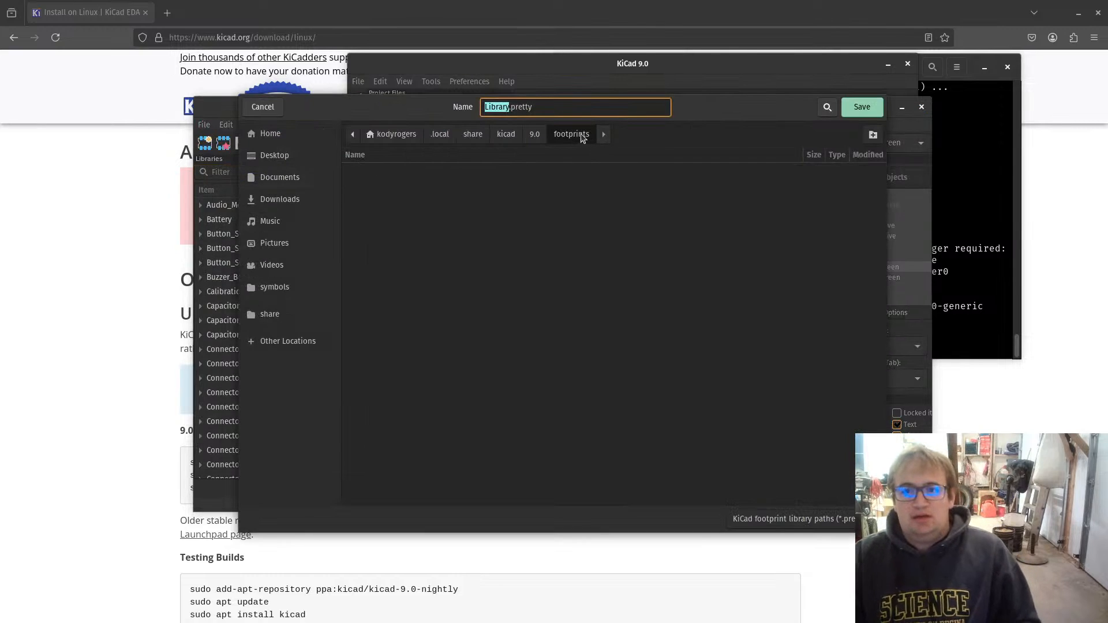
pyautogui.write('kody')
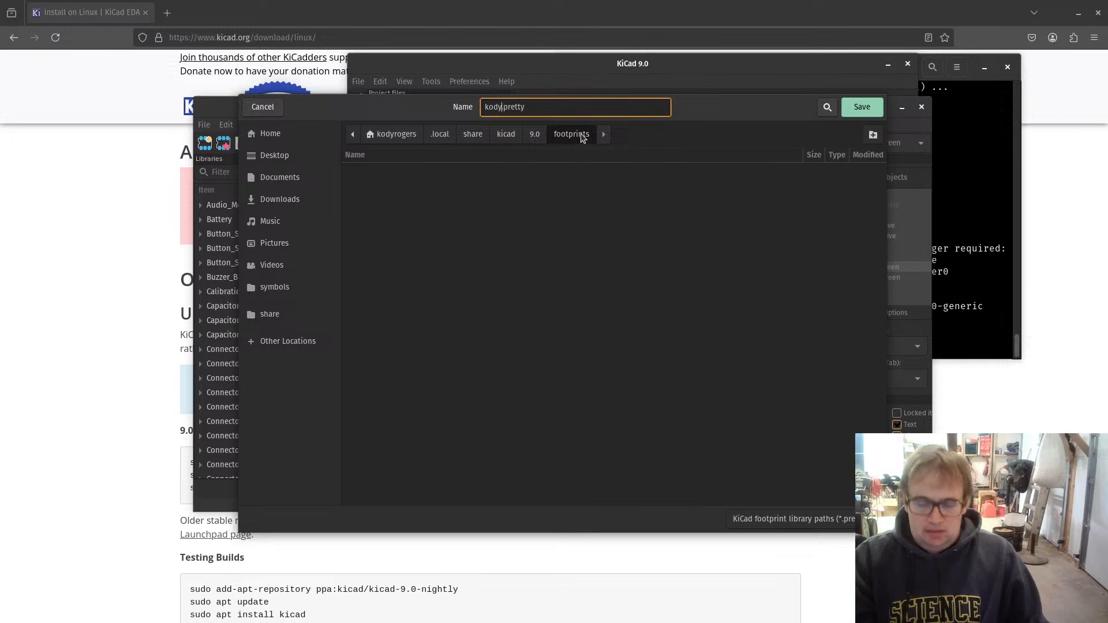
pyautogui.write('_custom')
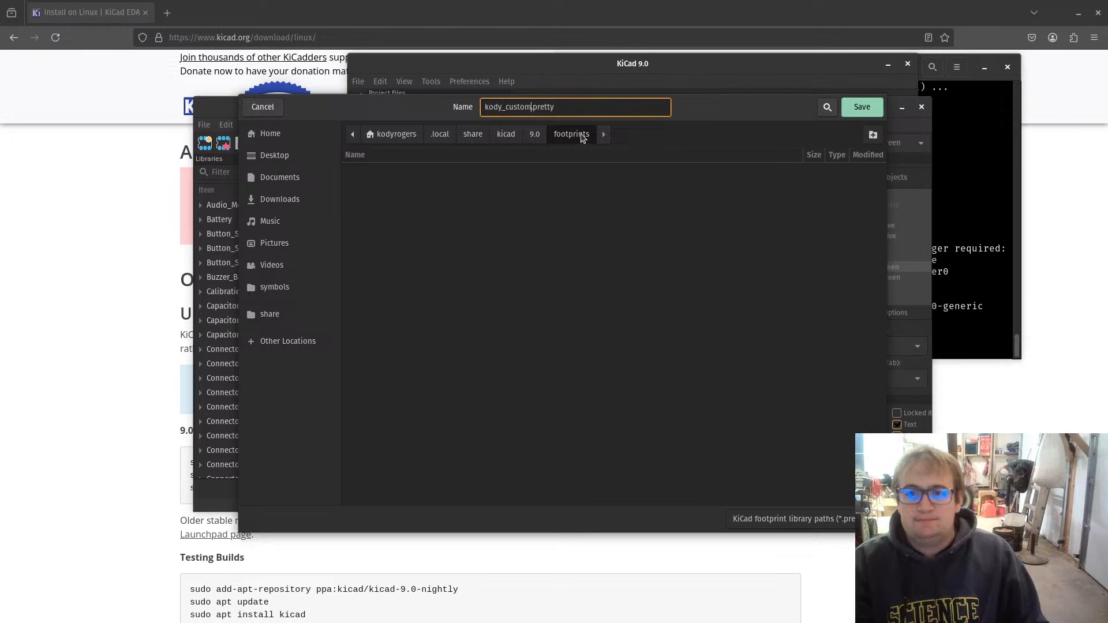
pyautogui.click(859, 106)
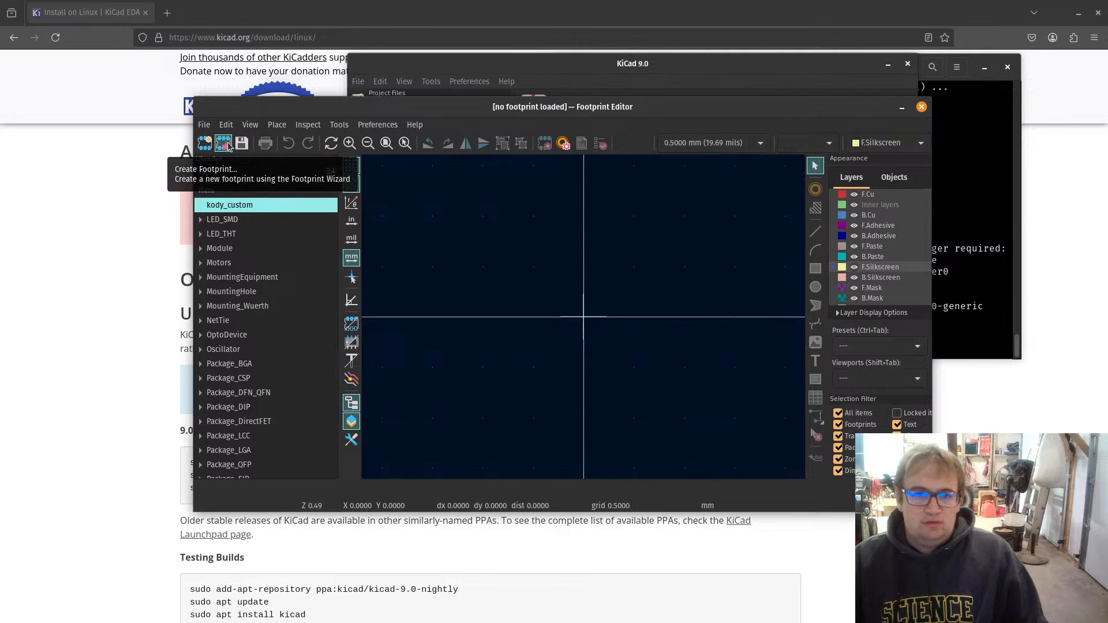
# Step: Create a new untitled footprint in the custom footprint library
pyautogui.click(204, 125)
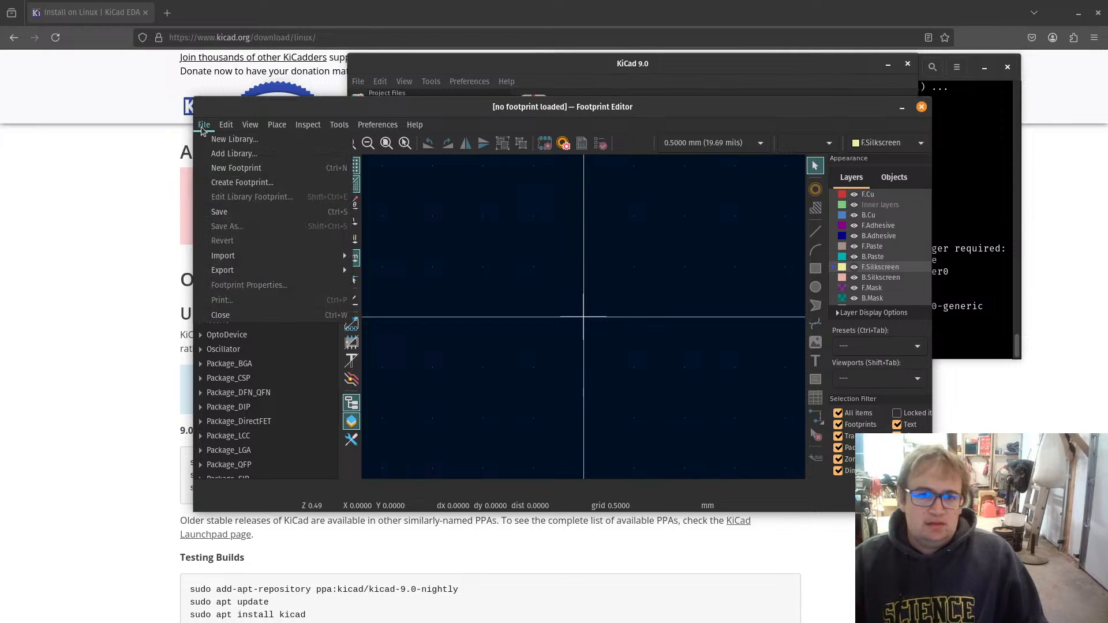
pyautogui.moveTo(229, 133)
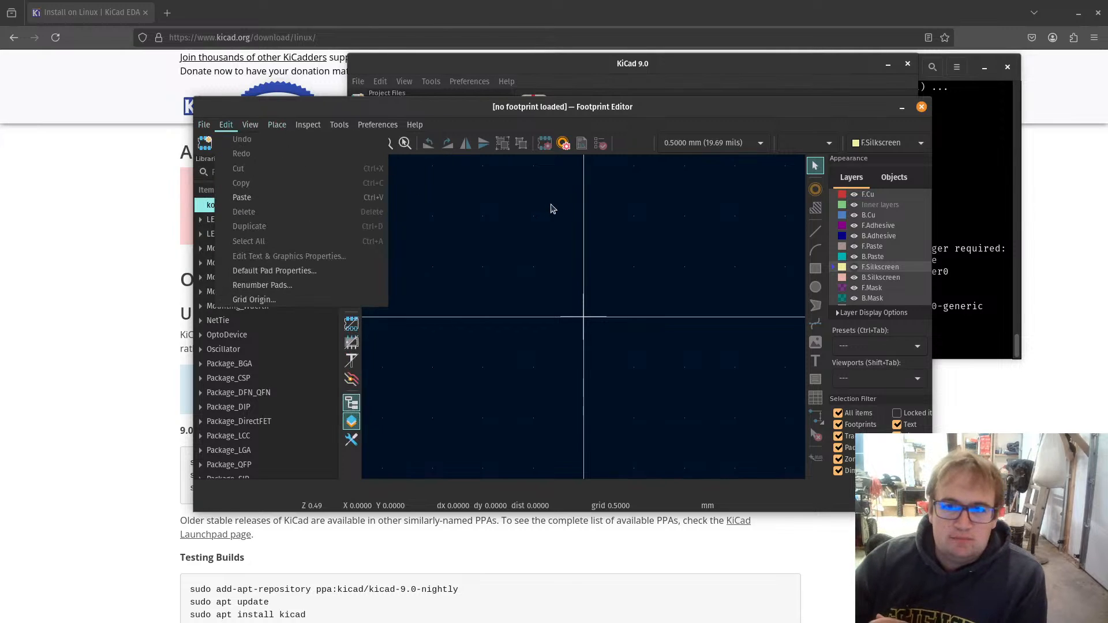
pyautogui.click(563, 219)
pyautogui.click(205, 143)
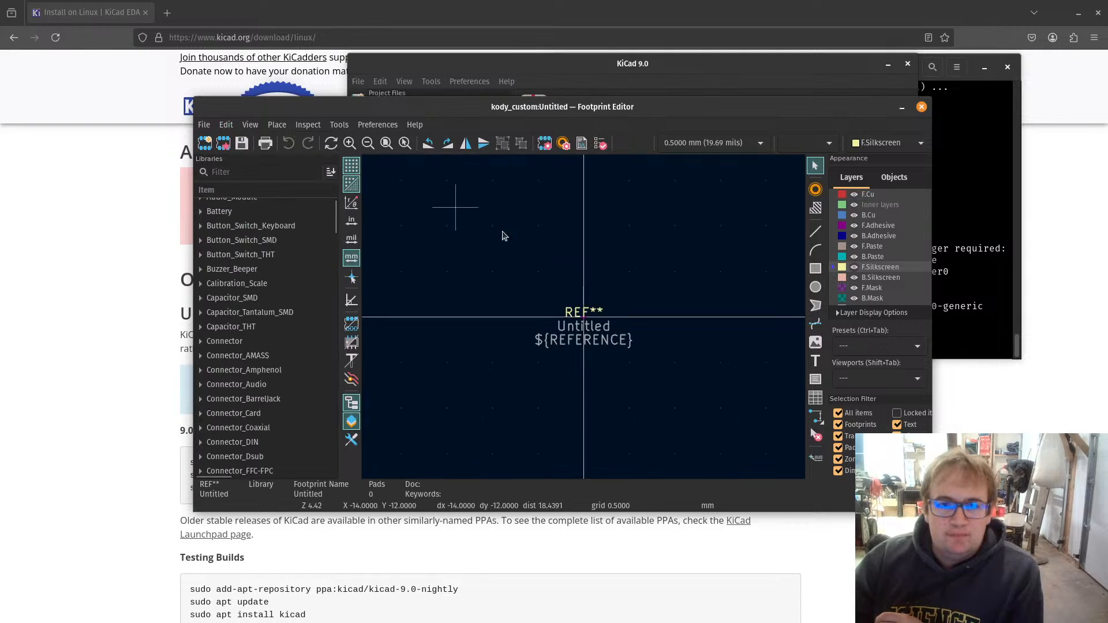
# Step: Place four pads in a rectangle below the reference texts, with pad 1 at X -8.5, Y 7.5 mm and pad 4 at X 3, Y 7.5 mm
pyautogui.scroll(1, 585, 322)
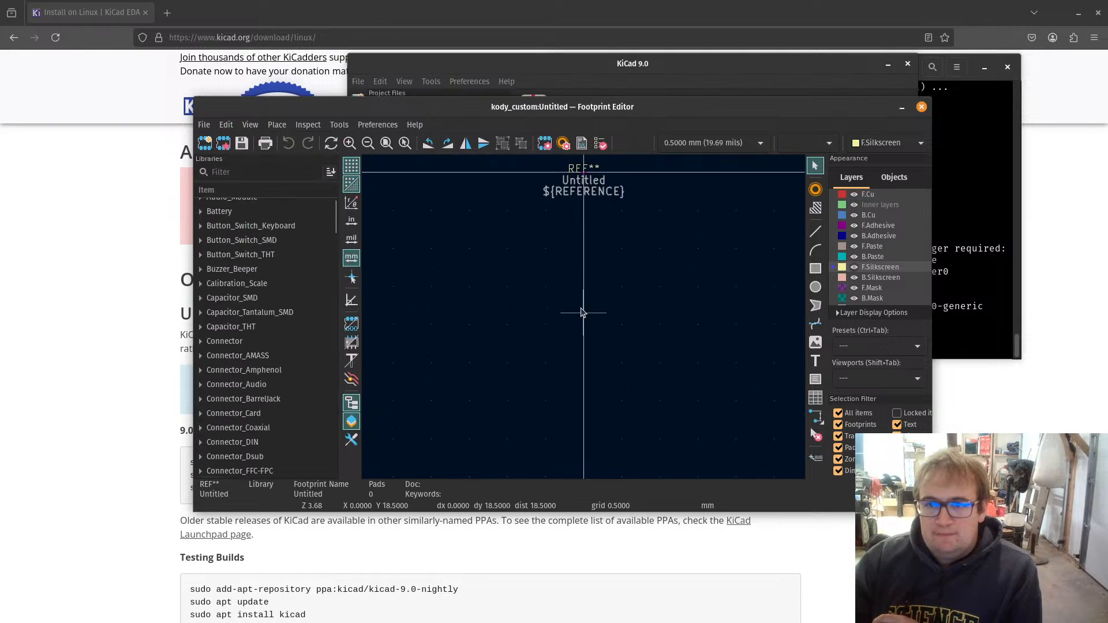
pyautogui.click(815, 189)
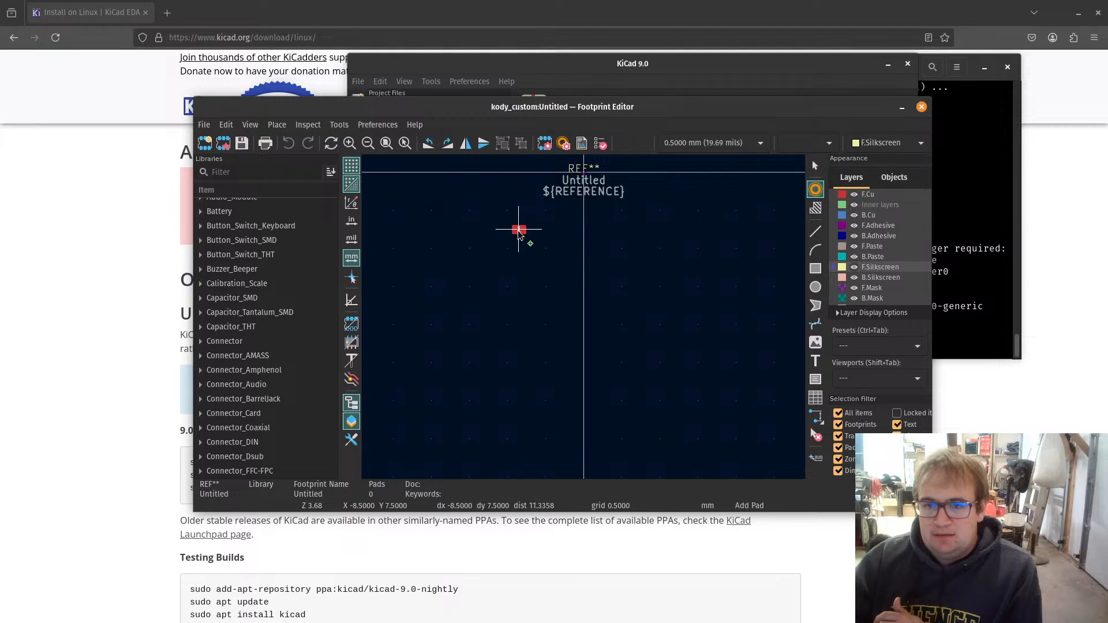
pyautogui.click(519, 231)
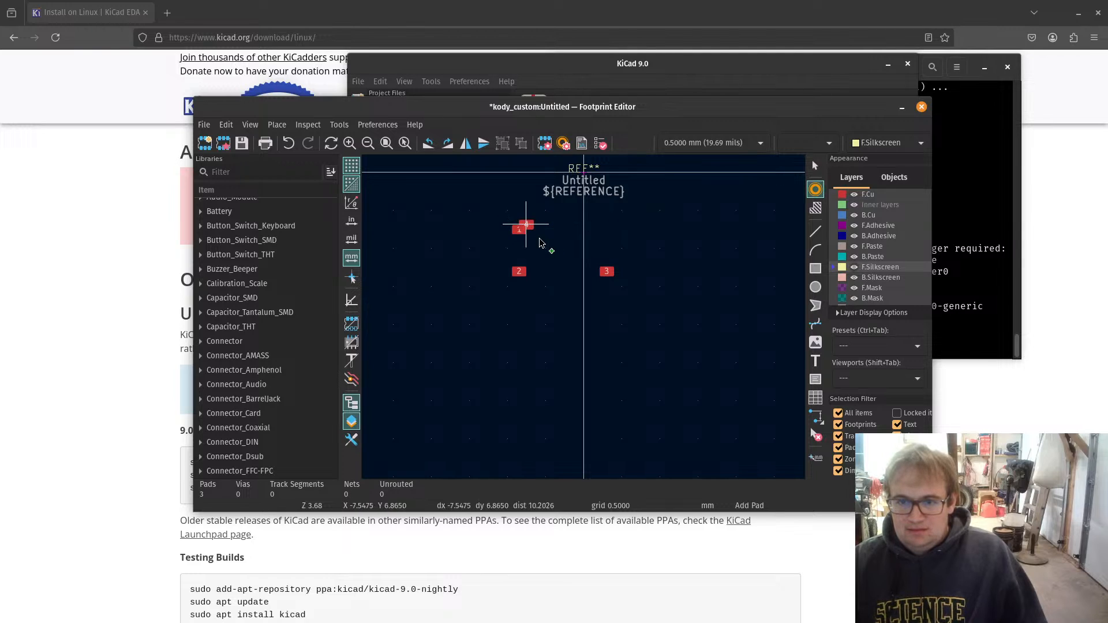
pyautogui.scroll(3, 526, 233)
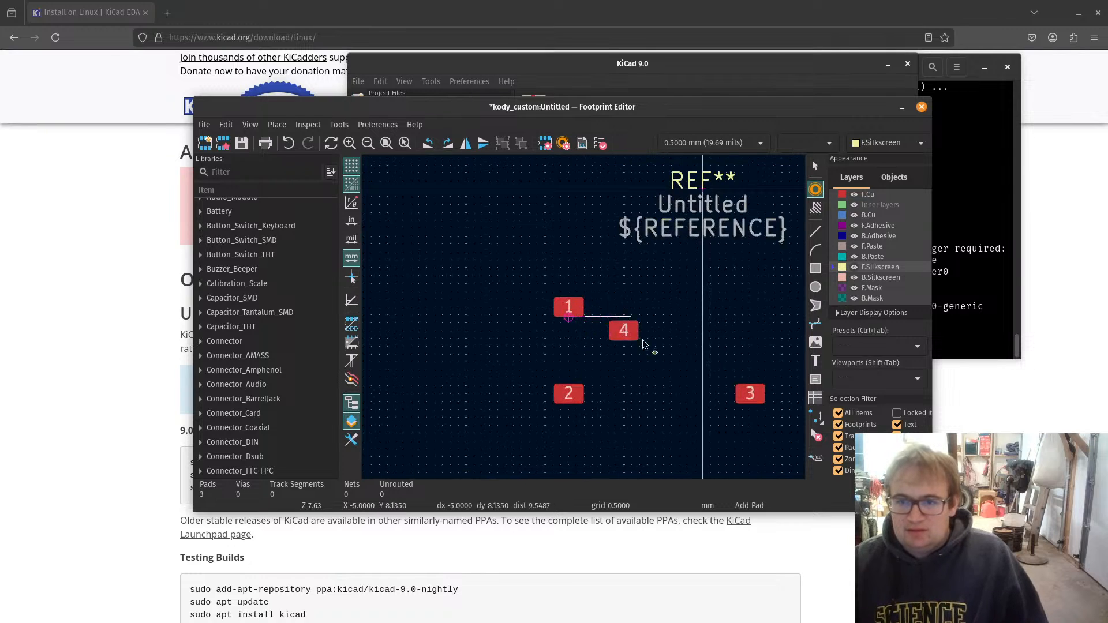
pyautogui.scroll(-2, 762, 412)
pyautogui.scroll(1, 459, 249)
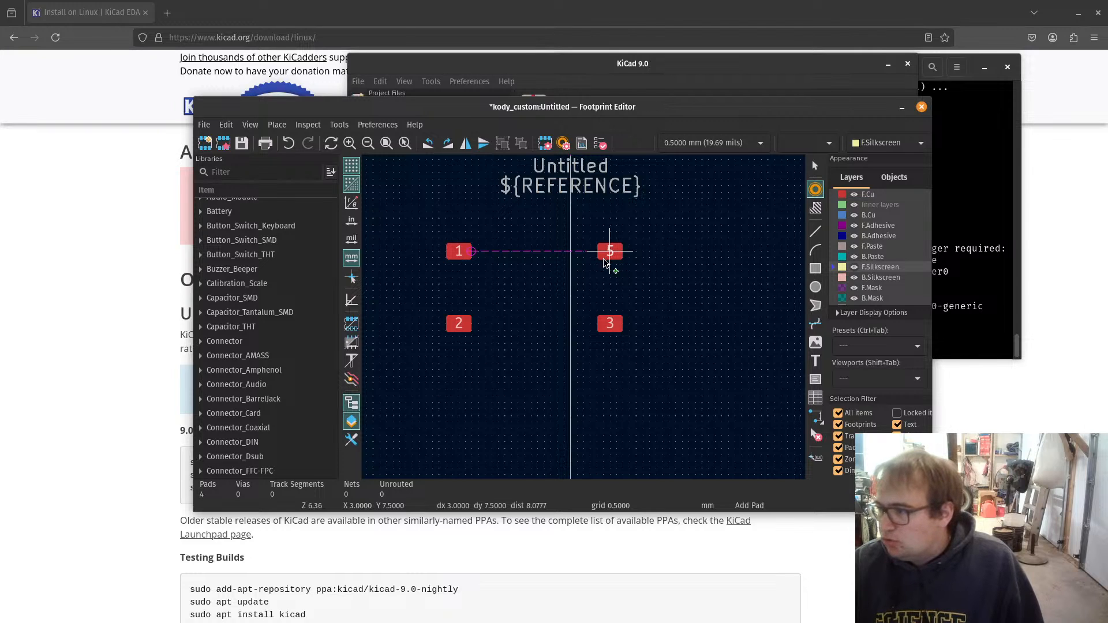
# Step: Draw a rectangle about 16.5 by 10 mm on the F.Silkscreen layer around the four pads and save the footprint
pyautogui.press('Escape')
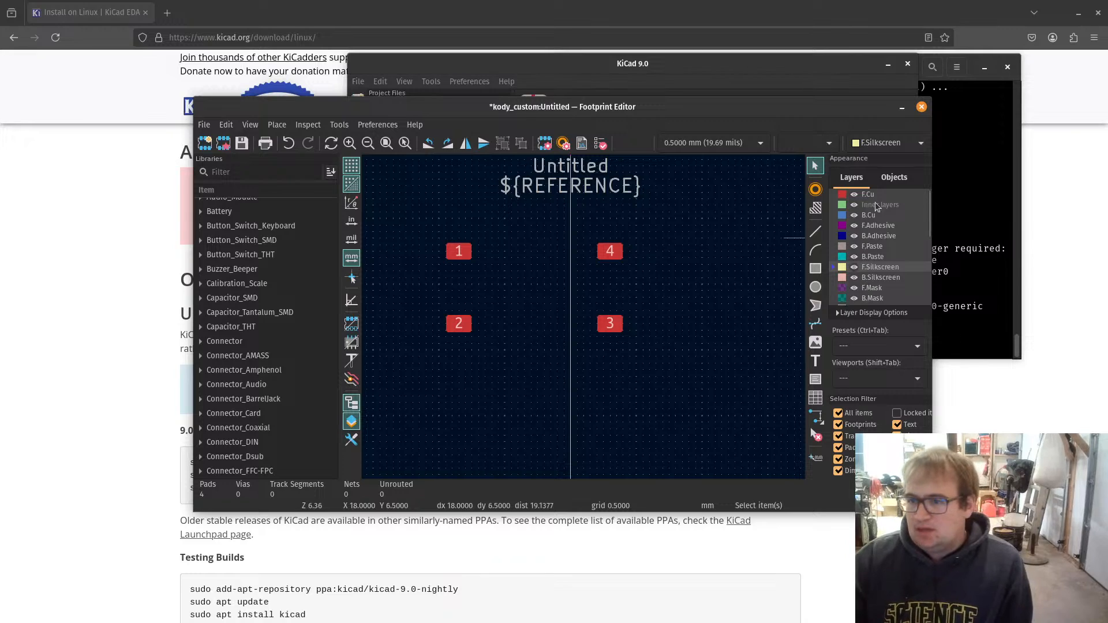
pyautogui.click(815, 268)
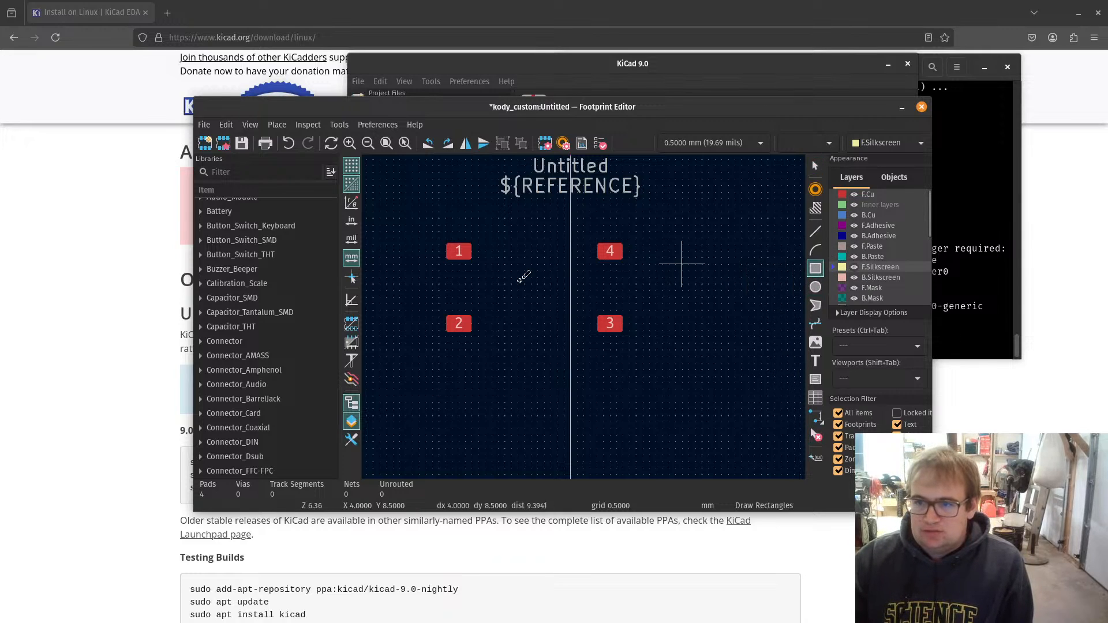
pyautogui.click(425, 226)
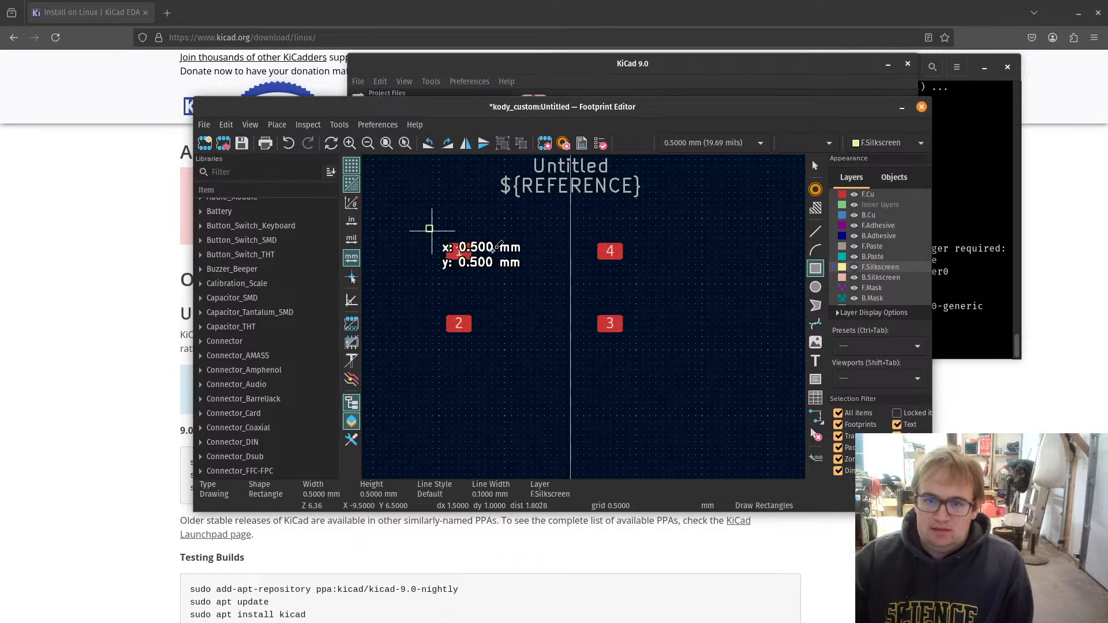
pyautogui.click(643, 356)
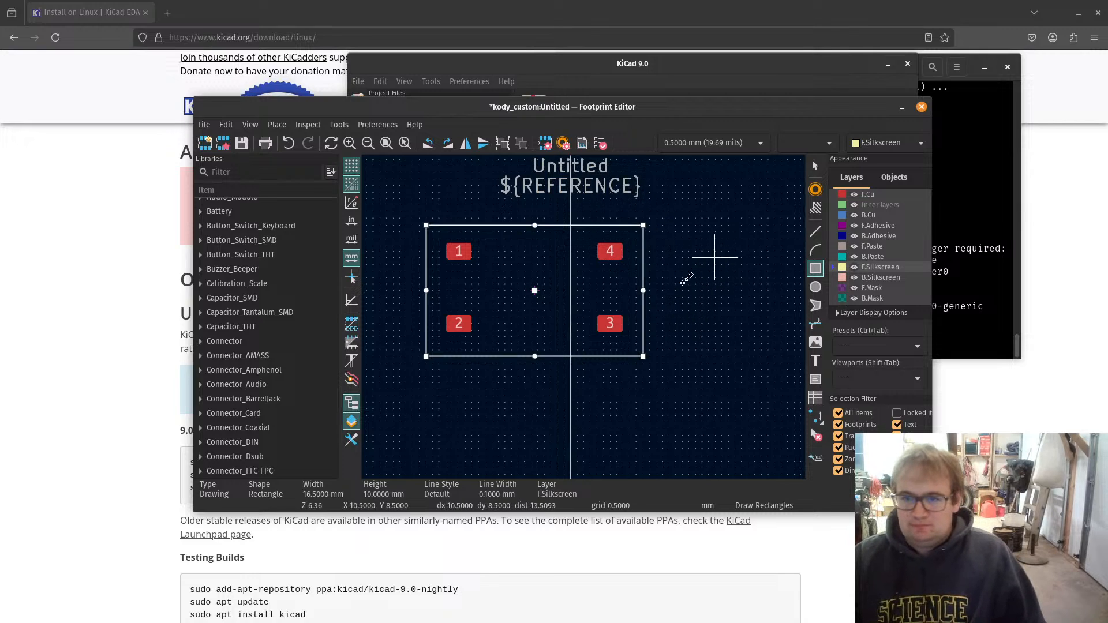
pyautogui.press('Escape')
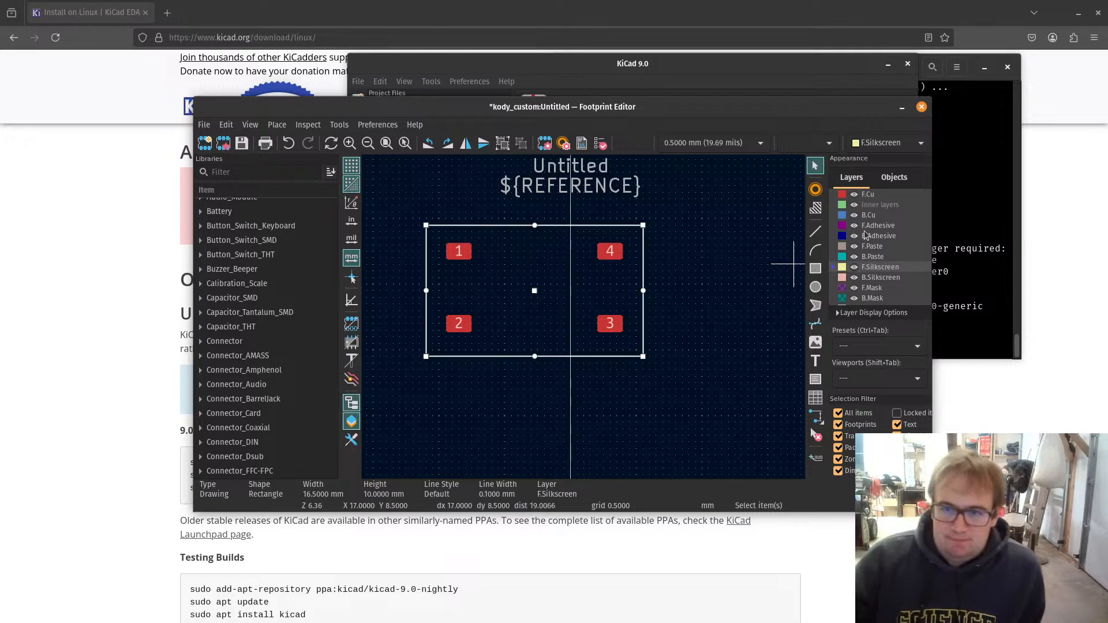
pyautogui.click(743, 256)
pyautogui.click(204, 125)
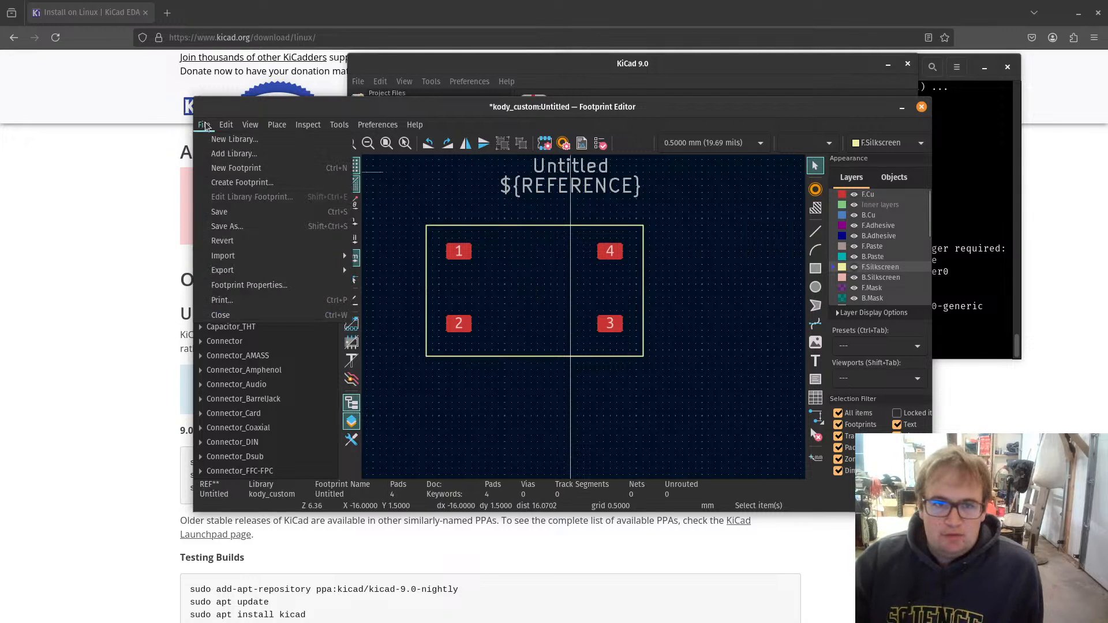
pyautogui.click(219, 213)
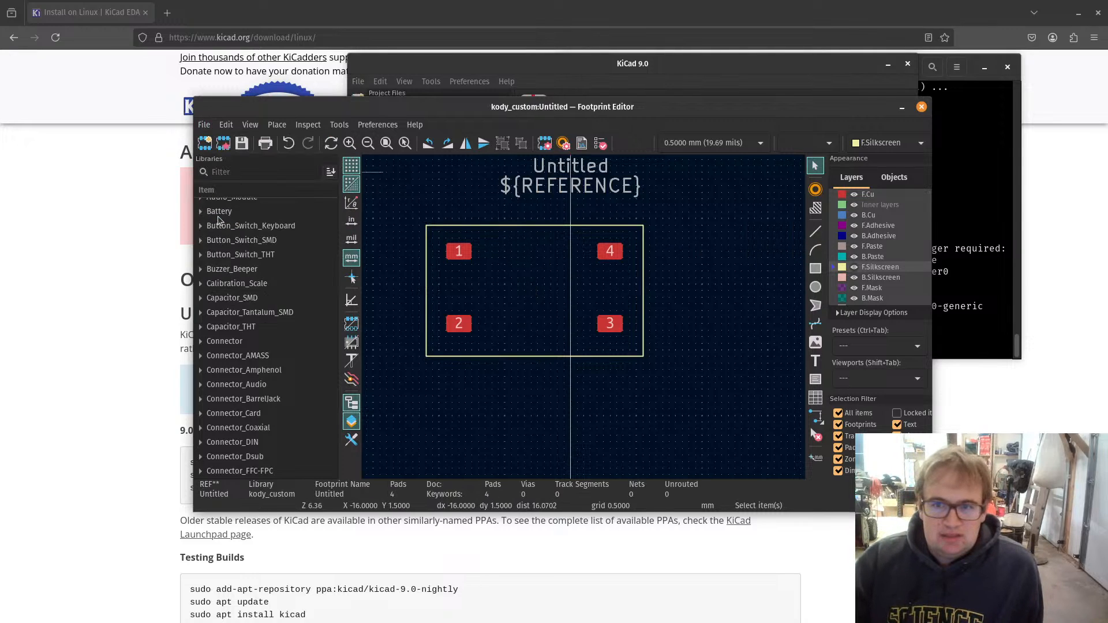
pyautogui.click(203, 125)
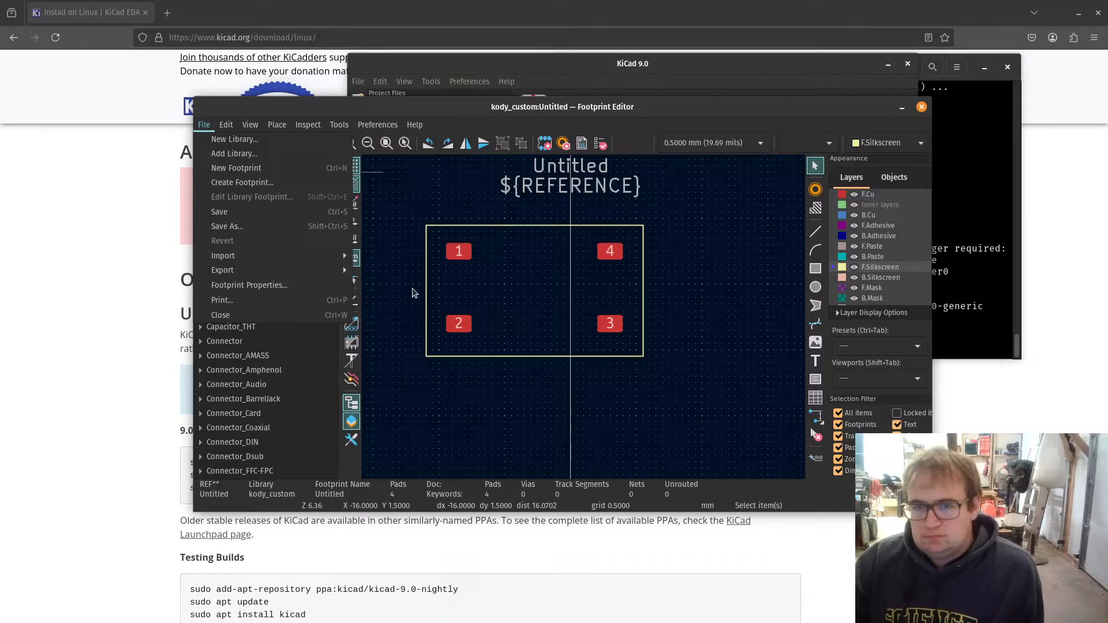
pyautogui.click(522, 231)
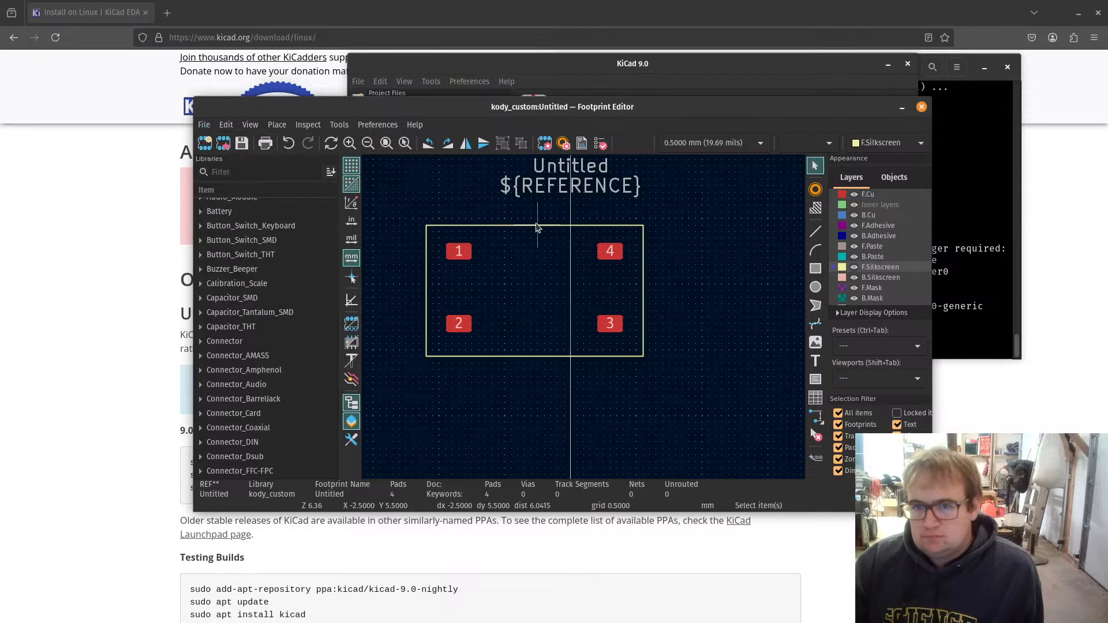
pyautogui.click(536, 226)
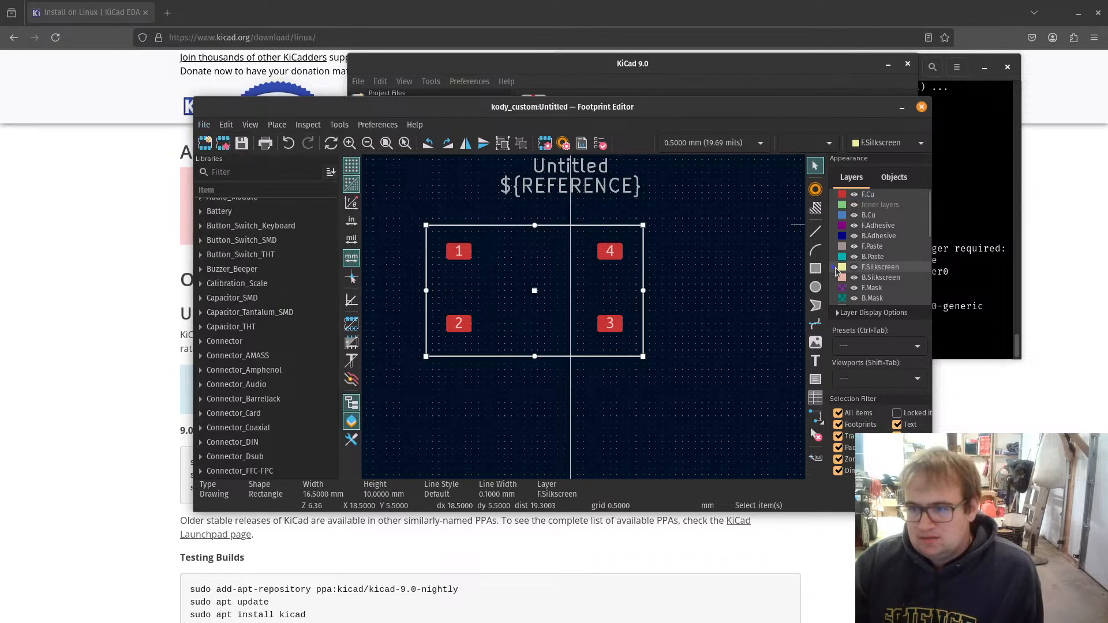
pyautogui.click(715, 278)
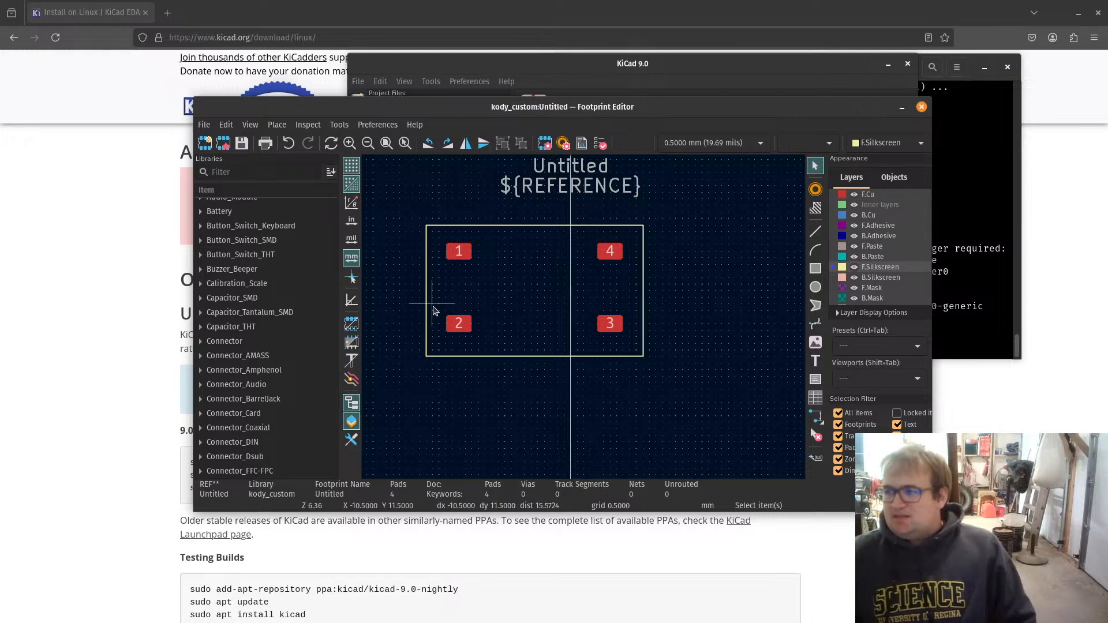
# Step: Change pad 1 to a through-hole pad with a round hole of 1 mm diameter
pyautogui.click(449, 258)
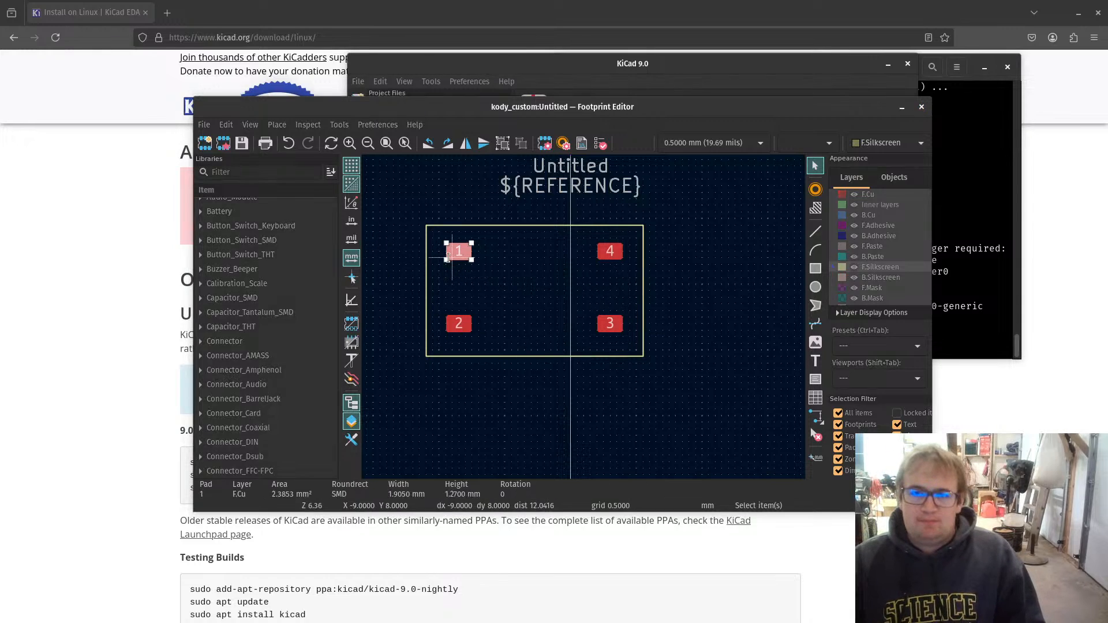
pyautogui.doubleClick(448, 257)
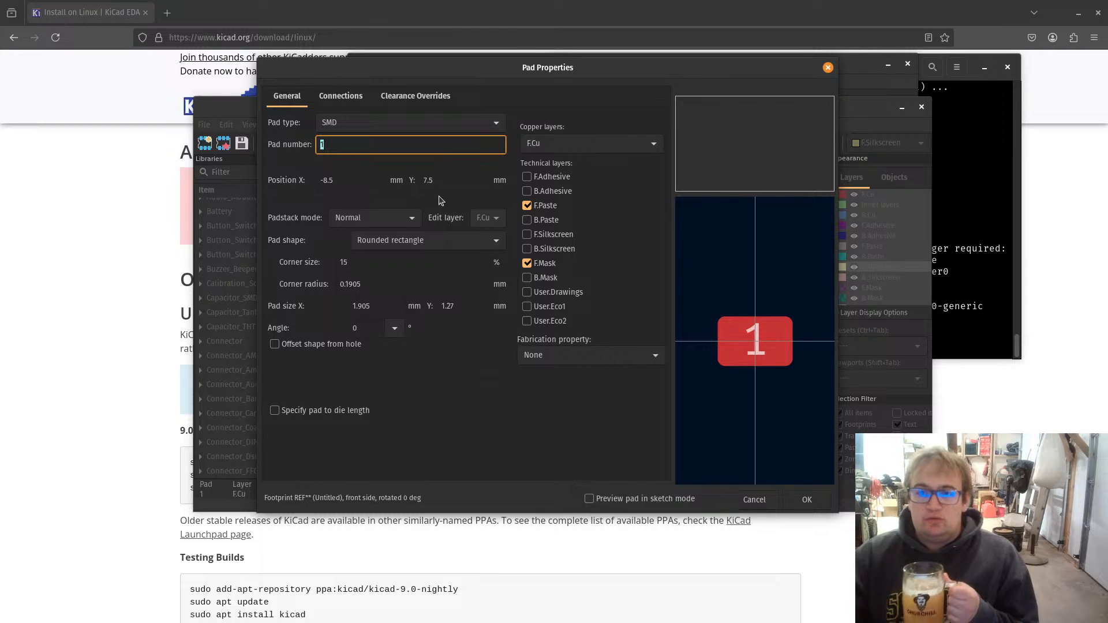
pyautogui.click(456, 122)
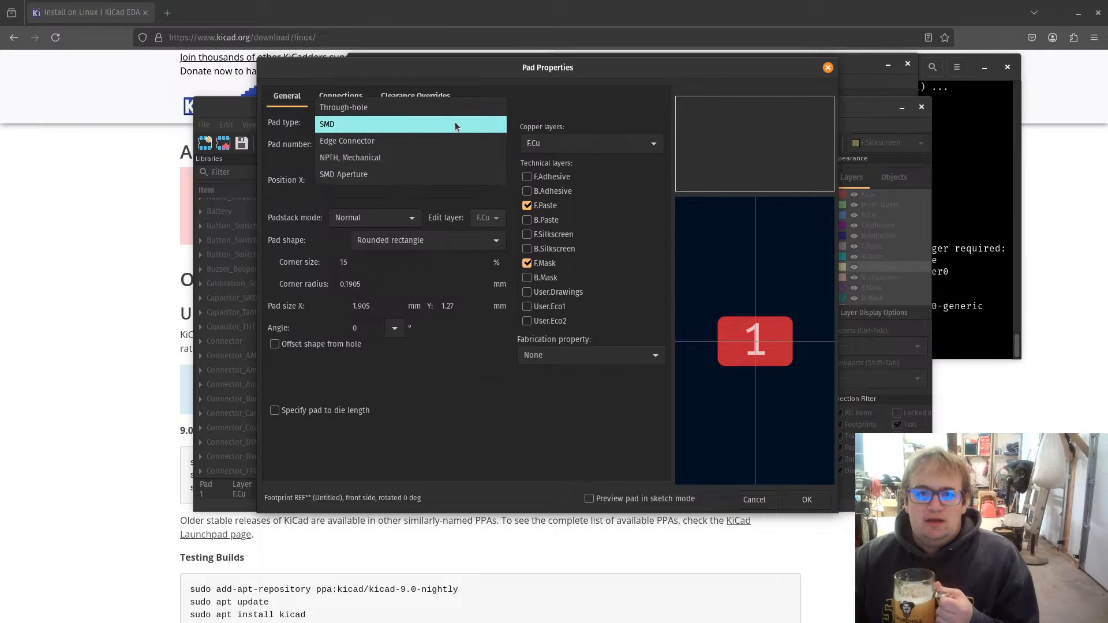
pyautogui.click(358, 116)
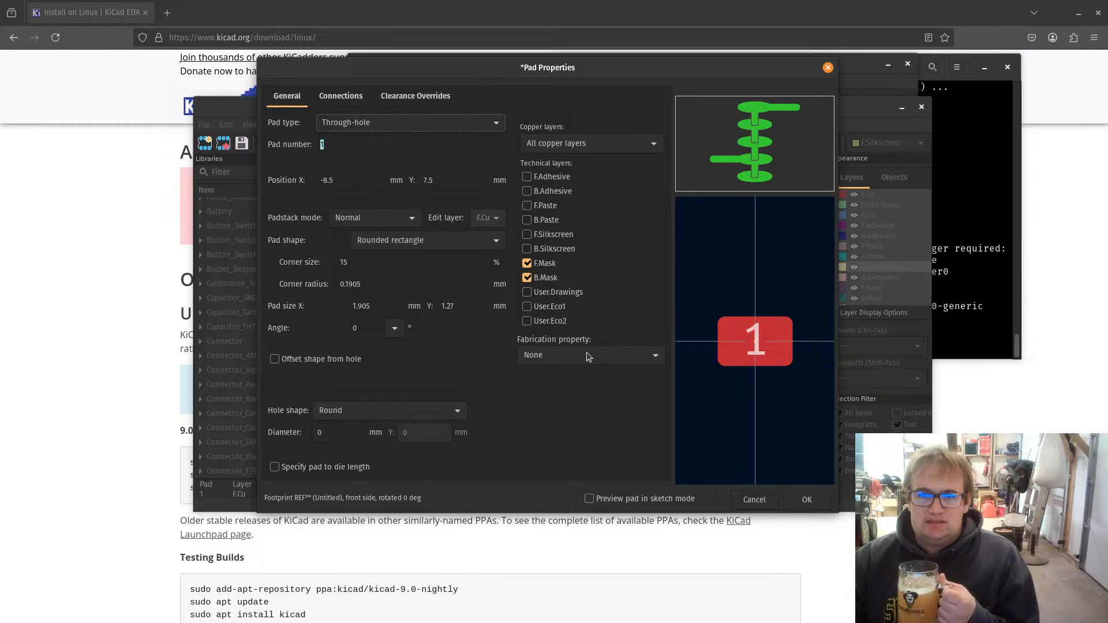
pyautogui.click(807, 501)
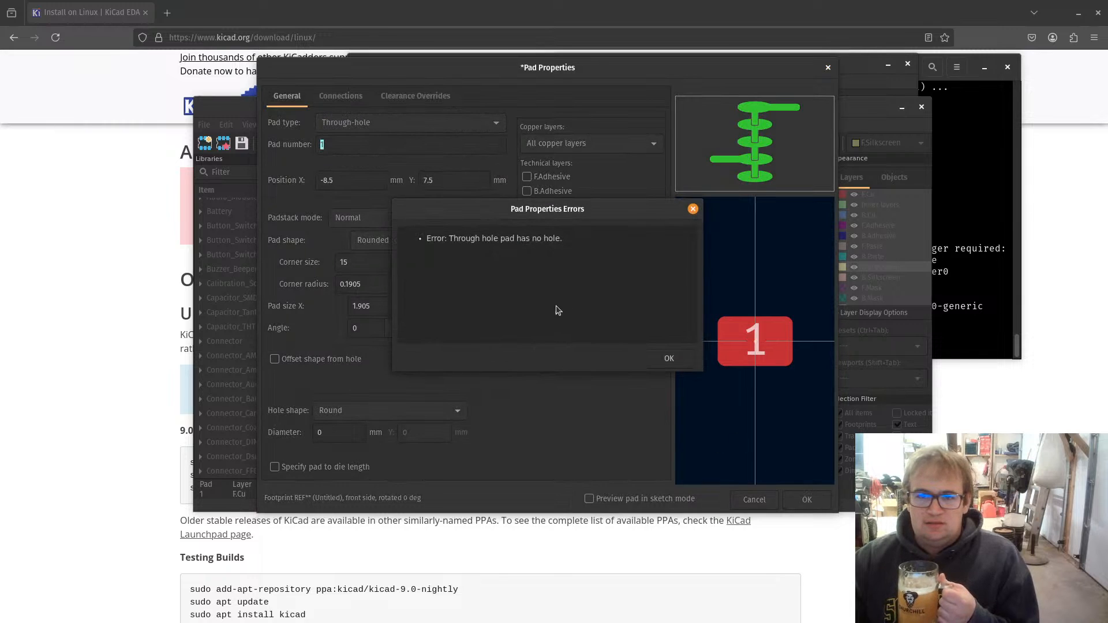
pyautogui.click(669, 358)
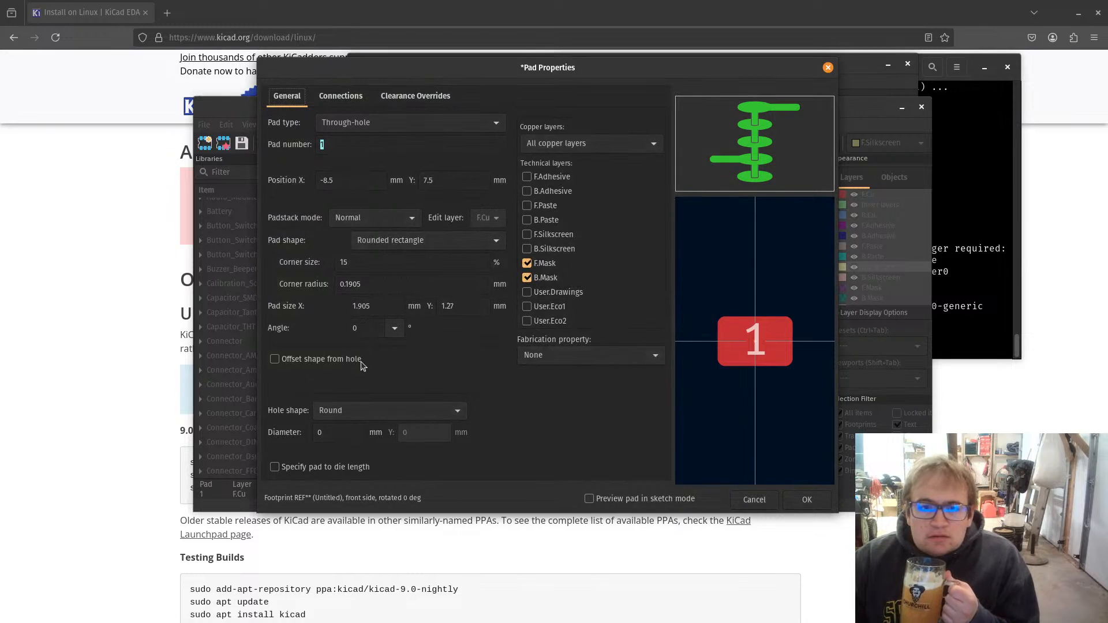
pyautogui.click(337, 434)
pyautogui.write('1')
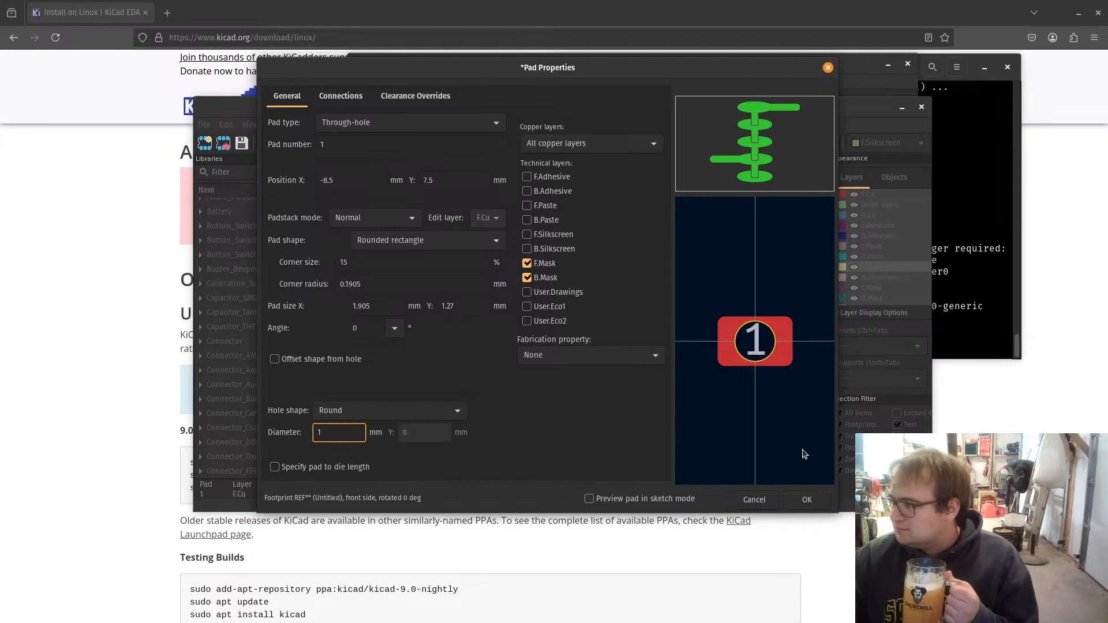
pyautogui.click(807, 499)
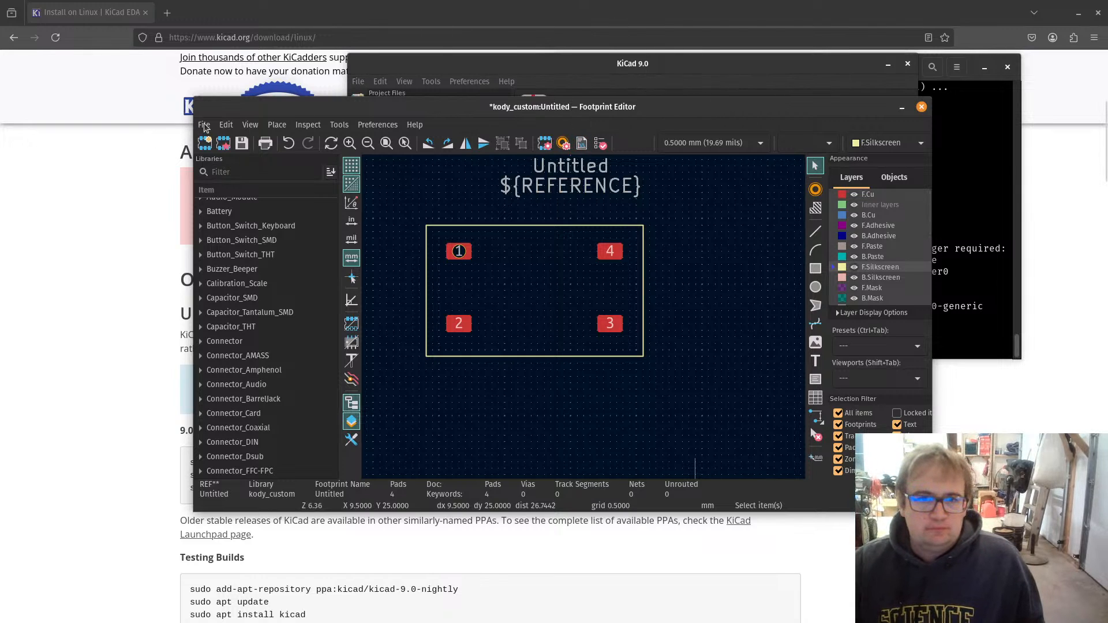
# Step: Save the footprint and close the Footprint Editor
pyautogui.click(242, 143)
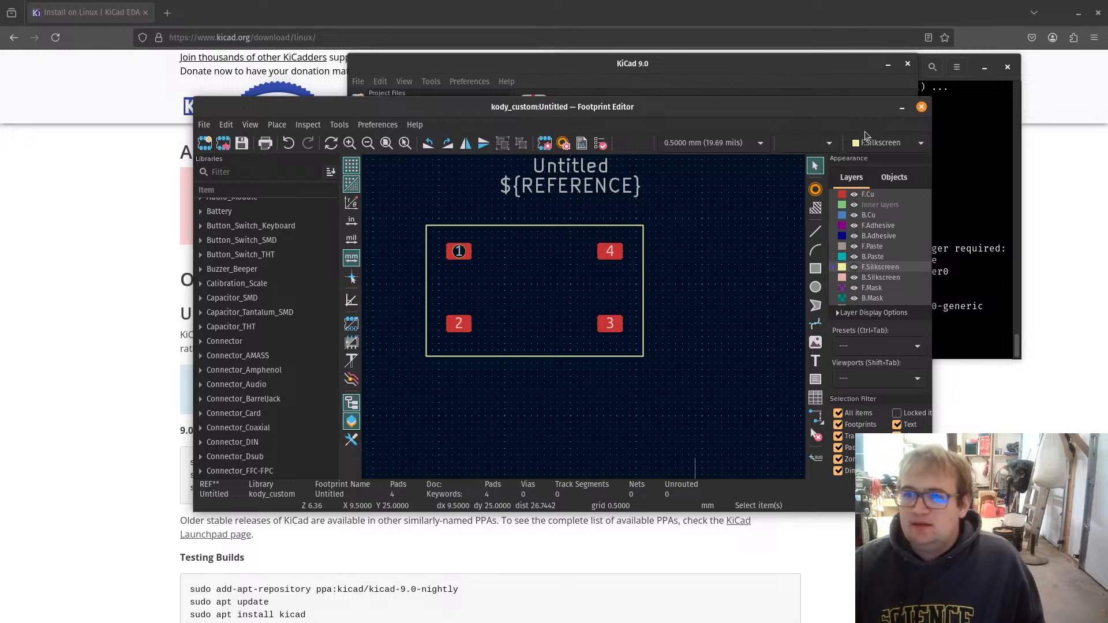
pyautogui.click(921, 107)
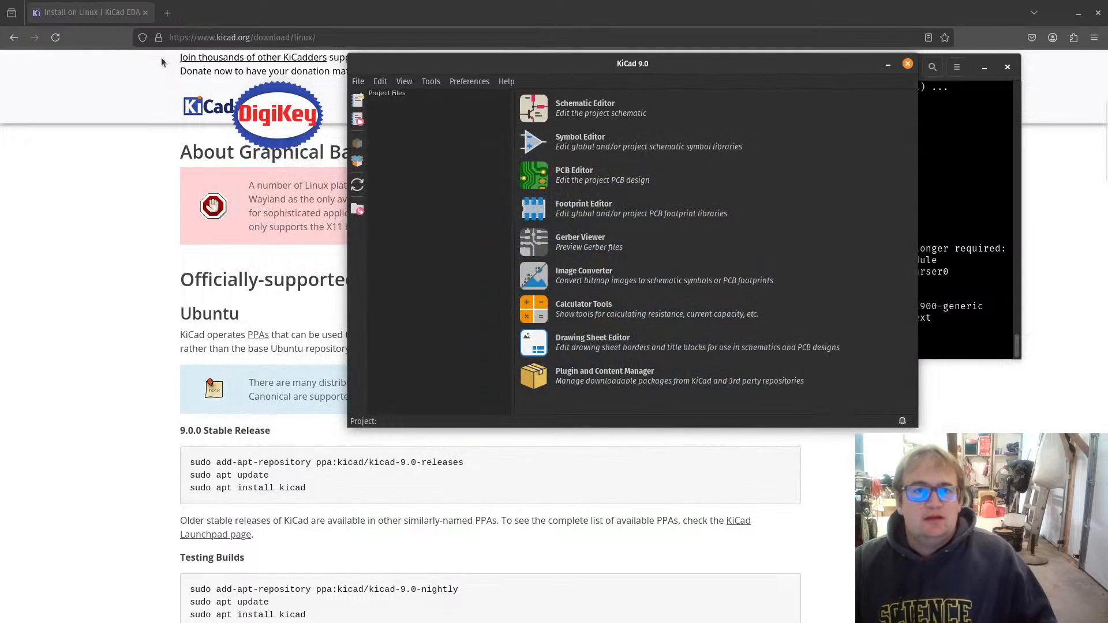
# Step: Switch to Firefox, search the web for snapeda in a new tab and open the SnapMagic Search website
pyautogui.click(166, 14)
pyautogui.click(167, 14)
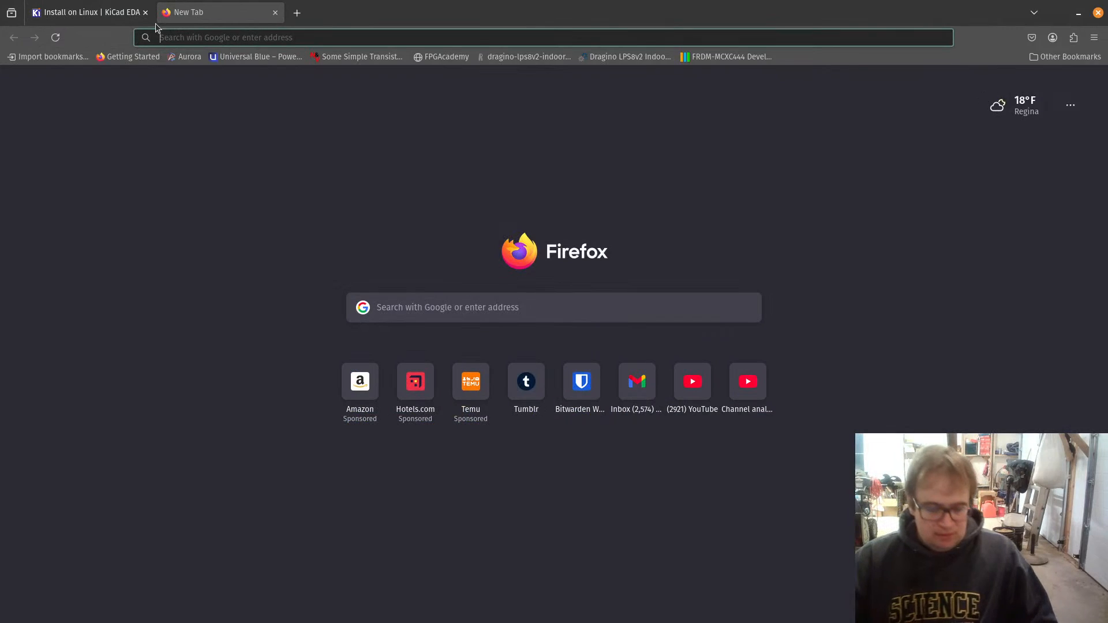
pyautogui.write('snape')
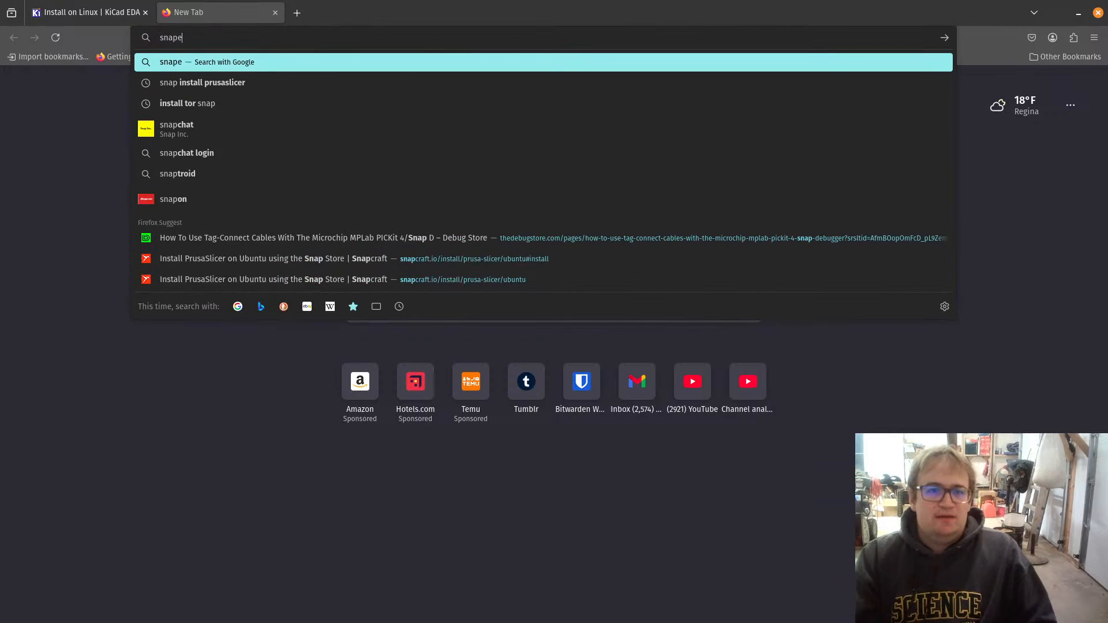
pyautogui.write('da')
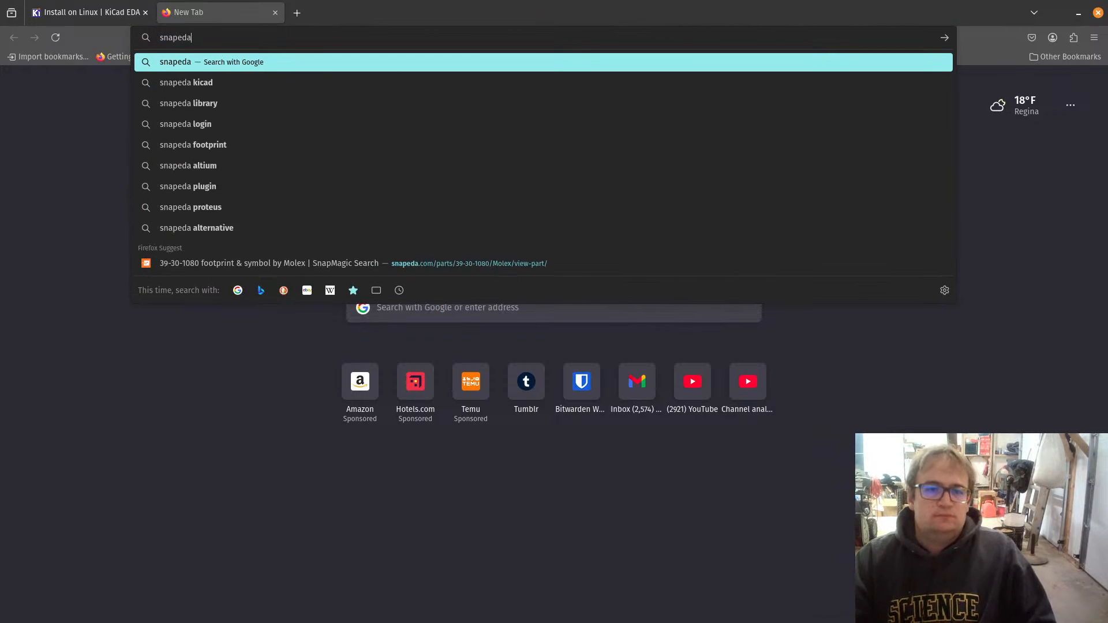
pyautogui.press('Return')
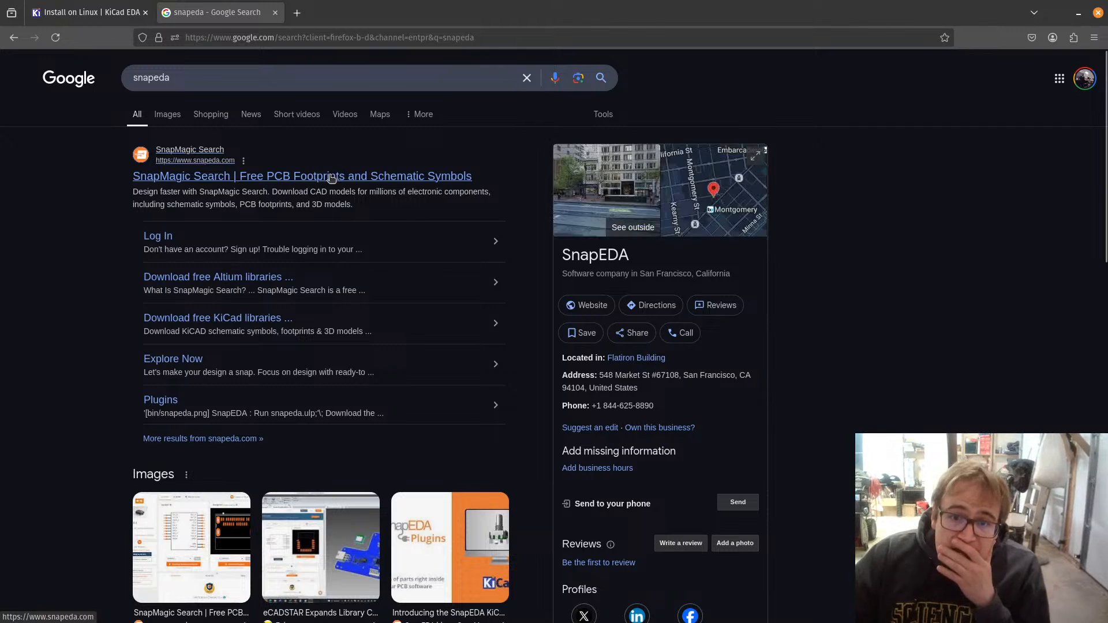
pyautogui.click(346, 175)
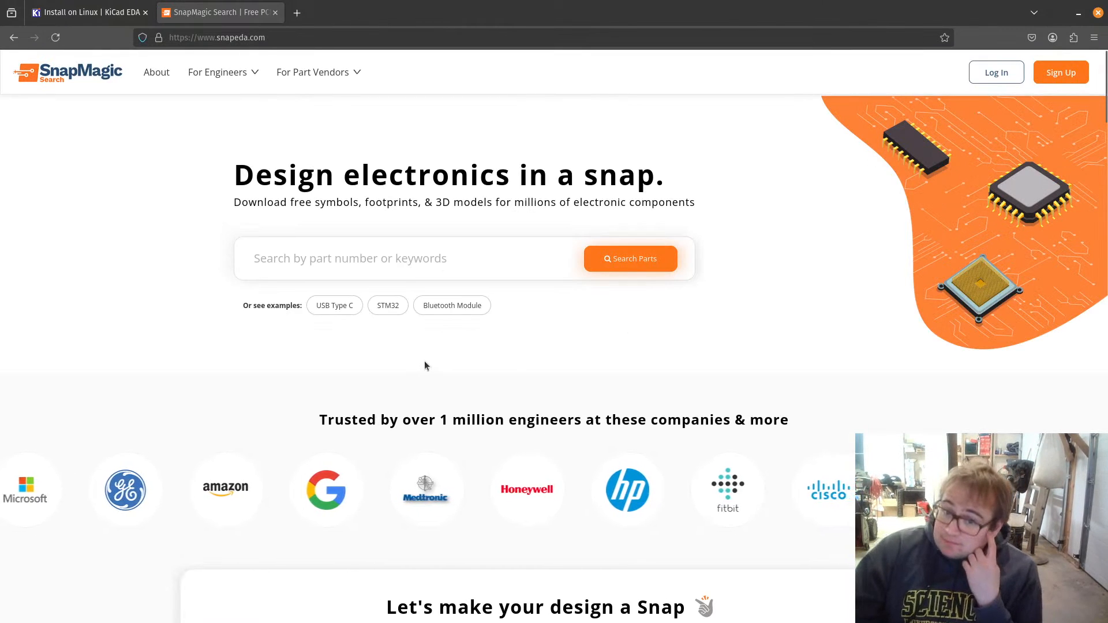
# Step: Search the SnapMagic parts catalogue for avr and open the AVR128DB28-I/SS part page
pyautogui.scroll(-5, 465, 314)
pyautogui.scroll(-12, 465, 313)
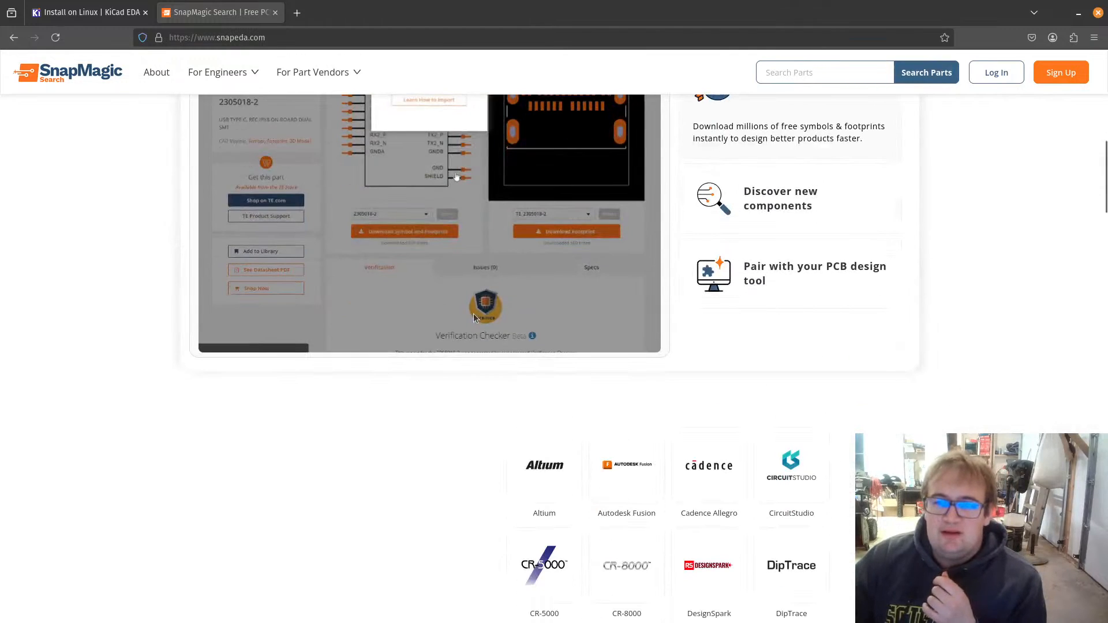
pyautogui.scroll(17, 495, 329)
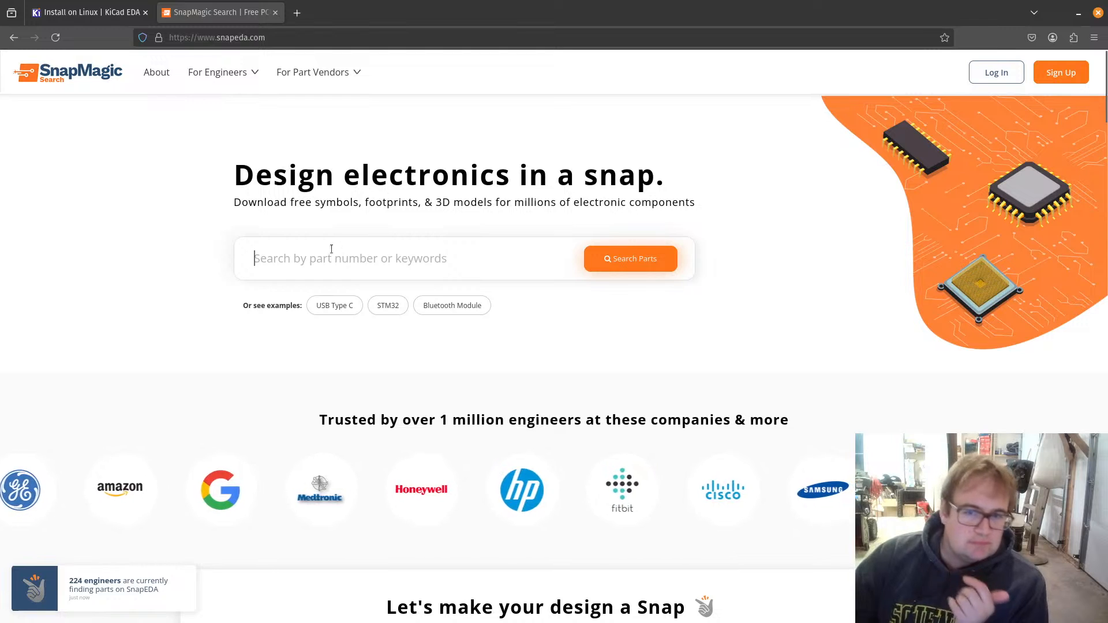
pyautogui.click(292, 262)
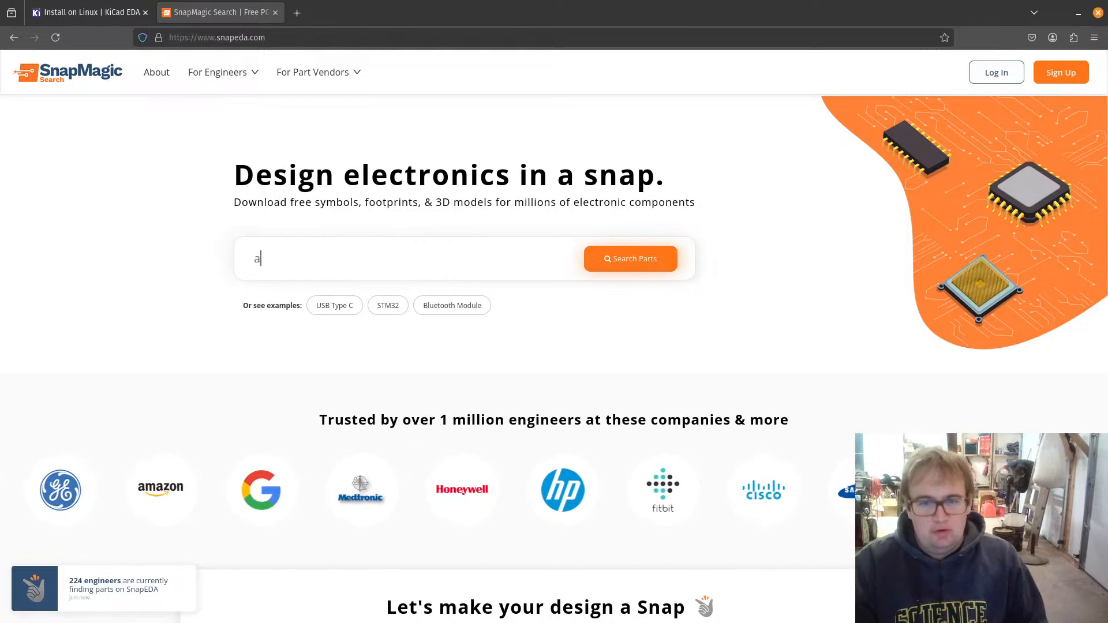
pyautogui.write('avr')
pyautogui.press('Return')
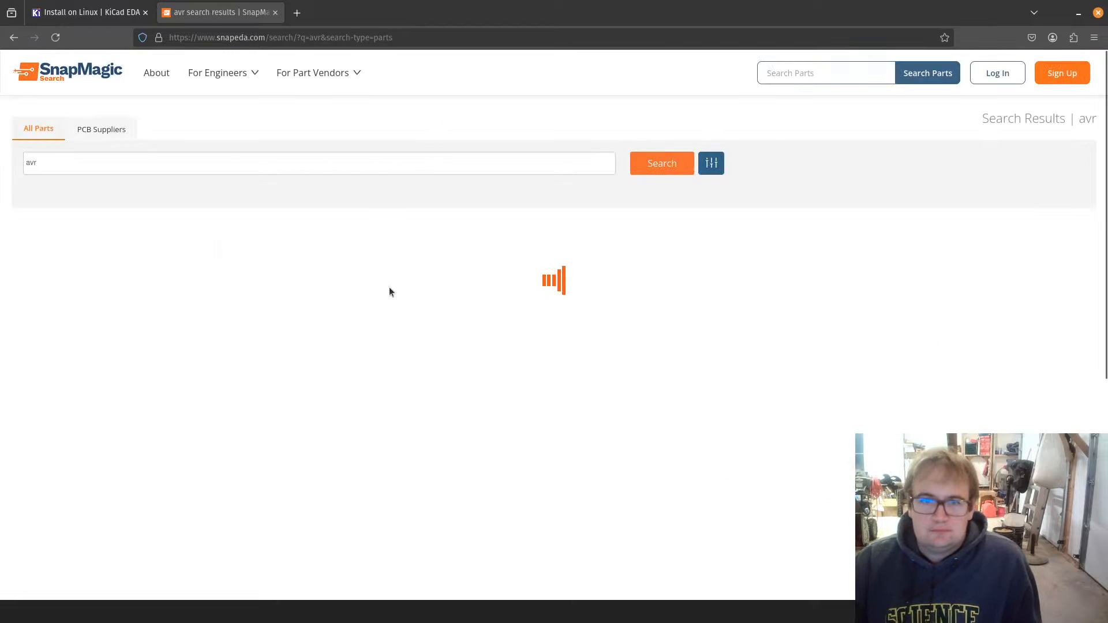
pyautogui.scroll(-5, 165, 281)
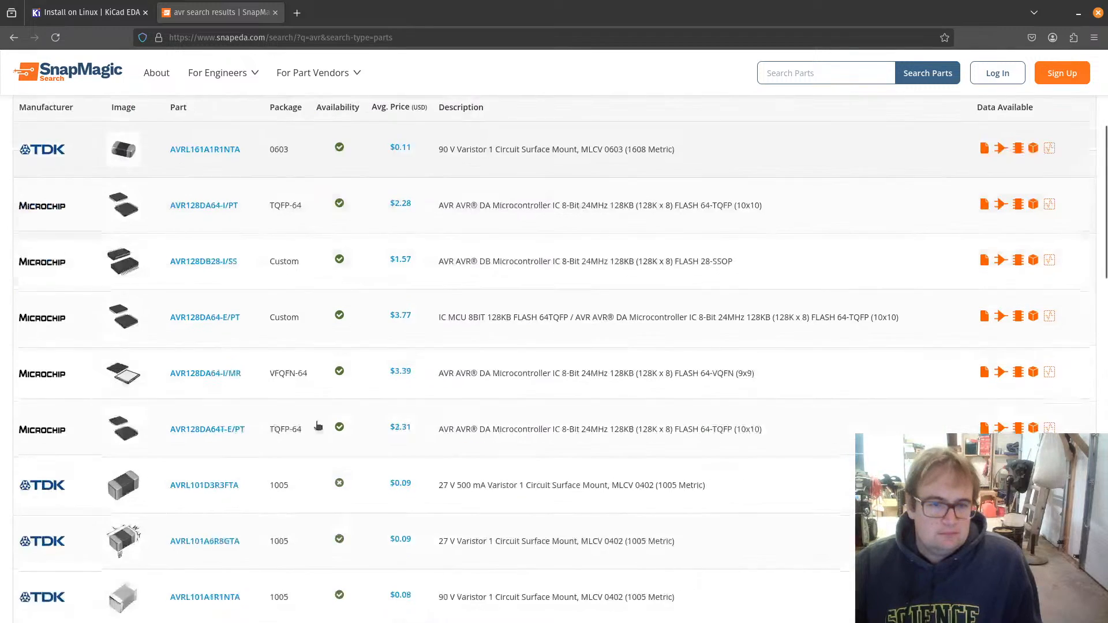
pyautogui.click(199, 261)
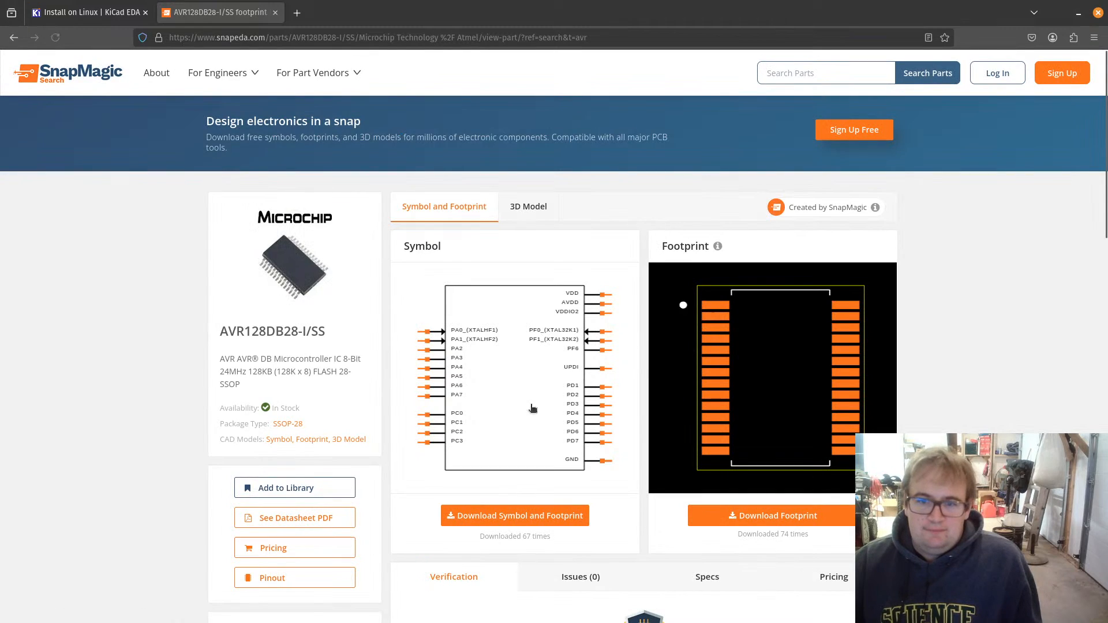
# Step: Open the symbol and footprint download options for the AVR128DB28-I/SS and look through the offered formats
pyautogui.scroll(-2, 506, 483)
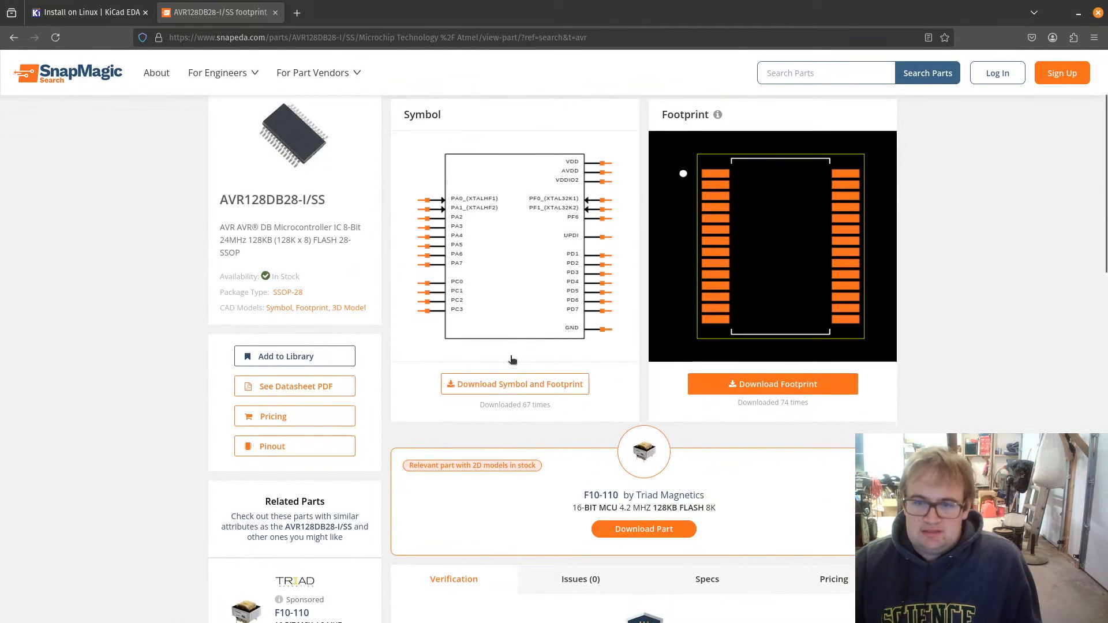
pyautogui.click(558, 383)
pyautogui.scroll(-2, 551, 219)
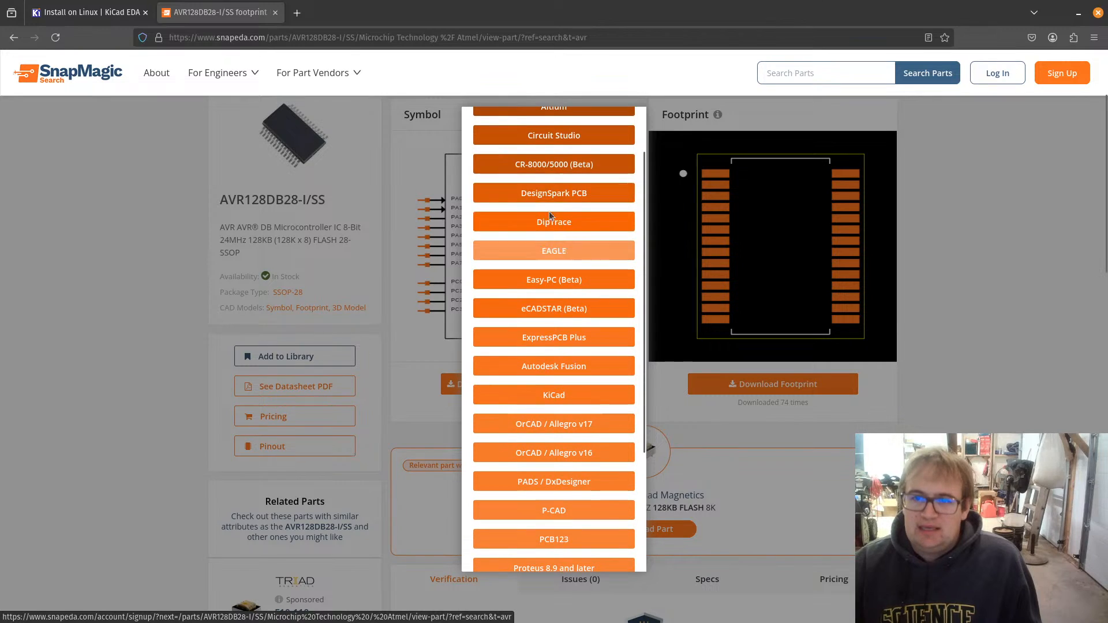
pyautogui.scroll(2, 558, 333)
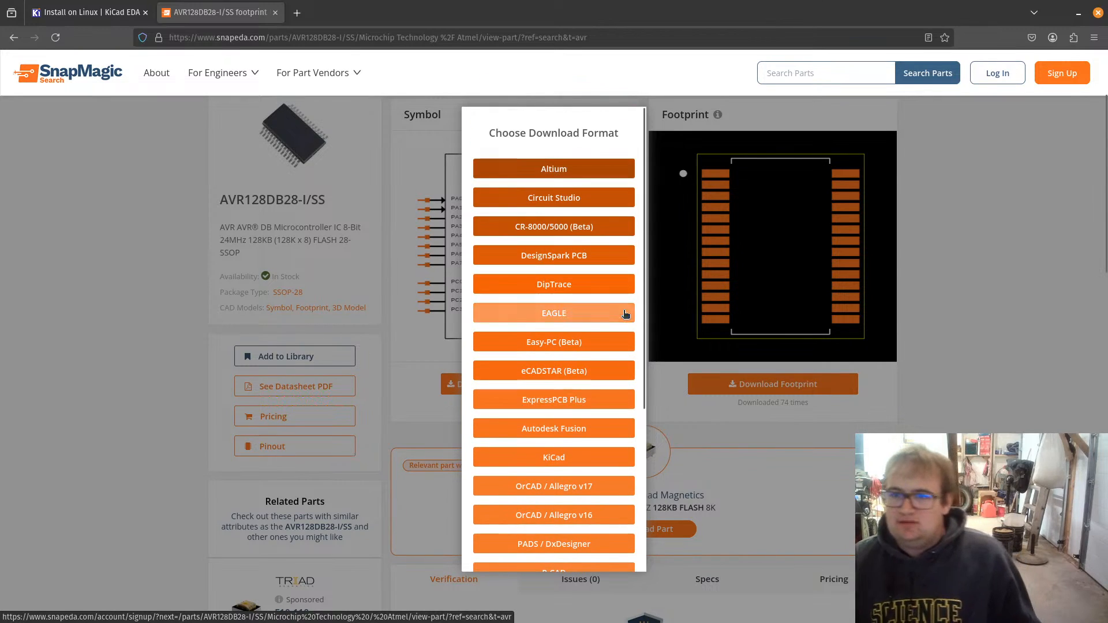
# Step: Choose the KiCad download format for the AVR128DB28-I/SS and close the resulting SnapMagic sign-up tab
pyautogui.scroll(-5, 588, 267)
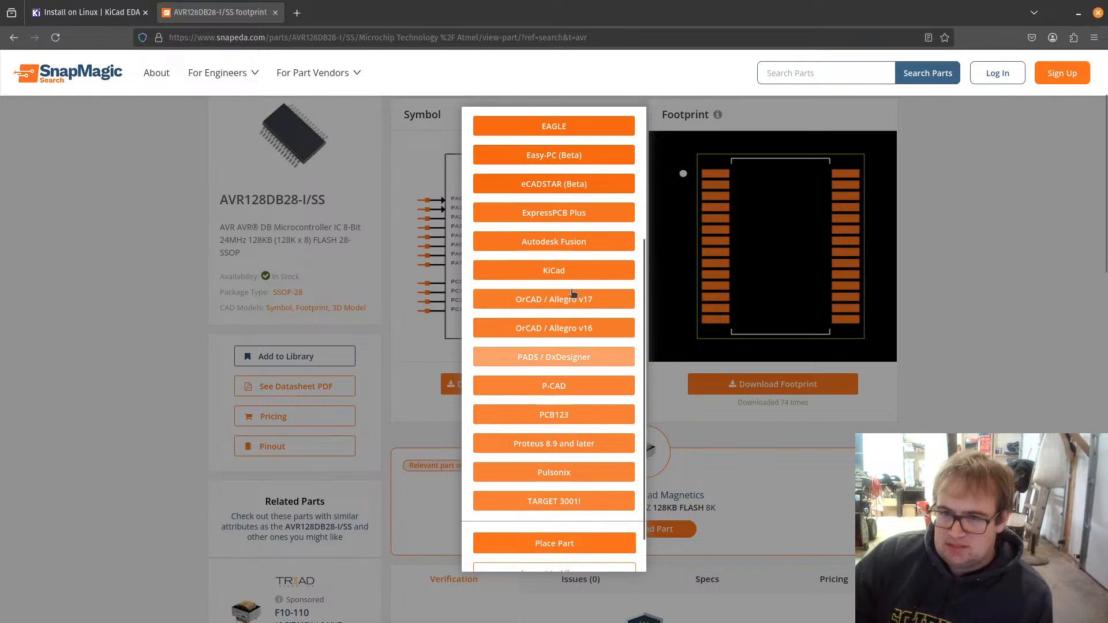
pyautogui.click(570, 280)
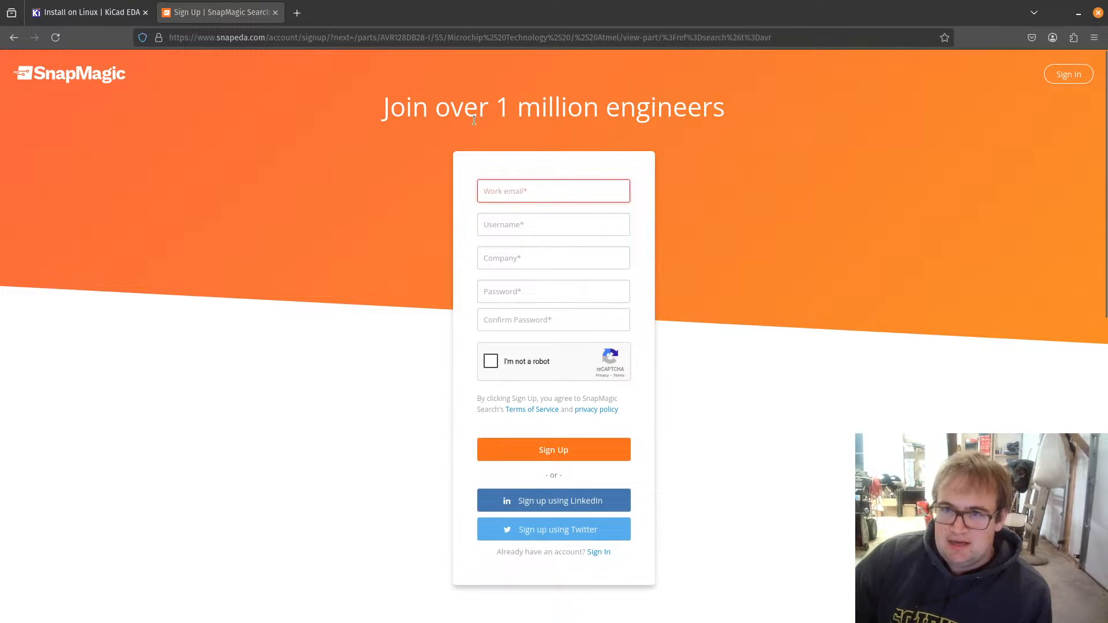
pyautogui.click(275, 12)
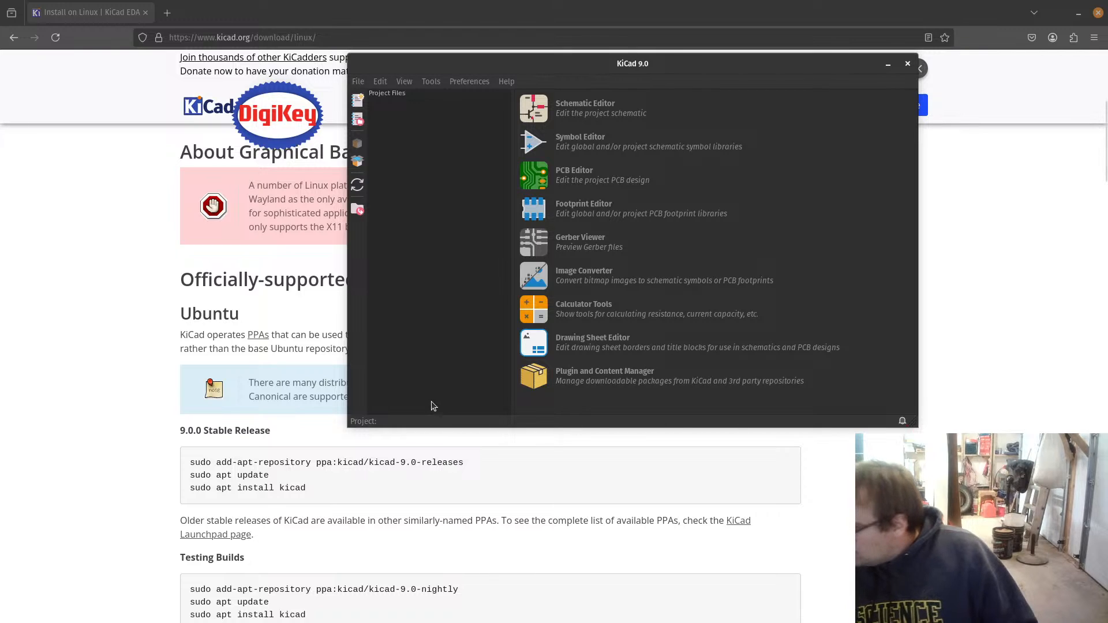
# Step: Return to Firefox, search the web for qtr 8ais footprint in a new tab and open the SnapMagic QTR-8A page
pyautogui.click(12, 407)
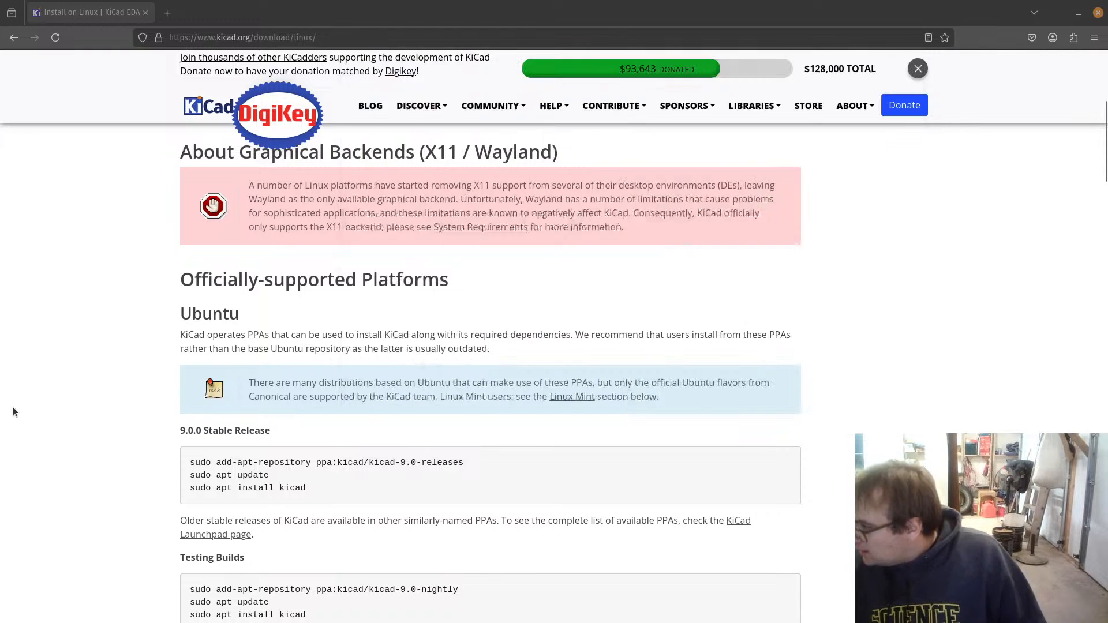
pyautogui.click(166, 12)
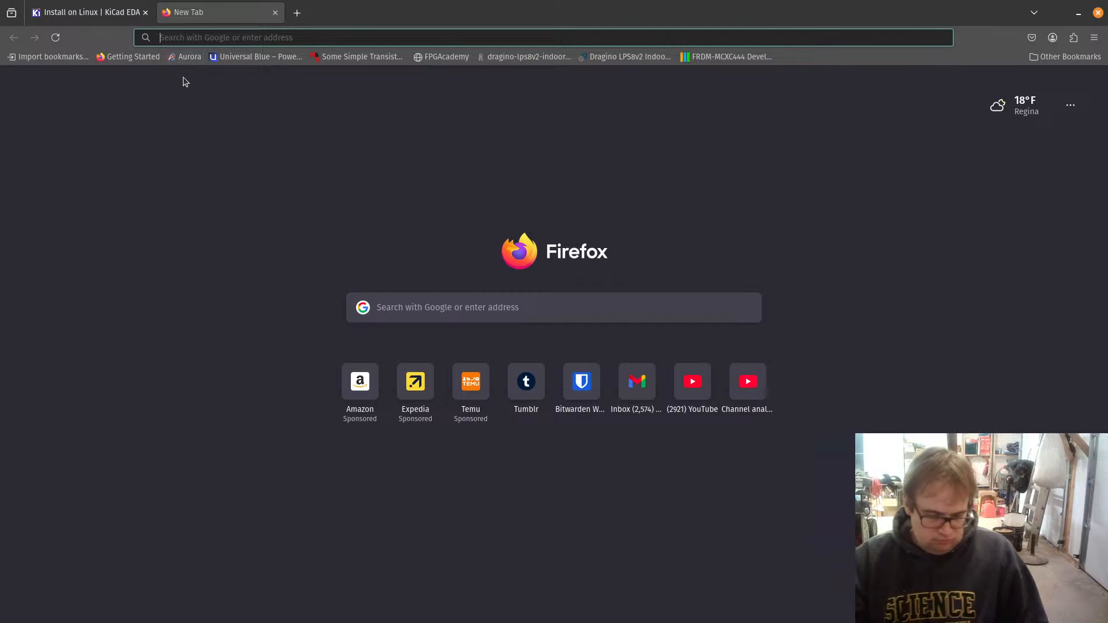
pyautogui.write('qtr')
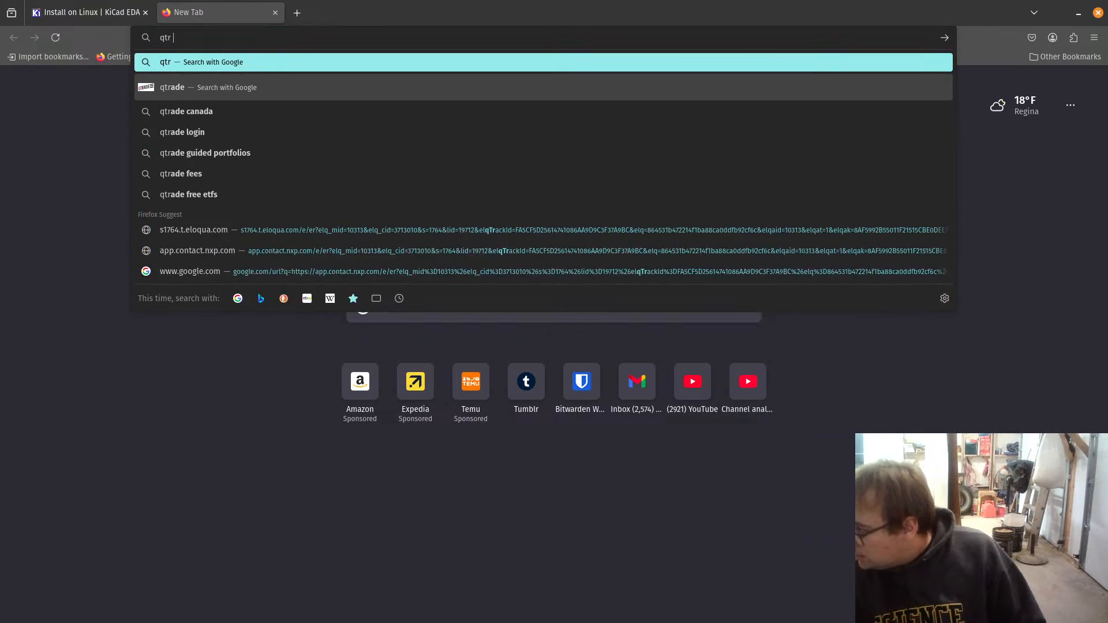
pyautogui.write('8')
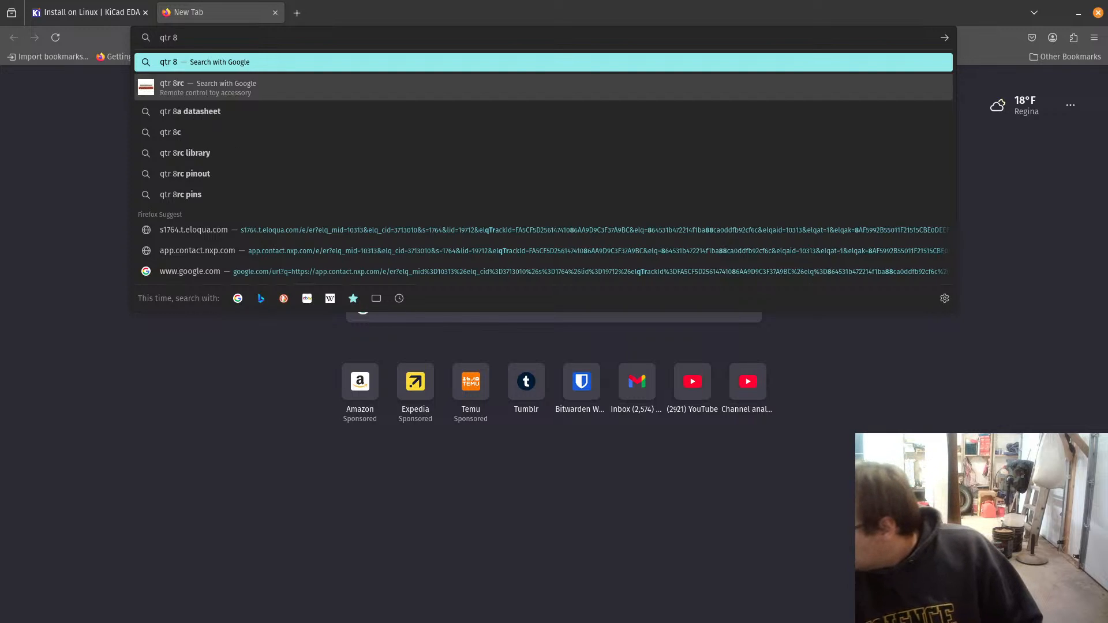
pyautogui.write('ais')
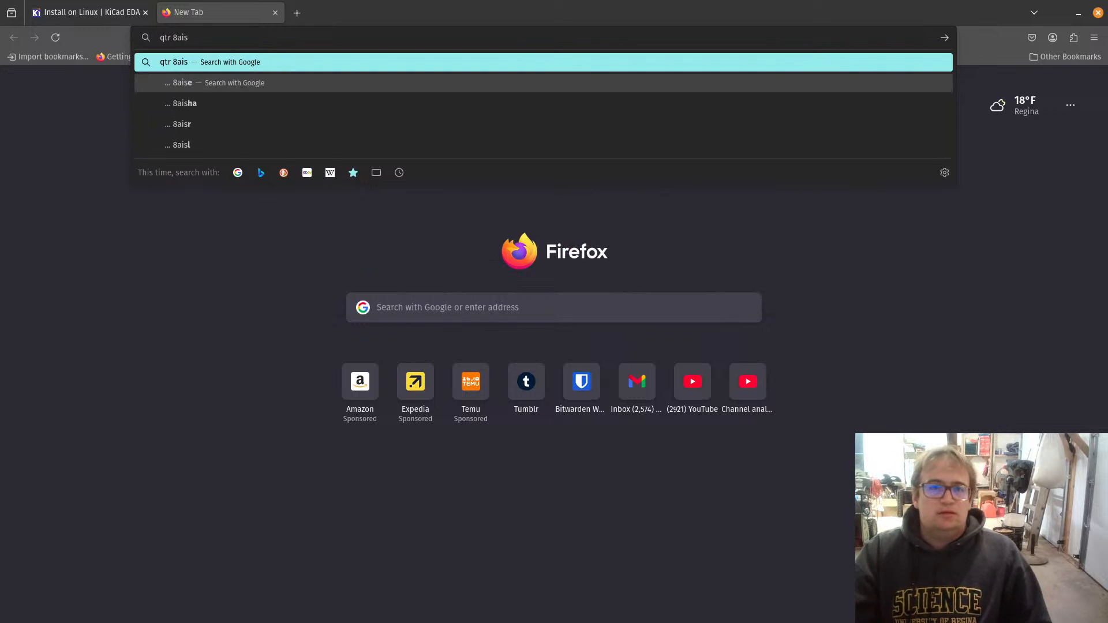
pyautogui.write(' footp')
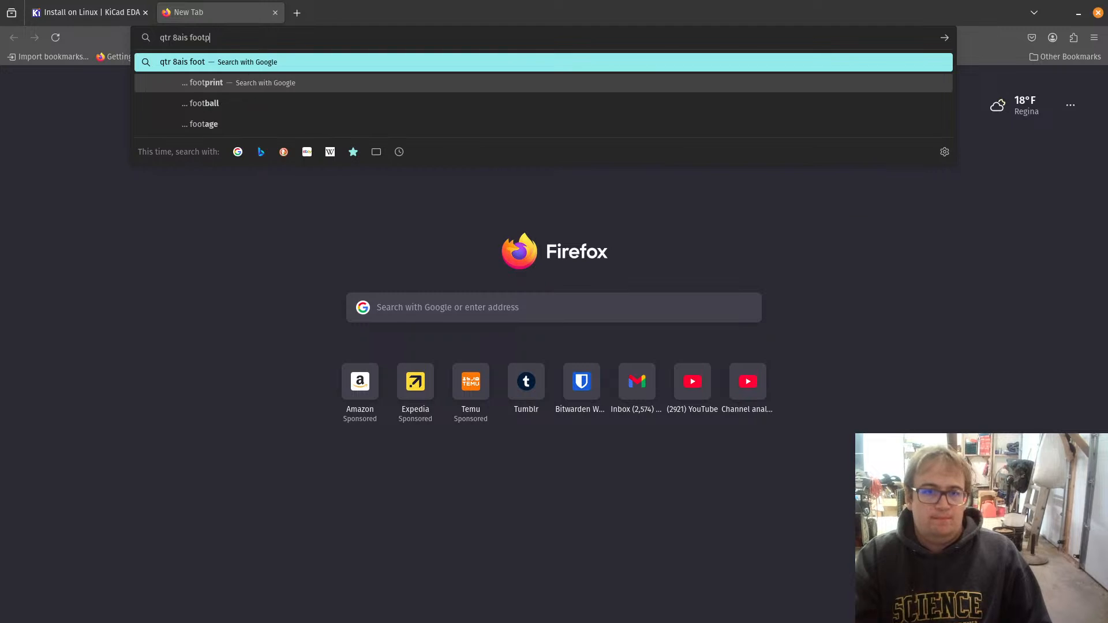
pyautogui.write('rint')
pyautogui.press('Return')
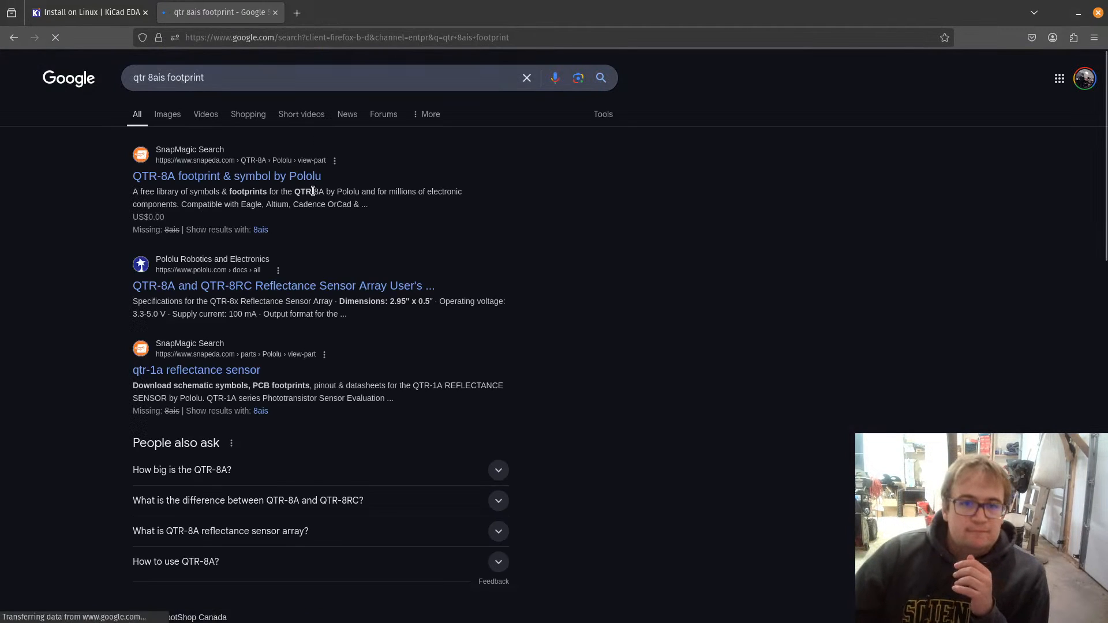
pyautogui.click(217, 183)
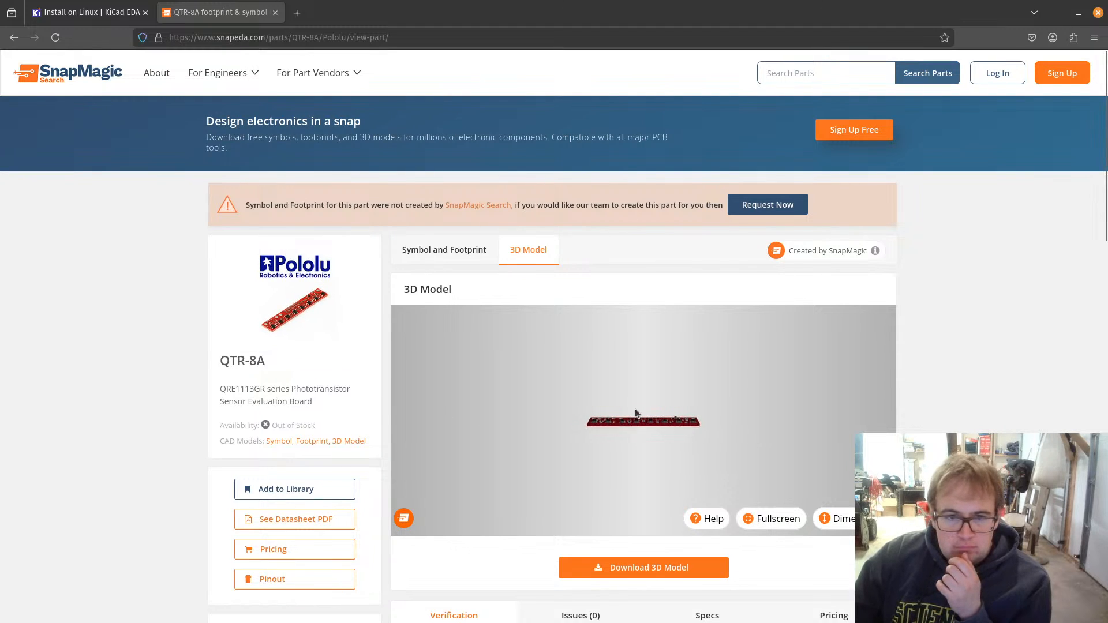
# Step: Examine the QTR-8A's 3D model up close and from different angles, along with its symbol and footprint previews
pyautogui.scroll(10, 639, 450)
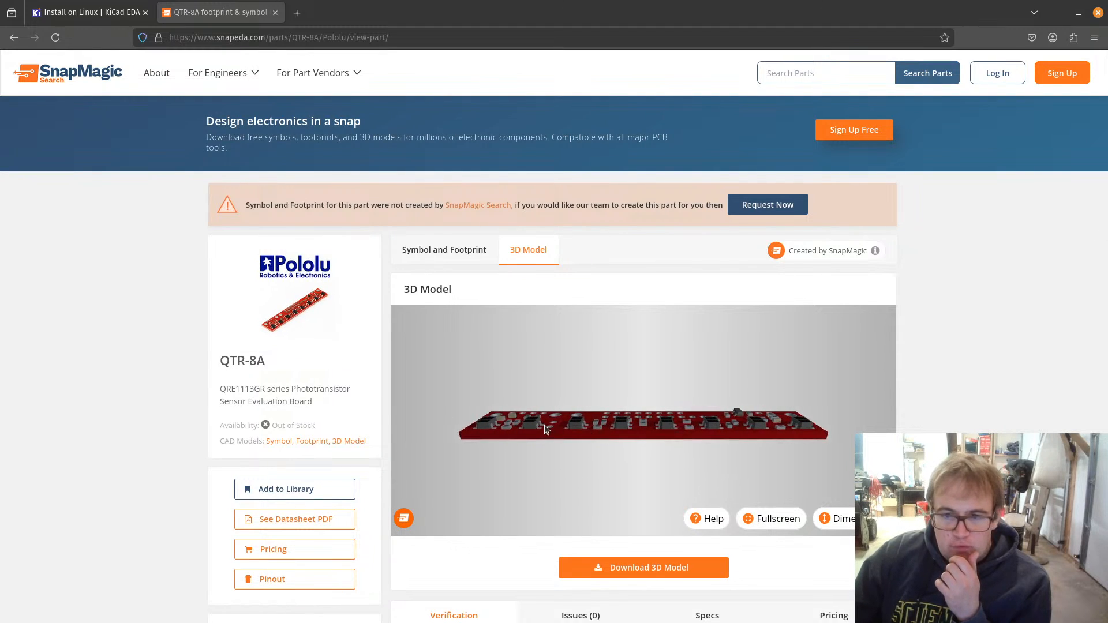
pyautogui.moveTo(545, 432); pyautogui.dragTo(532, 403, button='right')
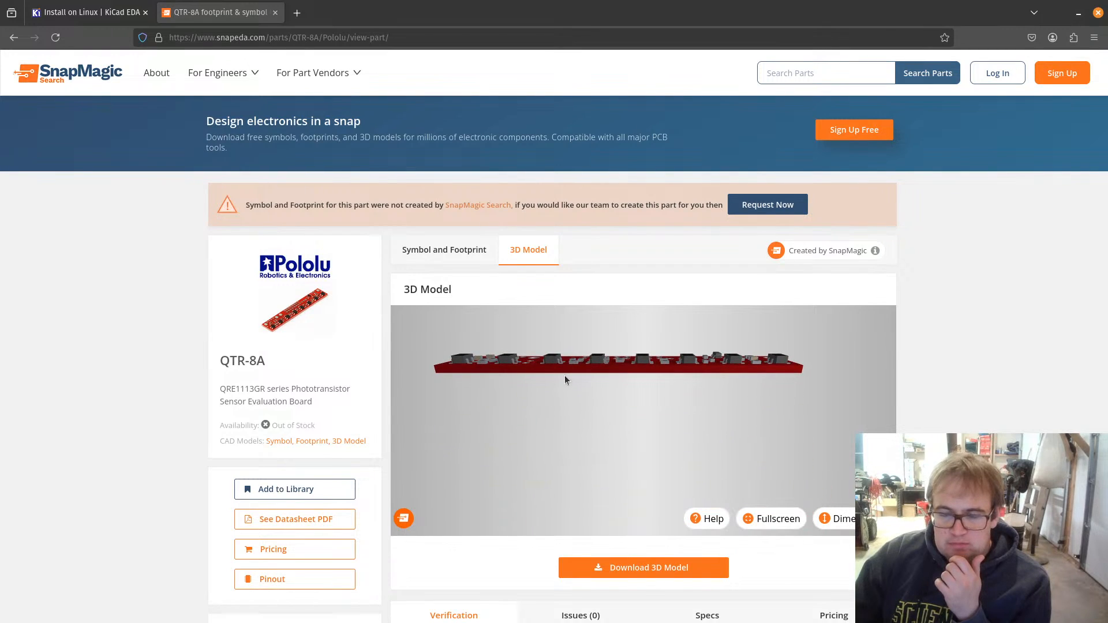
pyautogui.moveTo(566, 404); pyautogui.dragTo(576, 457)
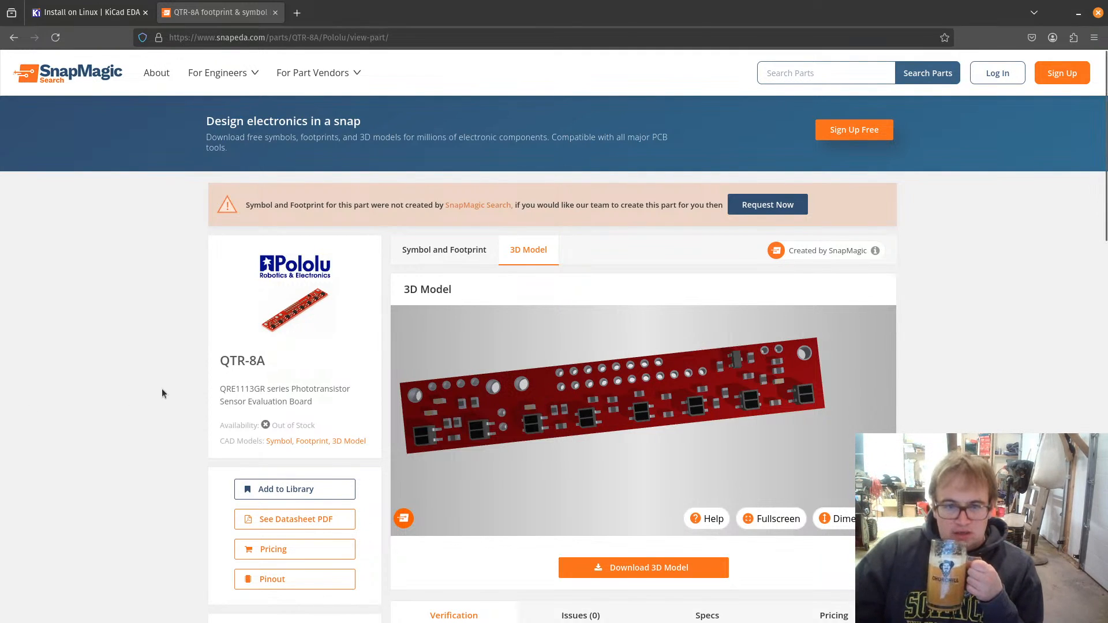
pyautogui.scroll(-7, 162, 392)
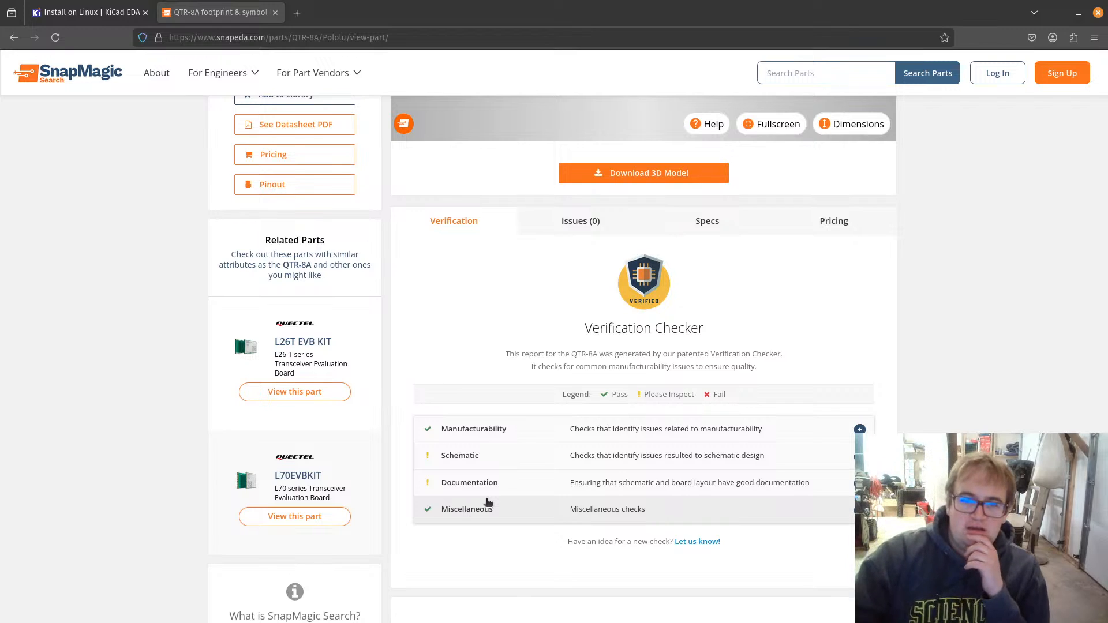
pyautogui.scroll(3, 830, 297)
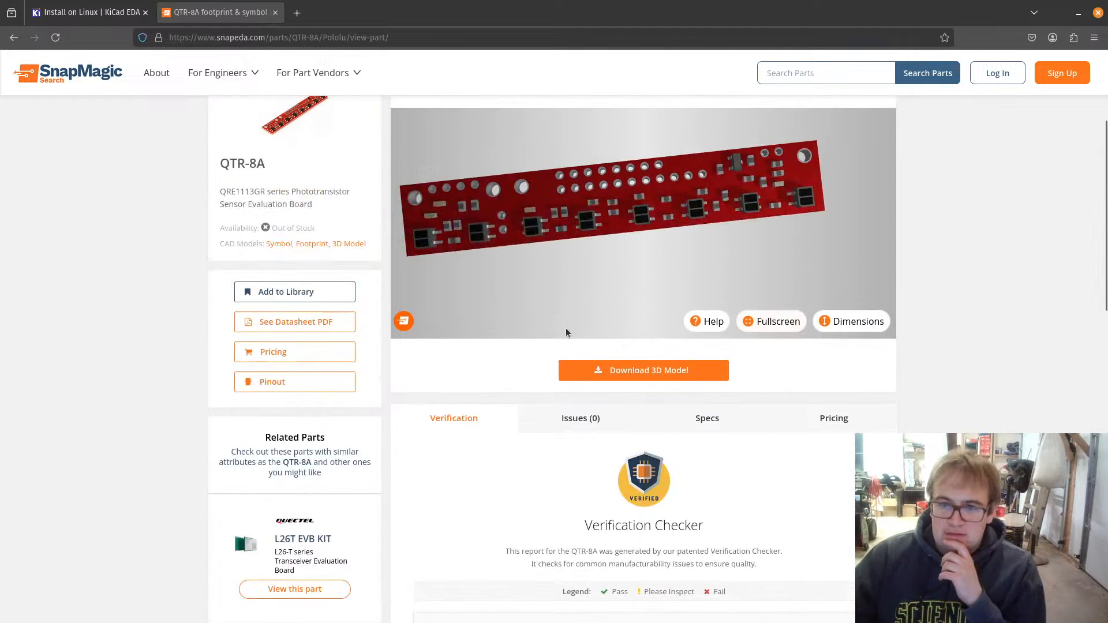
pyautogui.moveTo(450, 231)
pyautogui.mouseDown()
pyautogui.moveTo(487, 220)
pyautogui.moveTo(448, 251)
pyautogui.moveTo(469, 237)
pyautogui.mouseUp()
pyautogui.scroll(5, 468, 237)
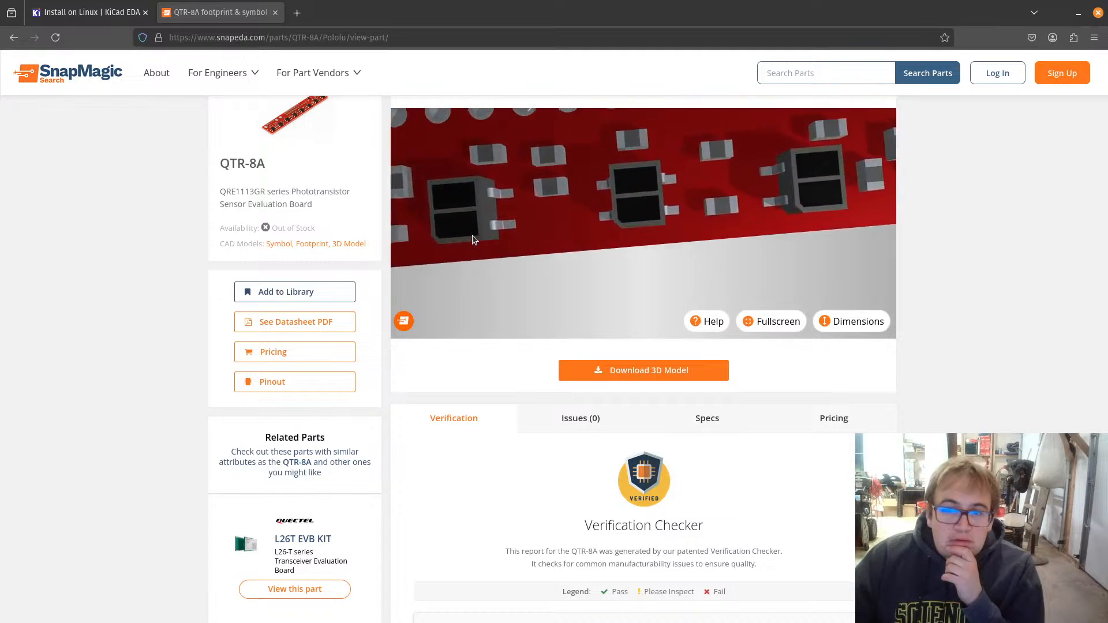
pyautogui.scroll(-10, 584, 201)
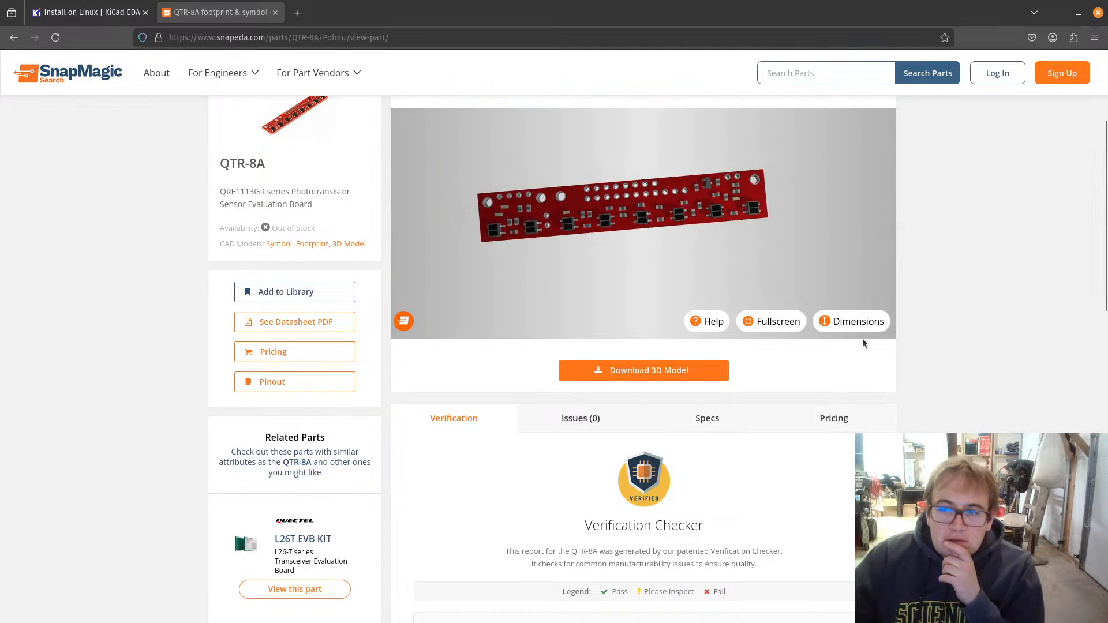
pyautogui.scroll(3, 605, 381)
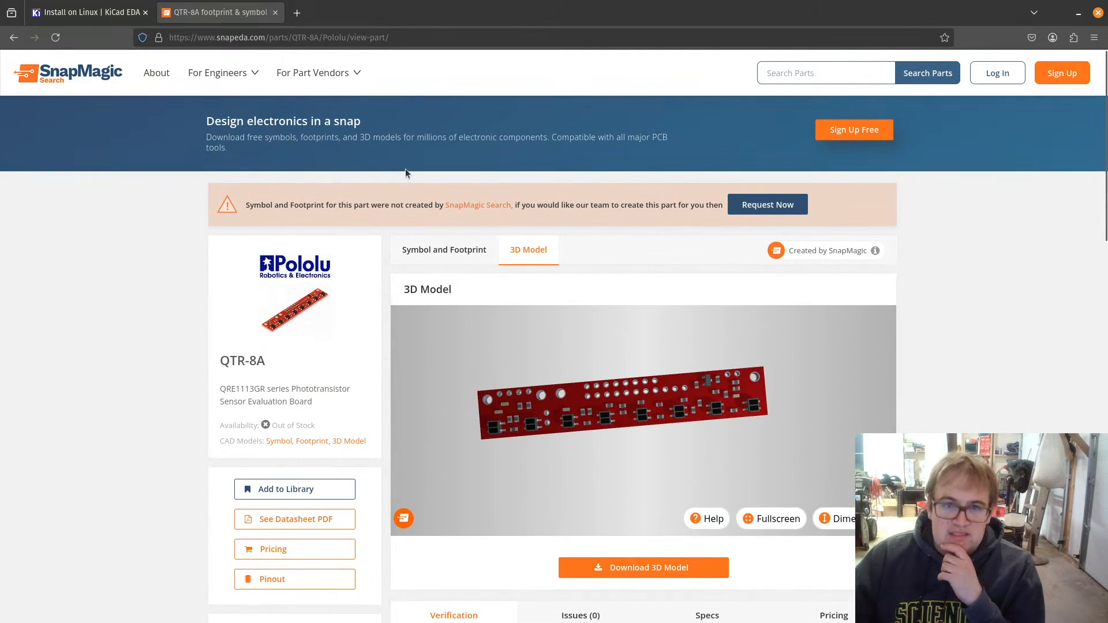
pyautogui.click(449, 250)
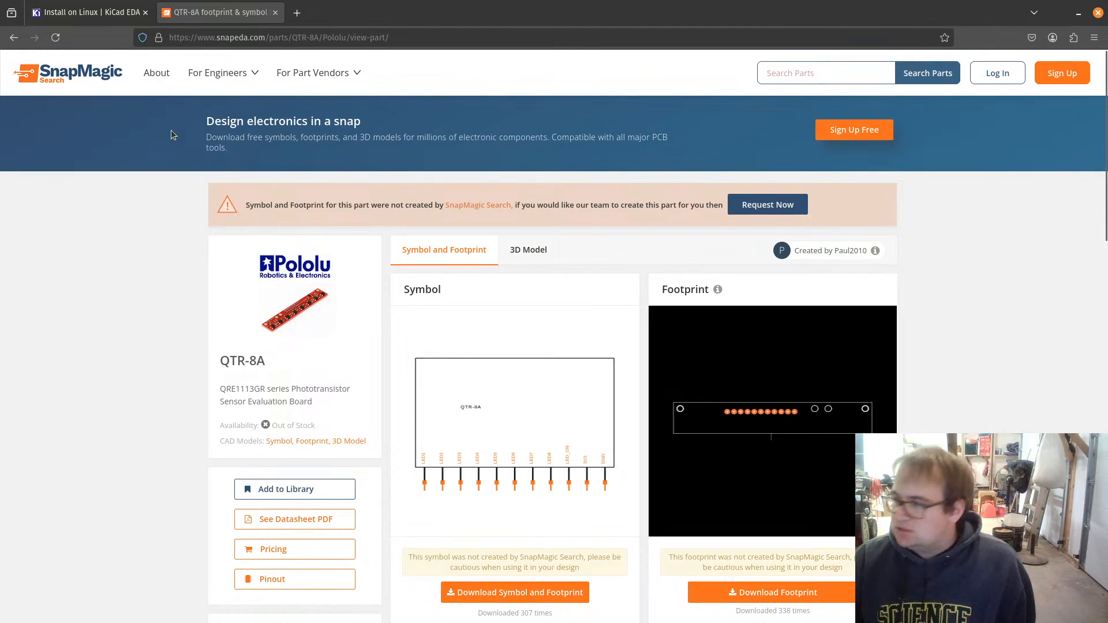
# Step: Open the DigiKey Canada website in a new tab and search its catalogue for qtr-8a
pyautogui.click(295, 12)
pyautogui.write('digikey')
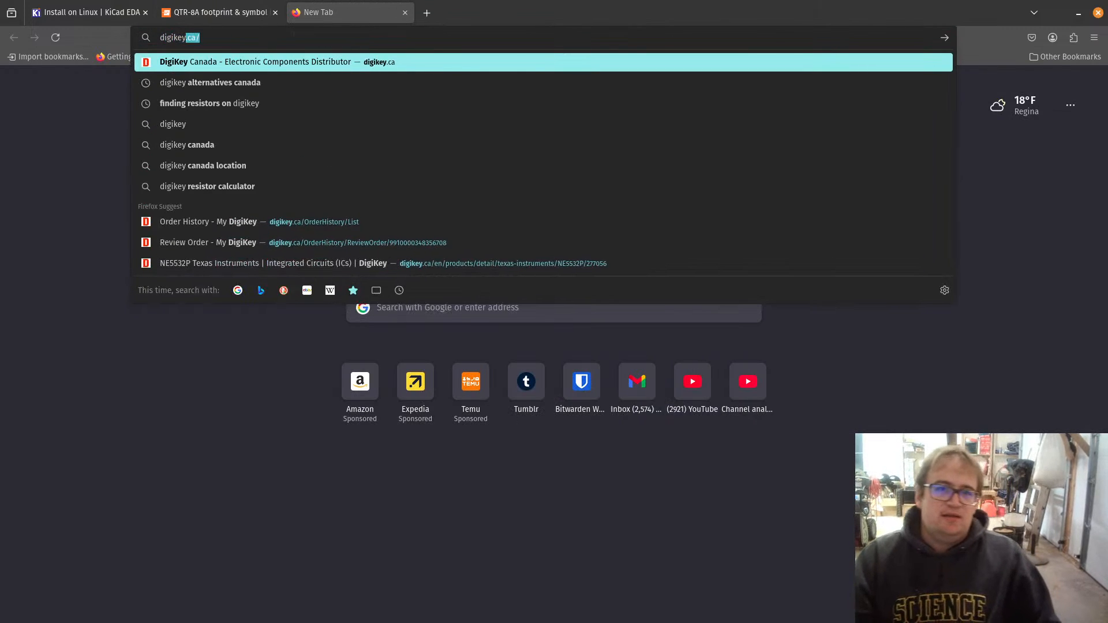
pyautogui.press('Return')
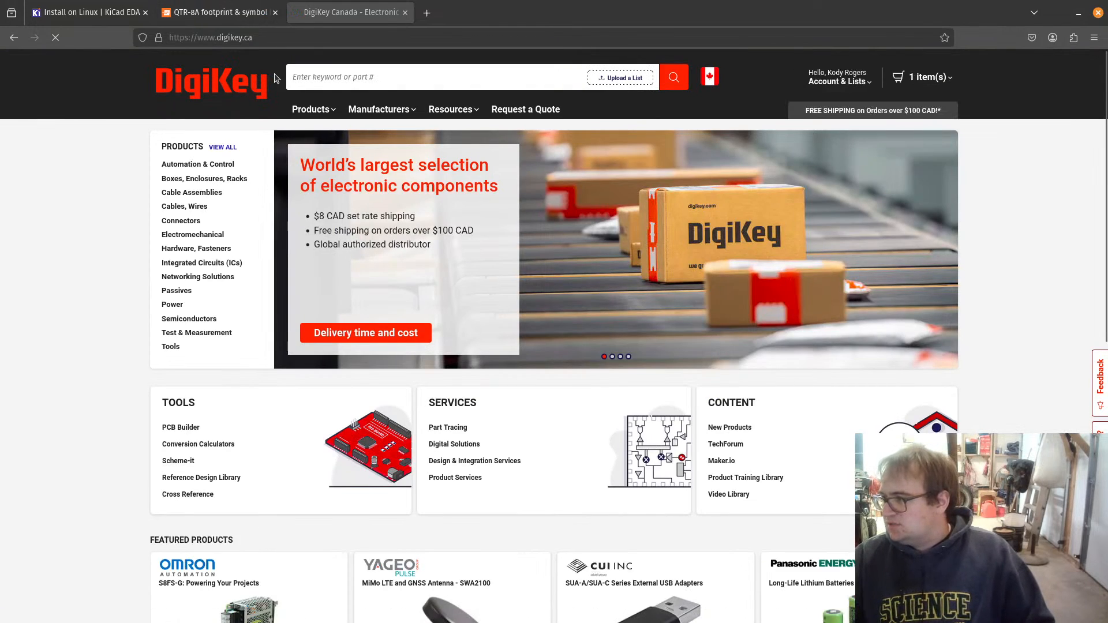
pyautogui.click(345, 77)
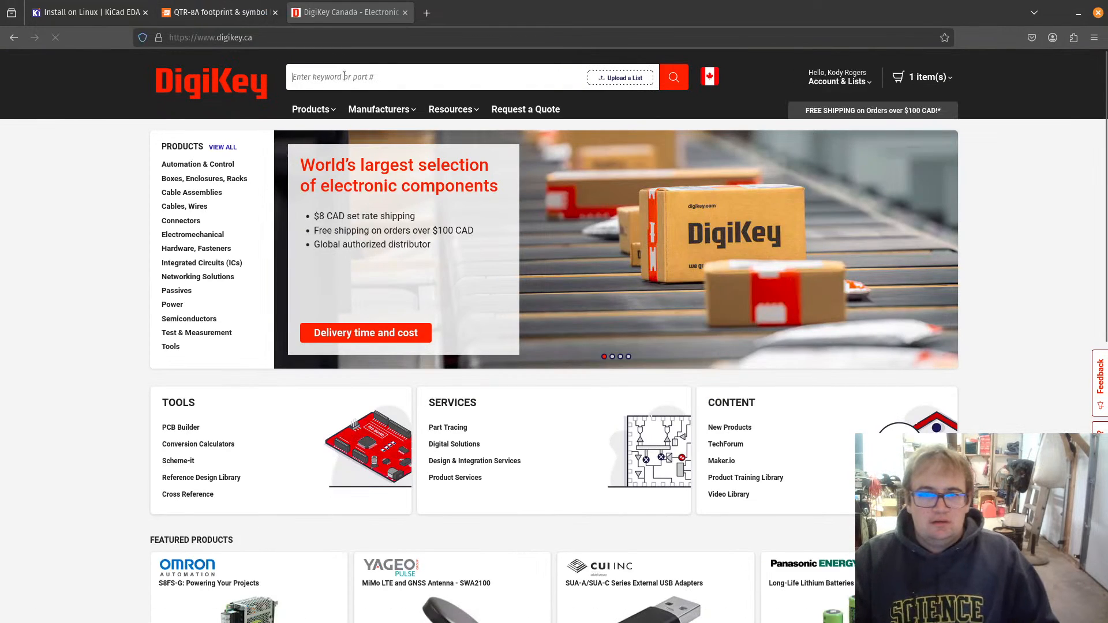
pyautogui.write('qt')
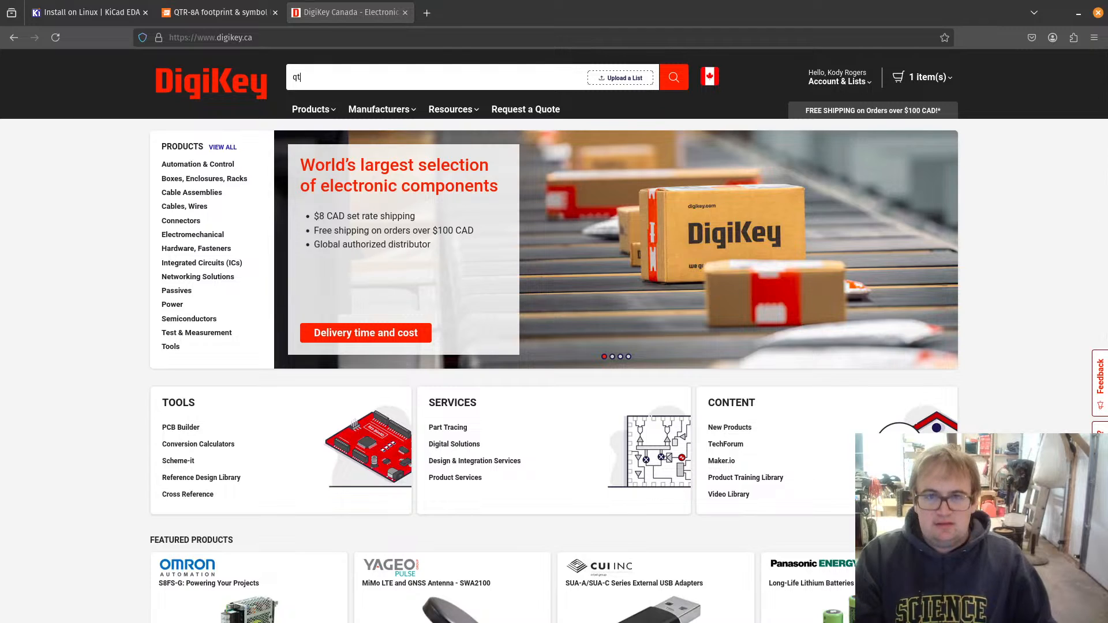
pyautogui.write('r-')
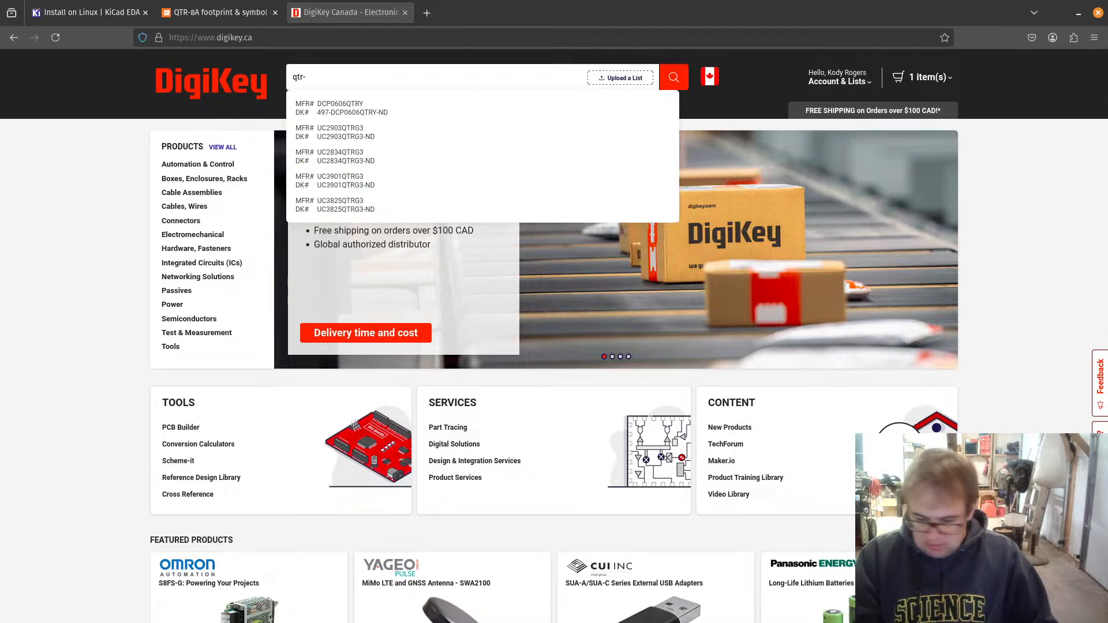
pyautogui.write('8a')
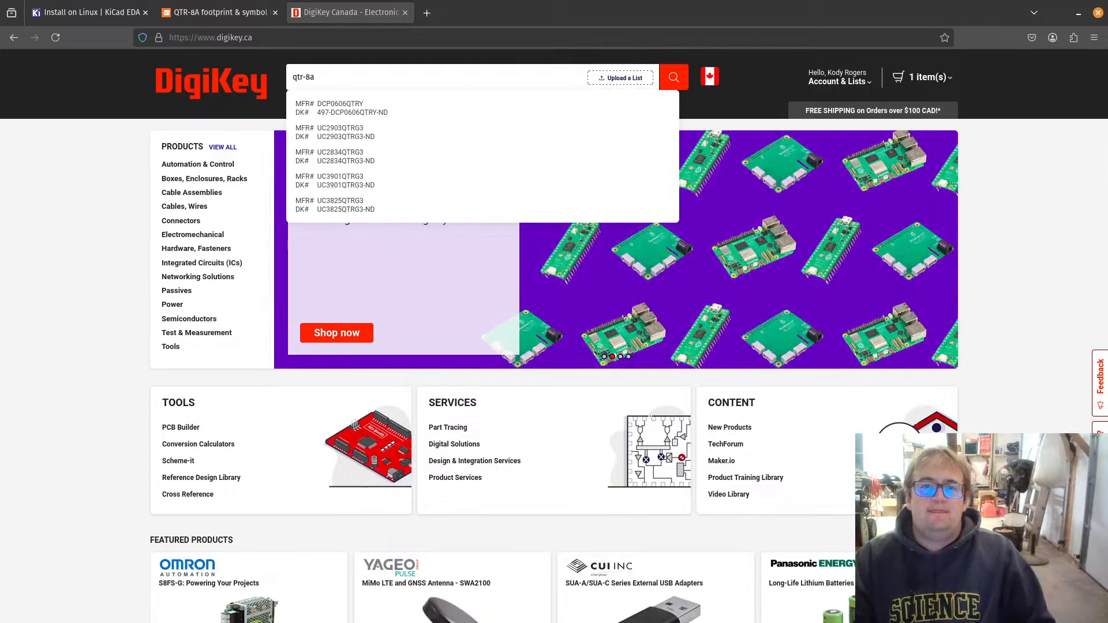
pyautogui.press('Return')
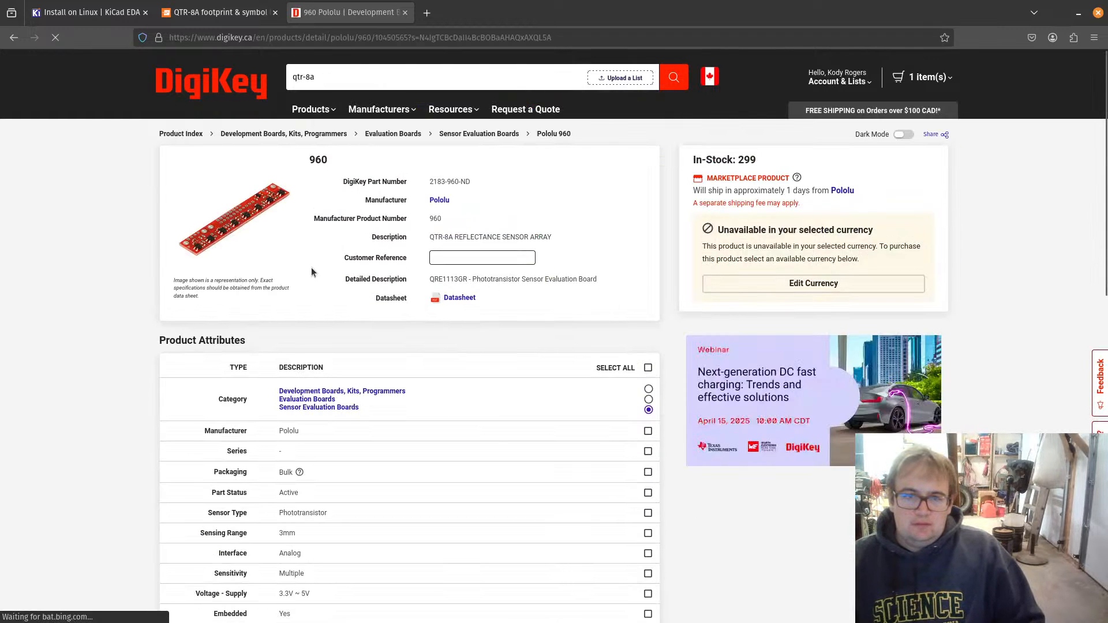
# Step: Look through the Pololu 960 product page for its attributes, documents and any available CAD models
pyautogui.scroll(-7, 313, 265)
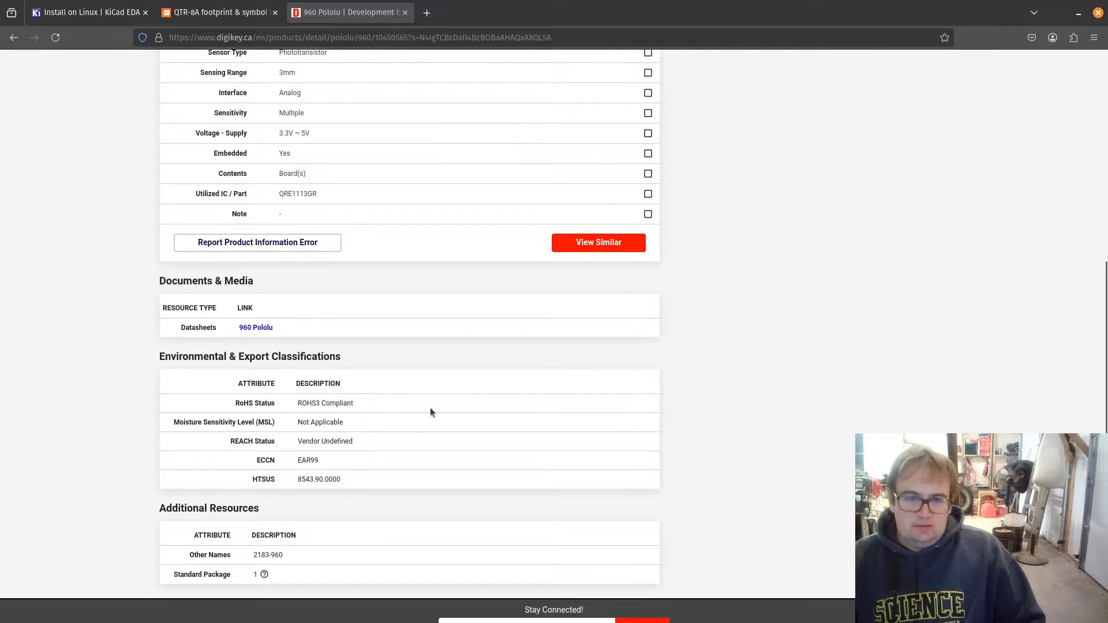
pyautogui.scroll(-2, 318, 488)
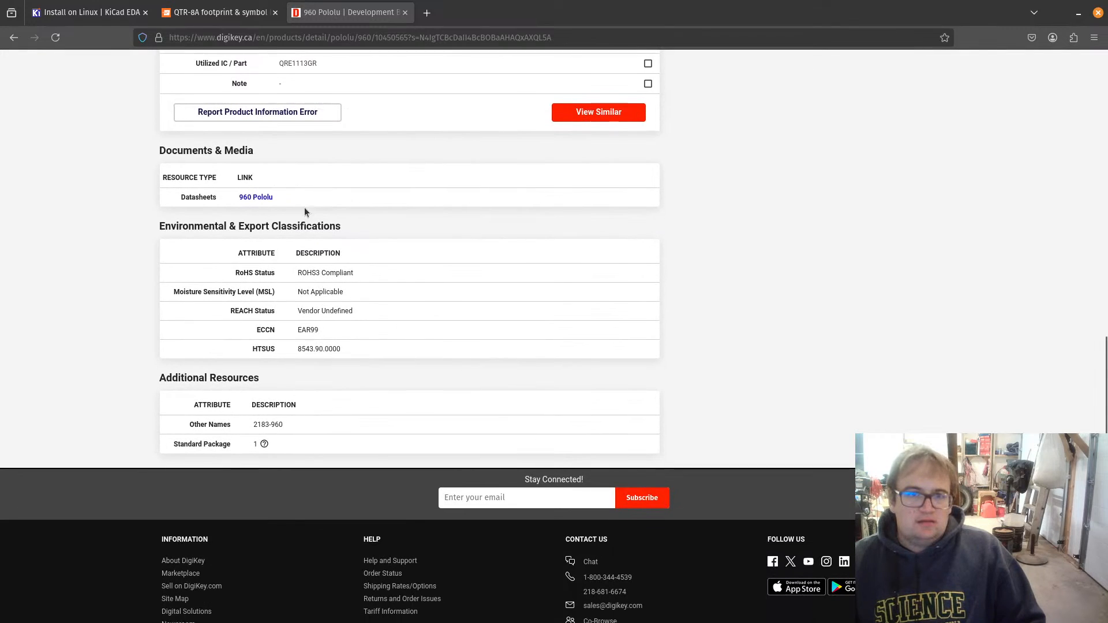
pyautogui.scroll(3, 323, 243)
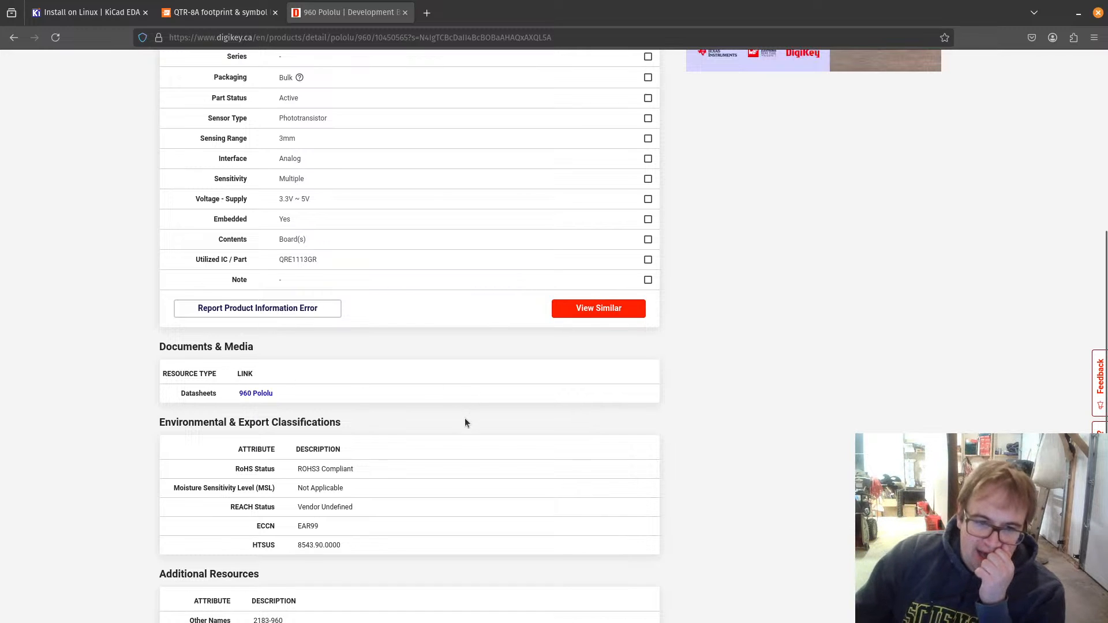
pyautogui.scroll(-3, 465, 418)
pyautogui.scroll(8, 417, 444)
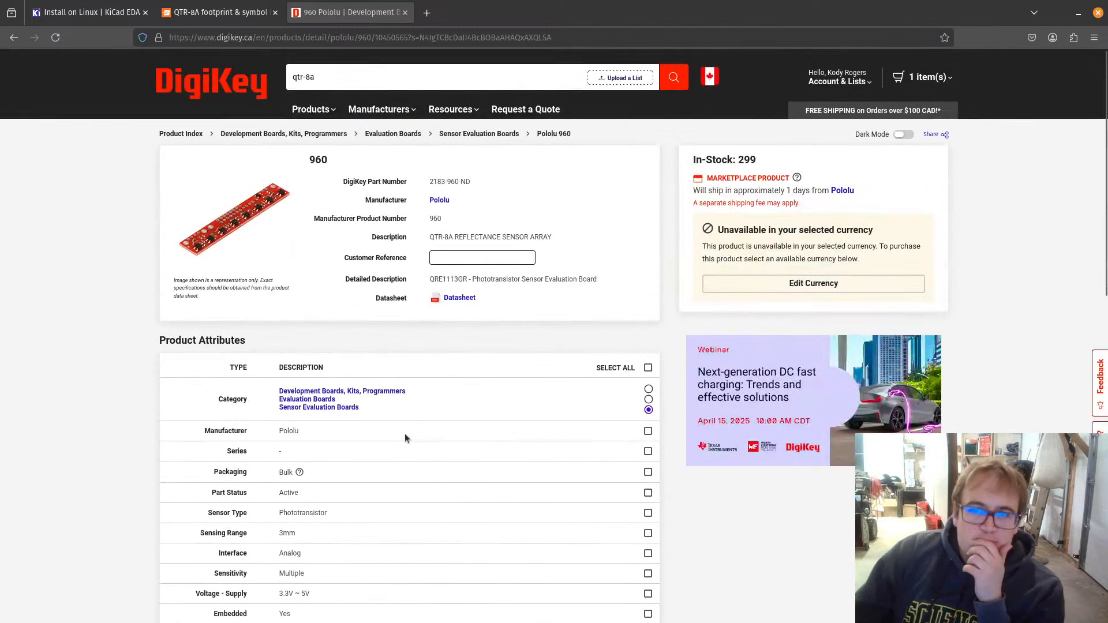
pyautogui.scroll(-4, 479, 432)
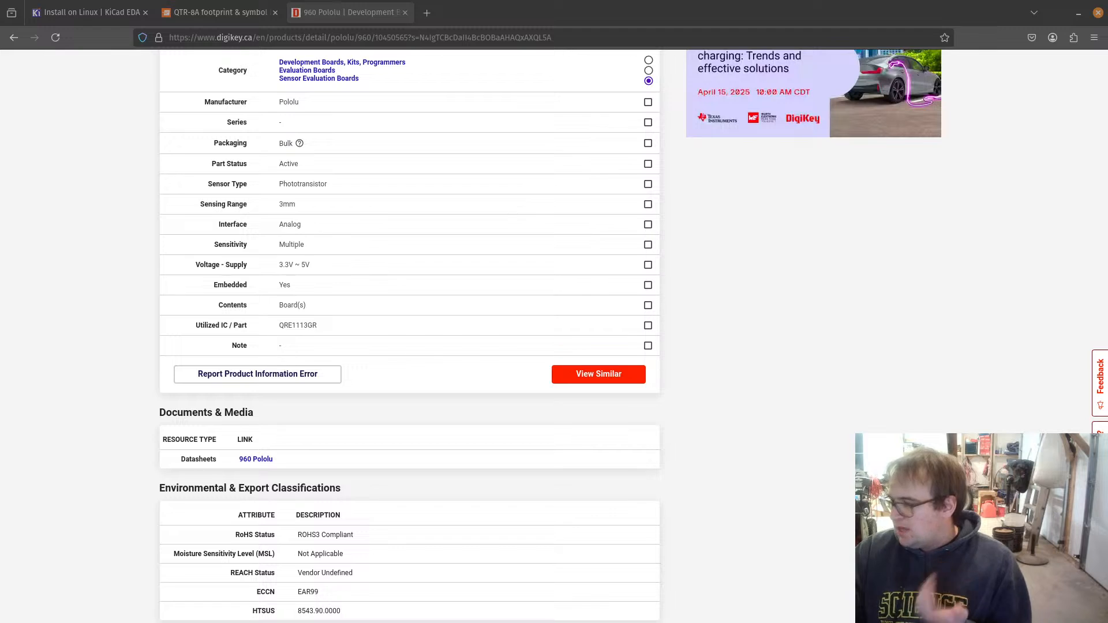
# Step: Close the SnapMagic and DigiKey tabs, minimize Firefox and close the file manager window to return to KiCad
pyautogui.click(275, 13)
pyautogui.click(275, 13)
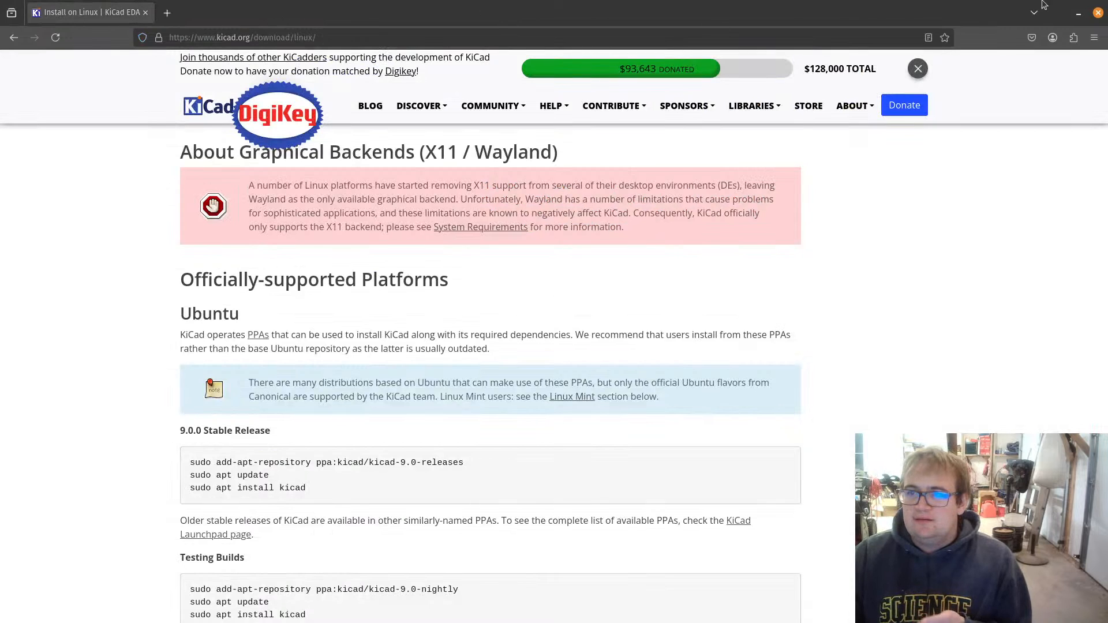
pyautogui.click(1077, 12)
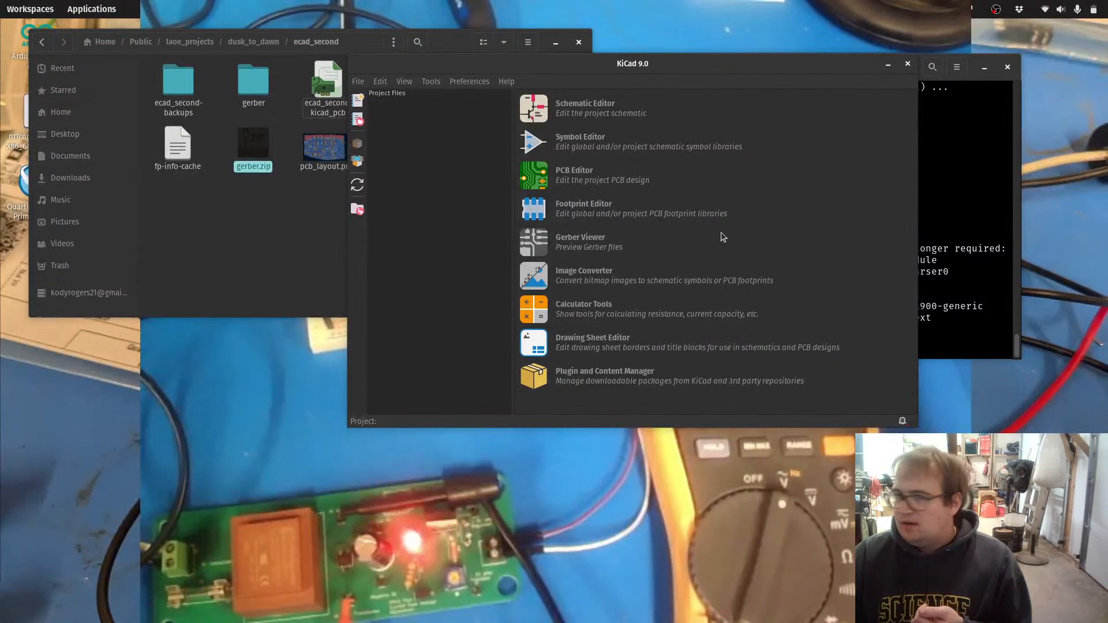
pyautogui.click(579, 41)
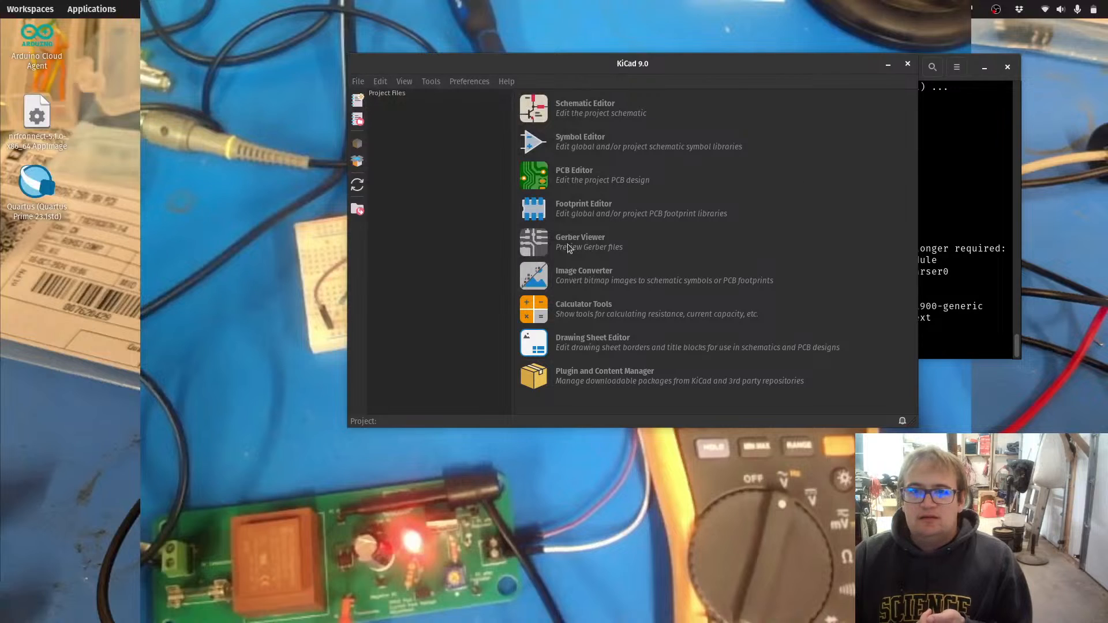
# Step: Create a new project named example in its own folder inside the home directory's Public folder
pyautogui.click(534, 107)
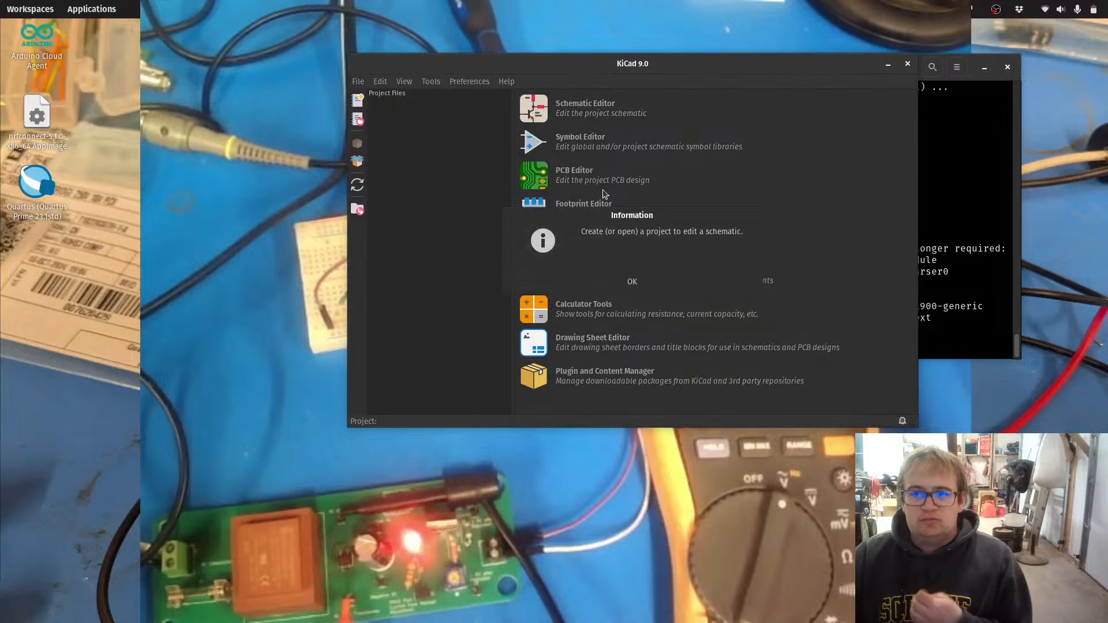
pyautogui.click(661, 288)
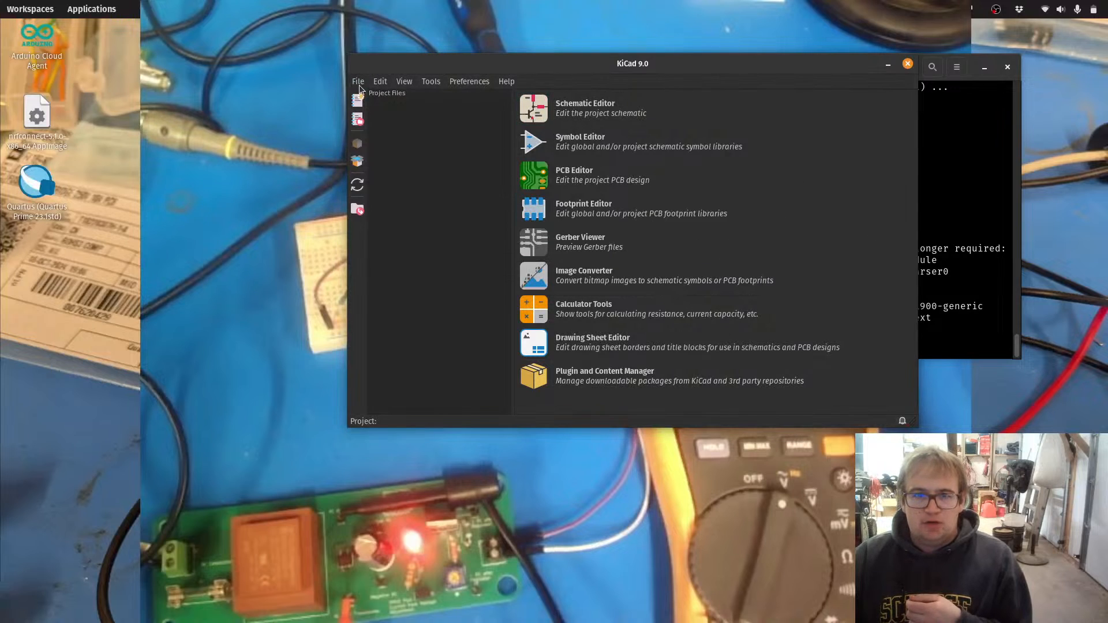
pyautogui.click(358, 84)
pyautogui.click(385, 96)
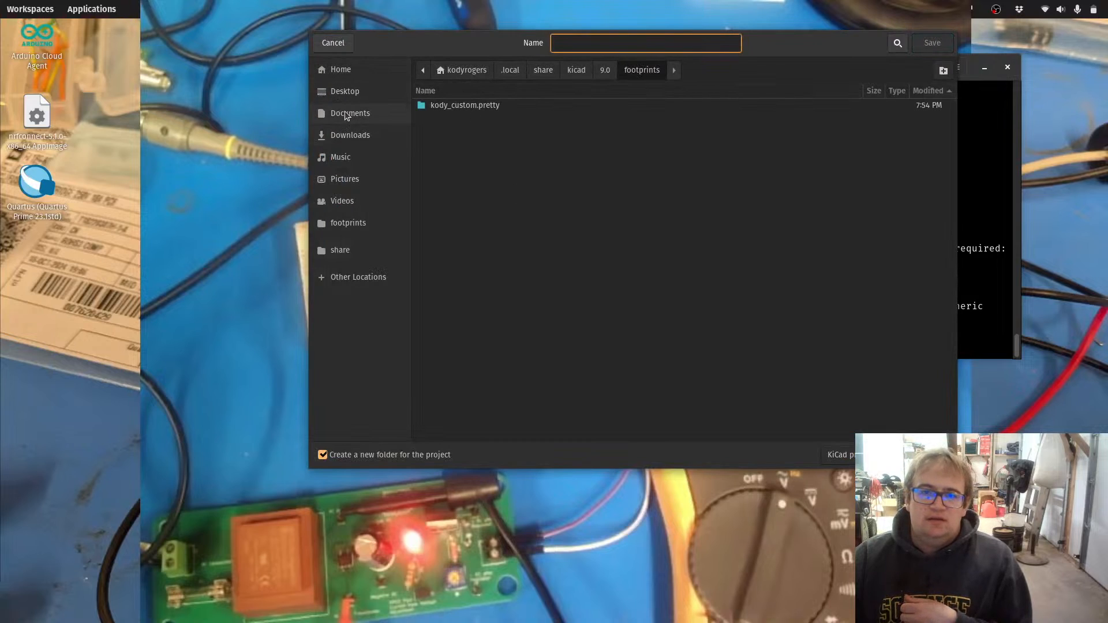
pyautogui.click(360, 72)
pyautogui.doubleClick(459, 151)
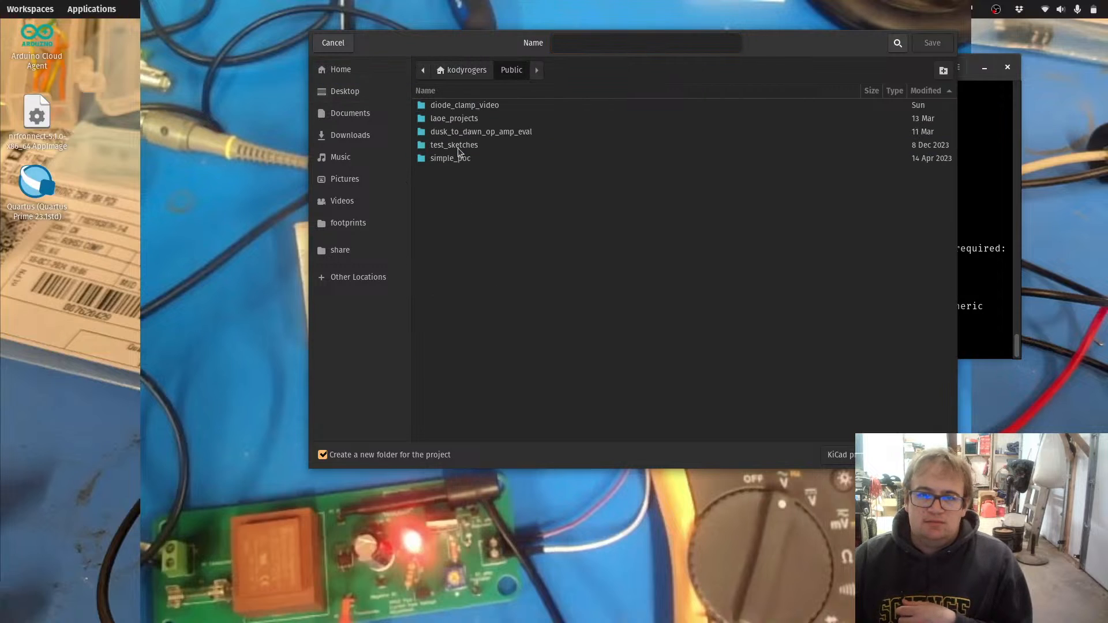
pyautogui.click(583, 45)
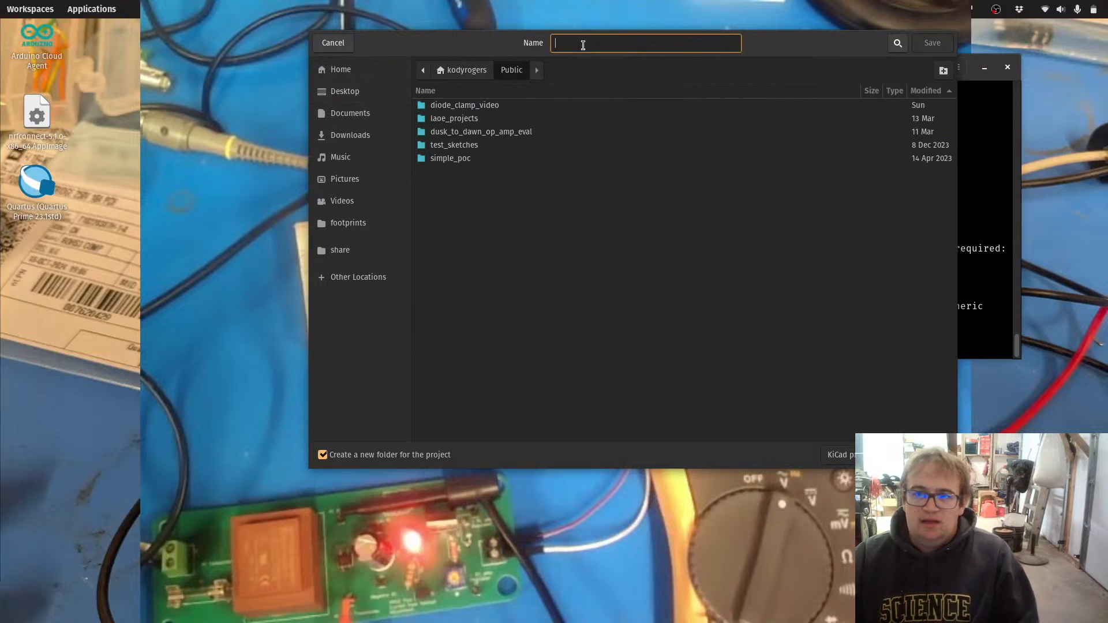
pyautogui.write('example')
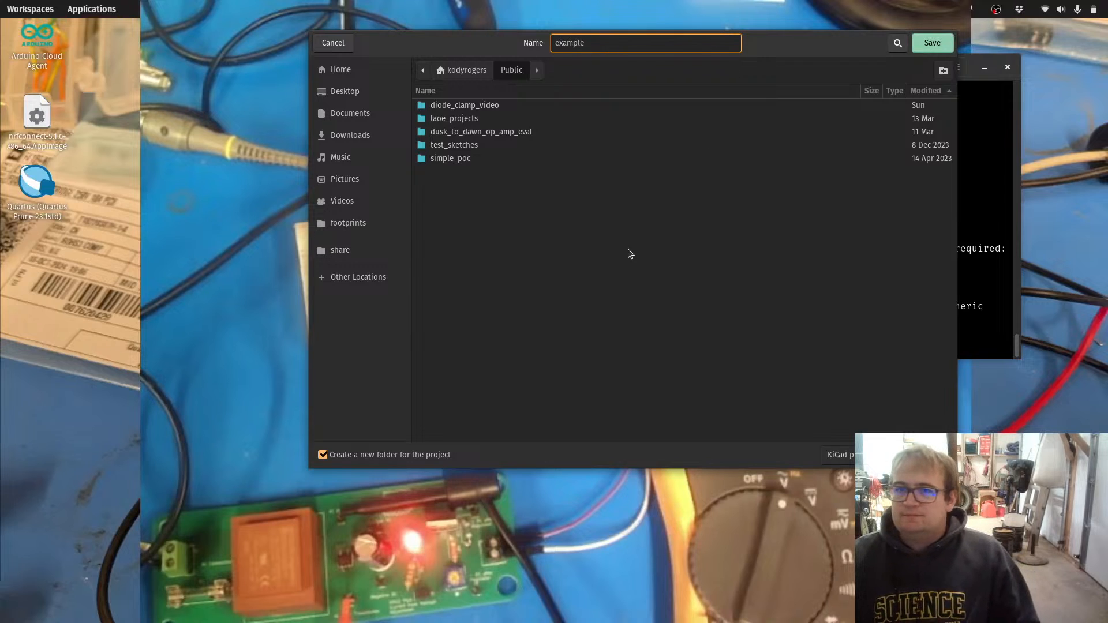
pyautogui.click(930, 43)
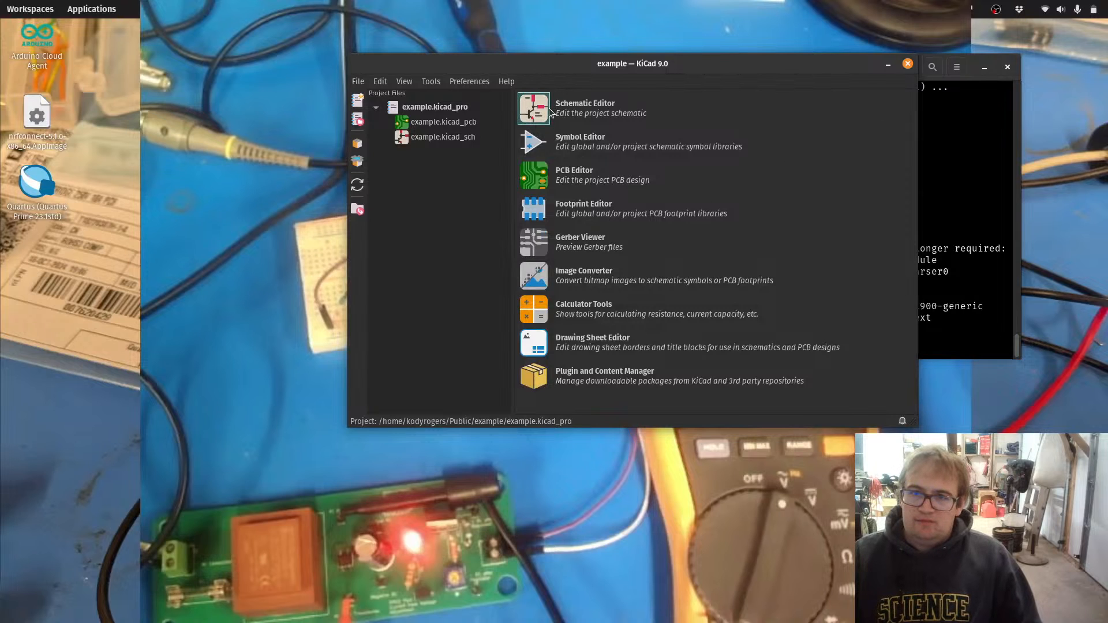
# Step: Open the example project's empty schematic sheet in the Schematic Editor
pyautogui.click(550, 111)
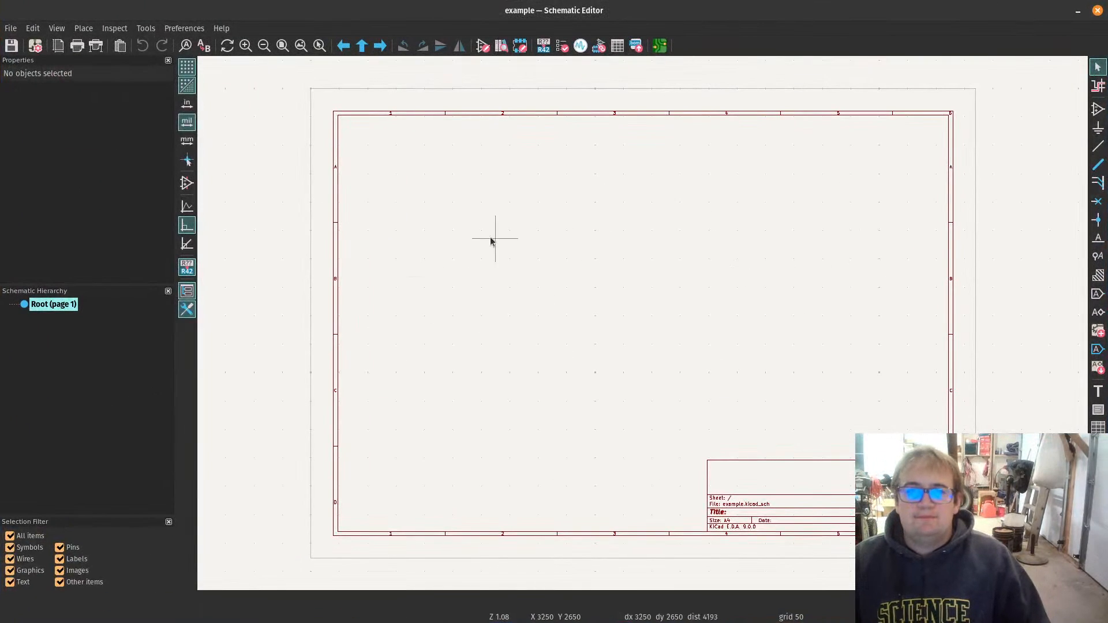
pyautogui.scroll(-4, 645, 328)
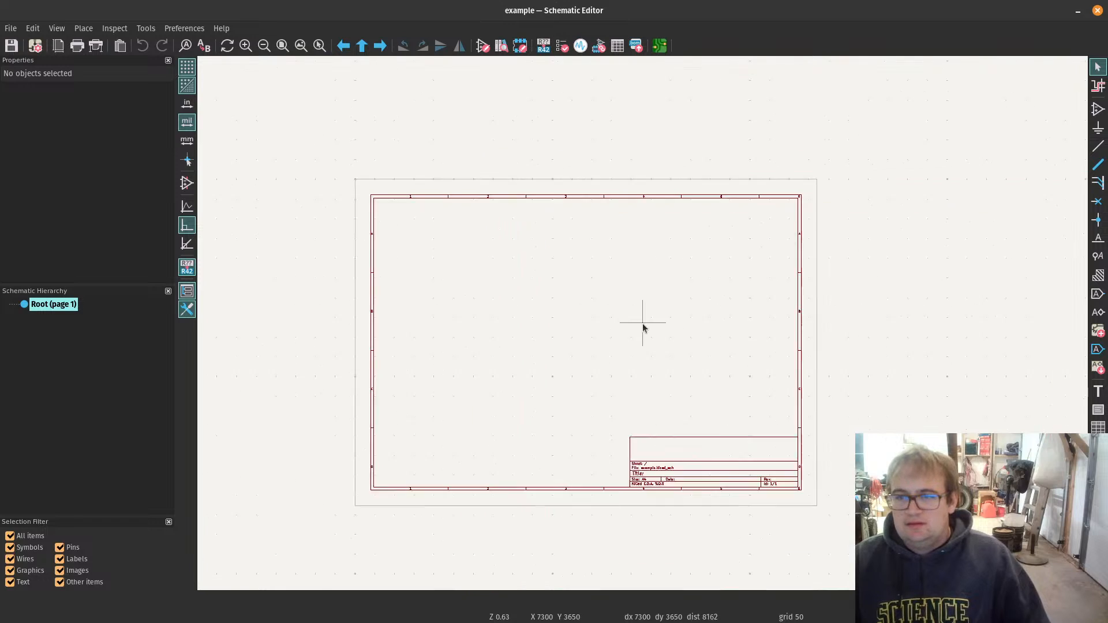
pyautogui.scroll(2, 643, 324)
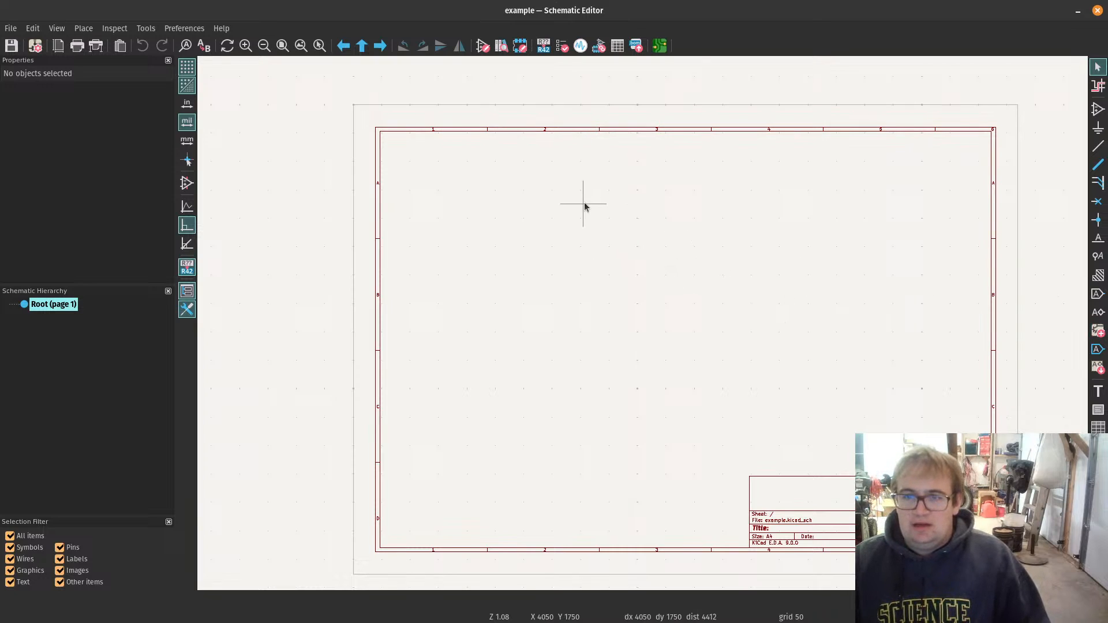
# Step: Add a resistor symbol (R) to the upper part of the sheet, rotated to lie horizontally
pyautogui.press('a')
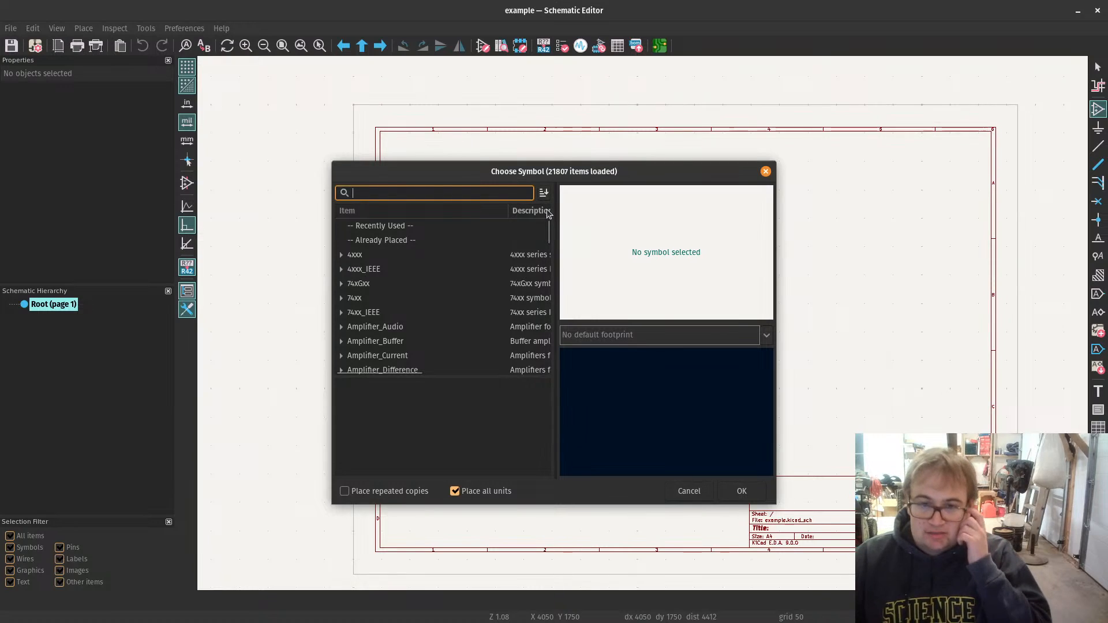
pyautogui.write('r')
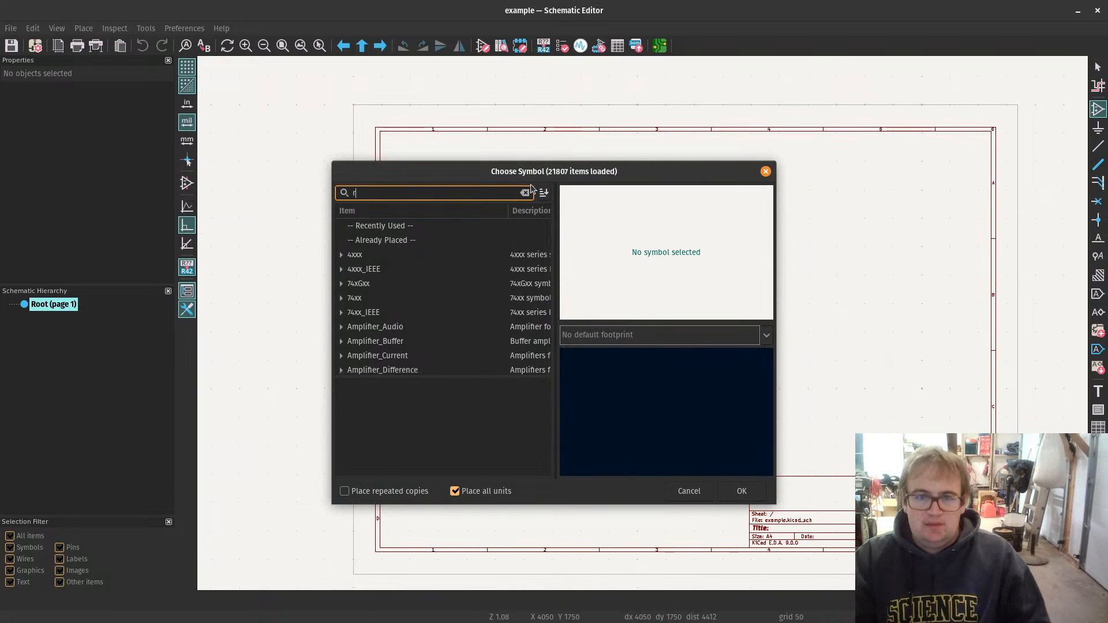
pyautogui.click(741, 491)
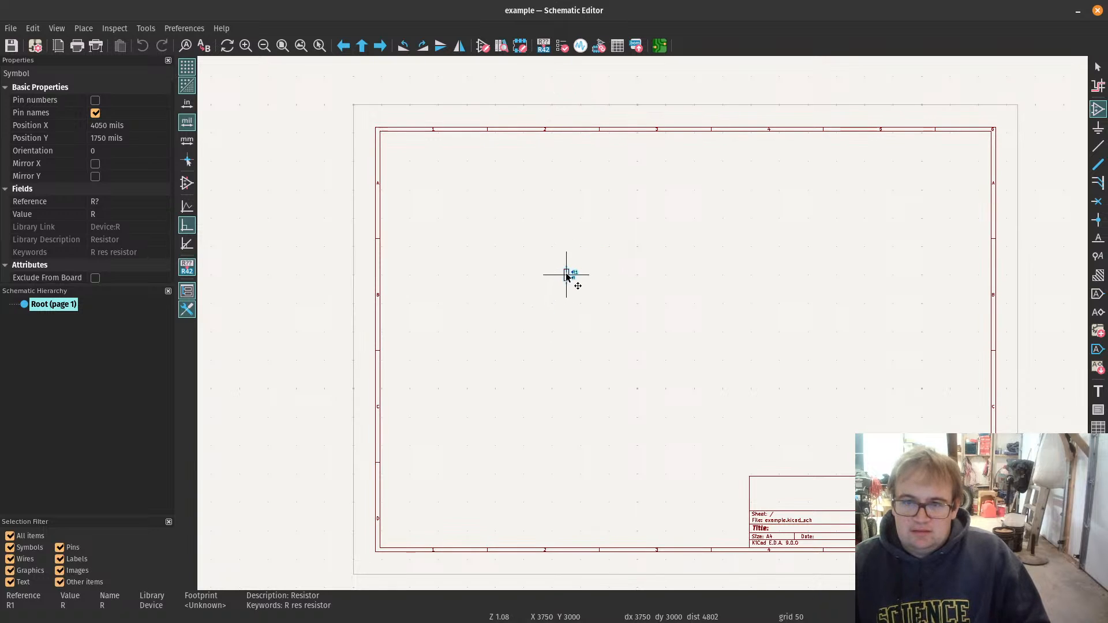
pyautogui.scroll(5, 568, 279)
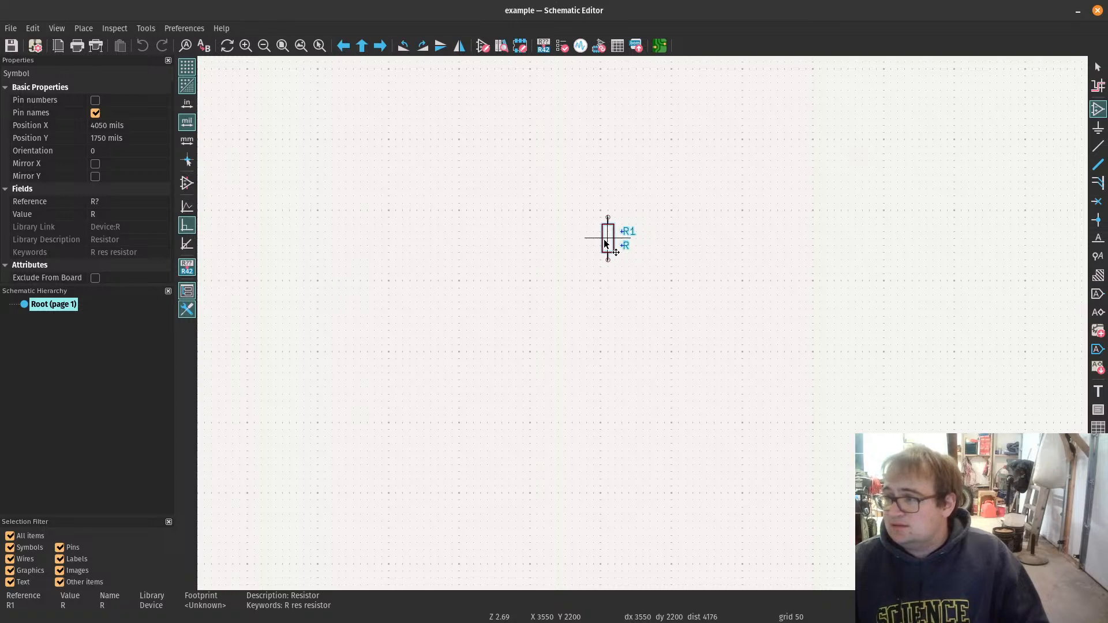
pyautogui.press('r')
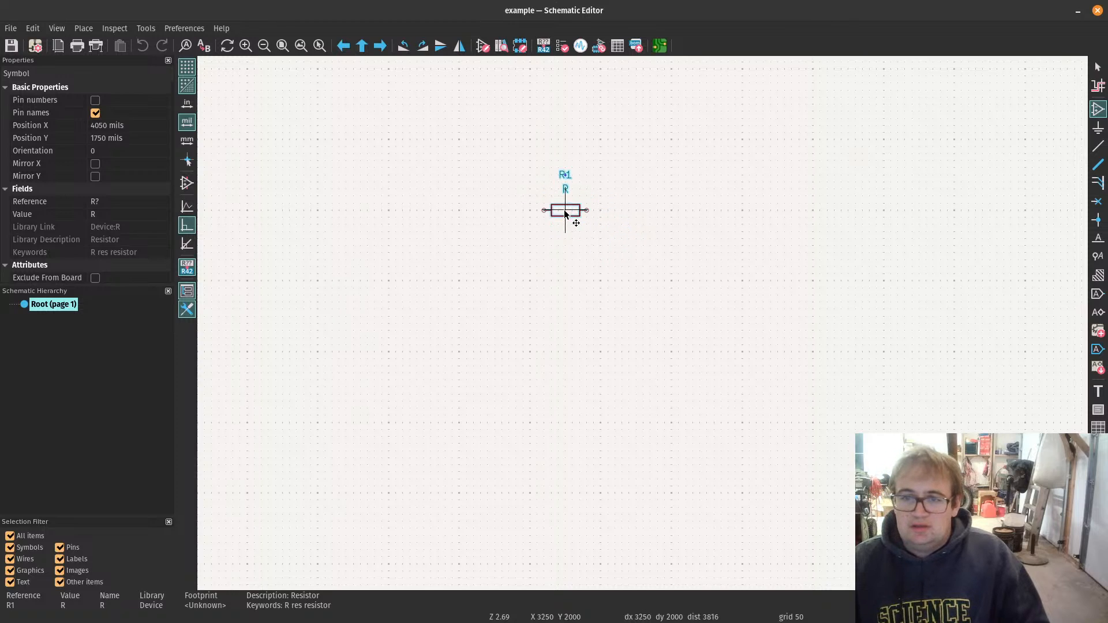
pyautogui.click(539, 210)
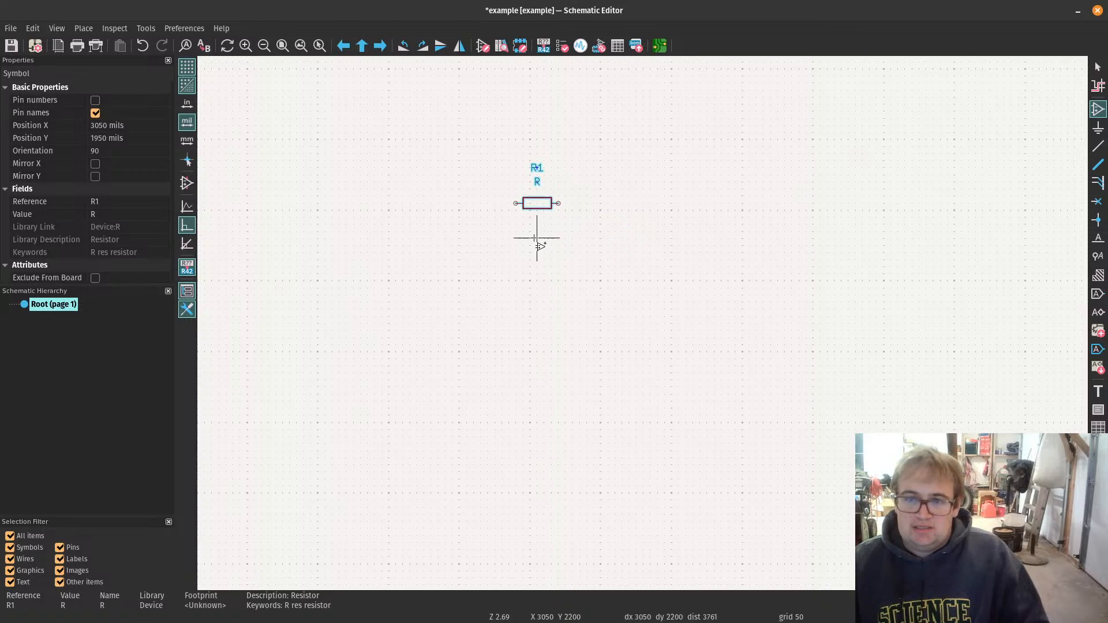
# Step: Add an LED symbol rotated 180 degrees, with its anode pin touching the resistor's right-hand pin
pyautogui.click(515, 268)
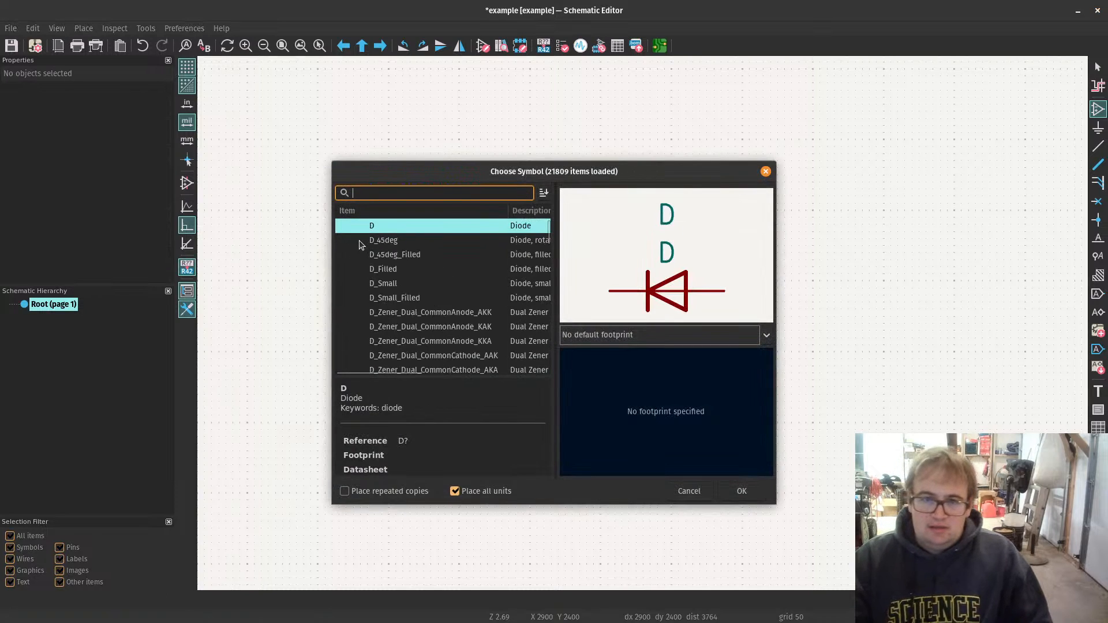
pyautogui.press('BackSpace')
pyautogui.write('led')
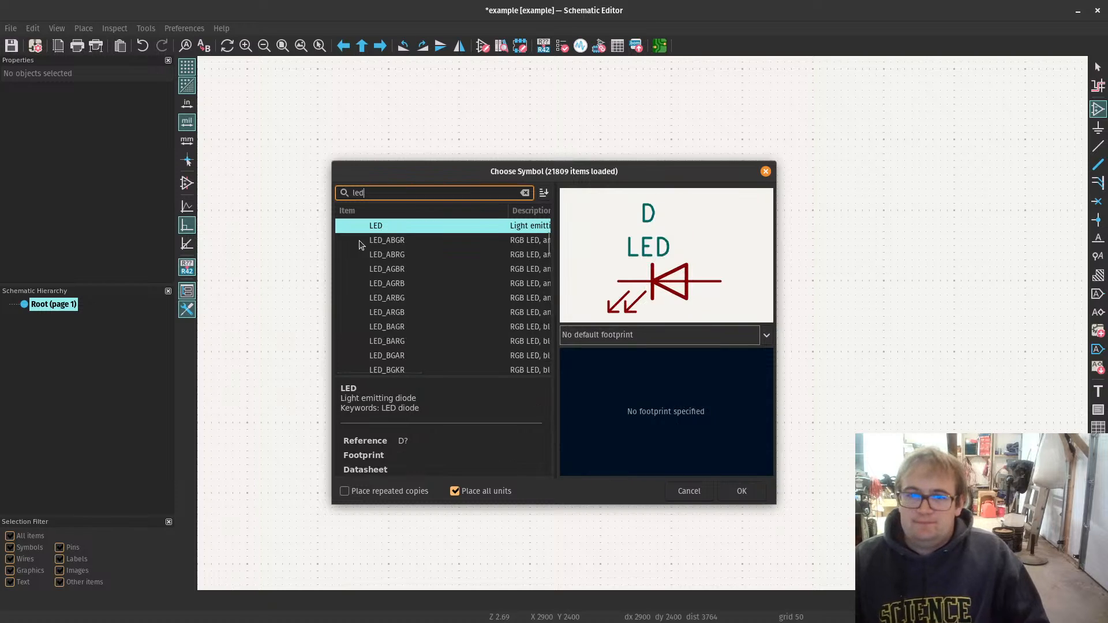
pyautogui.click(740, 491)
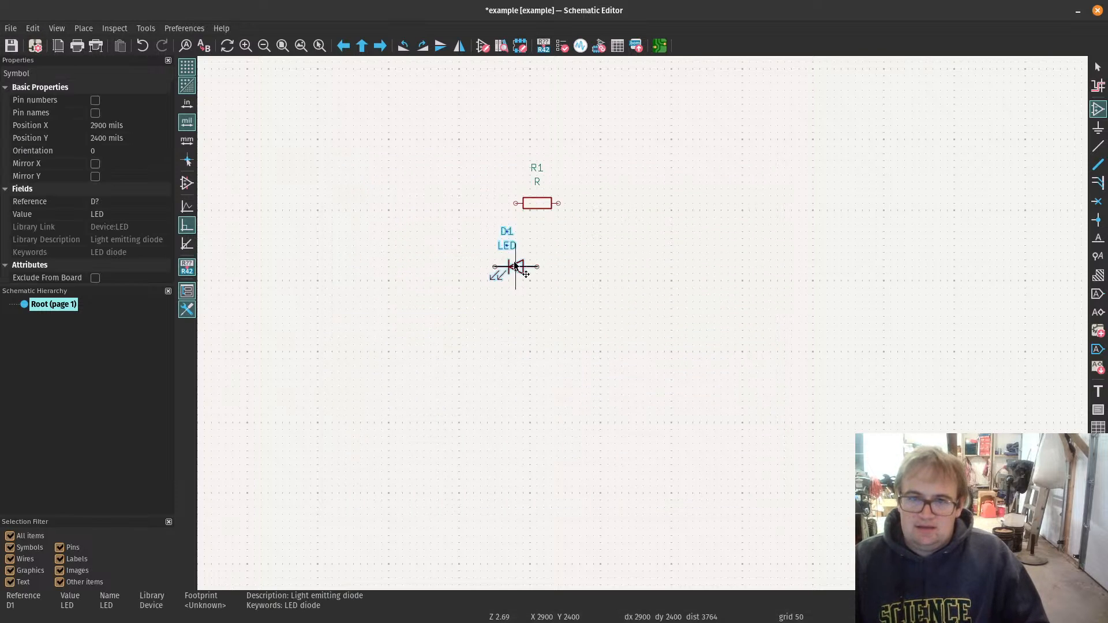
pyautogui.press('r')
pyautogui.press('r')
pyautogui.press('r')
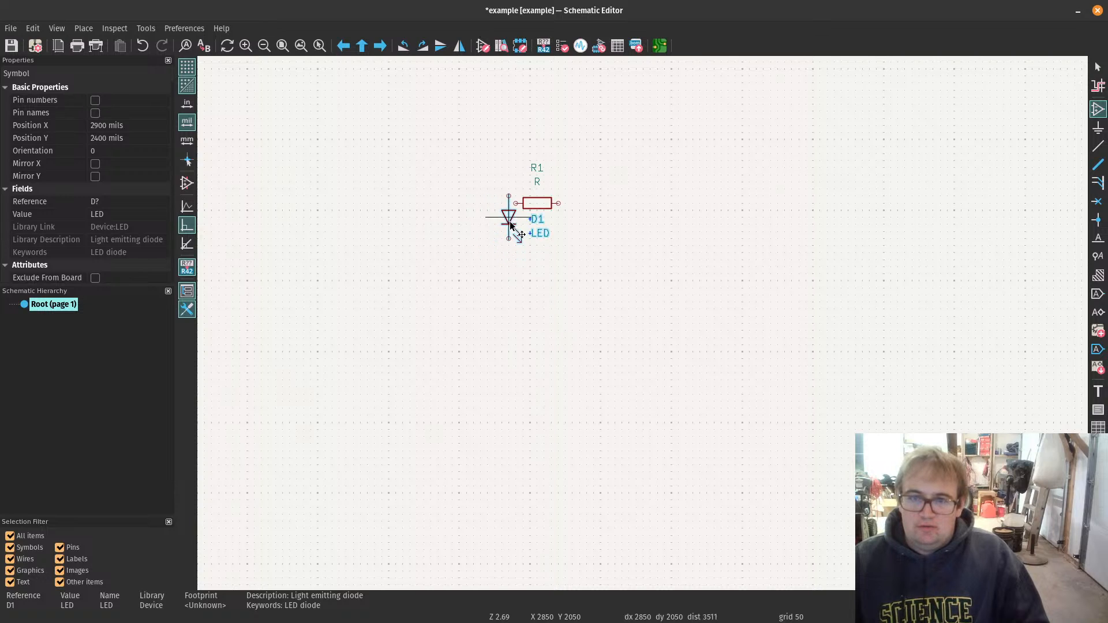
pyautogui.press('r')
pyautogui.press('r')
pyautogui.press('r')
pyautogui.press('r')
pyautogui.press('r')
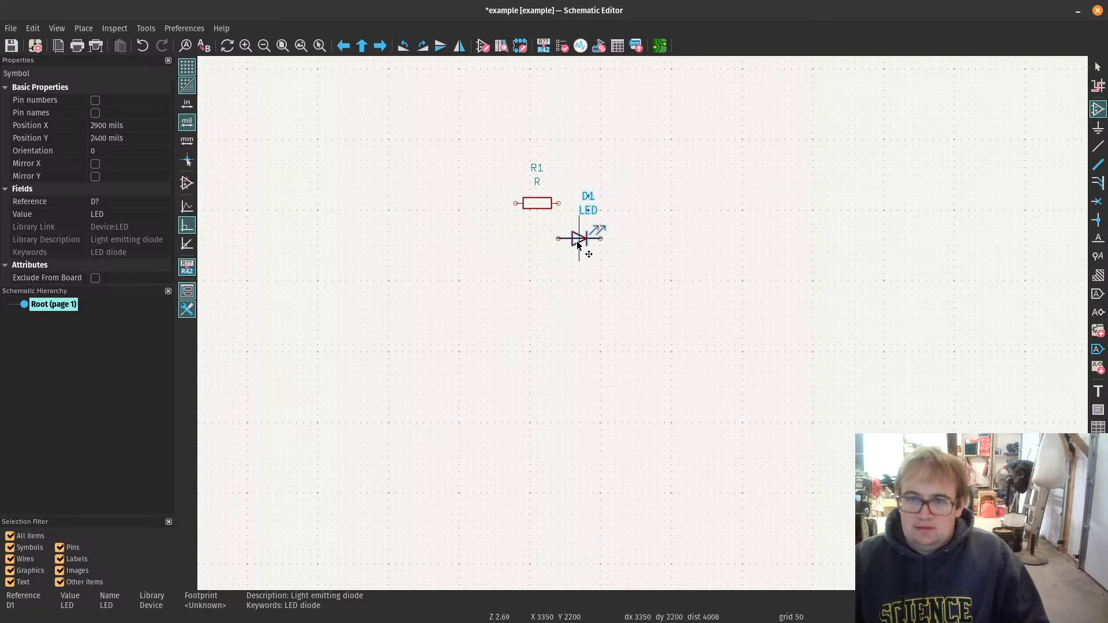
pyautogui.click(582, 207)
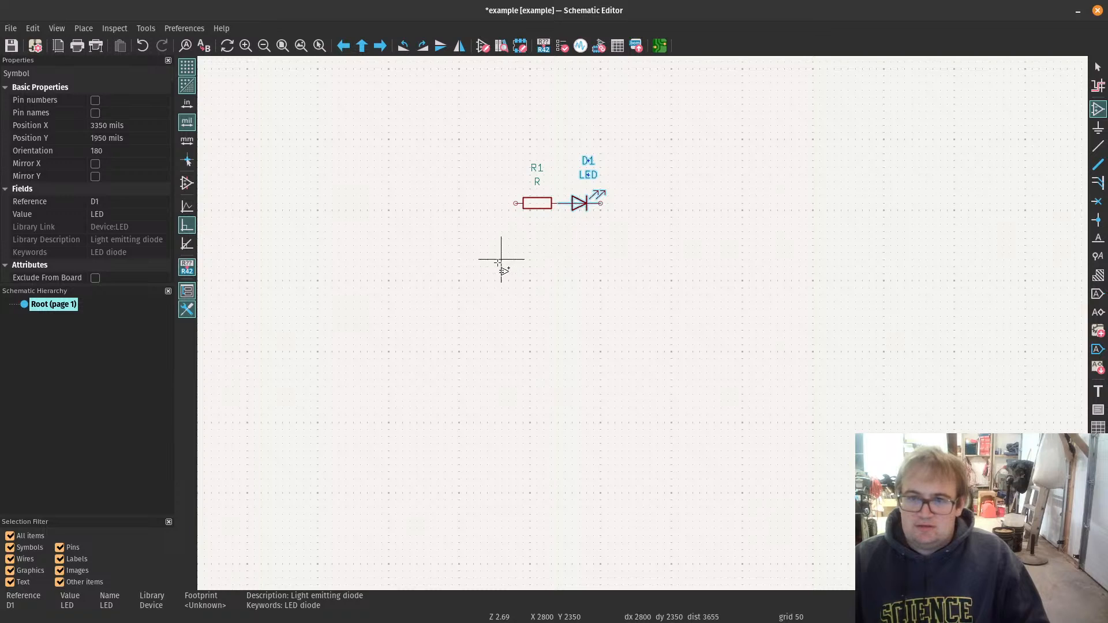
# Step: Place a Screw_Terminal_01x02 connector to the left of the resistor, rotated so its pins face the resistor
pyautogui.click(497, 267)
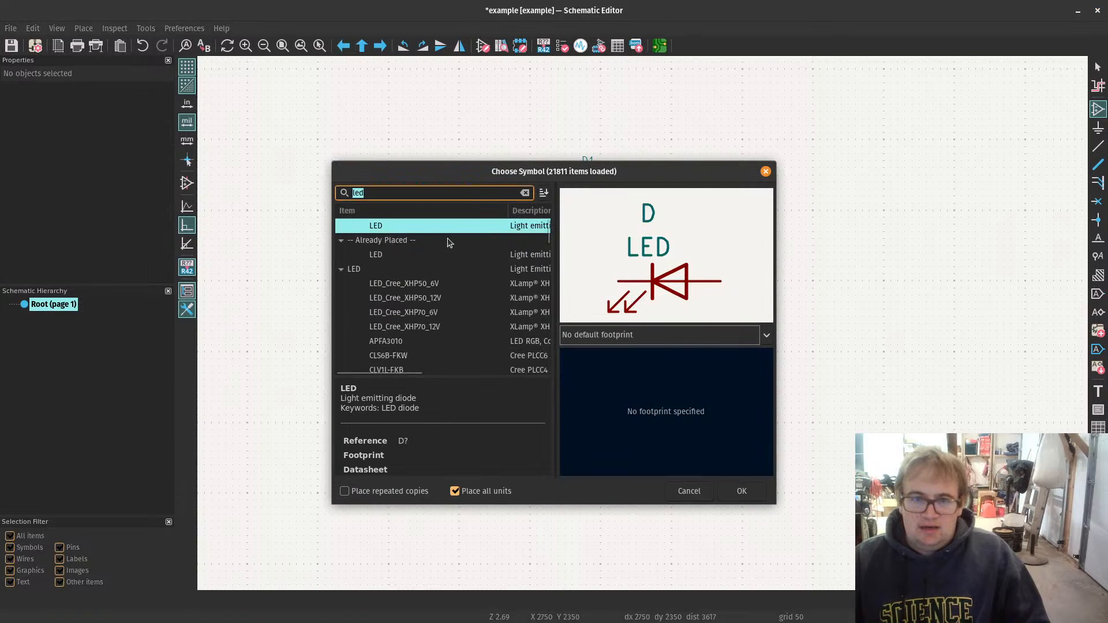
pyautogui.press('BackSpace')
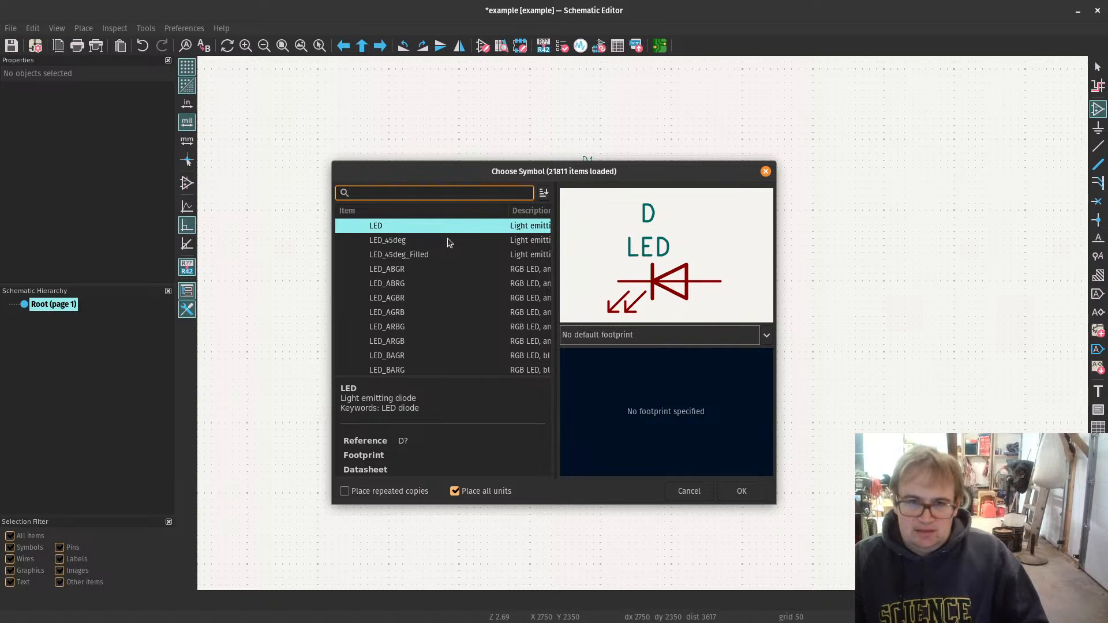
pyautogui.write('term')
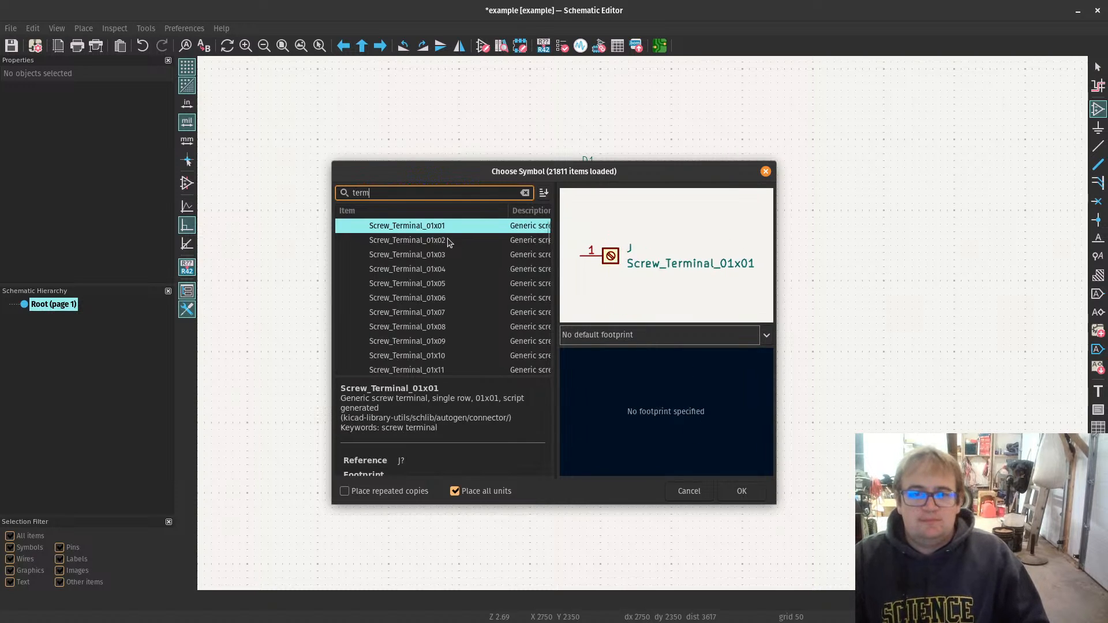
pyautogui.click(444, 241)
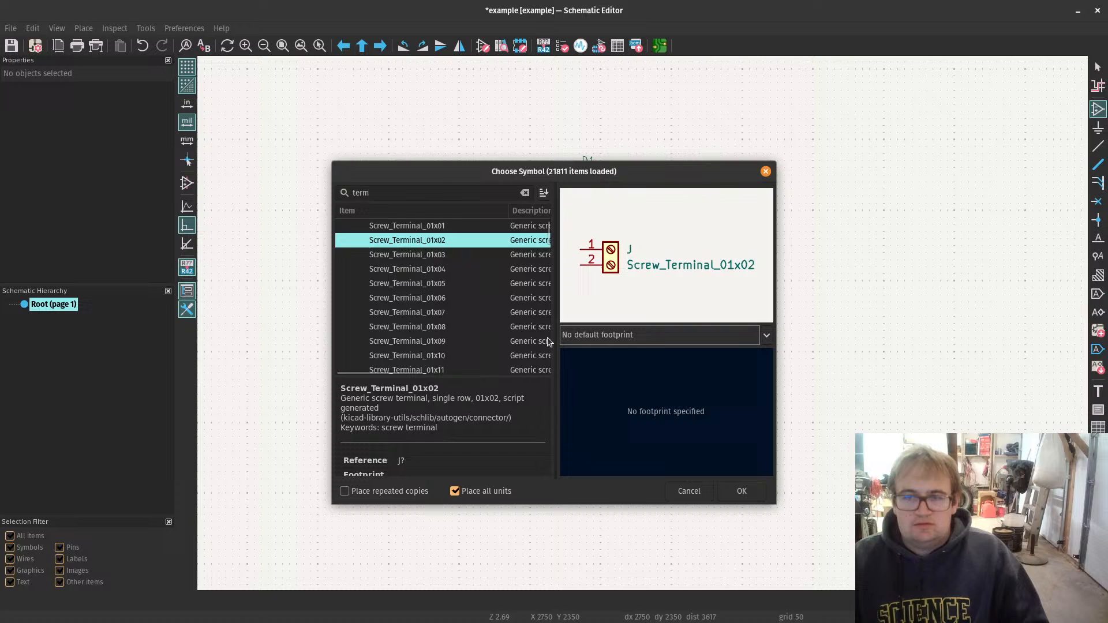
pyautogui.click(753, 497)
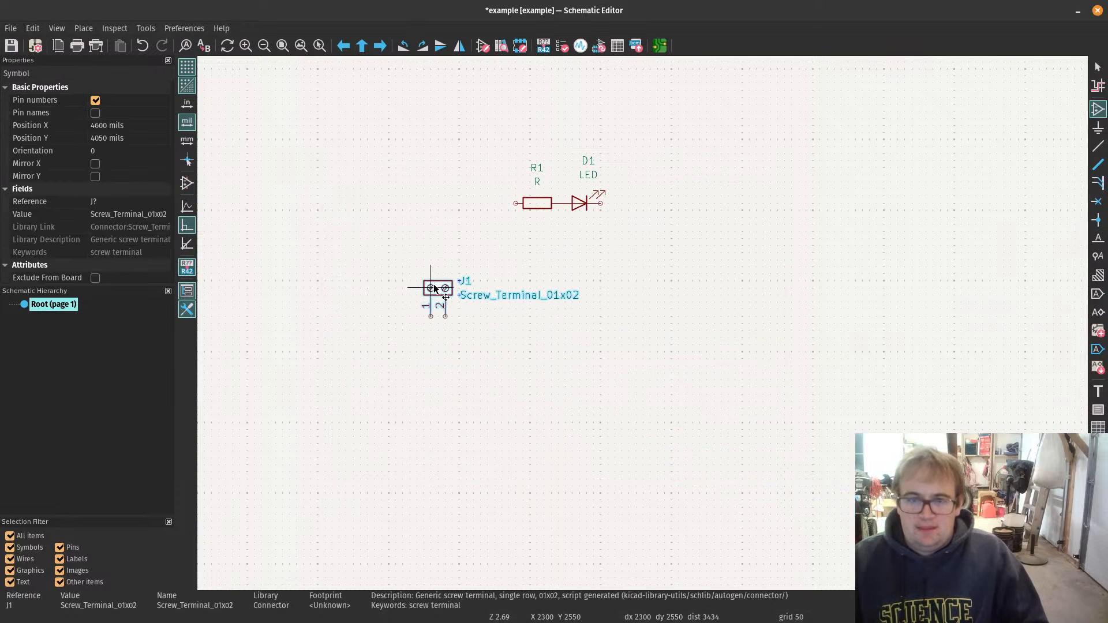
pyautogui.press('r')
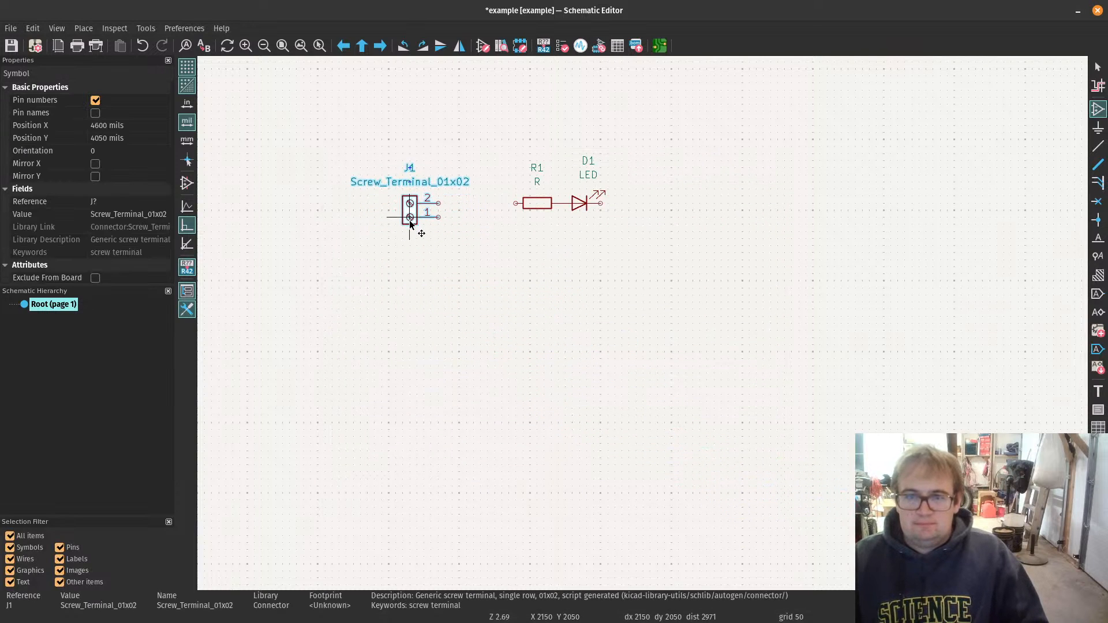
pyautogui.click(411, 224)
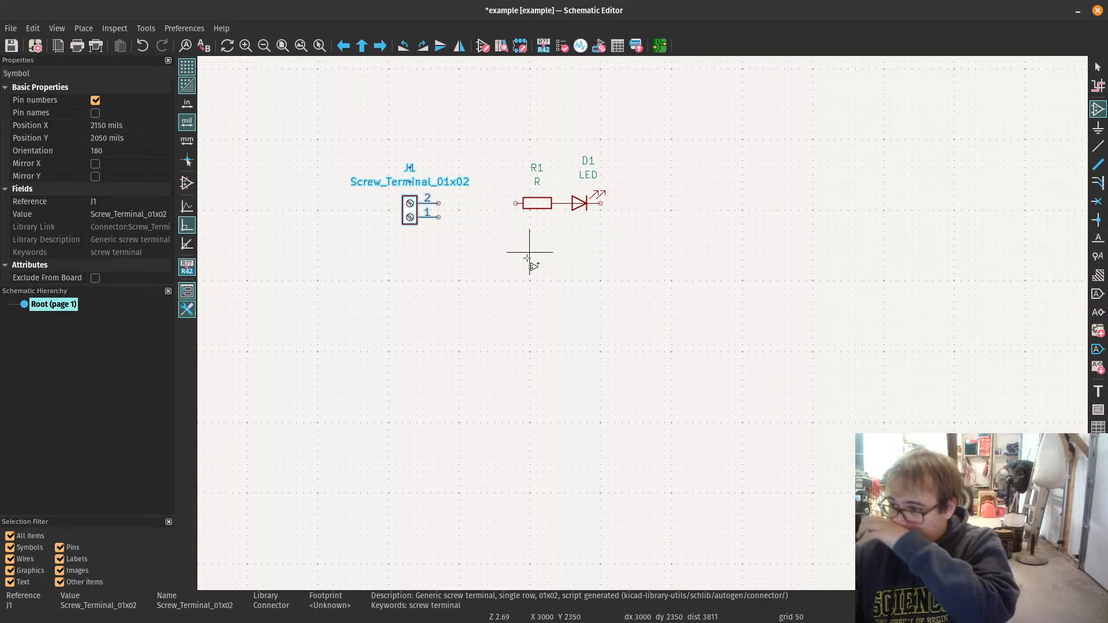
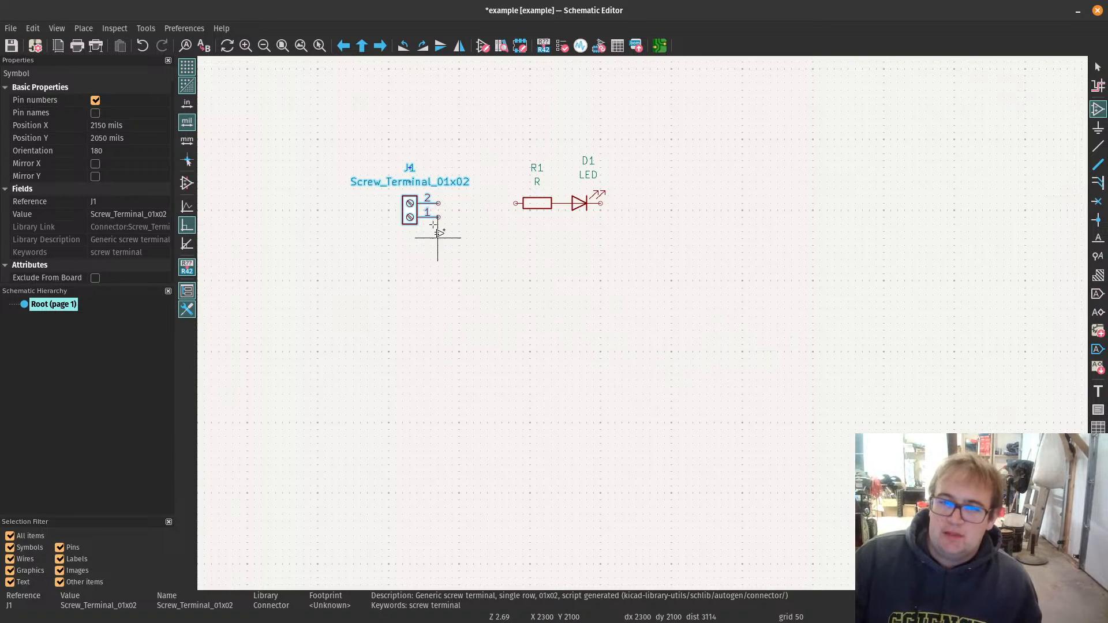
pyautogui.press('Escape')
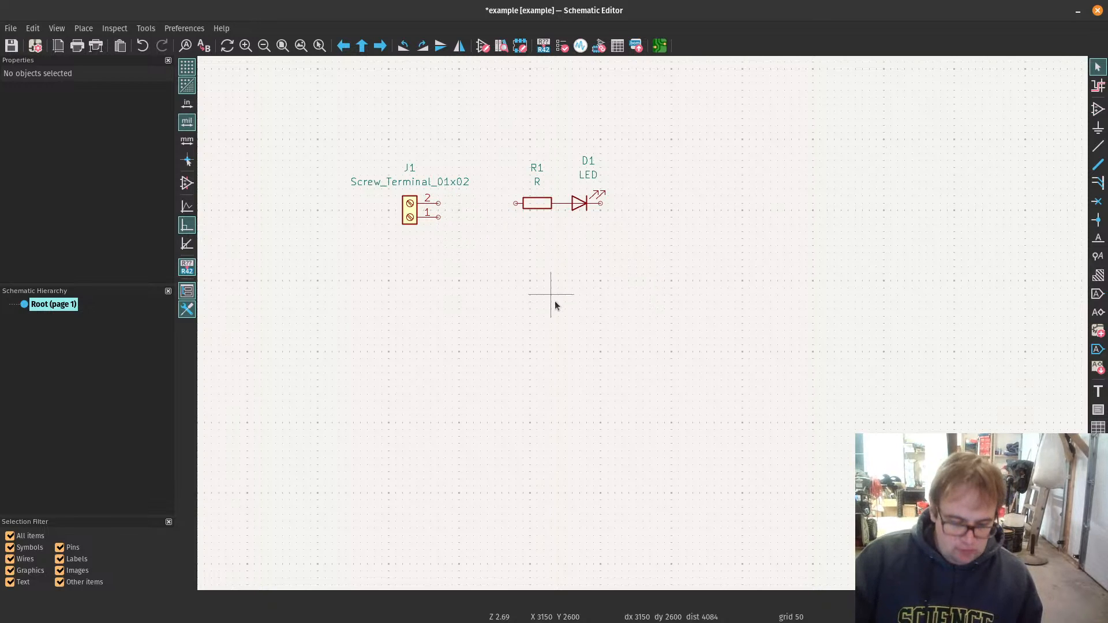
# Step: Add a GND power symbol to the sheet, directly below the resistor
pyautogui.press('a')
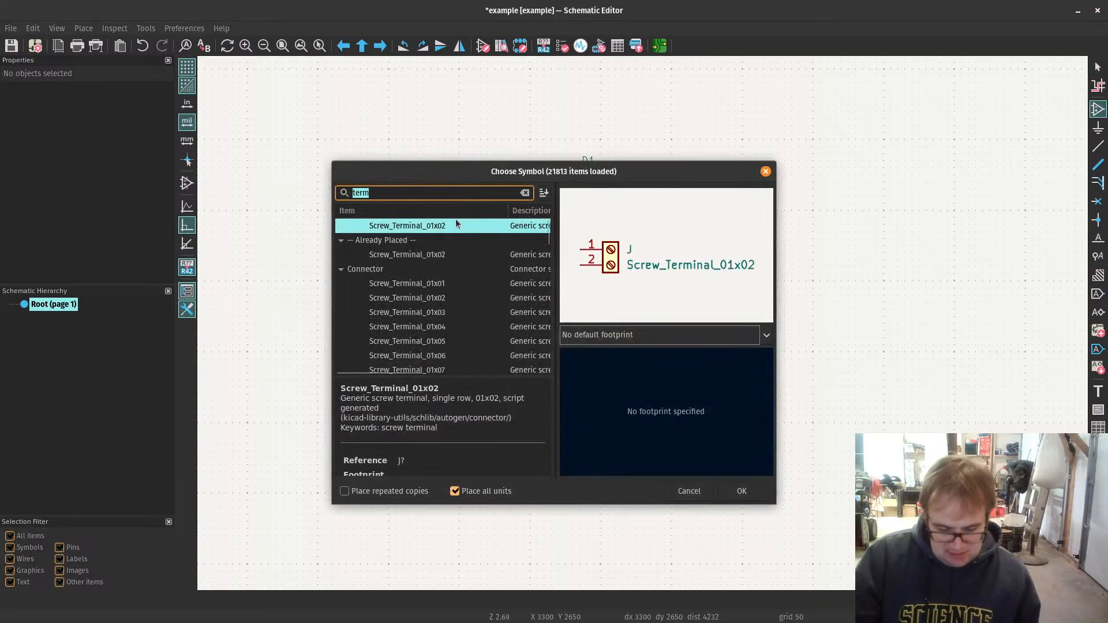
pyautogui.write('g')
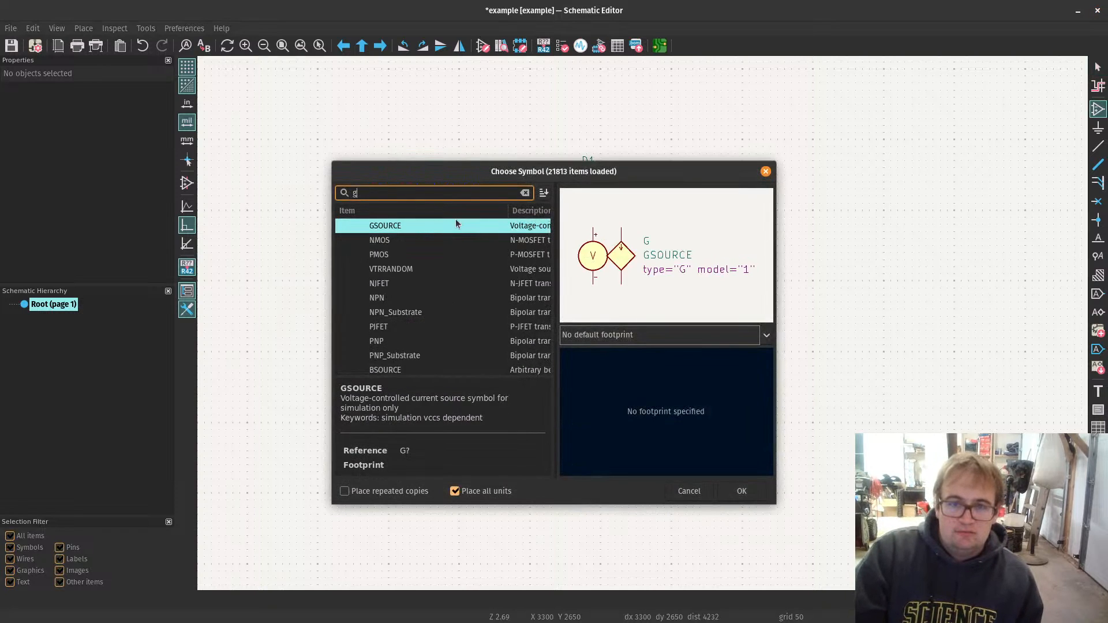
pyautogui.write('n')
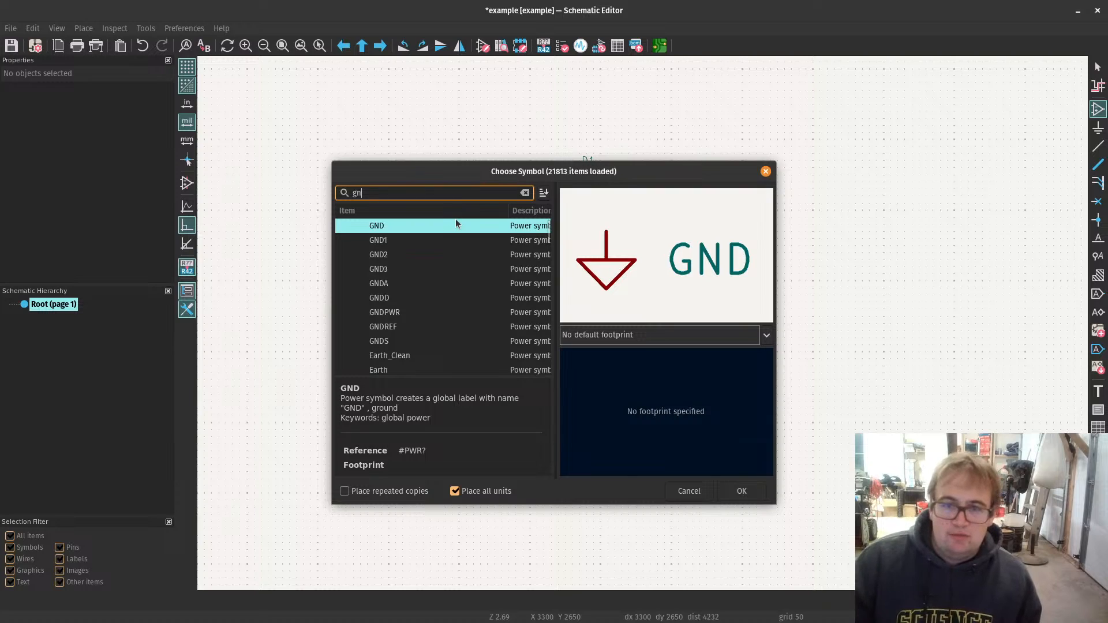
pyautogui.click(741, 491)
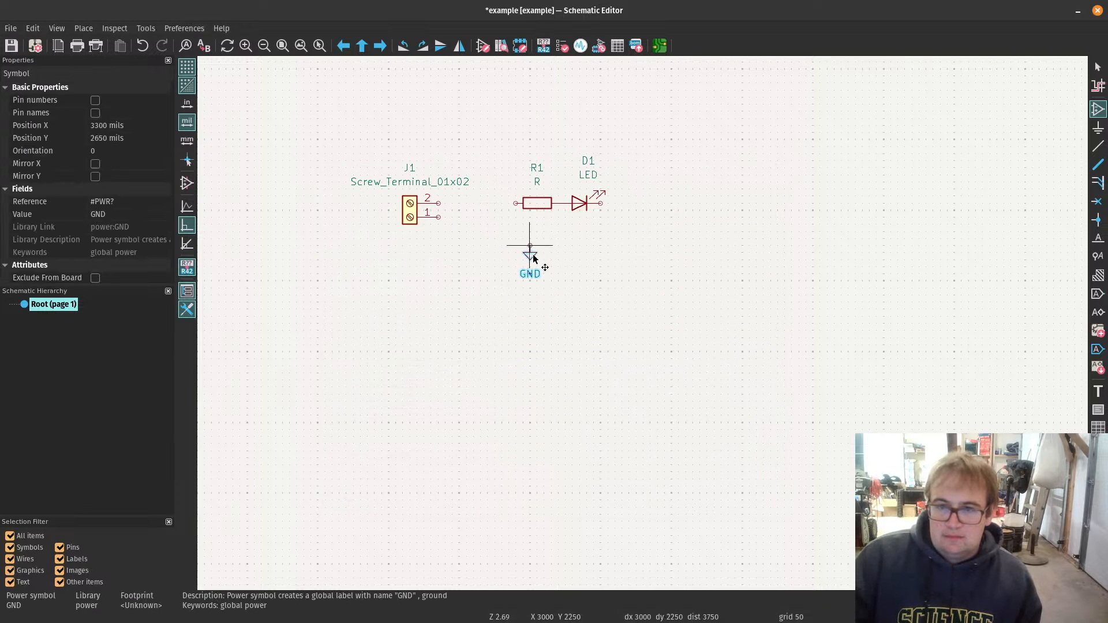
pyautogui.click(535, 267)
pyautogui.press('Escape')
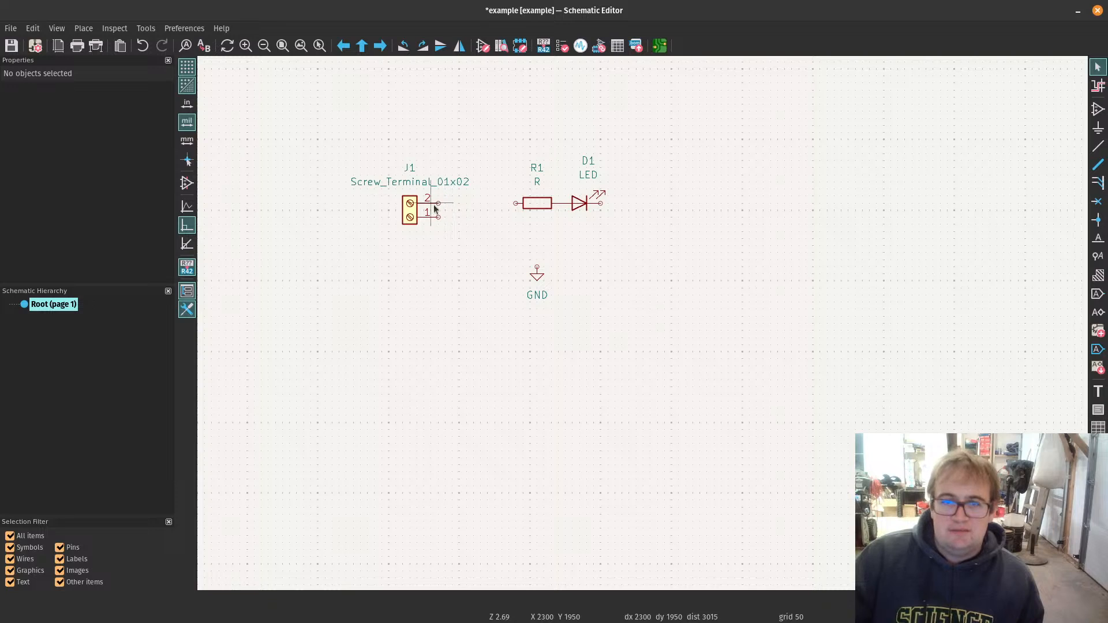
# Step: Wire the screw terminal's pin 2 to the resistor, and connect the LED's cathode and the terminal's pin 1 to the GND symbol
pyautogui.press('w')
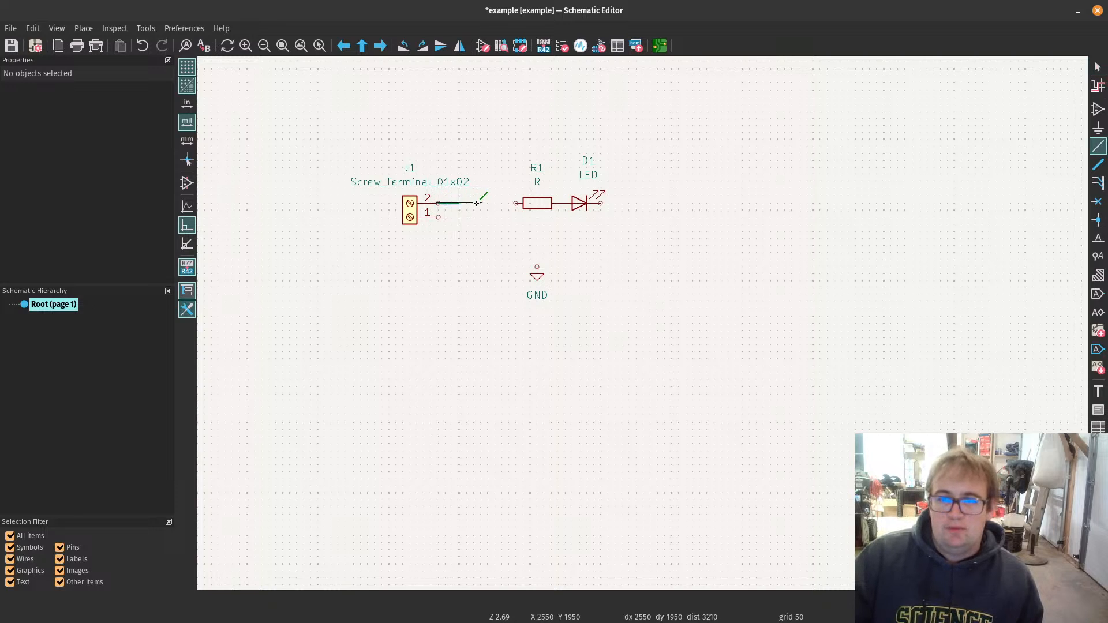
pyautogui.click(516, 203)
pyautogui.press('w')
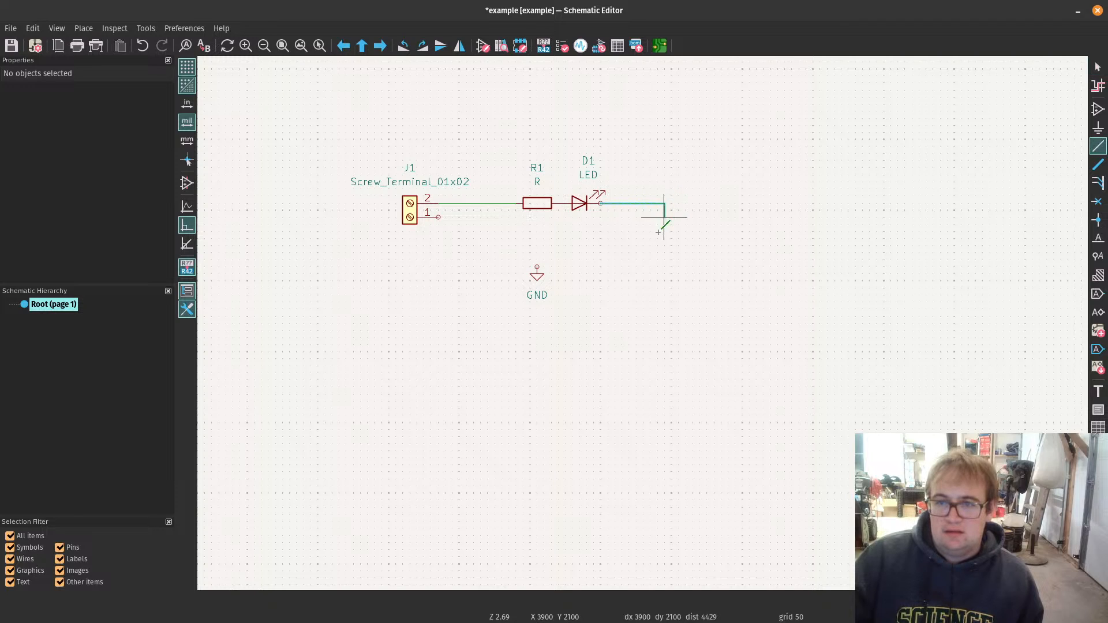
pyautogui.click(658, 266)
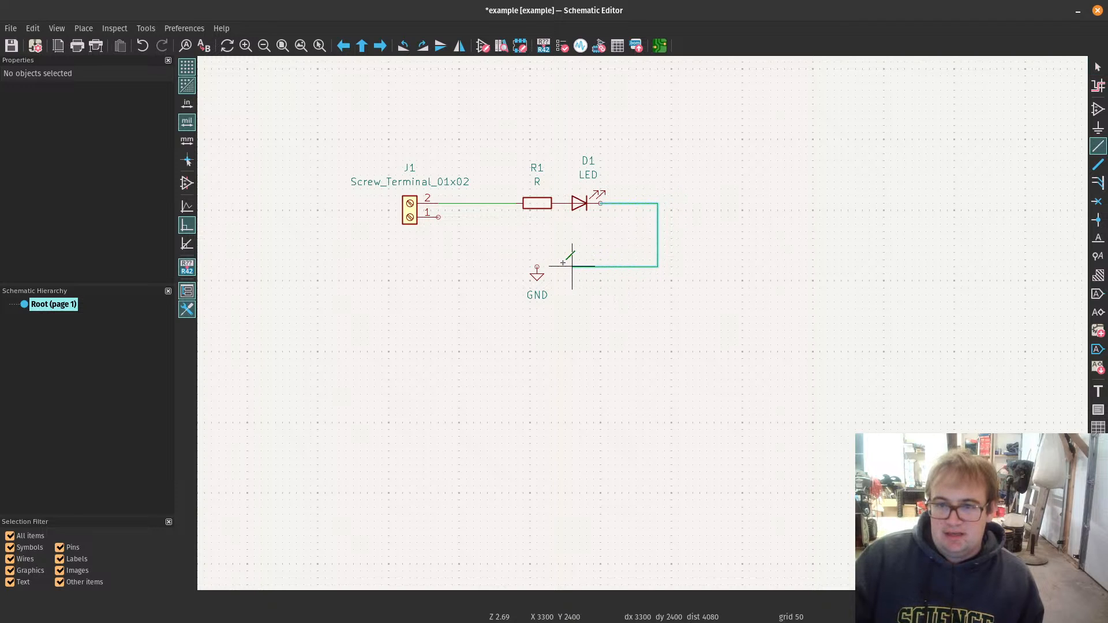
pyautogui.click(537, 266)
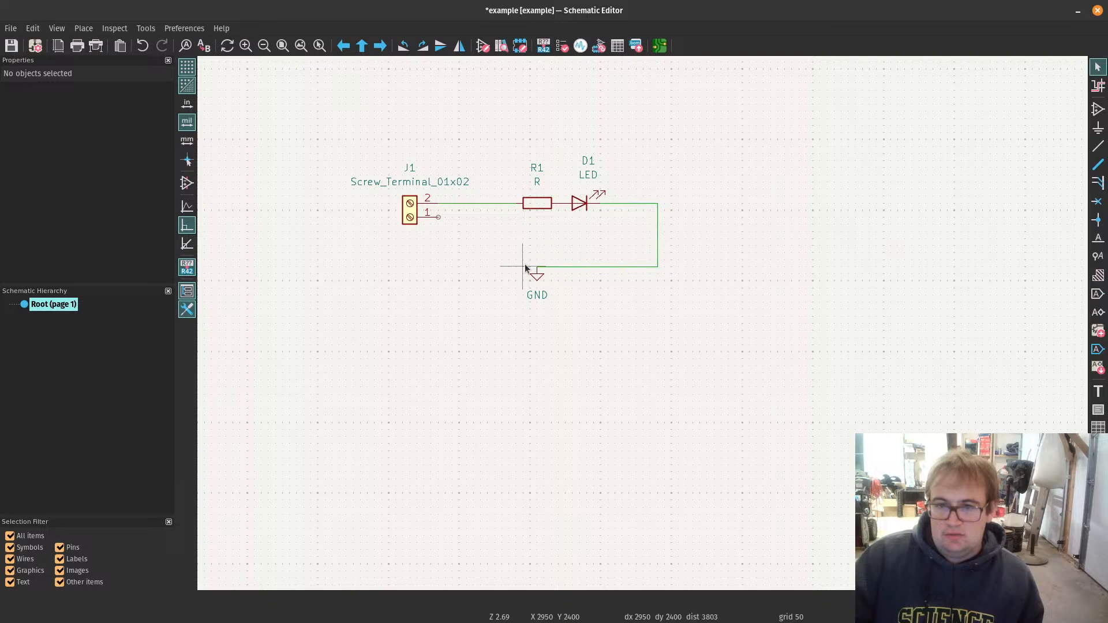
pyautogui.press('w')
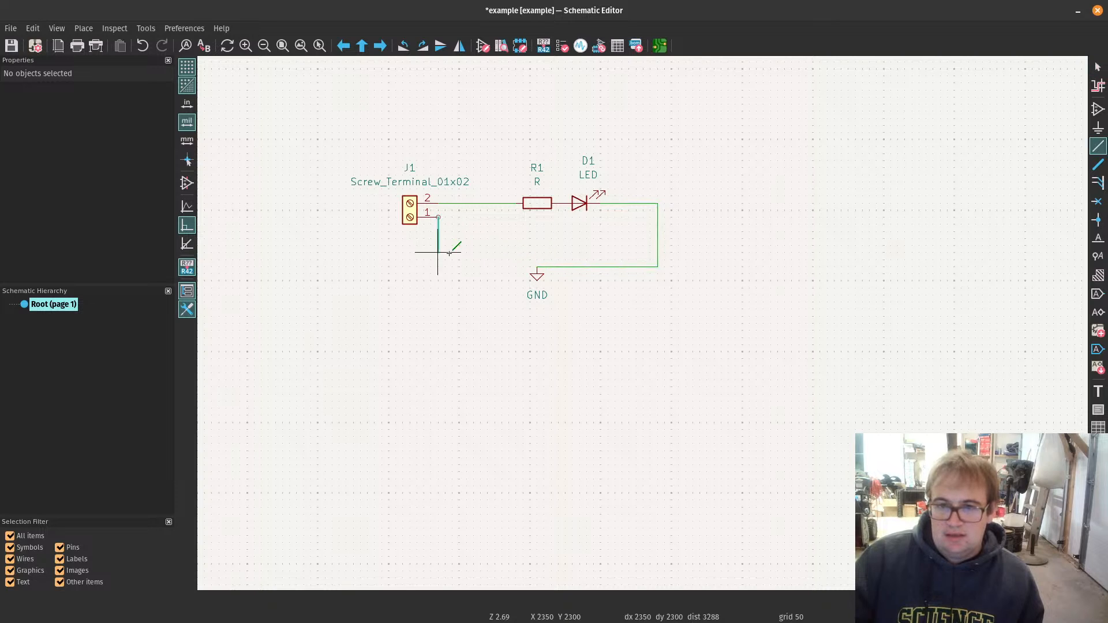
pyautogui.click(538, 265)
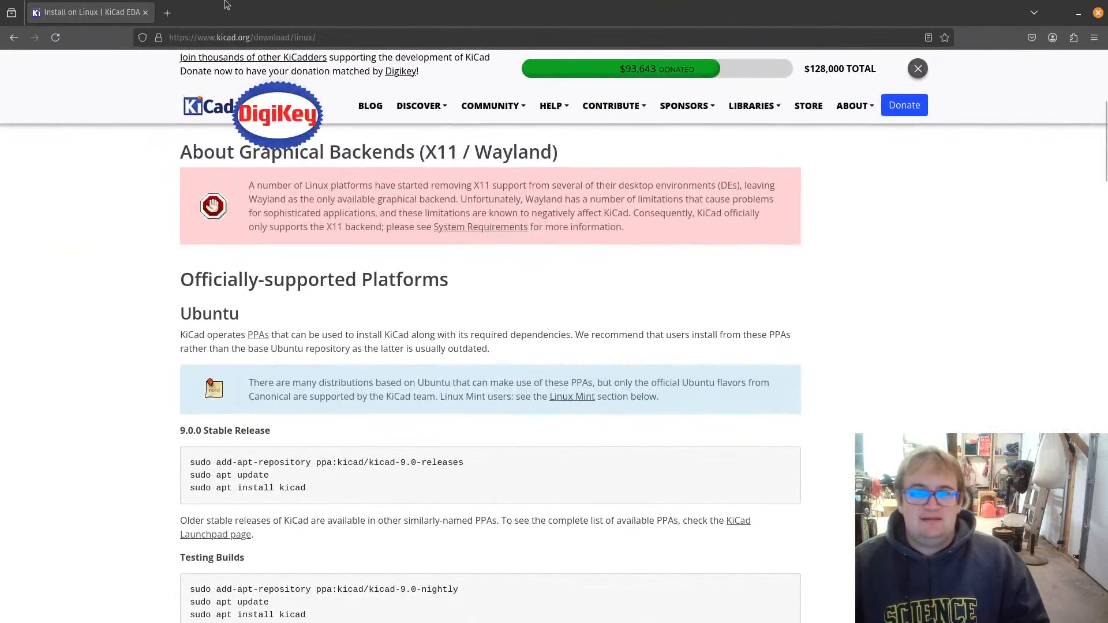
# Step: Switch to Firefox and open the DigiKey website in a new tab
pyautogui.click(175, 15)
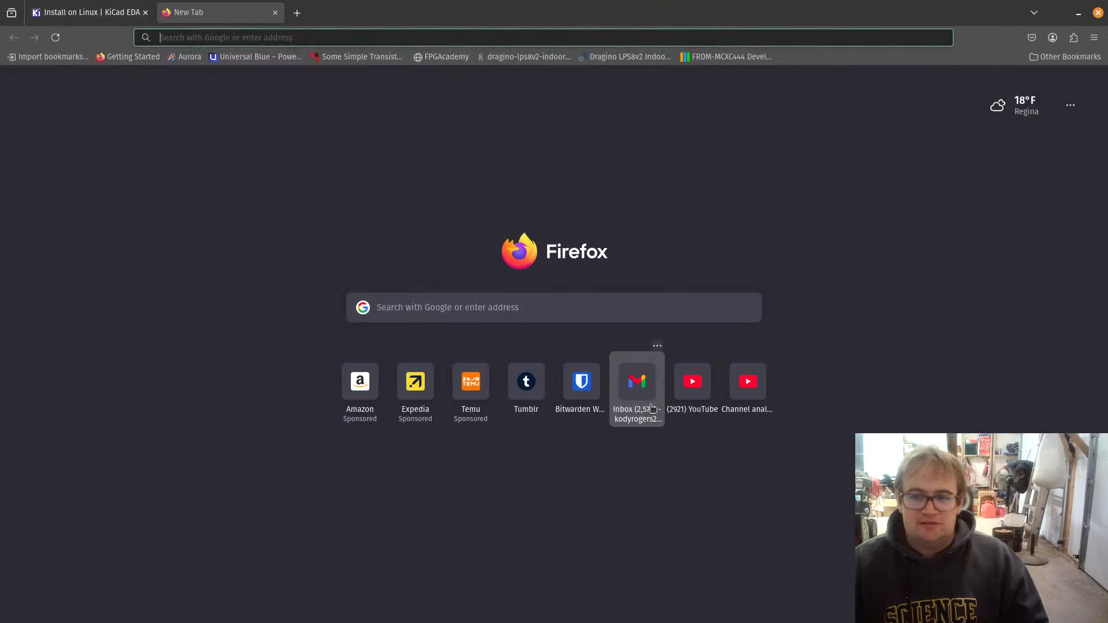
pyautogui.write('d')
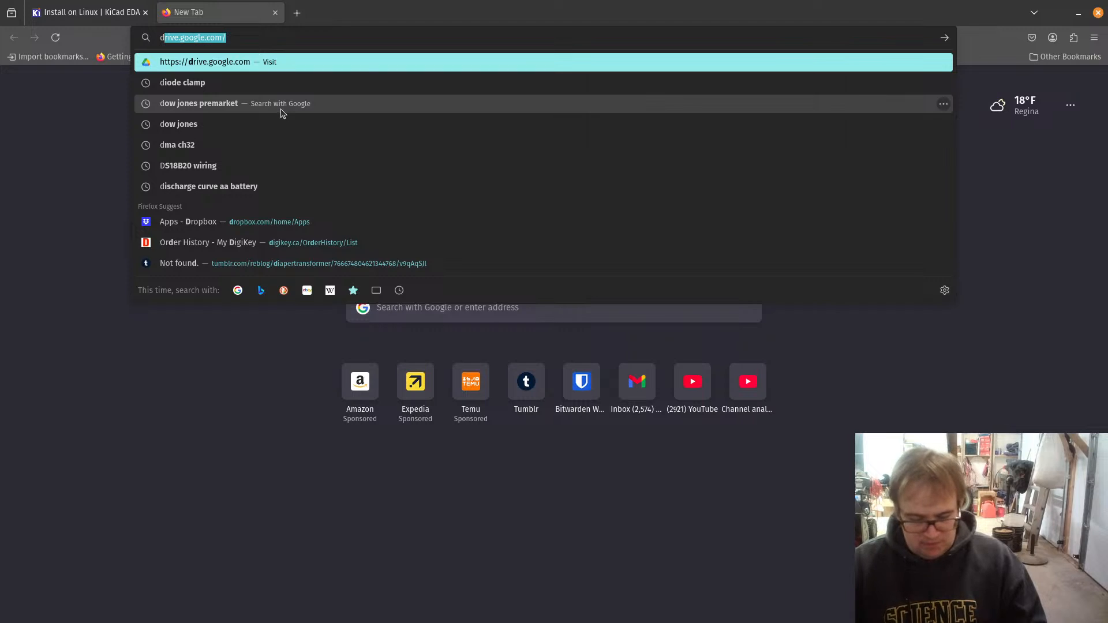
pyautogui.write('igi')
pyautogui.click(231, 61)
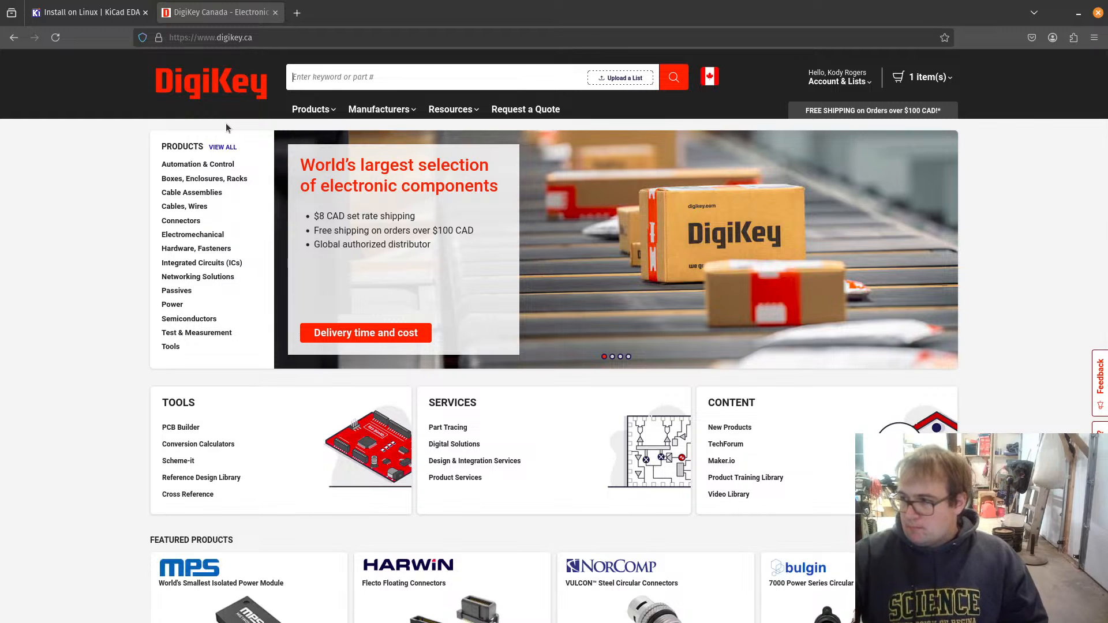
# Step: Search DigiKey for "led" and open the LED Indication - Discrete category
pyautogui.click(473, 75)
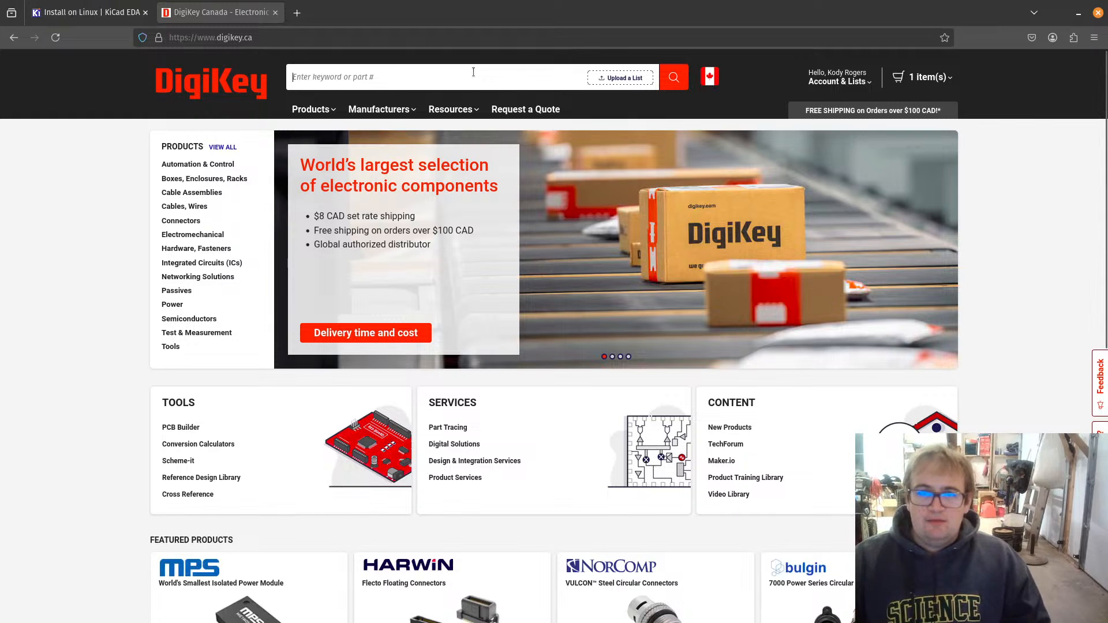
pyautogui.write('led')
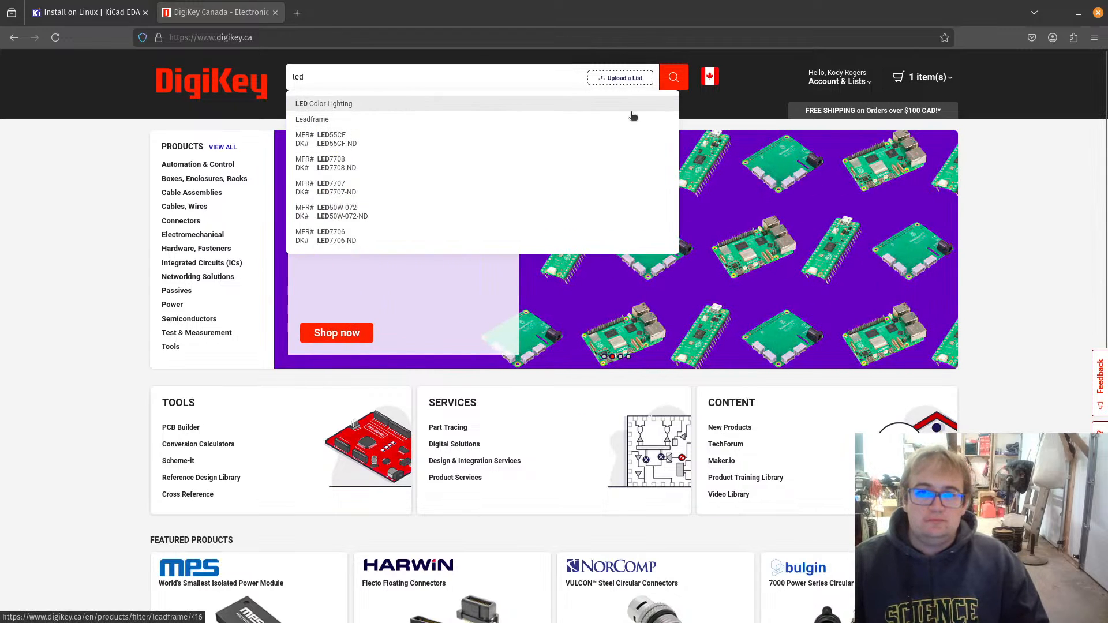
pyautogui.click(674, 77)
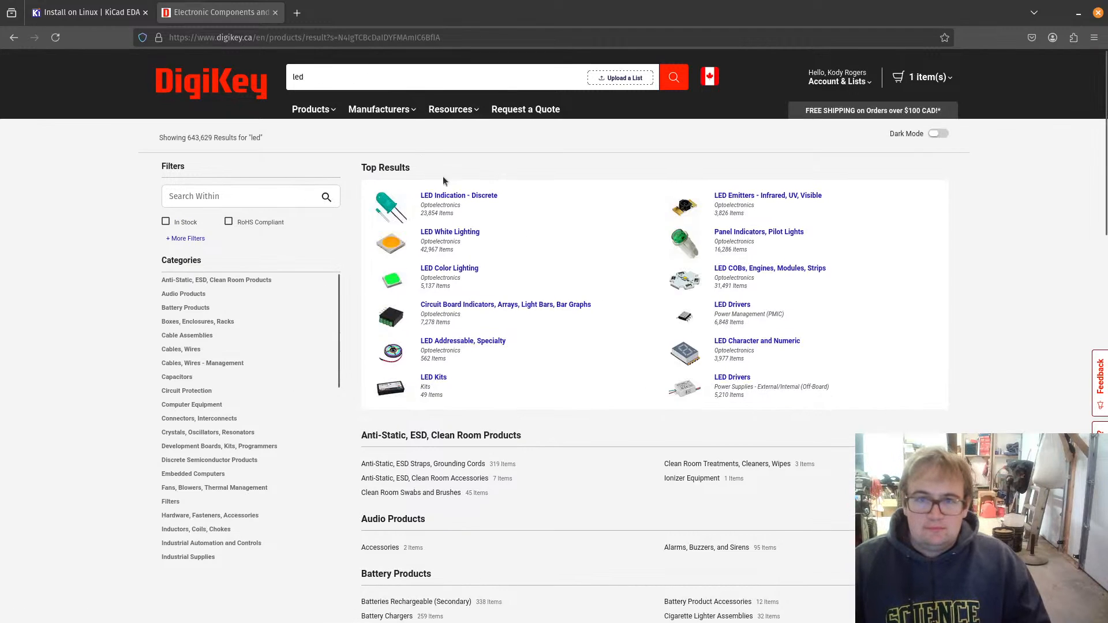
pyautogui.click(470, 195)
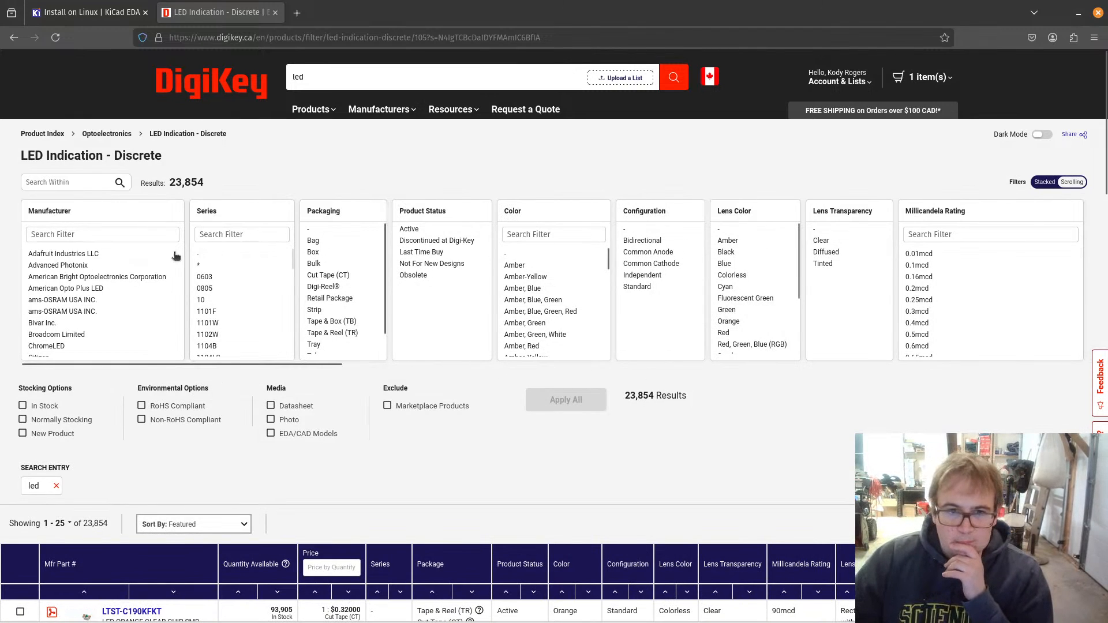
# Step: Filter the LED list to Active products that are In Stock and Normally Stocking, and apply the filters
pyautogui.click(412, 229)
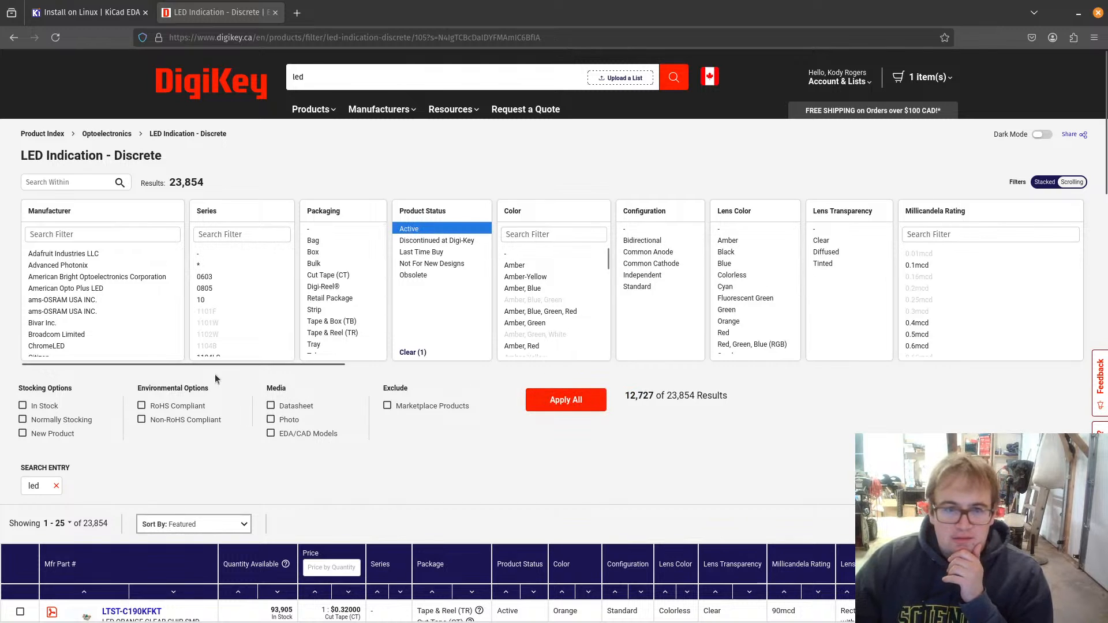
pyautogui.click(23, 406)
pyautogui.click(23, 419)
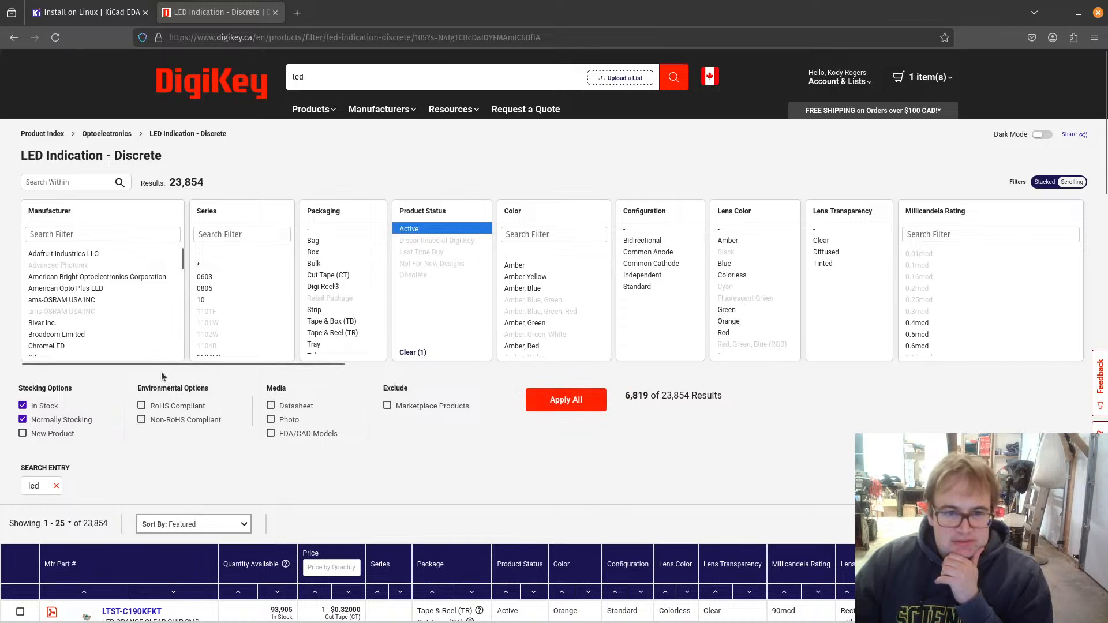
pyautogui.moveTo(160, 362)
pyautogui.mouseDown()
pyautogui.moveTo(388, 378)
pyautogui.moveTo(161, 383)
pyautogui.mouseUp()
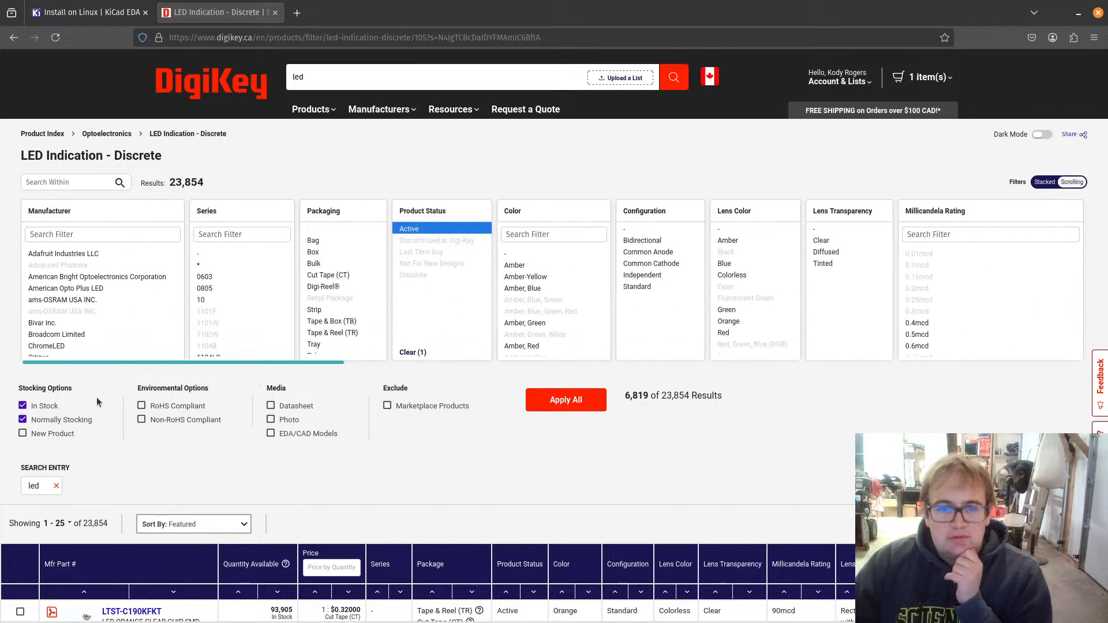
pyautogui.click(562, 407)
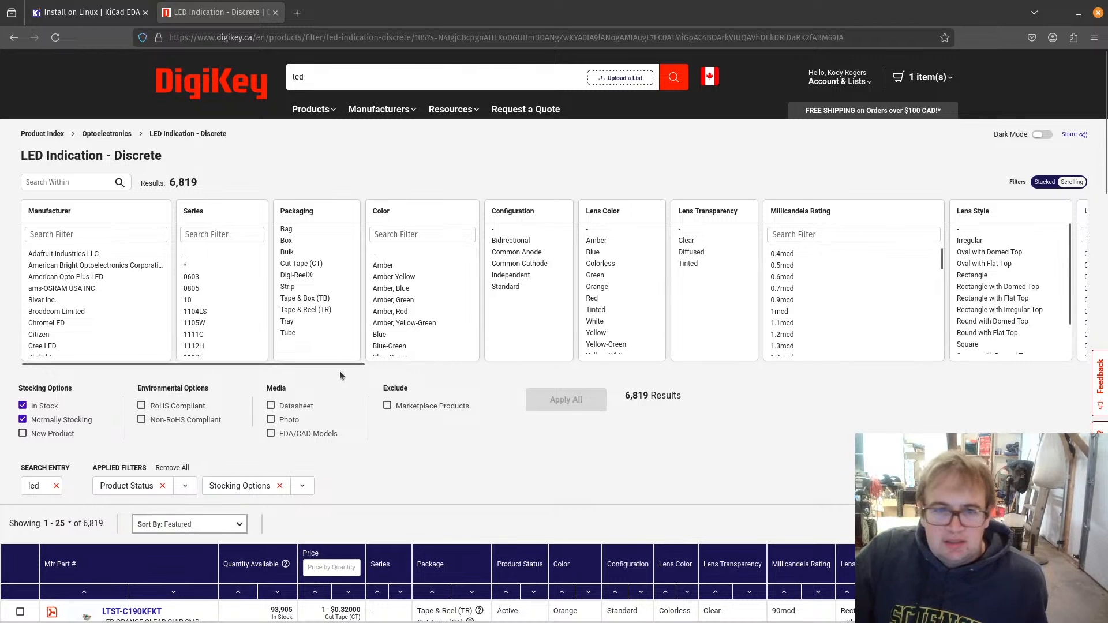
# Step: Narrow the list to through-hole mounting and open the product page of the red 3 mm LED 151031SS06000
pyautogui.moveTo(338, 361); pyautogui.dragTo(687, 356)
pyautogui.click(858, 276)
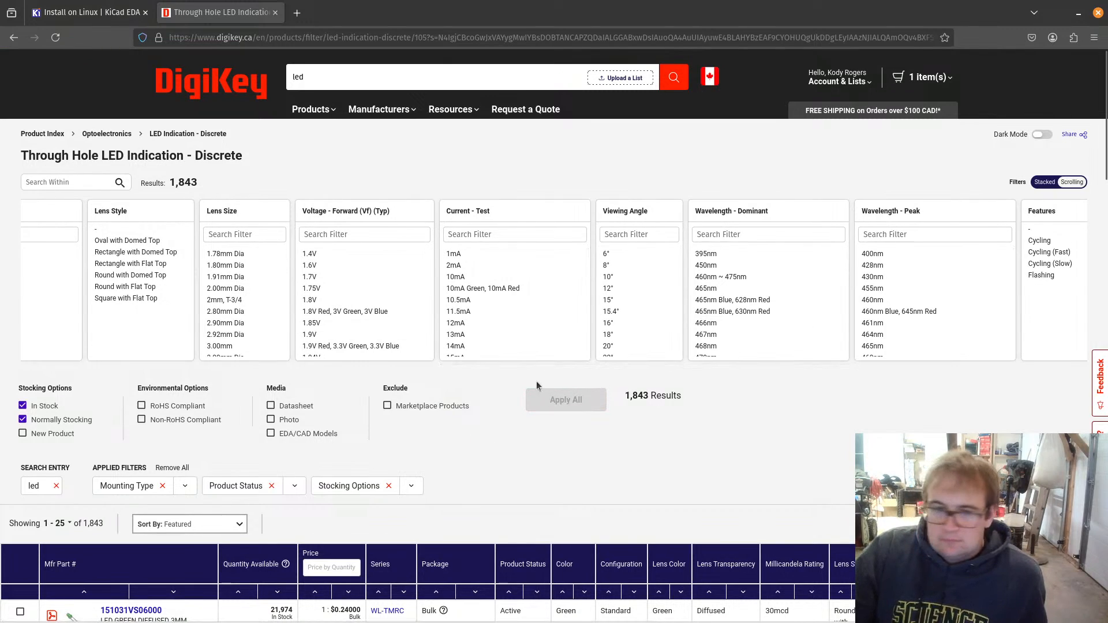
pyautogui.scroll(-7, 535, 381)
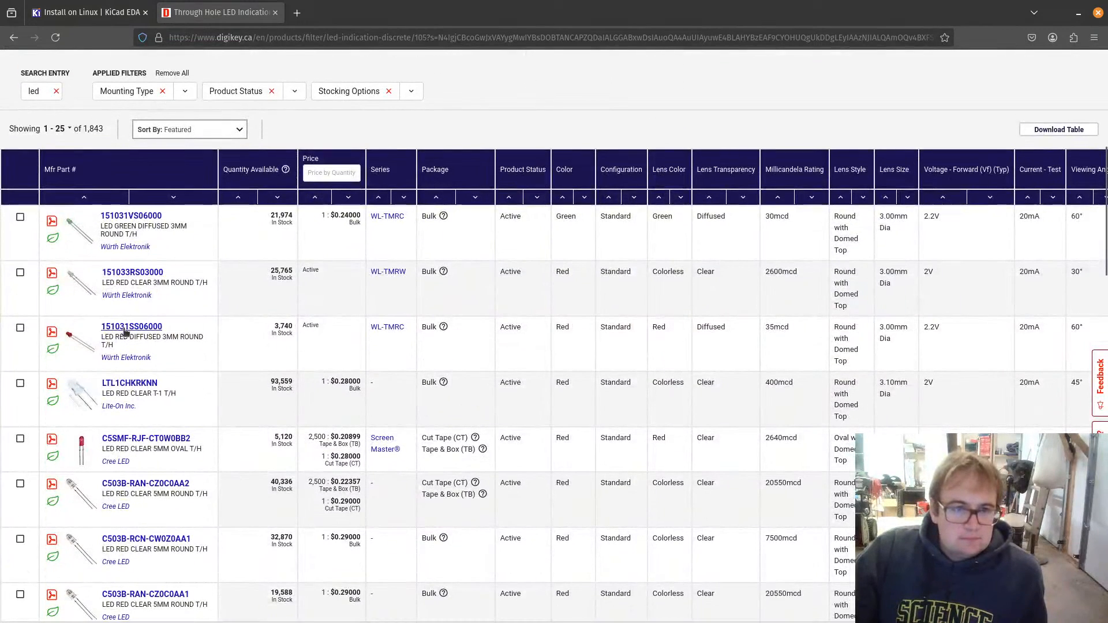
pyautogui.click(123, 363)
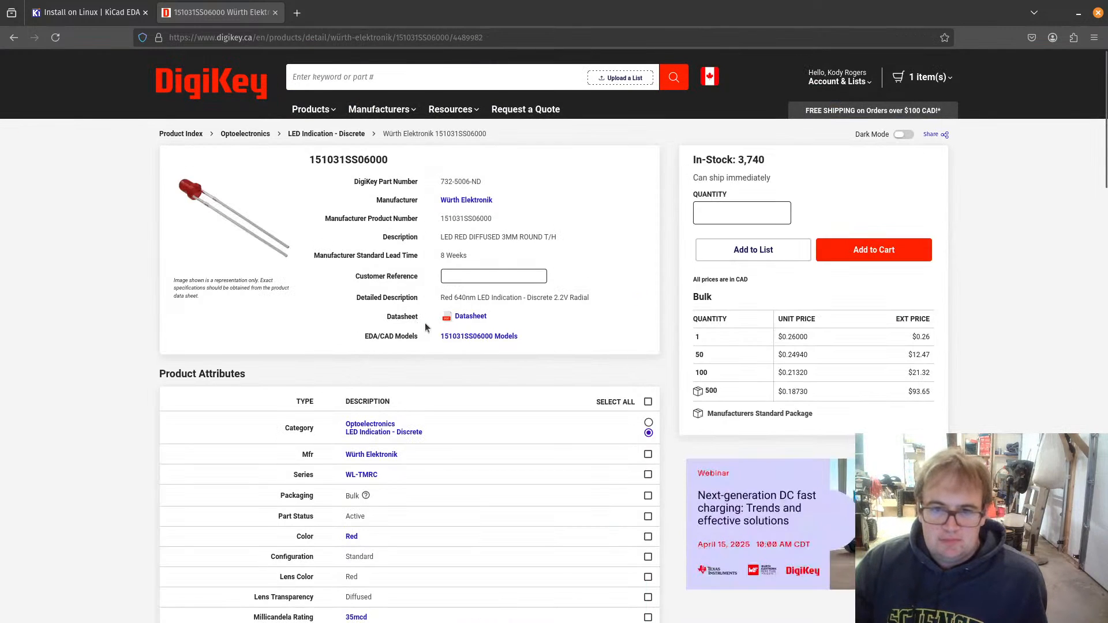
# Step: Open the LED's datasheet and save it as 151031SS06000.pdf in the Downloads folder
pyautogui.click(458, 319)
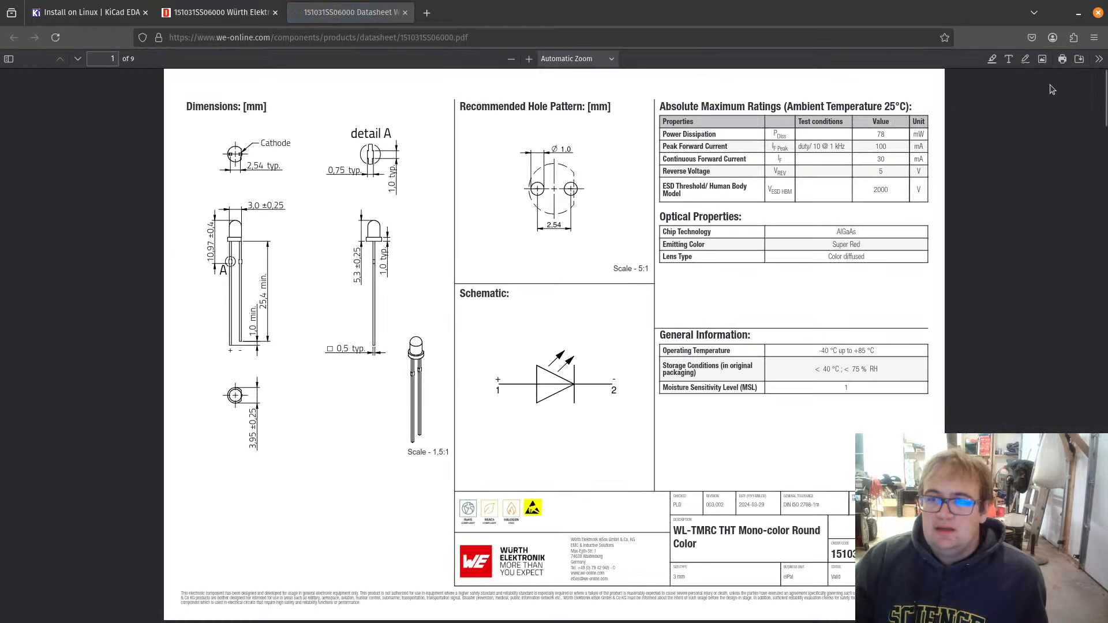
pyautogui.click(1078, 59)
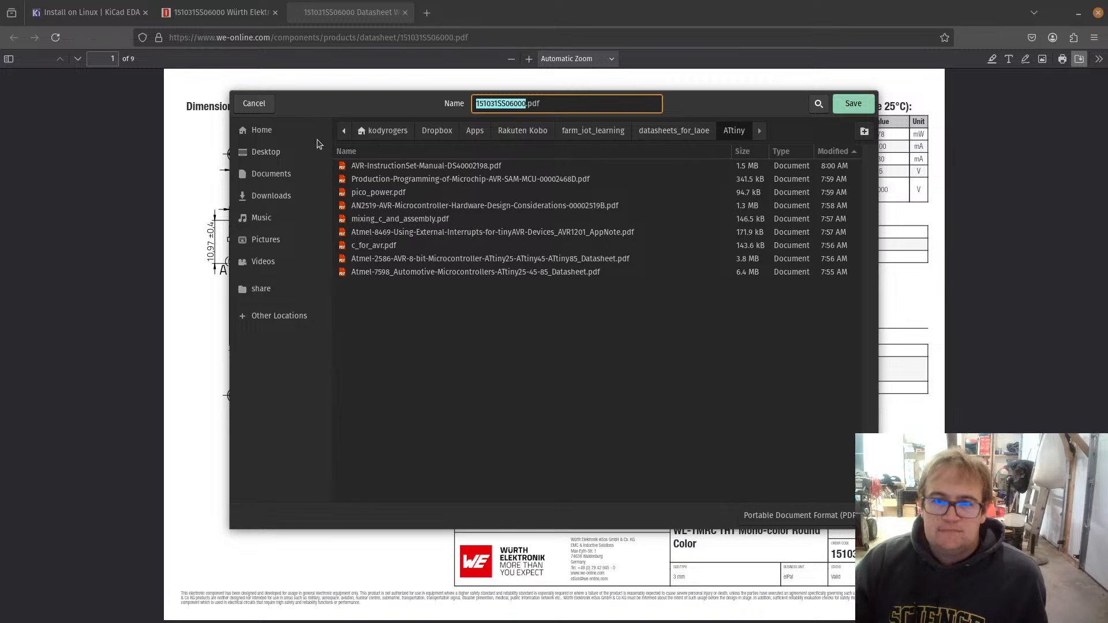
pyautogui.click(257, 199)
pyautogui.click(854, 103)
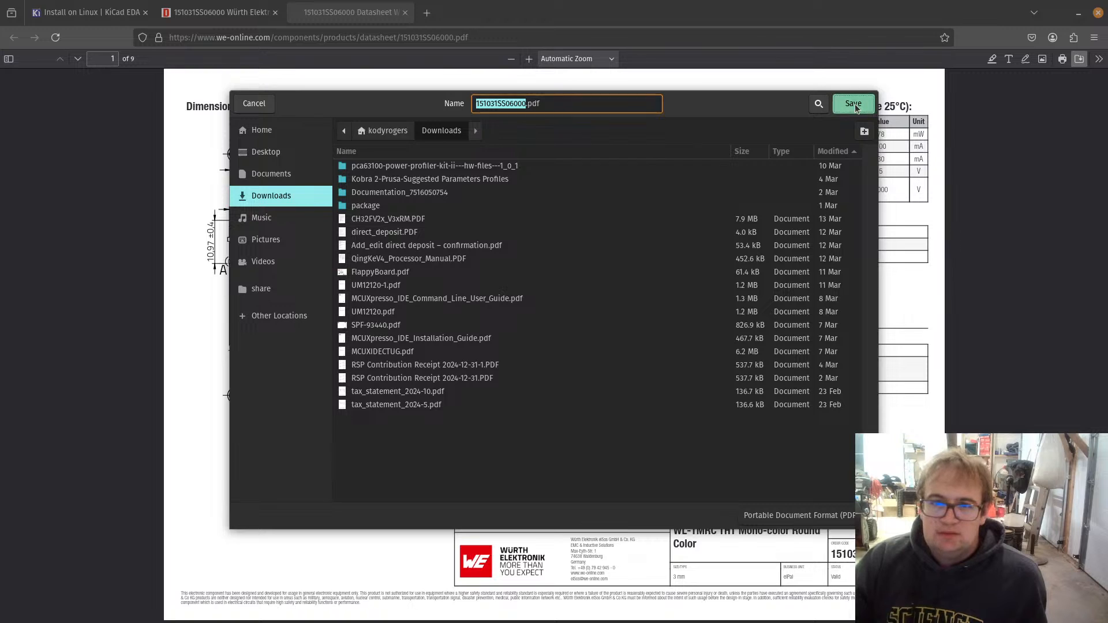
# Step: Switch to the Schematic Editor, embed 151031SS06000.pdf from the Downloads folder as LED D1's datasheet, and save the schematic
pyautogui.click(1074, 13)
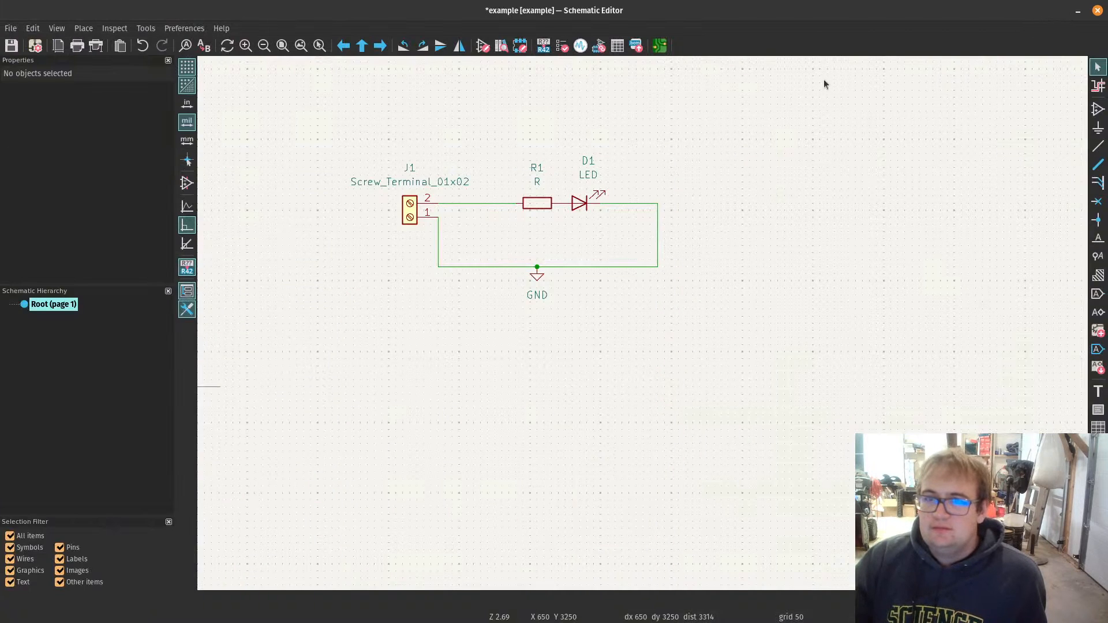
pyautogui.click(580, 199)
pyautogui.doubleClick(579, 199)
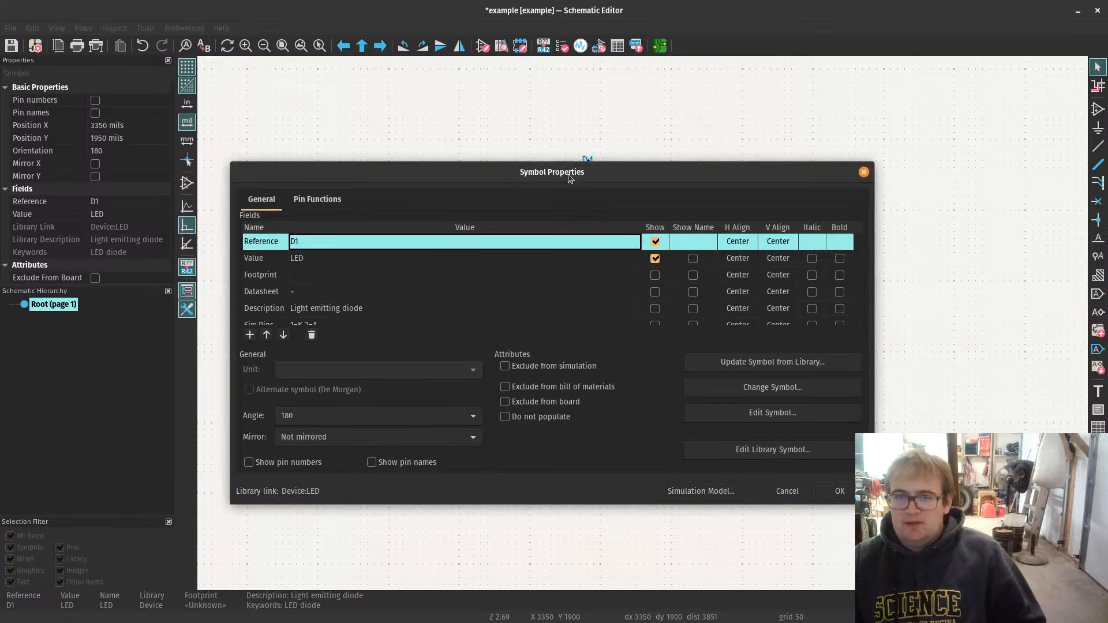
pyautogui.click(620, 291)
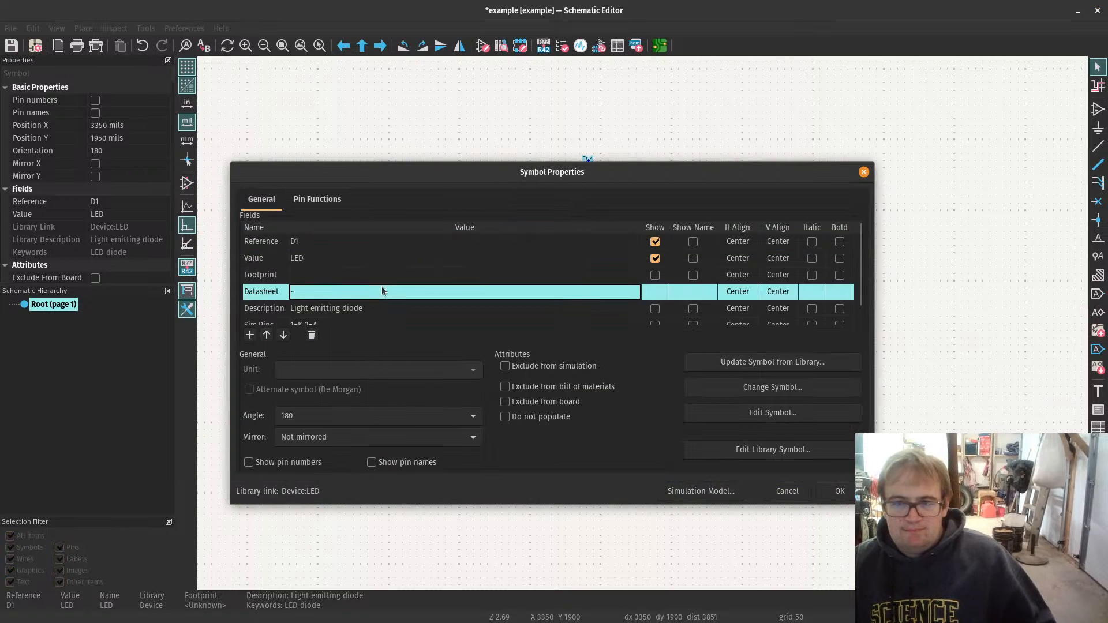
pyautogui.scroll(-1, 519, 303)
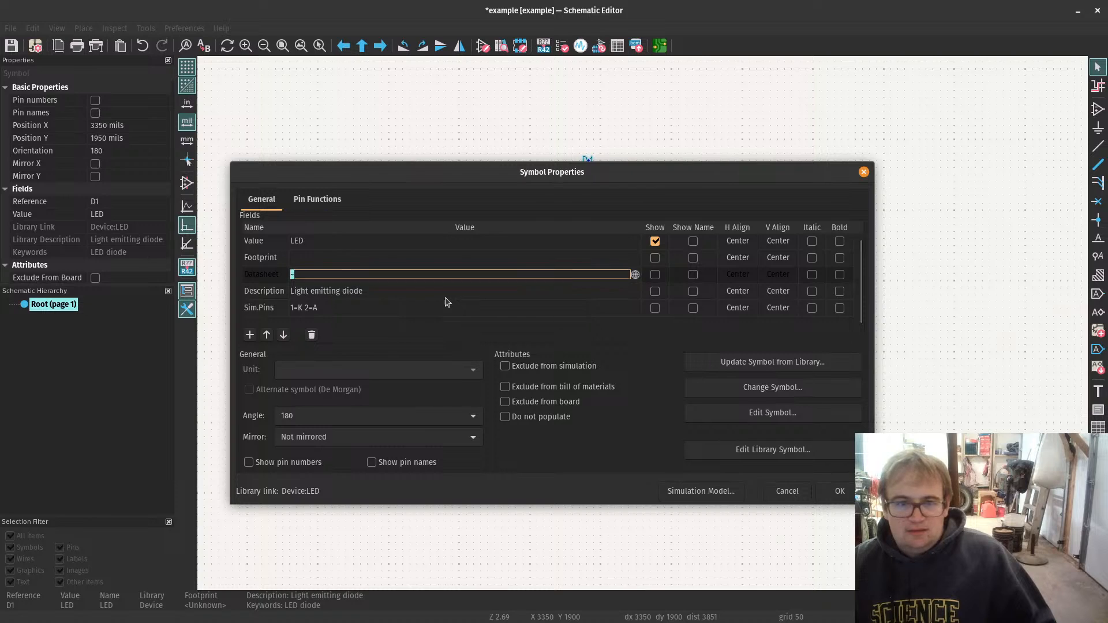
pyautogui.scroll(1, 329, 278)
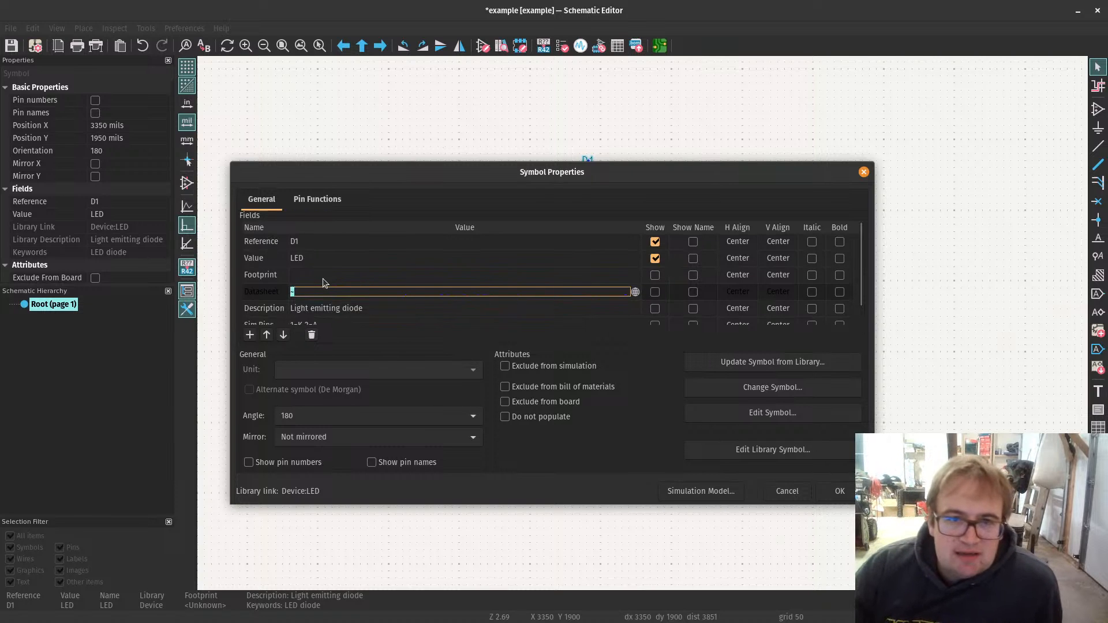
pyautogui.scroll(-1, 308, 280)
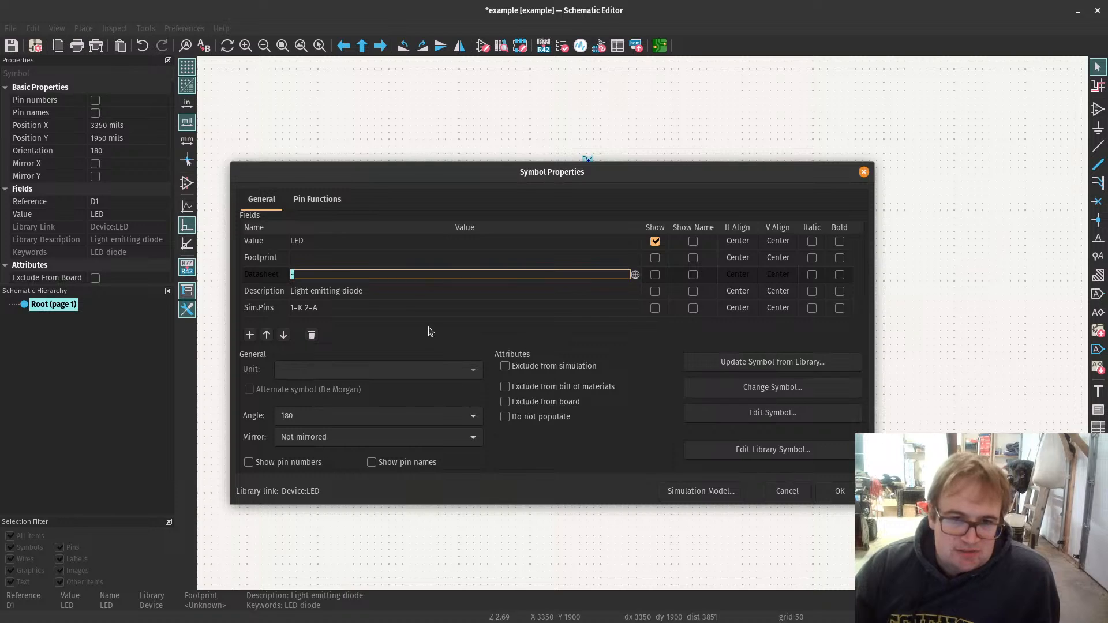
pyautogui.click(635, 274)
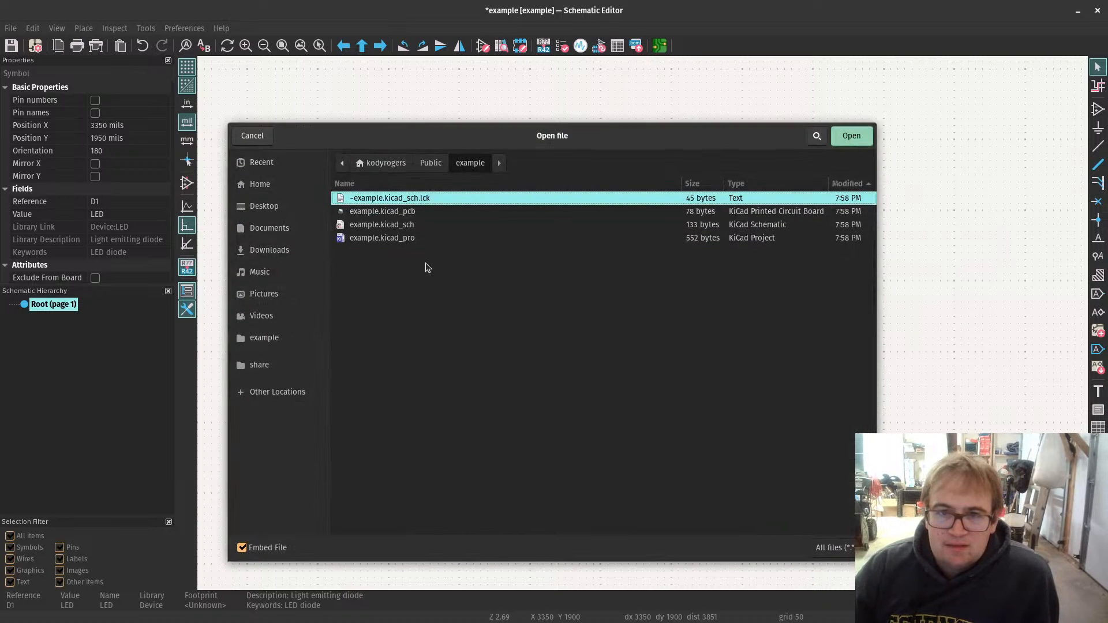
pyautogui.click(269, 231)
pyautogui.click(273, 249)
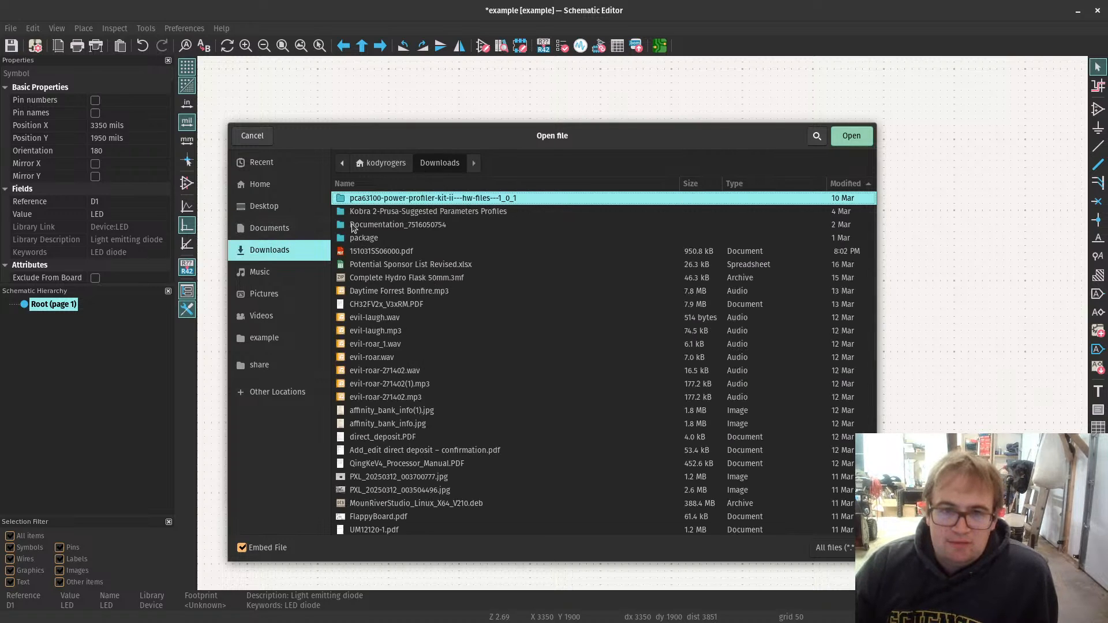
pyautogui.click(370, 252)
pyautogui.doubleClick(370, 252)
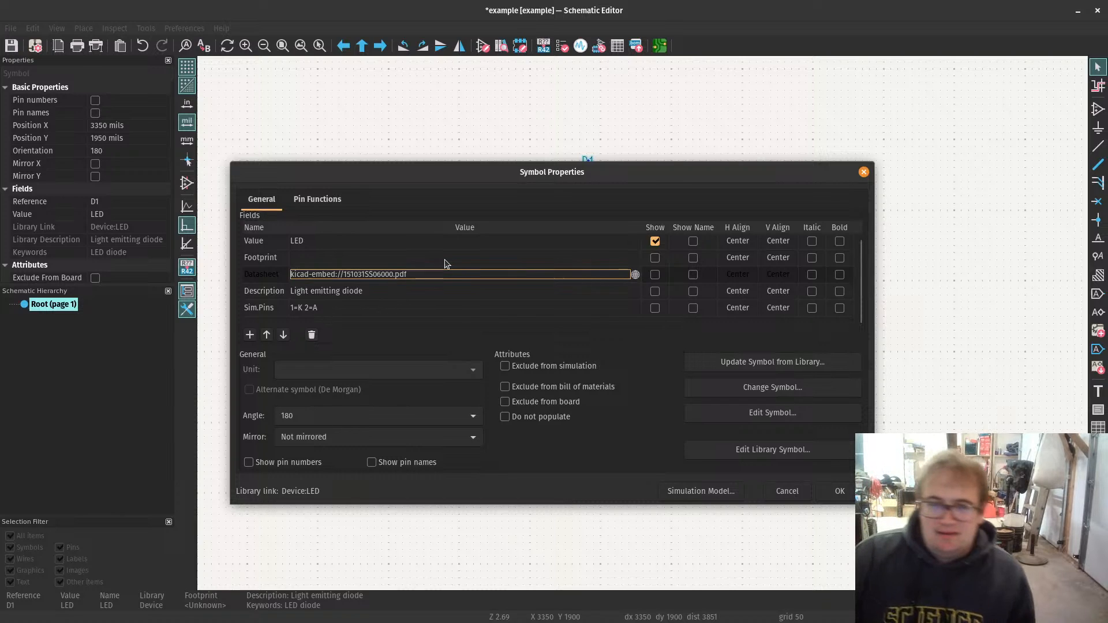
pyautogui.click(837, 490)
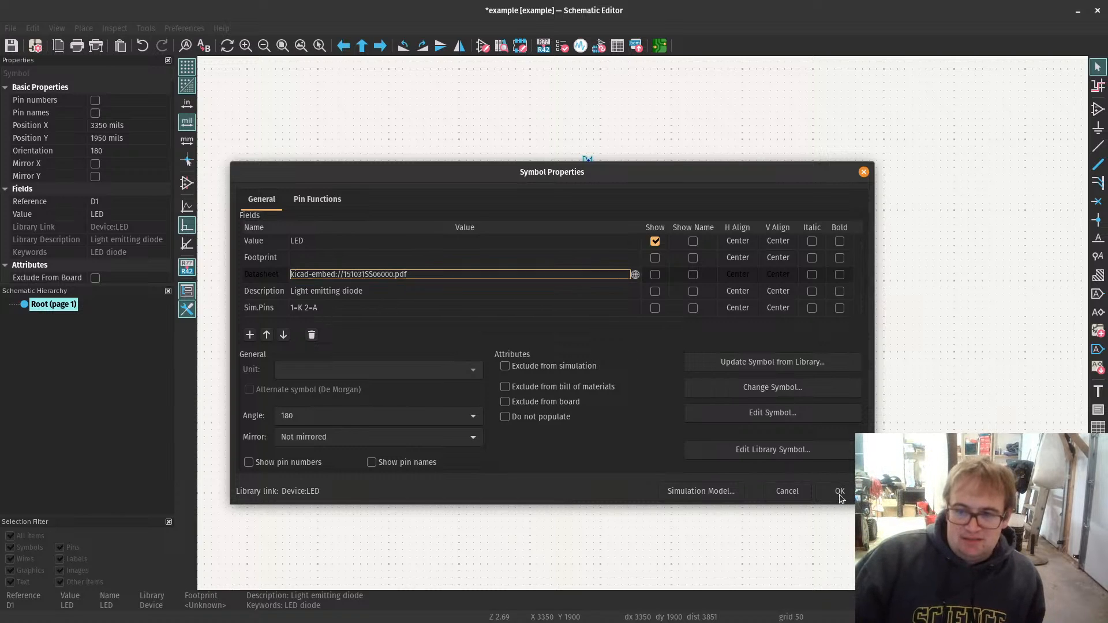
pyautogui.click(12, 45)
pyautogui.click(633, 247)
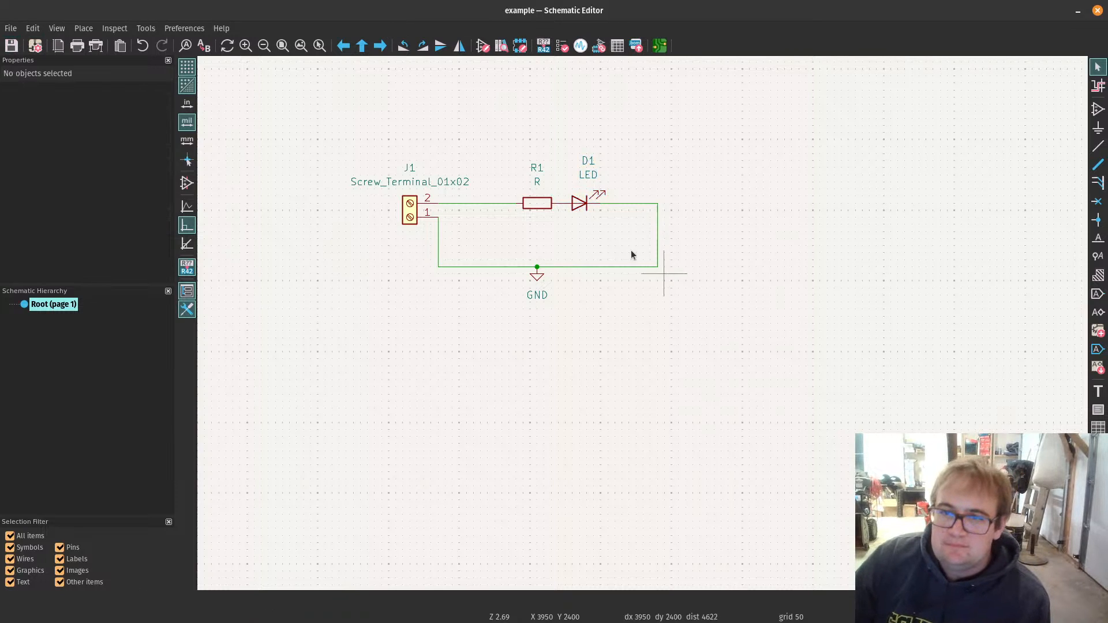
# Step: Open the embedded datasheet from LED D1's symbol properties to check it, and close the viewer and the properties
pyautogui.click(581, 206)
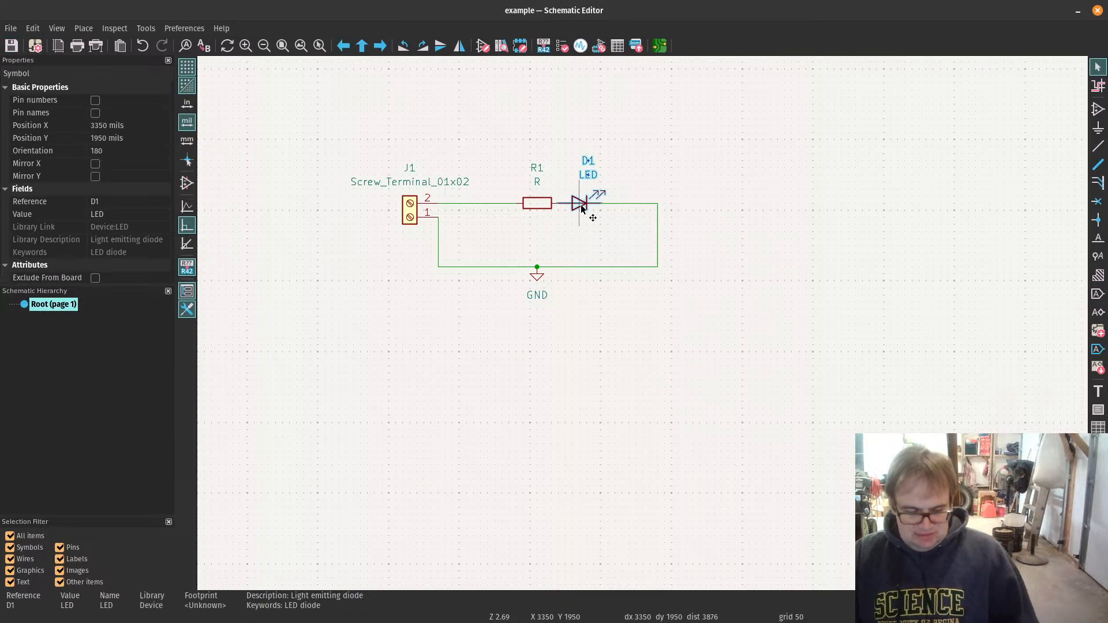
pyautogui.doubleClick(581, 206)
pyautogui.click(623, 292)
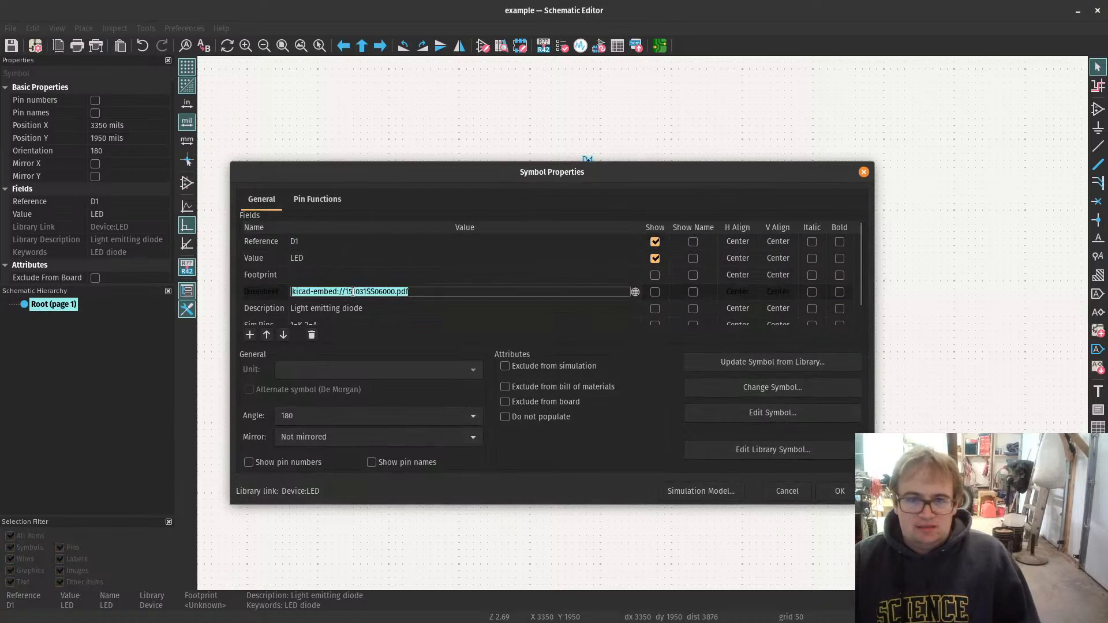
pyautogui.click(635, 292)
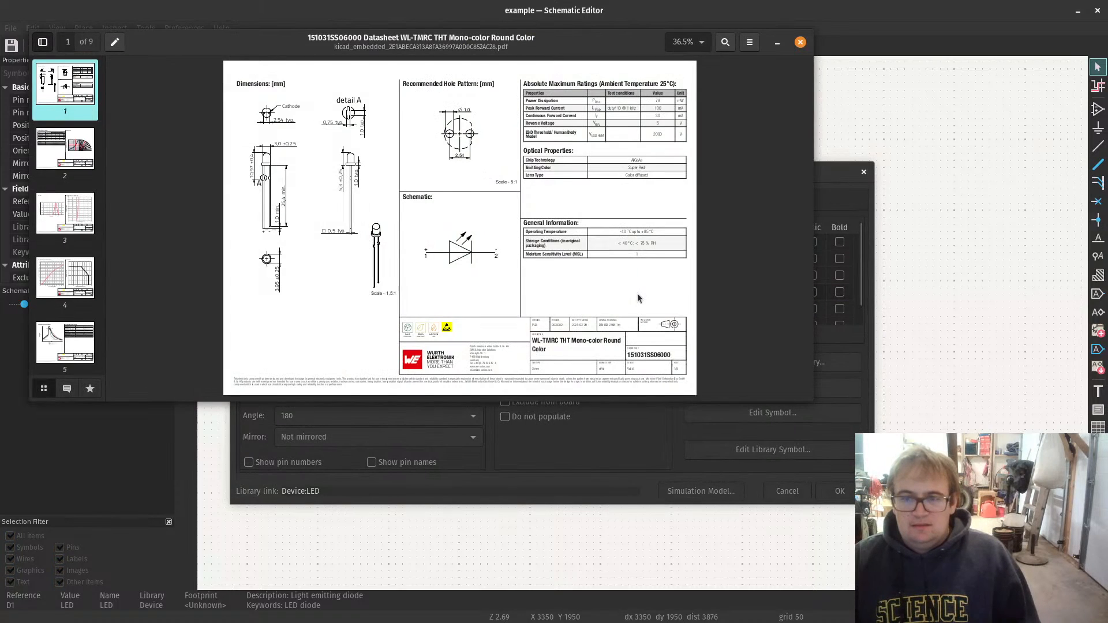
pyautogui.click(800, 42)
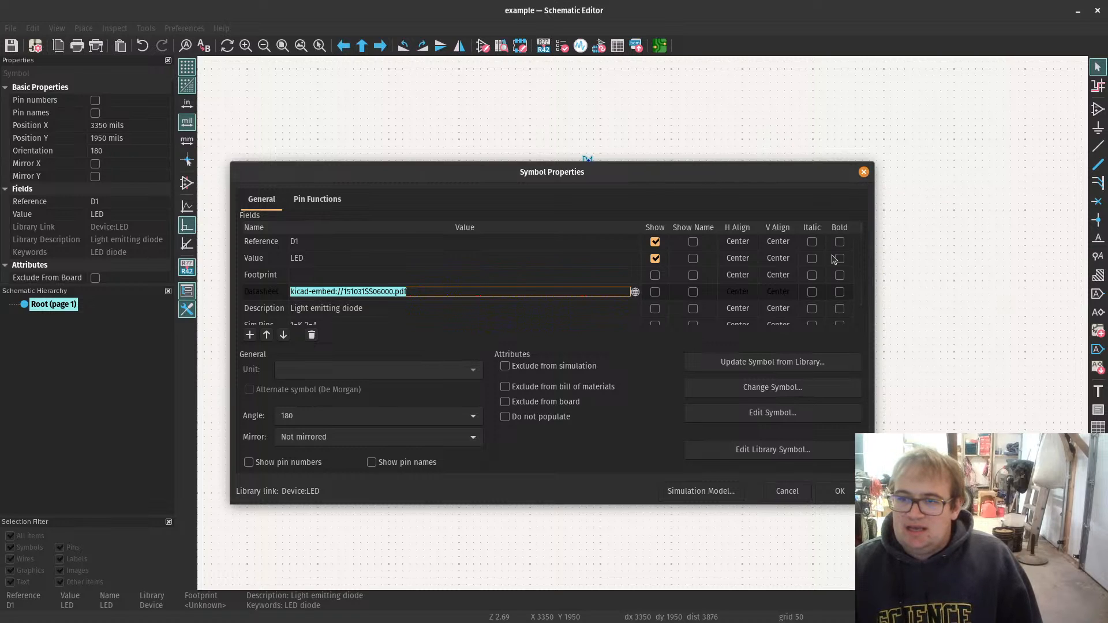
pyautogui.click(839, 491)
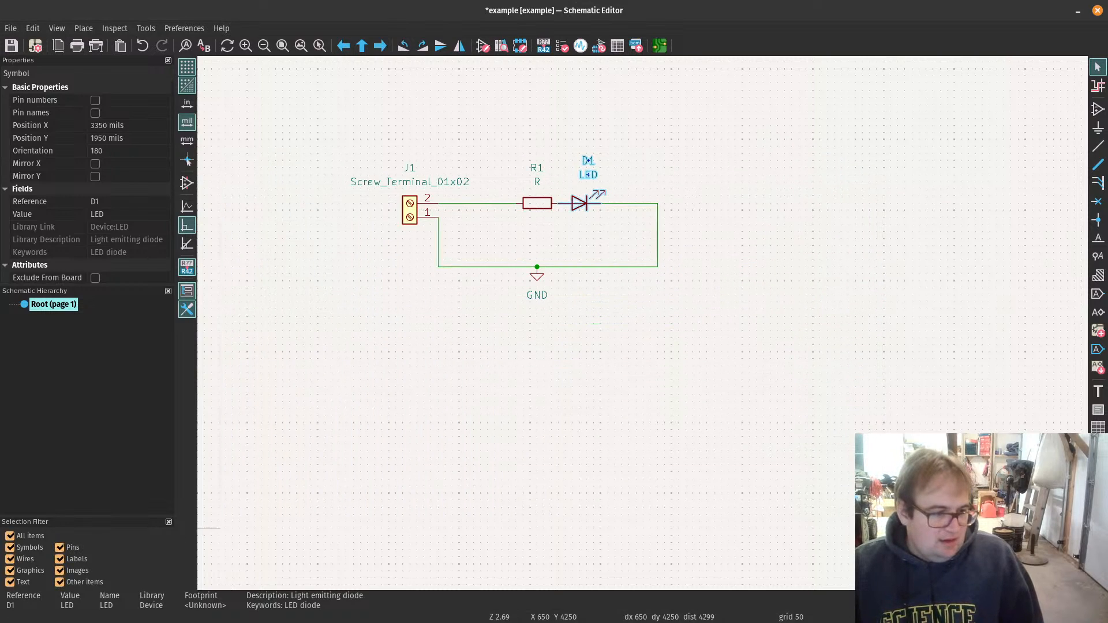
# Step: Switch to the file manager and open the Downloads folder containing the original LED datasheet
pyautogui.press('super+f')
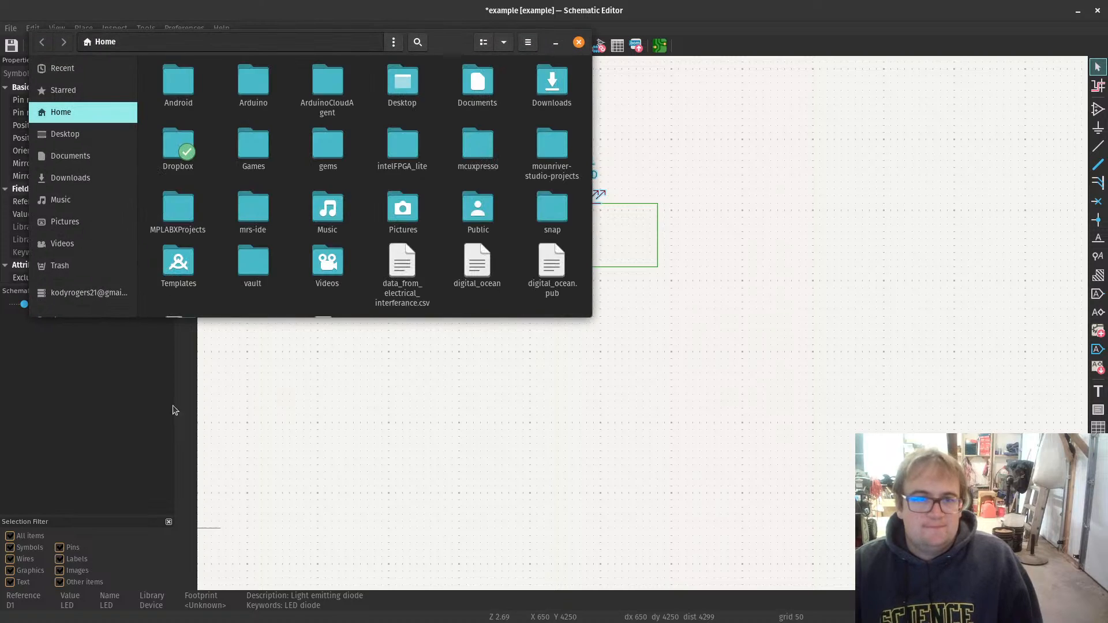
pyautogui.click(94, 177)
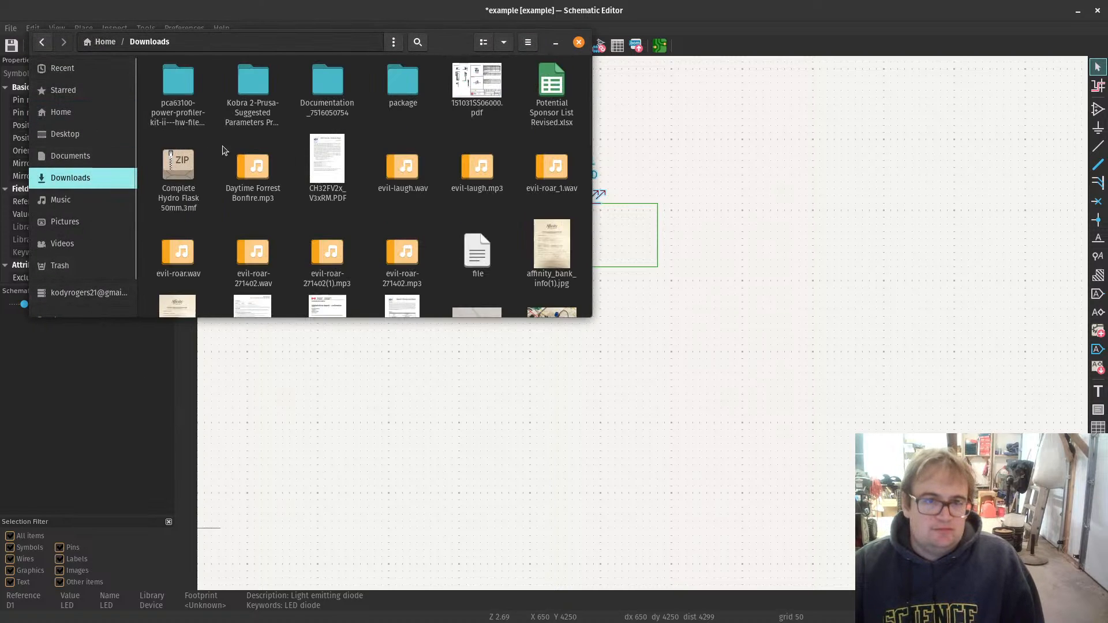
# Step: Delete 151031SS06000.pdf from the Downloads folder, then return to the Schematic Editor and save the example schematic
pyautogui.click(462, 103)
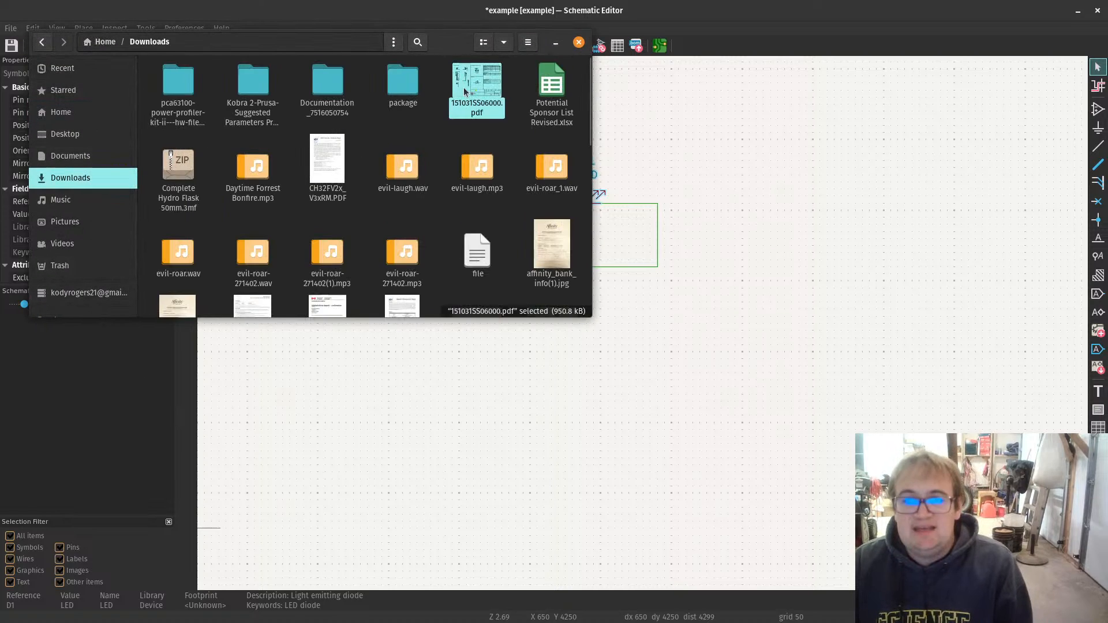
pyautogui.press('Delete')
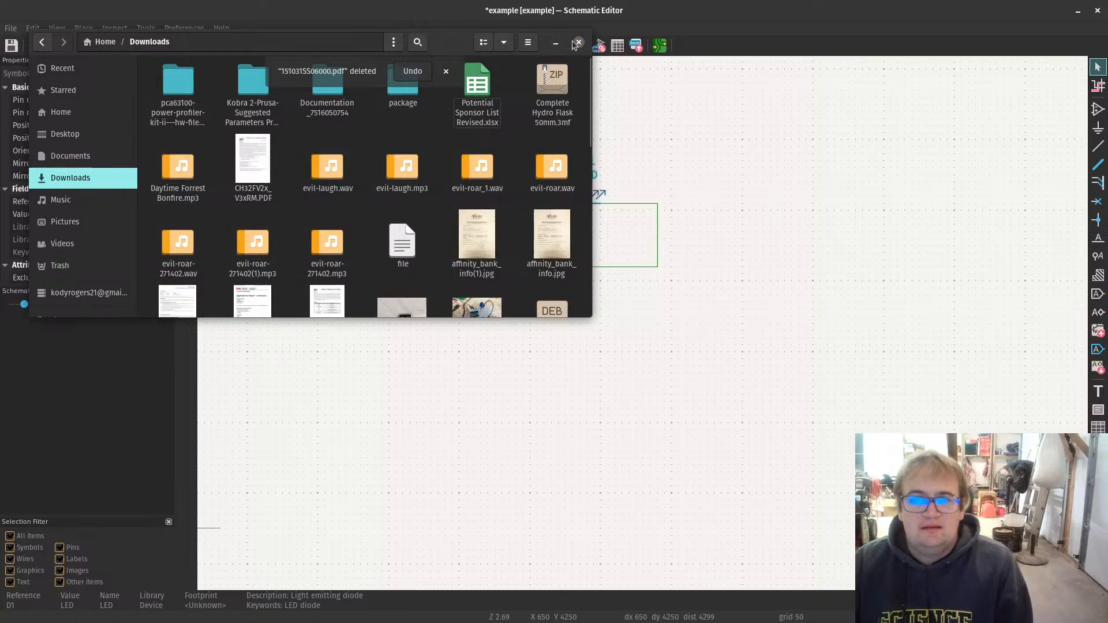
pyautogui.click(767, 162)
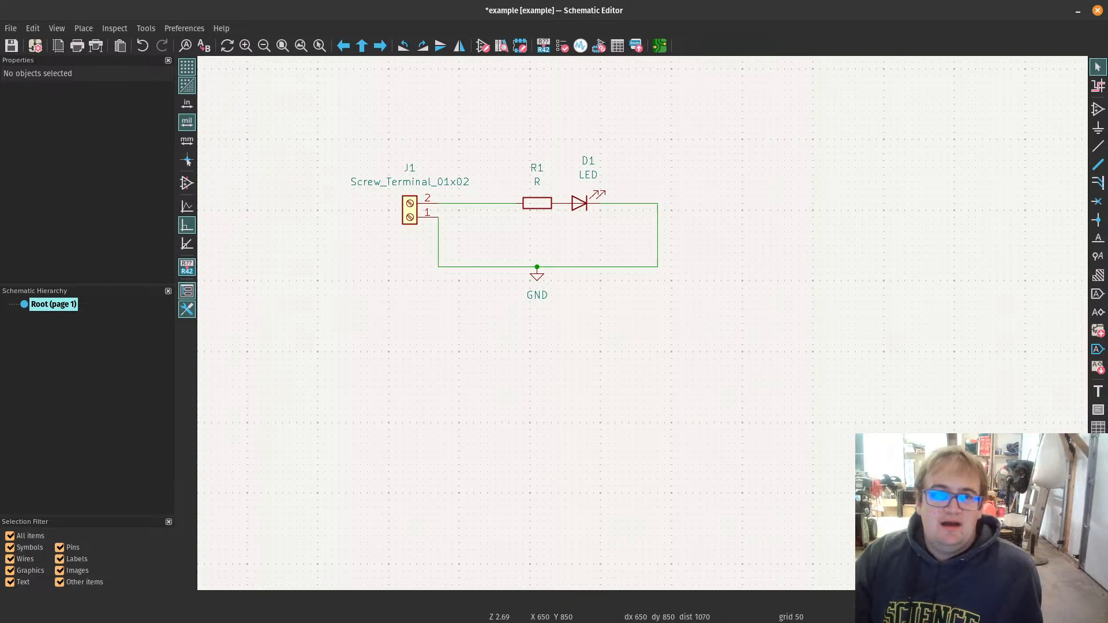
pyautogui.click(13, 47)
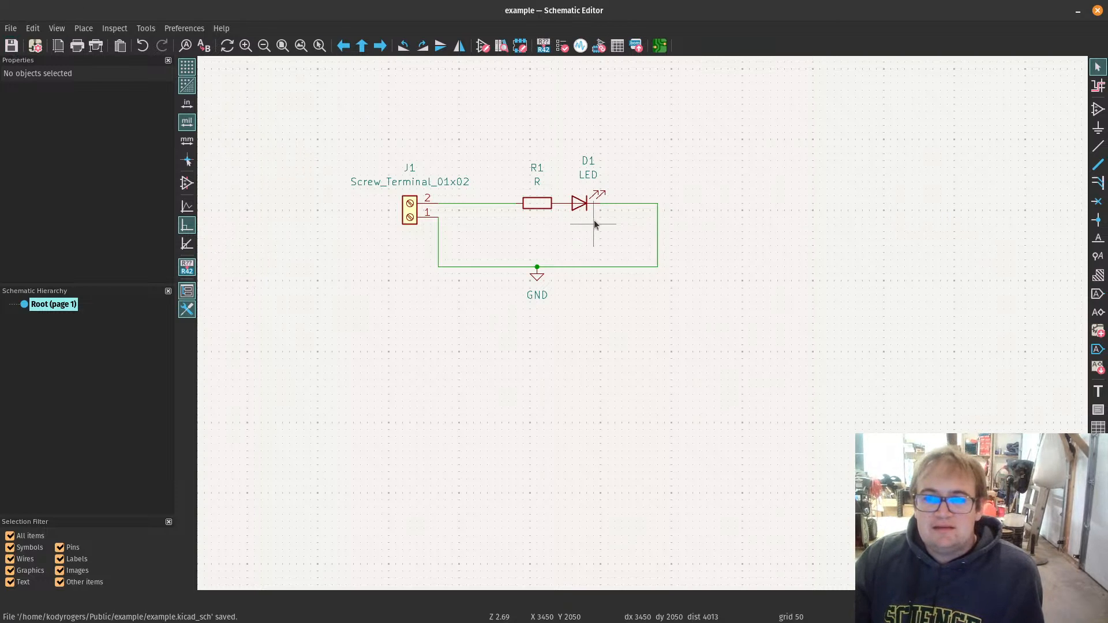
# Step: View the embedded datasheet linked in the properties of LED D1 and close the PDF viewer
pyautogui.click(579, 209)
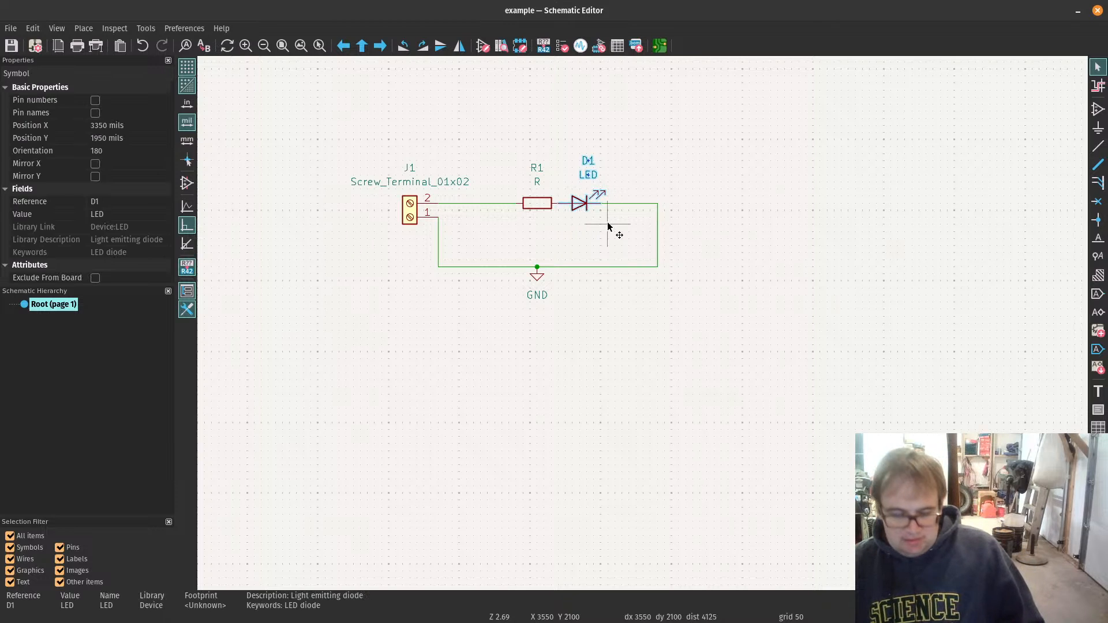
pyautogui.press('e')
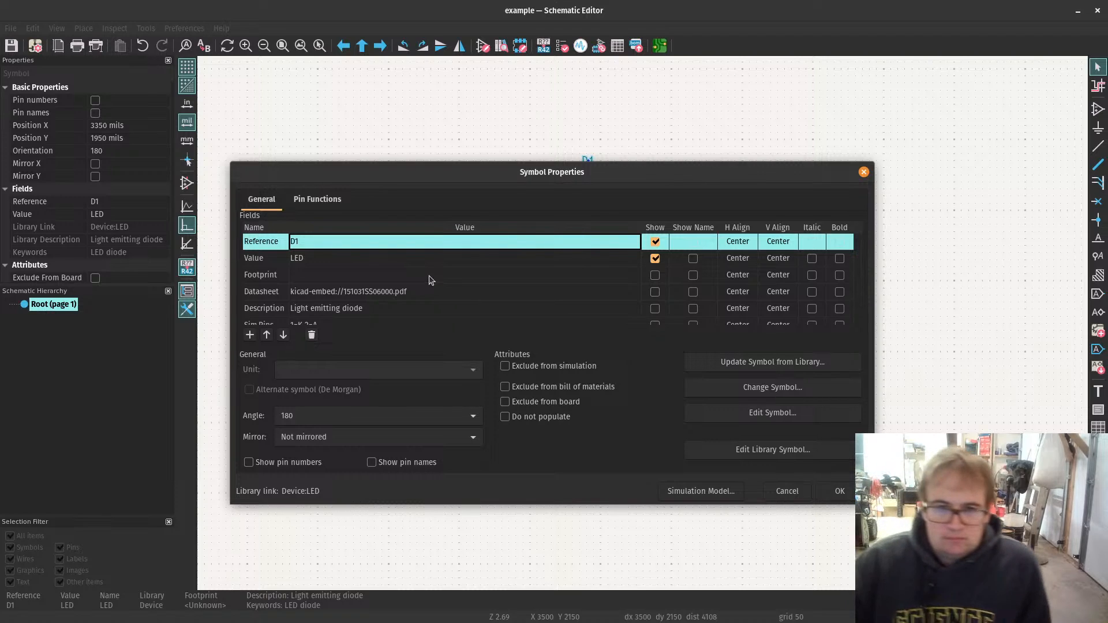
pyautogui.click(438, 292)
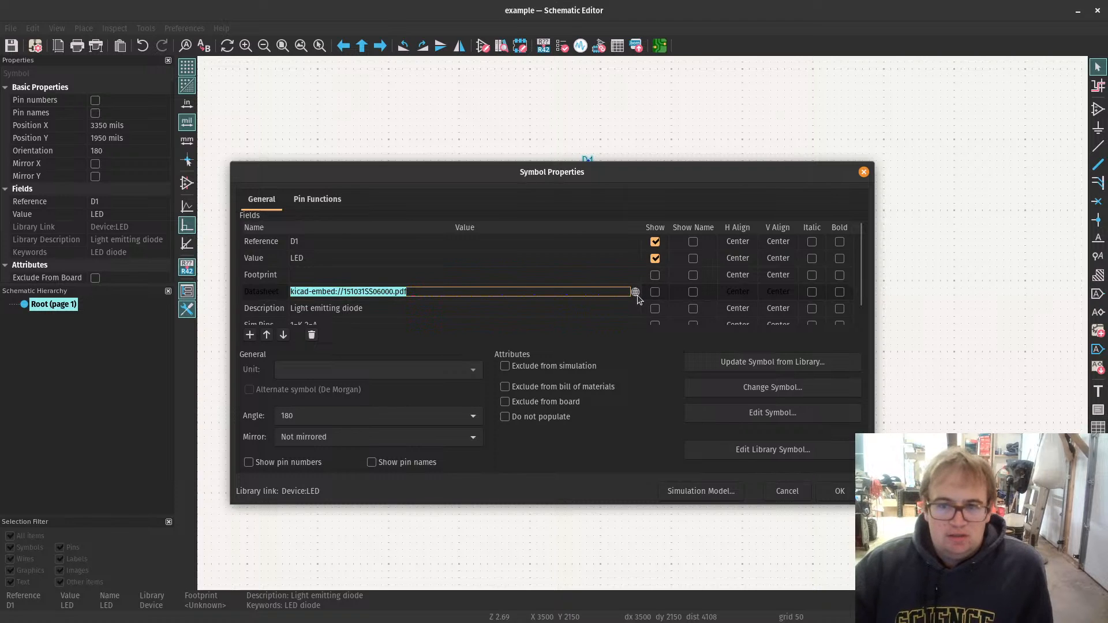
pyautogui.click(635, 292)
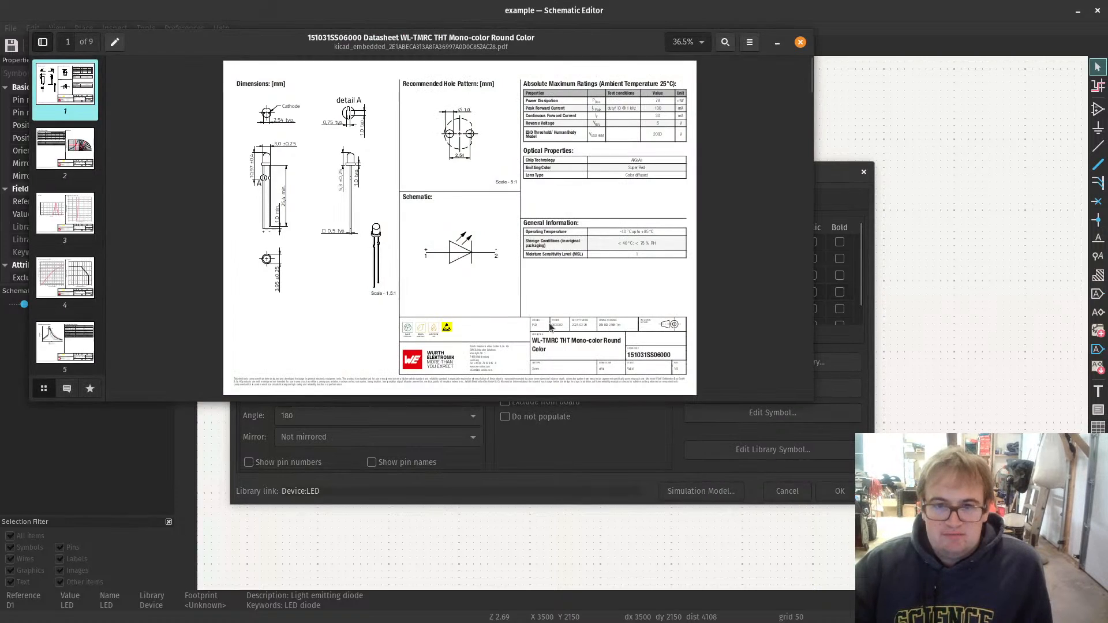
pyautogui.click(800, 43)
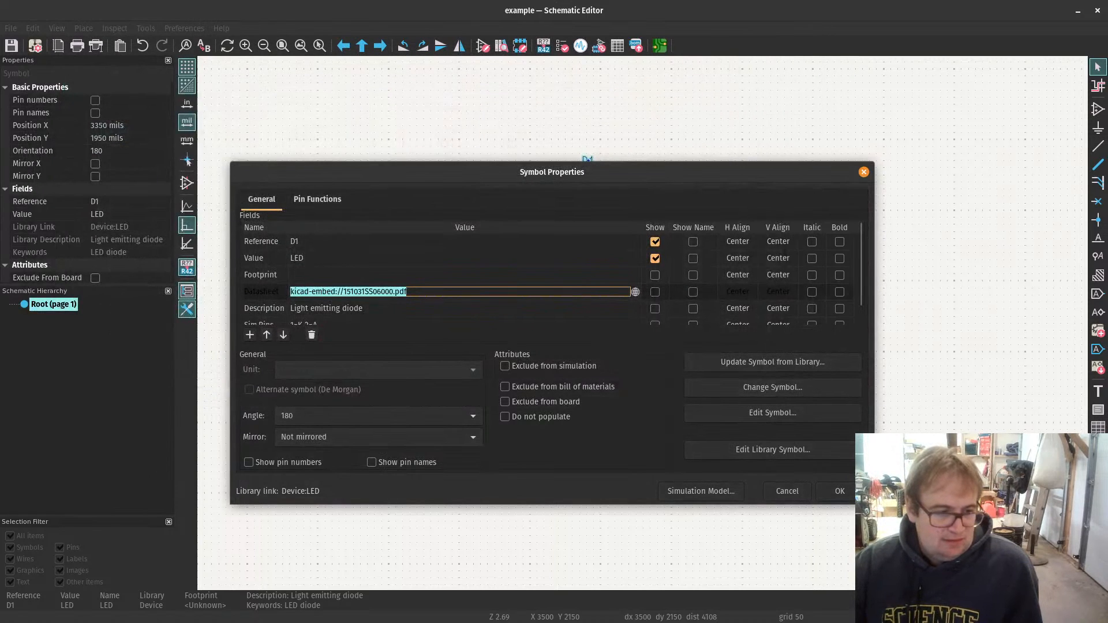
# Step: Switch to the file manager, inspect the project files in Public/example, and close D1's properties without changes
pyautogui.hotkey('alt', 'Tab')
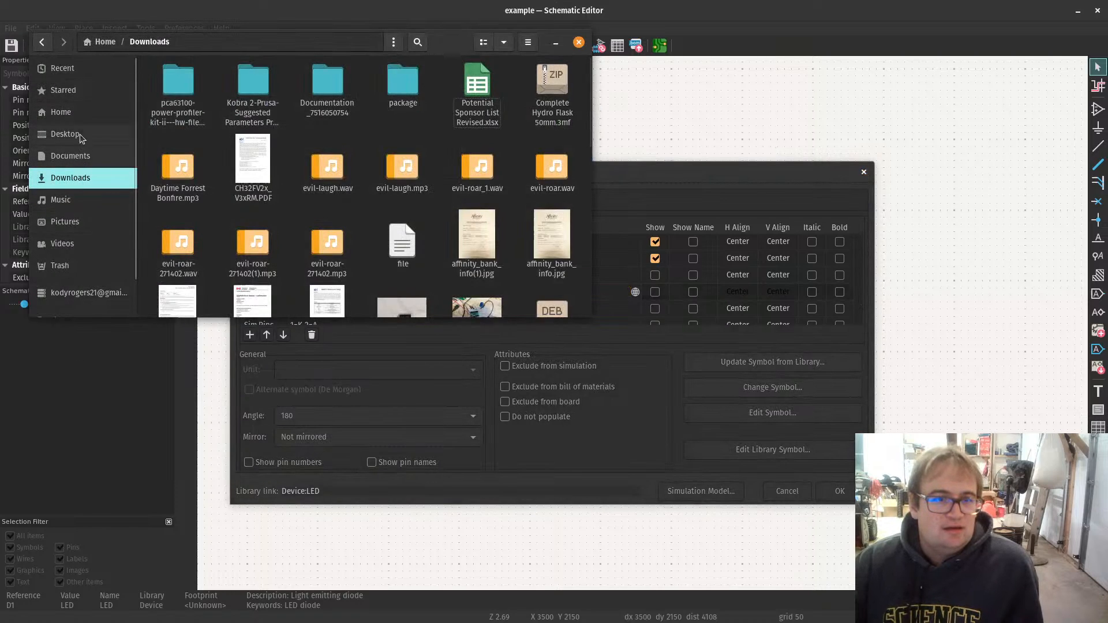
pyautogui.click(68, 113)
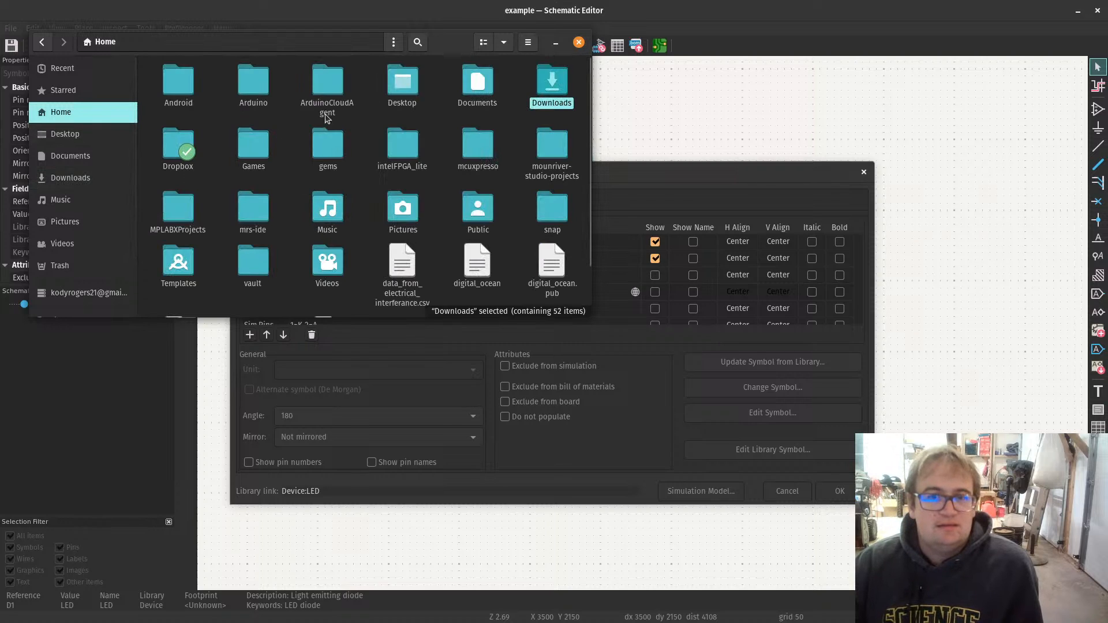
pyautogui.doubleClick(477, 210)
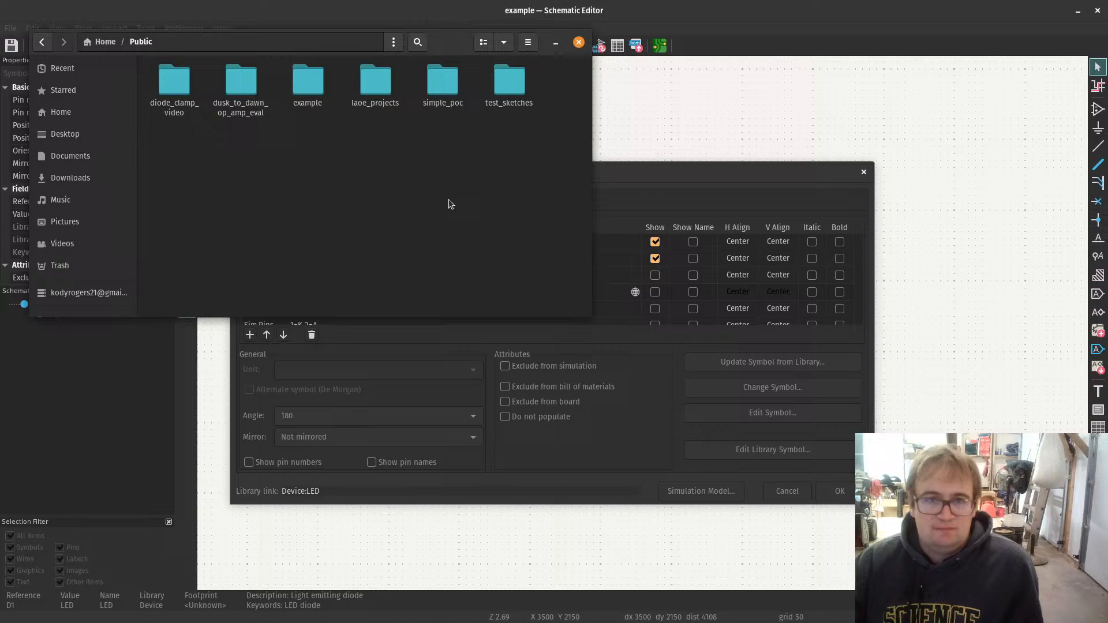
pyautogui.click(298, 82)
pyautogui.doubleClick(297, 82)
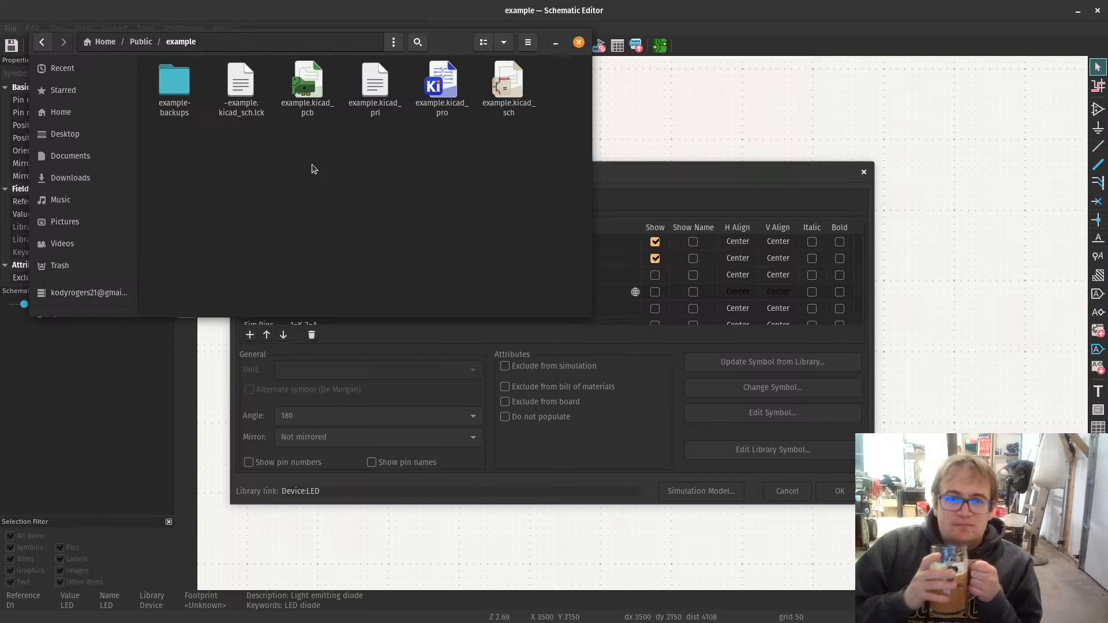
pyautogui.doubleClick(175, 82)
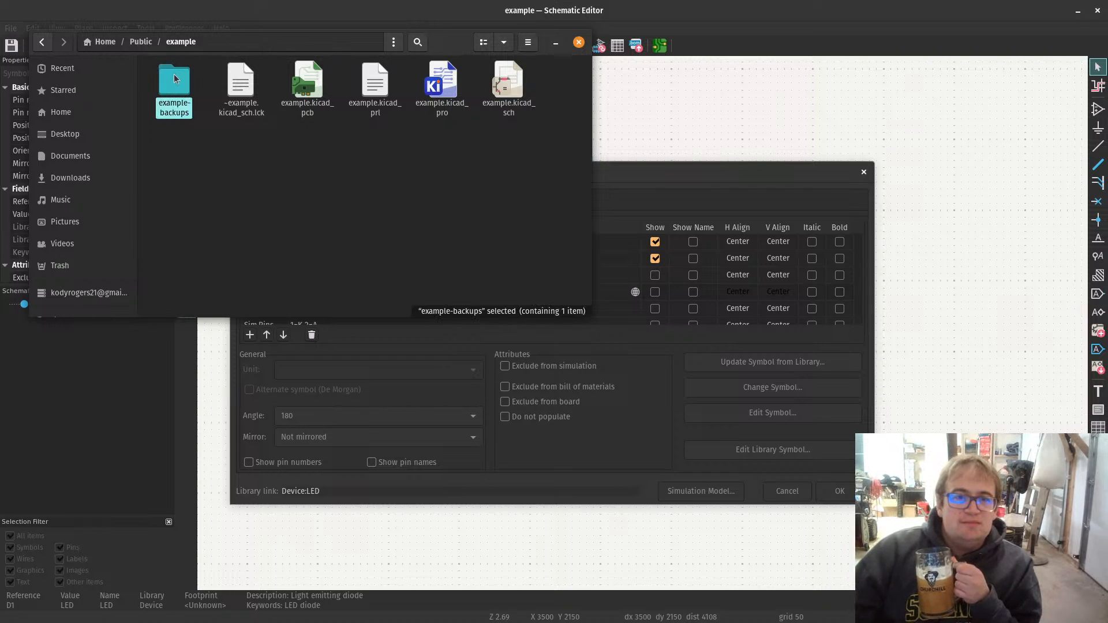
pyautogui.click(180, 42)
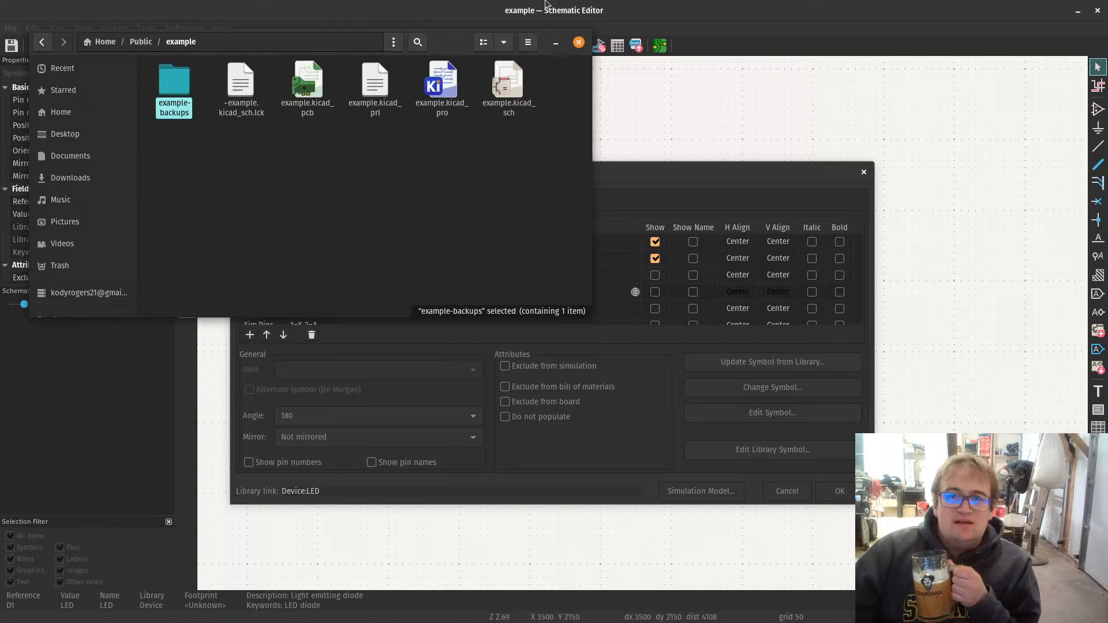
pyautogui.click(578, 42)
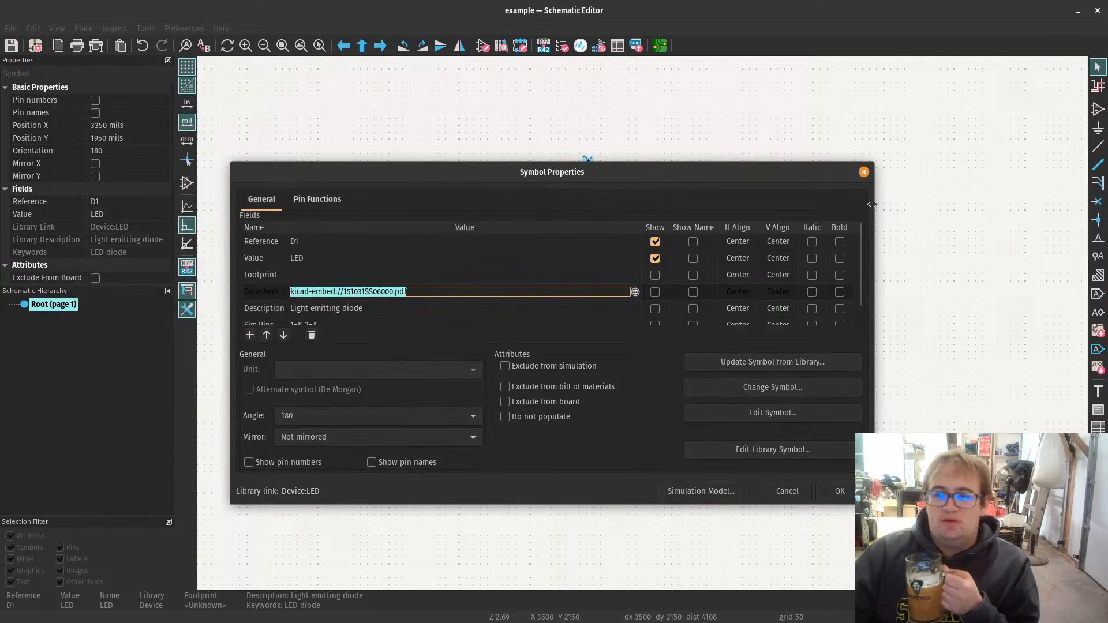
pyautogui.click(787, 491)
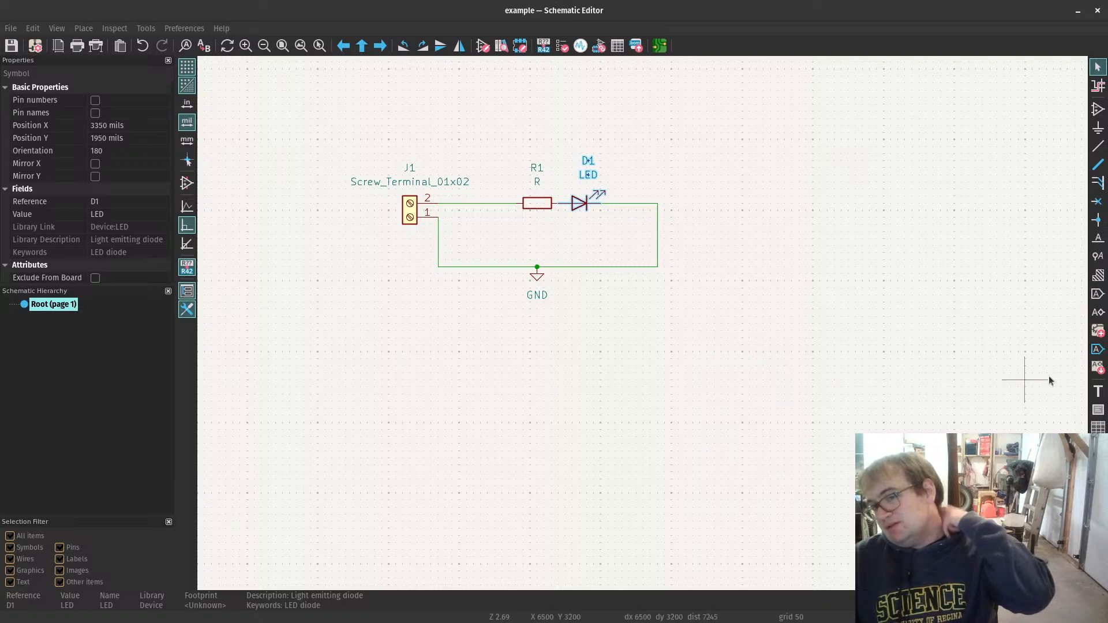
pyautogui.click(740, 174)
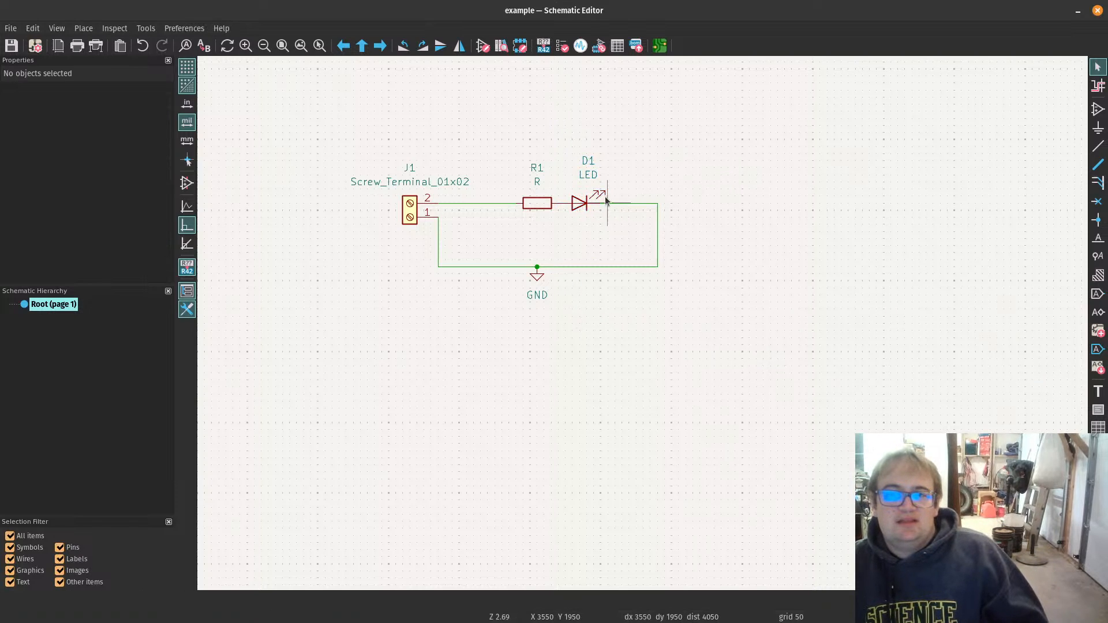
# Step: Set the value of resistor R1 to 220
pyautogui.click(541, 210)
pyautogui.doubleClick(537, 206)
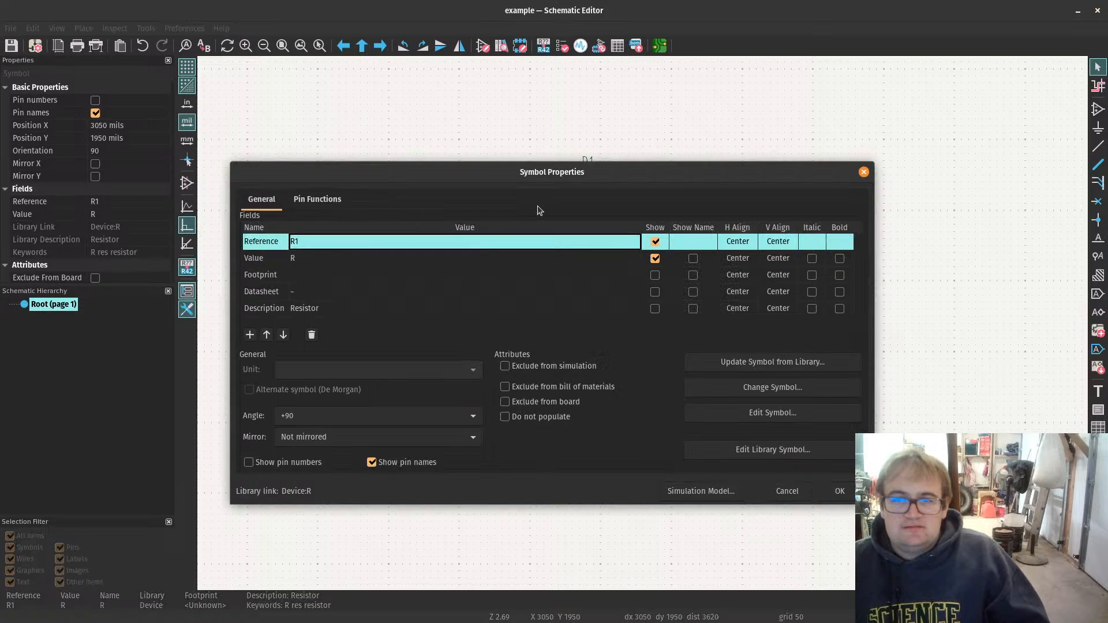
pyautogui.click(323, 259)
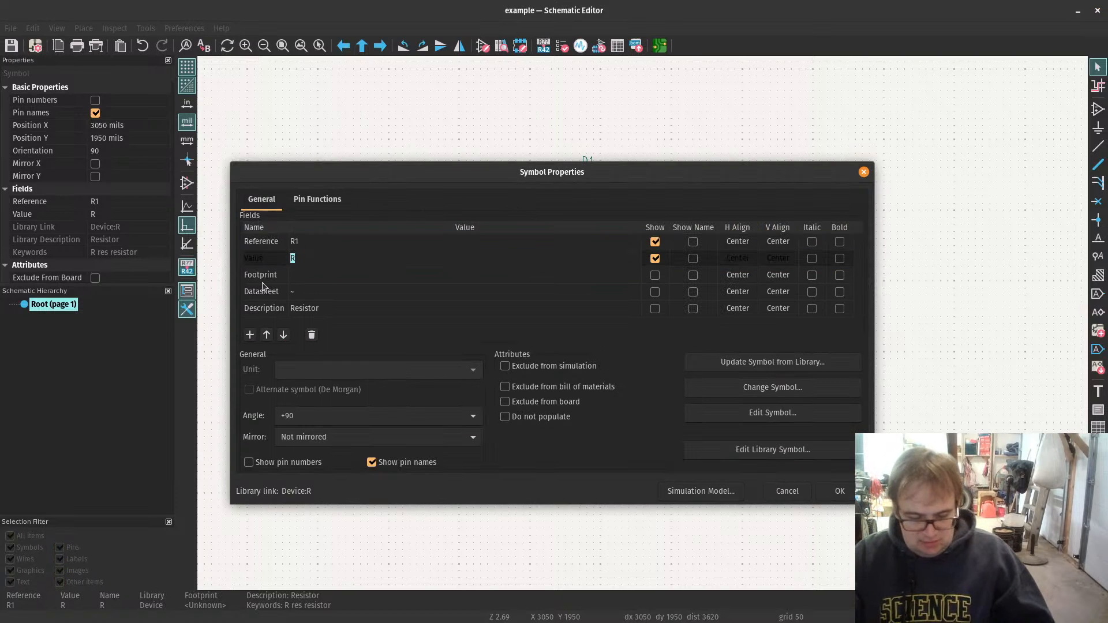
pyautogui.write('229')
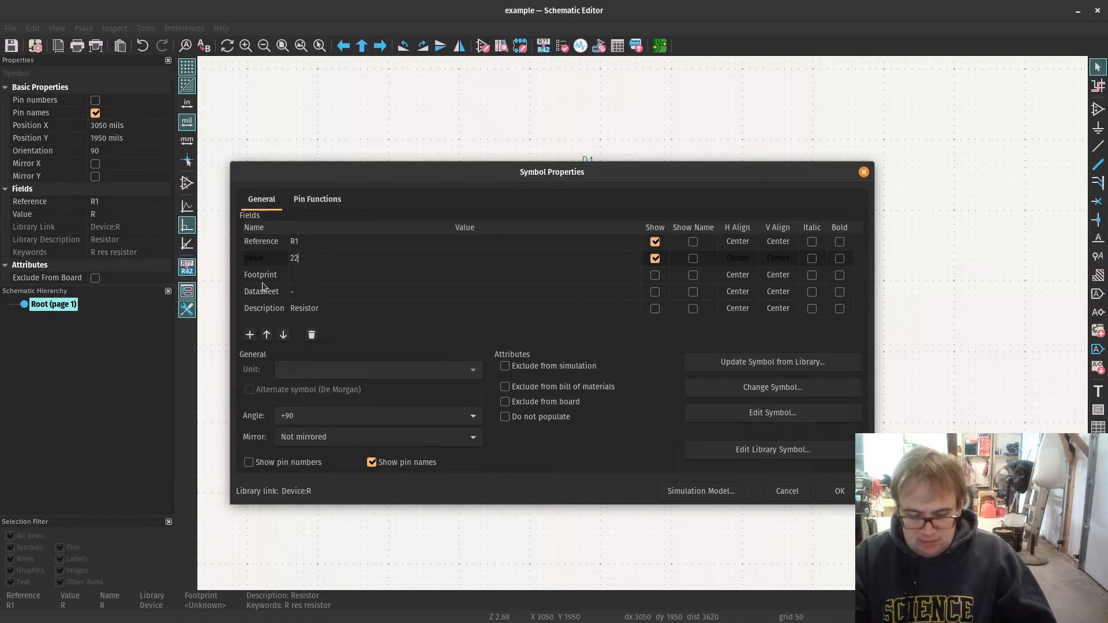
pyautogui.press('BackSpace')
pyautogui.write('0')
pyautogui.press('Return')
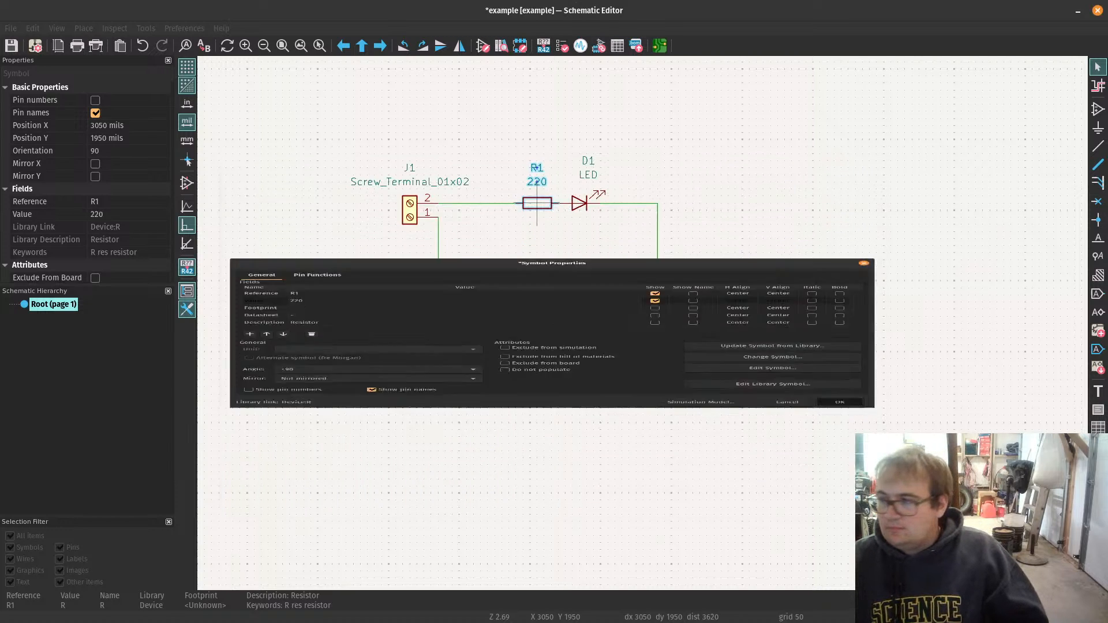
# Step: Open the footprint chooser for LED D1 and search the footprint library for "led"
pyautogui.doubleClick(579, 203)
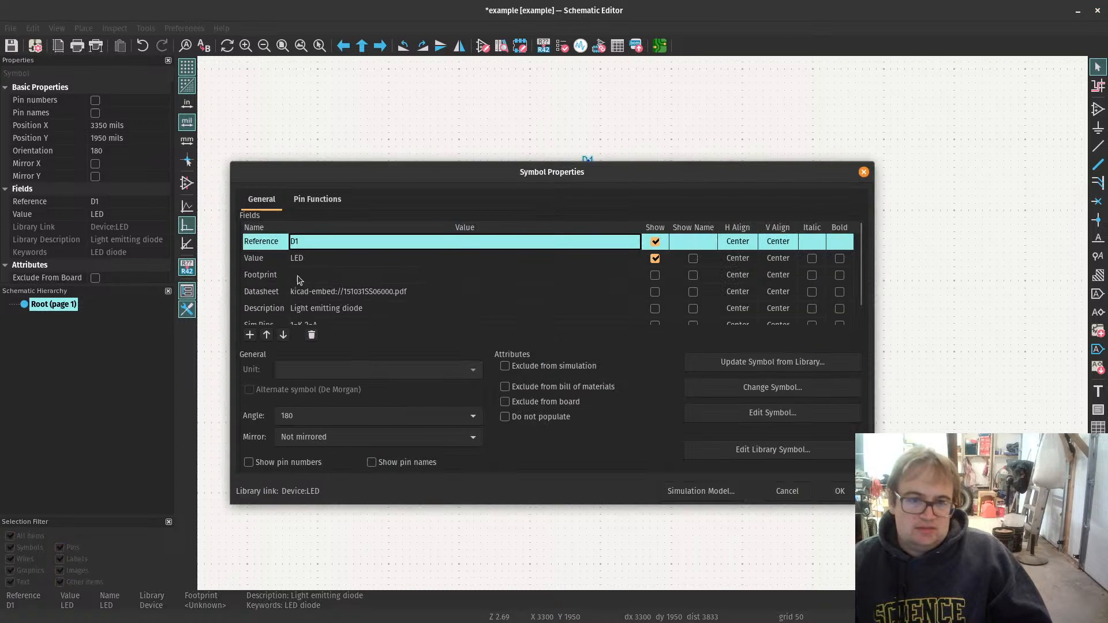
pyautogui.click(298, 277)
pyautogui.click(634, 276)
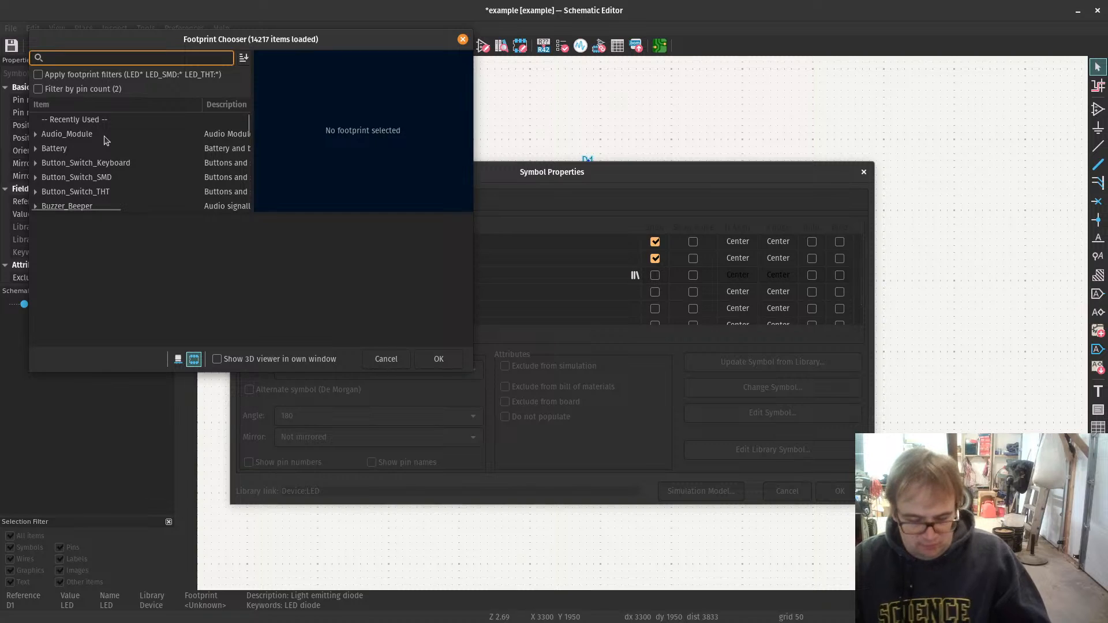
pyautogui.write('led')
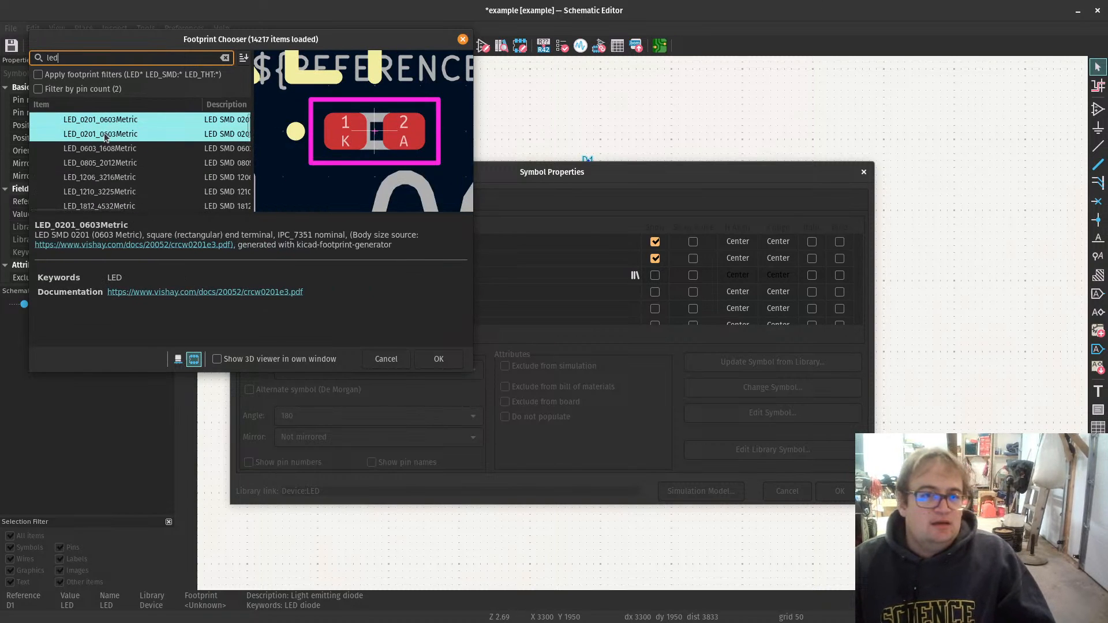
# Step: Preview the candidate through-hole LED footprints from 1.8 mm to 3.0 mm in diameter, including the flat-top variants
pyautogui.click(37, 120)
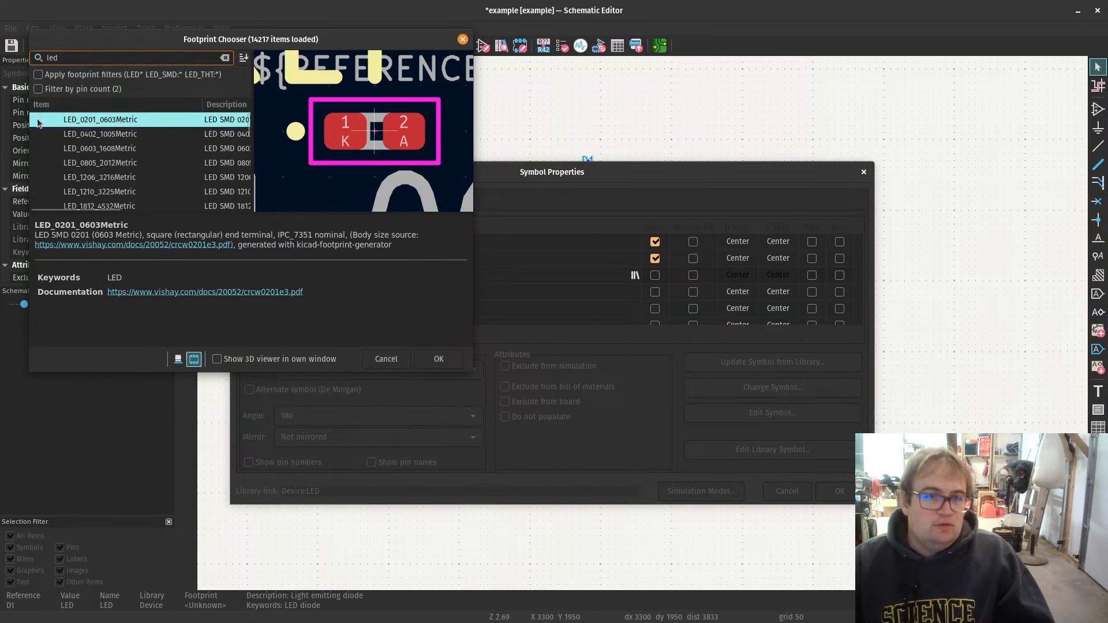
pyautogui.scroll(-2, 98, 170)
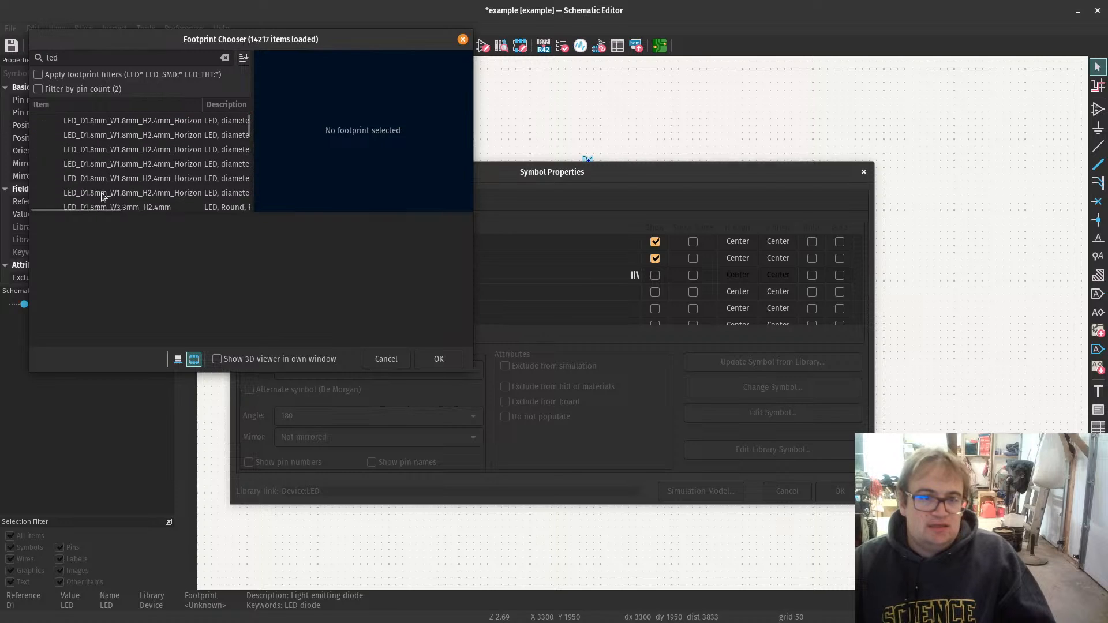
pyautogui.click(122, 160)
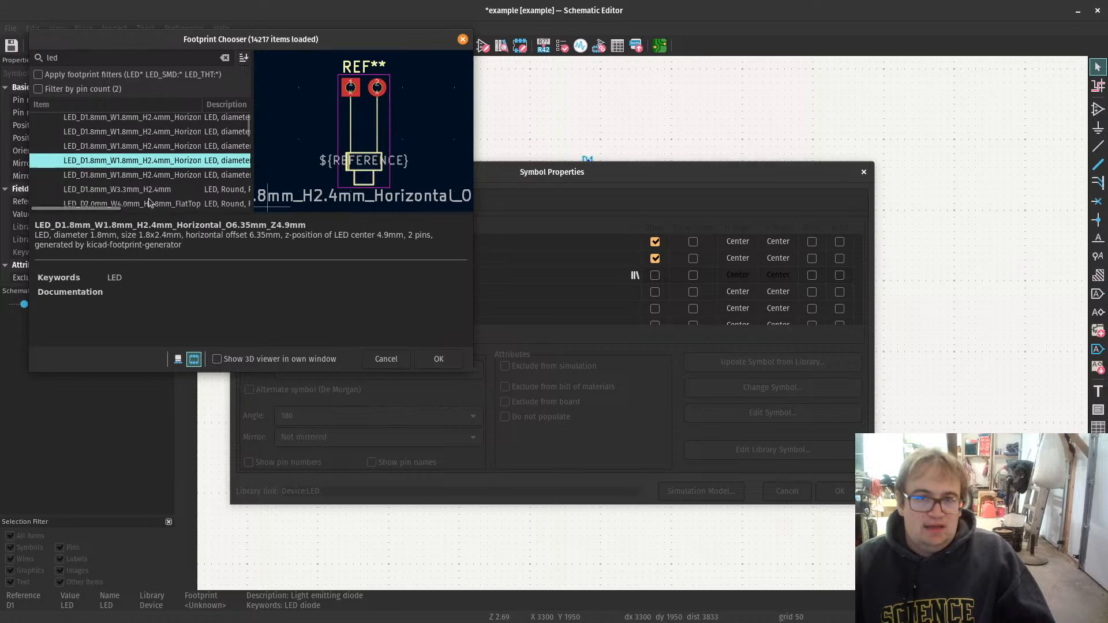
pyautogui.click(140, 178)
pyautogui.click(129, 202)
pyautogui.scroll(-1, 133, 192)
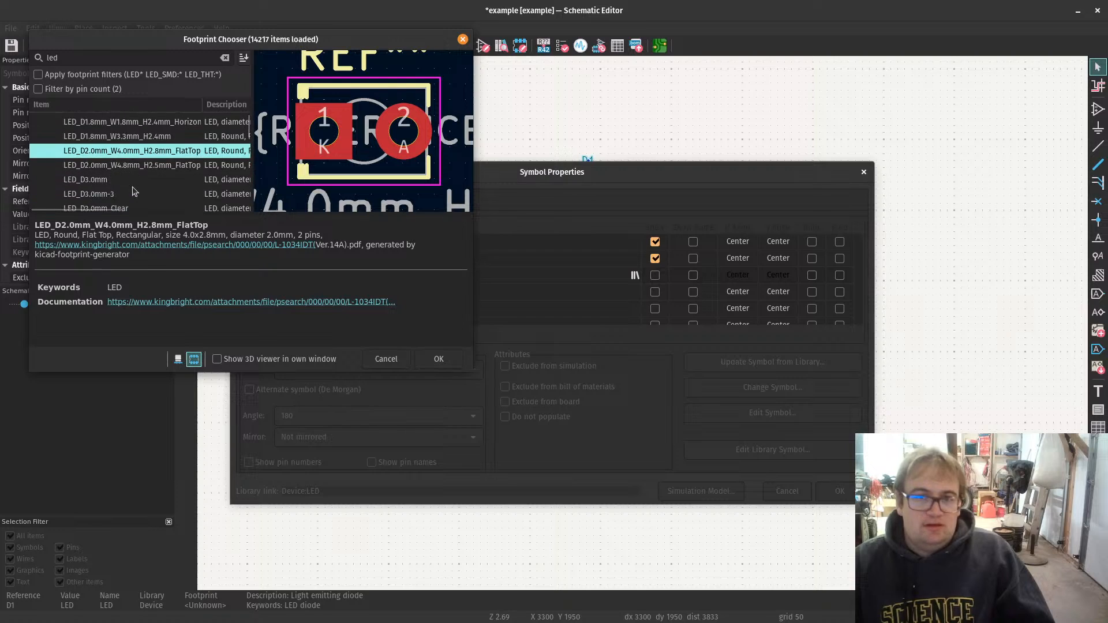
pyautogui.click(96, 181)
pyautogui.scroll(-1, 96, 199)
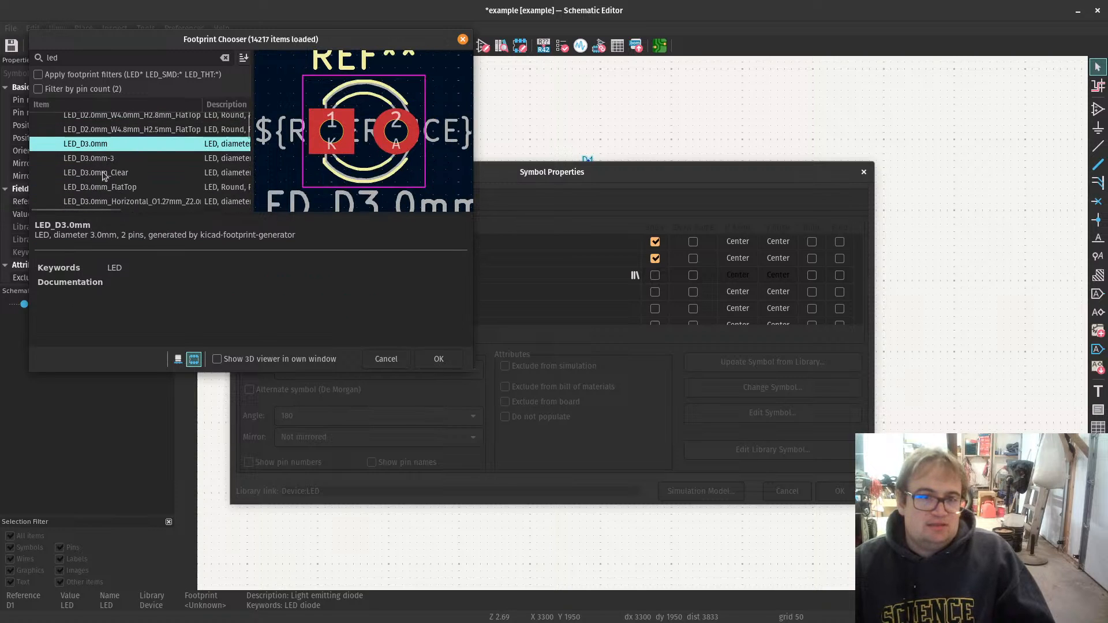
pyautogui.click(105, 164)
pyautogui.click(96, 187)
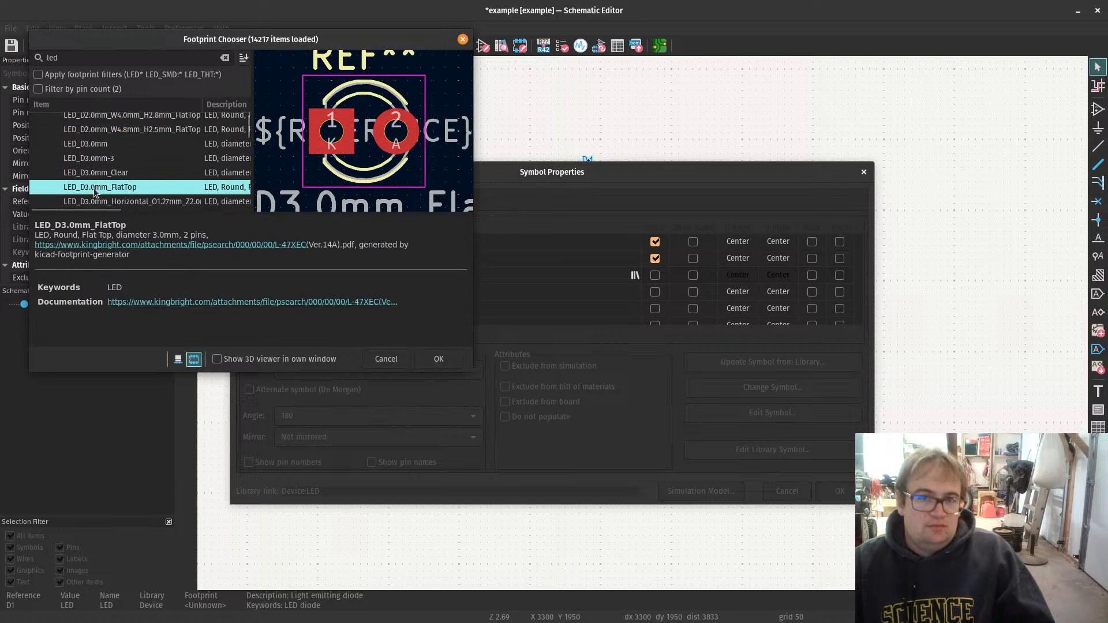
# Step: Assign the through-hole footprint LED_D5.0mm to LED D1 and apply the symbol properties
pyautogui.scroll(-5, 95, 193)
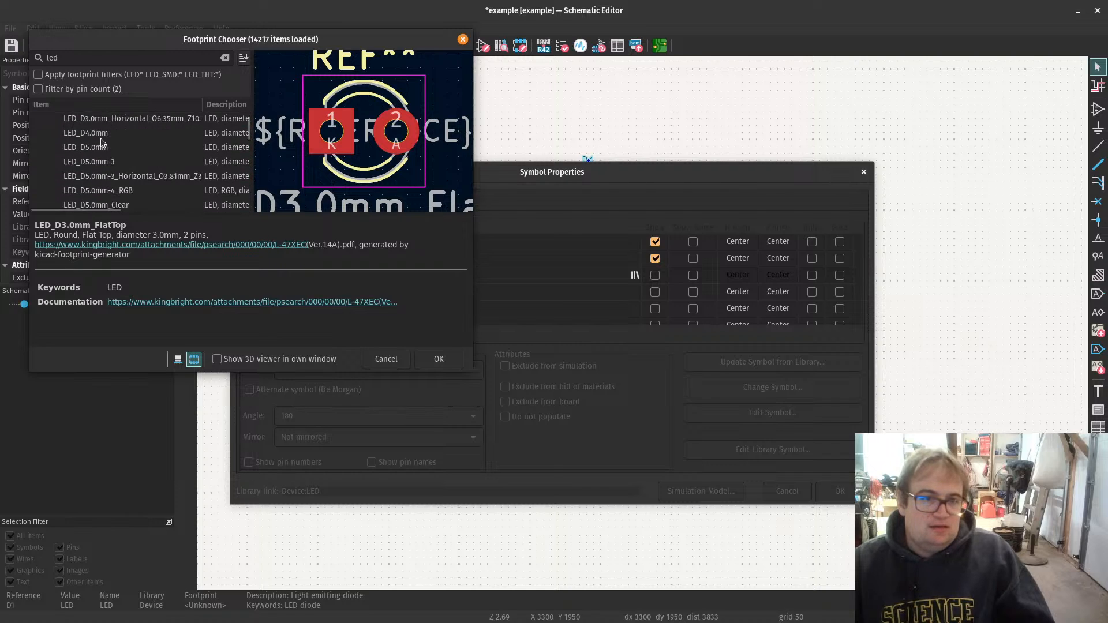
pyautogui.click(93, 149)
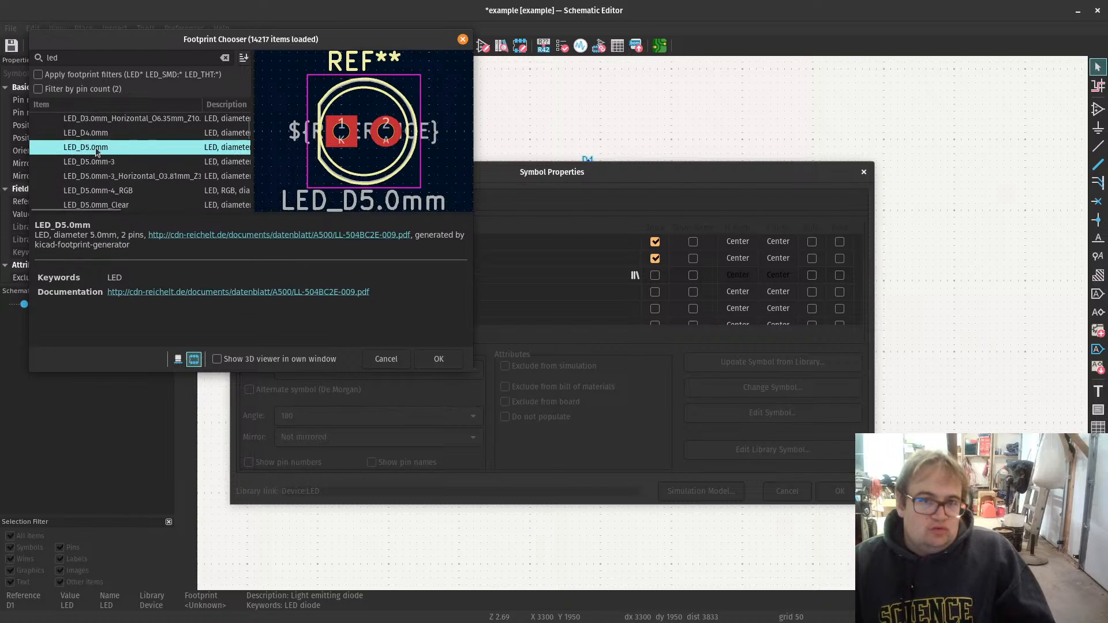
pyautogui.doubleClick(97, 149)
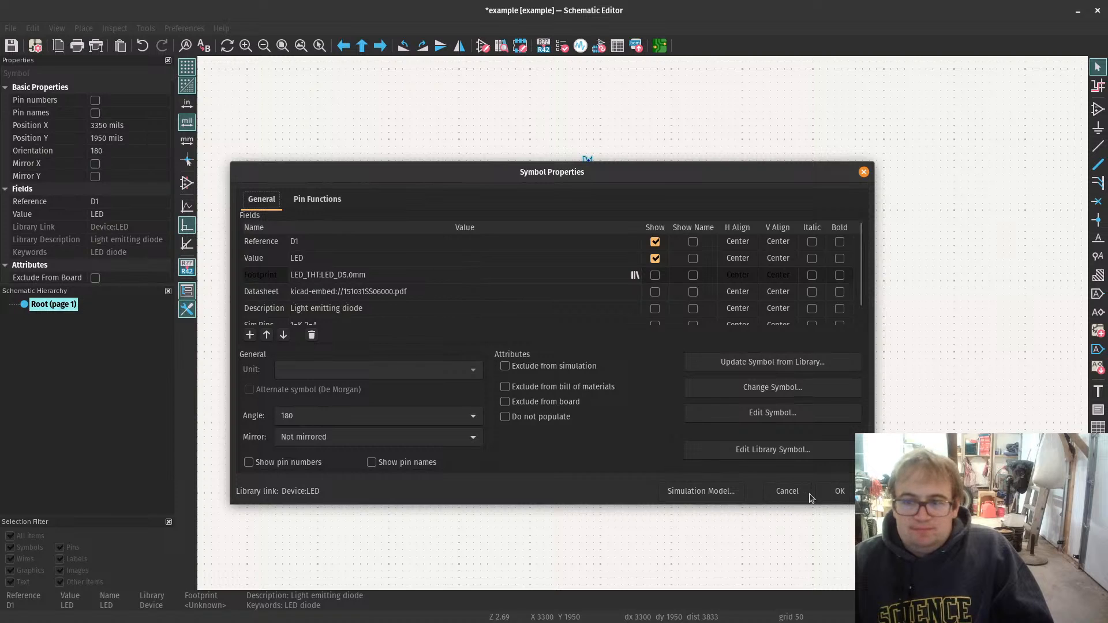
pyautogui.click(839, 492)
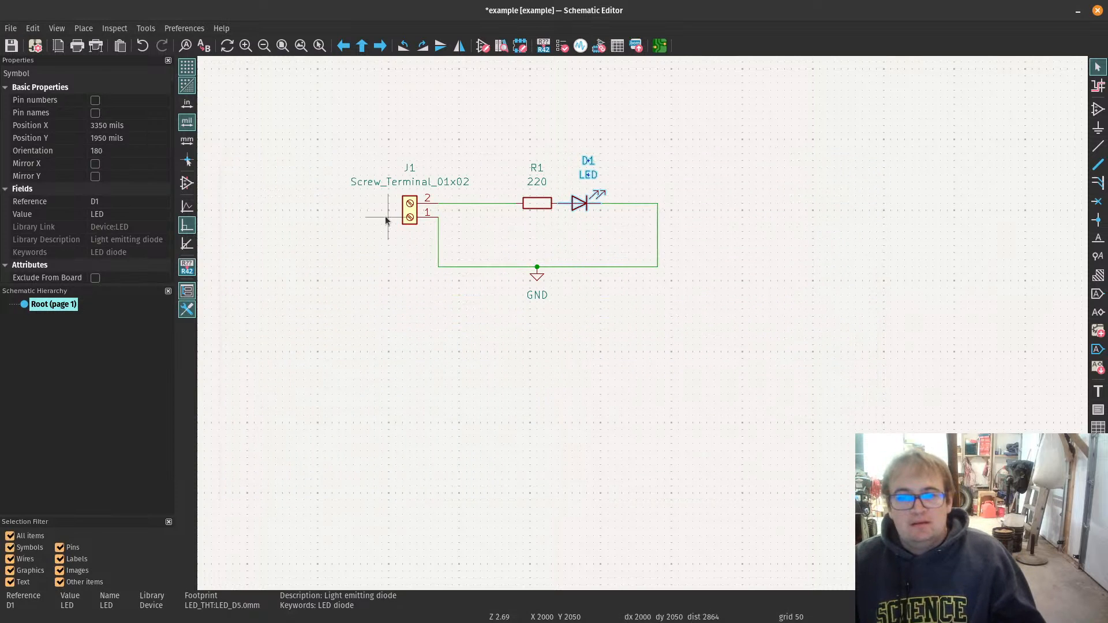
# Step: Open the footprint chooser for resistor R1 and search the footprint library for "r"
pyautogui.click(530, 203)
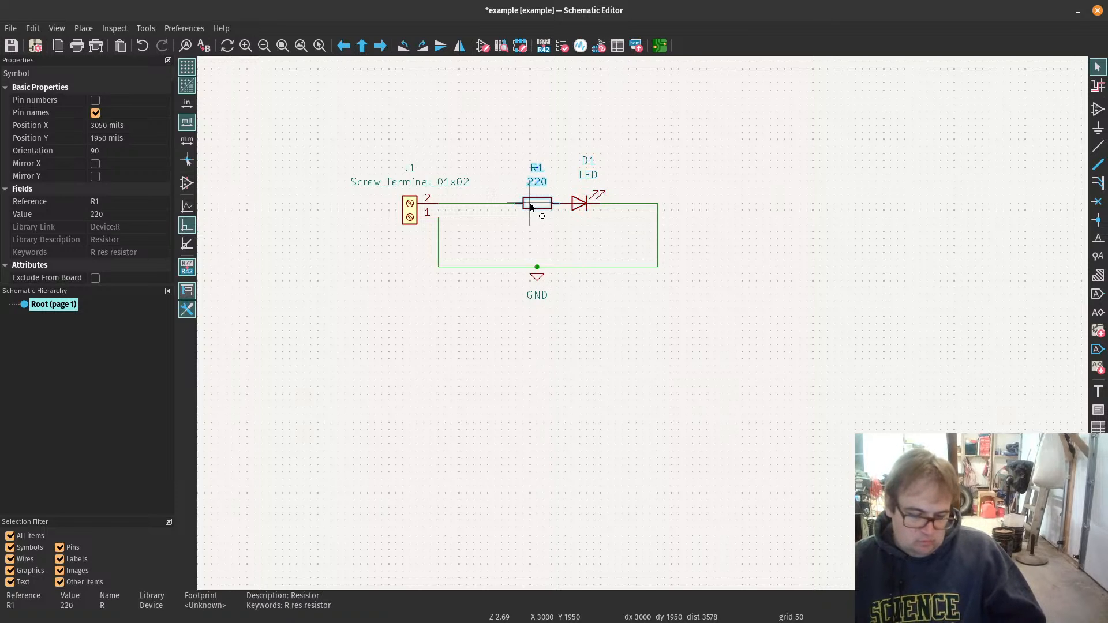
pyautogui.doubleClick(530, 207)
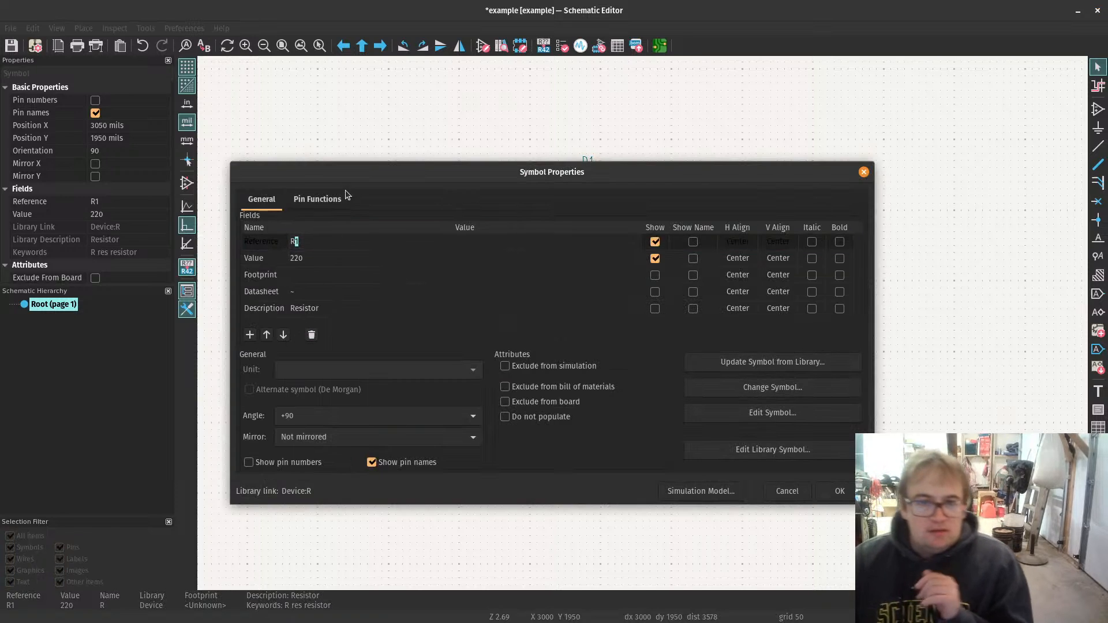
pyautogui.click(345, 276)
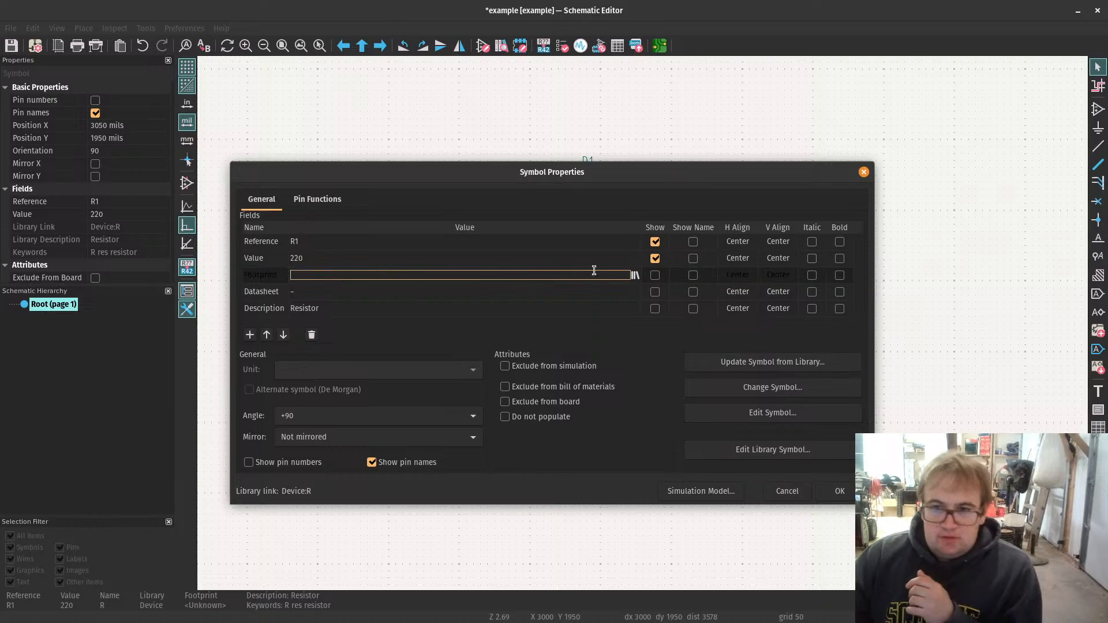
pyautogui.click(634, 276)
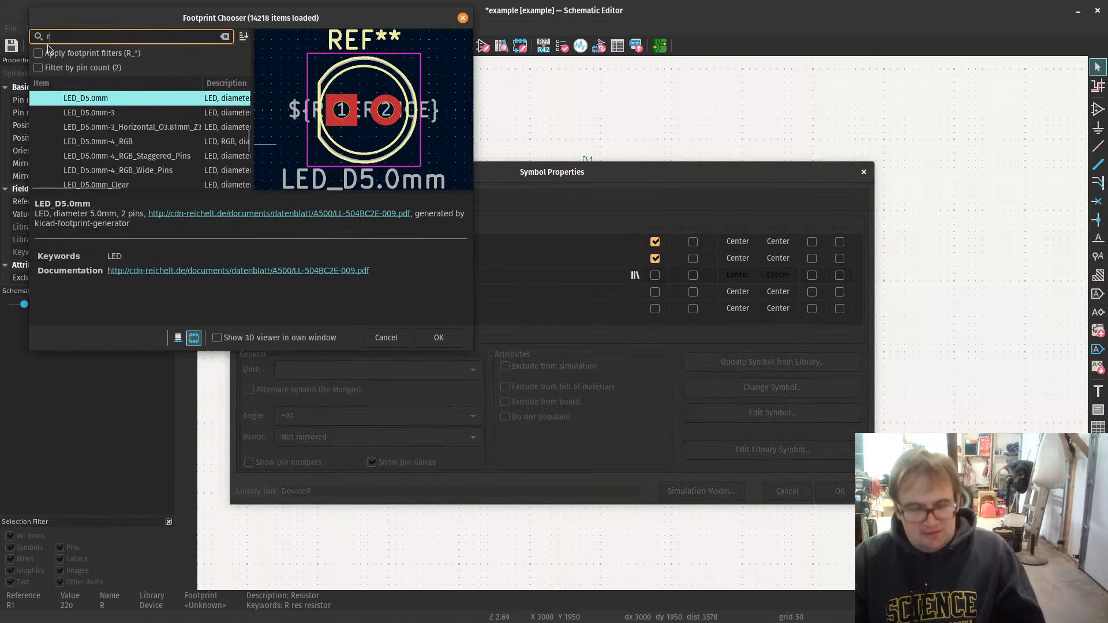
pyautogui.scroll(1, 109, 165)
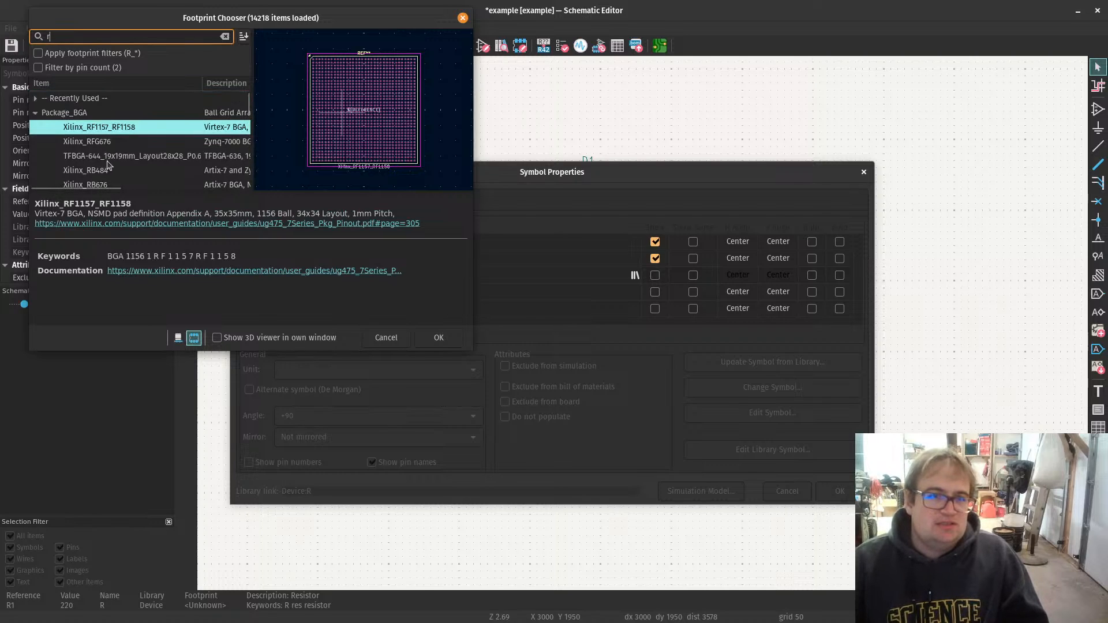
# Step: Assign the Resistor_THT footprint R_Axial_DIN0207_L6.3mm_D2.5mm_P10.16mm_Horizontal to resistor R1 and apply the symbol properties
pyautogui.click(35, 113)
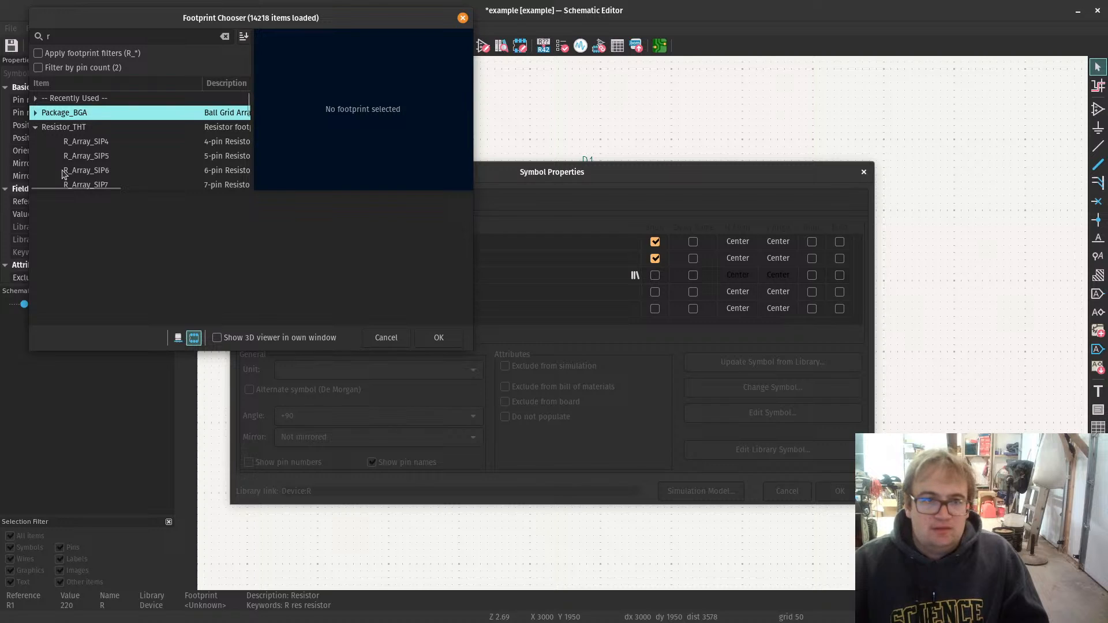
pyautogui.scroll(-6, 82, 154)
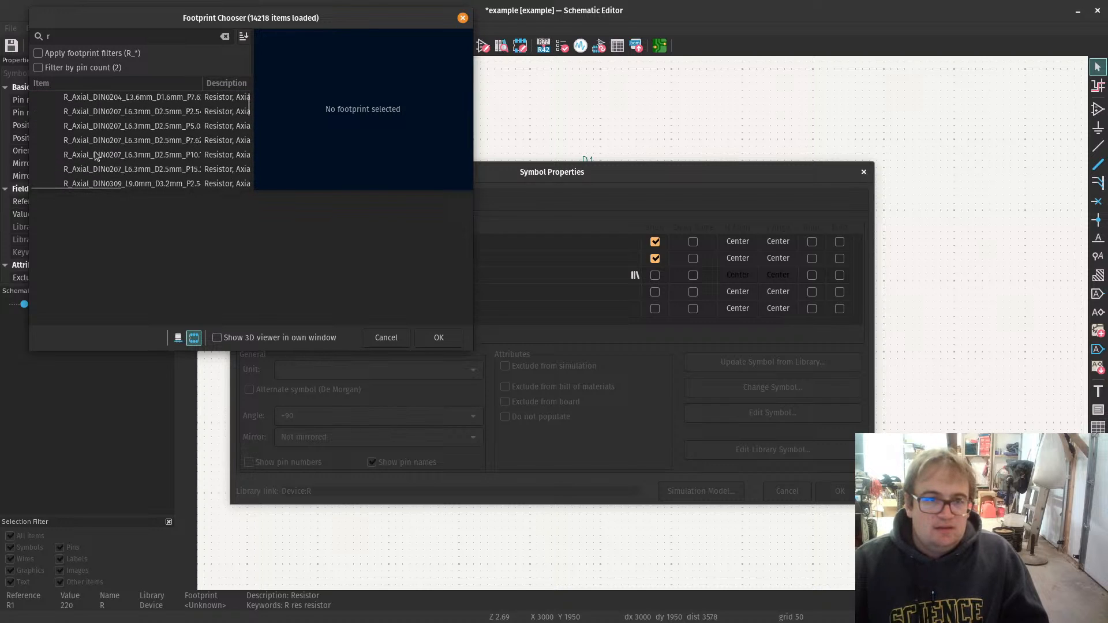
pyautogui.click(96, 155)
pyautogui.doubleClick(95, 155)
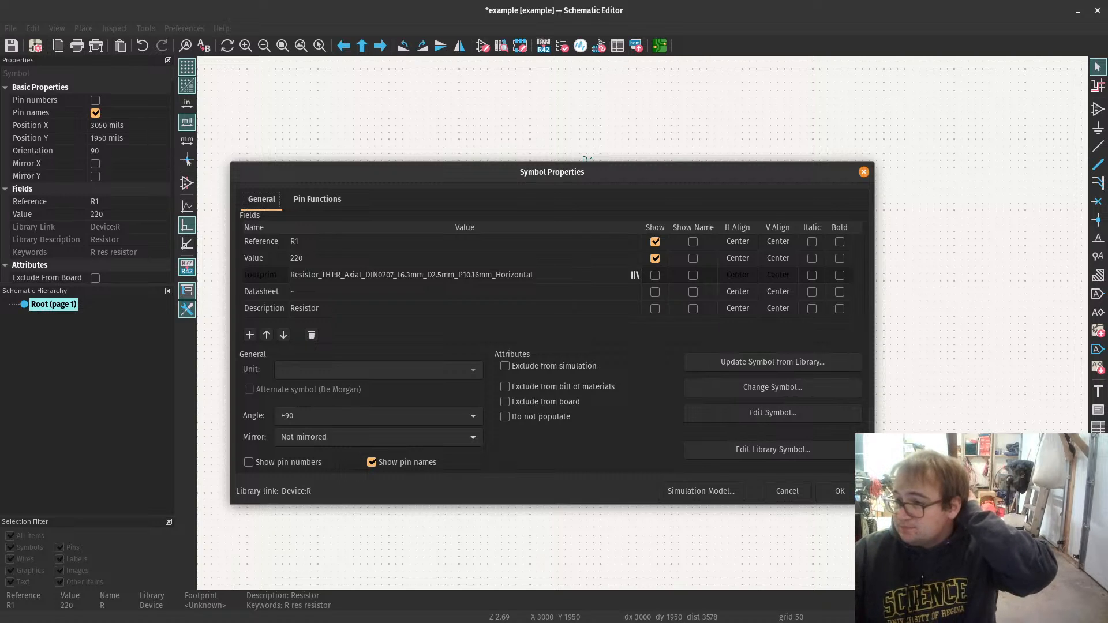
pyautogui.click(840, 491)
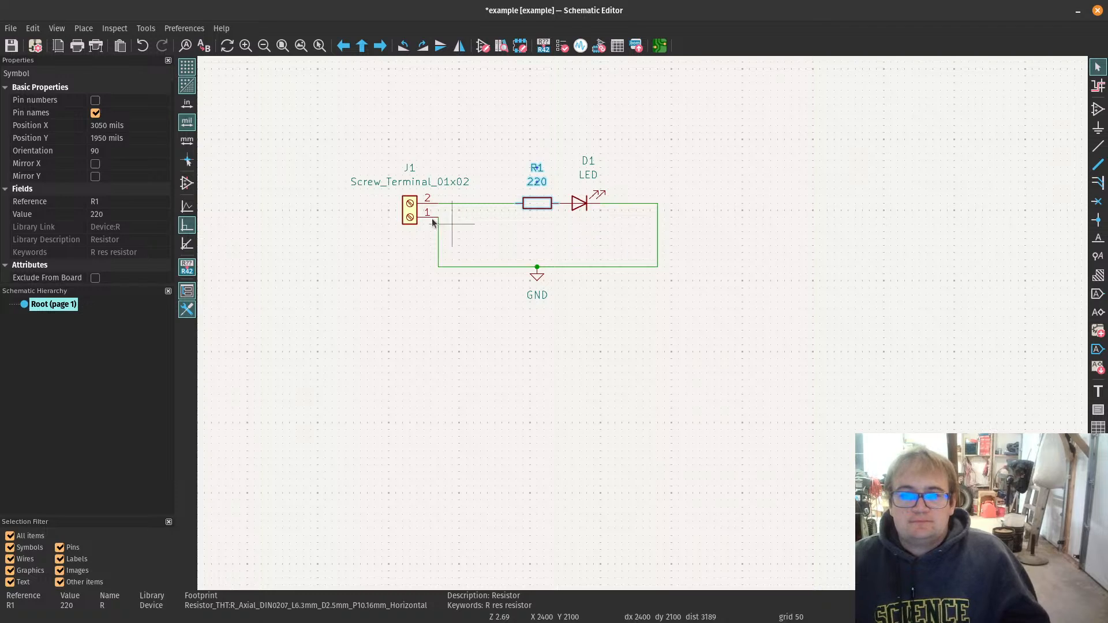
# Step: Open the footprint chooser for screw terminal J1 and search the footprint library for "term"
pyautogui.click(410, 216)
pyautogui.doubleClick(410, 216)
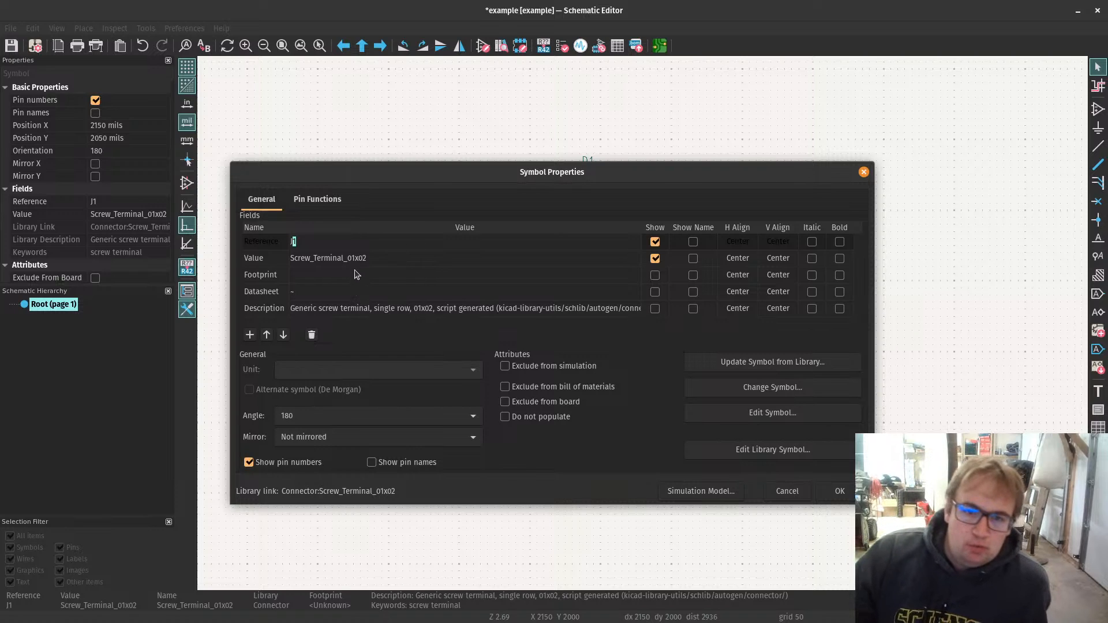
pyautogui.click(546, 274)
pyautogui.click(634, 275)
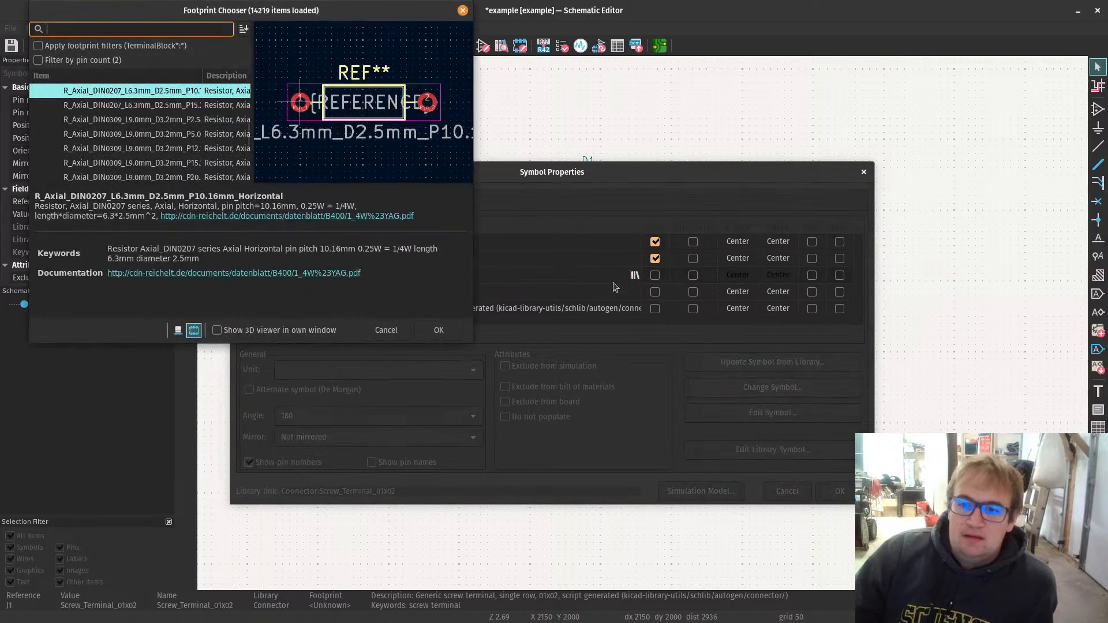
pyautogui.write('term')
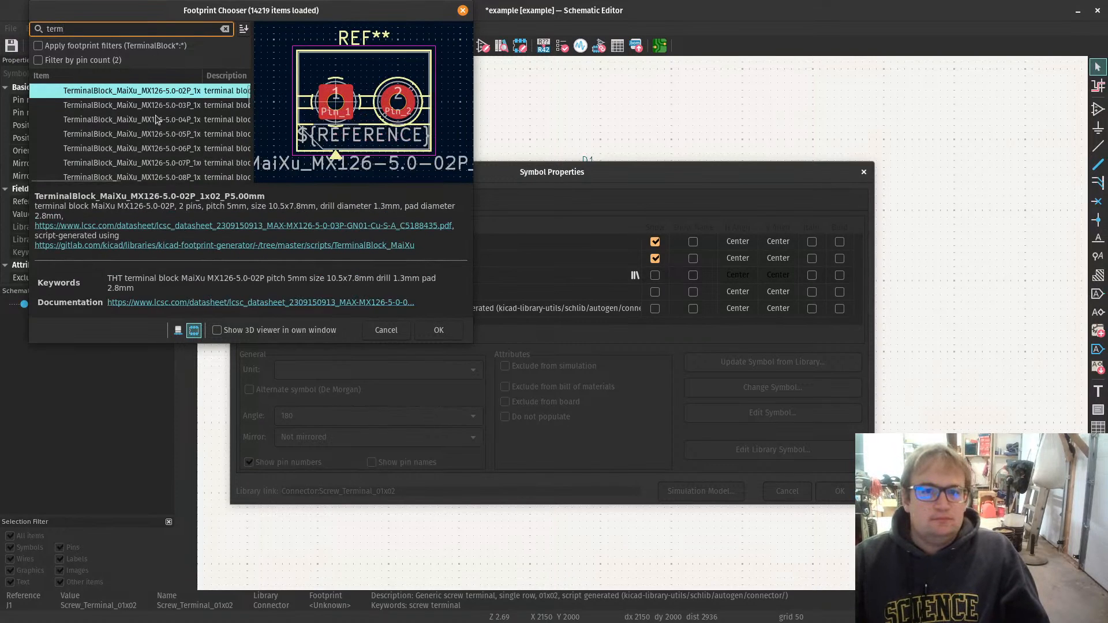
# Step: Preview the MaiXu MX126 terminal block footprints and assign the three-pin TerminalBlock_MaiXu_MX126-5.0-03P_1x03_P5.00mm to J1
pyautogui.click(141, 134)
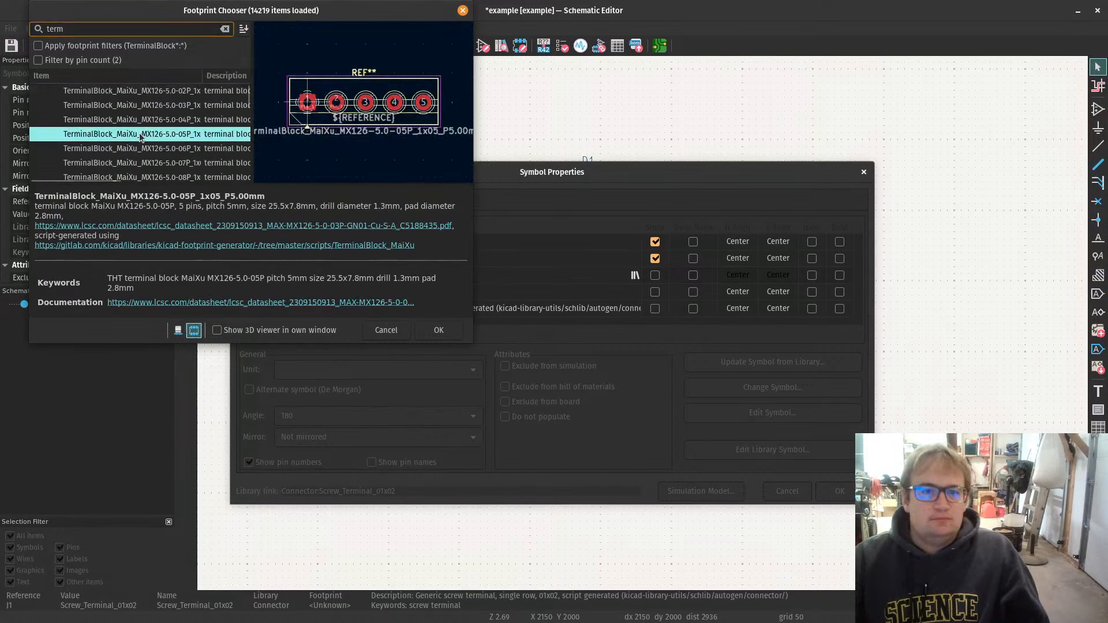
pyautogui.click(141, 106)
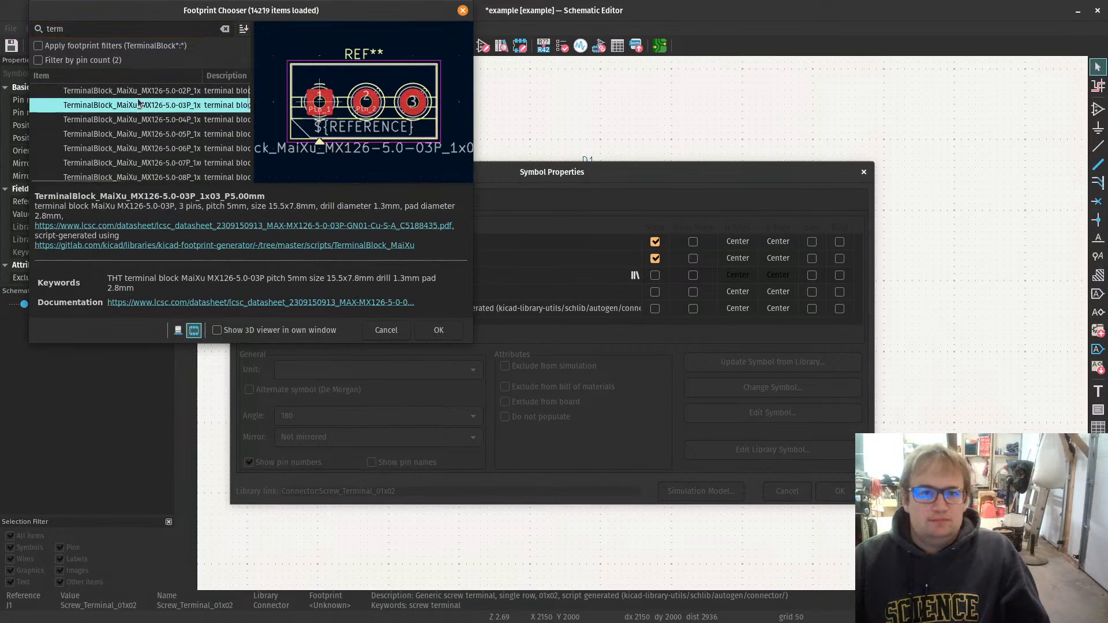
pyautogui.click(134, 91)
pyautogui.doubleClick(135, 107)
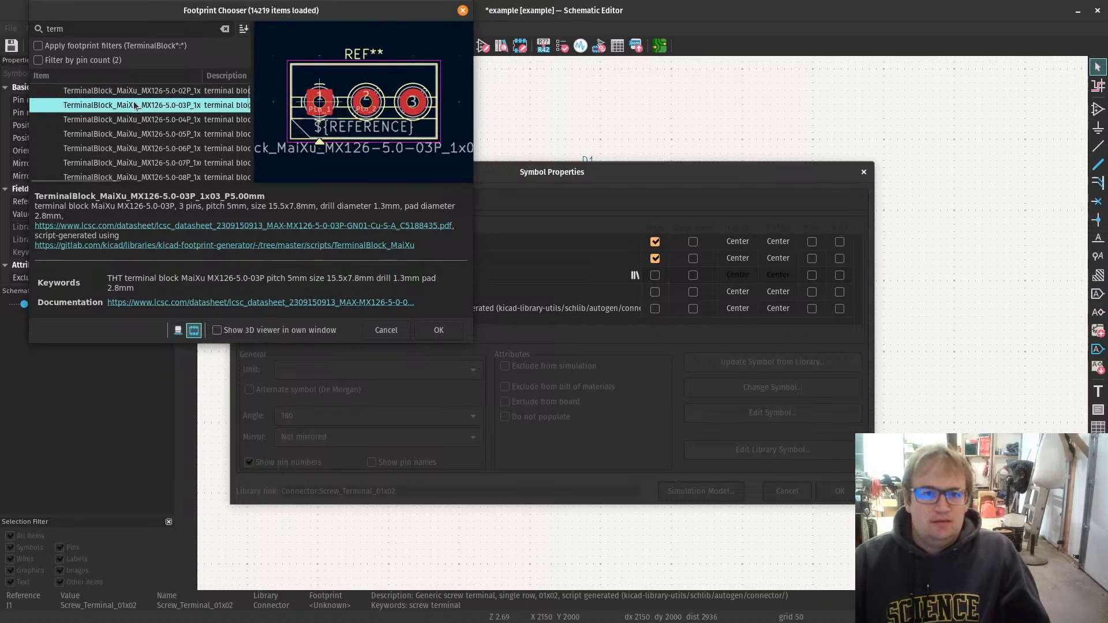
# Step: Set J1's footprint to the two-pin TerminalBlock_MaiXu_MX126-5.0-02P_1x02_P5.00mm, apply the symbol properties and save the schematic
pyautogui.click(635, 275)
pyautogui.scroll(1, 120, 131)
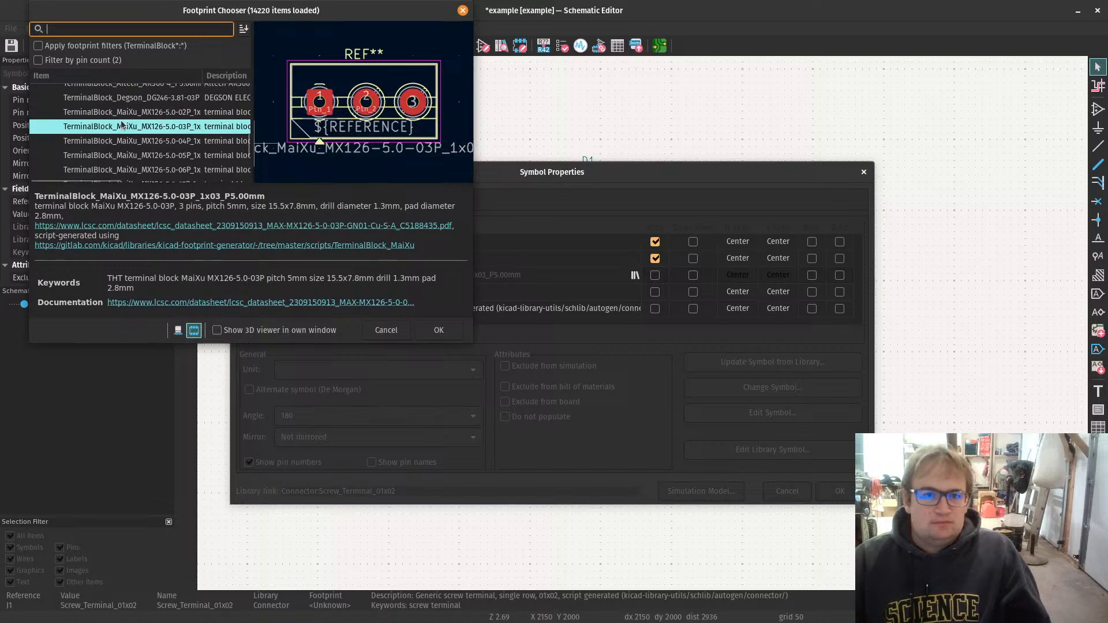
pyautogui.click(124, 114)
pyautogui.doubleClick(124, 118)
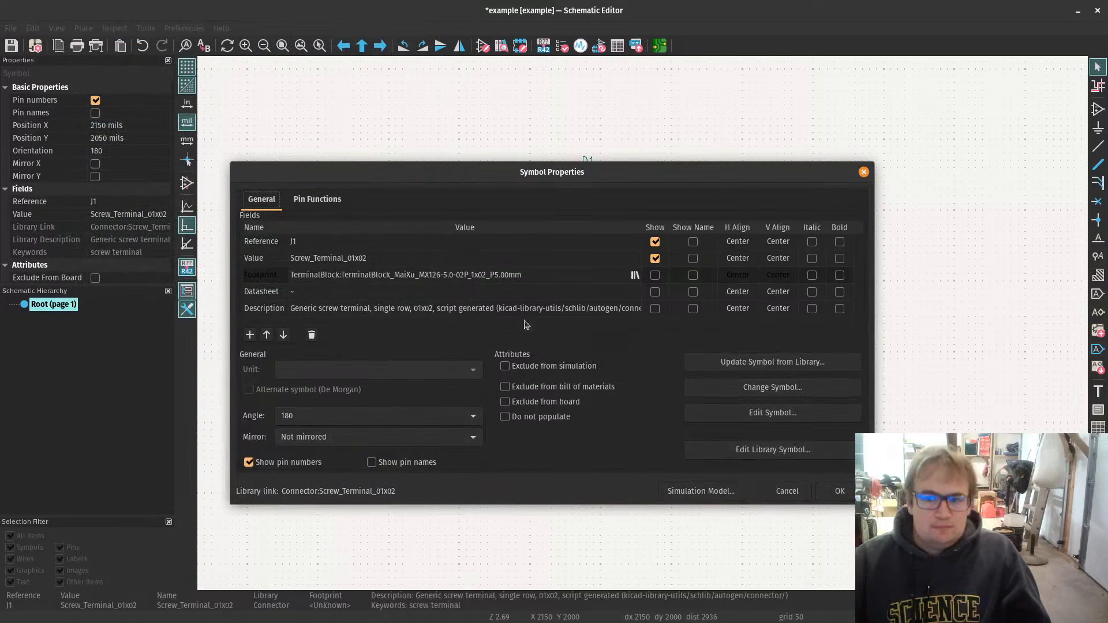
pyautogui.click(839, 491)
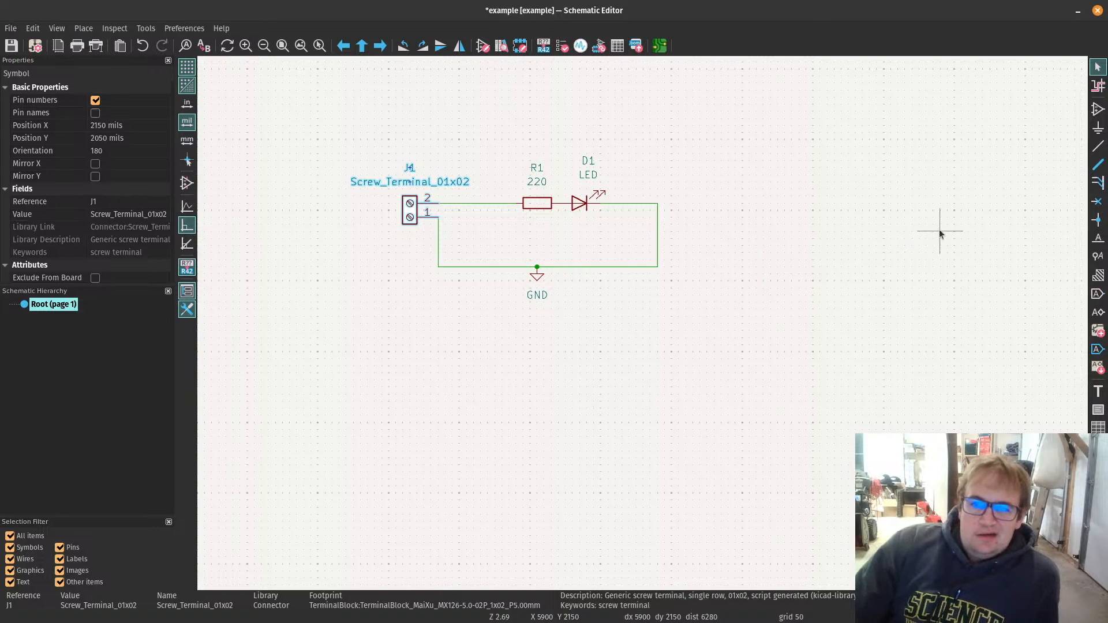
pyautogui.click(717, 269)
pyautogui.click(10, 45)
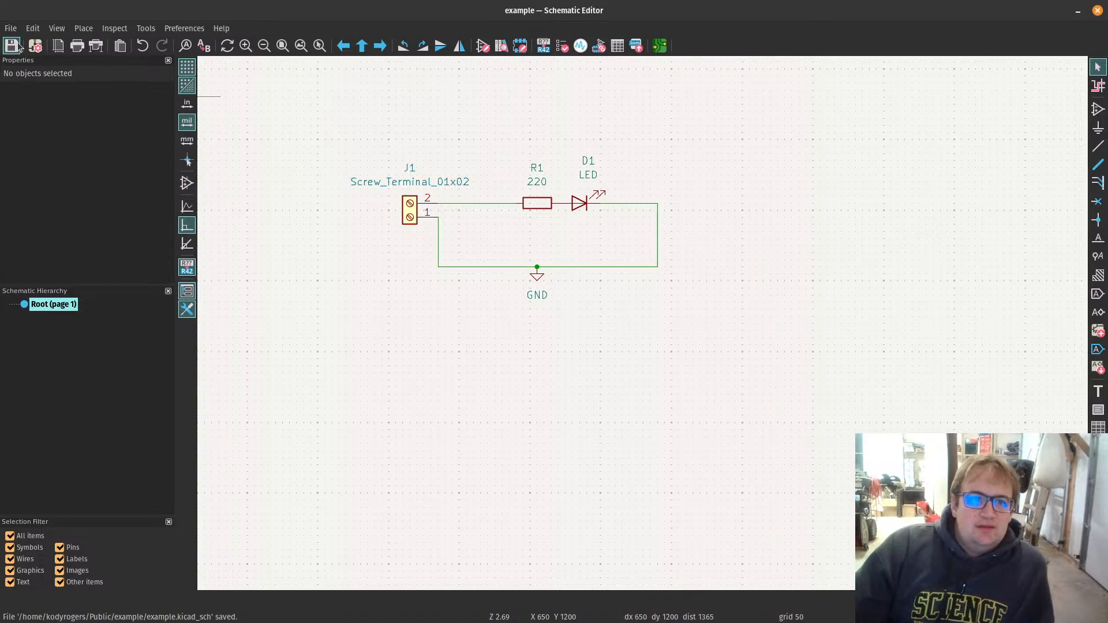
# Step: Look through the program's commands and open the list of hotkeys
pyautogui.click(152, 30)
pyautogui.moveTo(171, 31)
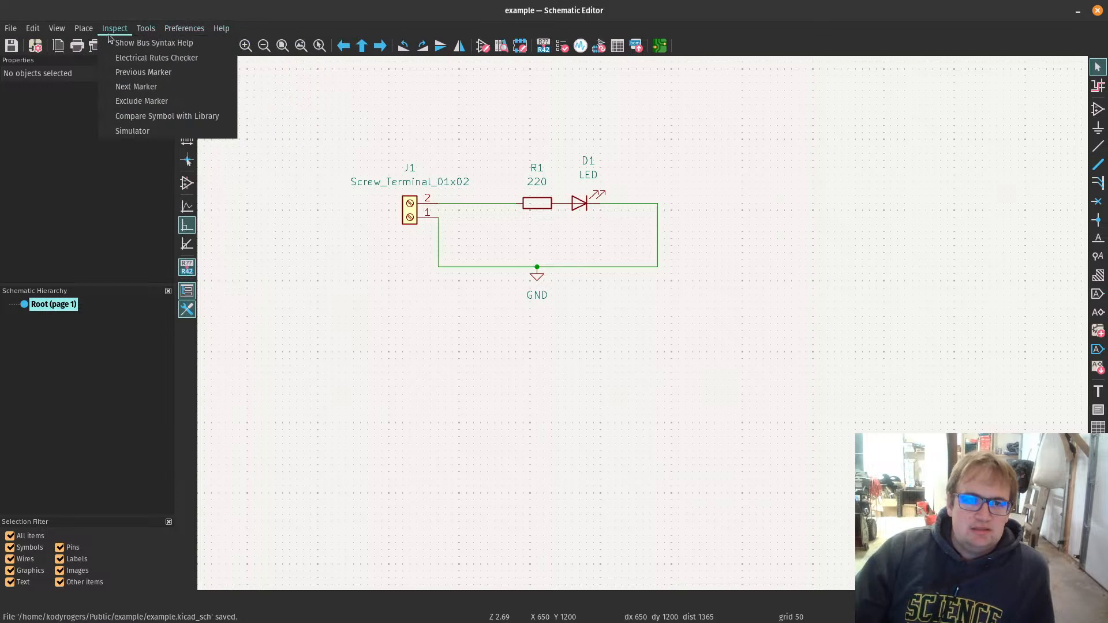
pyautogui.moveTo(55, 29)
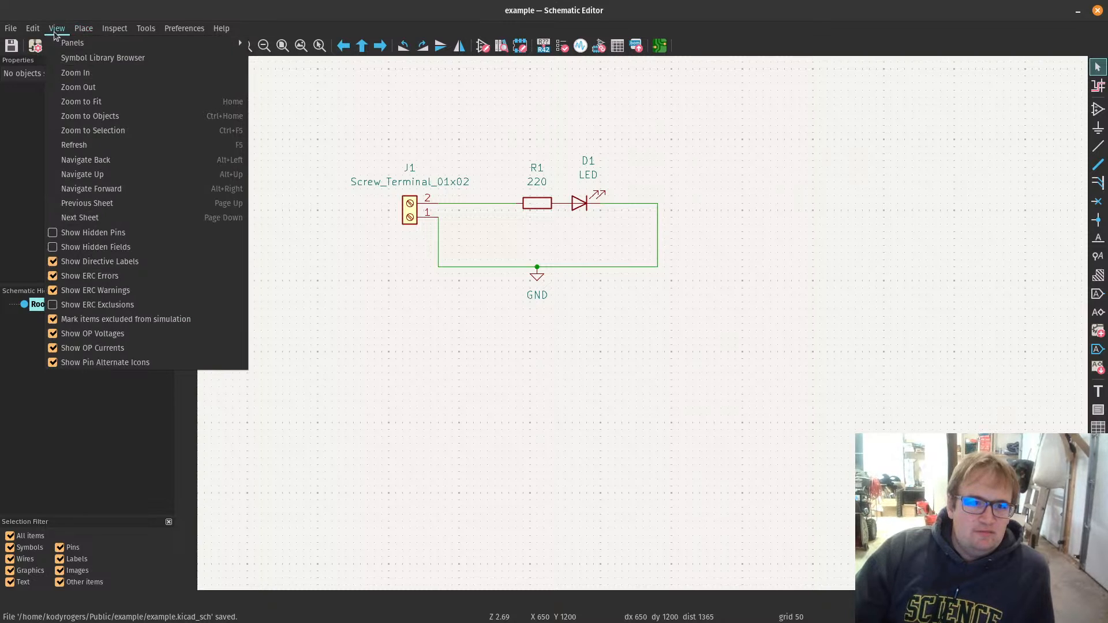
pyautogui.moveTo(219, 29)
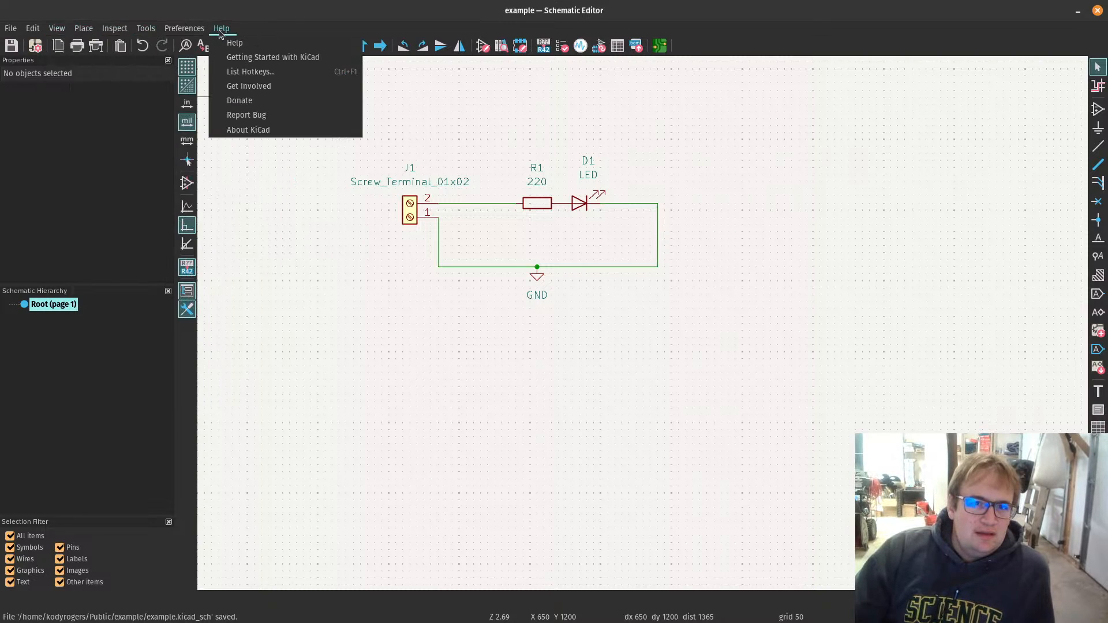
pyautogui.click(264, 72)
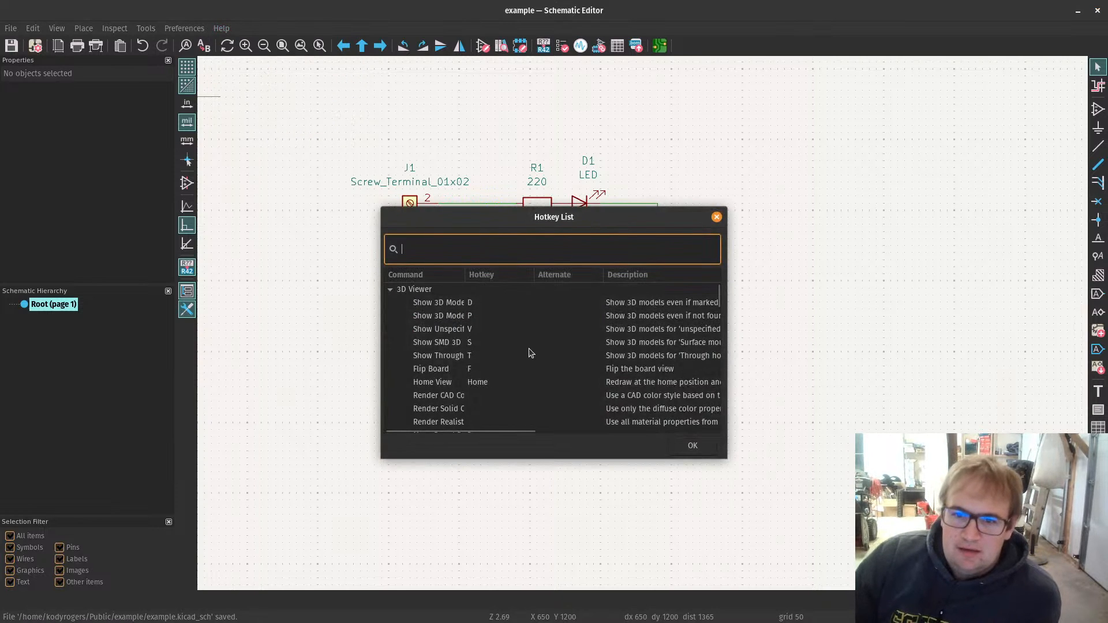
# Step: Widen the Command column, collapse the 3D Viewer and Common groups, and examine the Schematic Editor hotkeys before closing the list
pyautogui.moveTo(464, 274); pyautogui.dragTo(545, 288)
pyautogui.click(390, 290)
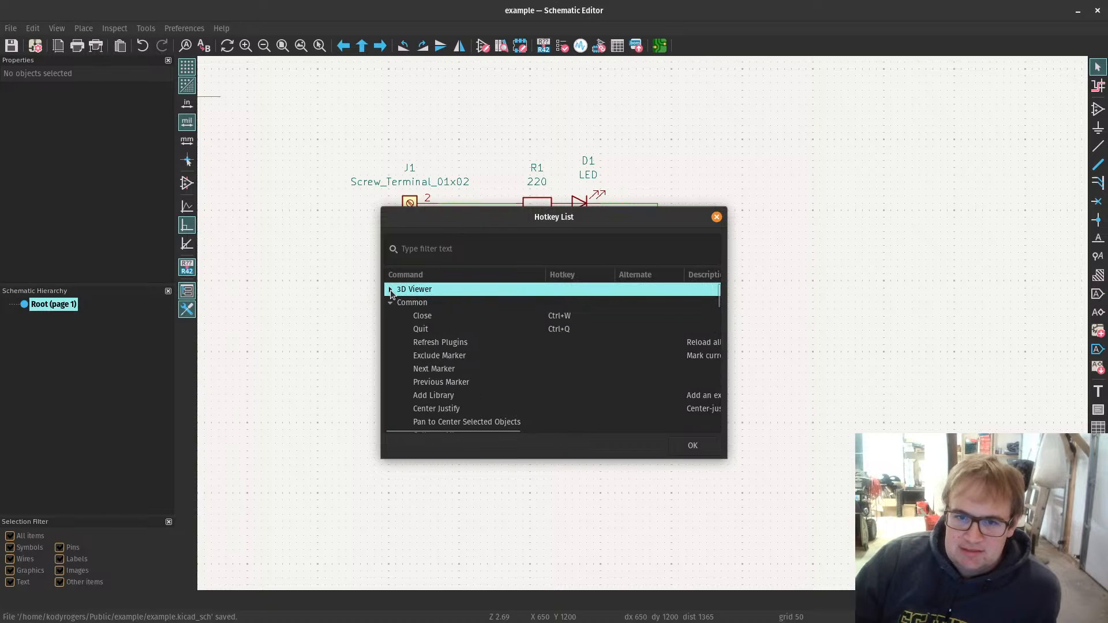
pyautogui.click(390, 304)
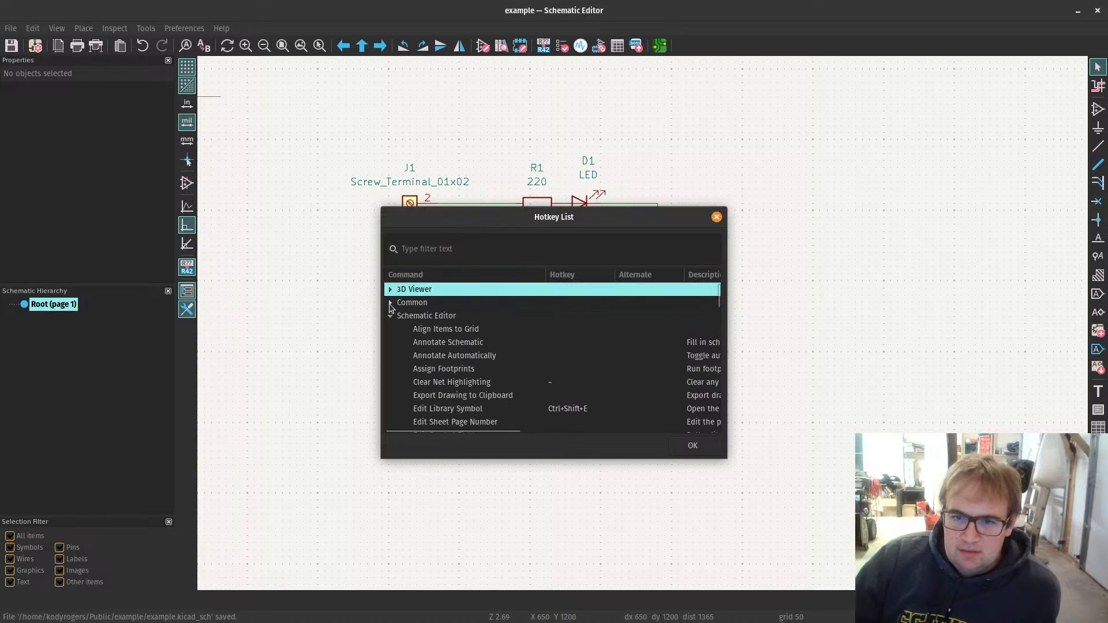
pyautogui.scroll(-3, 460, 345)
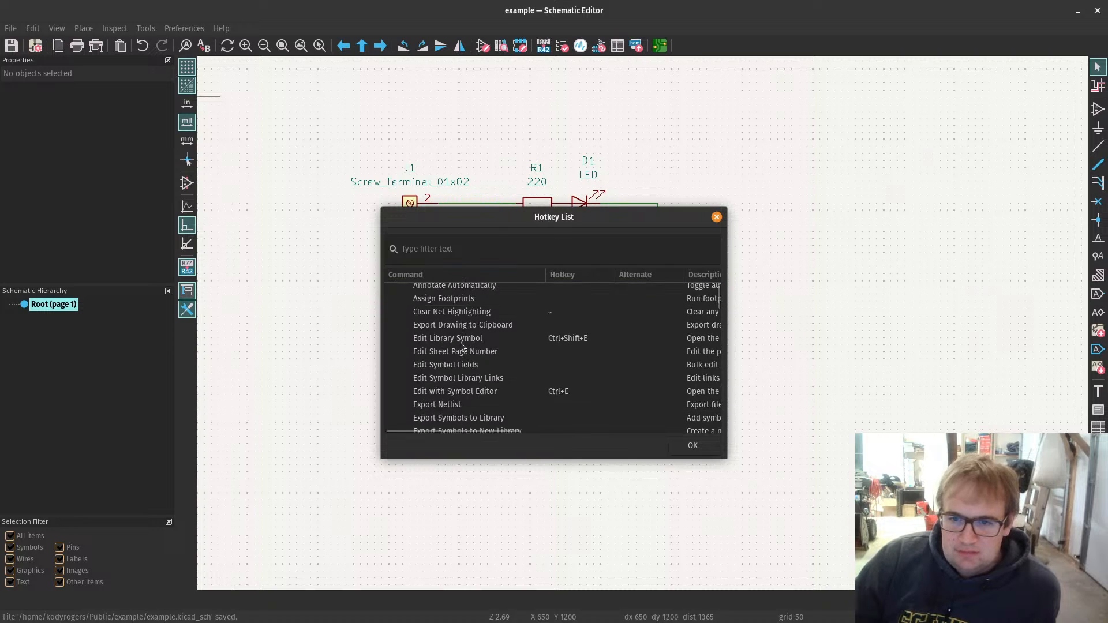
pyautogui.scroll(-2, 460, 345)
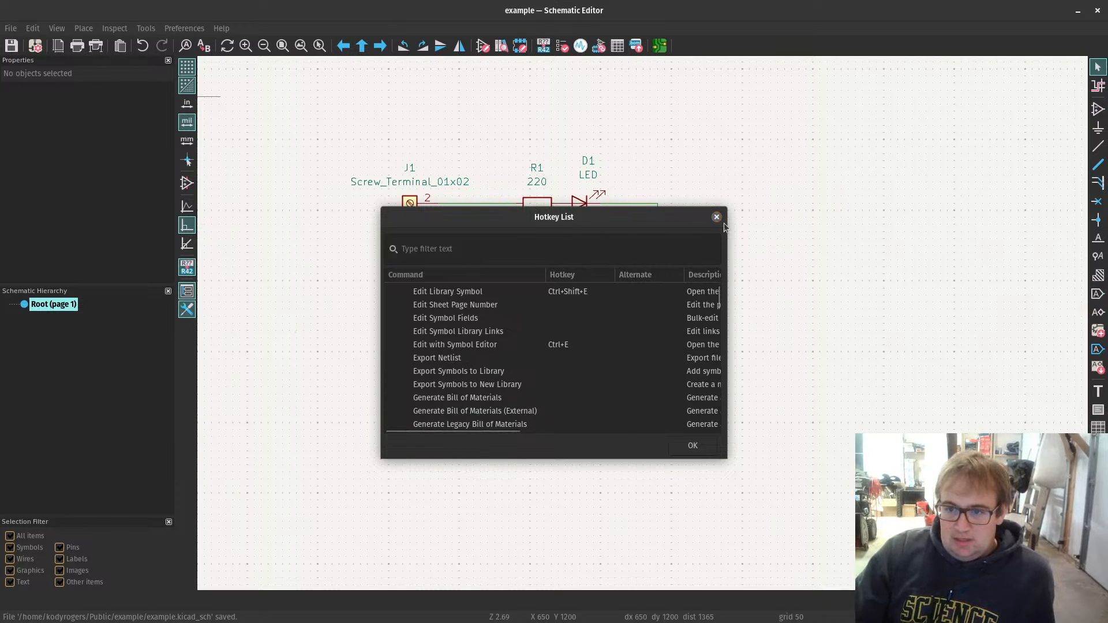
pyautogui.moveTo(615, 218); pyautogui.dragTo(1105, 342)
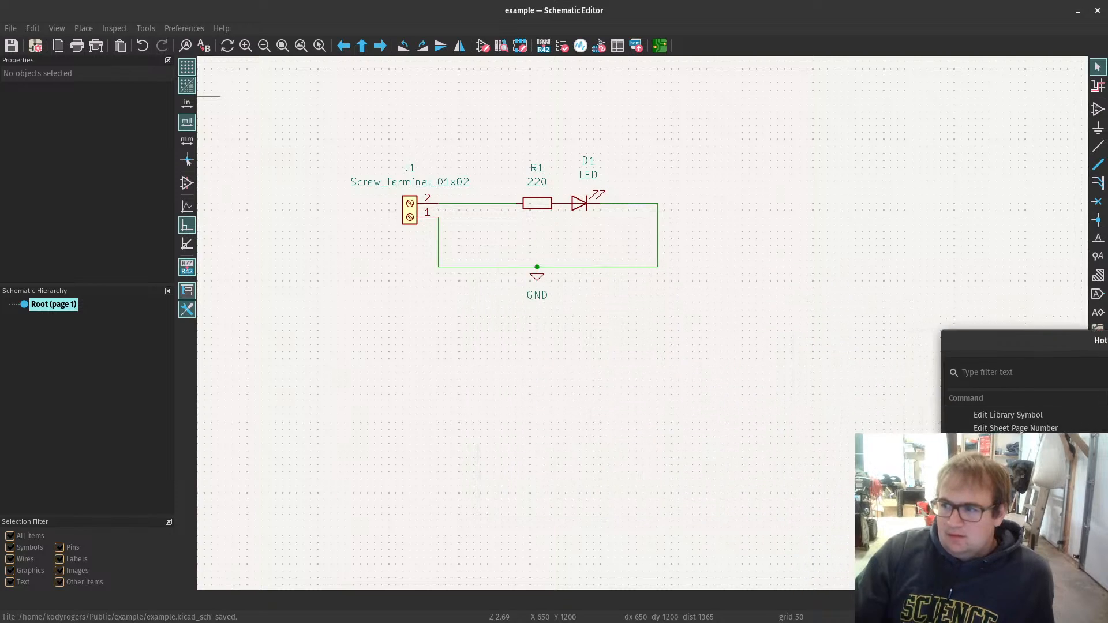
pyautogui.press('Escape')
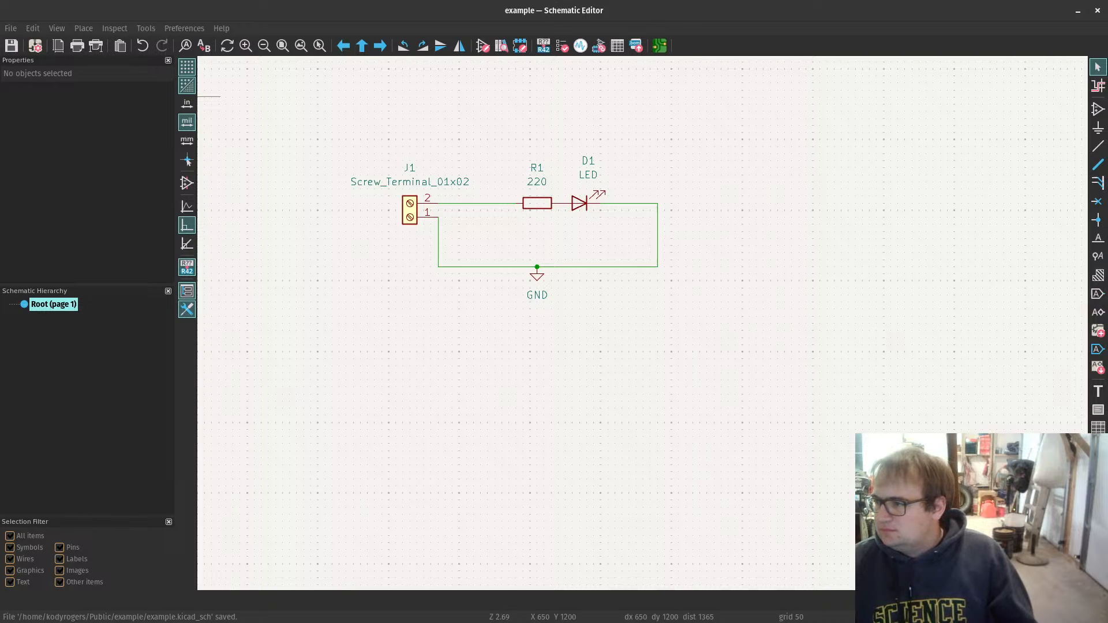
# Step: Open resistor R1 in the Symbol Editor to view its symbol, and close the editor without editing
pyautogui.click(533, 208)
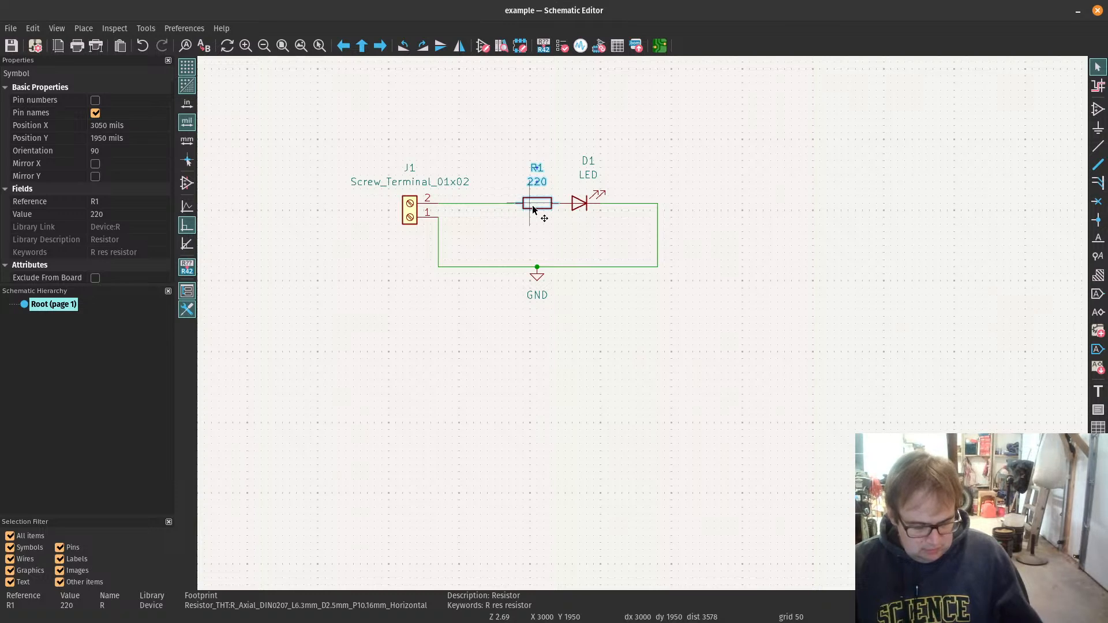
pyautogui.hotkey('ctrl', 'e')
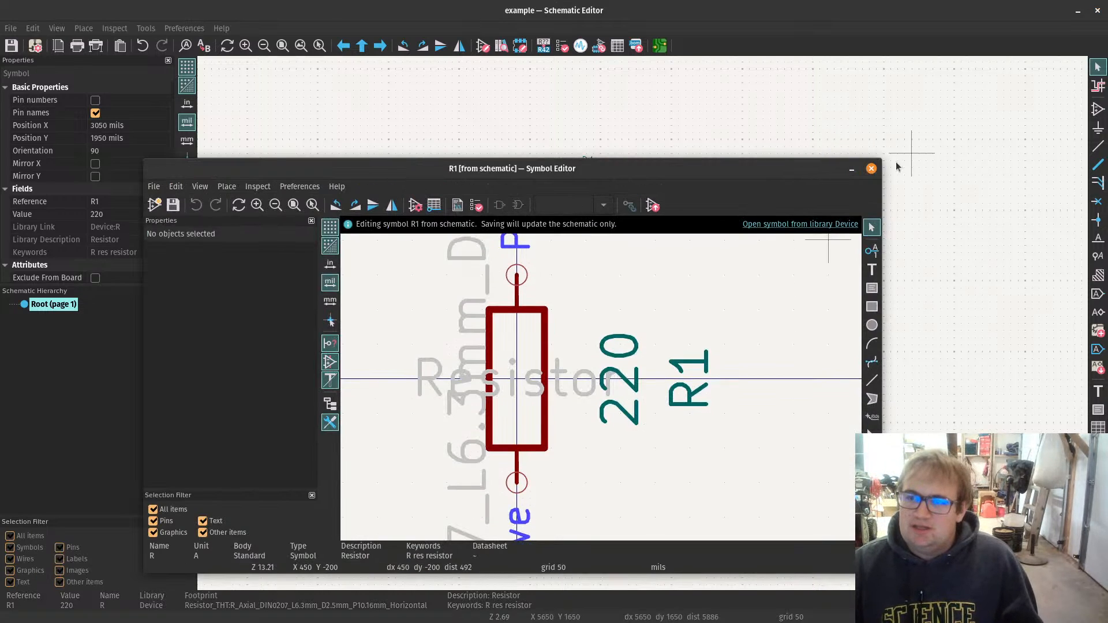
pyautogui.click(871, 168)
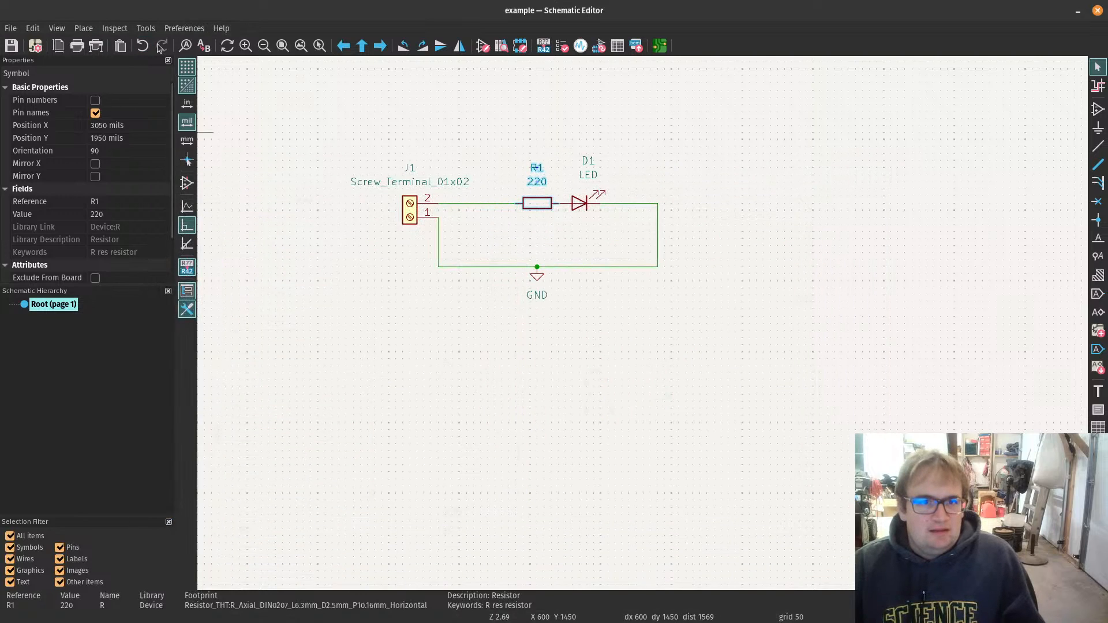
# Step: Open the hotkey list, collapse the 3D Viewer and Common groups, and examine the Schematic Editor drawing and placement hotkeys before closing it
pyautogui.click(221, 28)
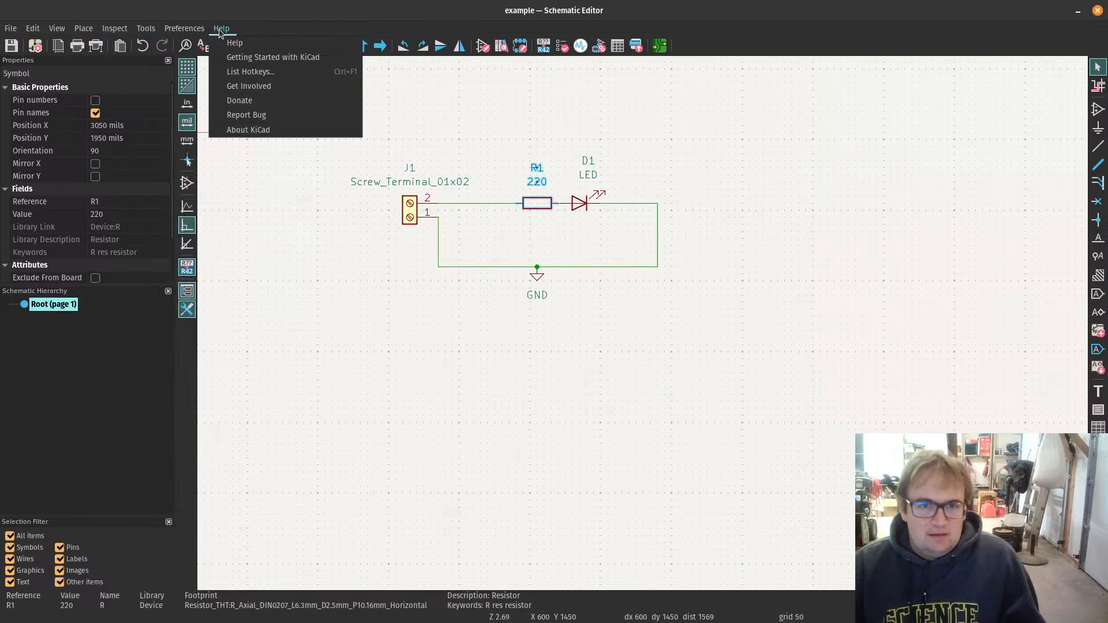
pyautogui.click(242, 69)
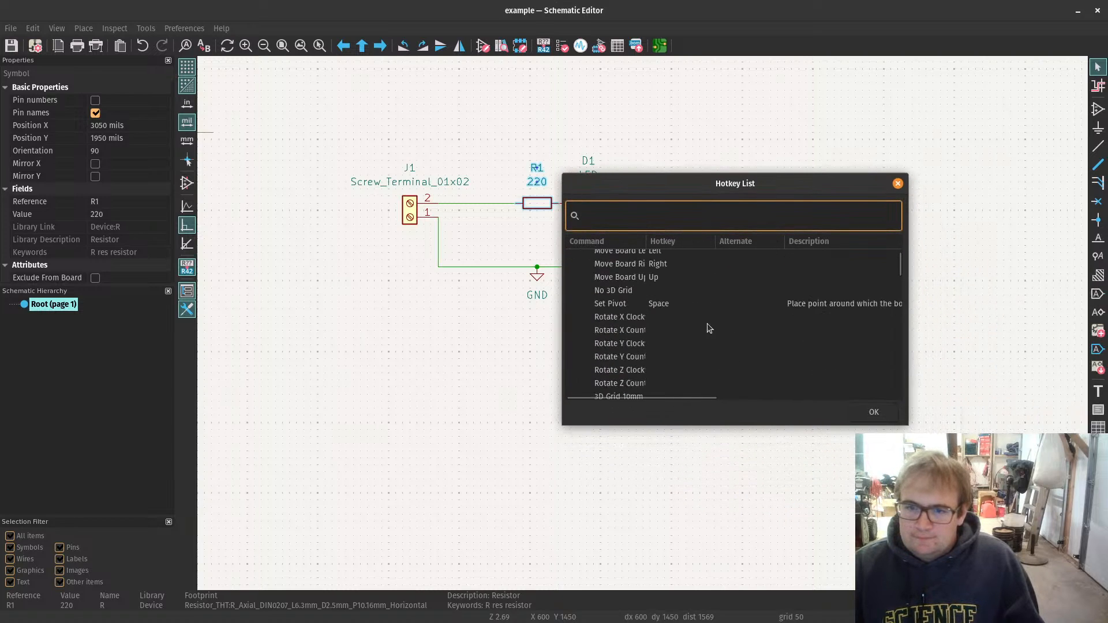
pyautogui.click(572, 258)
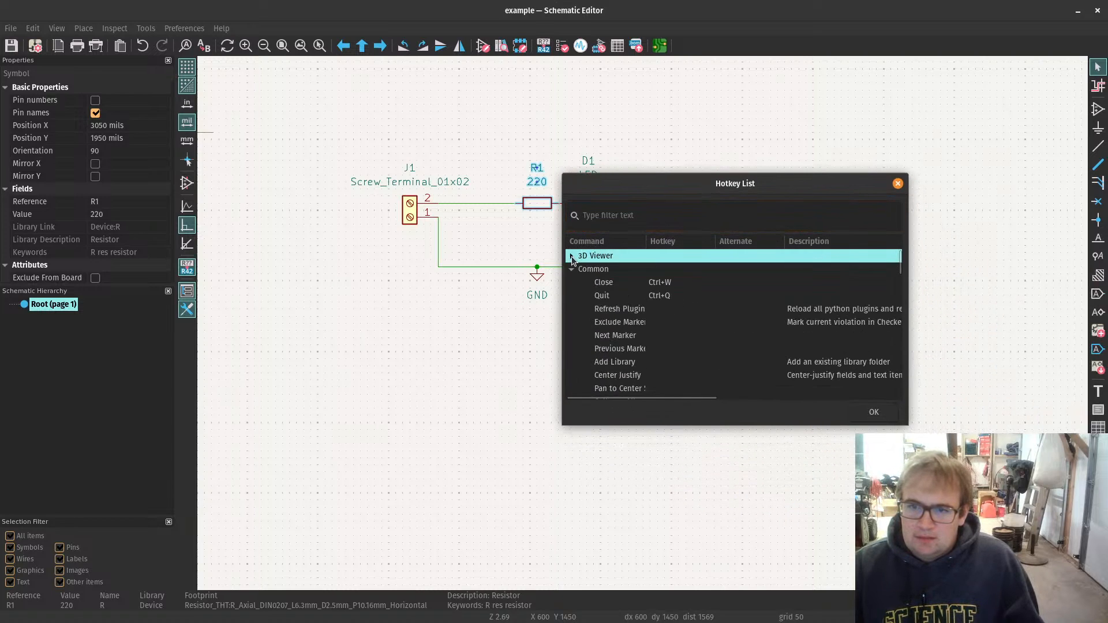
pyautogui.click(573, 270)
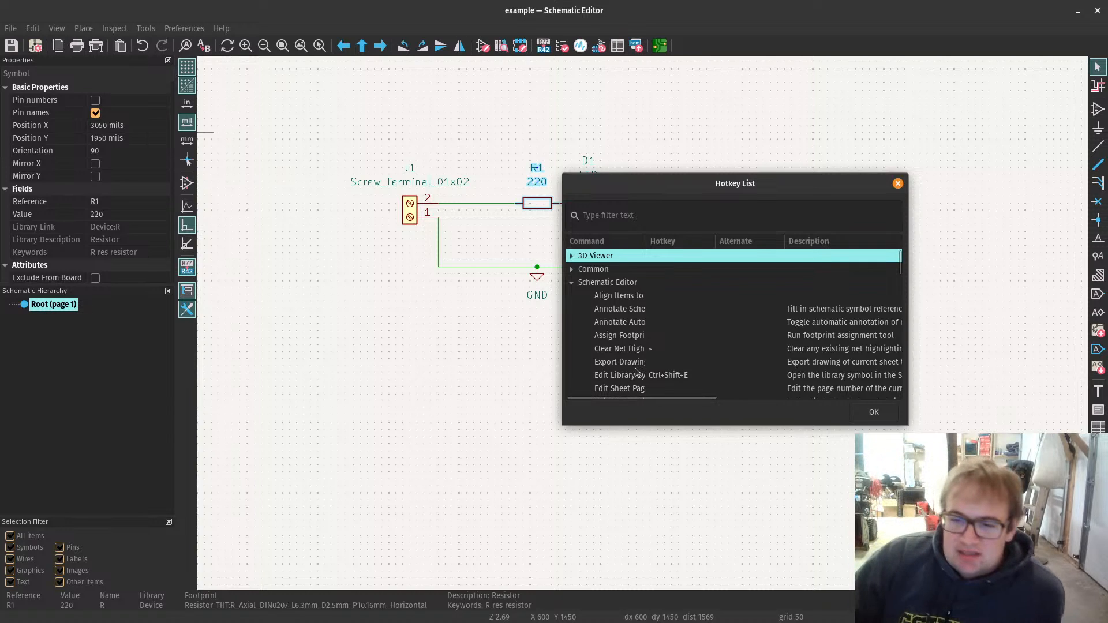
pyautogui.scroll(-6, 634, 368)
pyautogui.scroll(-5, 636, 371)
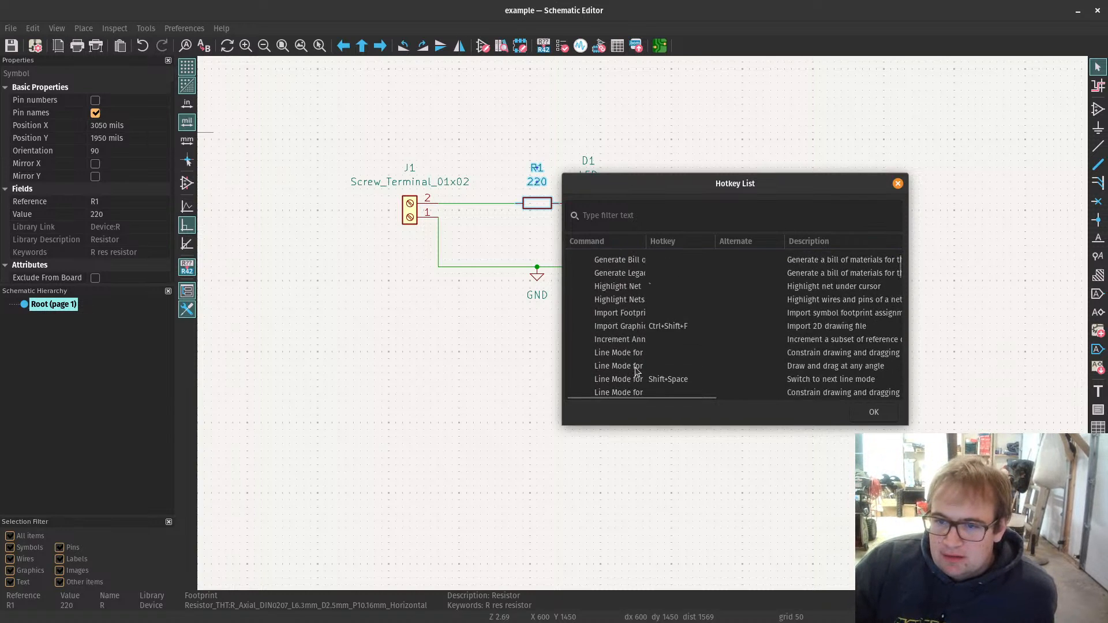
pyautogui.scroll(4, 638, 371)
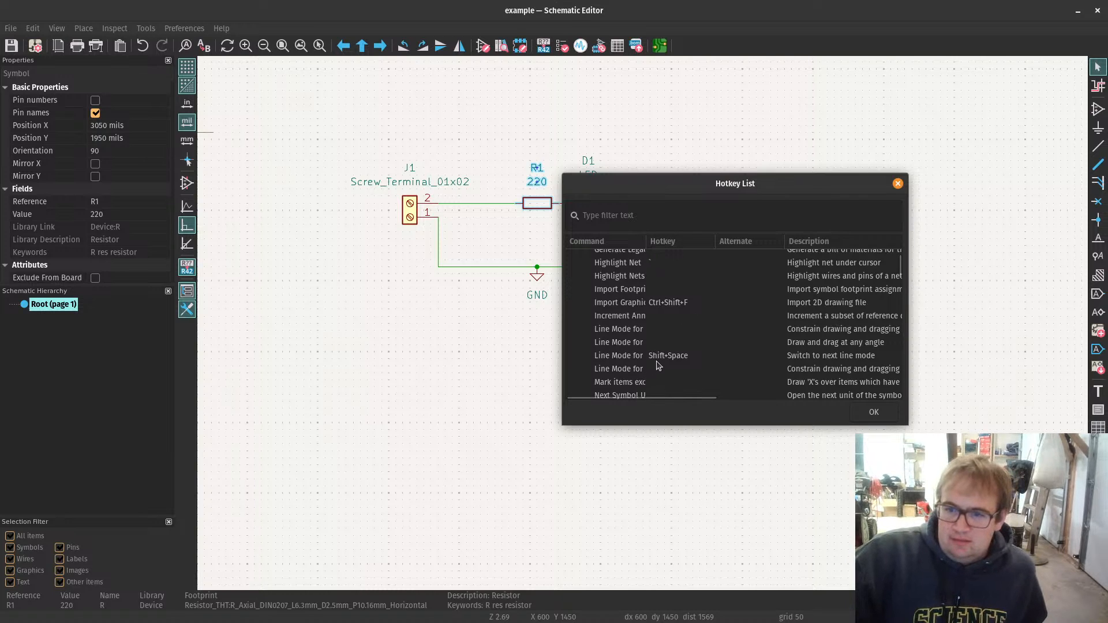
pyautogui.scroll(-10, 658, 364)
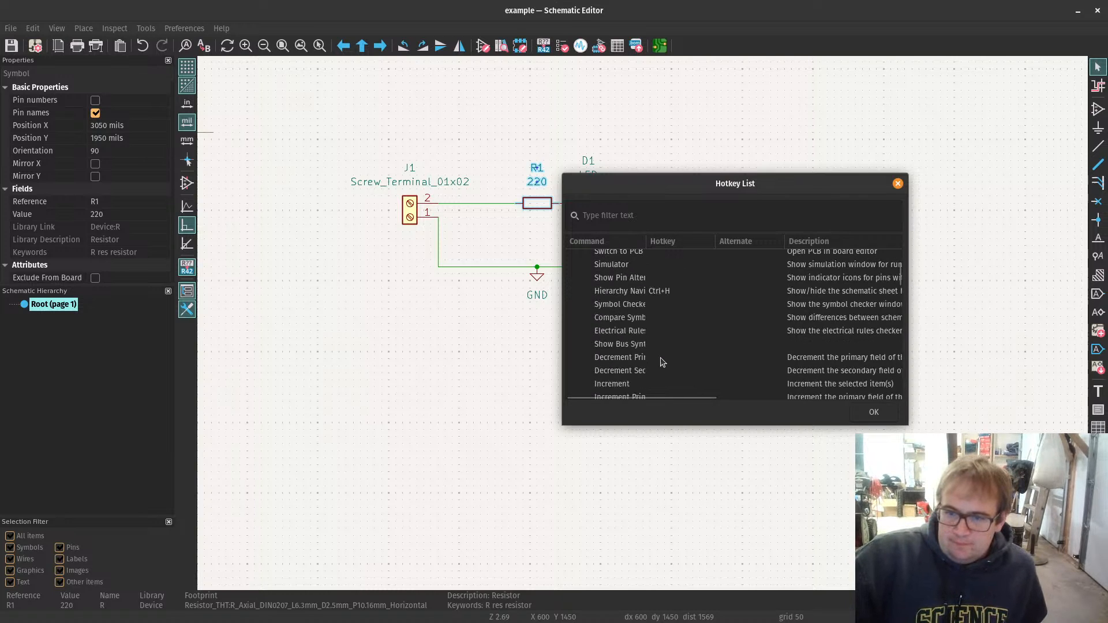
pyautogui.scroll(-15, 663, 362)
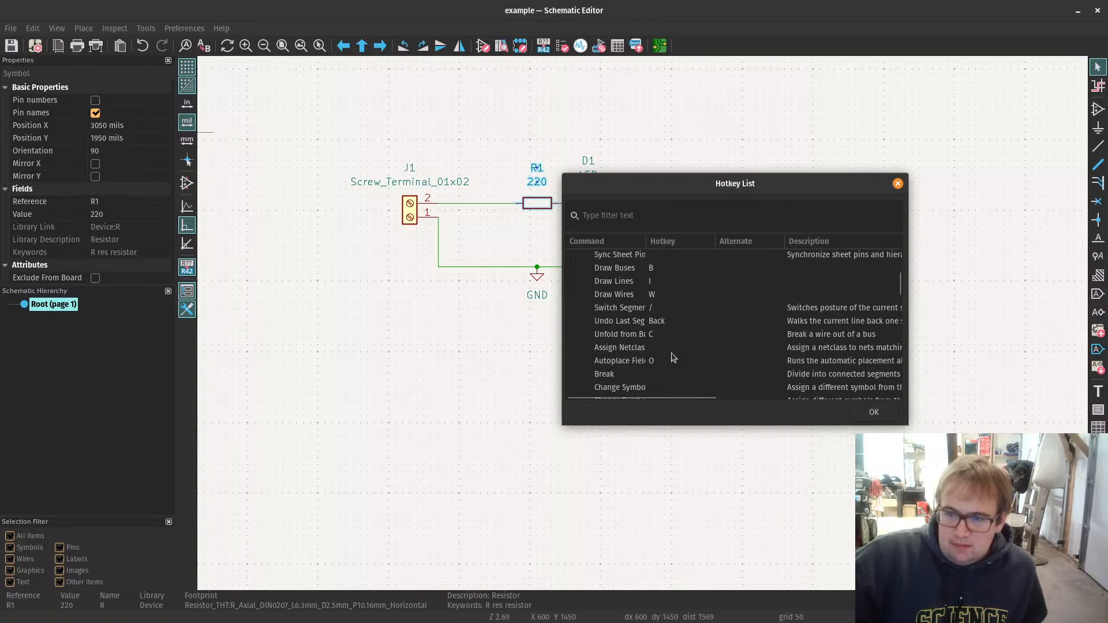
pyautogui.scroll(3, 673, 357)
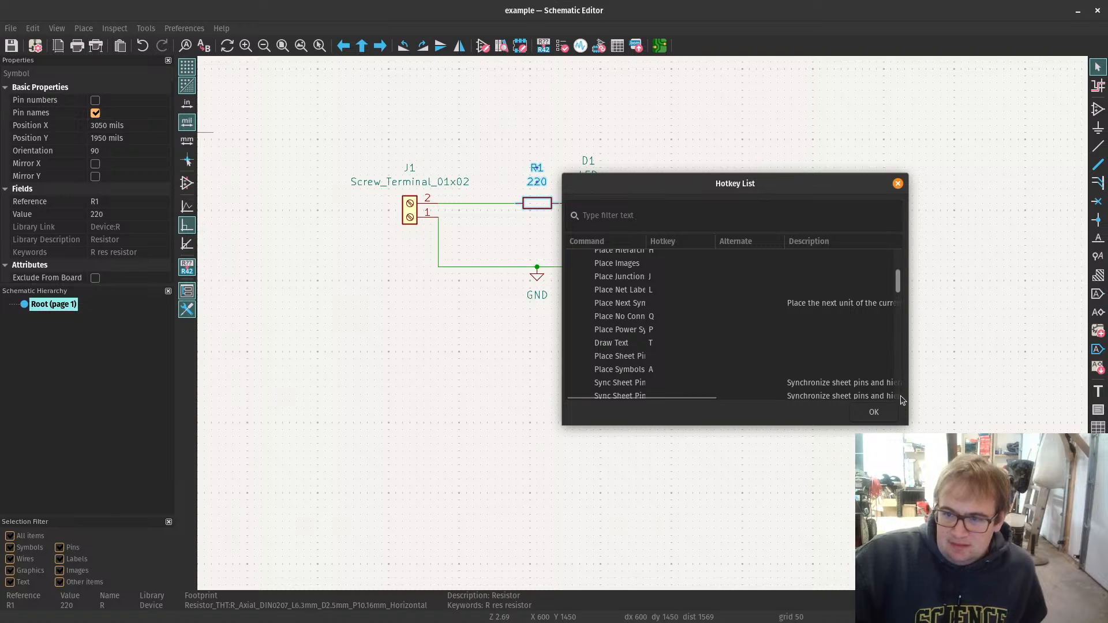
pyautogui.click(887, 416)
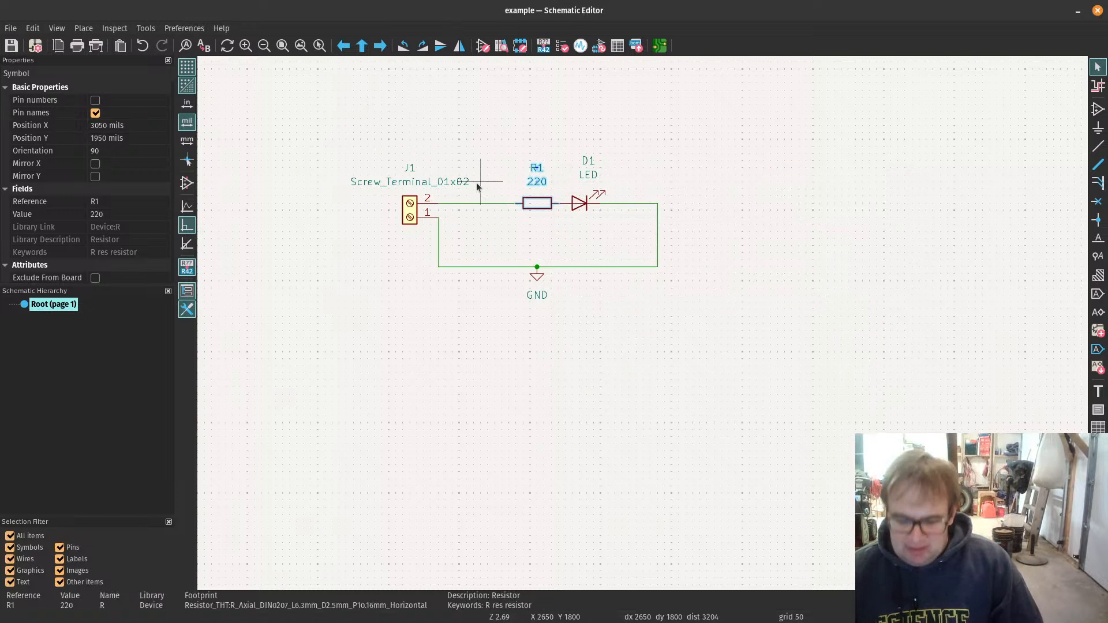
# Step: Place a +3.3V power symbol on the wire between J1 pin 2 and R1 without adding another, and save the schematic
pyautogui.press('p')
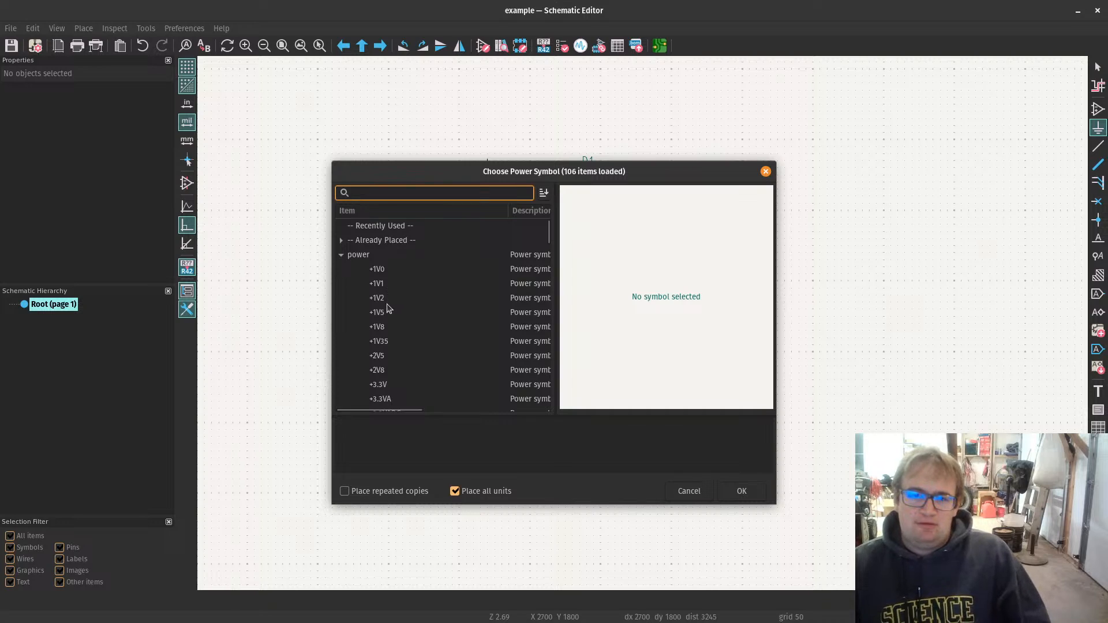
pyautogui.scroll(-2, 388, 309)
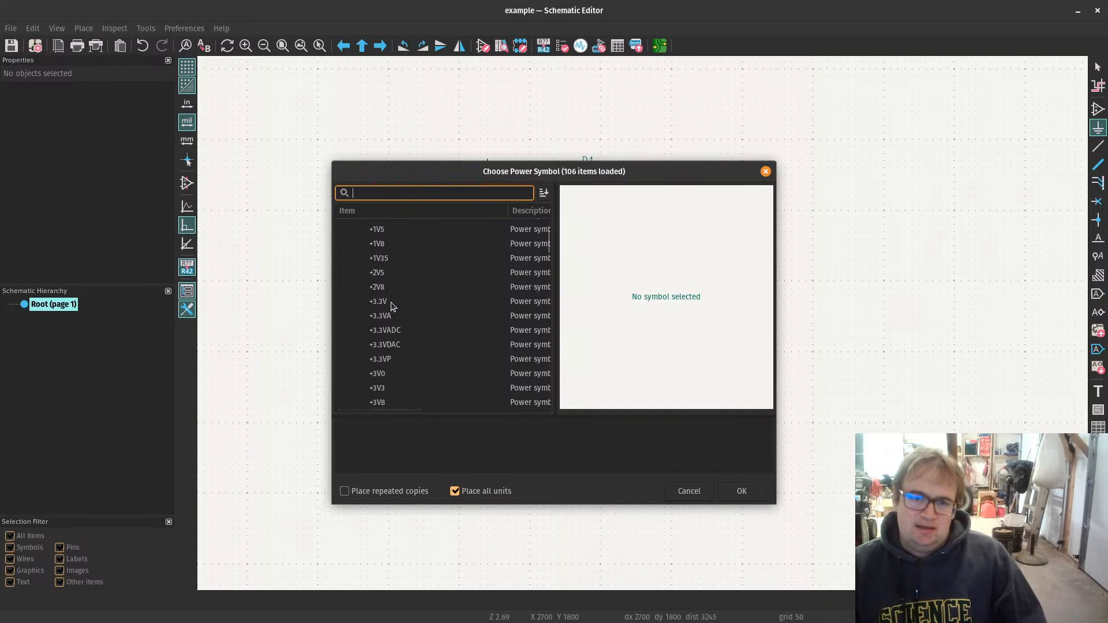
pyautogui.click(390, 302)
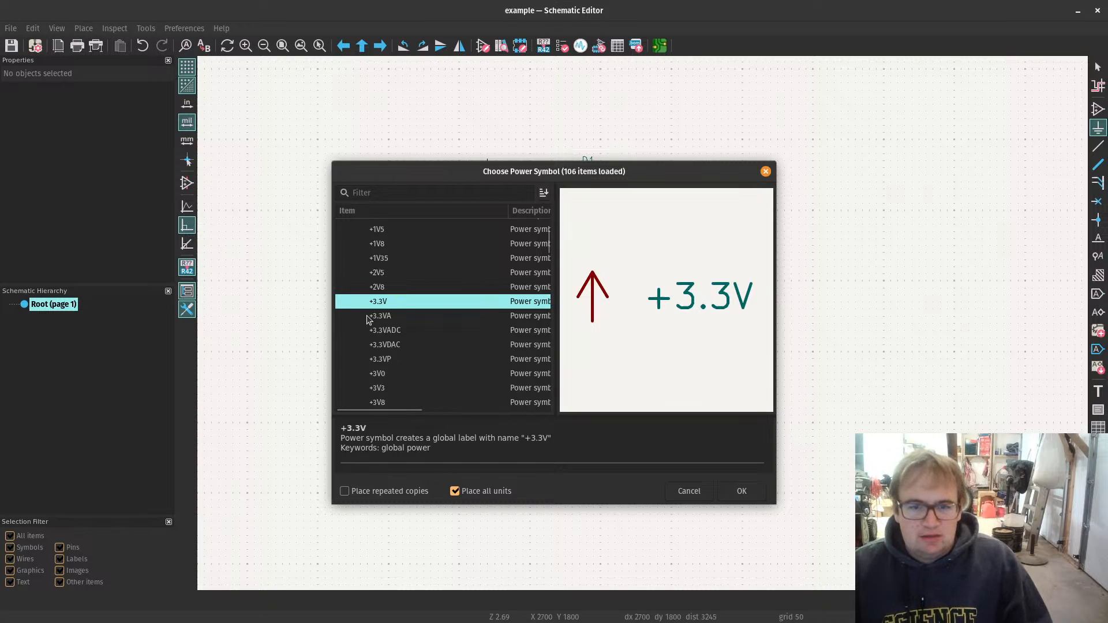
pyautogui.click(741, 492)
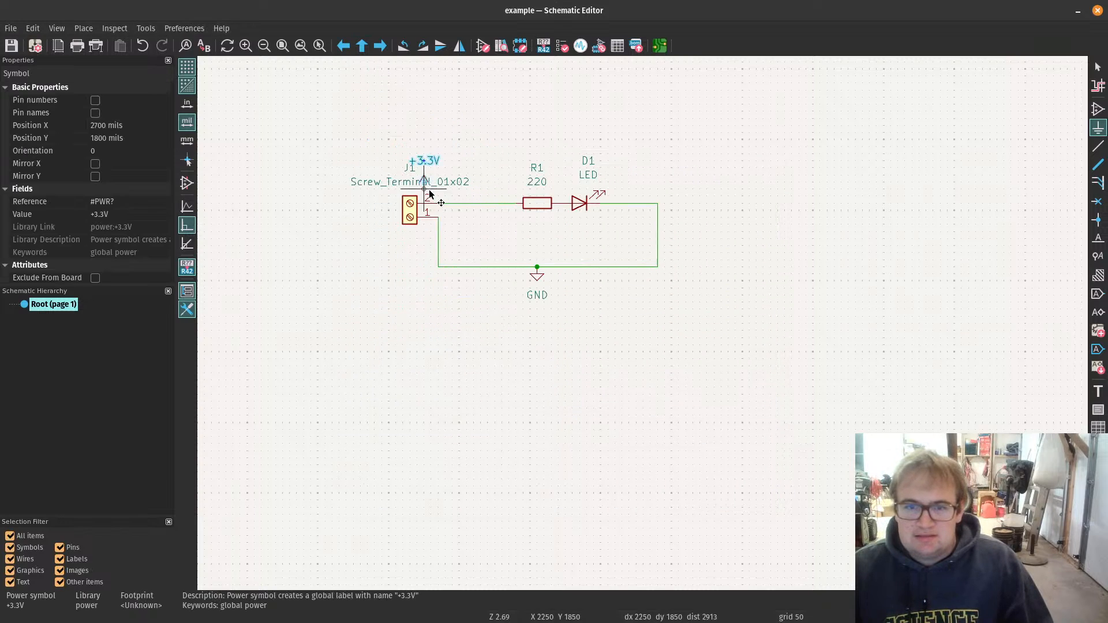
pyautogui.click(480, 206)
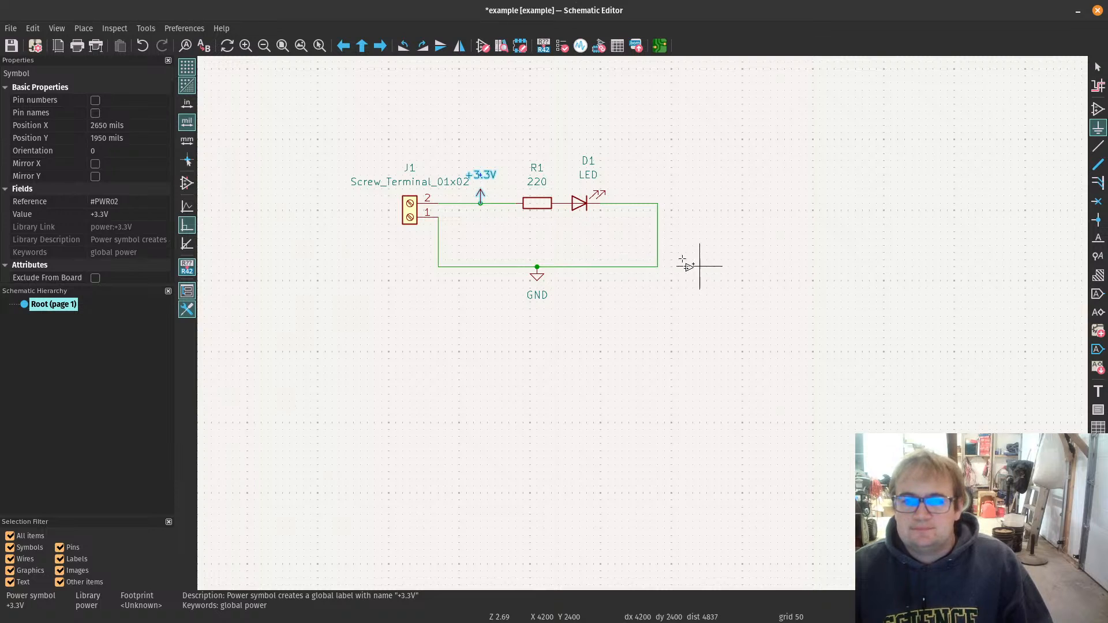
pyautogui.click(566, 244)
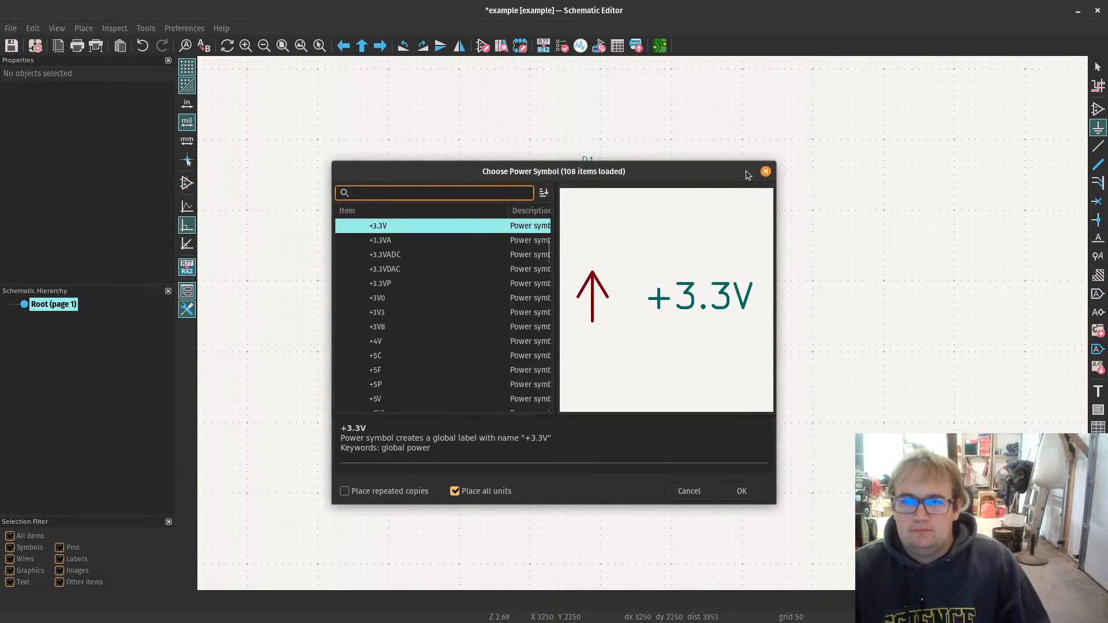
pyautogui.click(765, 172)
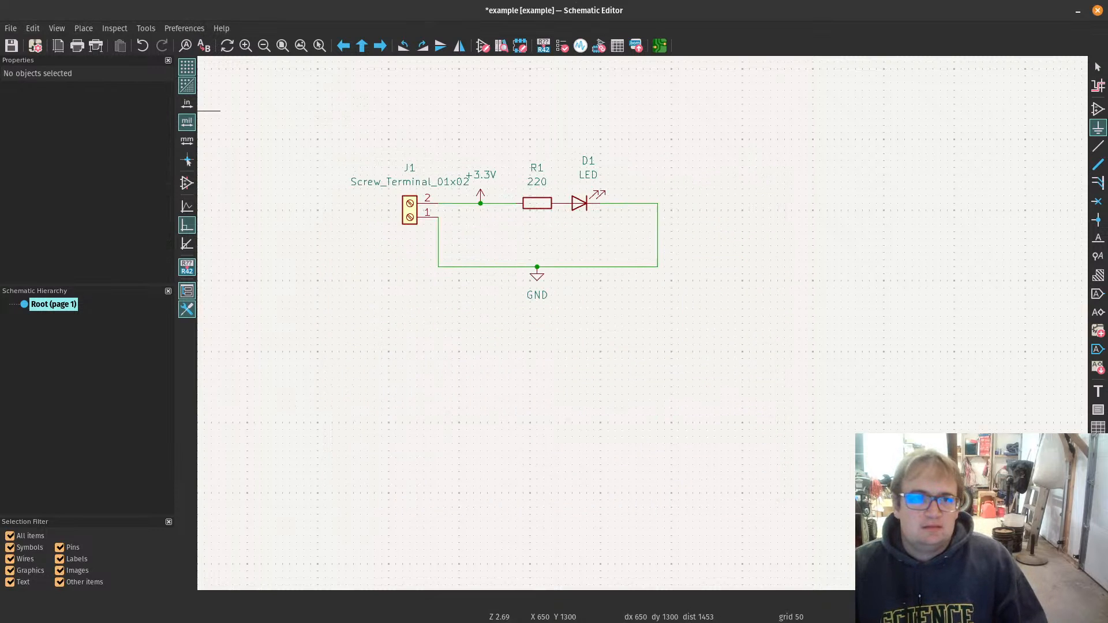
pyautogui.click(11, 45)
# Step: Filter the hotkey list for "power", widen the Command column to read the full command name, and close the list
pyautogui.click(221, 27)
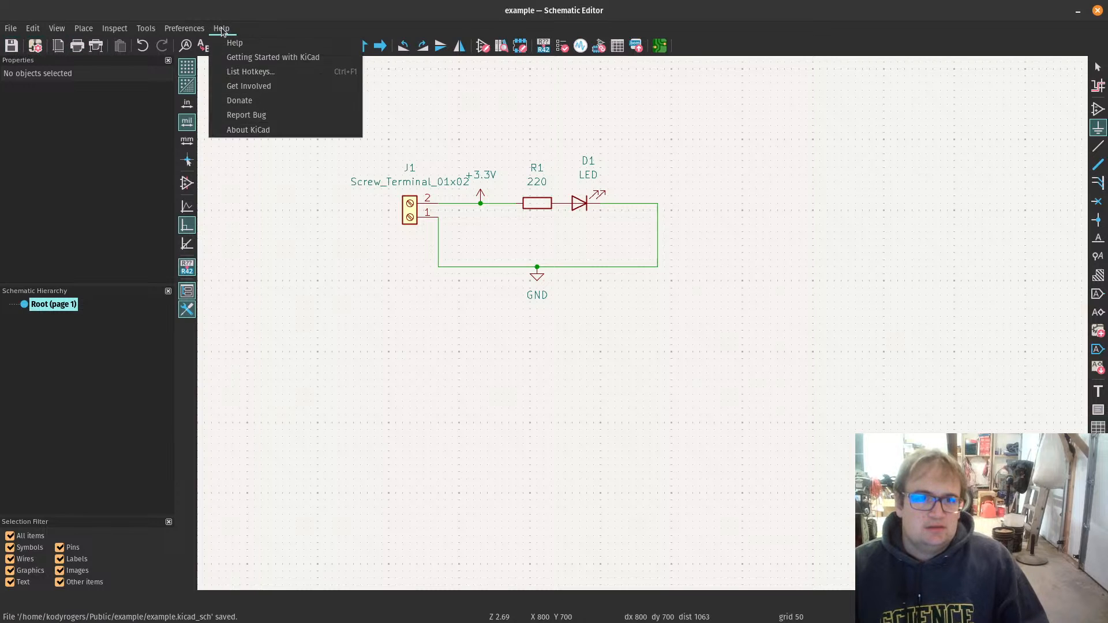
pyautogui.click(254, 71)
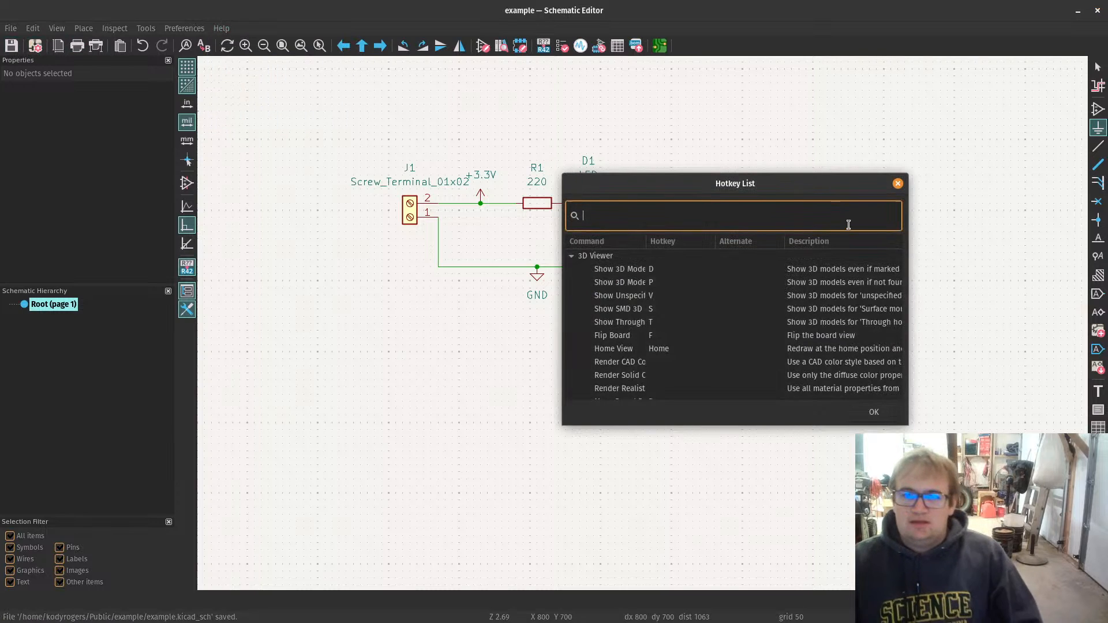
pyautogui.write('power')
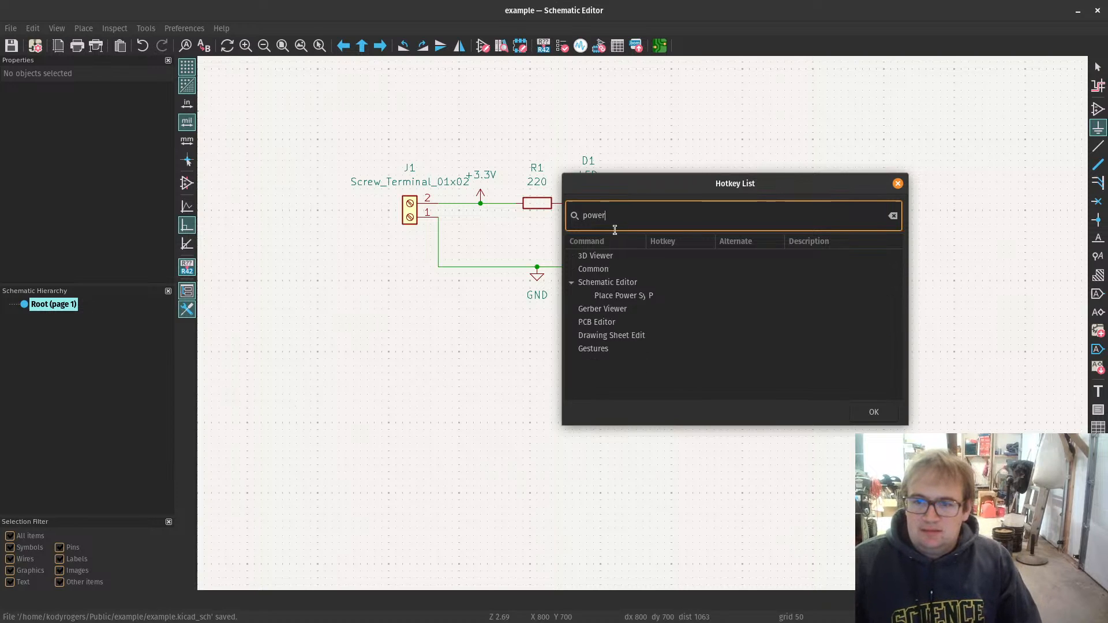
pyautogui.moveTo(646, 244); pyautogui.dragTo(732, 252)
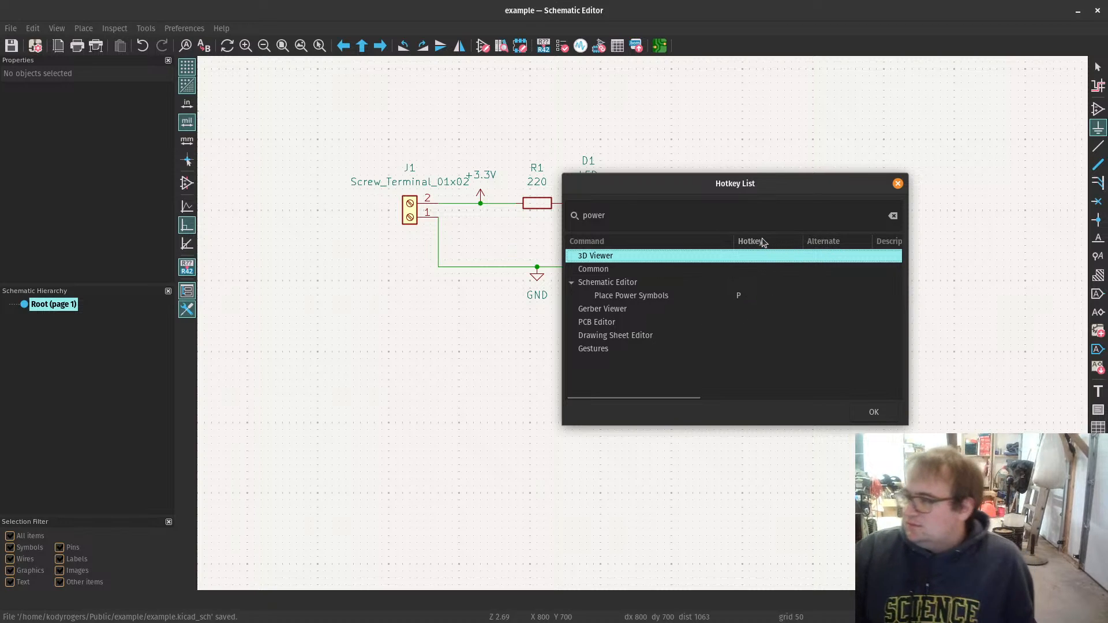
pyautogui.click(897, 185)
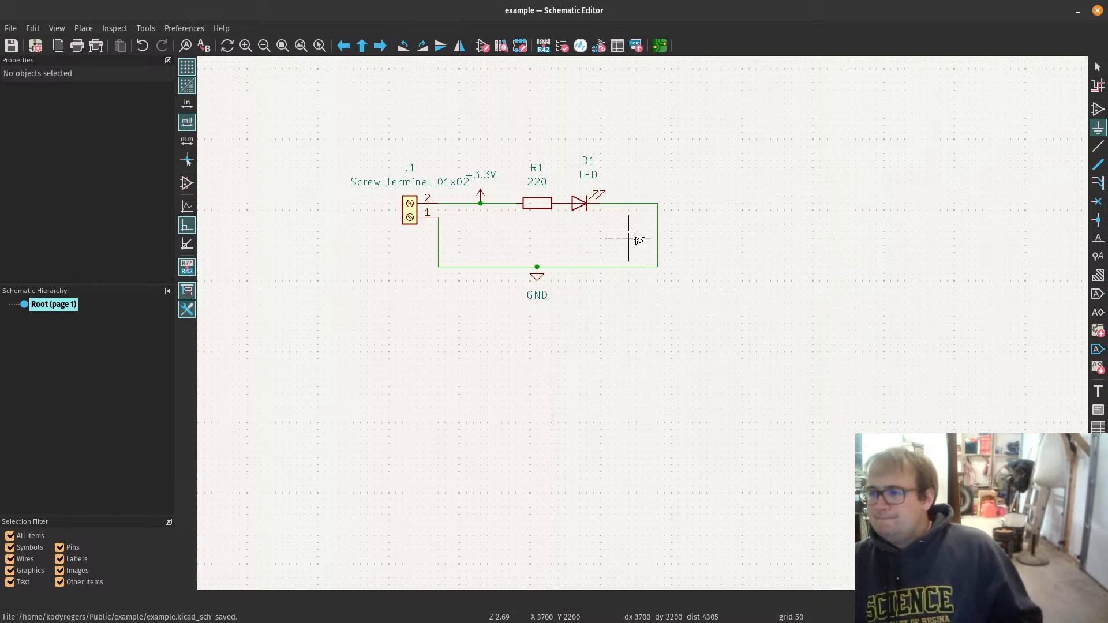
pyautogui.press('Escape')
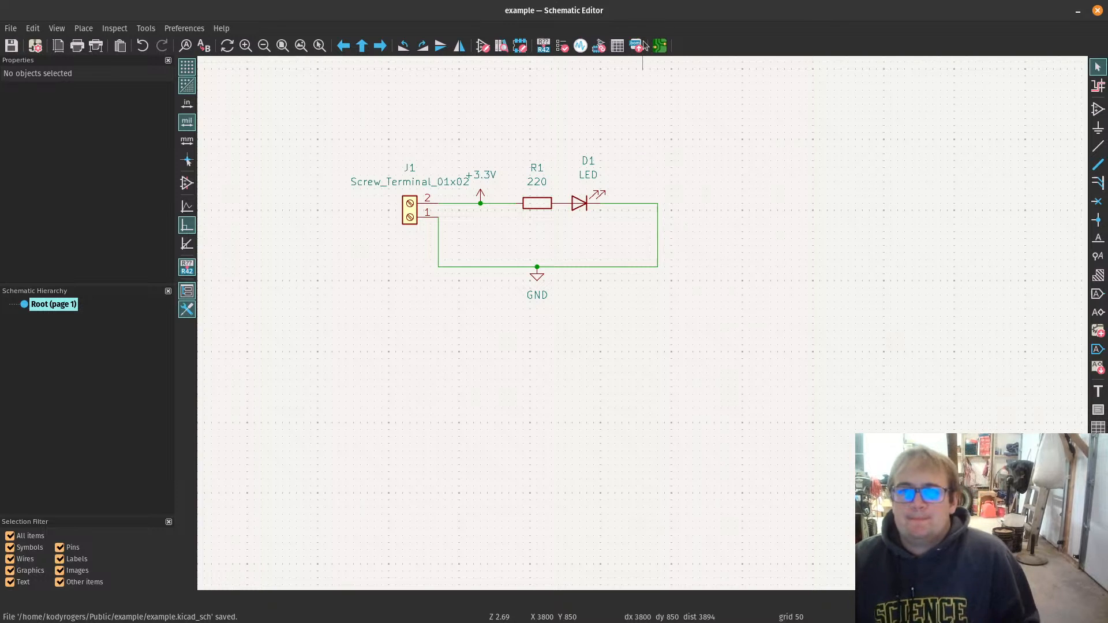
# Step: Run the electrical rules check on the schematic, review the violations, and close the checker
pyautogui.click(561, 46)
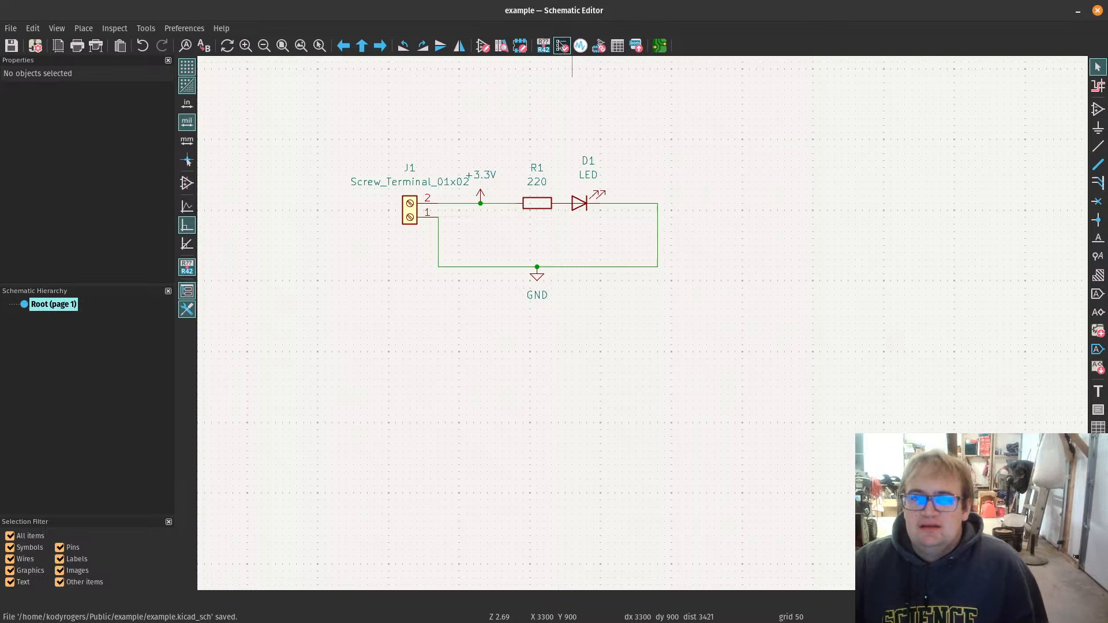
pyautogui.click(705, 452)
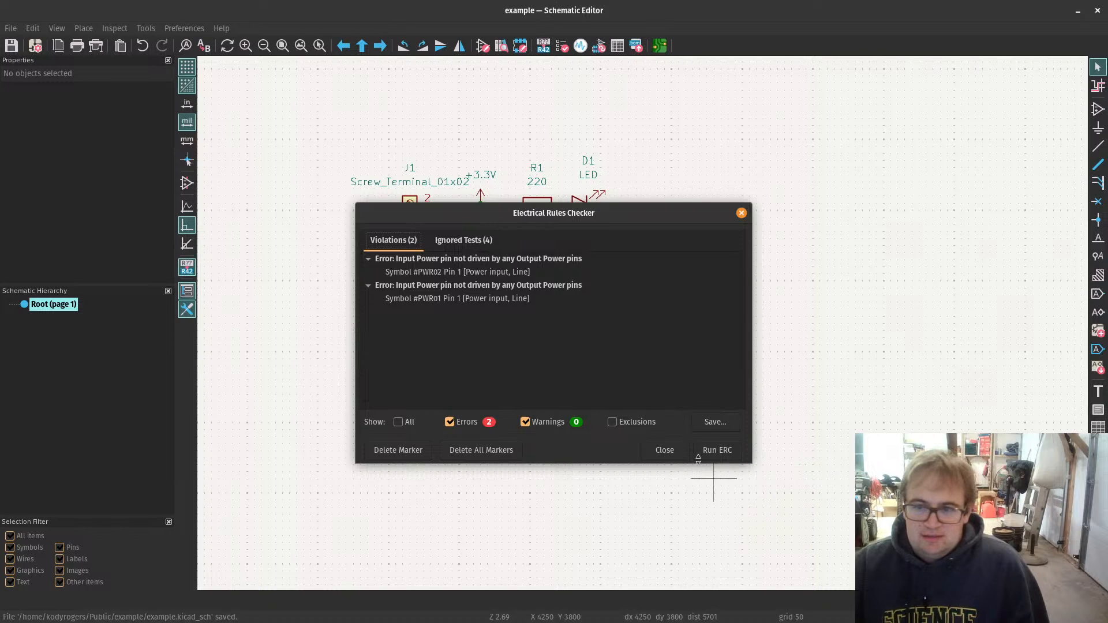
pyautogui.click(664, 451)
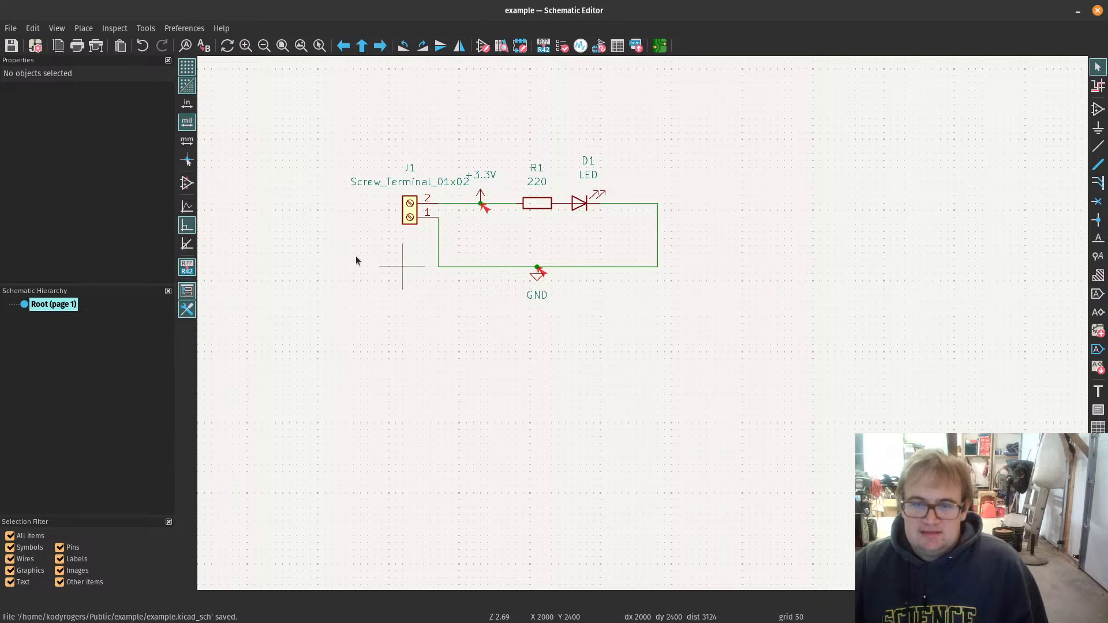
pyautogui.click(116, 29)
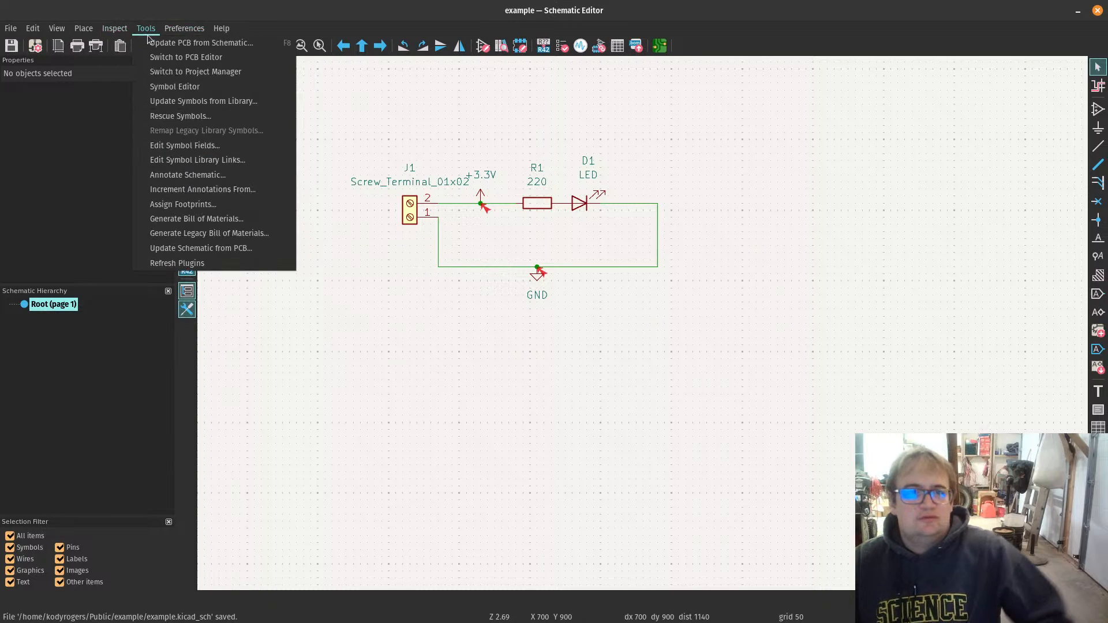
pyautogui.click(578, 384)
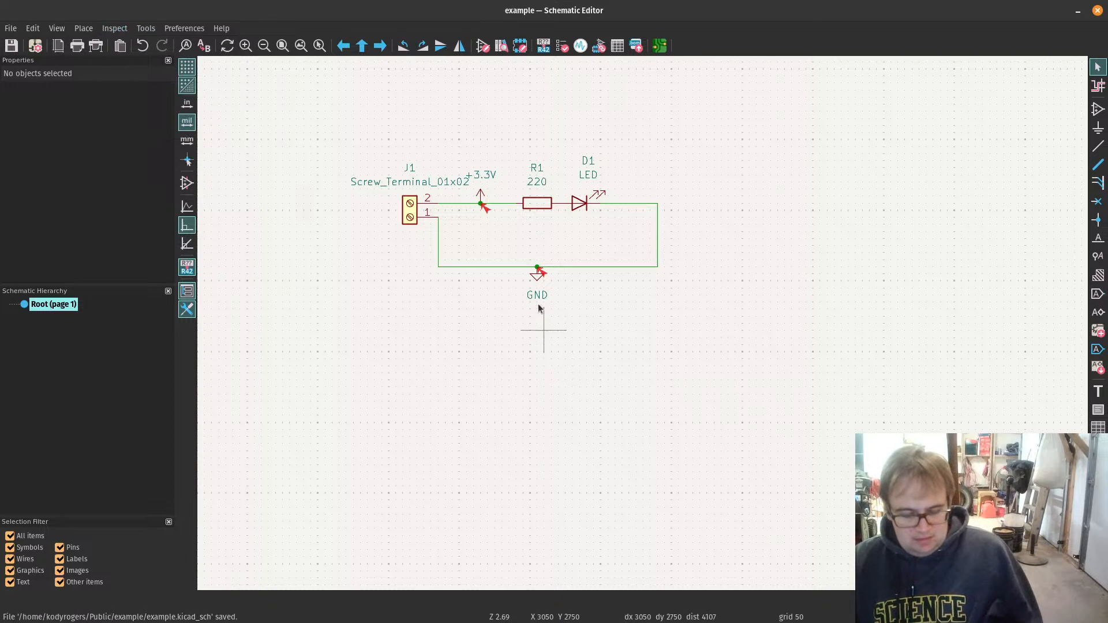
# Step: Place two PWR_FLAG symbols side by side below and left of J1, at about X 1800, Y 2600 mils and X 1350, Y 2600 mils
pyautogui.press('a')
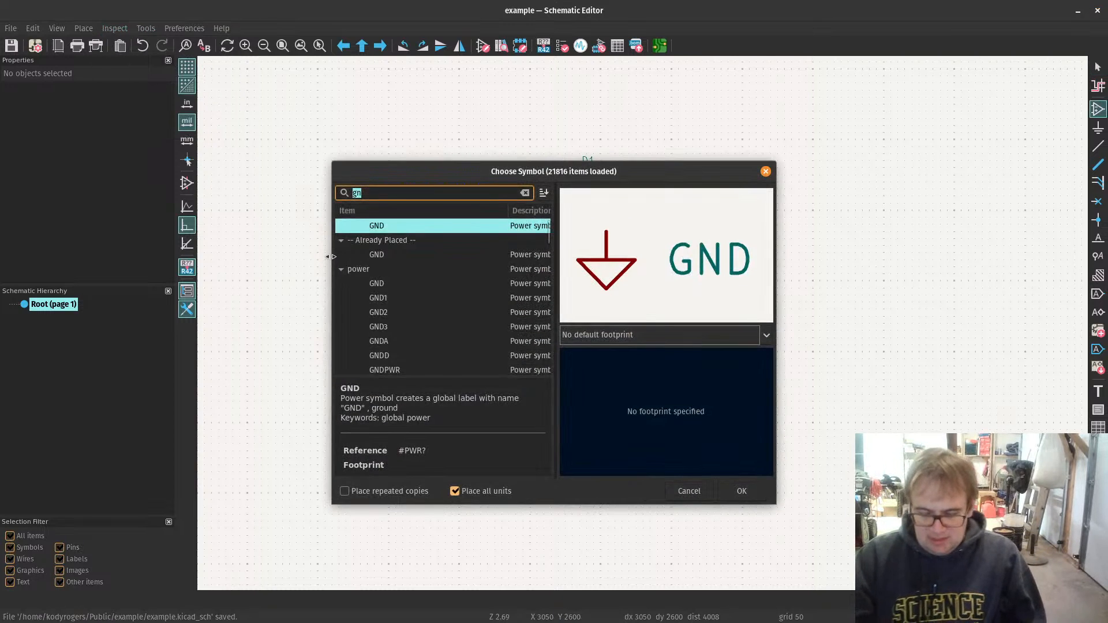
pyautogui.write('pwr')
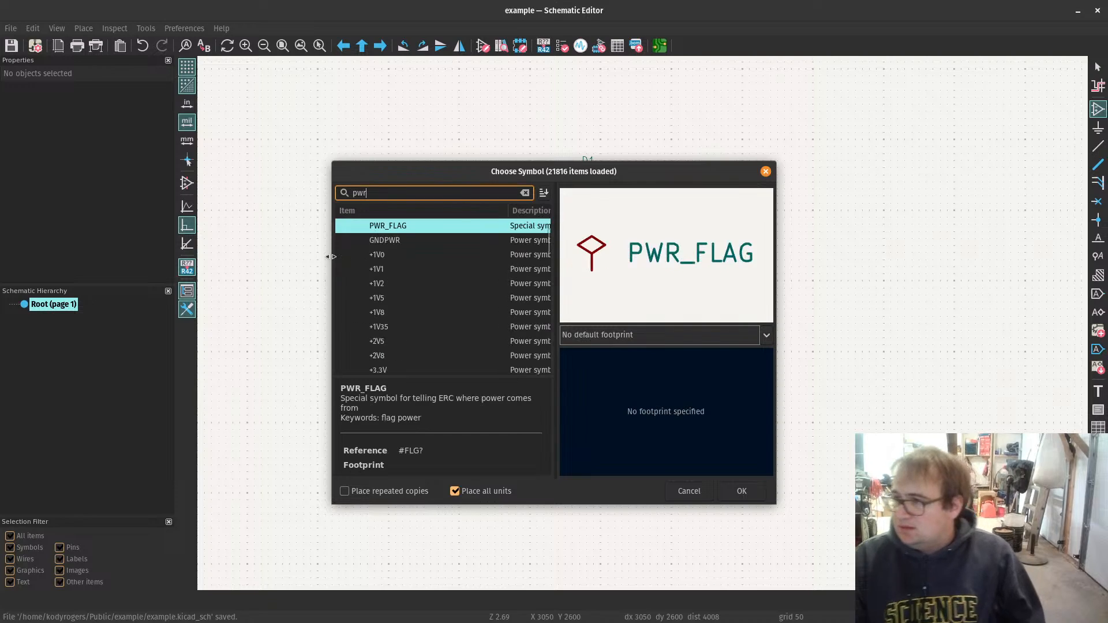
pyautogui.click(469, 231)
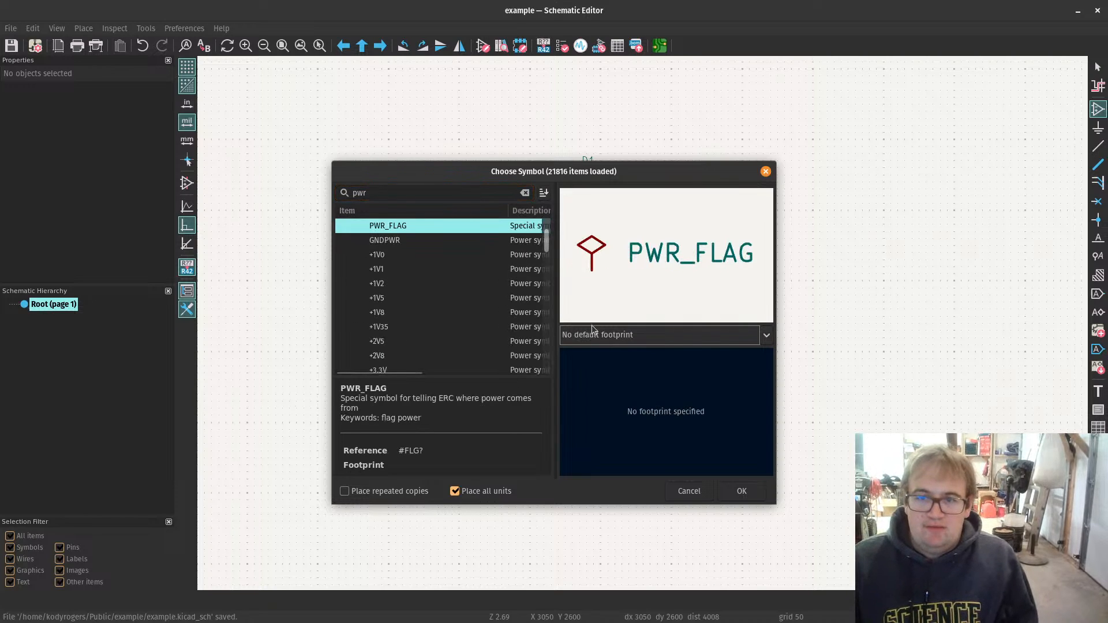
pyautogui.click(730, 491)
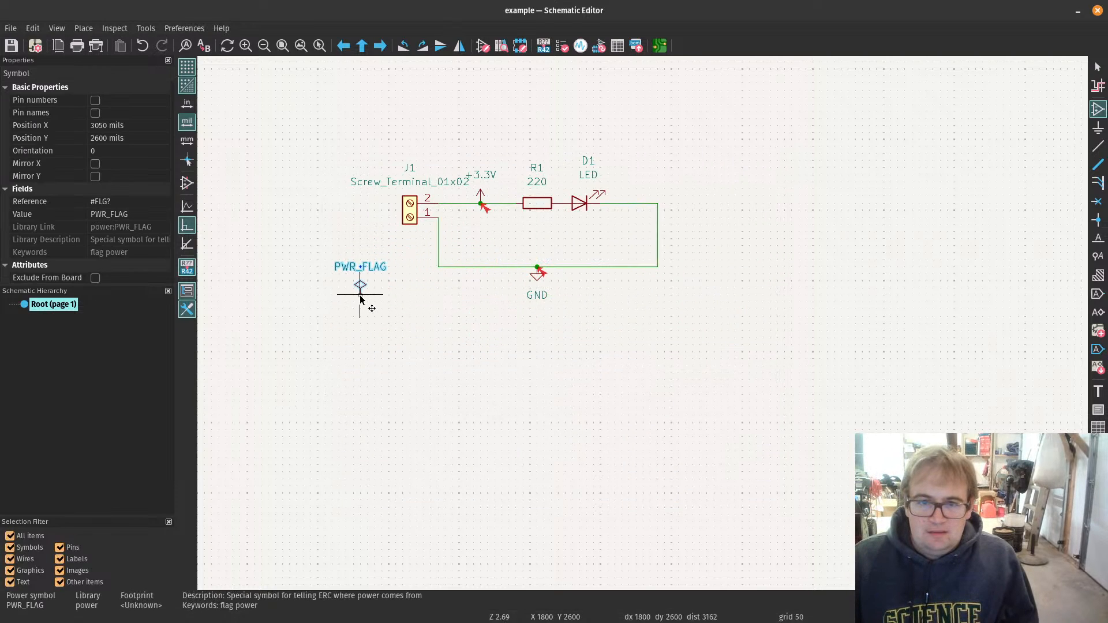
pyautogui.click(360, 294)
pyautogui.click(387, 323)
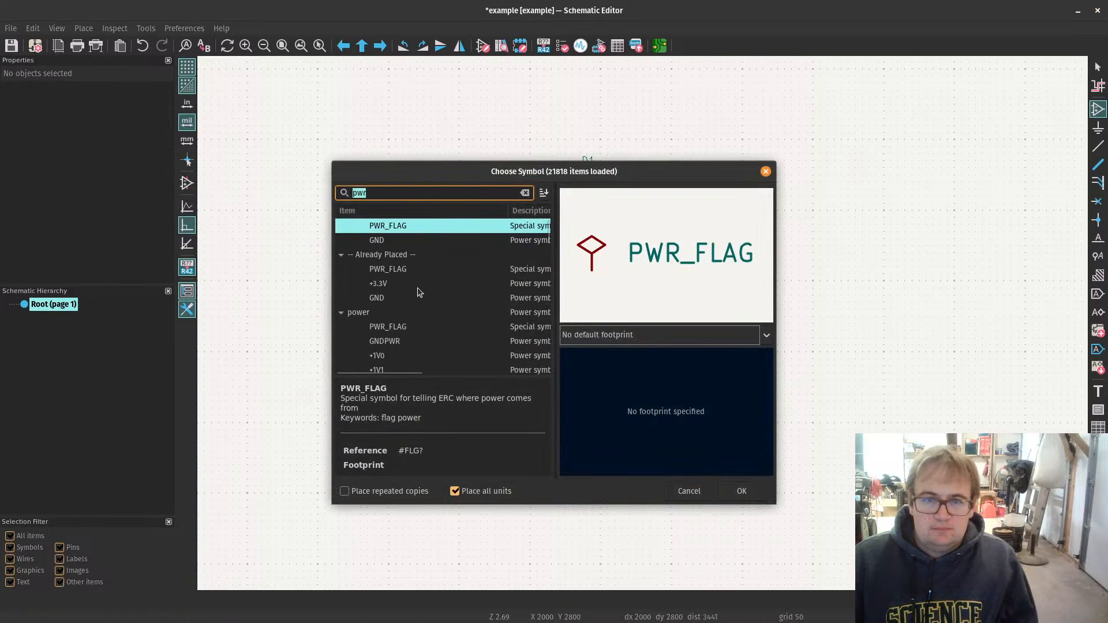
pyautogui.click(742, 491)
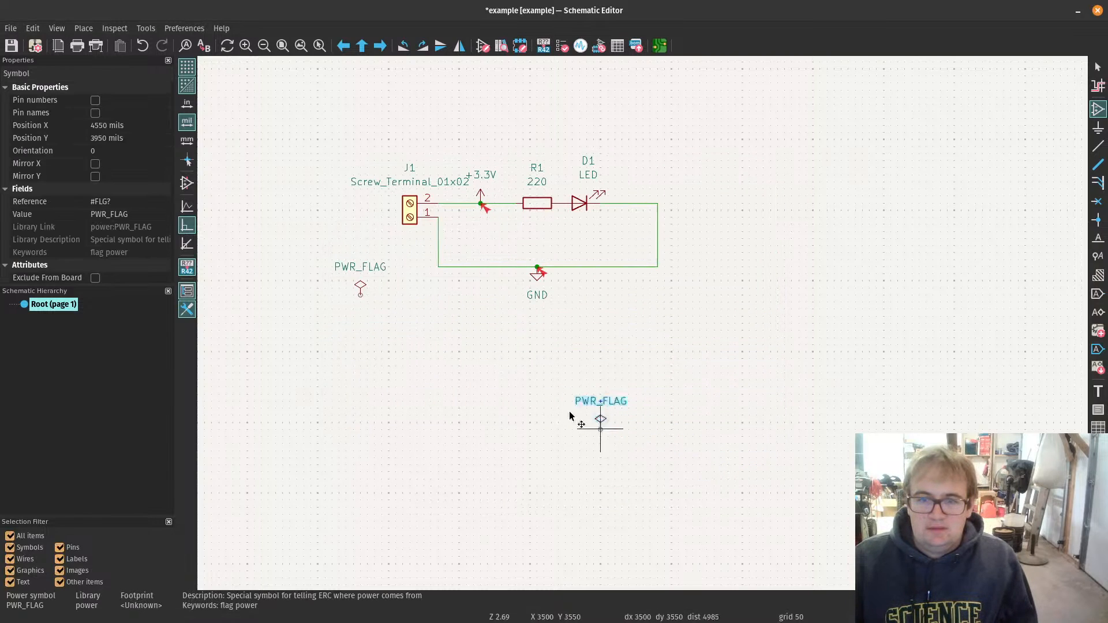
pyautogui.click(300, 295)
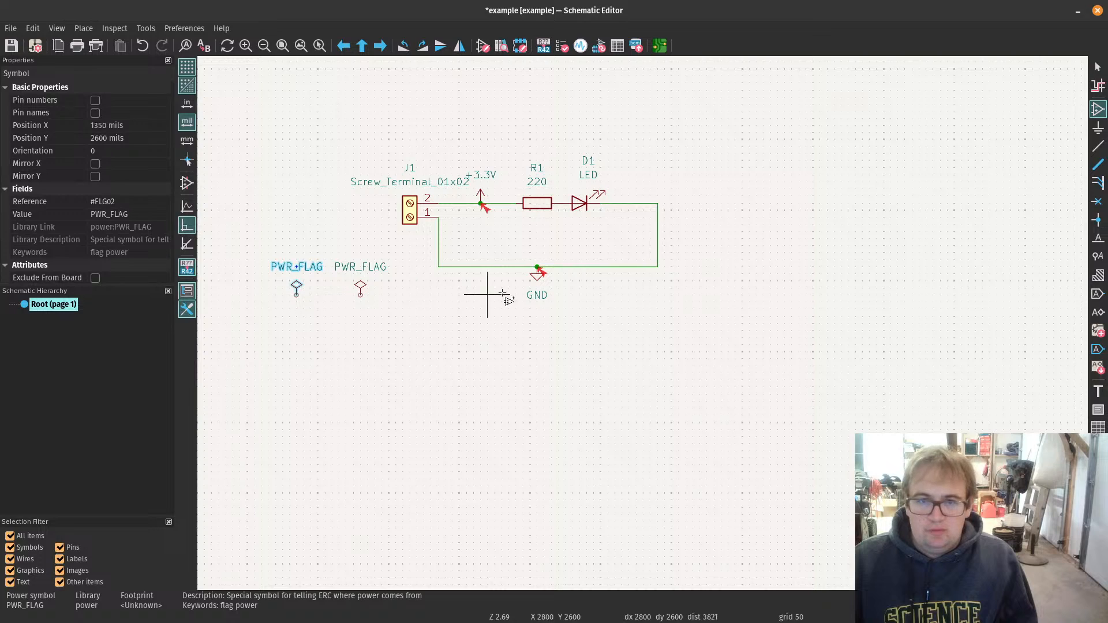
# Step: Duplicate the GND symbol and attach the copy to the PWR_FLAG pin at X 1350, Y 2600 mils
pyautogui.press('Escape')
pyautogui.click(534, 278)
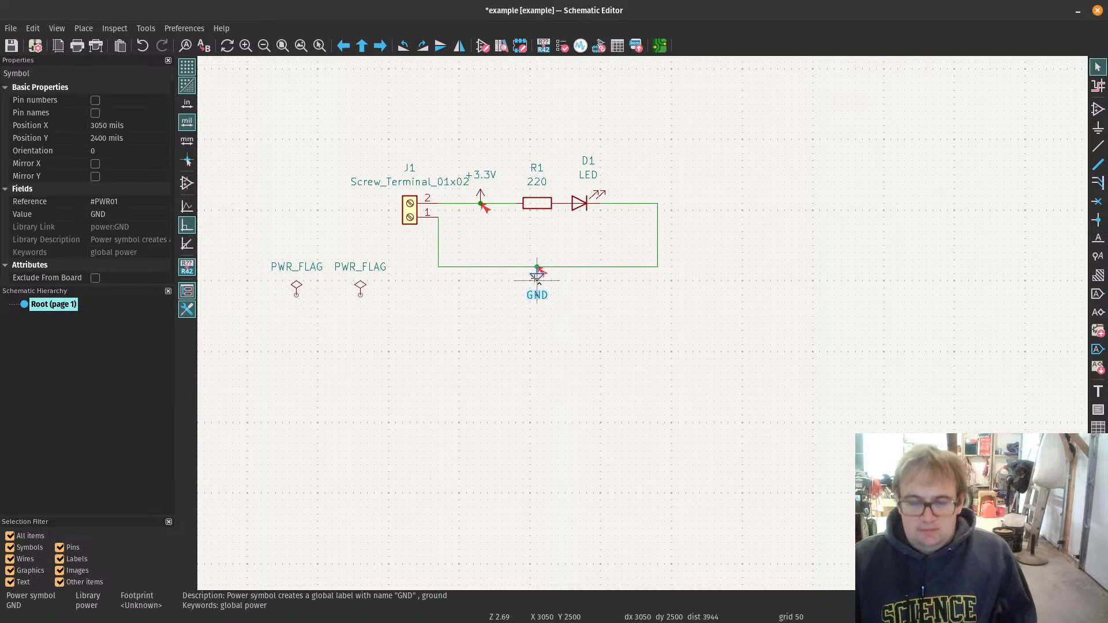
pyautogui.hotkey('ctrl', 'd')
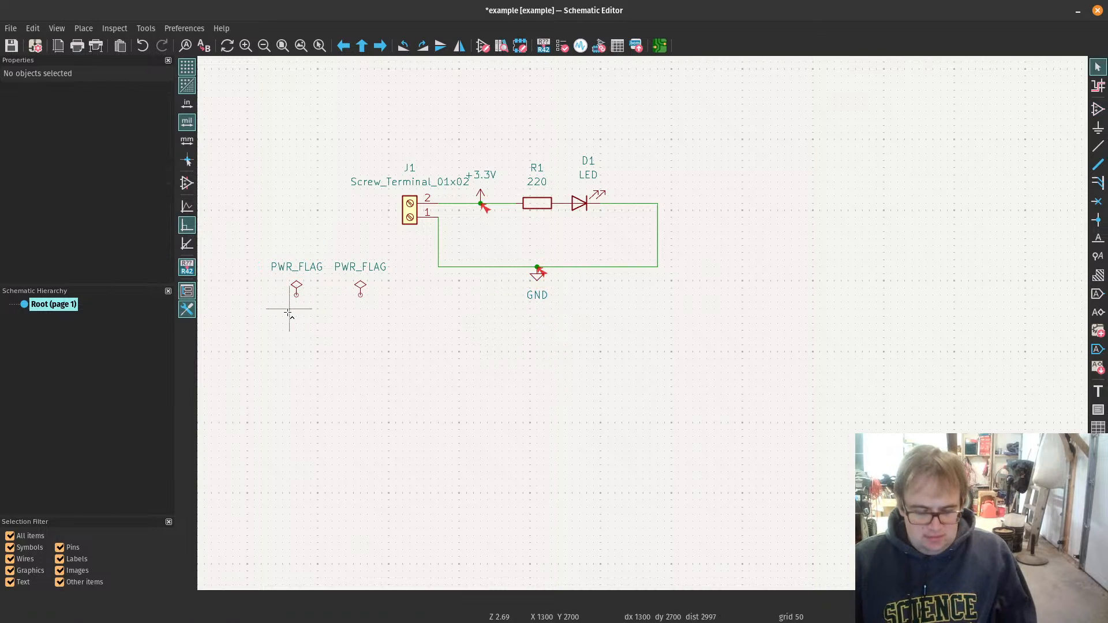
pyautogui.click(296, 295)
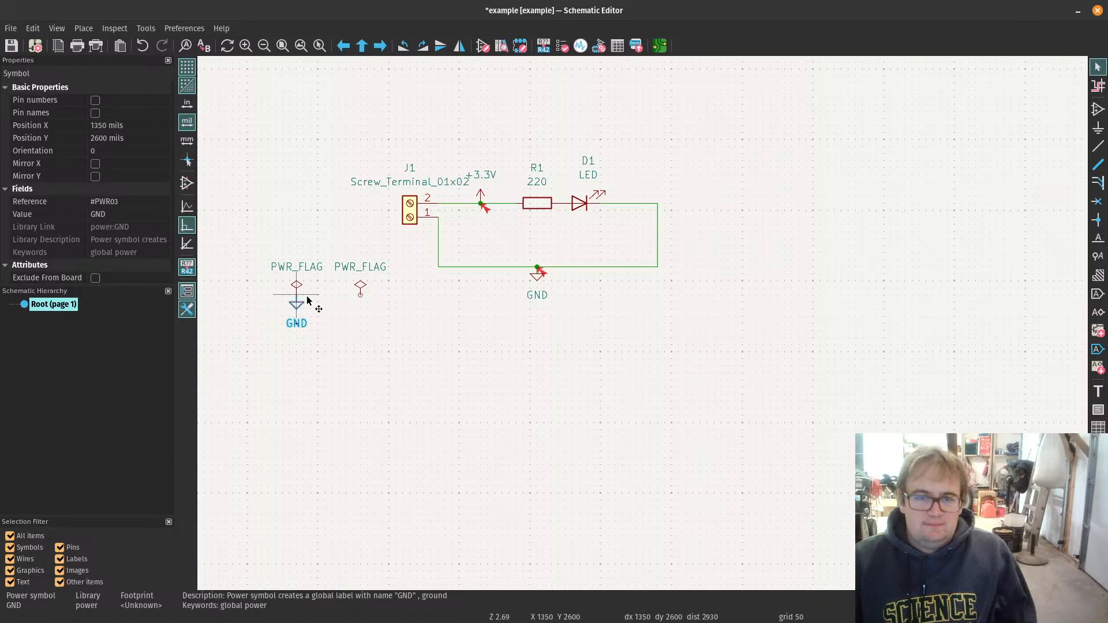
# Step: Copy the +3.3V symbol, rotate it 180 degrees, attach it to the PWR_FLAG at X 1800, Y 2600 mils, and save the schematic
pyautogui.click(480, 195)
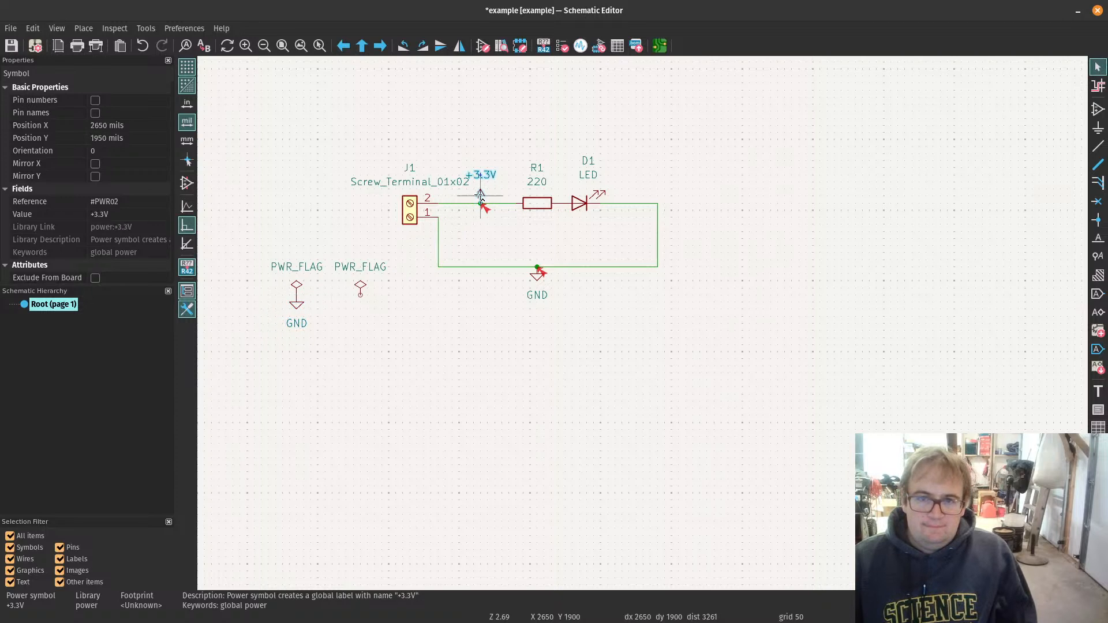
pyautogui.click(360, 332)
pyautogui.hotkey('ctrl', 'v')
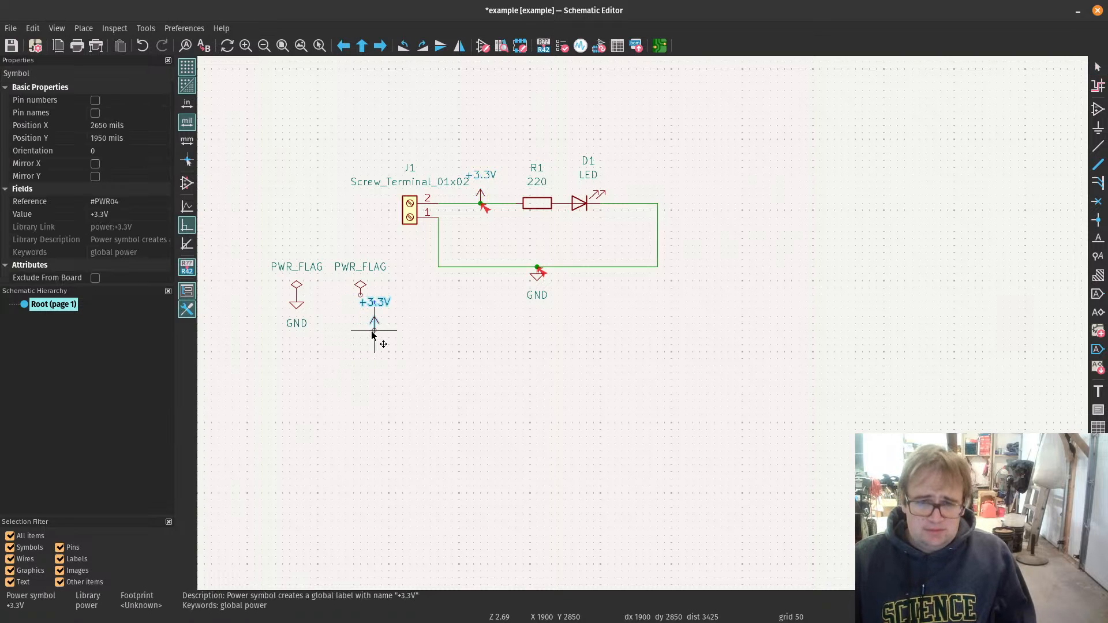
pyautogui.press('r')
pyautogui.press('r')
pyautogui.click(360, 295)
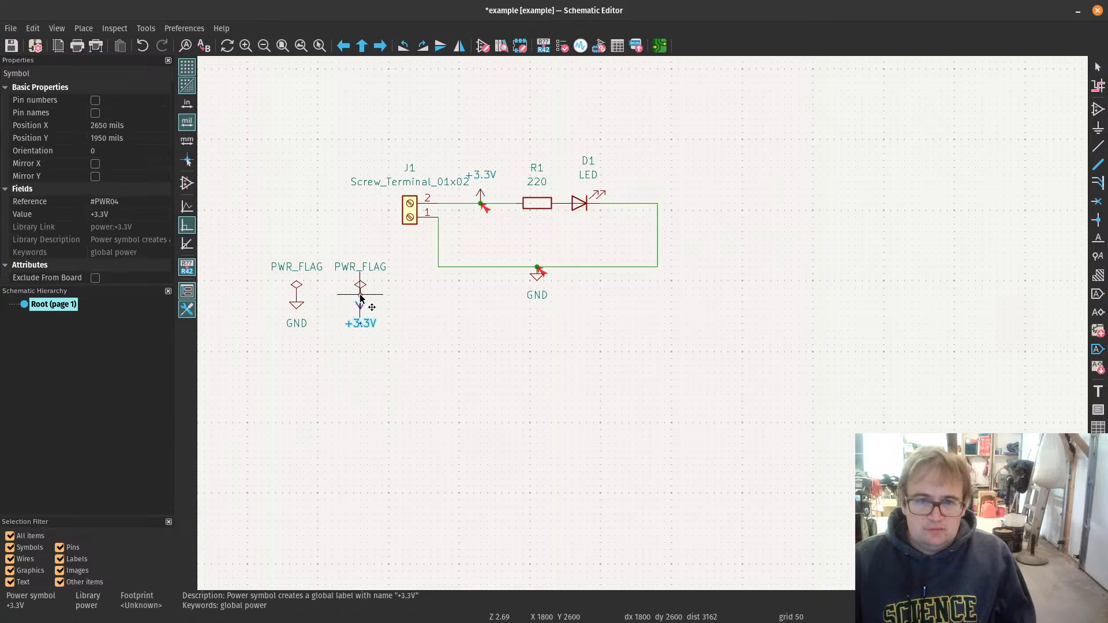
pyautogui.click(414, 306)
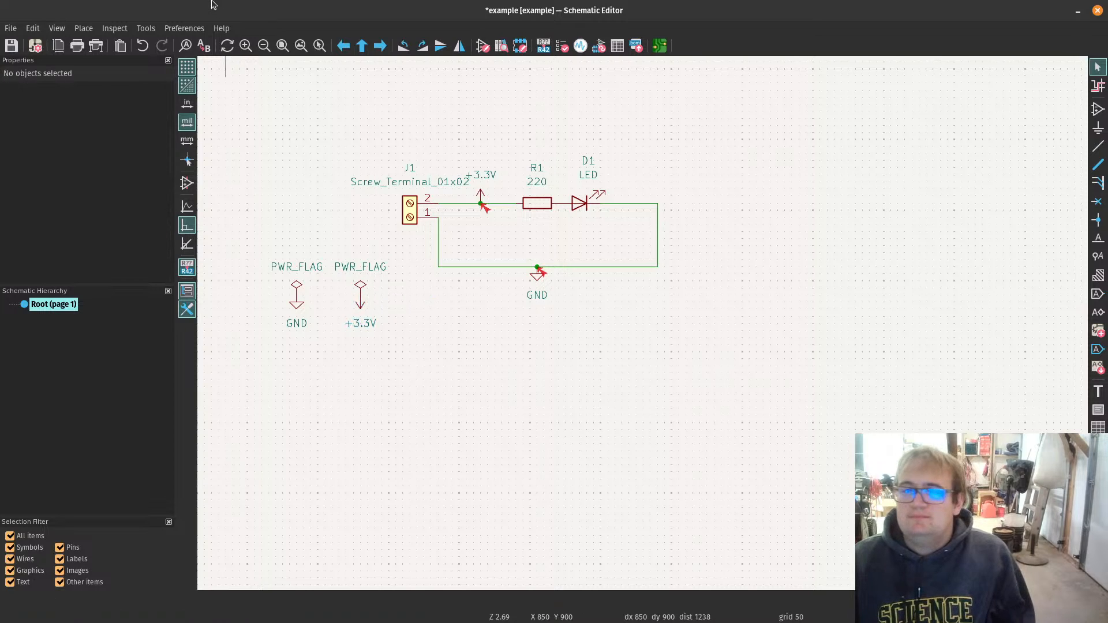
pyautogui.click(11, 45)
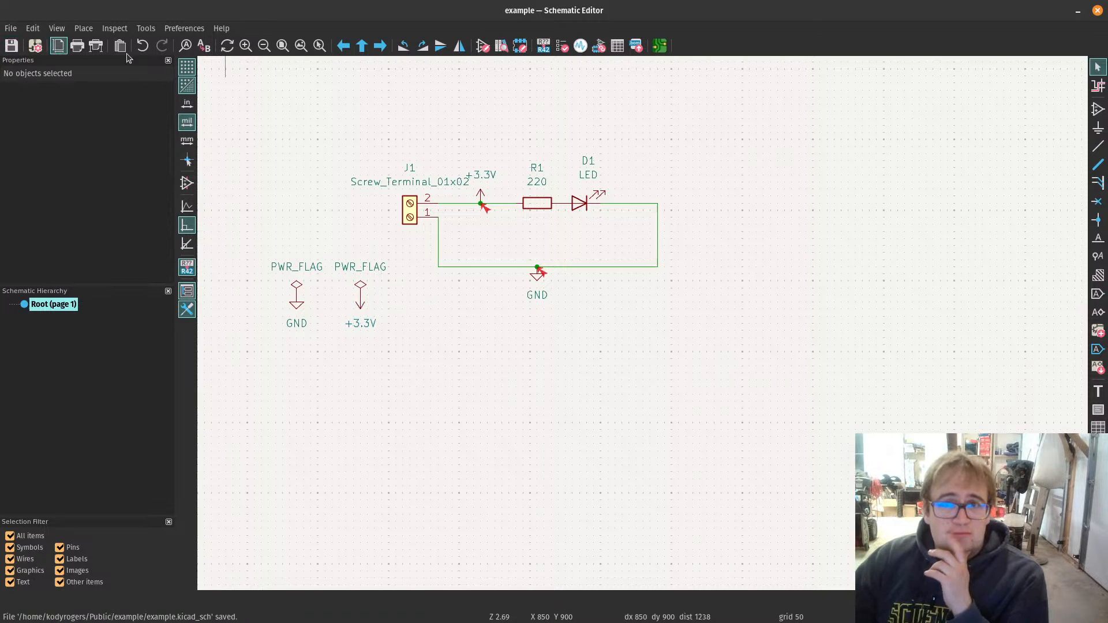
# Step: Rerun the electrical rules check, review the violations and ignored tests, and close the checker
pyautogui.click(562, 46)
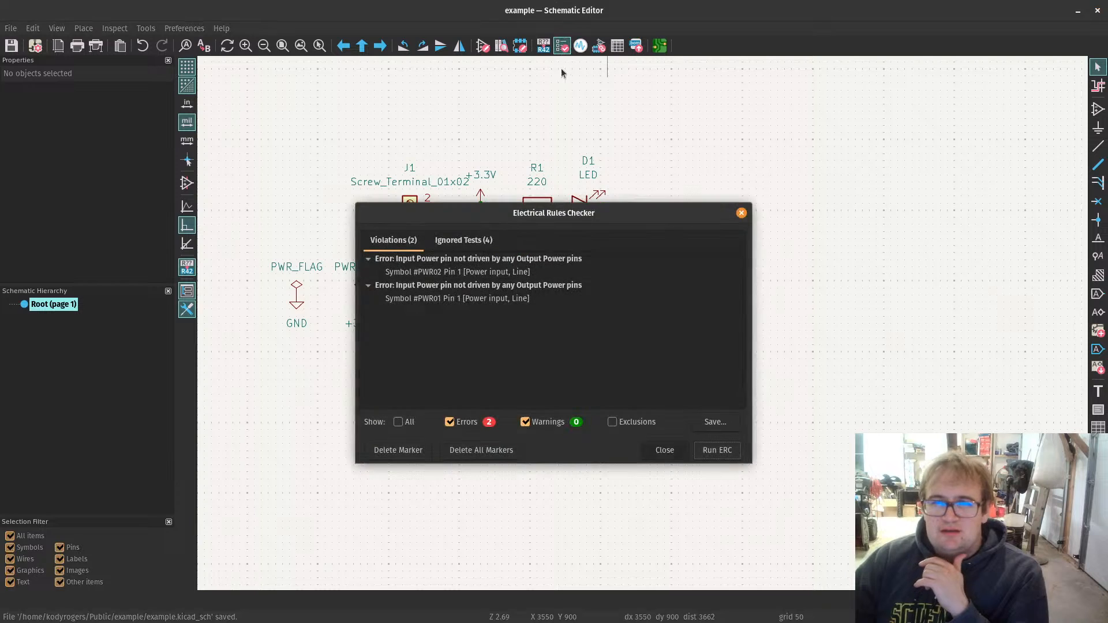
pyautogui.click(721, 454)
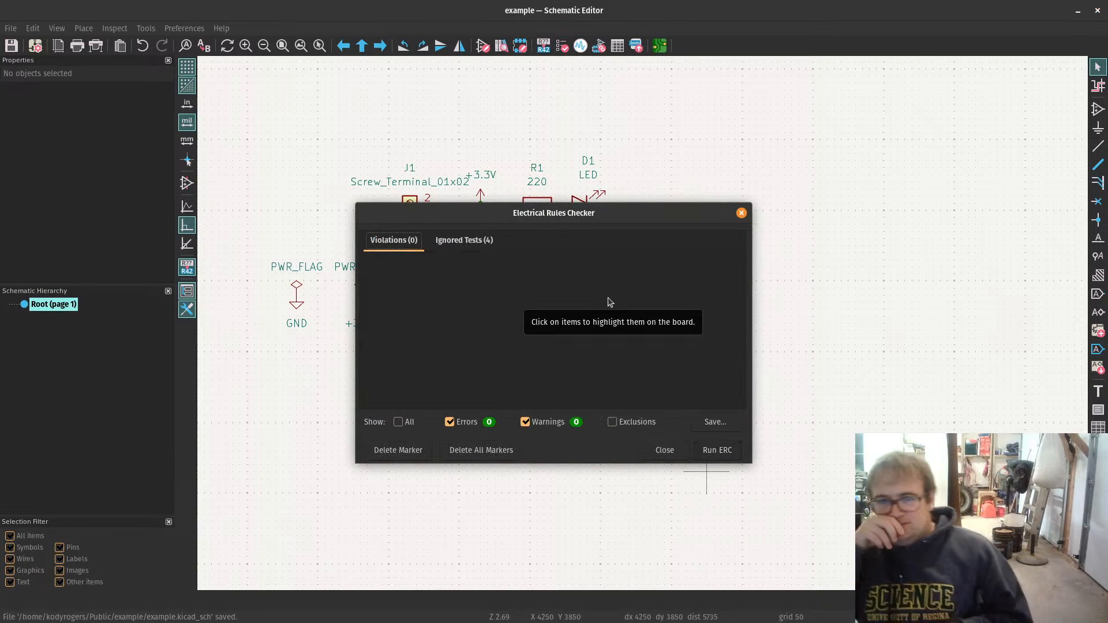
pyautogui.click(455, 241)
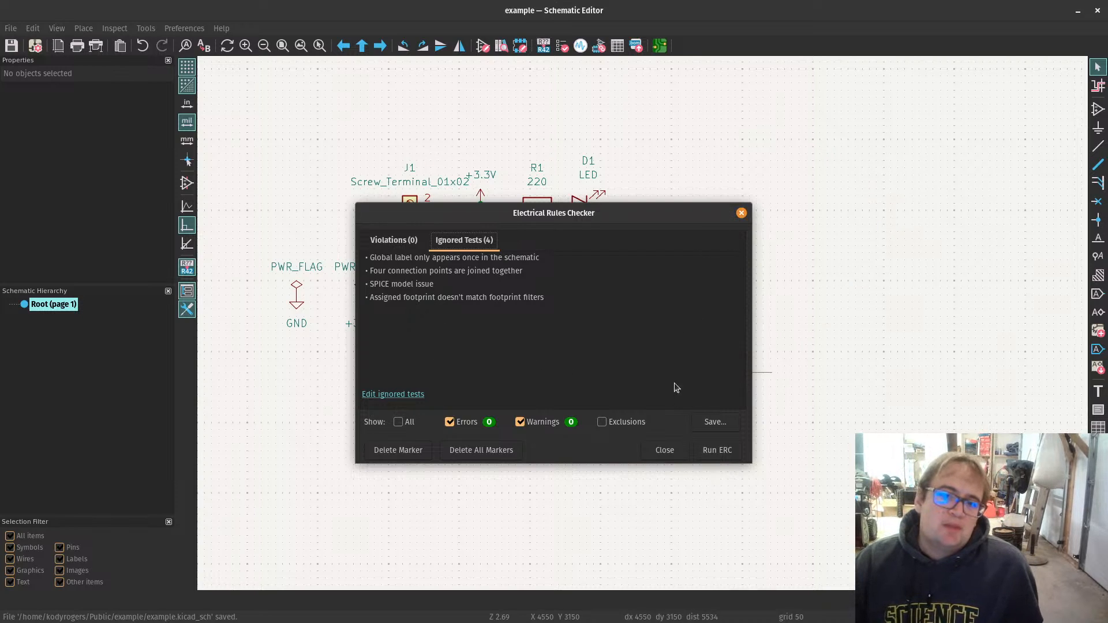
pyautogui.click(740, 212)
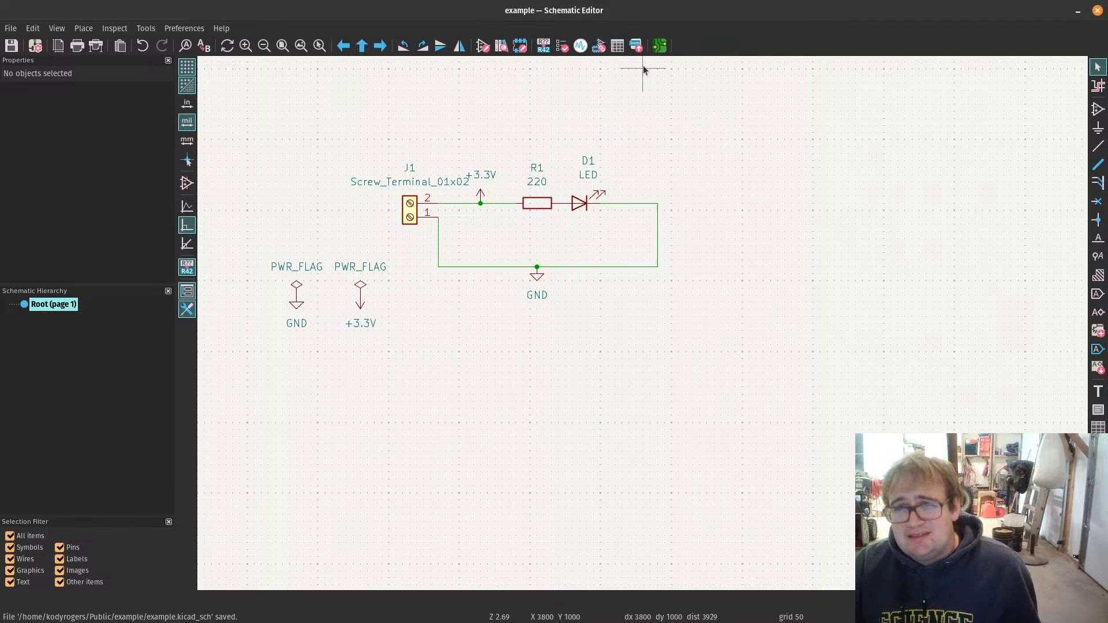
# Step: Switch from the schematic to the PCB Editor for the example board and keep its window maximized
pyautogui.click(661, 50)
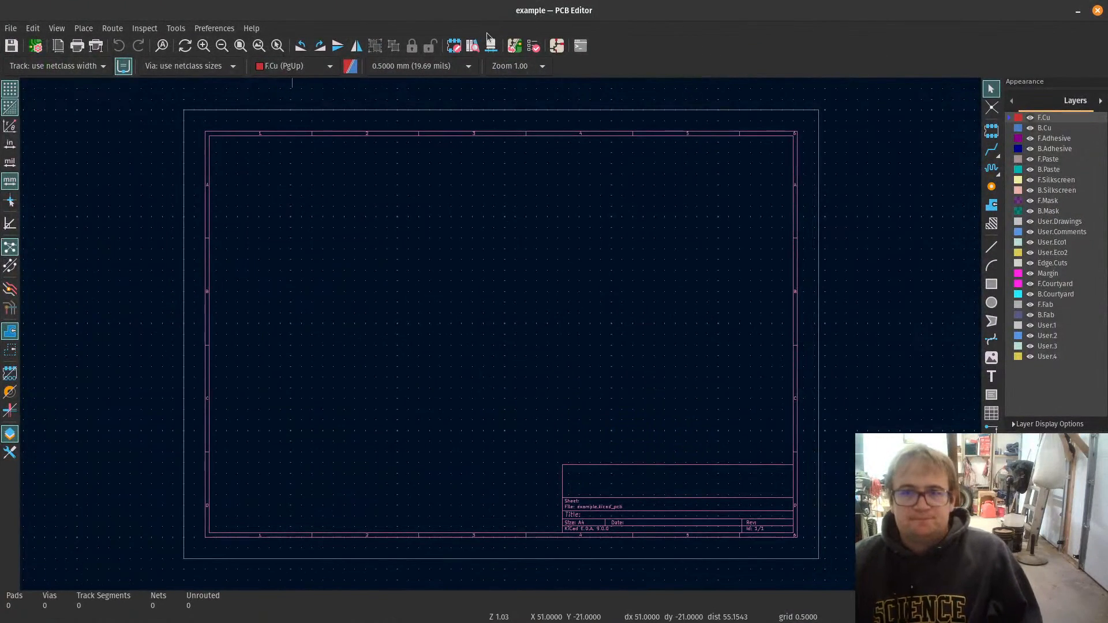
pyautogui.moveTo(699, 5); pyautogui.dragTo(676, 119)
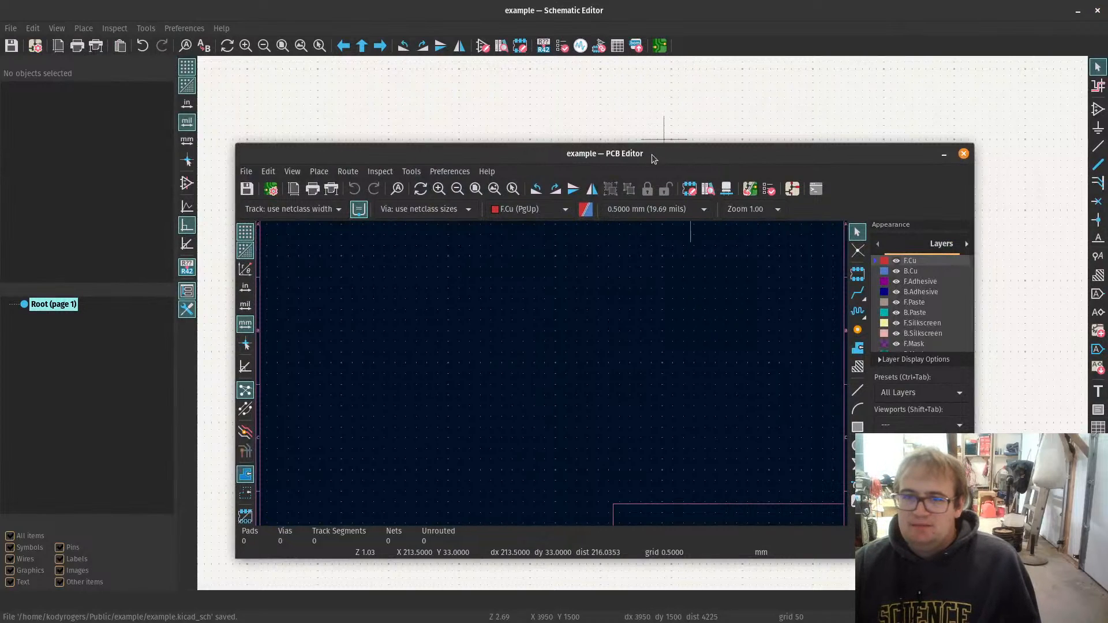
pyautogui.moveTo(651, 154); pyautogui.dragTo(612, 3)
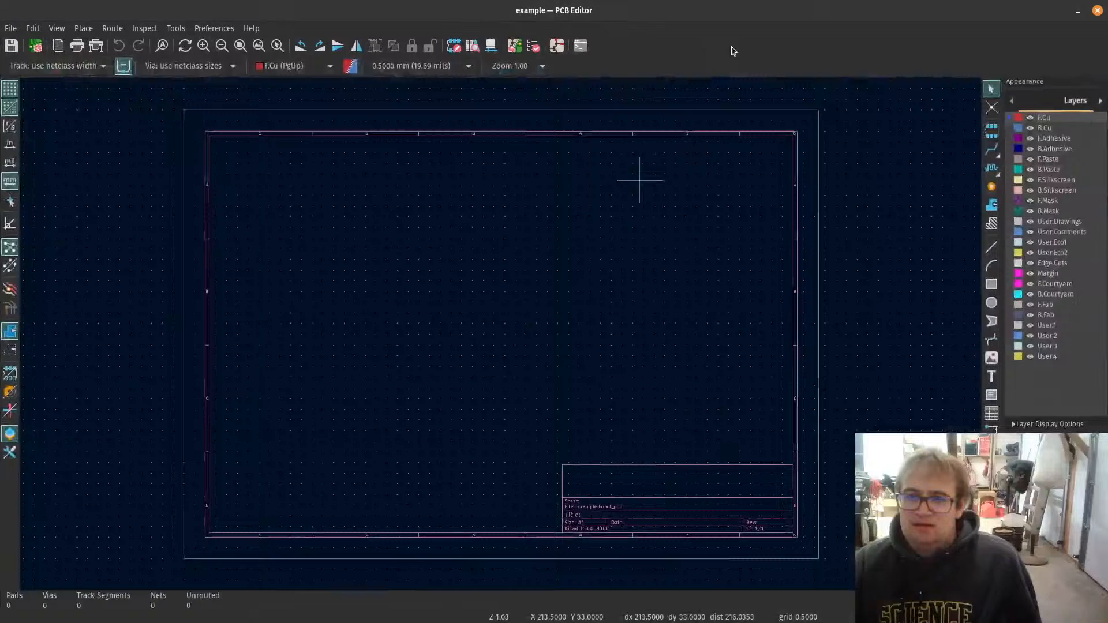
# Step: Update the PCB from the schematic and place the R1, J1 and D1 footprints as a group near the sheet's centre
pyautogui.click(514, 45)
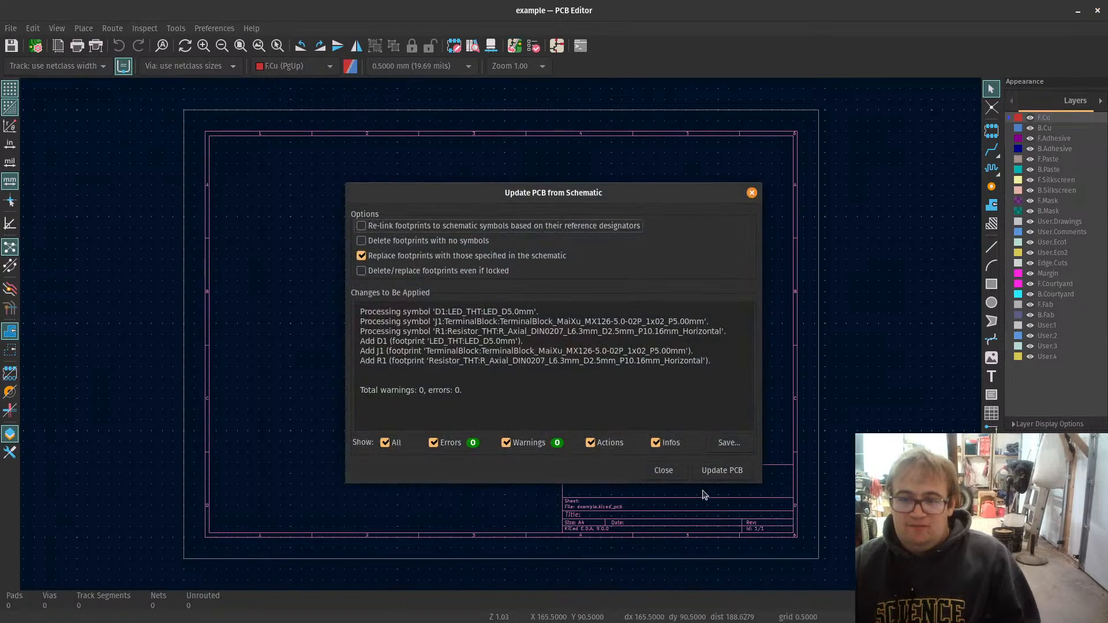
pyautogui.click(711, 479)
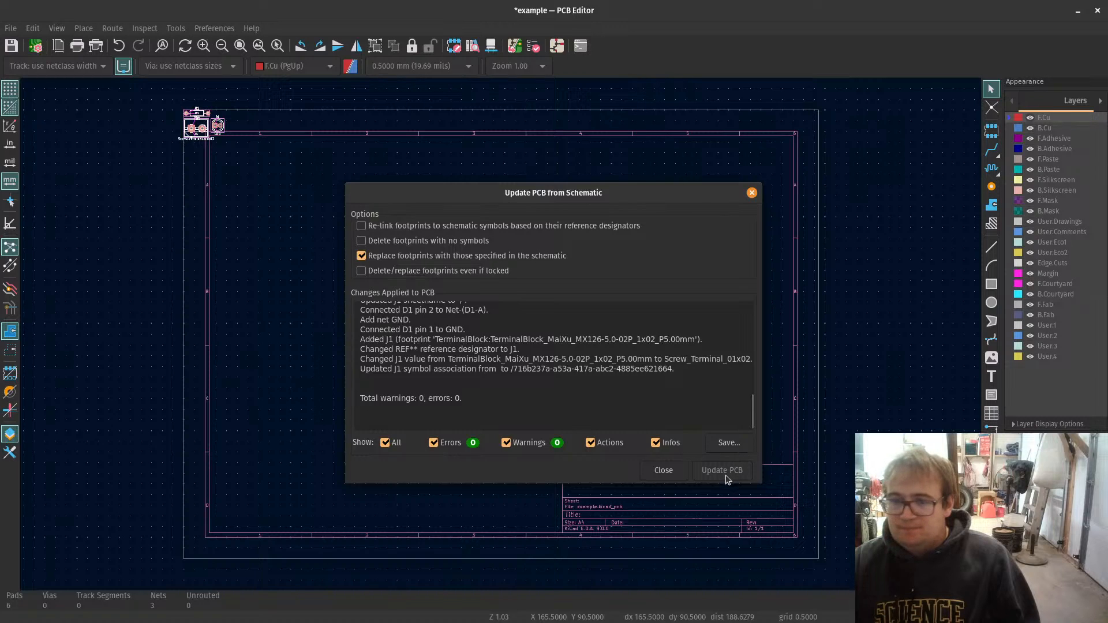
pyautogui.click(662, 469)
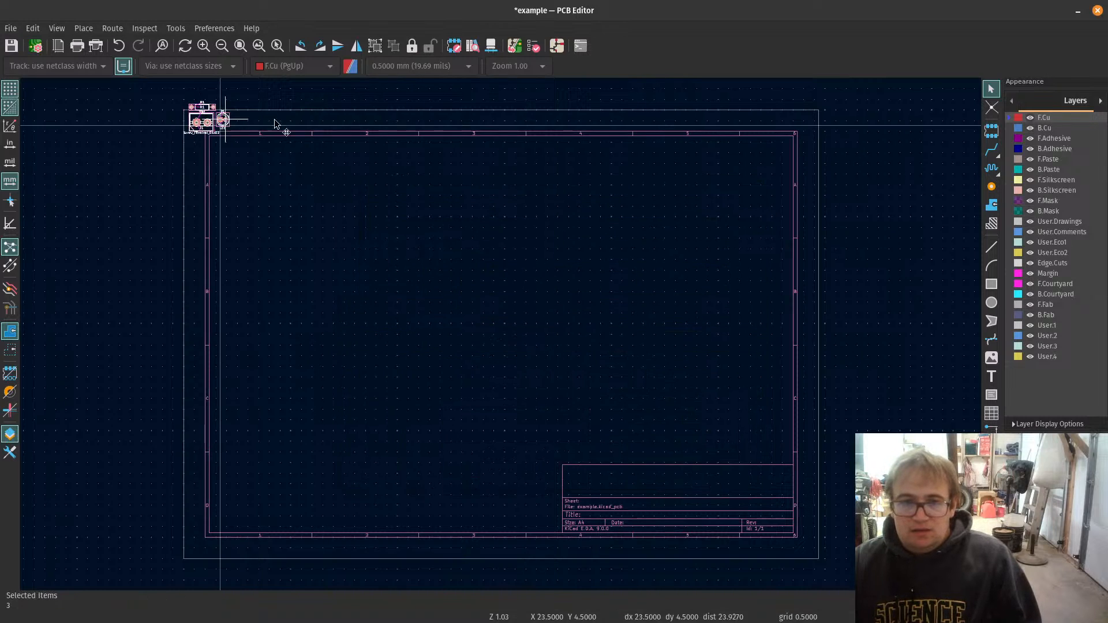
pyautogui.click(464, 290)
pyautogui.scroll(10, 501, 340)
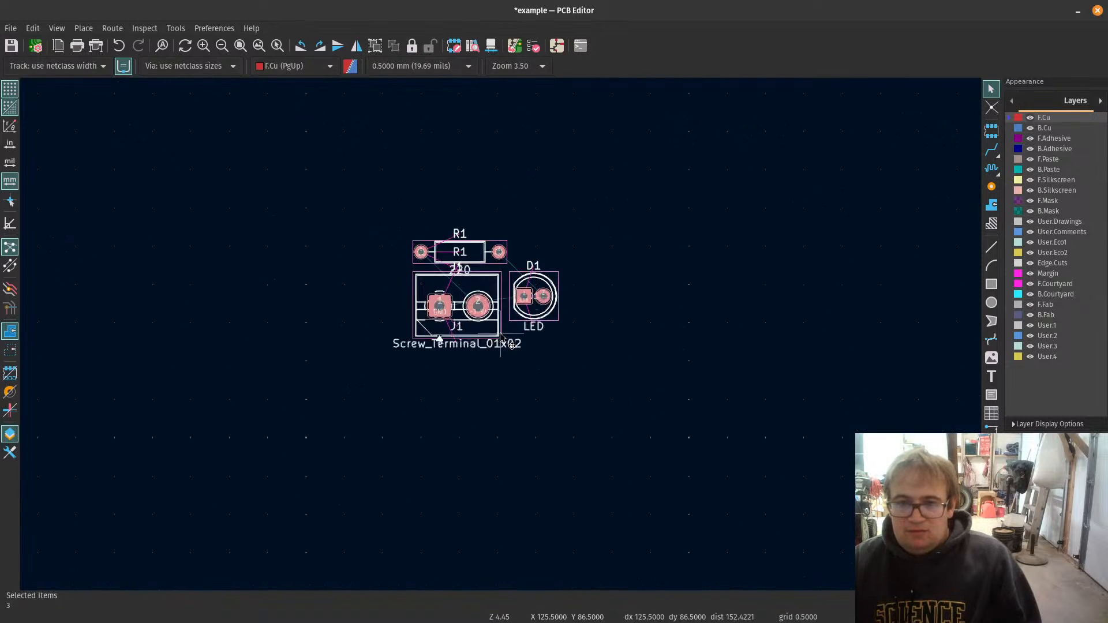
pyautogui.scroll(3, 501, 341)
pyautogui.click(527, 198)
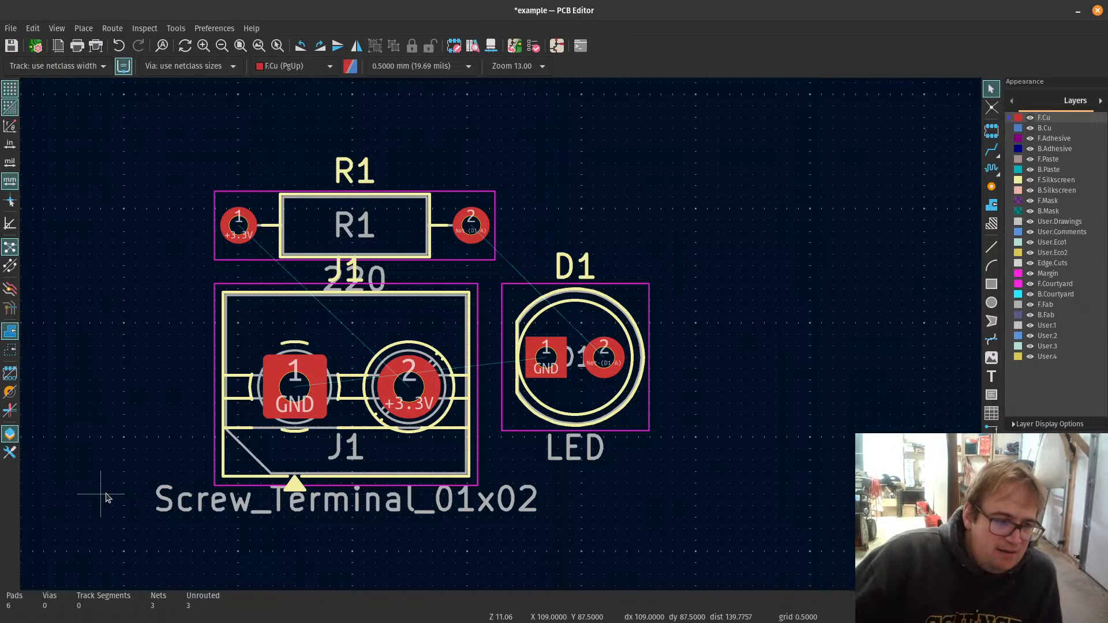
# Step: Move the J1 screw terminal to the left of R1 and rotate it to 90 degrees, with pad 2 above pad 1
pyautogui.click(238, 314)
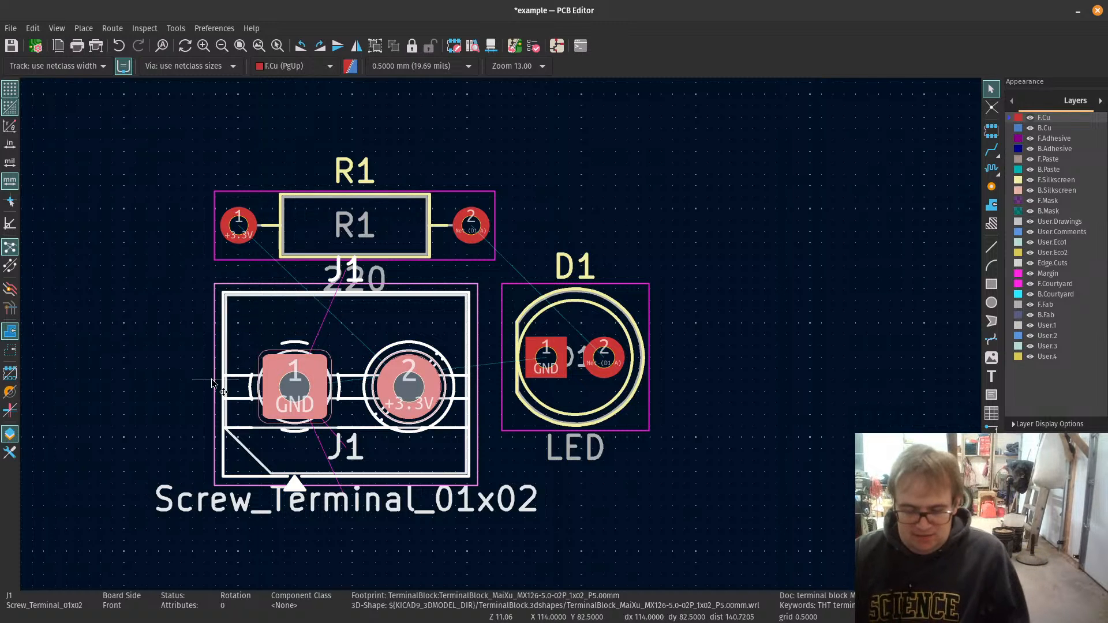
pyautogui.press('m')
pyautogui.scroll(-5, 375, 362)
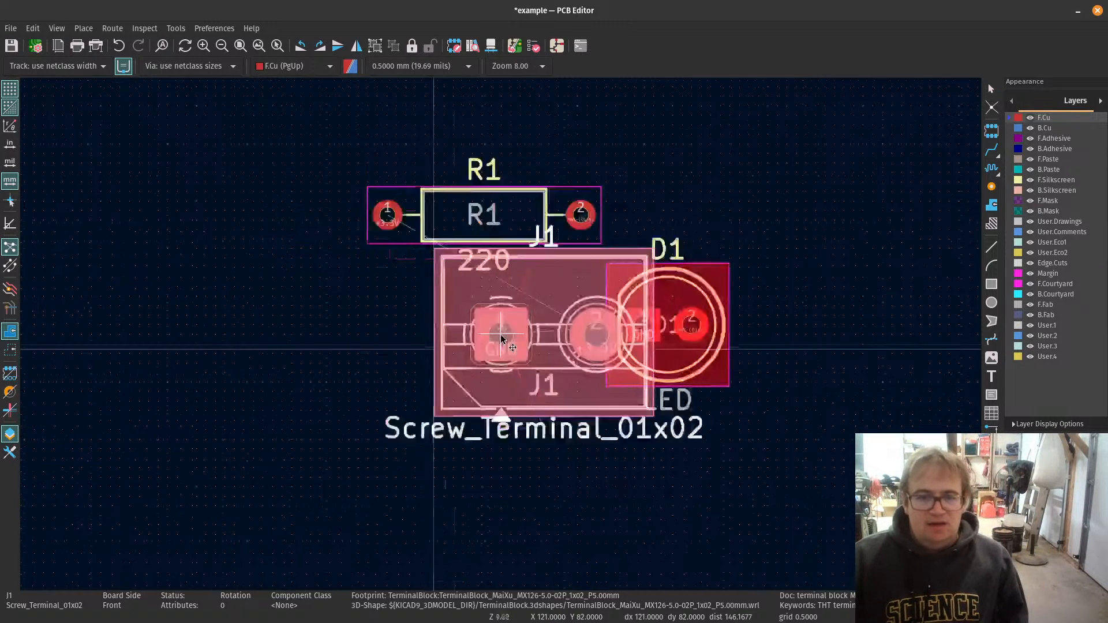
pyautogui.scroll(1, 343, 307)
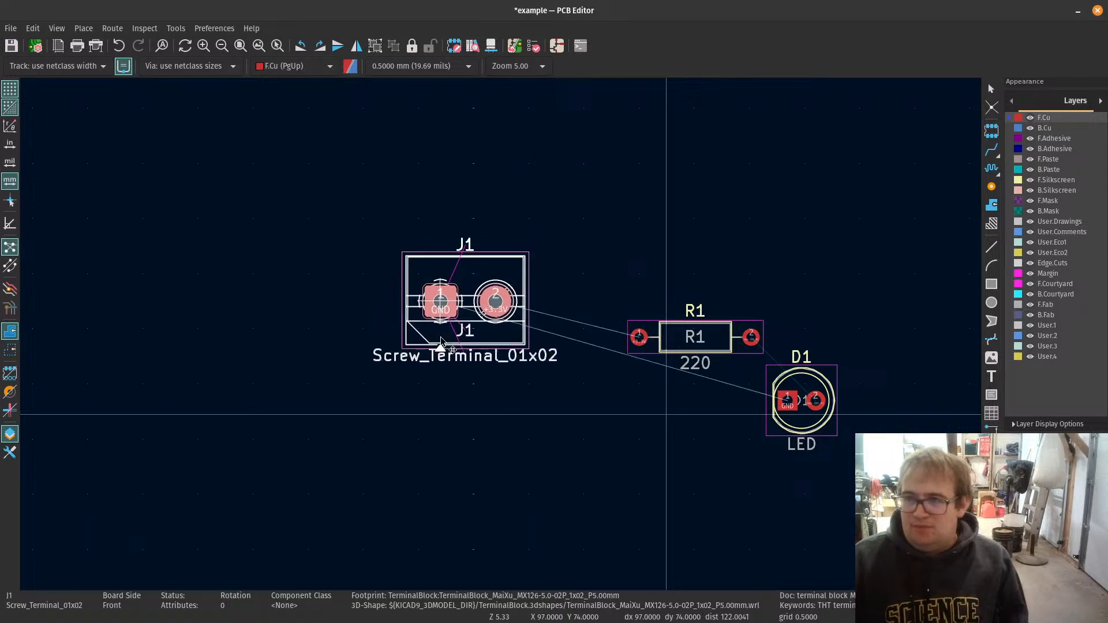
pyautogui.scroll(-2, 490, 369)
pyautogui.scroll(2, 497, 338)
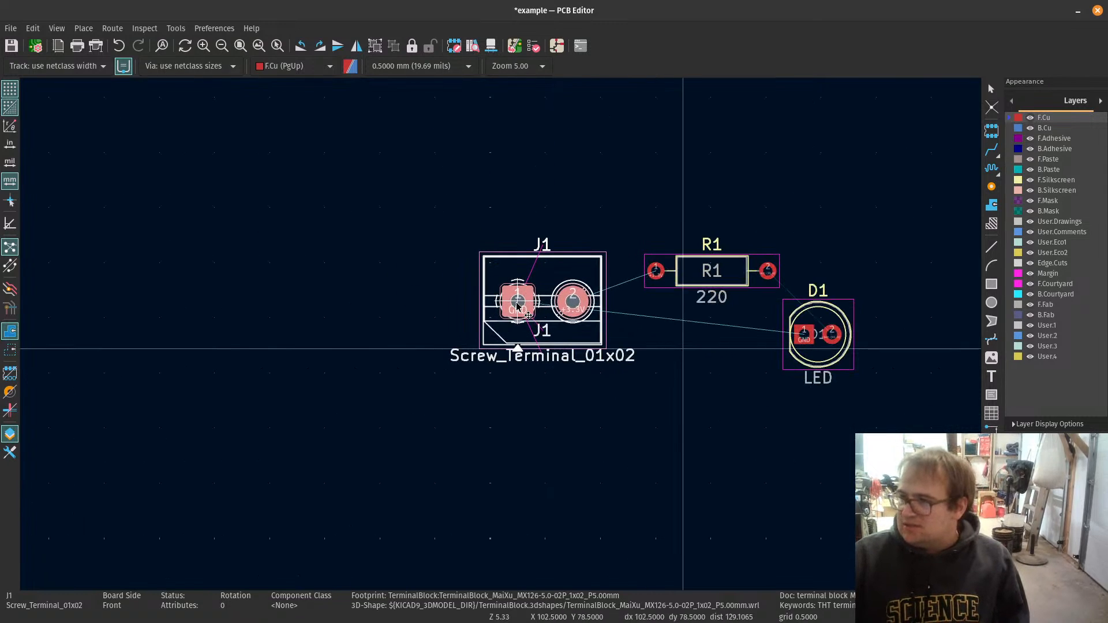
pyautogui.press('r')
pyautogui.press('r')
pyautogui.press('r')
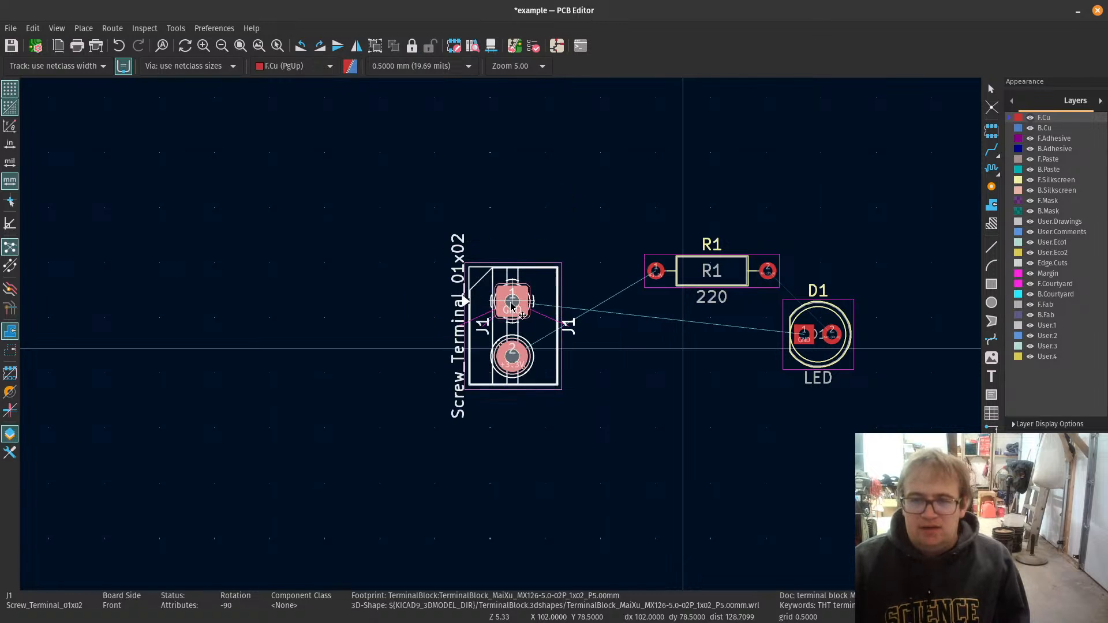
pyautogui.press('r')
pyautogui.press('r')
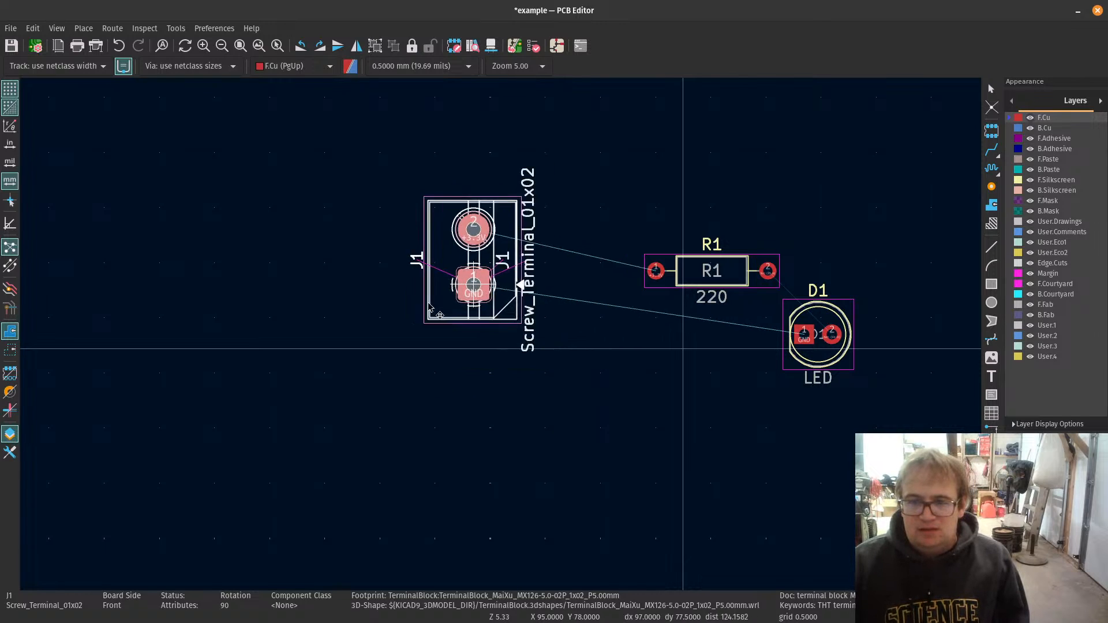
pyautogui.click(429, 367)
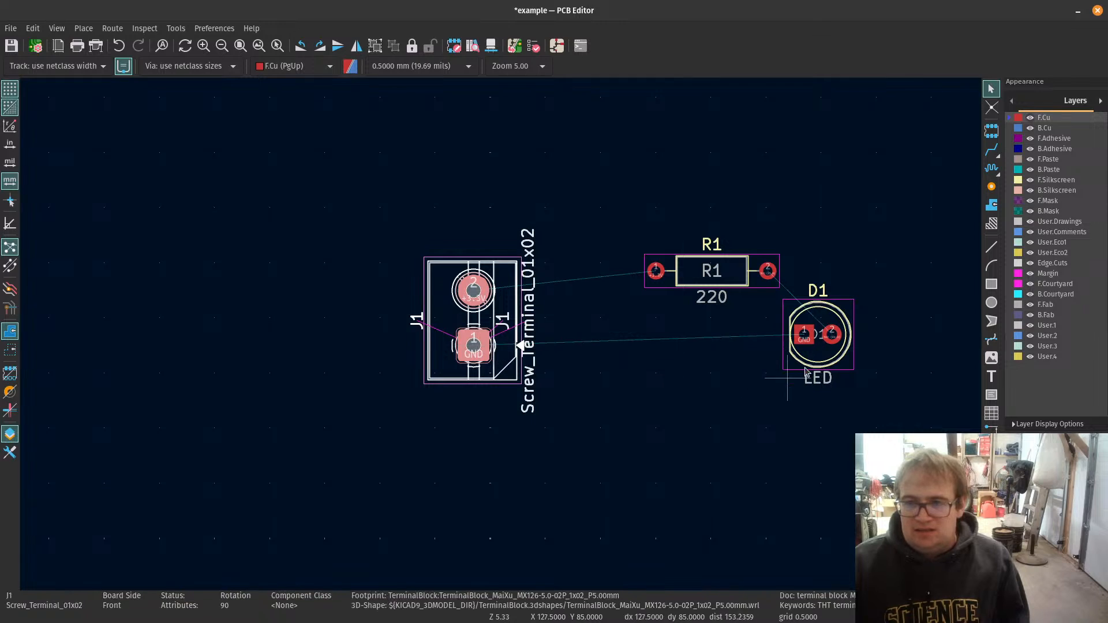
# Step: Rotate the D1 LED footprint to 90 degrees and place it directly below R1's pad 2
pyautogui.click(852, 311)
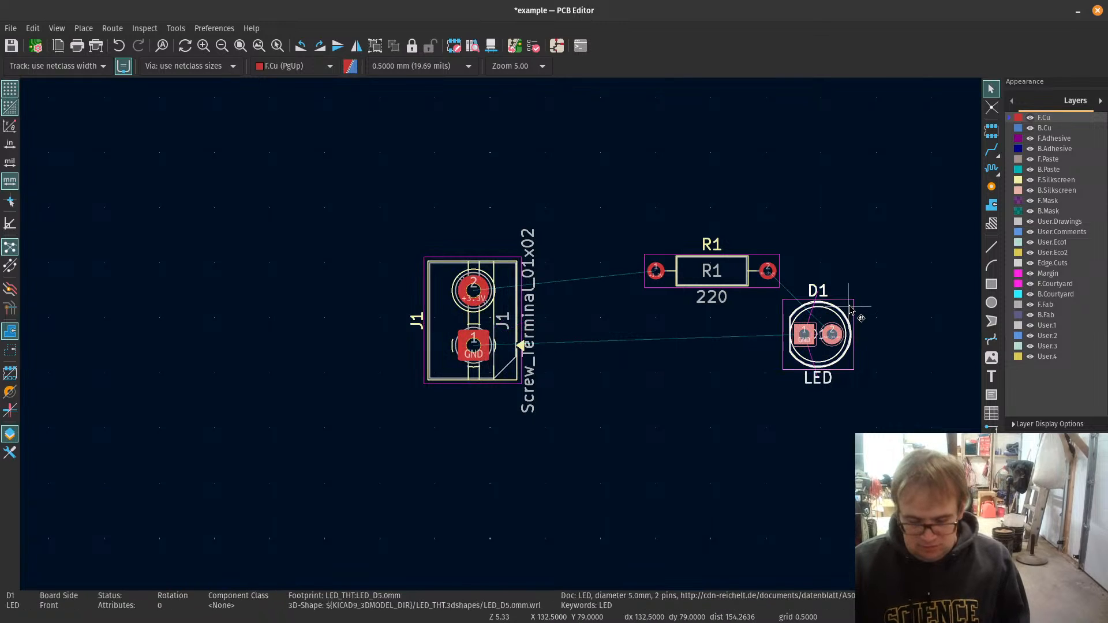
pyautogui.press('m')
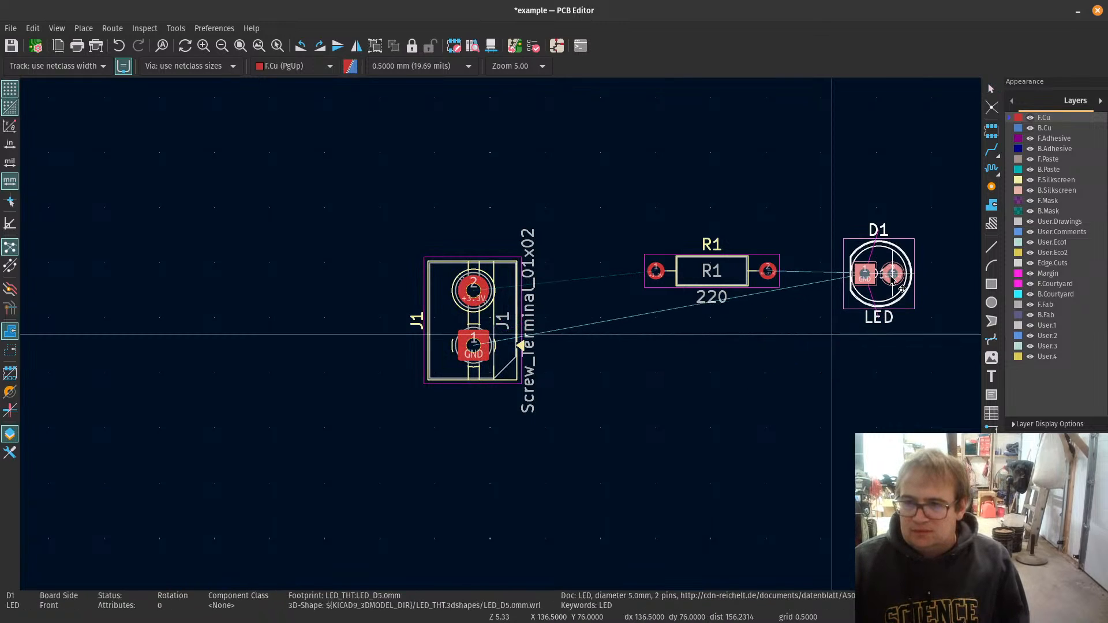
pyautogui.press('r')
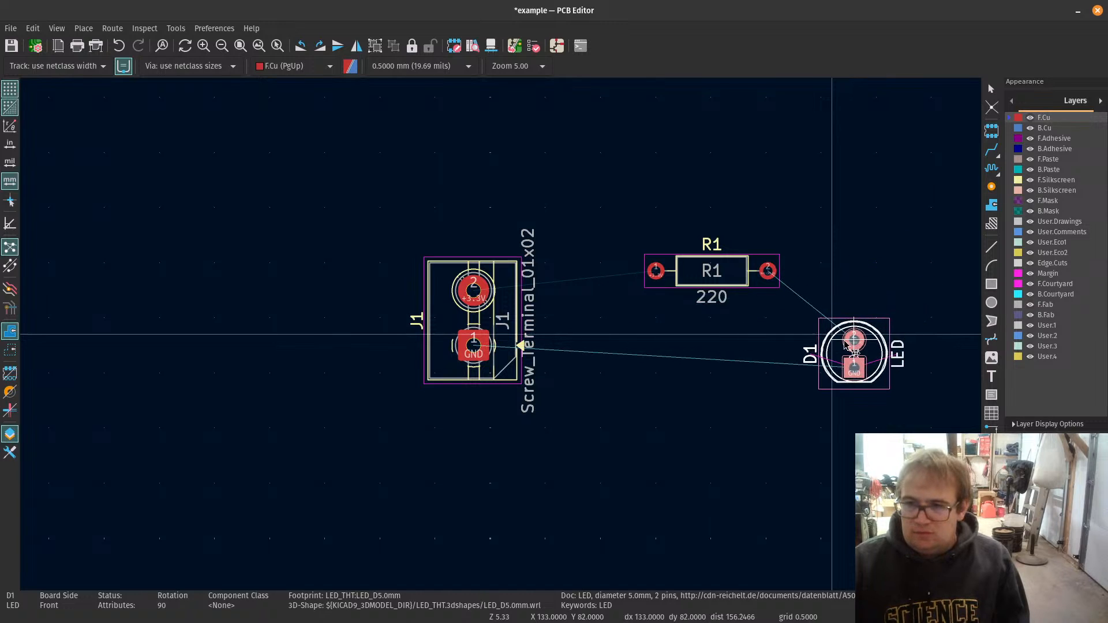
pyautogui.click(762, 350)
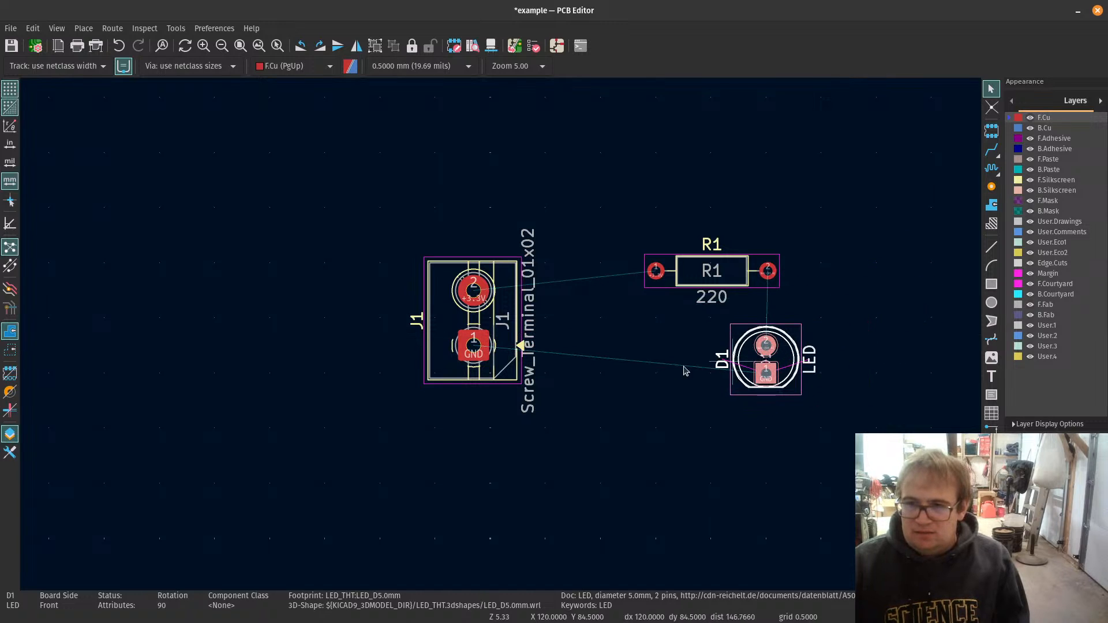
pyautogui.press('Escape')
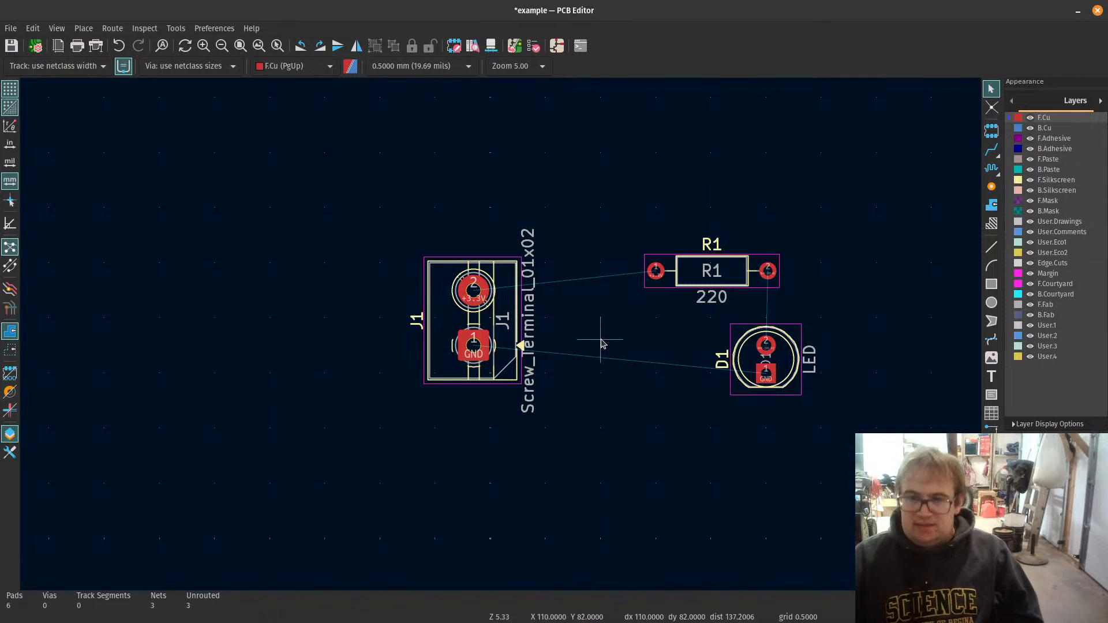
# Step: Route F.Cu tracks joining J1 pad 2 to R1 pad 1, R1 pad 2 to D1 pad 2, and D1 pad 1 to J1 pad 1
pyautogui.press('x')
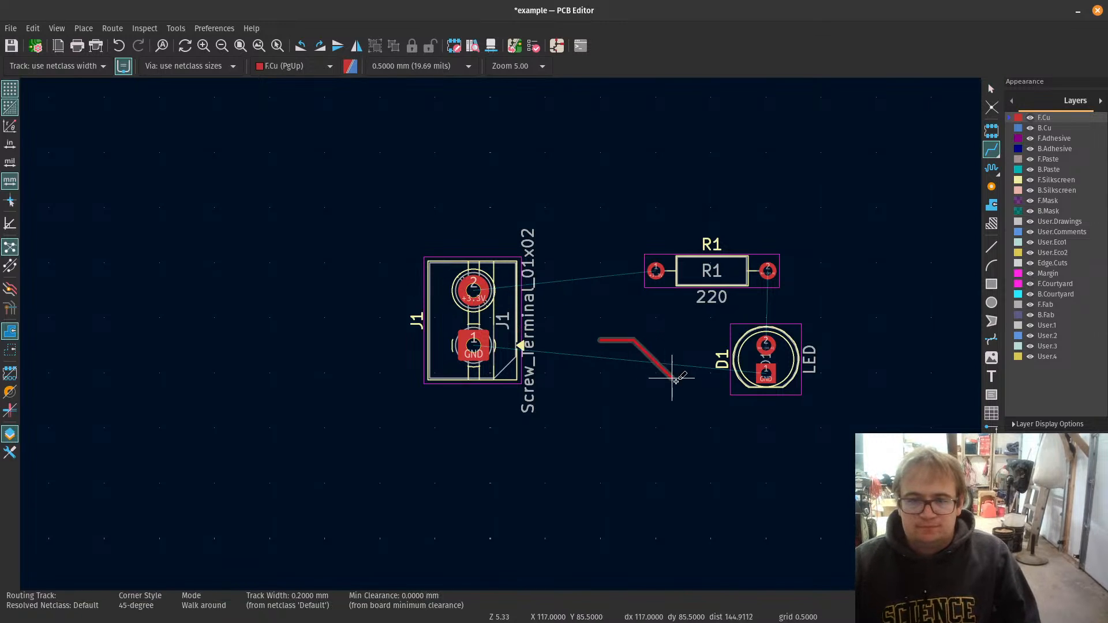
pyautogui.press('Escape')
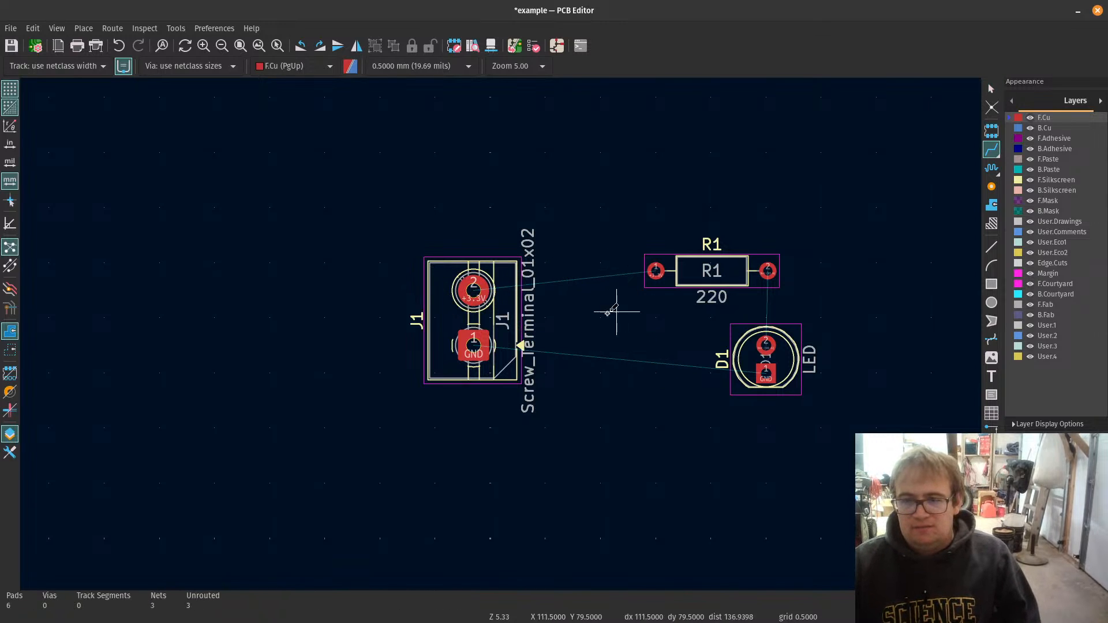
pyautogui.click(475, 289)
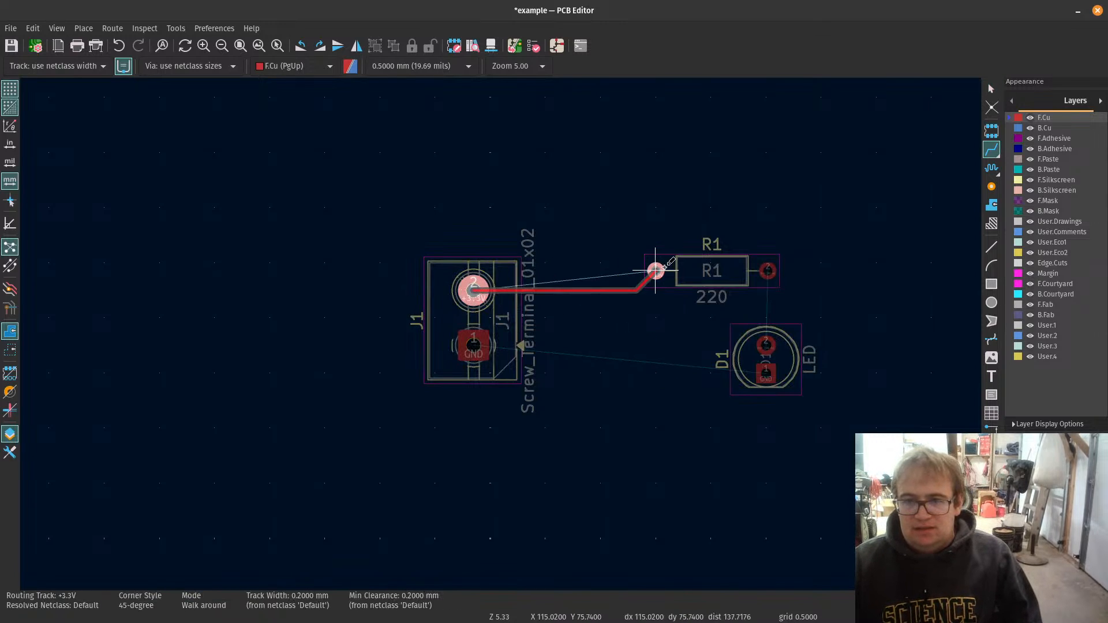
pyautogui.click(774, 275)
pyautogui.click(766, 345)
pyautogui.click(767, 374)
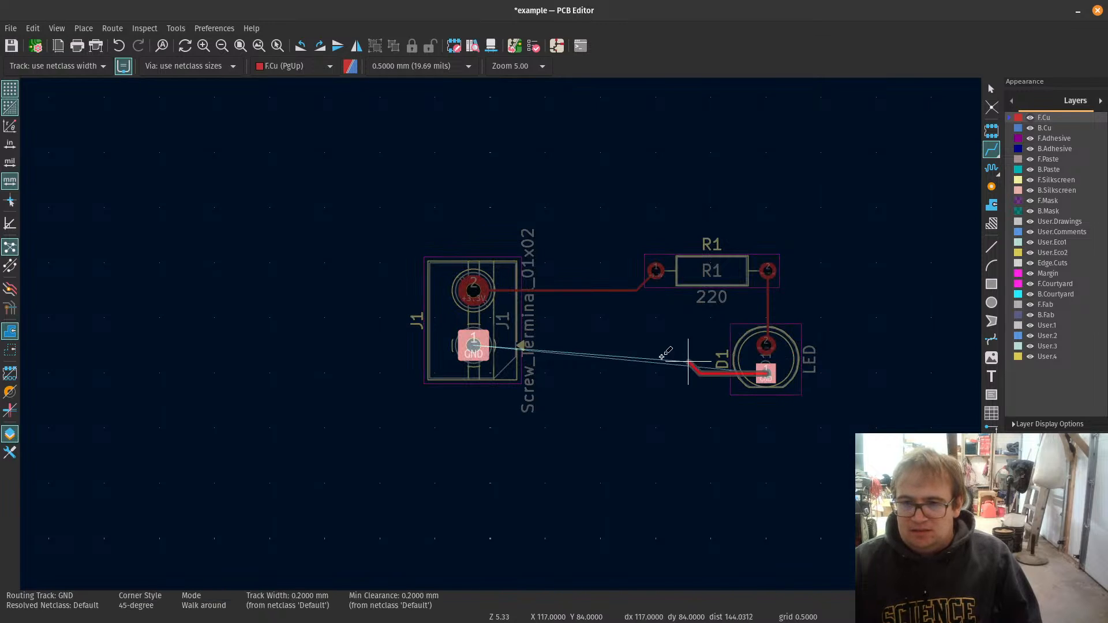
pyautogui.click(473, 345)
pyautogui.press('Escape')
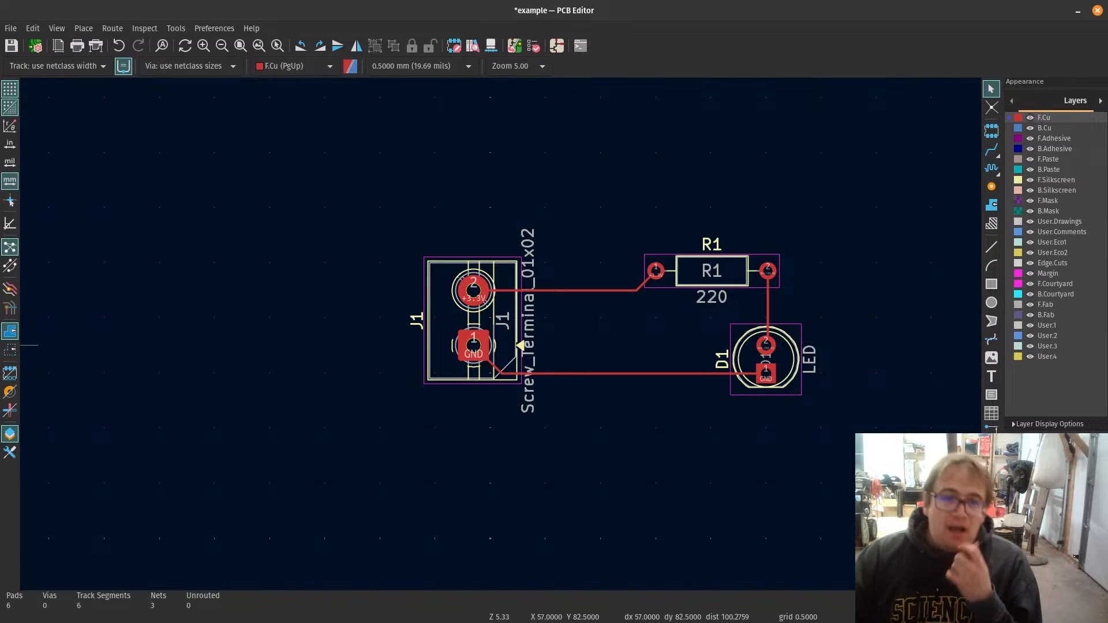
# Step: Draw a freeform chain of Bezier curves on F.Cu above and across the J1 screw terminal
pyautogui.click(991, 341)
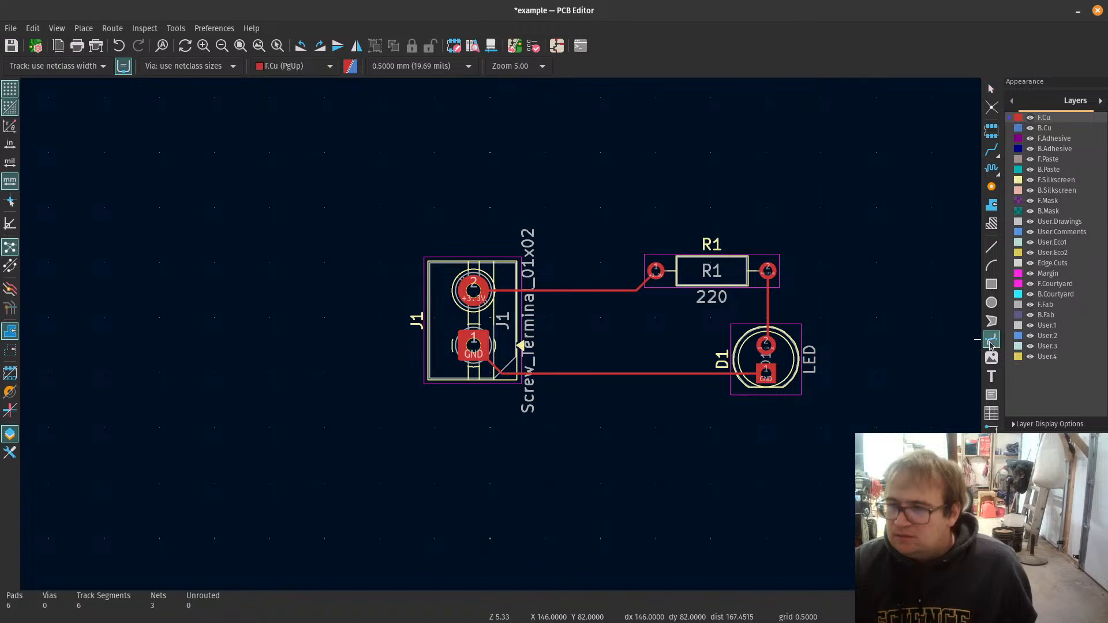
pyautogui.click(347, 245)
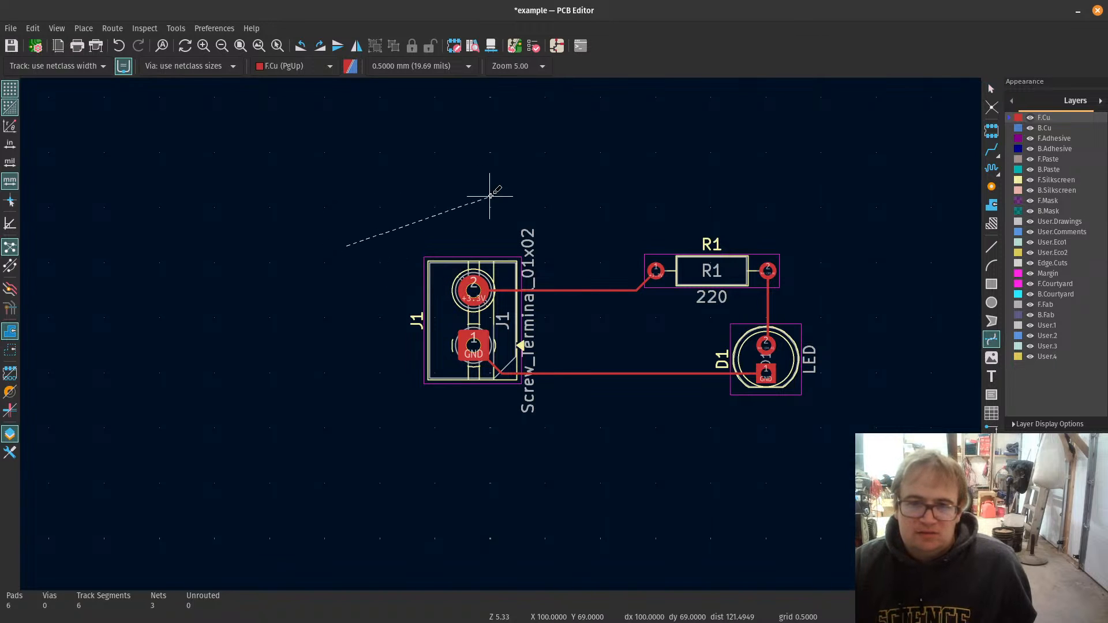
pyautogui.click(490, 196)
pyautogui.moveTo(420, 152); pyautogui.dragTo(610, 162)
pyautogui.moveTo(470, 129); pyautogui.dragTo(673, 151)
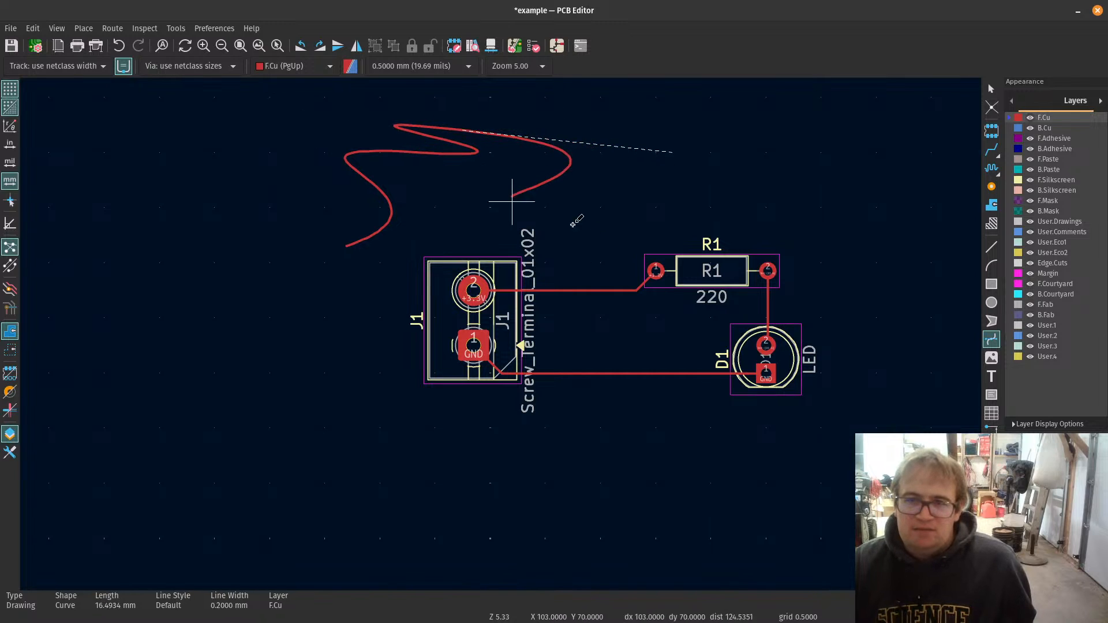
pyautogui.moveTo(512, 198); pyautogui.dragTo(739, 235)
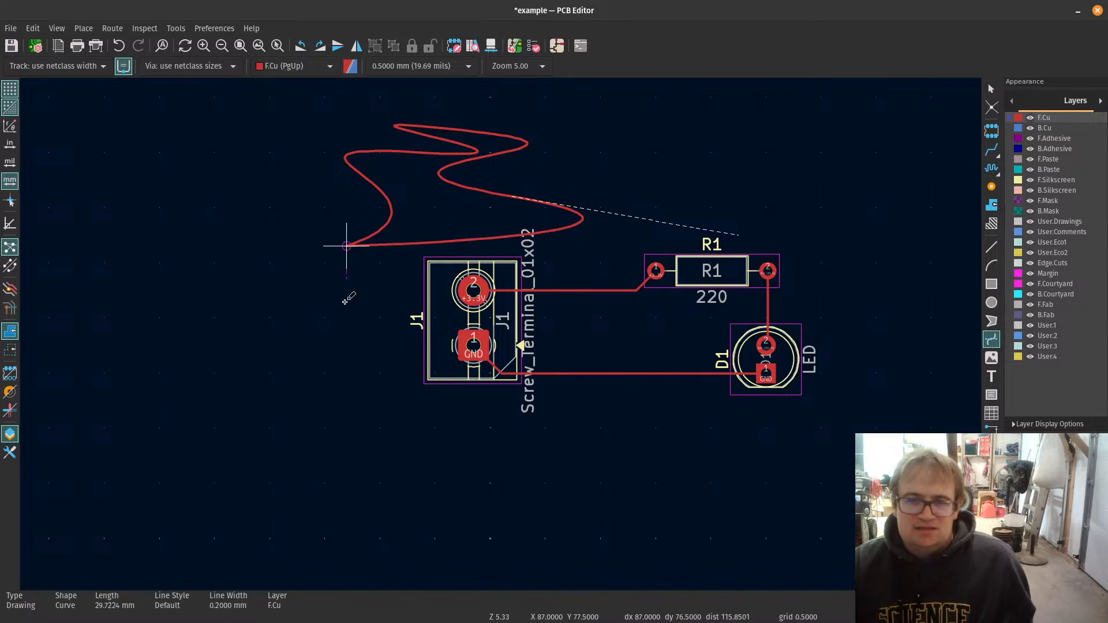
pyautogui.moveTo(346, 305); pyautogui.dragTo(286, 245)
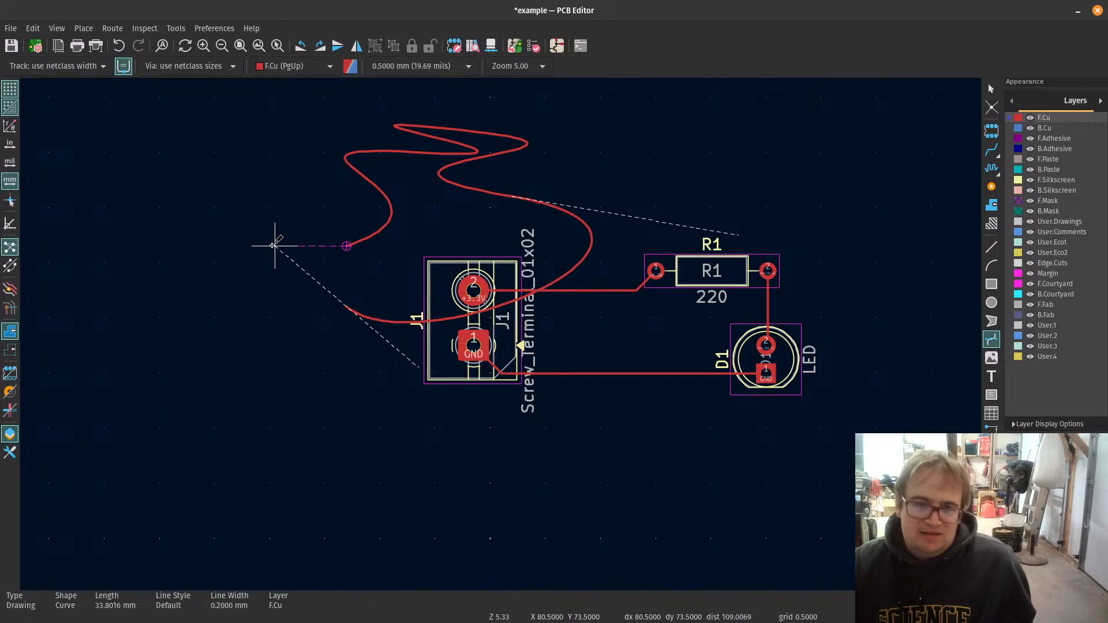
pyautogui.click(230, 246)
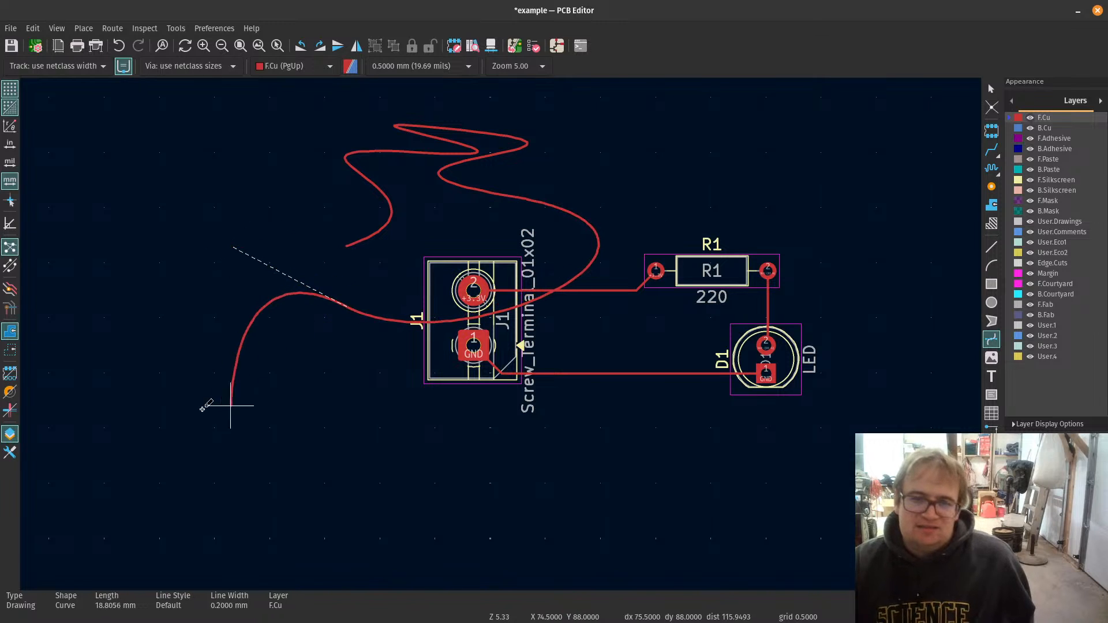
pyautogui.press('Escape')
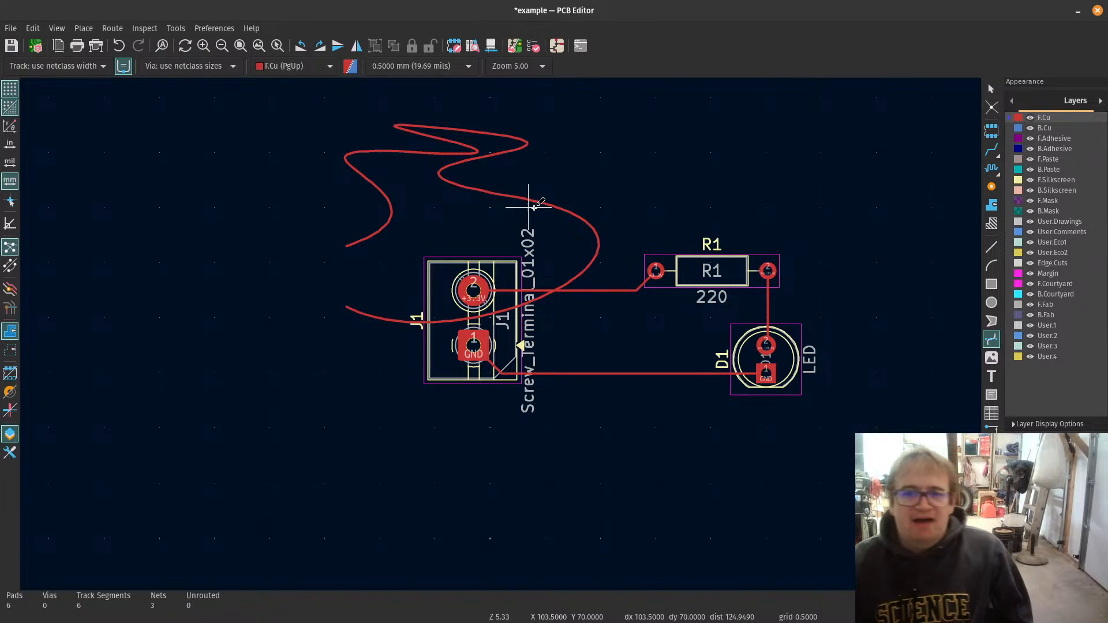
pyautogui.press('Escape')
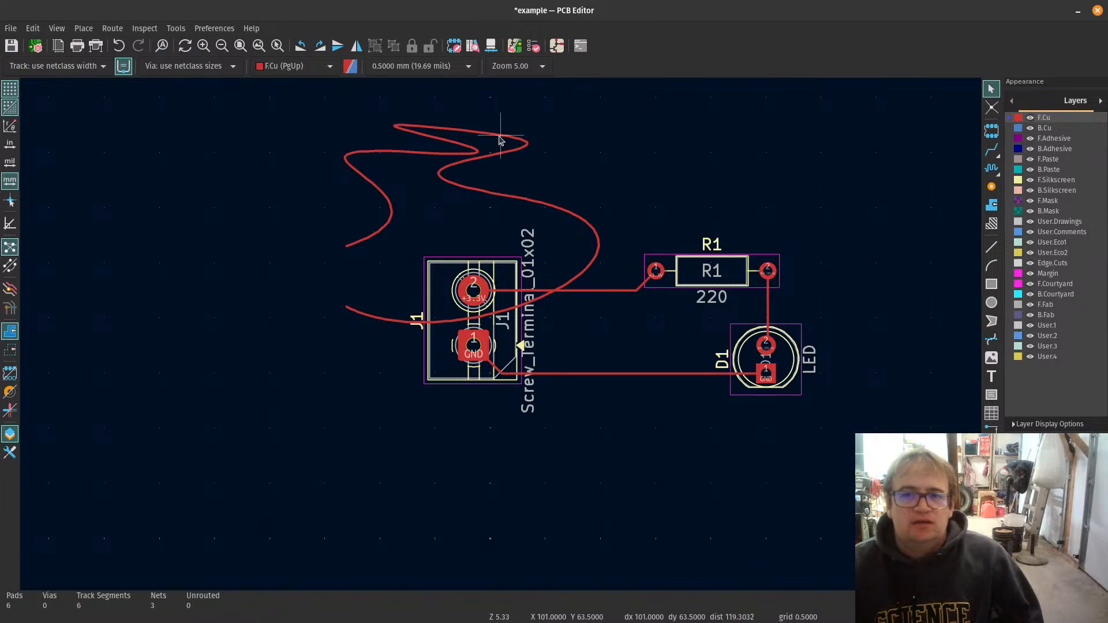
# Step: Delete one curve segment above J1 and undo all the freeform Bezier curves
pyautogui.click(500, 141)
pyautogui.press('Delete')
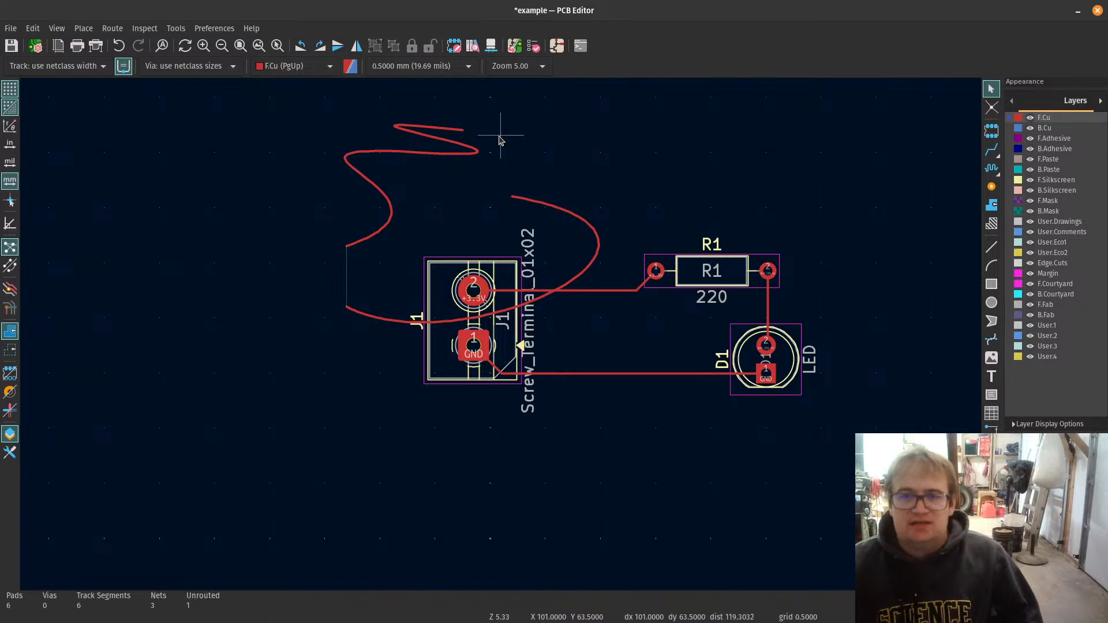
pyautogui.hotkey('ctrl', 'z')
pyautogui.hotkey('ctrl', 'z')
pyautogui.hotkey('ctrl', 'z')
pyautogui.hotkey('ctrl', 'z')
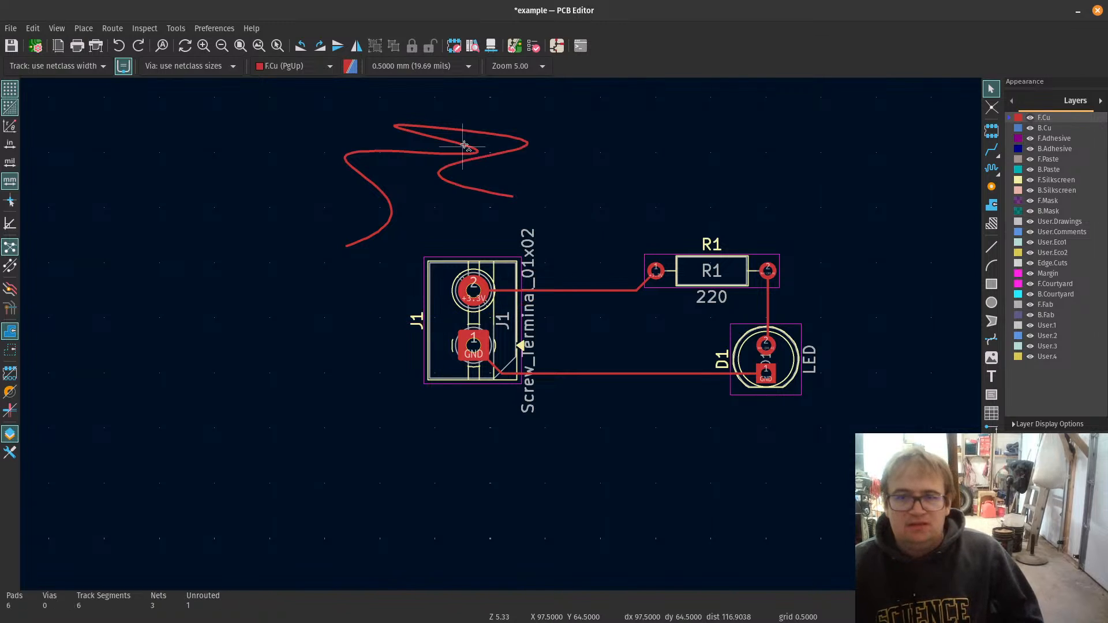
pyautogui.hotkey('ctrl', 'z')
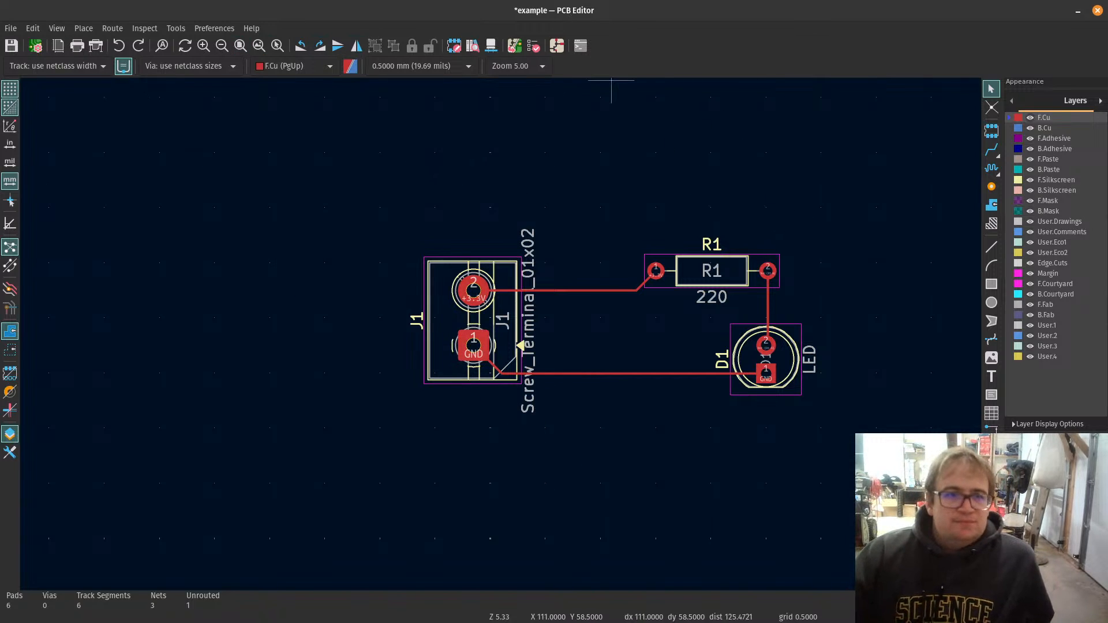
# Step: Save the board and draw a rectangle of about 40.64 × 17.78 mm on Edge.Cuts around all footprints, using a 2.54 mm grid
pyautogui.click(13, 46)
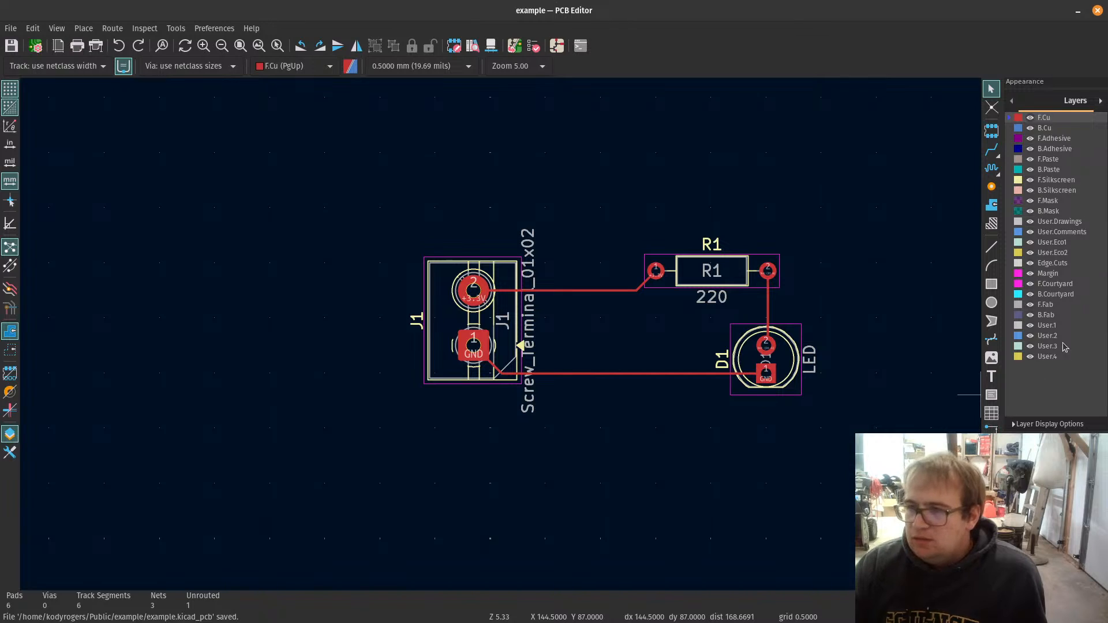
pyautogui.click(1054, 263)
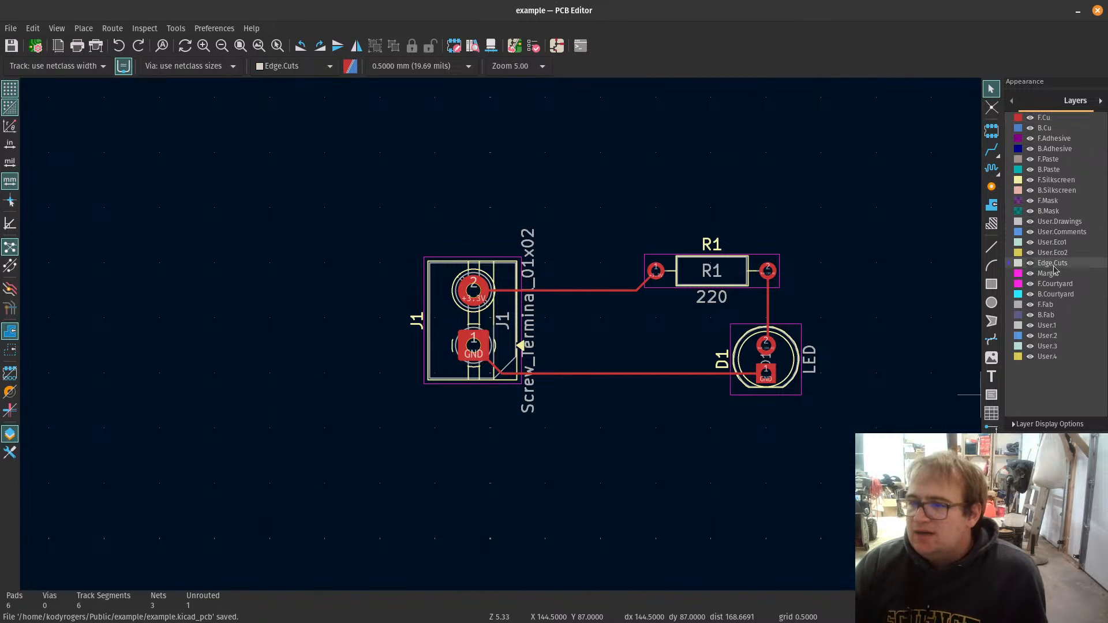
pyautogui.click(987, 285)
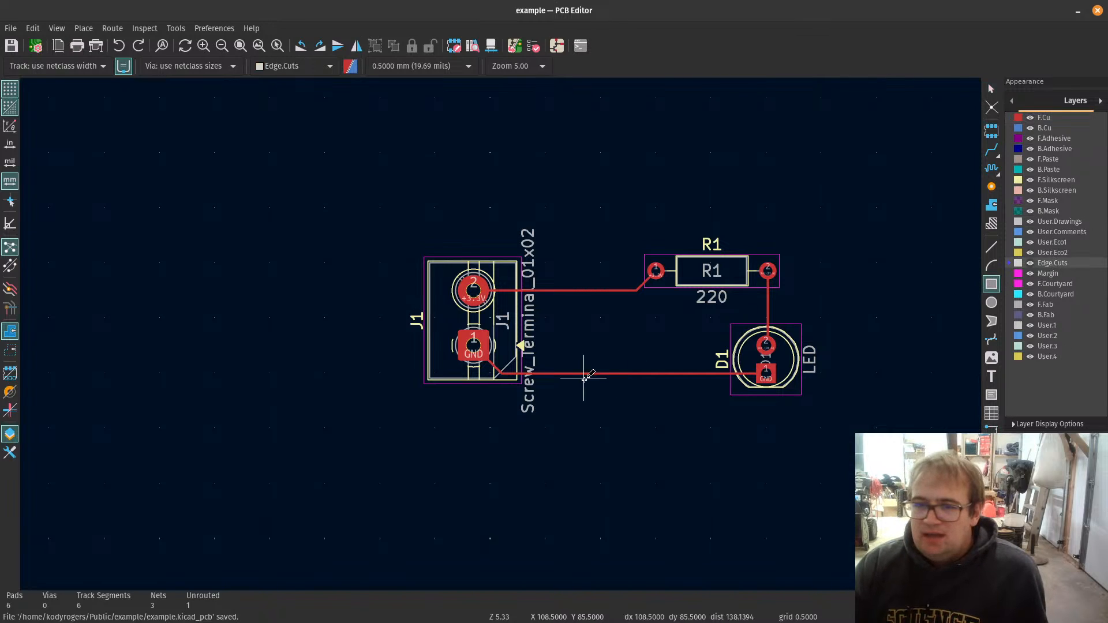
pyautogui.click(420, 66)
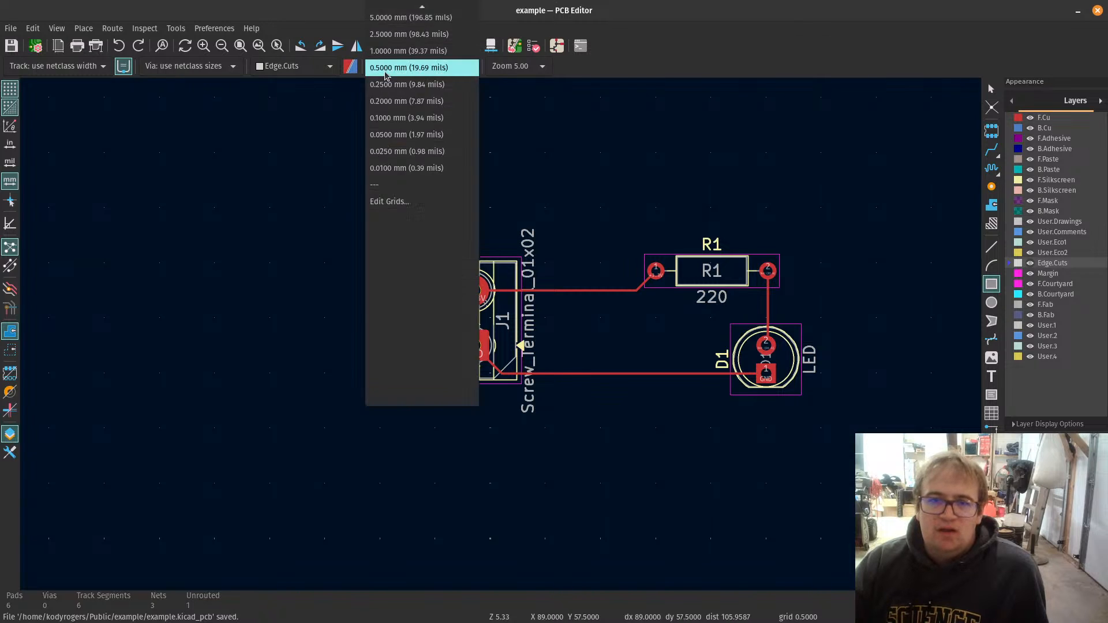
pyautogui.scroll(2, 418, 117)
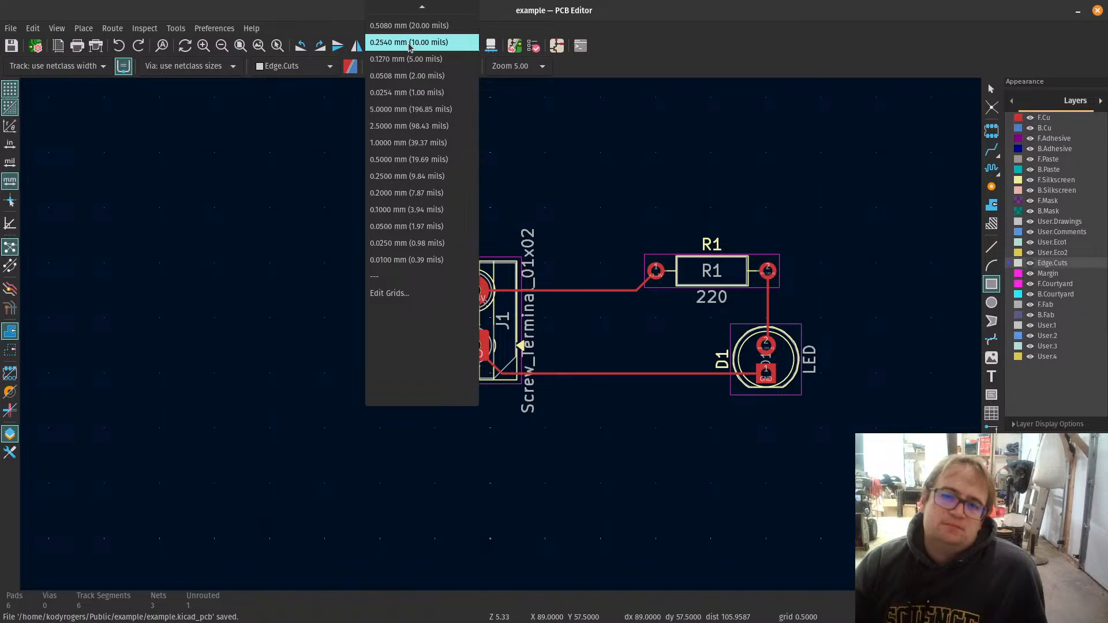
pyautogui.scroll(1, 420, 143)
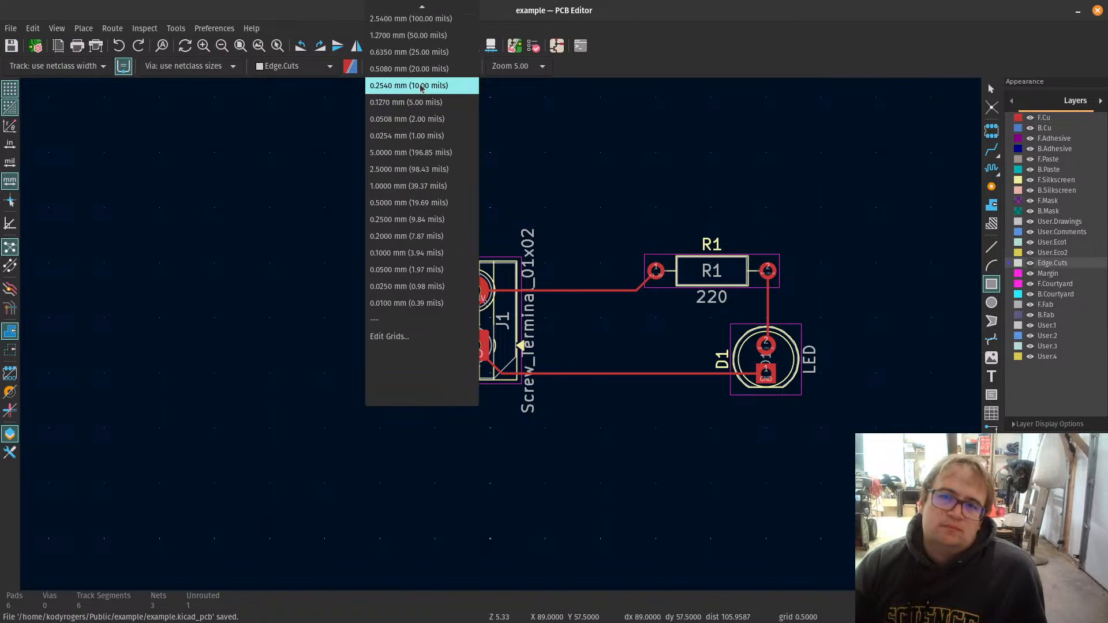
pyautogui.scroll(1, 420, 87)
pyautogui.click(419, 53)
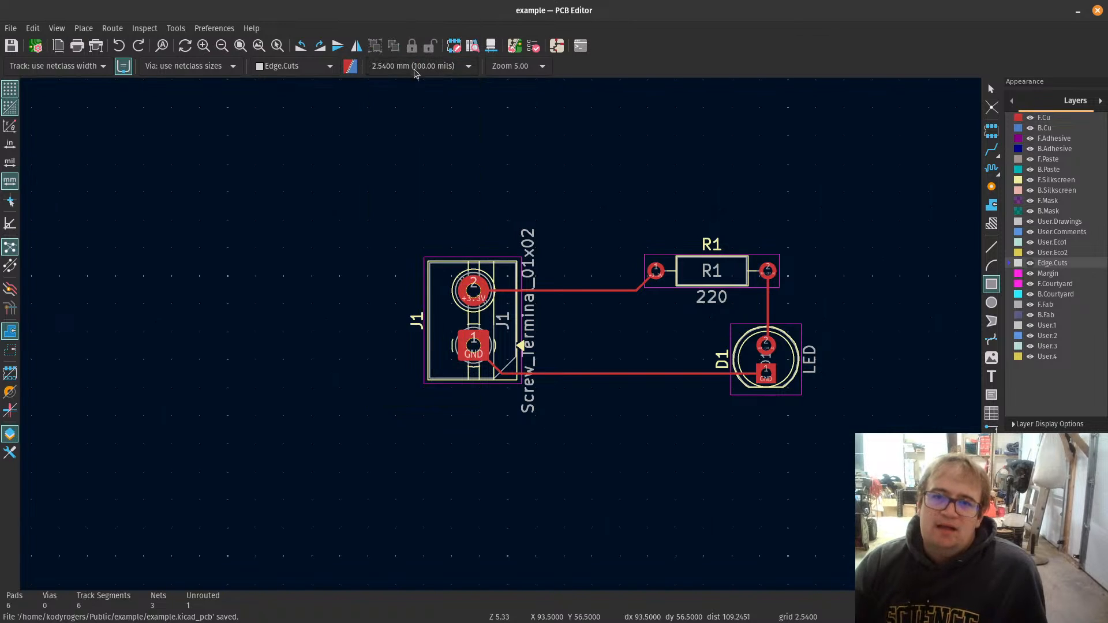
pyautogui.click(395, 220)
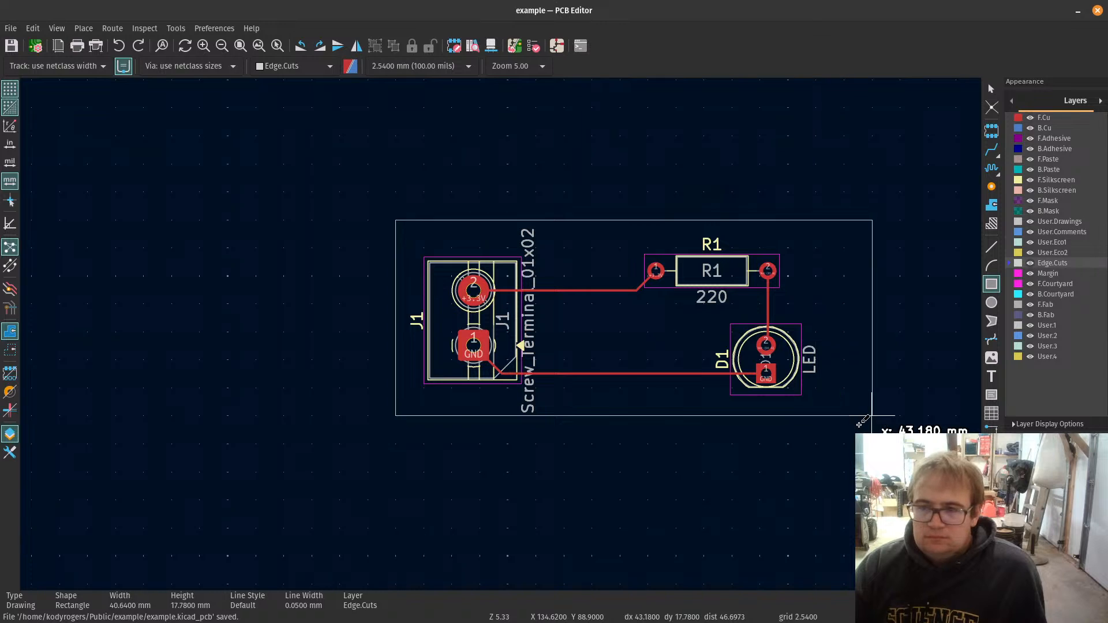
pyautogui.click(844, 416)
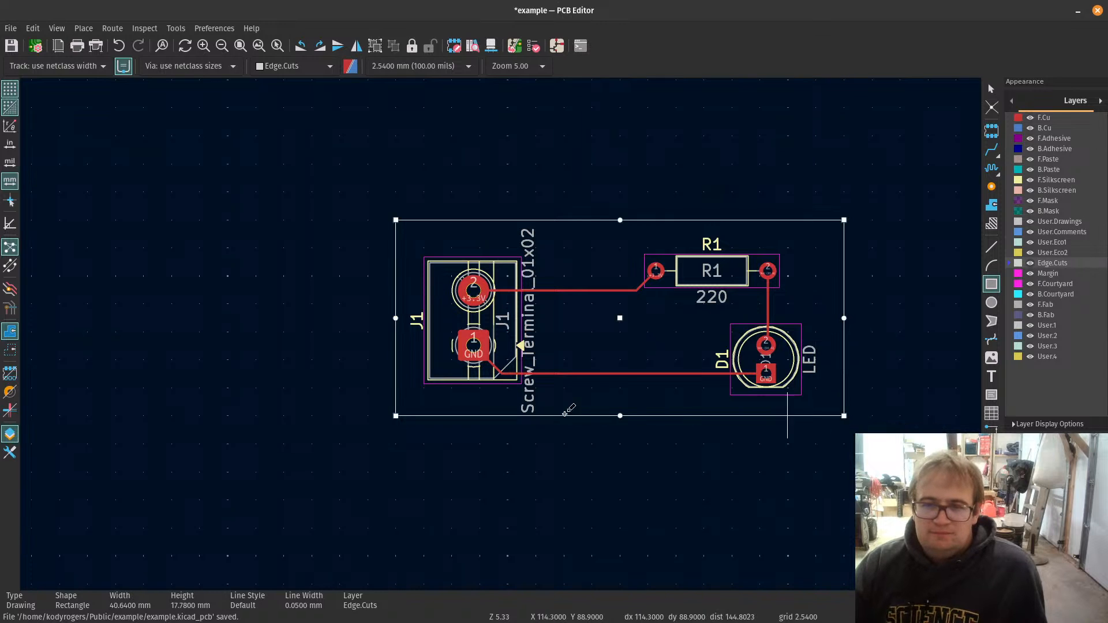
pyautogui.press('Escape')
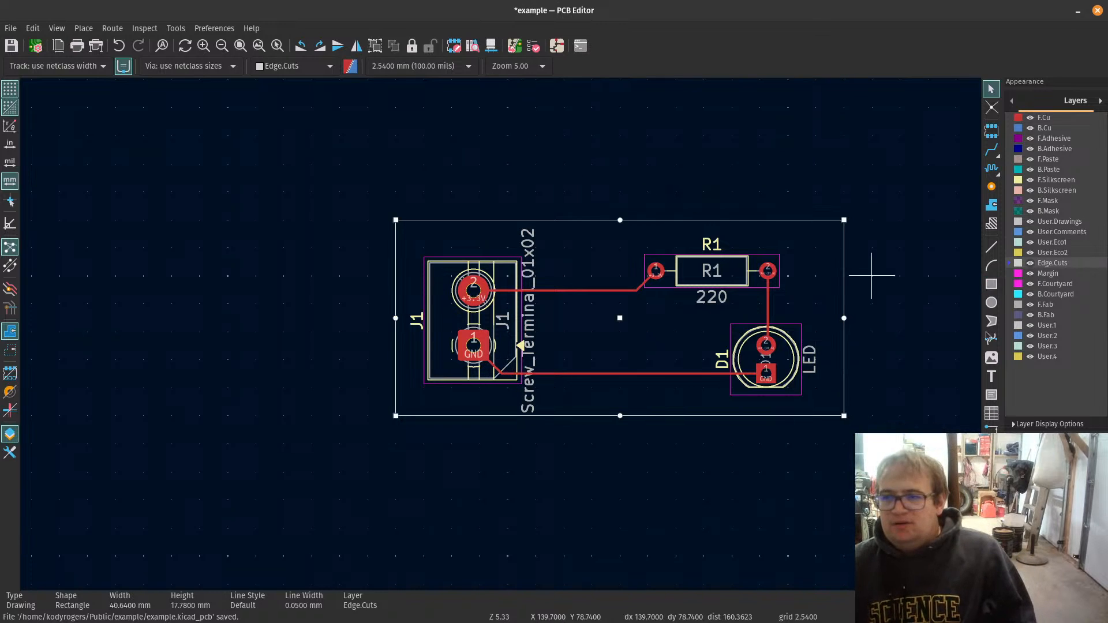
# Step: Draw a 90° arc of 2.54 mm radius on Edge.Cuts inside the board outline's upper-left corner
pyautogui.click(996, 270)
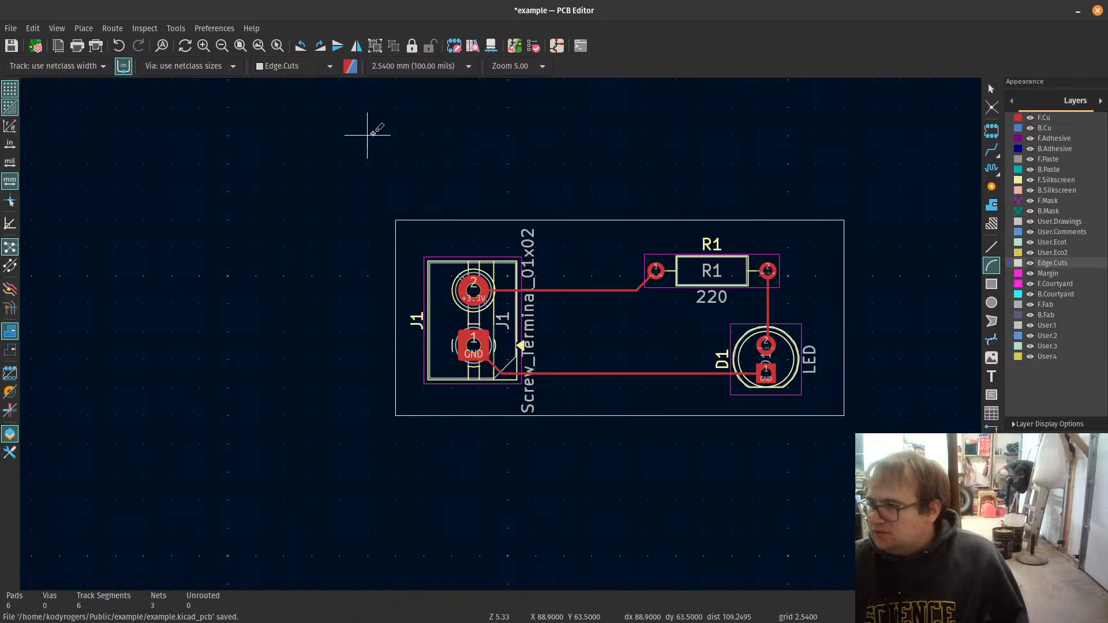
pyautogui.click(395, 220)
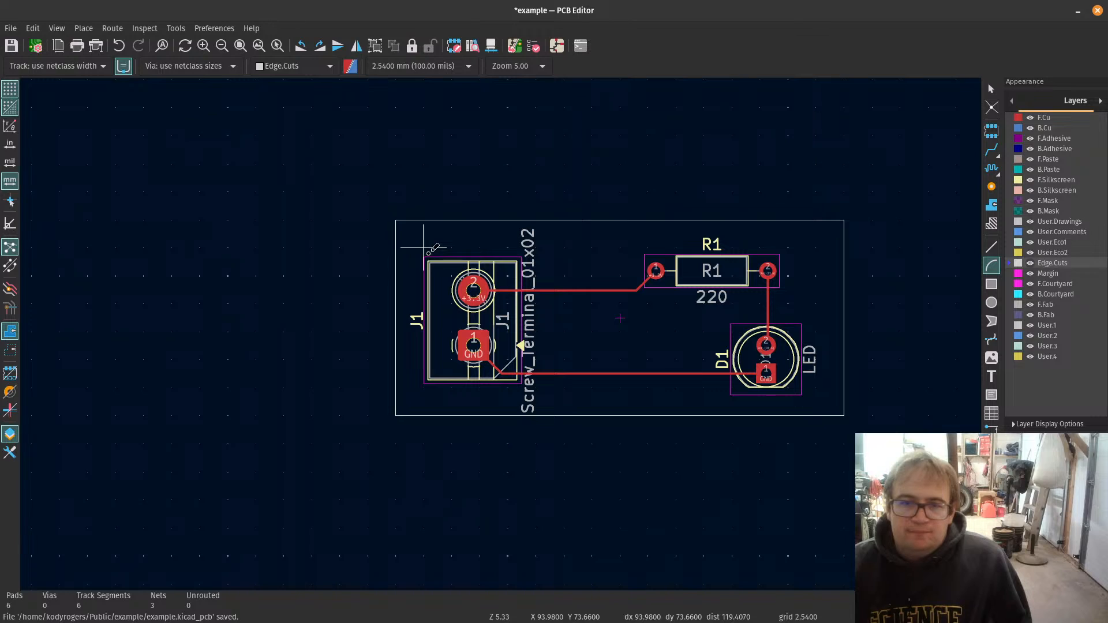
pyautogui.click(423, 247)
pyautogui.click(394, 251)
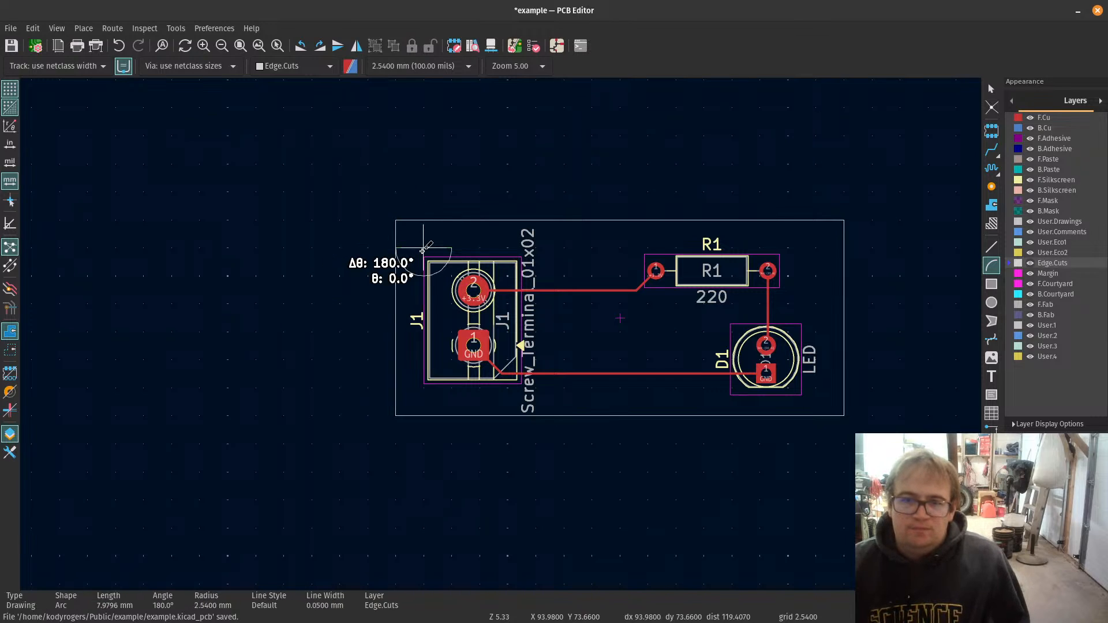
pyautogui.press('Escape')
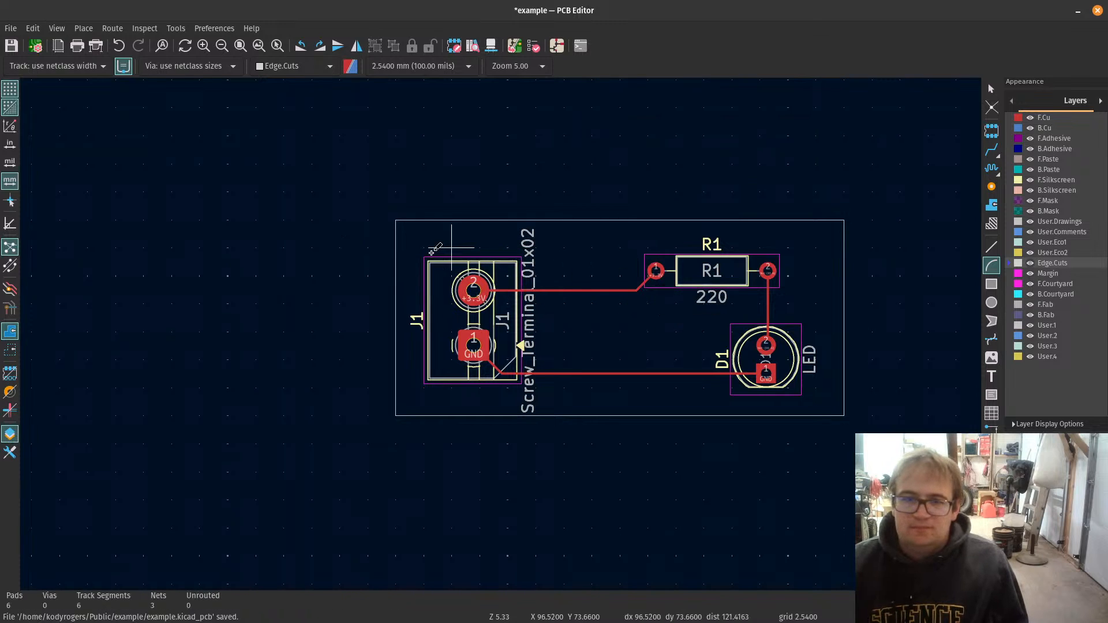
pyautogui.click(424, 248)
pyautogui.click(424, 220)
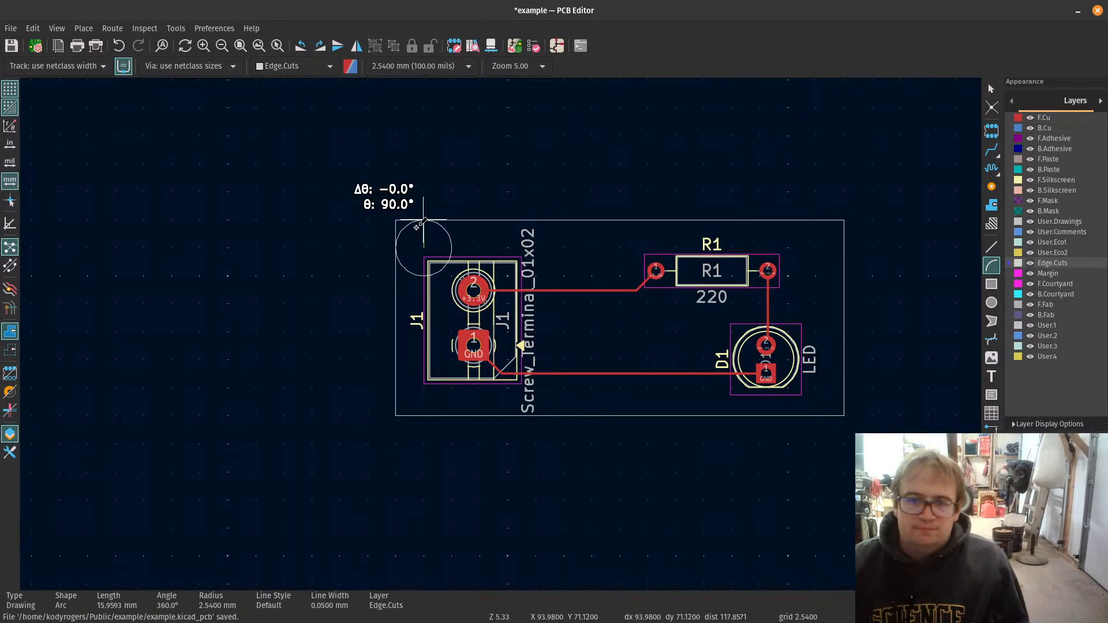
pyautogui.click(394, 251)
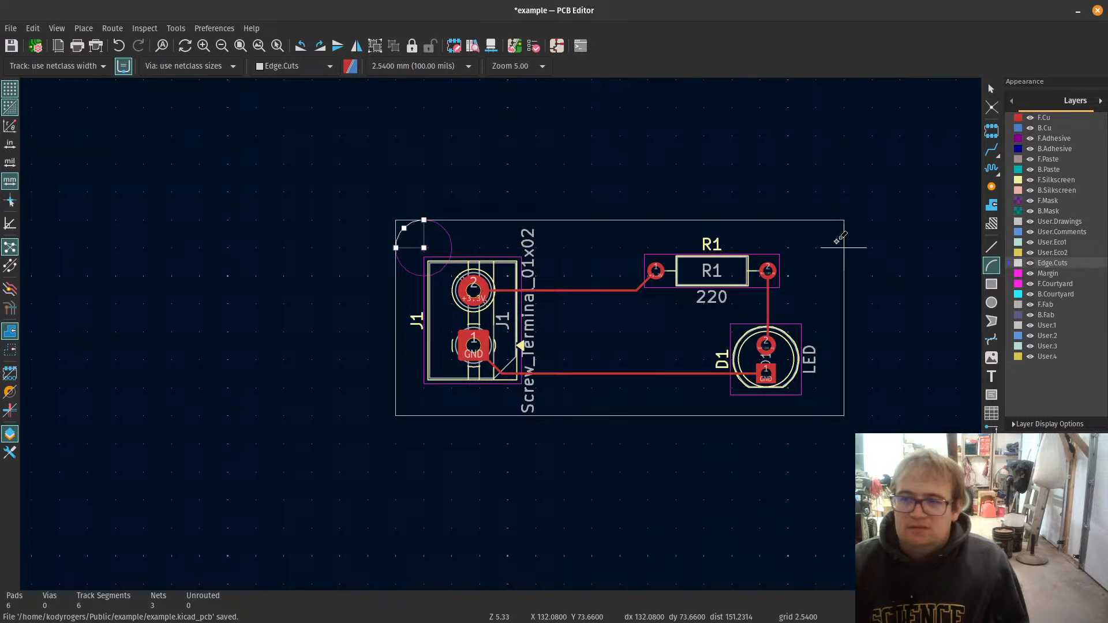
# Step: Draw a matching 90° arc of 2.54 mm radius inside the board outline's upper-right corner
pyautogui.click(817, 247)
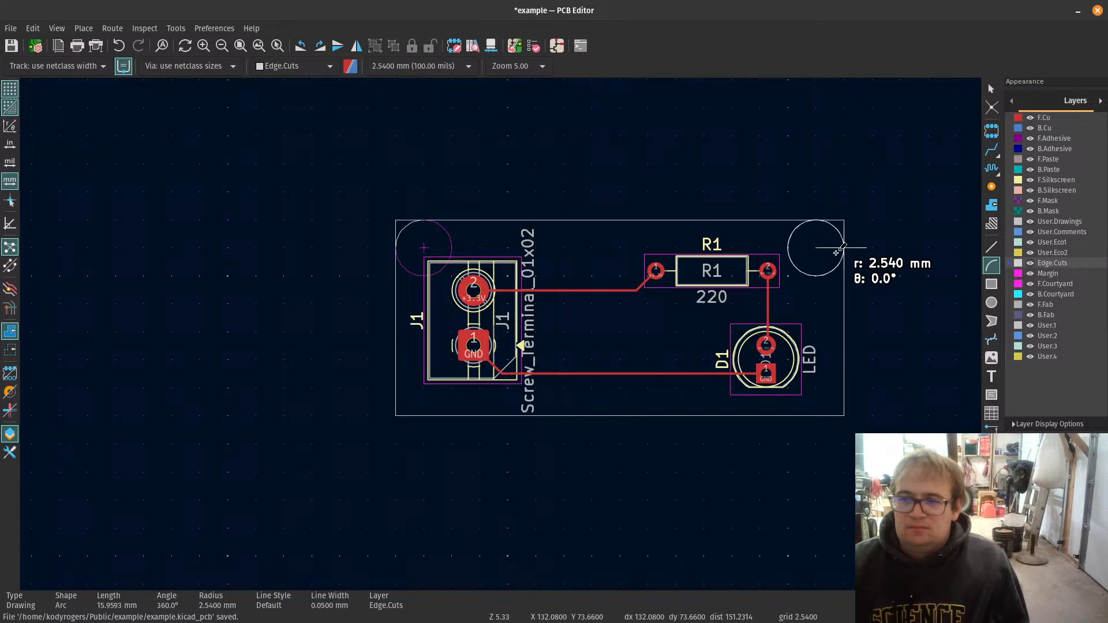
pyautogui.click(840, 253)
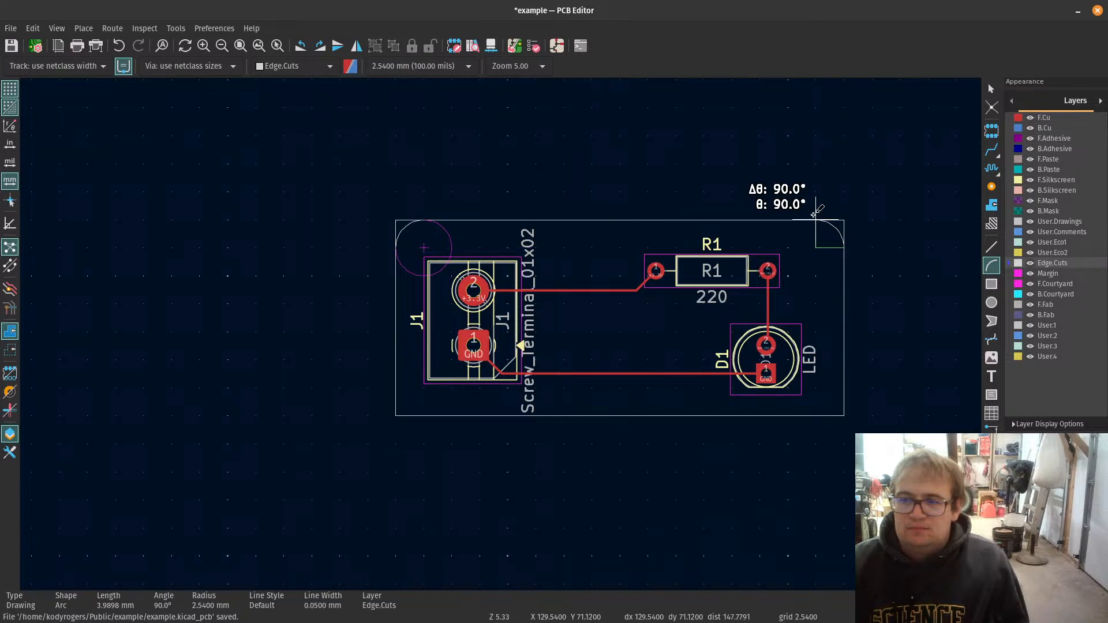
pyautogui.click(819, 215)
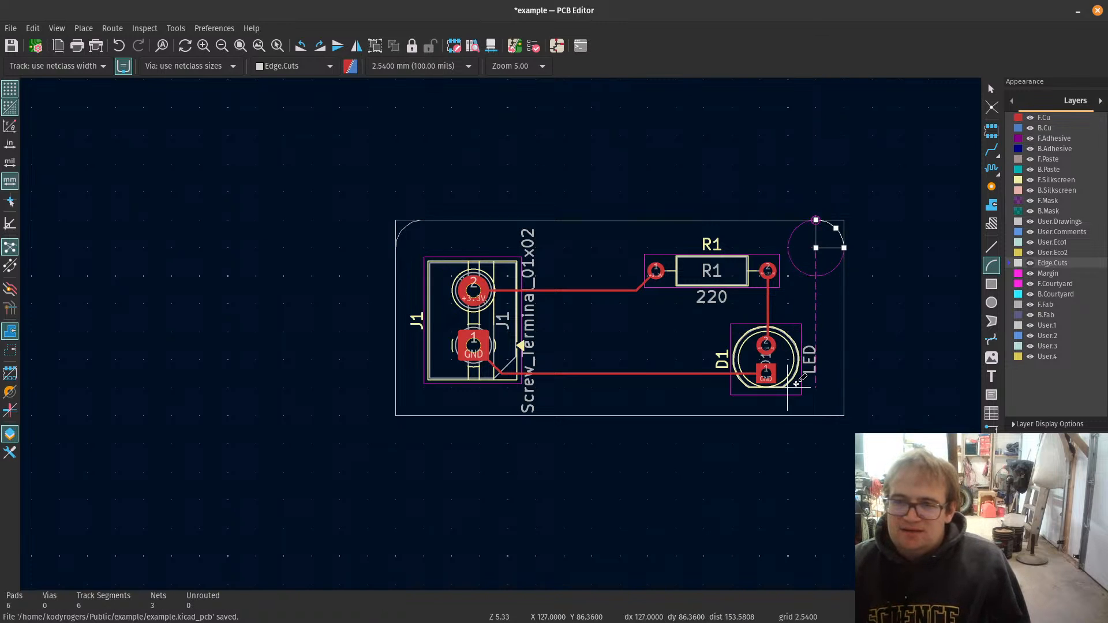
# Step: Draw a 90° arc of 2.54 mm radius on Edge.Cuts inside the board outline's lower-right corner
pyautogui.click(819, 391)
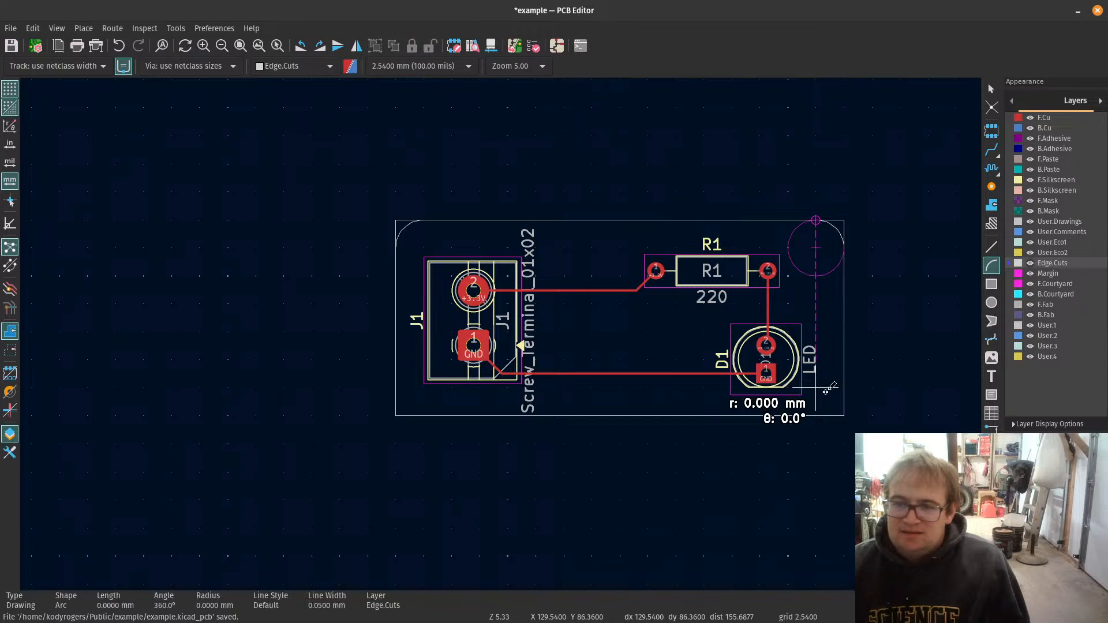
pyautogui.click(844, 389)
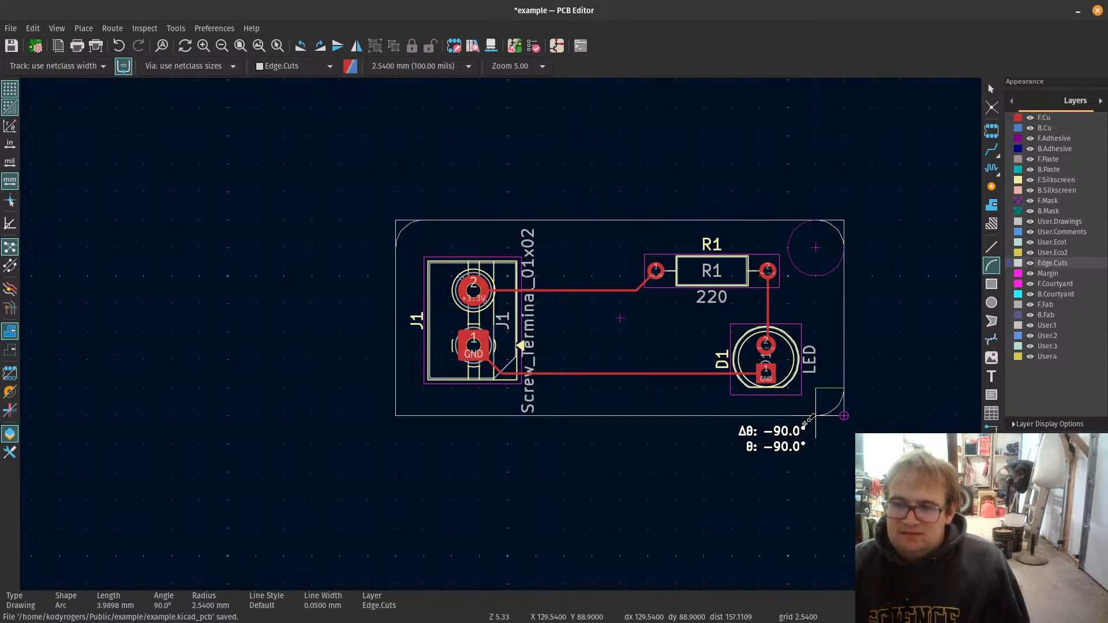
pyautogui.click(814, 417)
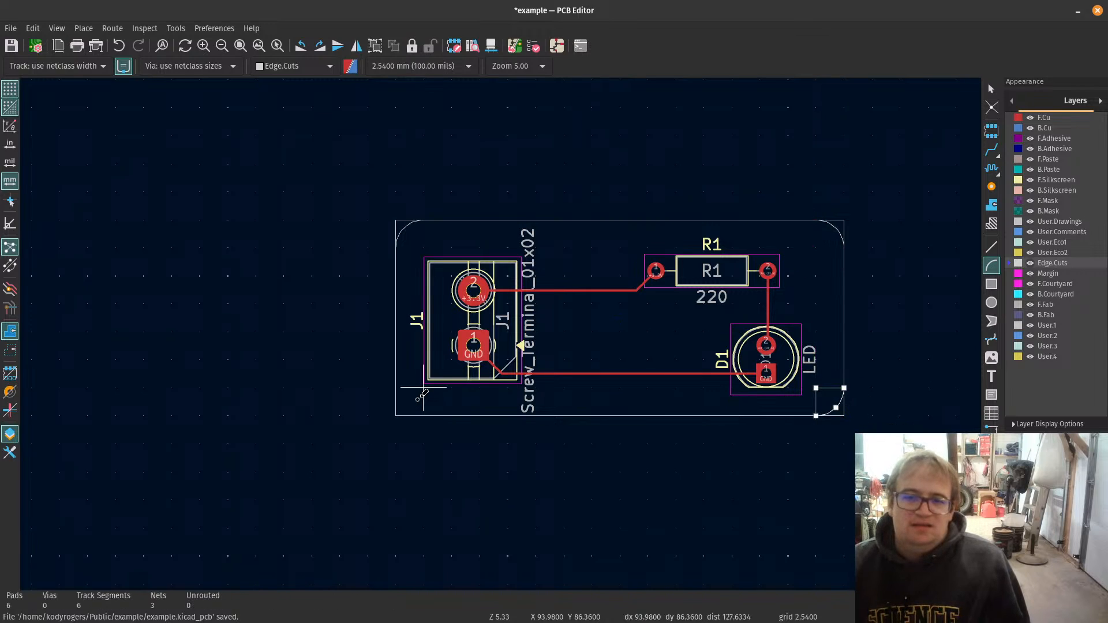
pyautogui.click(423, 388)
pyautogui.click(425, 416)
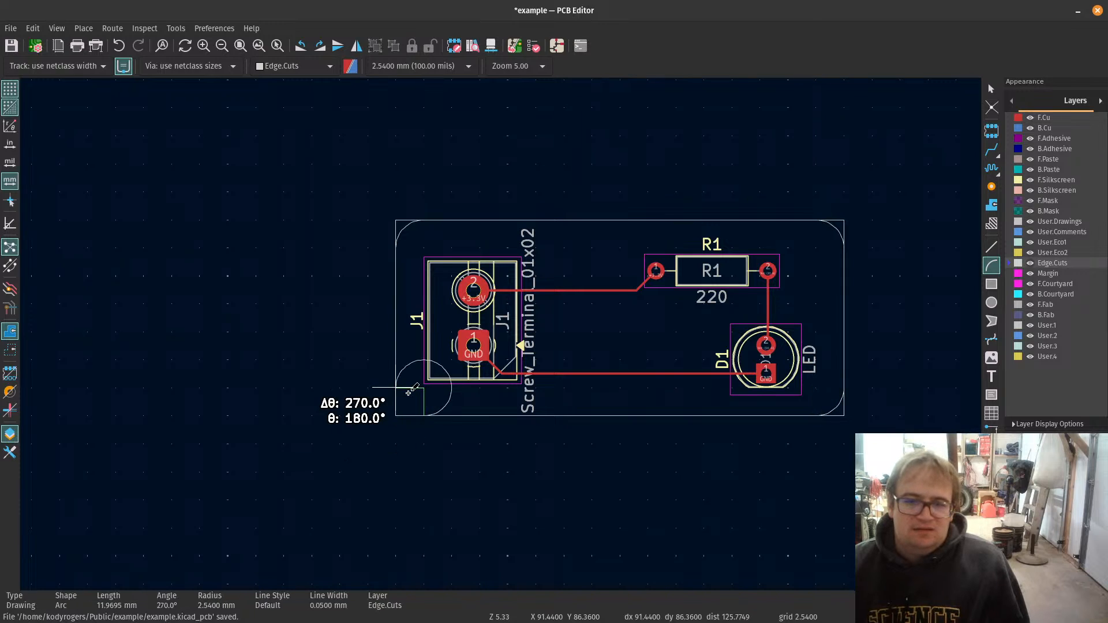
pyautogui.press('Escape')
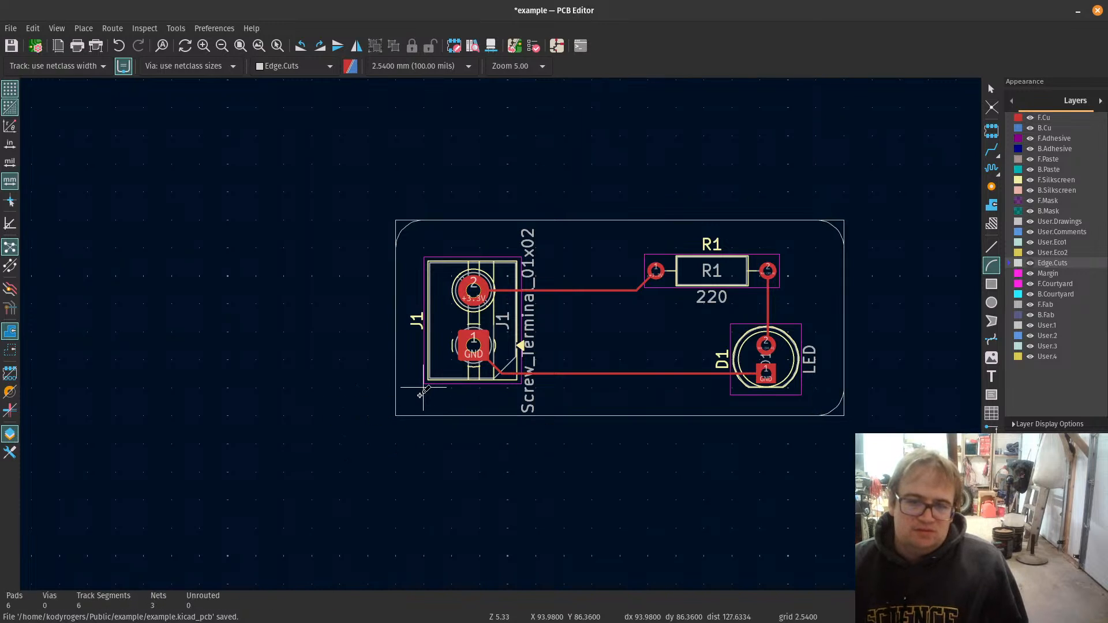
# Step: Draw a 90° arc of 2.54 mm radius on Edge.Cuts inside the board outline's lower-left corner
pyautogui.click(423, 388)
pyautogui.click(395, 388)
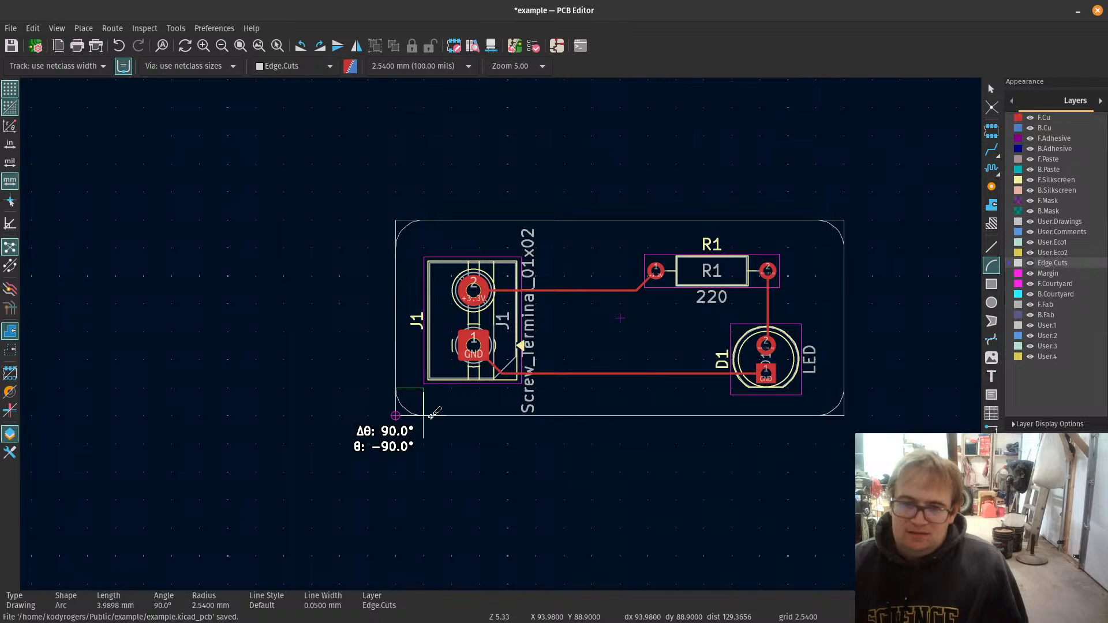
pyautogui.click(424, 415)
pyautogui.press('Escape')
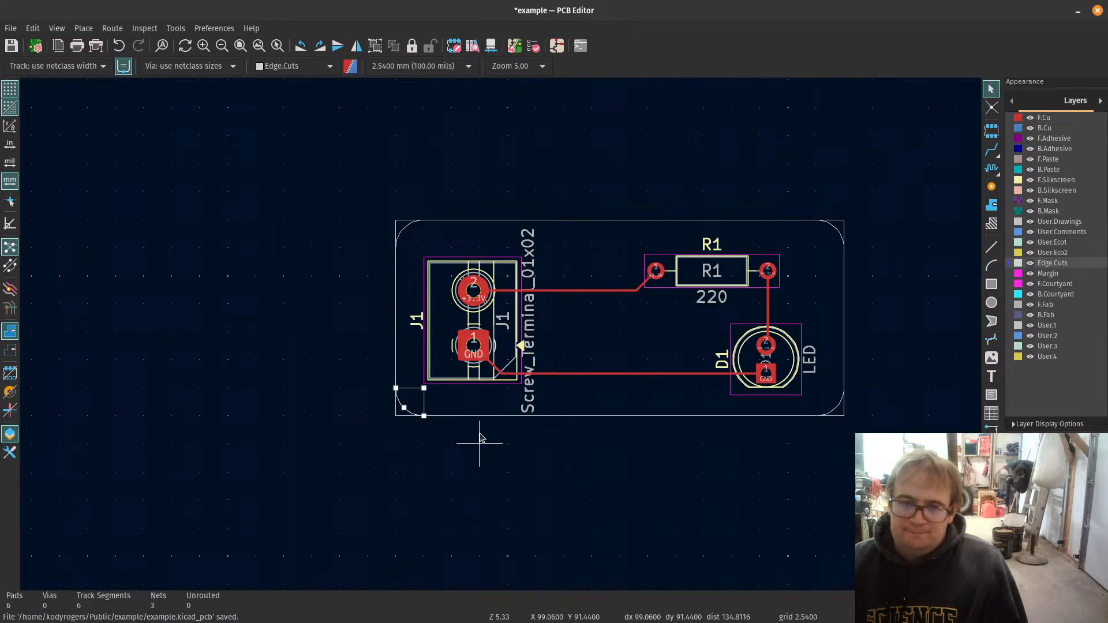
# Step: Delete the rectangular Edge.Cuts outline, keeping the four corner arcs
pyautogui.click(508, 424)
pyautogui.click(505, 419)
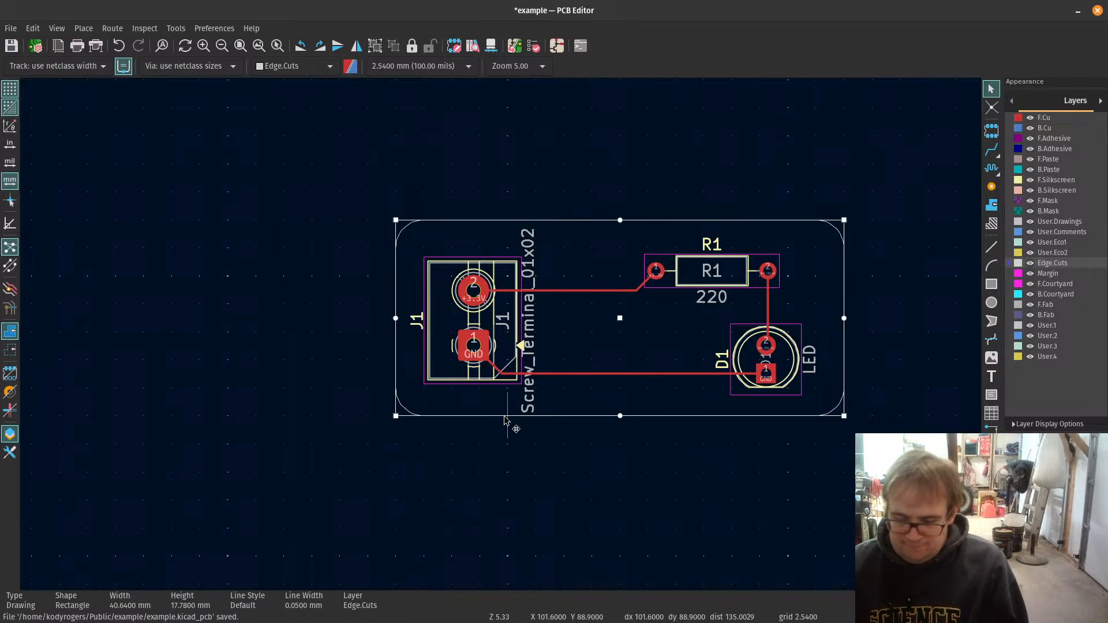
pyautogui.press('Delete')
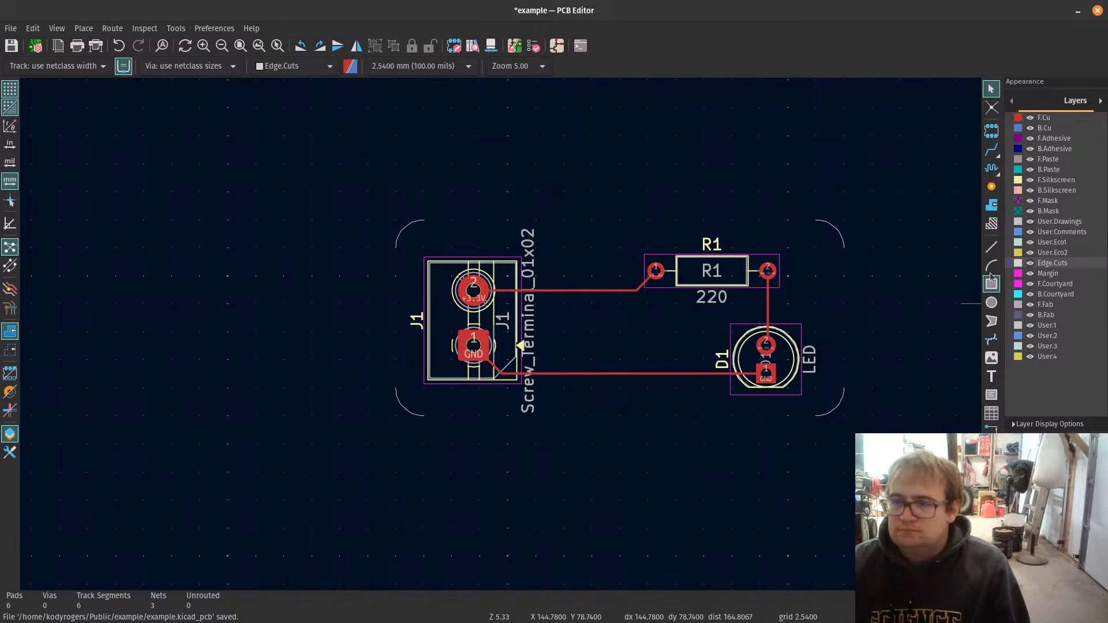
# Step: Connect the corner arcs on Edge.Cuts with a 35.56 mm line along the upper edge and a 12.7 mm line along the right edge
pyautogui.click(992, 247)
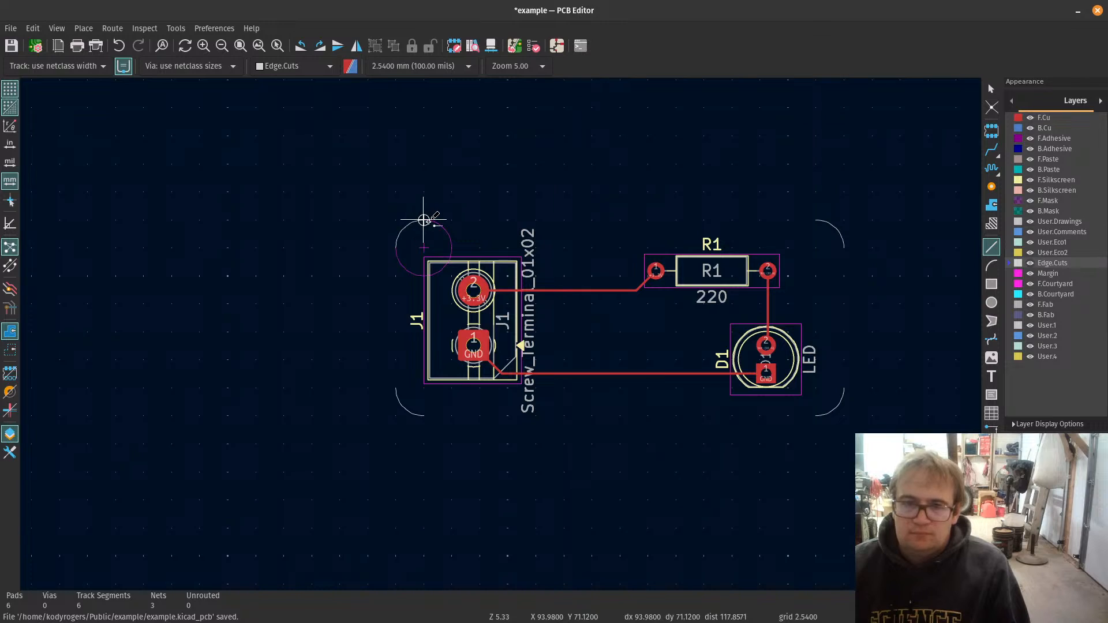
pyautogui.click(424, 220)
pyautogui.doubleClick(815, 220)
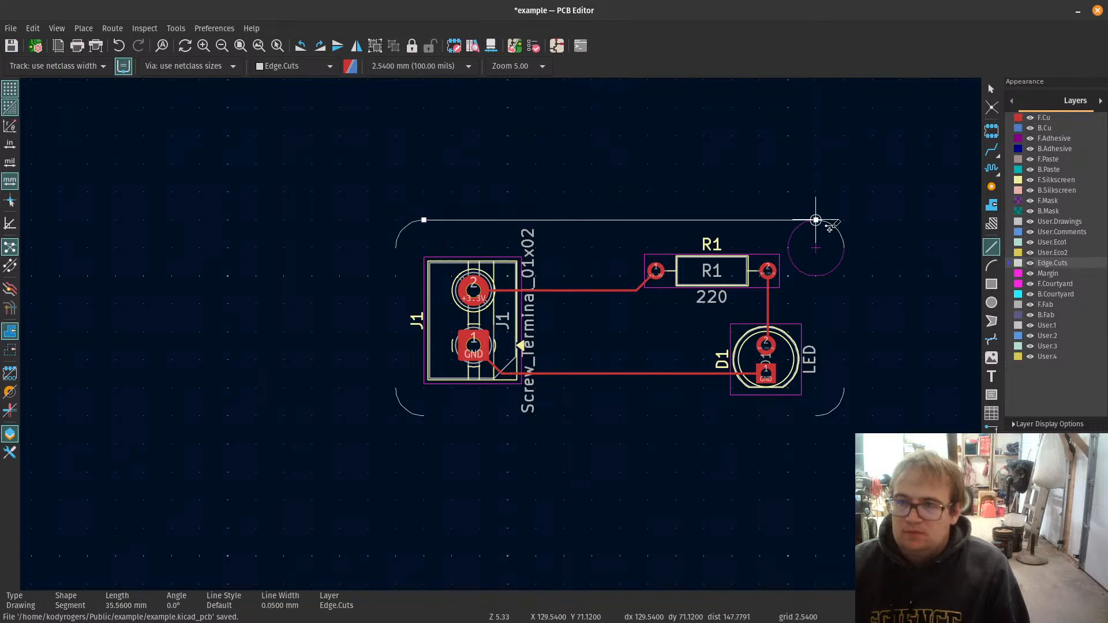
pyautogui.click(844, 248)
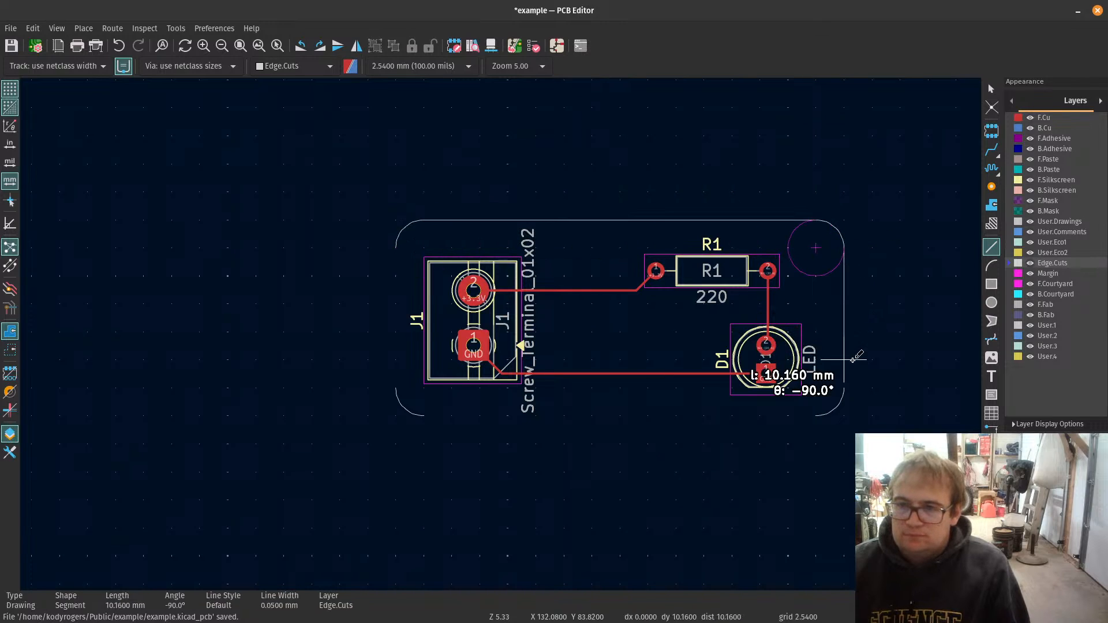
pyautogui.doubleClick(844, 388)
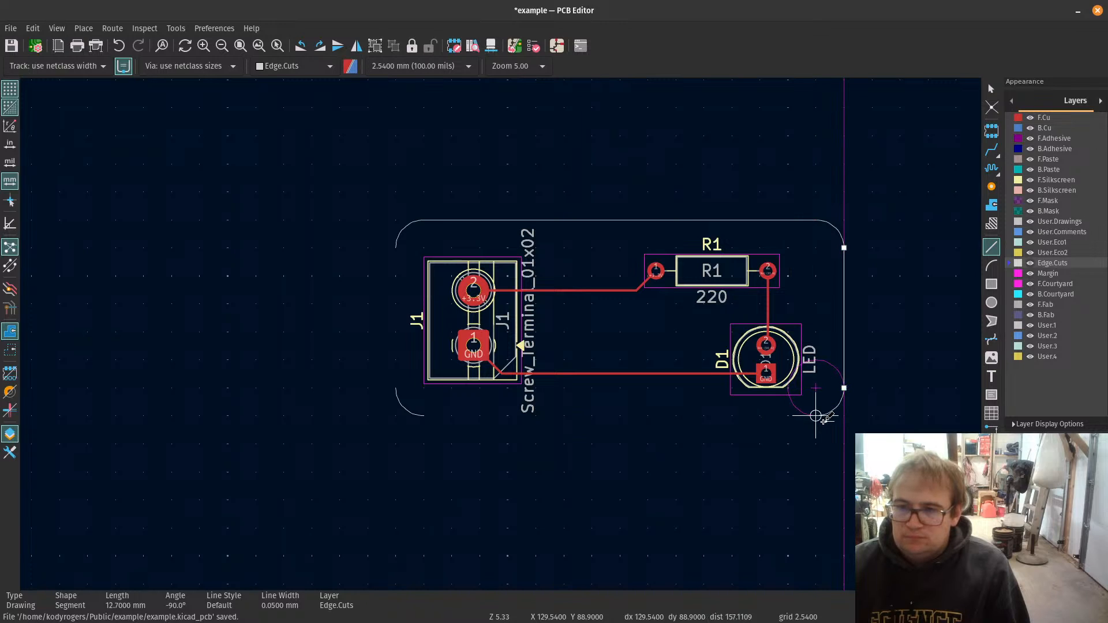
# Step: Close the rounded outline with a 35.56 mm line along the lower edge and a 12.7 mm line along the left edge
pyautogui.click(815, 416)
pyautogui.doubleClick(424, 415)
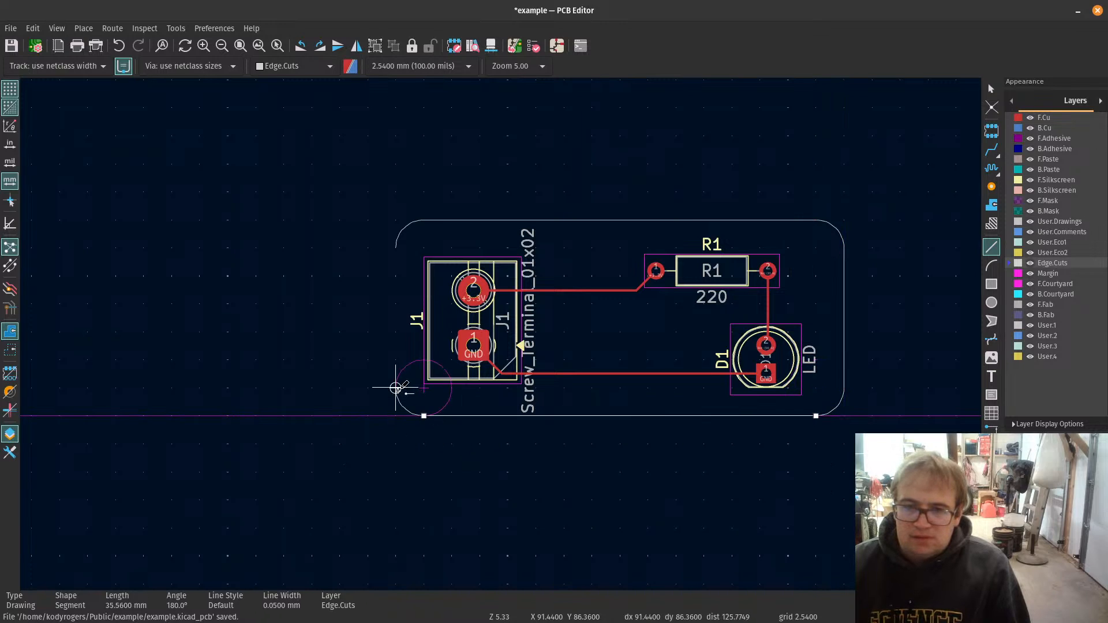
pyautogui.click(396, 387)
pyautogui.doubleClick(396, 248)
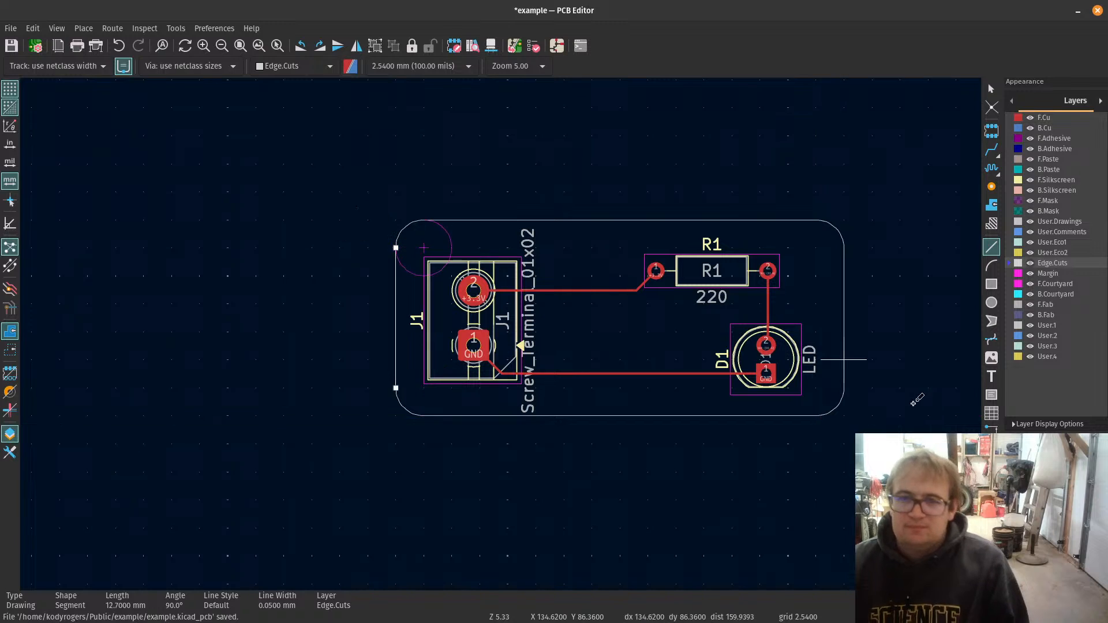
pyautogui.press('Escape')
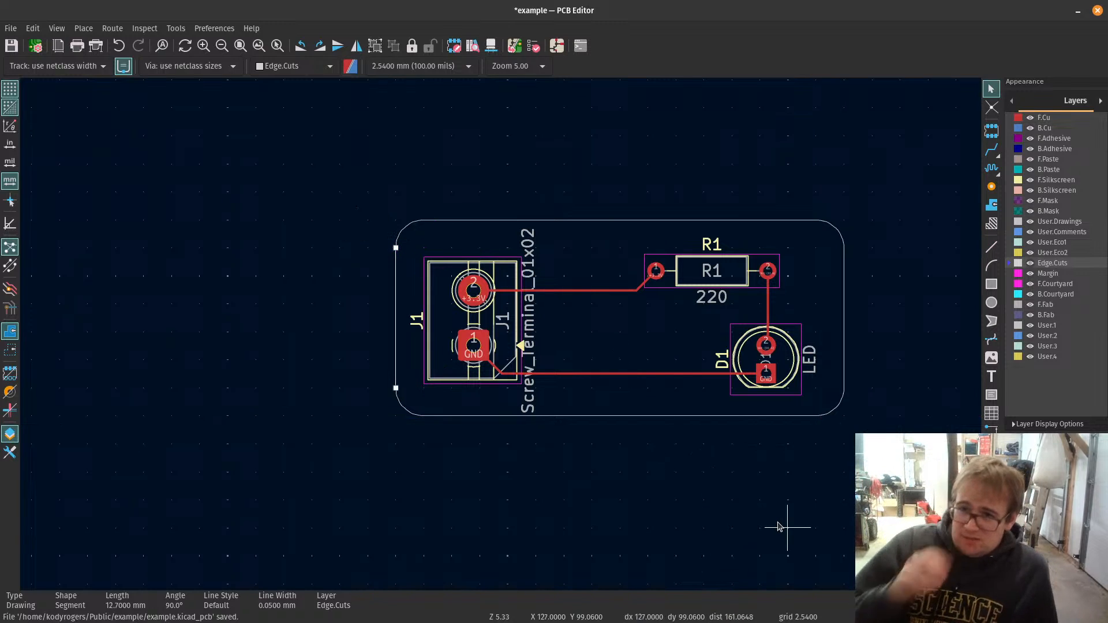
pyautogui.click(859, 302)
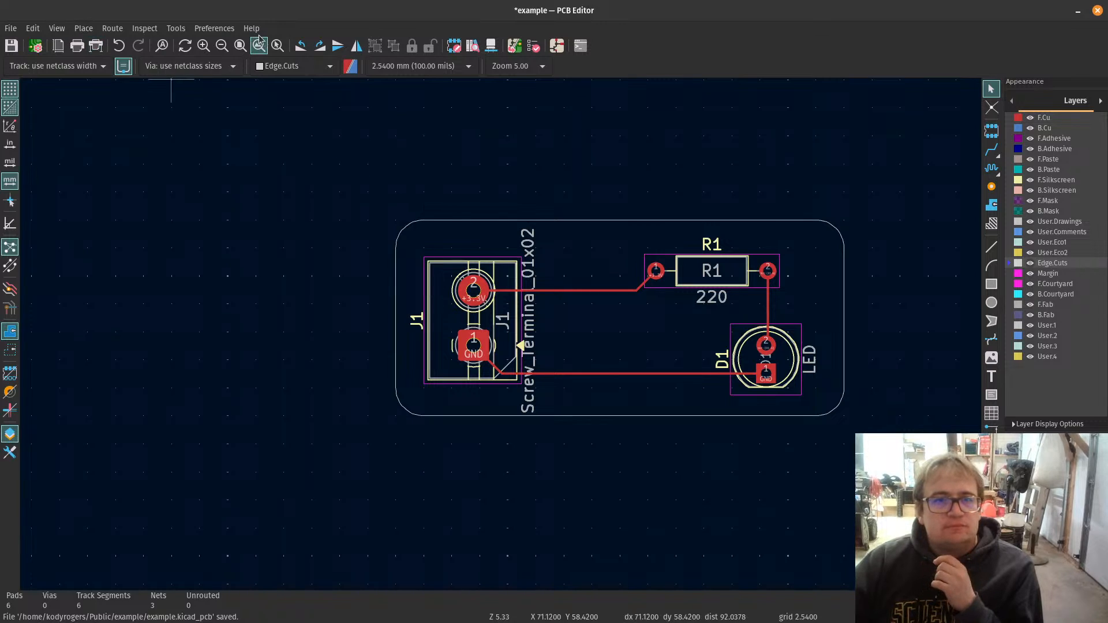
pyautogui.click(219, 29)
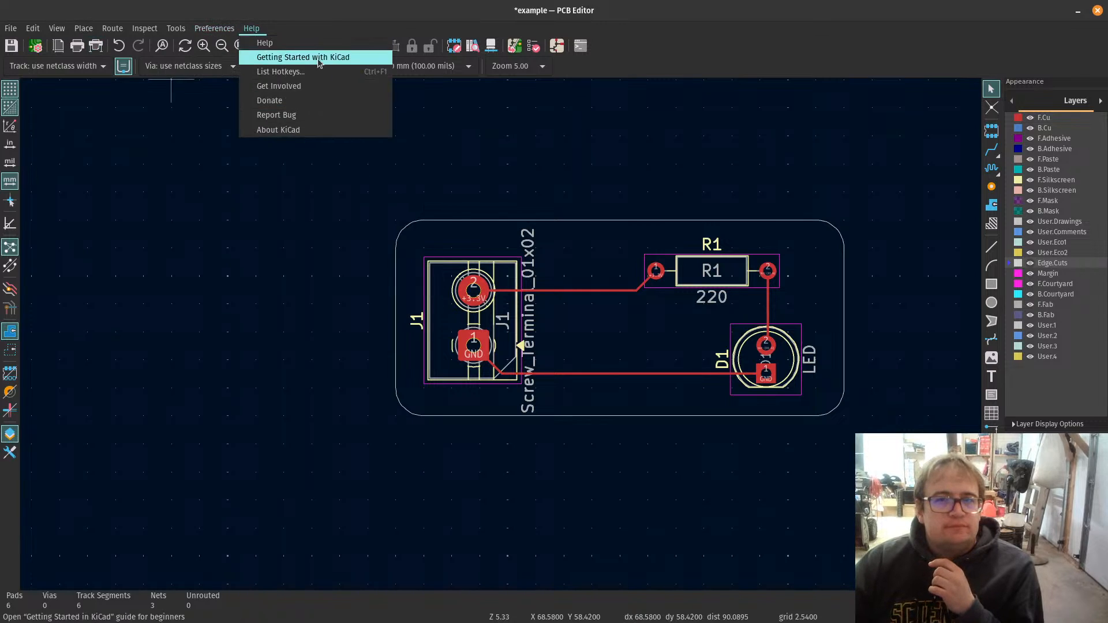
pyautogui.moveTo(20, 28)
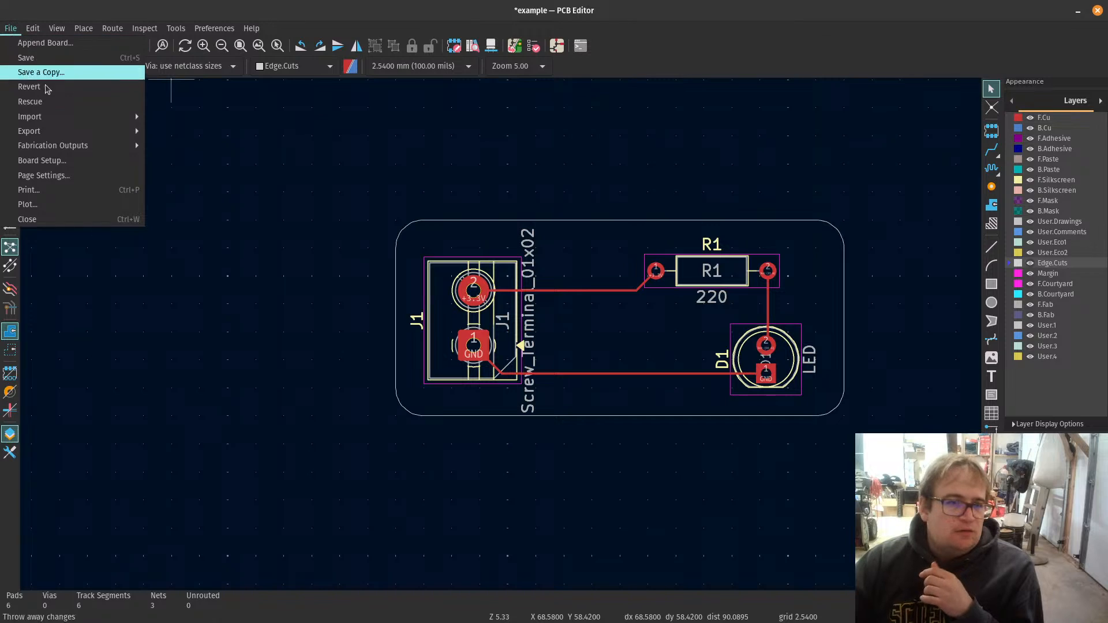
pyautogui.moveTo(65, 152)
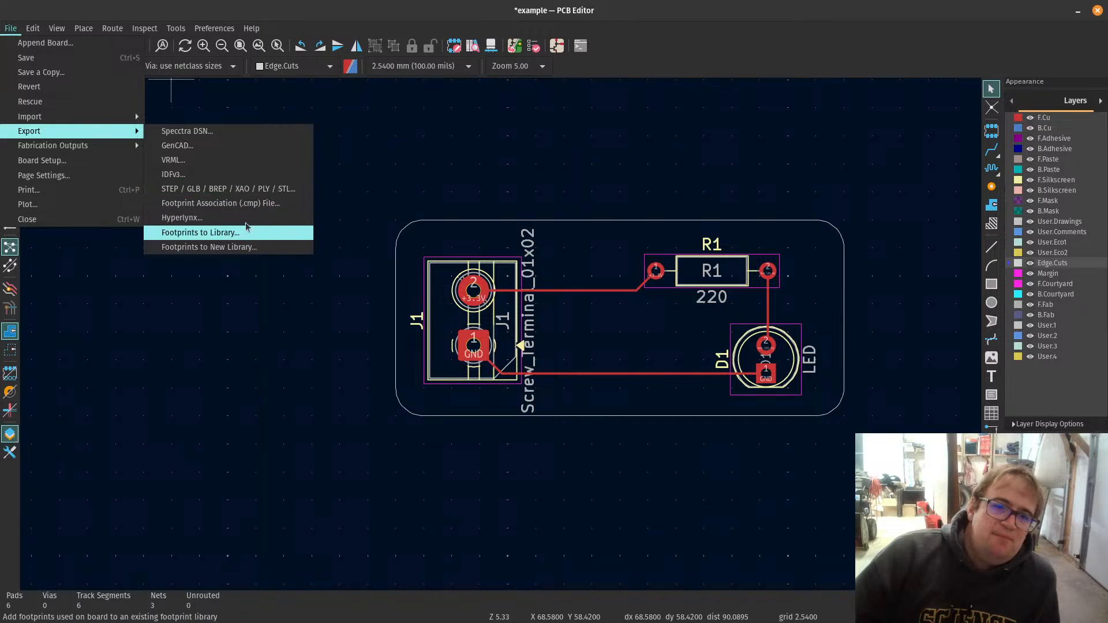
# Step: Open the board in the 3D Viewer and examine its rounded shape and components from the front and back
pyautogui.click(50, 27)
pyautogui.click(55, 28)
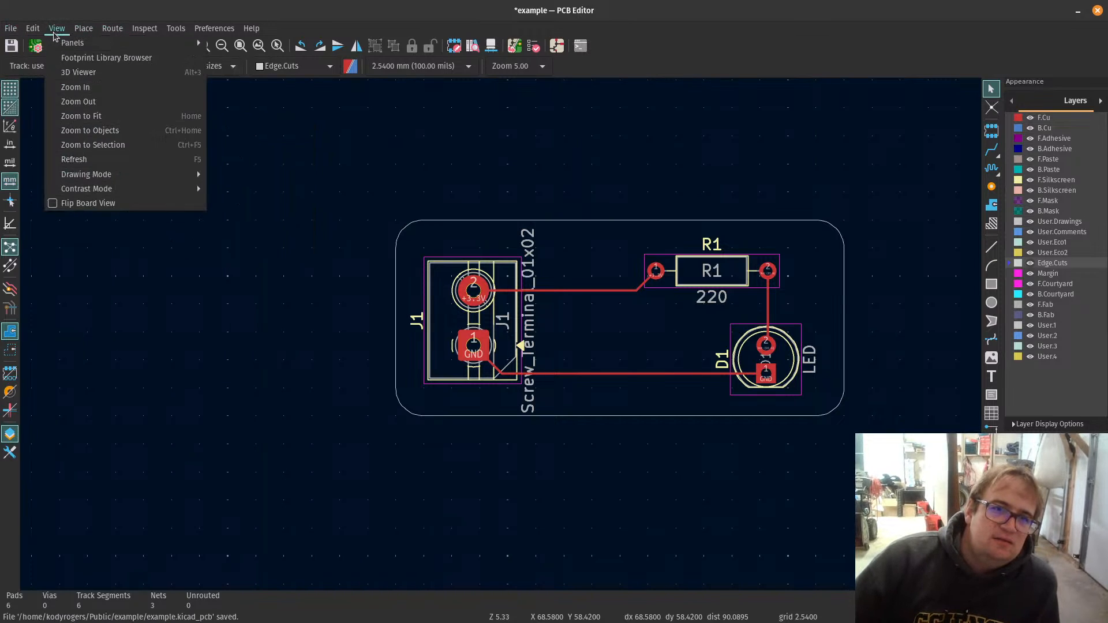
pyautogui.click(72, 75)
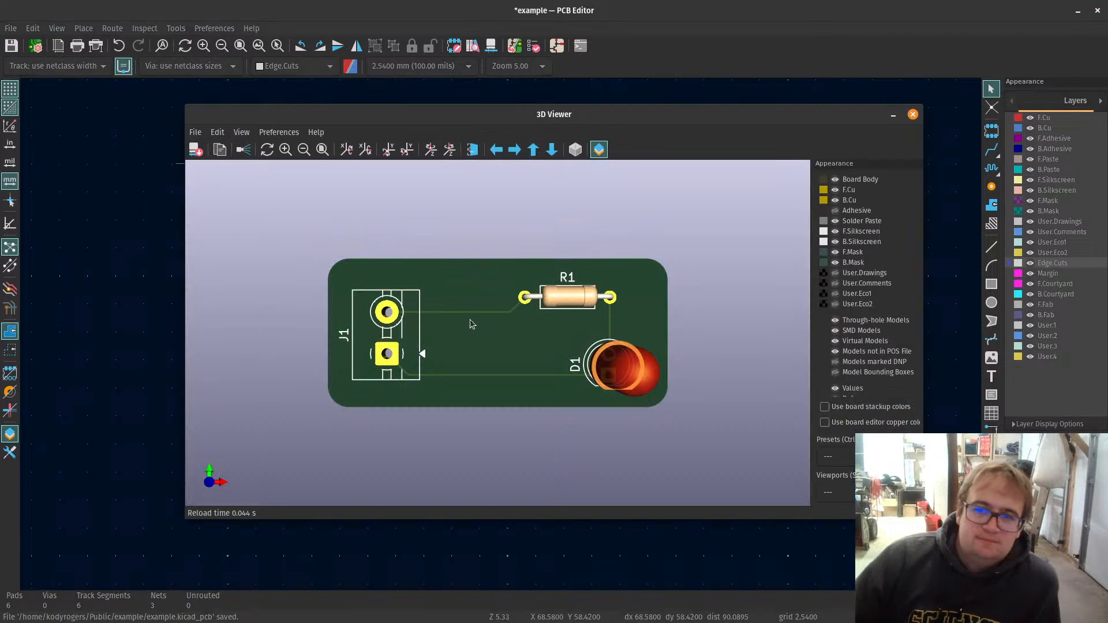
pyautogui.scroll(2, 516, 372)
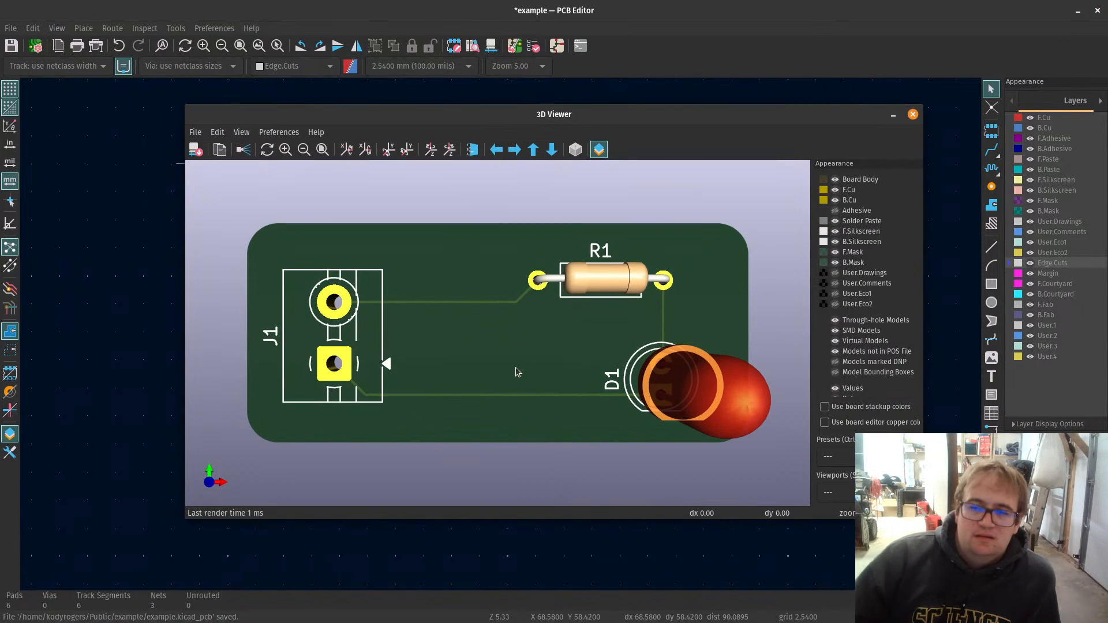
pyautogui.rightClick(472, 273)
pyautogui.click(650, 201)
pyautogui.moveTo(649, 204); pyautogui.dragTo(630, 242, button='middle')
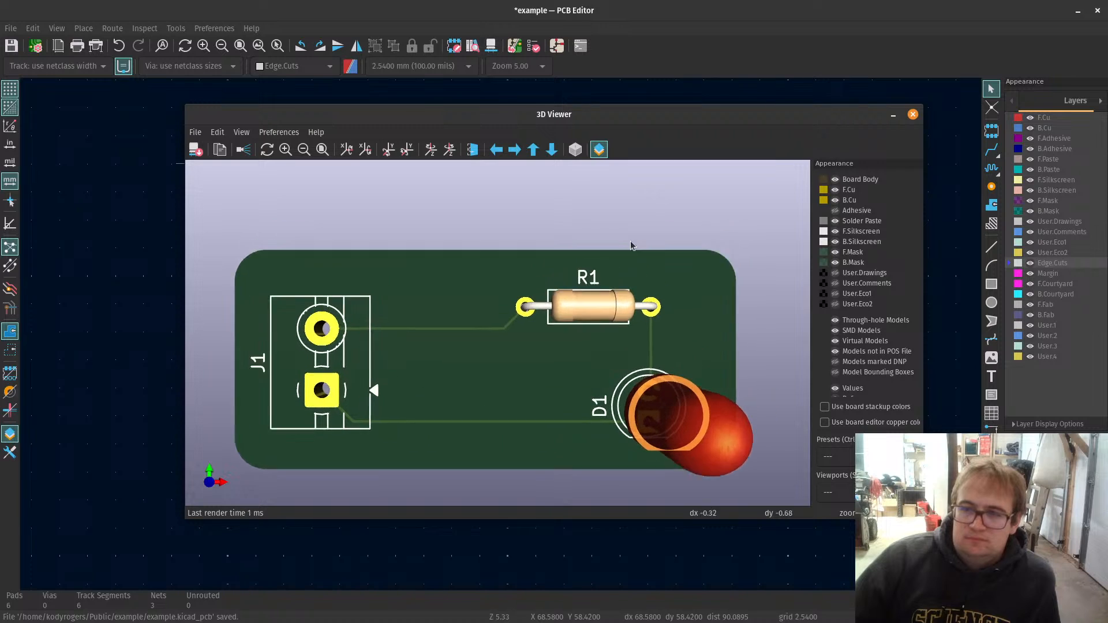
pyautogui.moveTo(631, 245); pyautogui.dragTo(556, 279)
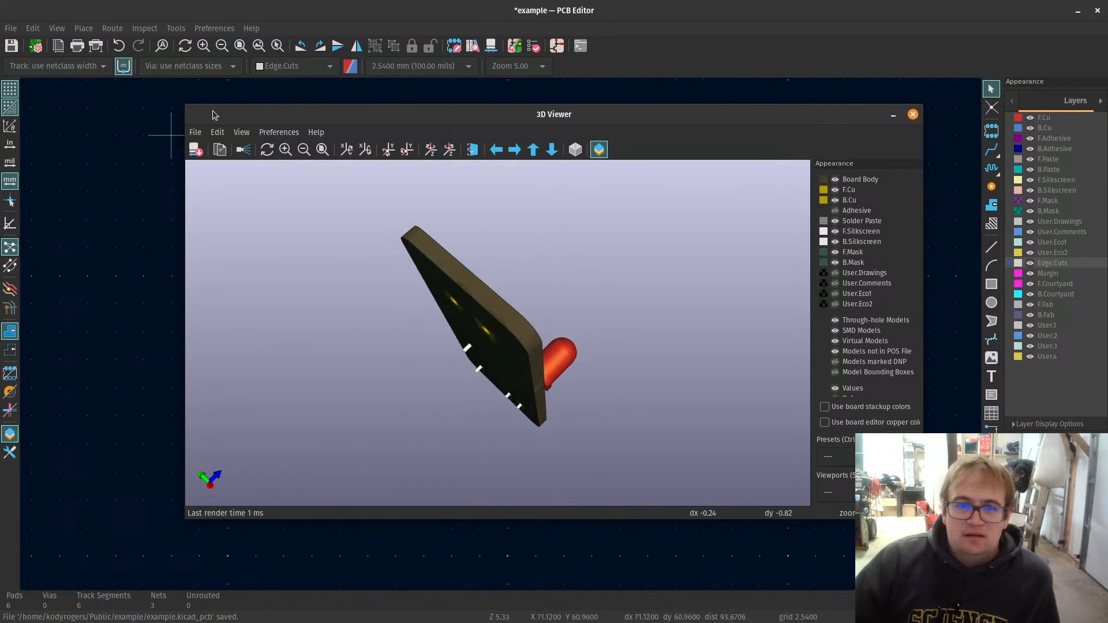
# Step: Render the 3D board with raytracing and inspect the LED, resistor and J1 pads from several angles
pyautogui.click(242, 132)
pyautogui.click(210, 193)
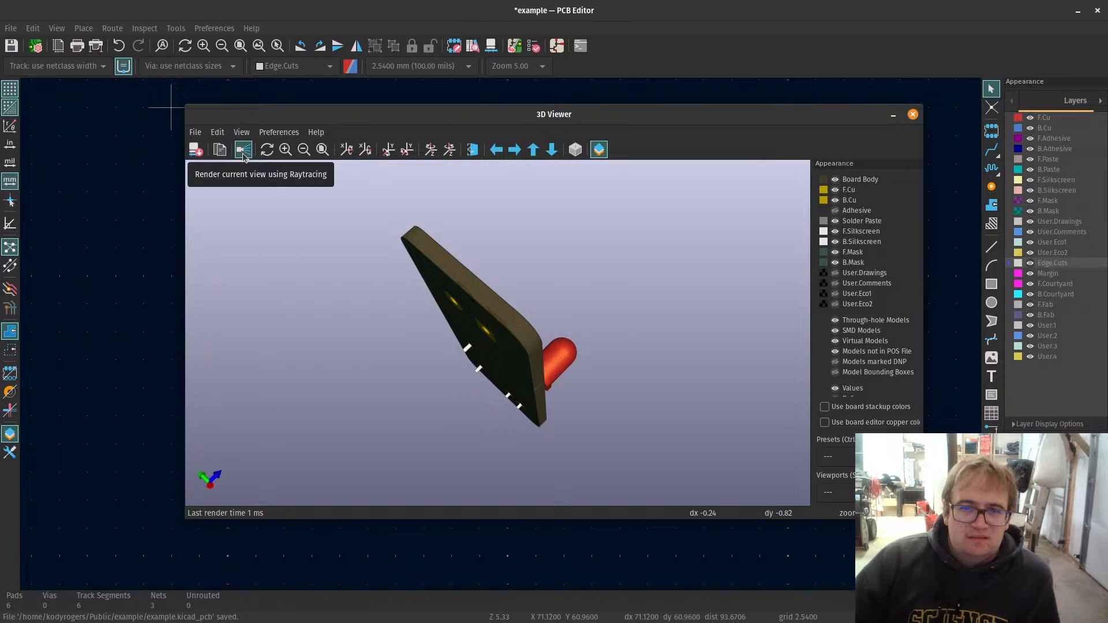
pyautogui.click(243, 151)
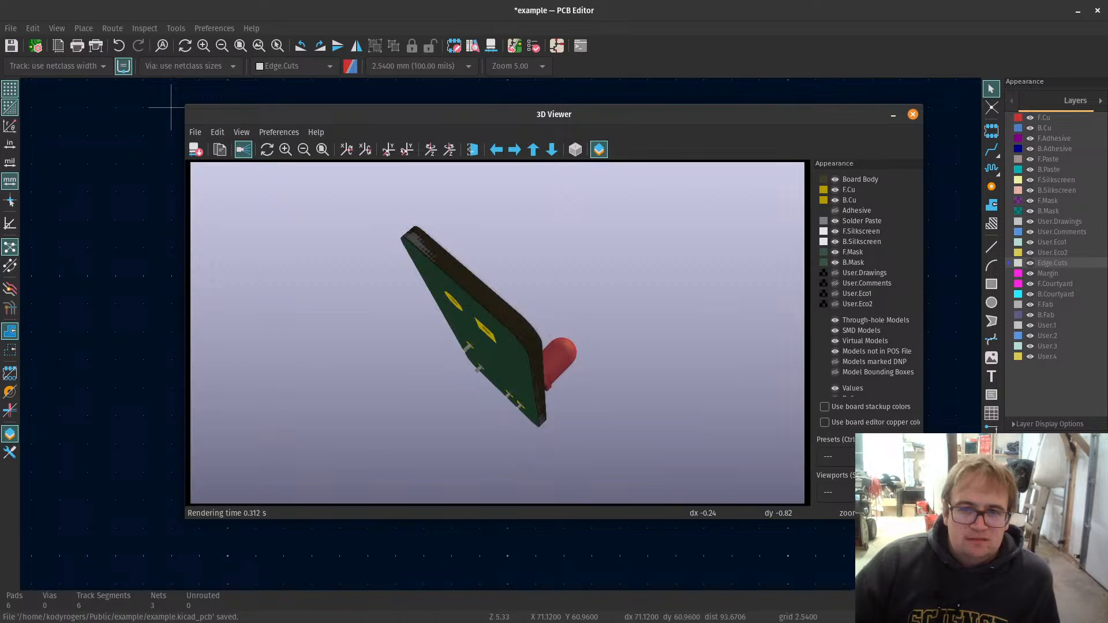
pyautogui.moveTo(519, 276); pyautogui.dragTo(190, 257)
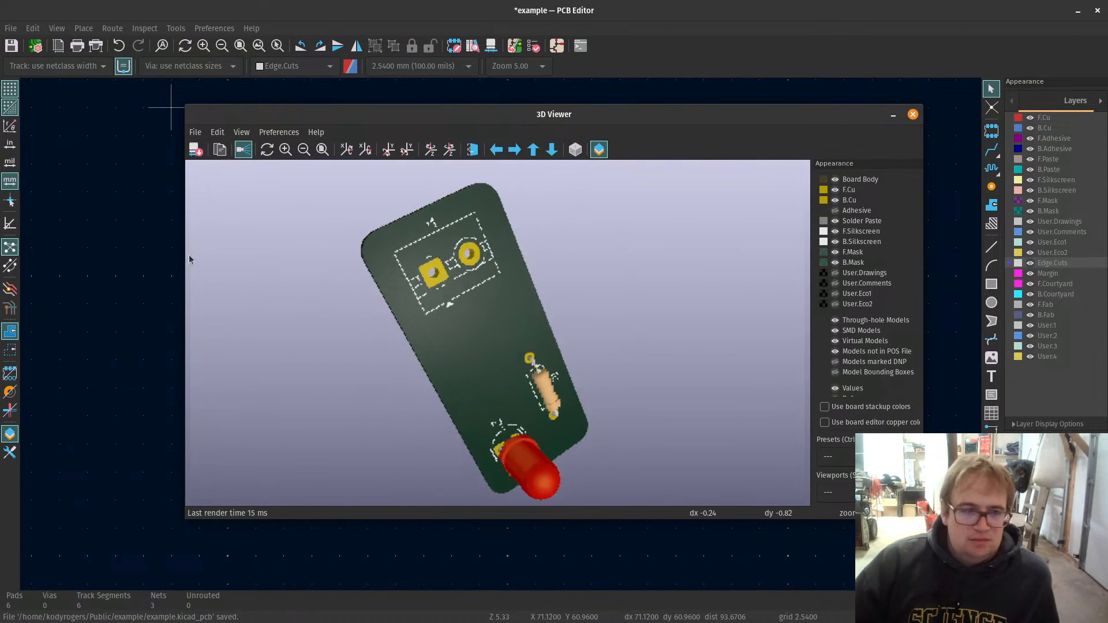
pyautogui.moveTo(454, 301); pyautogui.dragTo(999, 171)
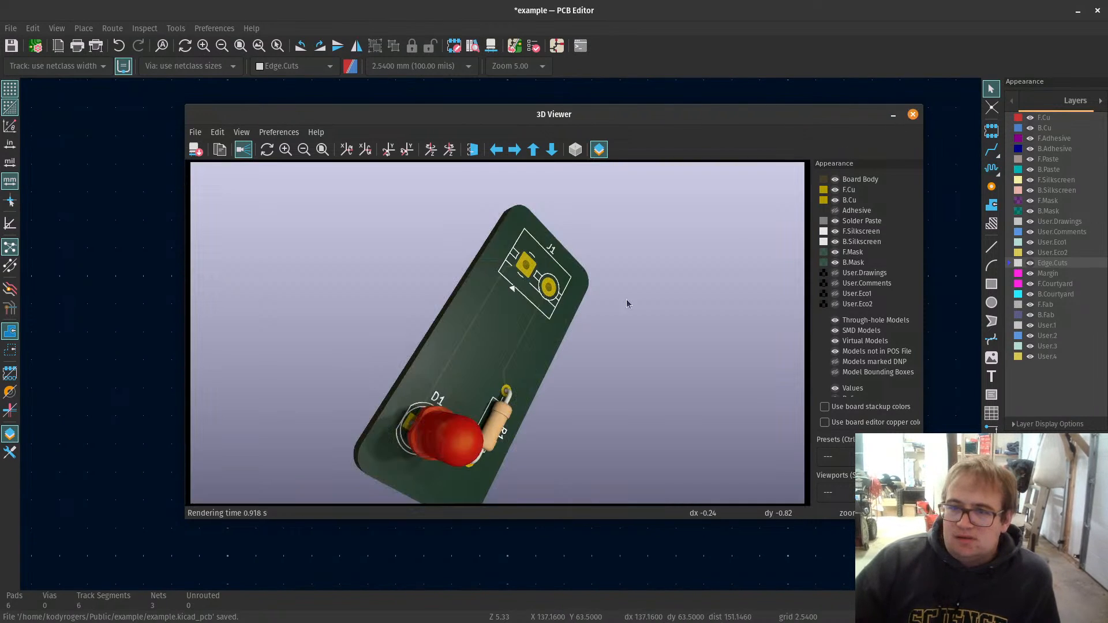
pyautogui.moveTo(441, 421); pyautogui.dragTo(495, 293)
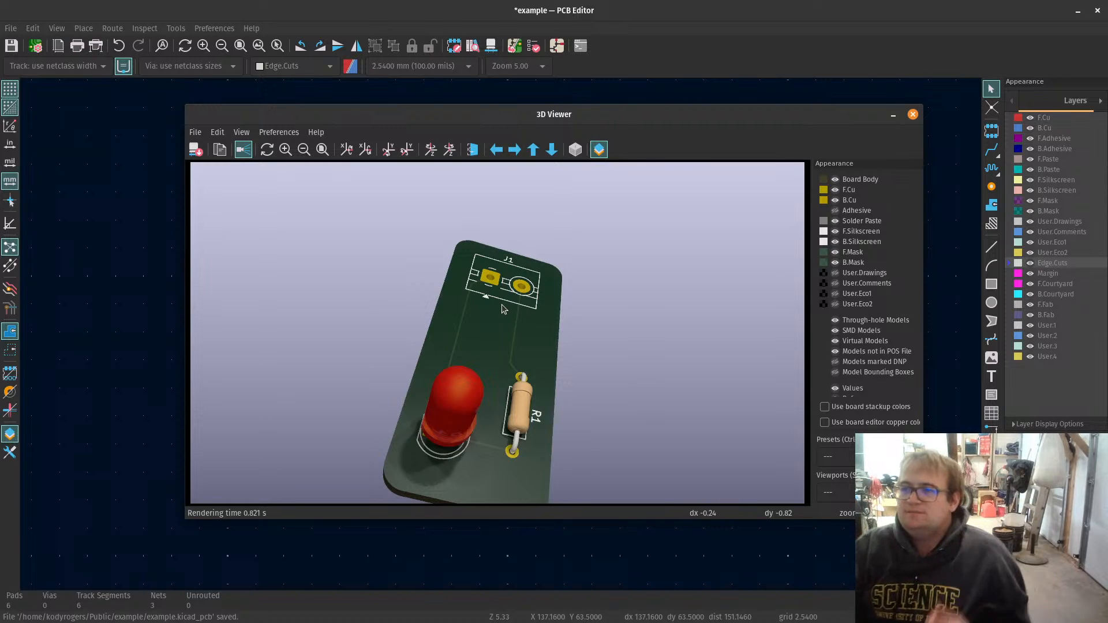
# Step: Close the 3D Viewer and save the board
pyautogui.click(912, 116)
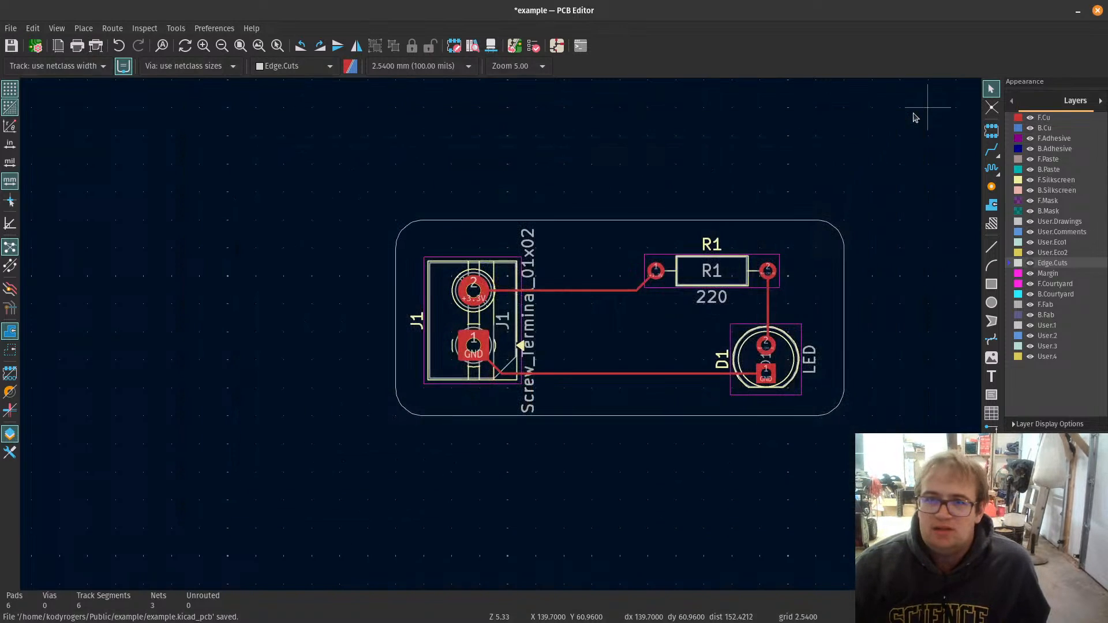
pyautogui.click(5, 47)
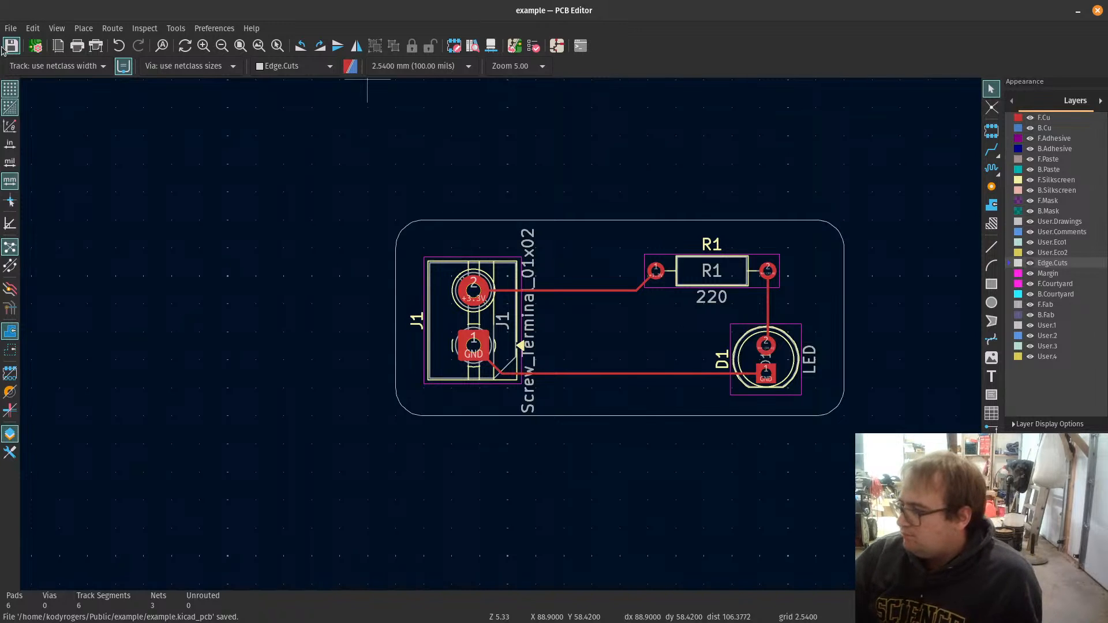
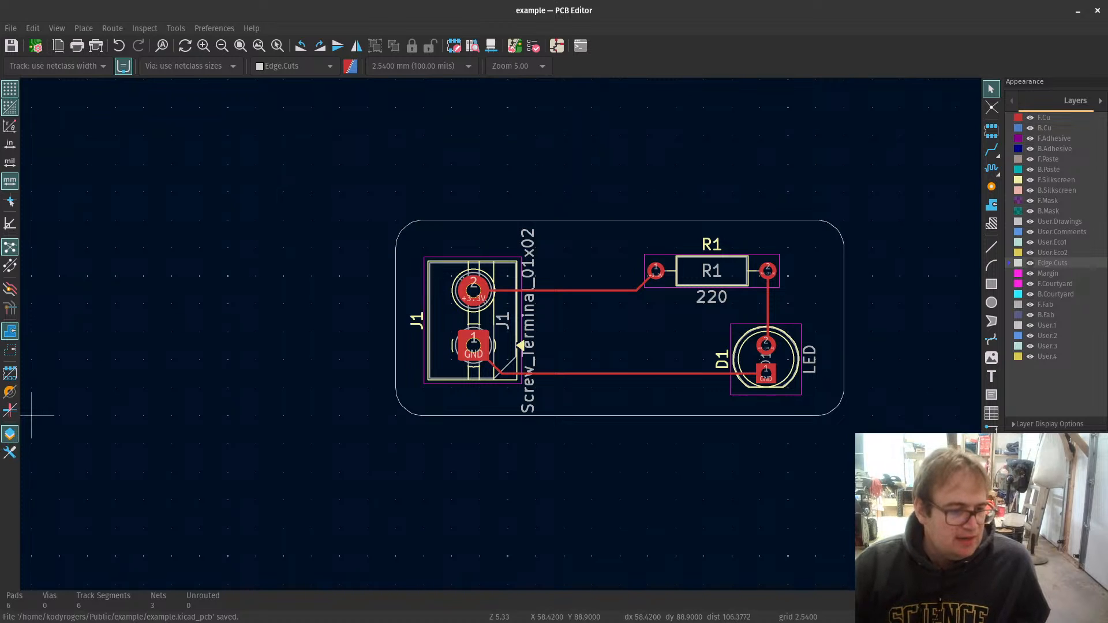
# Step: Switch to Firefox, go back to the KiCad 9.0 Getting Started documentation and look through its table of contents
pyautogui.hotkey('alt', 'Tab')
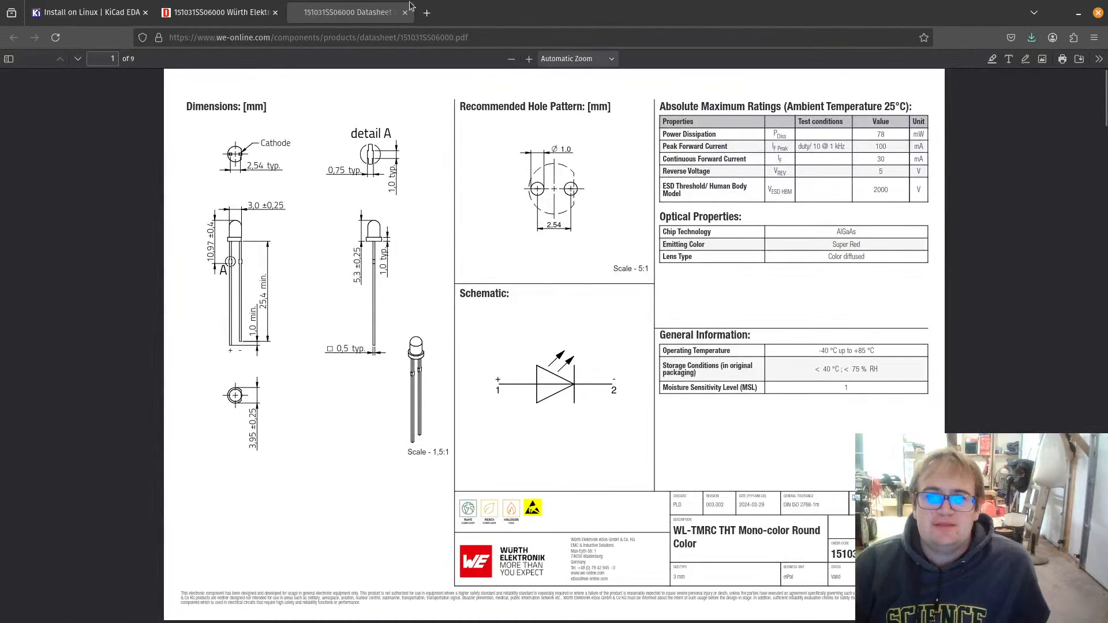
pyautogui.click(430, 13)
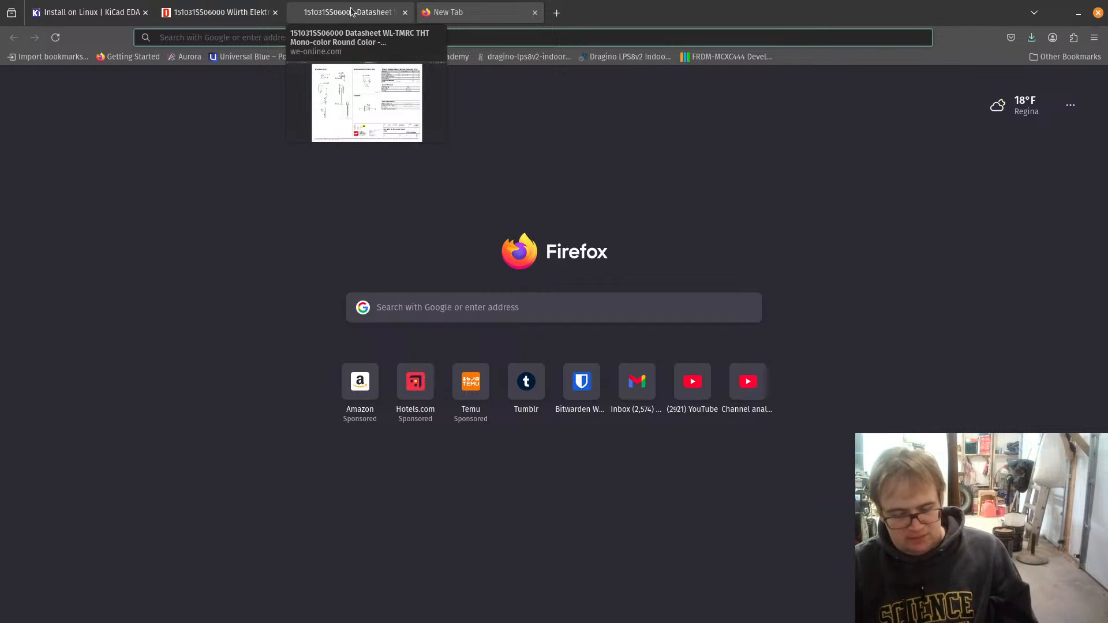
pyautogui.click(58, 13)
pyautogui.click(14, 37)
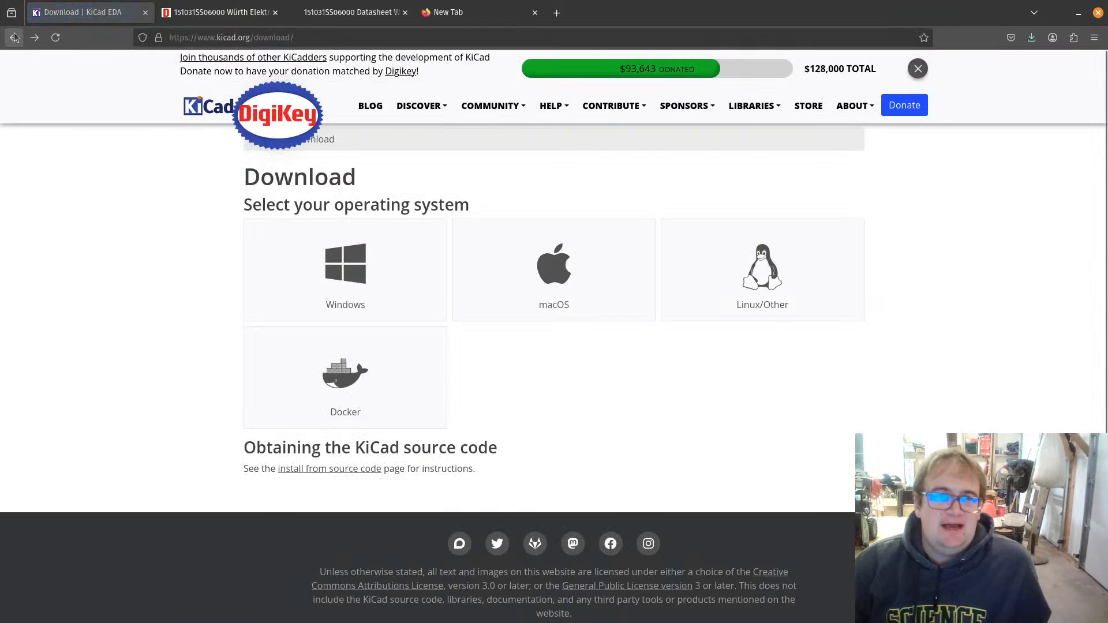
pyautogui.click(15, 37)
pyautogui.scroll(8, 579, 261)
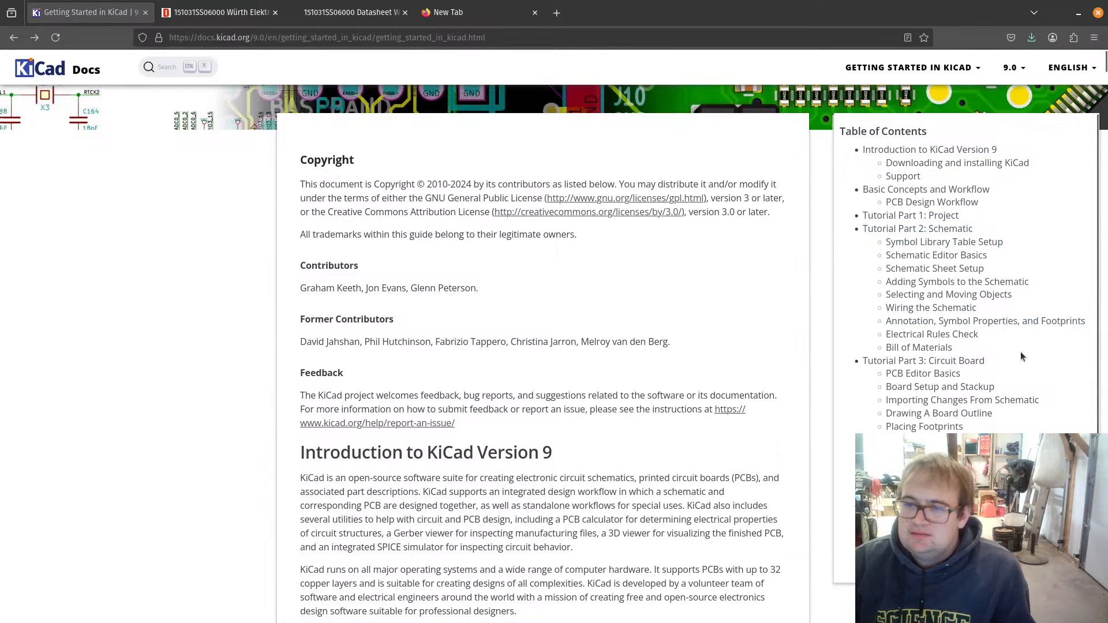
pyautogui.scroll(-2, 1020, 356)
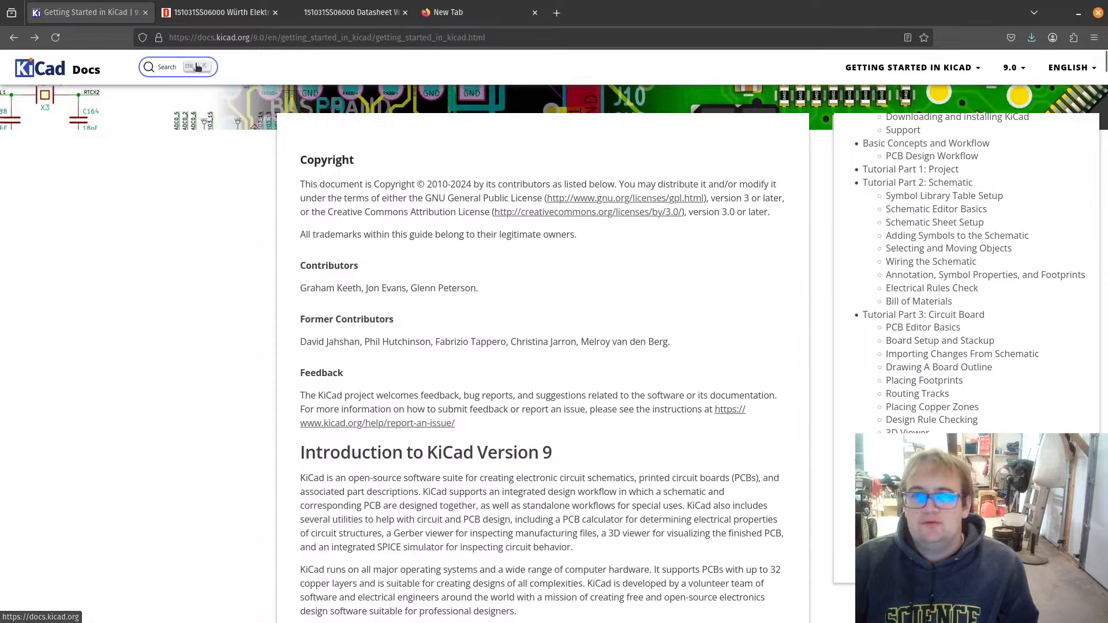
pyautogui.click(1025, 71)
pyautogui.click(963, 243)
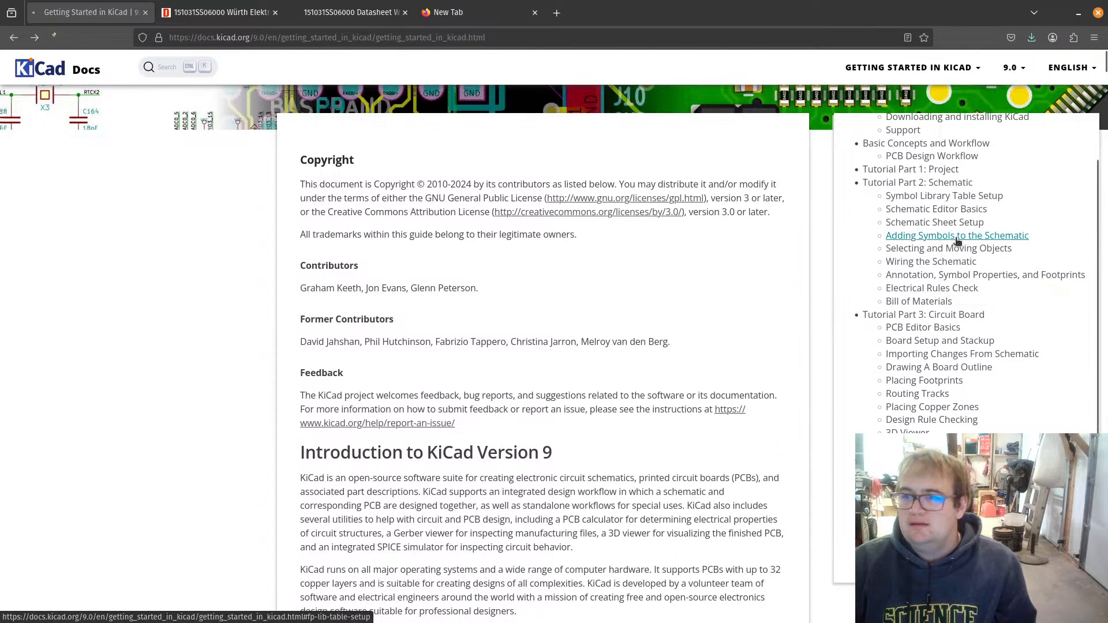
# Step: Search the web for "kicad 9" and open the Version 9.0.0 Released article on the KiCad blog
pyautogui.click(176, 32)
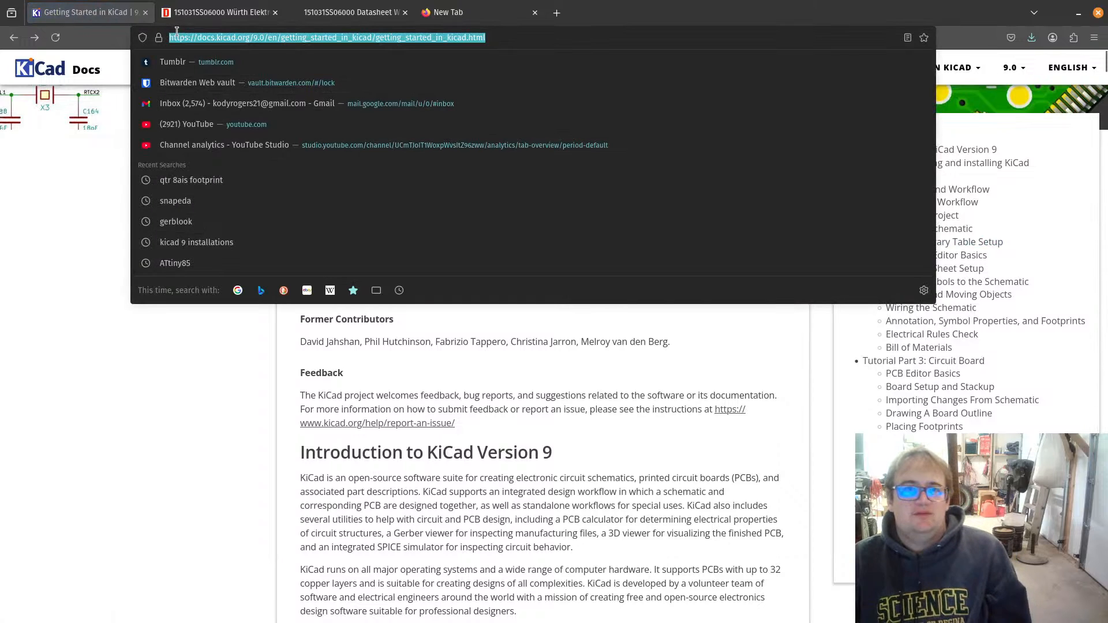
pyautogui.write('kicad')
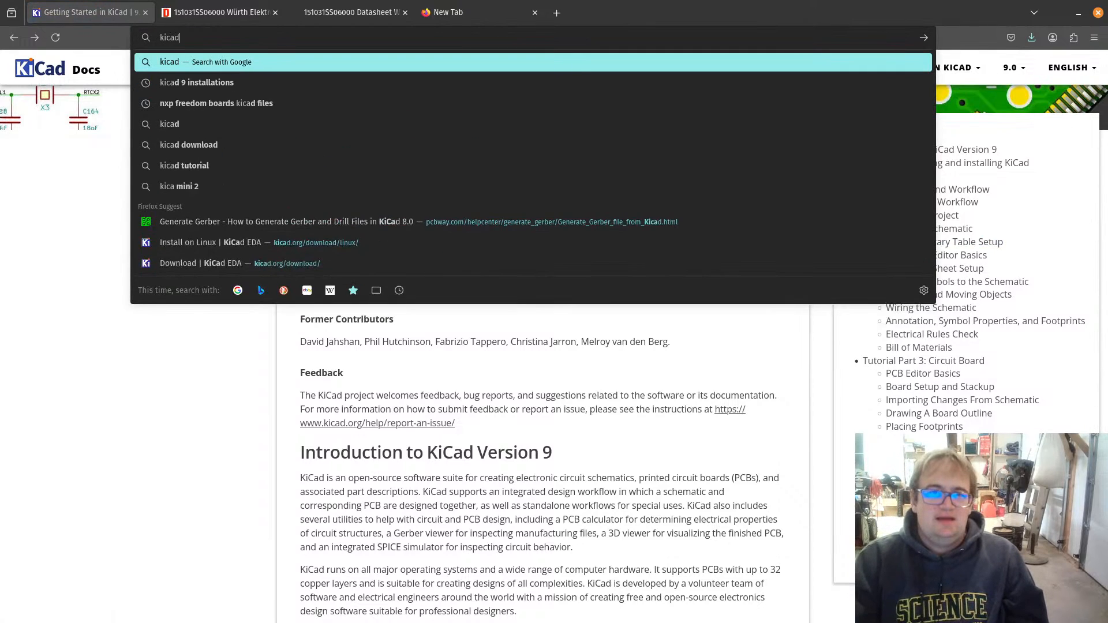
pyautogui.write(' 9')
pyautogui.press('Return')
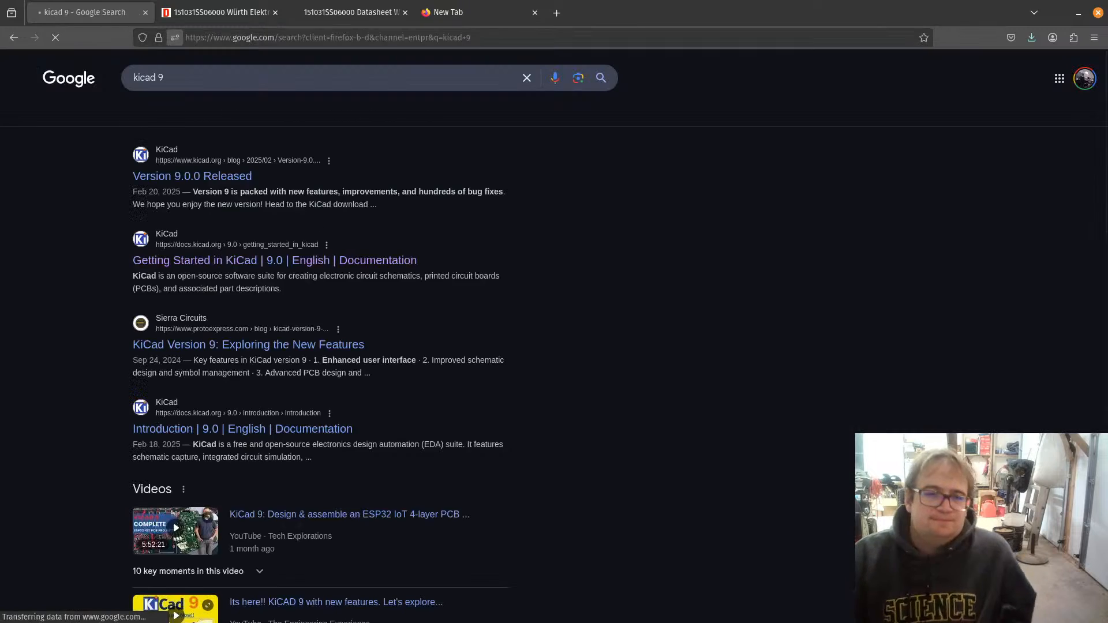
pyautogui.click(169, 182)
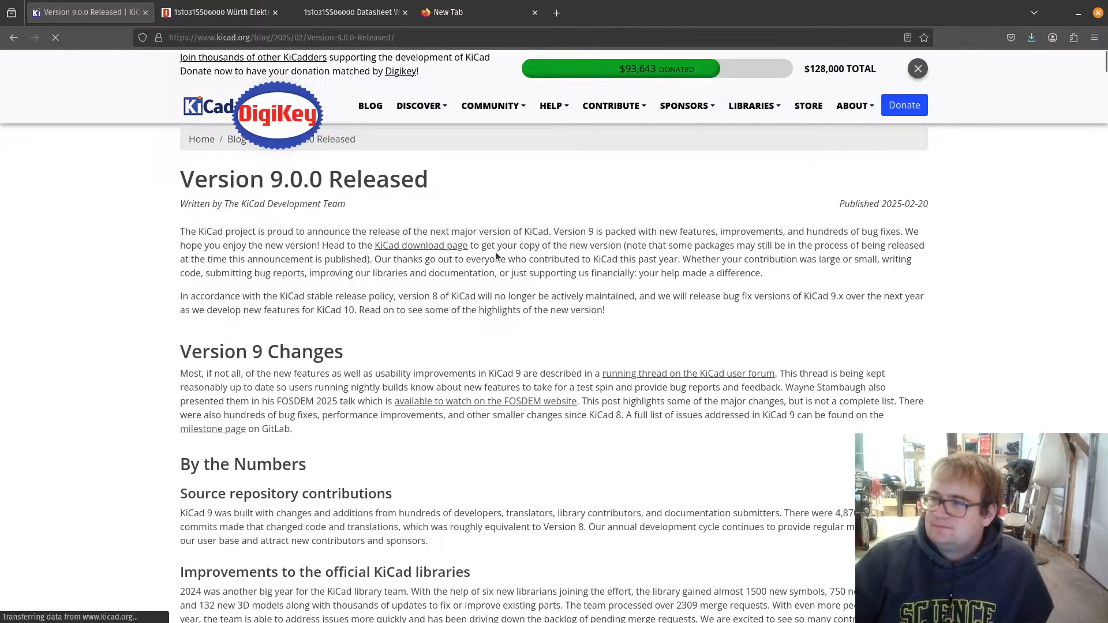
# Step: Read the article's sections on official library improvements and jobsets, highlighting the new footprint and 3D model counts
pyautogui.scroll(-3, 589, 348)
pyautogui.scroll(-2, 588, 349)
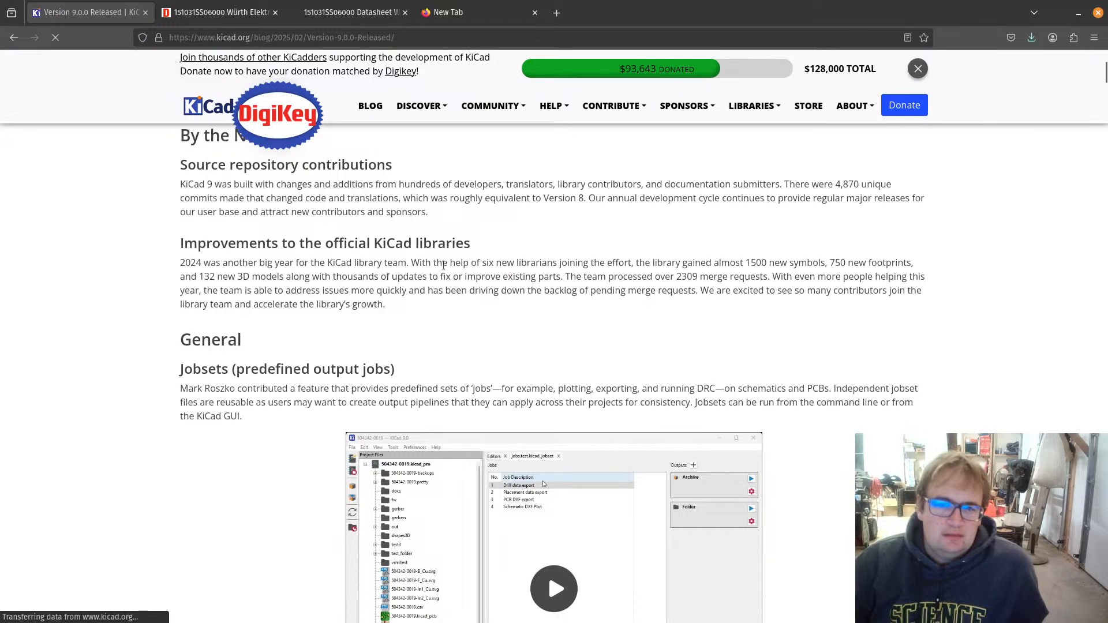
pyautogui.moveTo(443, 265); pyautogui.dragTo(956, 269)
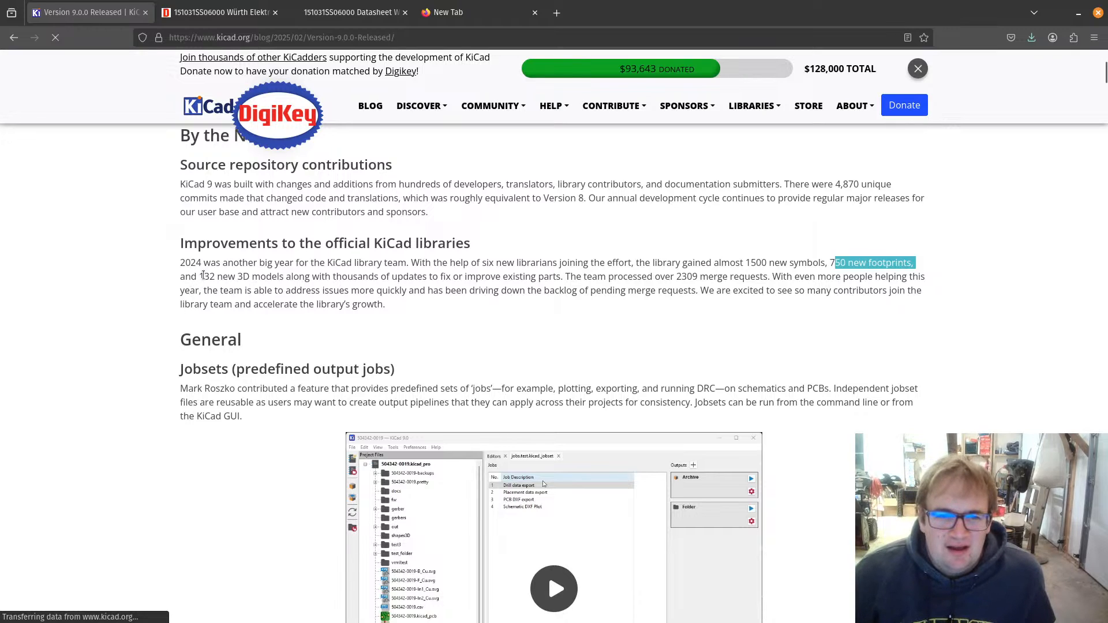
pyautogui.moveTo(205, 277); pyautogui.dragTo(243, 277)
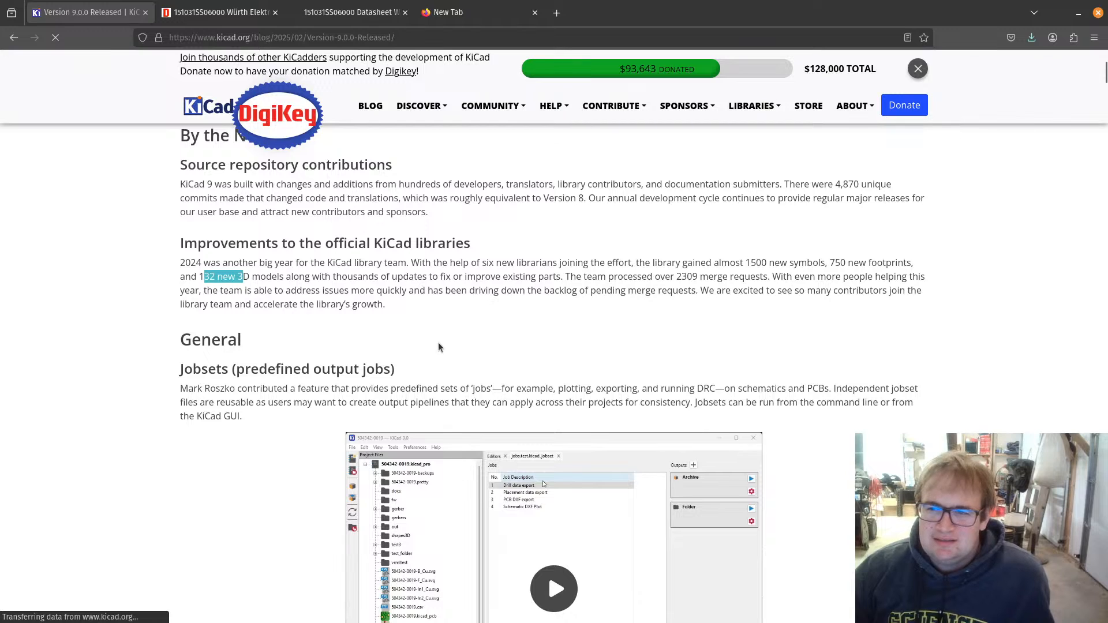
pyautogui.scroll(-5, 438, 343)
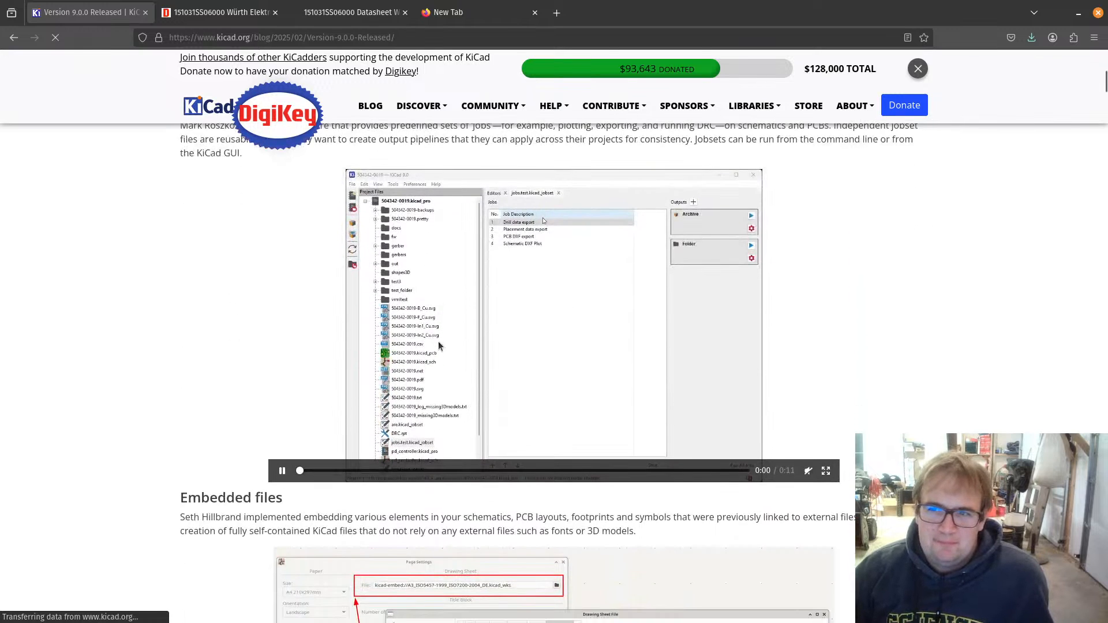
pyautogui.scroll(3, 441, 343)
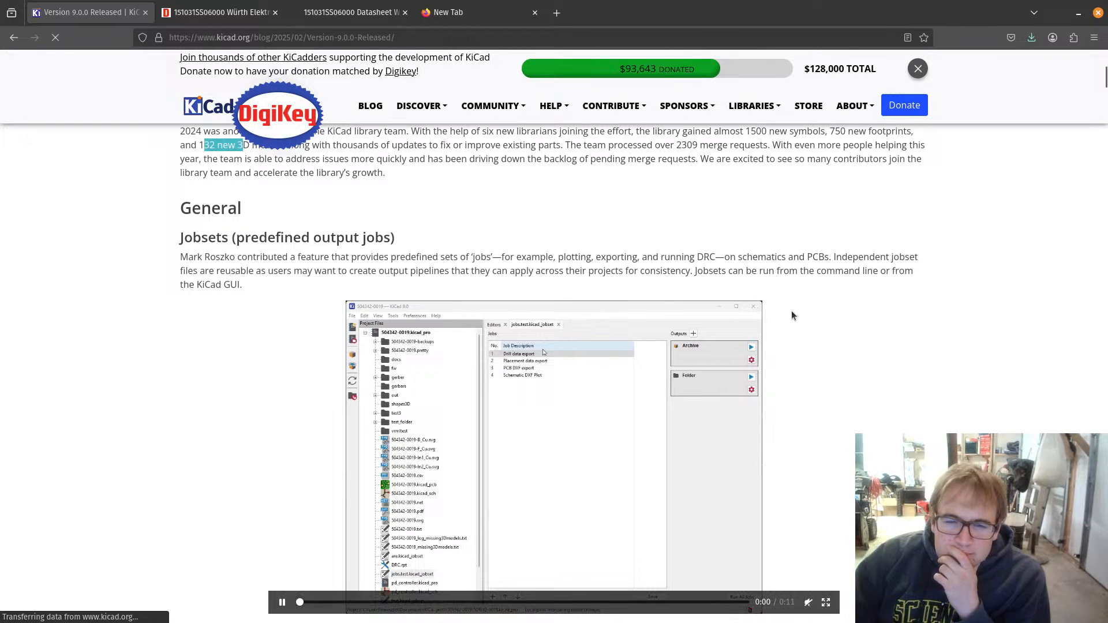
# Step: Read the Embedded files section, highlight its description, and examine the worksheet, datasheet, 3D model and font examples
pyautogui.scroll(-6, 791, 315)
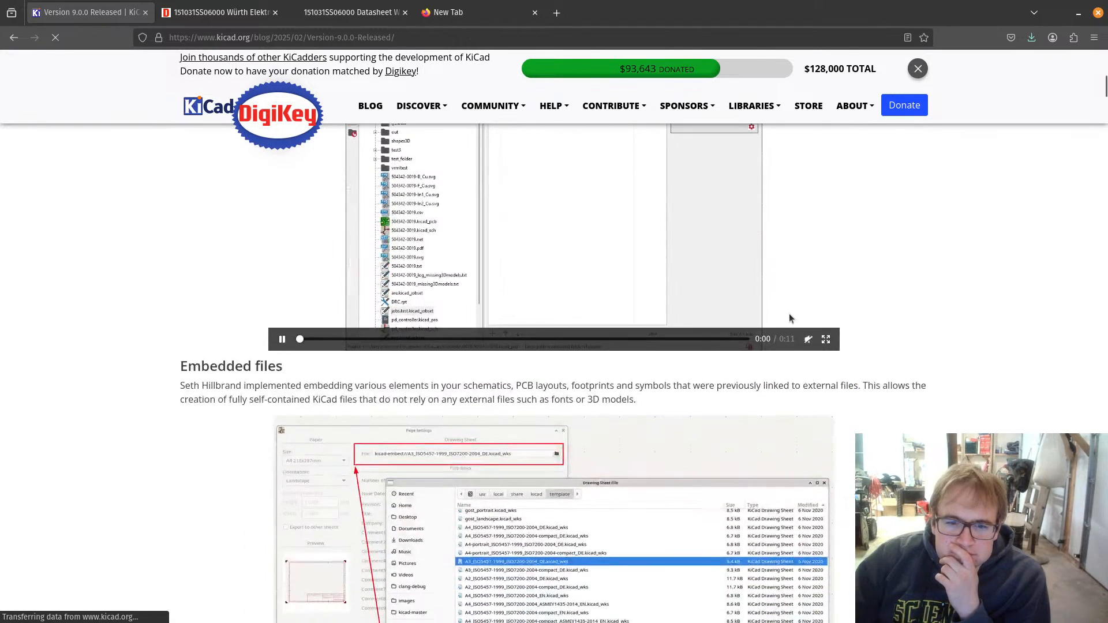
pyautogui.scroll(-2, 789, 318)
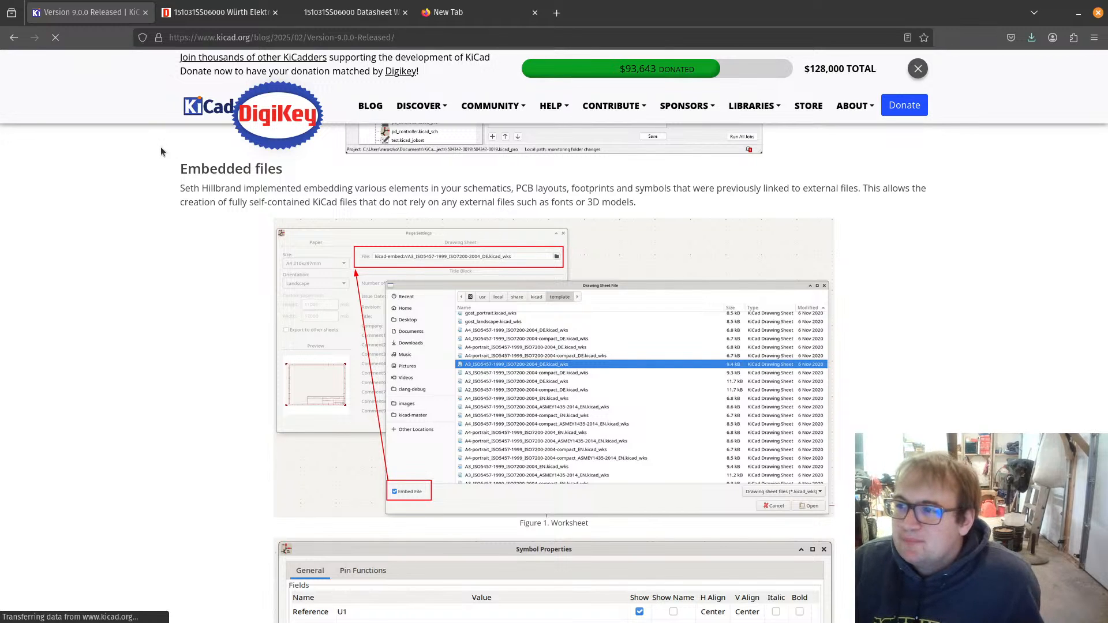
pyautogui.scroll(-7, 172, 165)
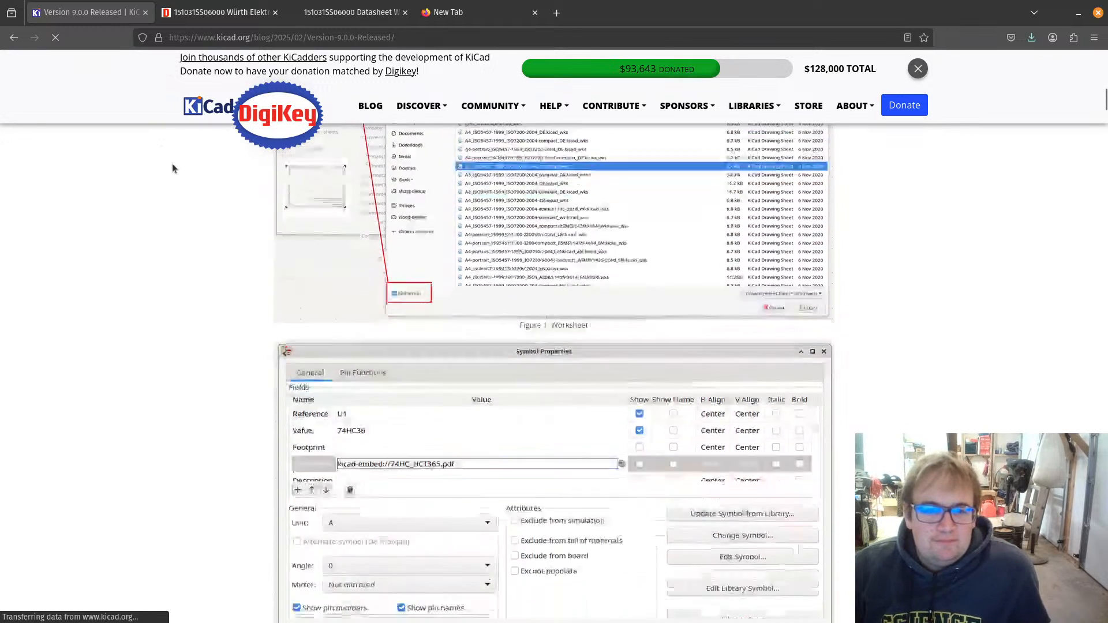
pyautogui.scroll(7, 173, 159)
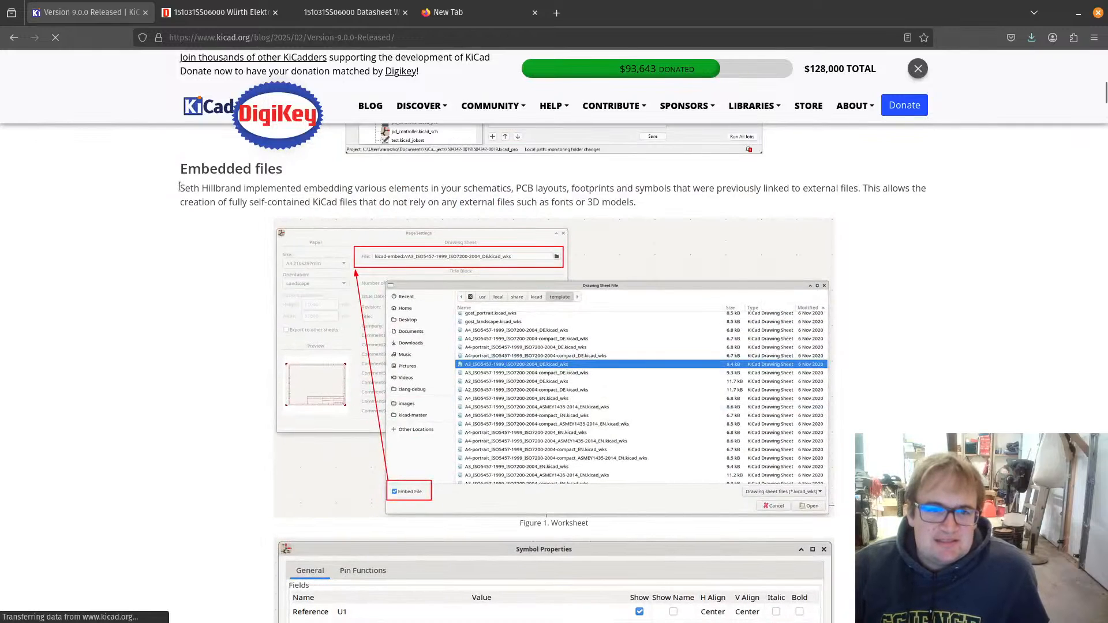
pyautogui.moveTo(176, 188); pyautogui.dragTo(267, 202)
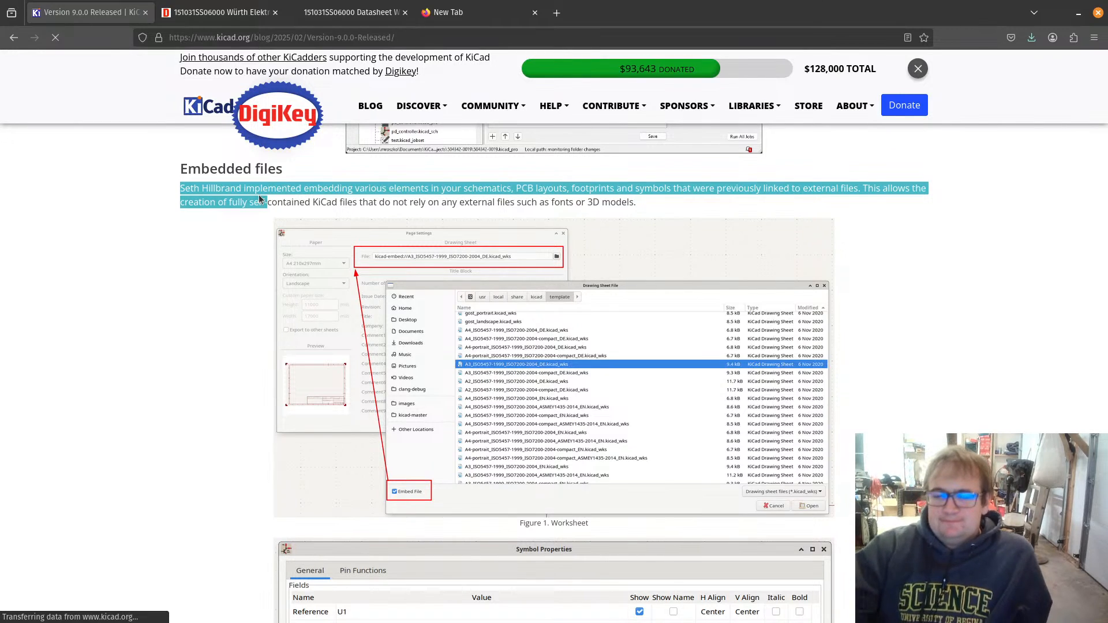
pyautogui.scroll(-10, 203, 181)
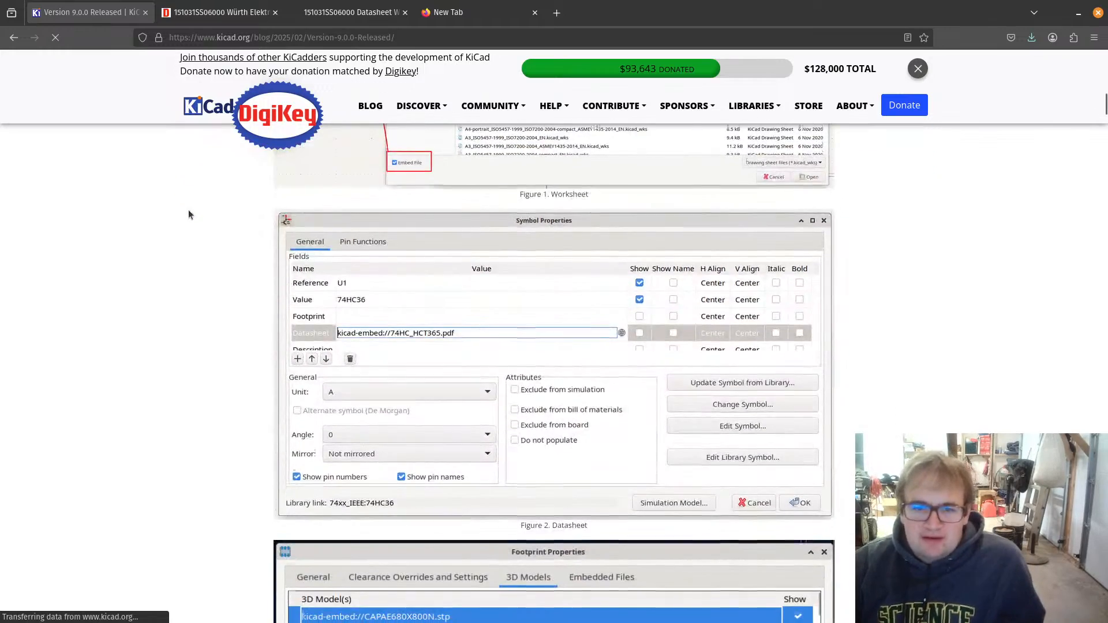
pyautogui.scroll(-5, 179, 197)
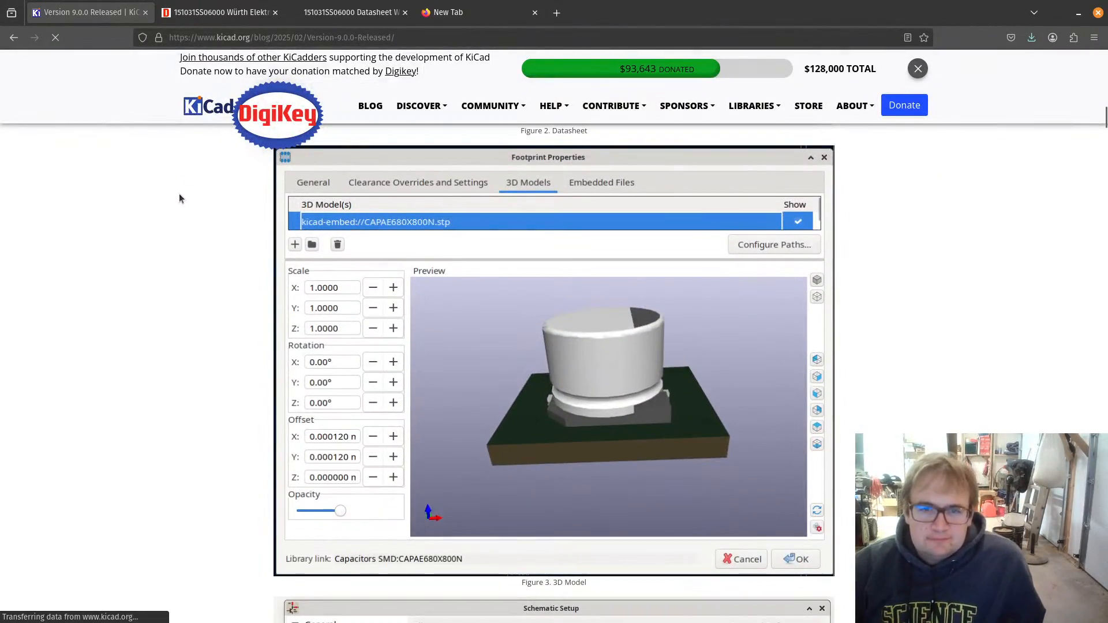
pyautogui.scroll(-10, 178, 198)
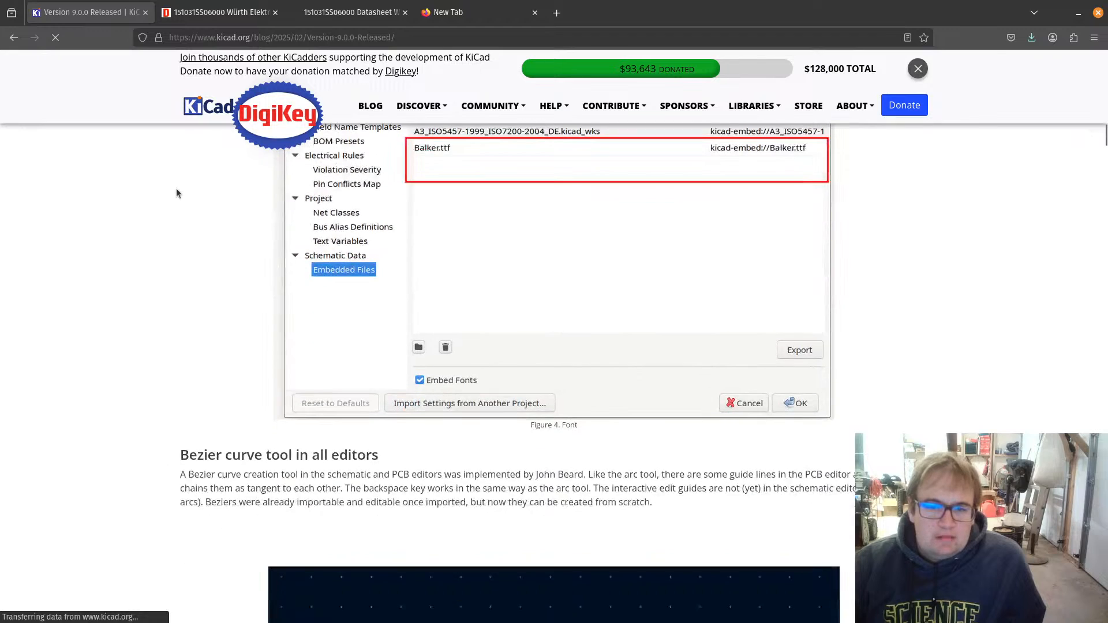
# Step: Examine the Bezier curve tool section, highlighting its heading, and the multi-channel design support section with its demo videos
pyautogui.scroll(3, 176, 185)
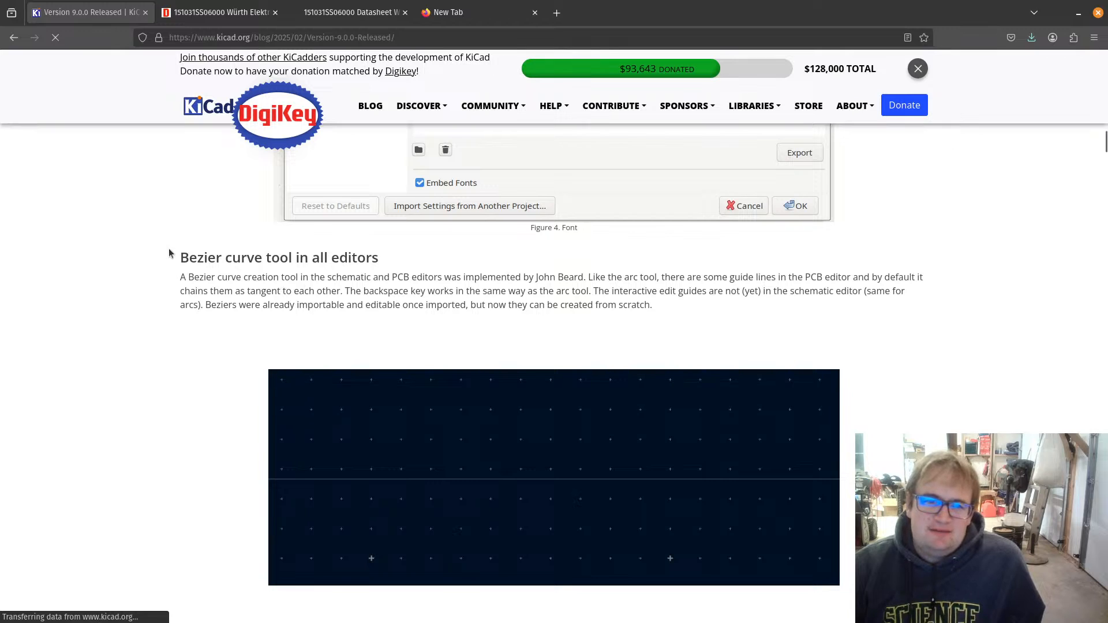
pyautogui.moveTo(183, 257); pyautogui.dragTo(385, 260)
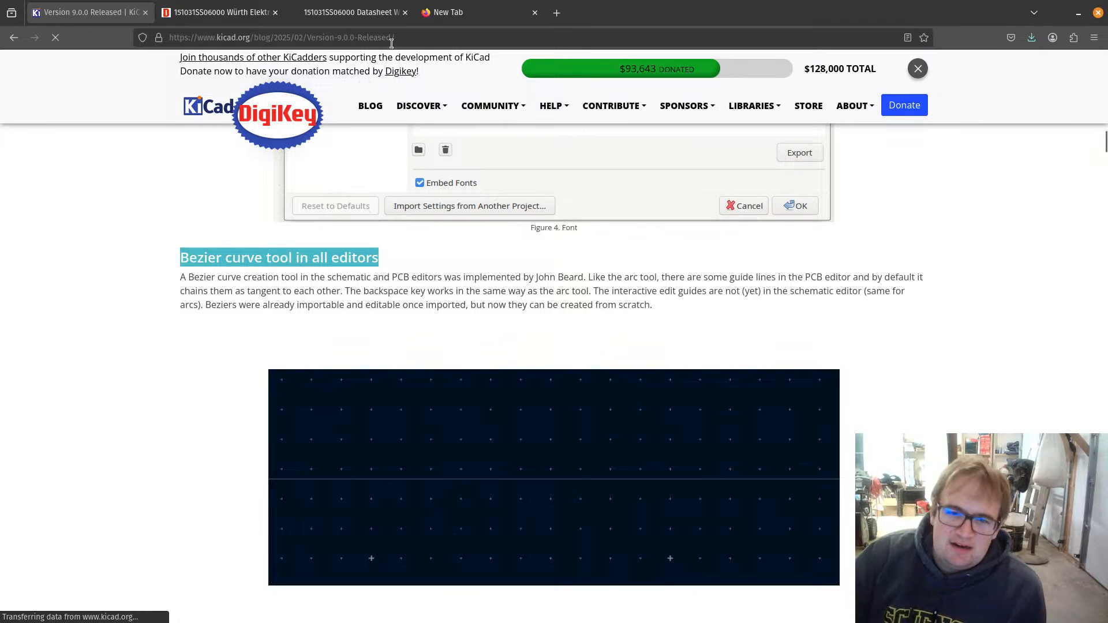
pyautogui.scroll(-5, 365, 350)
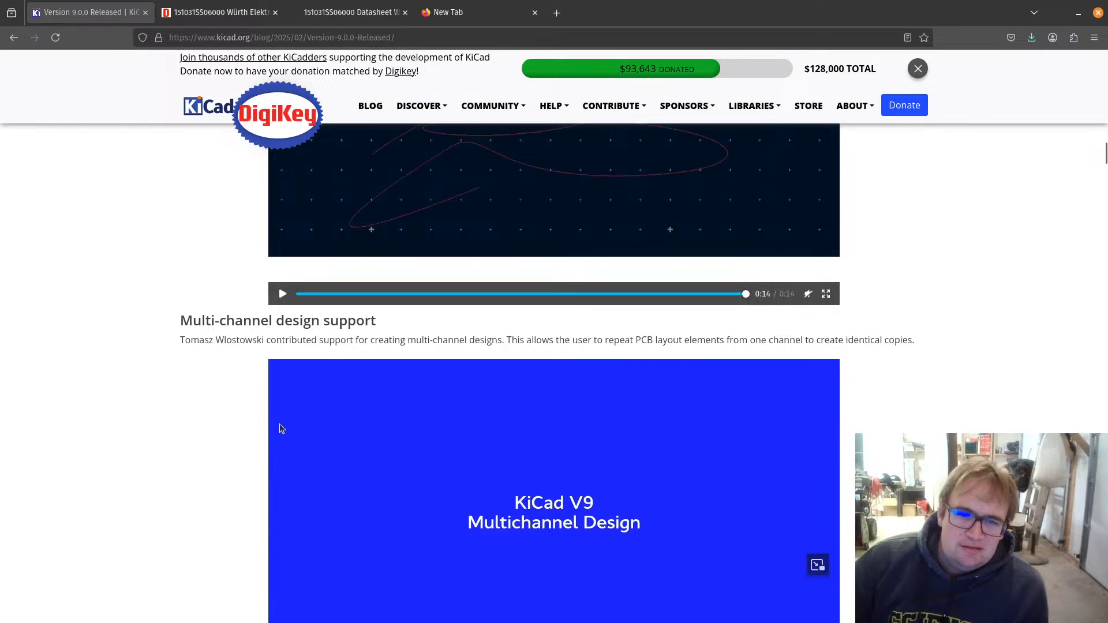
pyautogui.scroll(-1, 251, 404)
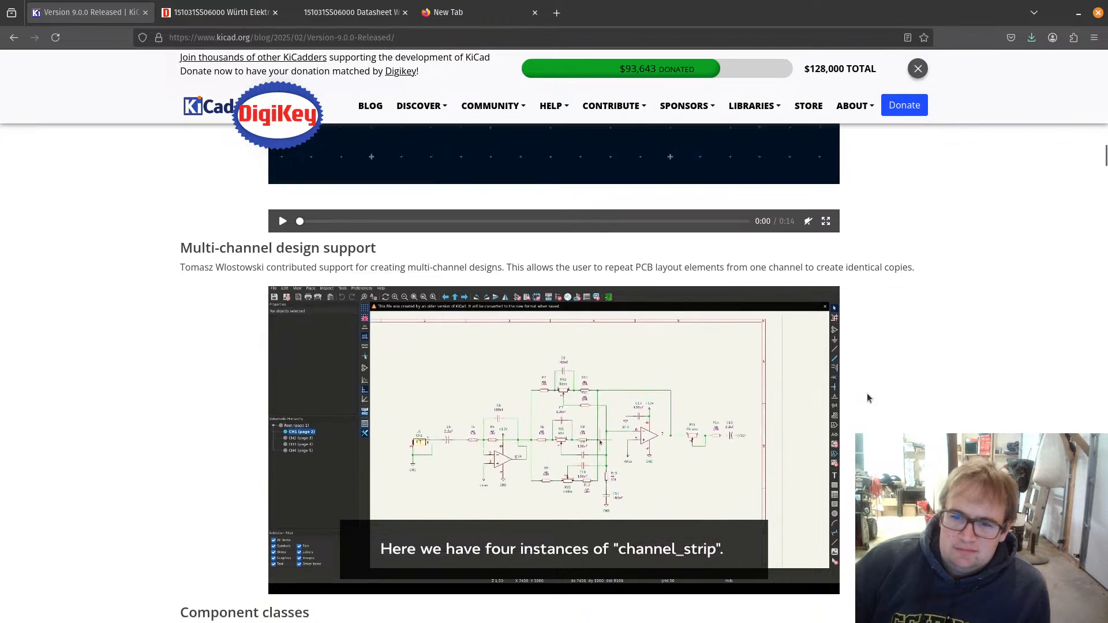
pyautogui.scroll(-4, 866, 393)
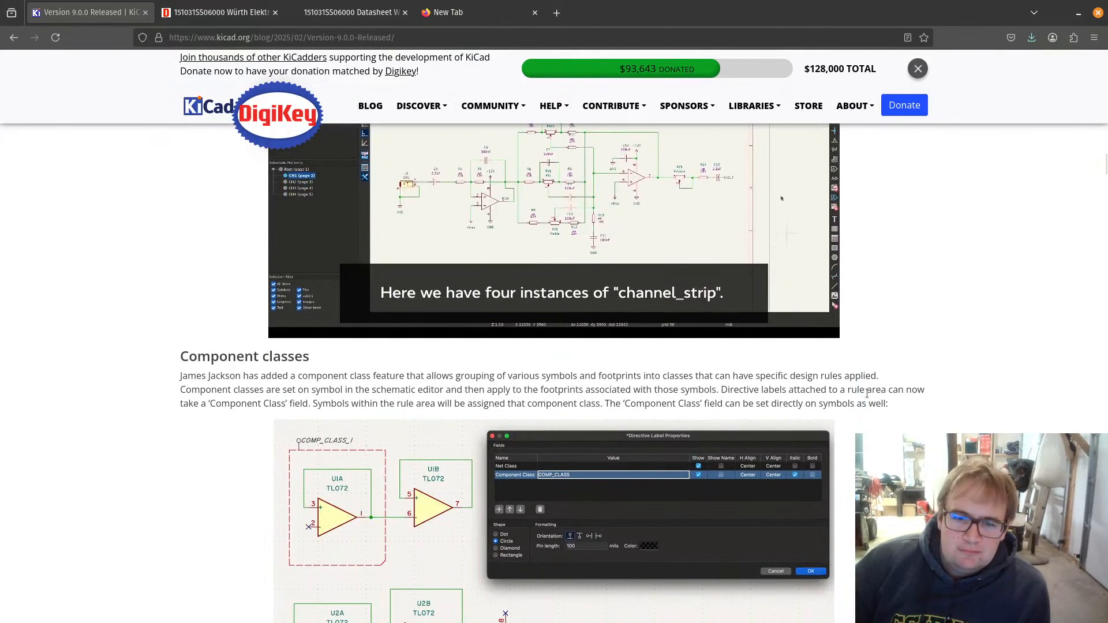
pyautogui.scroll(2, 867, 393)
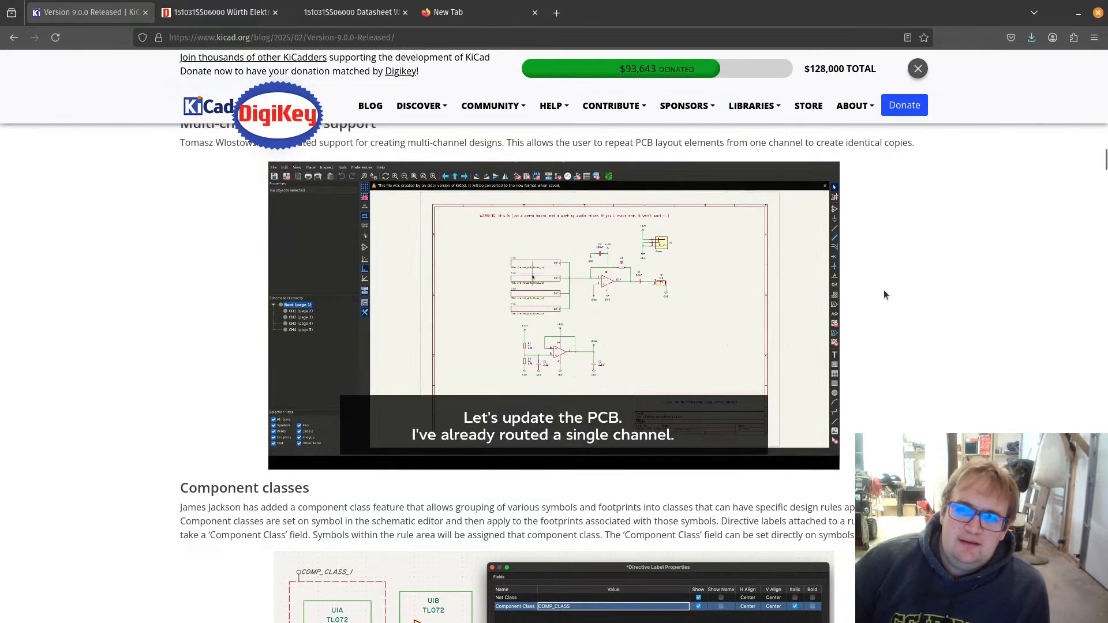
pyautogui.scroll(1, 883, 289)
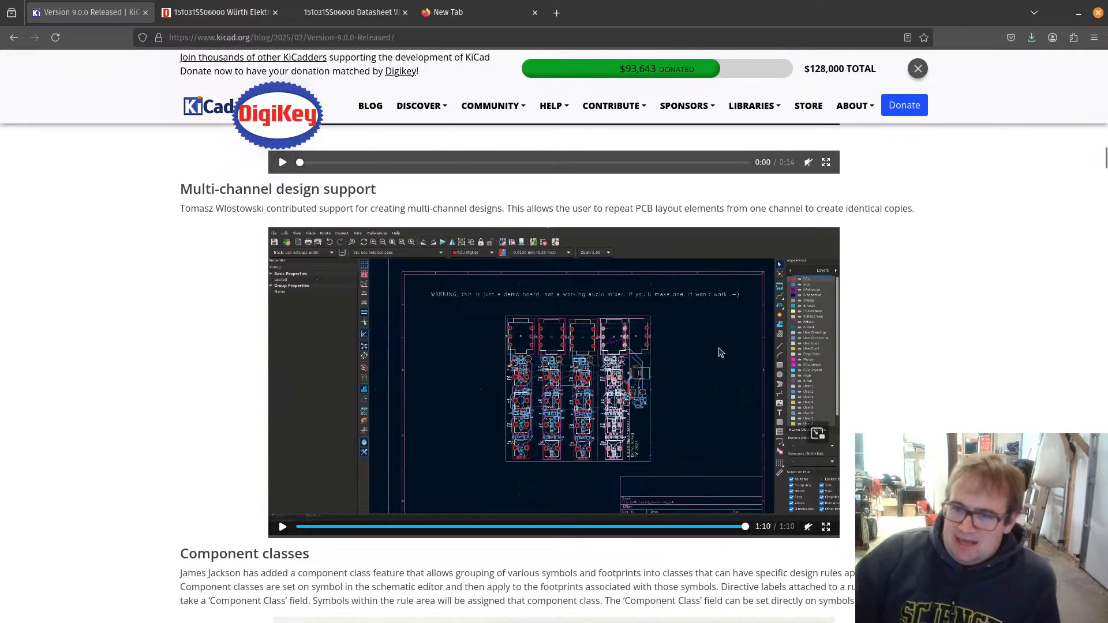
# Step: Look through the Component classes section, including its symbol and footprint figures and the new DRC expressions
pyautogui.scroll(-3, 915, 419)
pyautogui.scroll(-1, 916, 421)
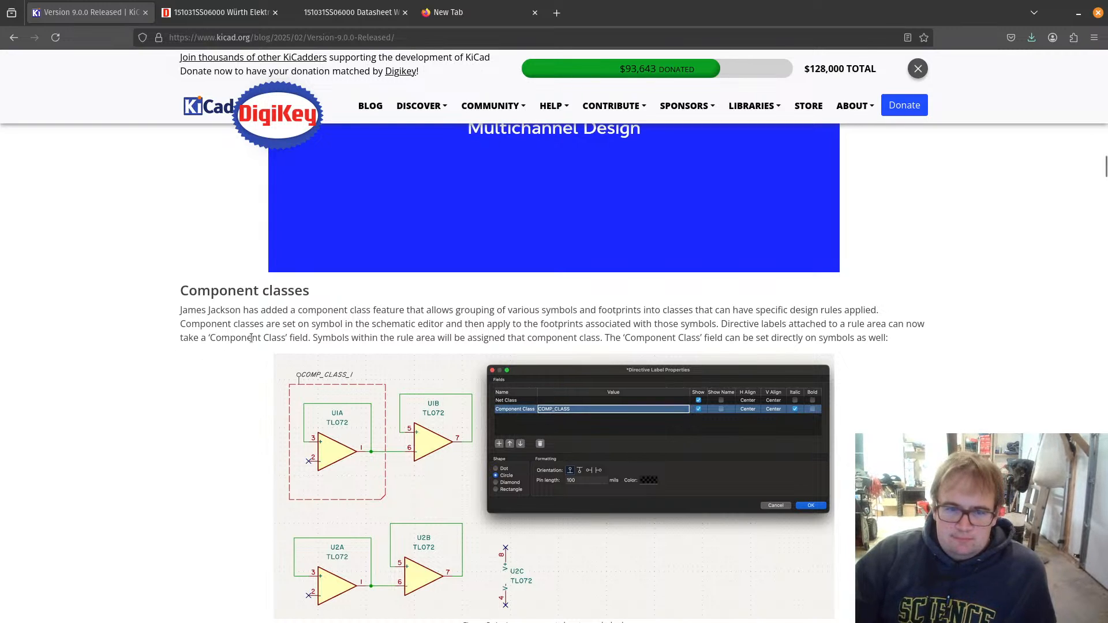
pyautogui.scroll(-6, 997, 411)
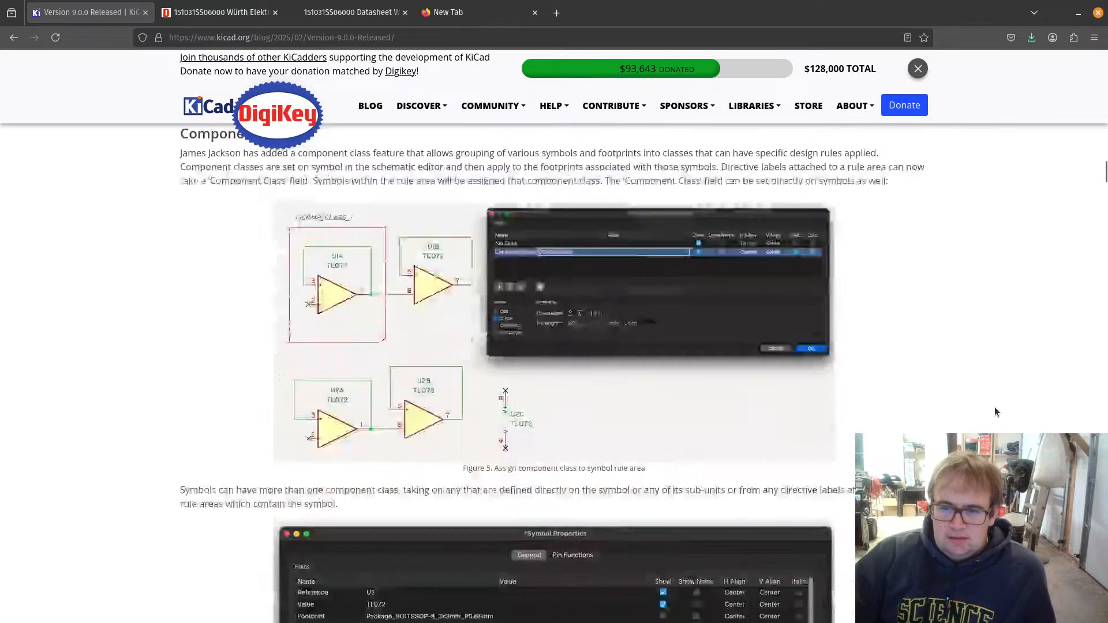
pyautogui.scroll(-13, 576, 345)
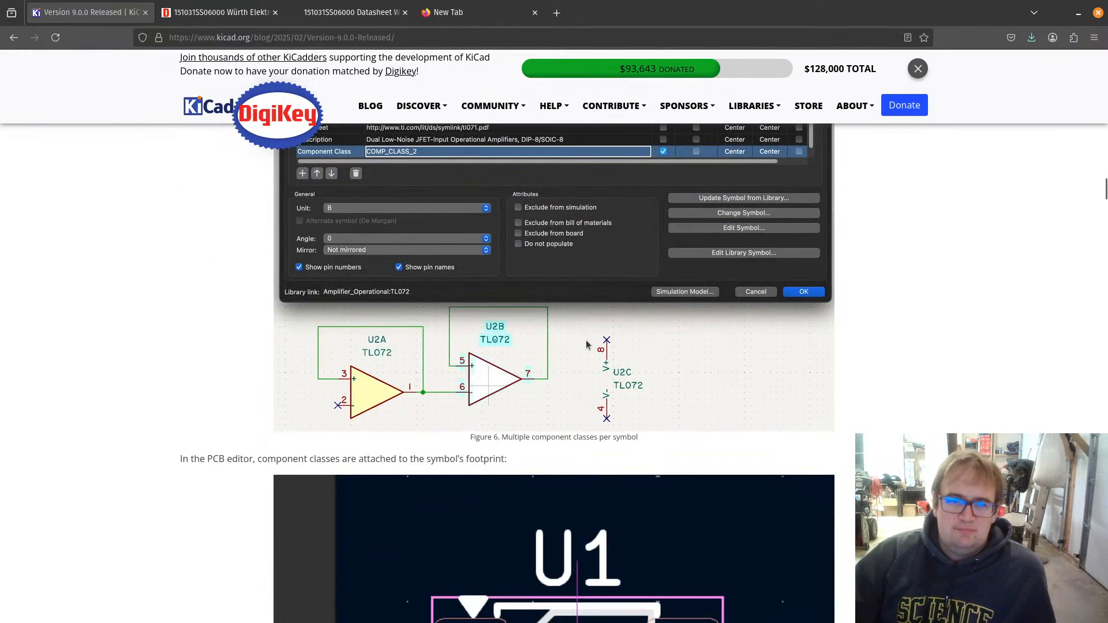
pyautogui.scroll(-5, 586, 344)
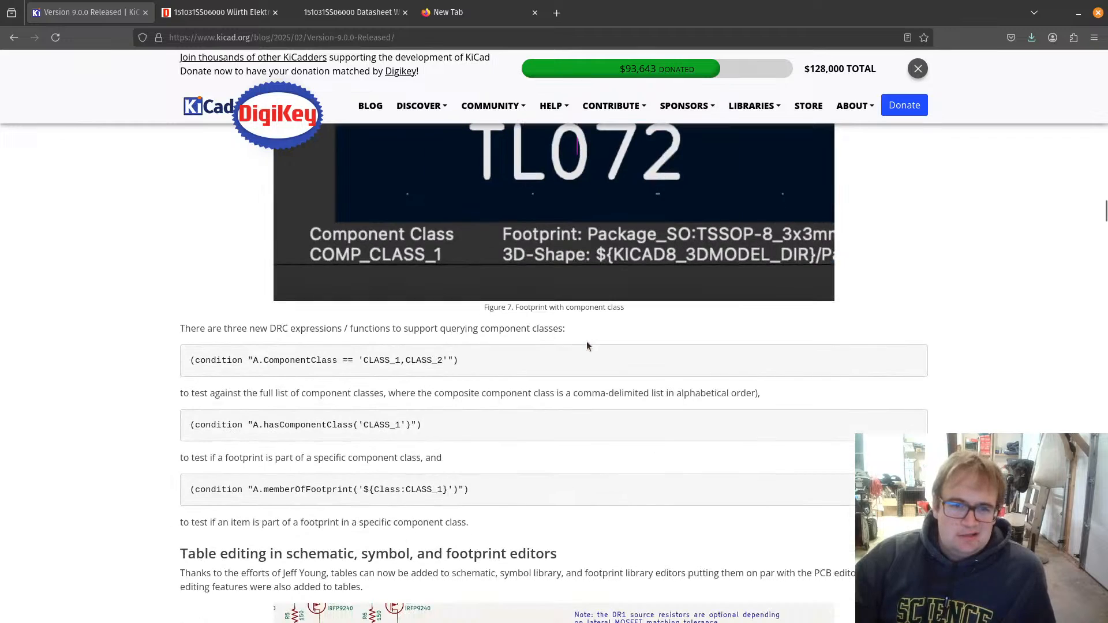
pyautogui.scroll(-4, 586, 344)
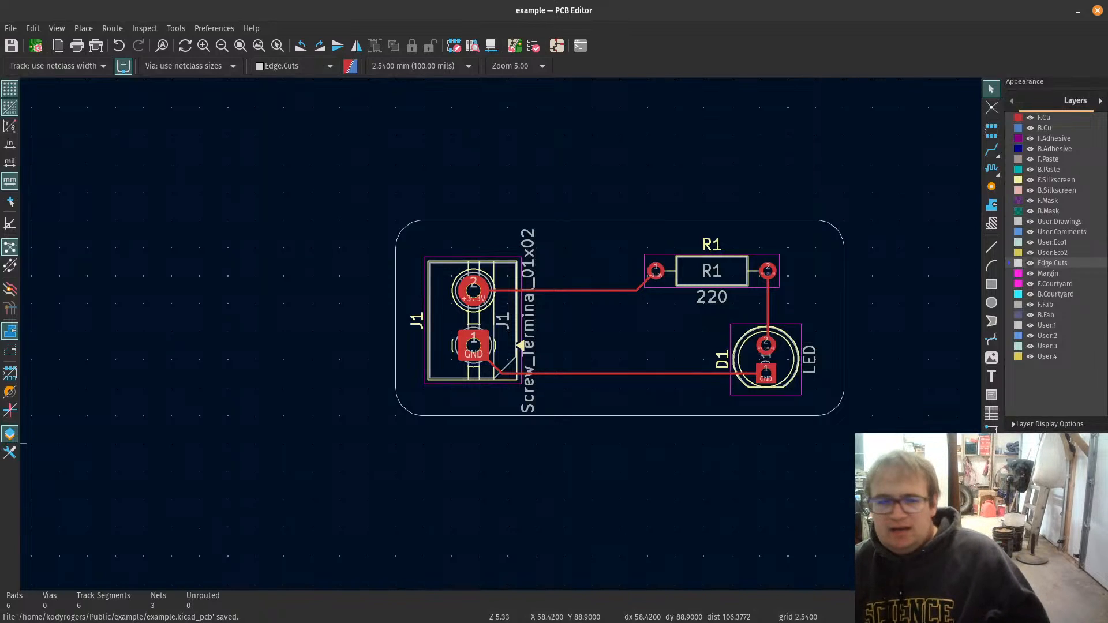
# Step: Switch to the Schematic Editor and draw a three-column table in the empty area below the LED circuit
pyautogui.hotkey('alt', 'Tab')
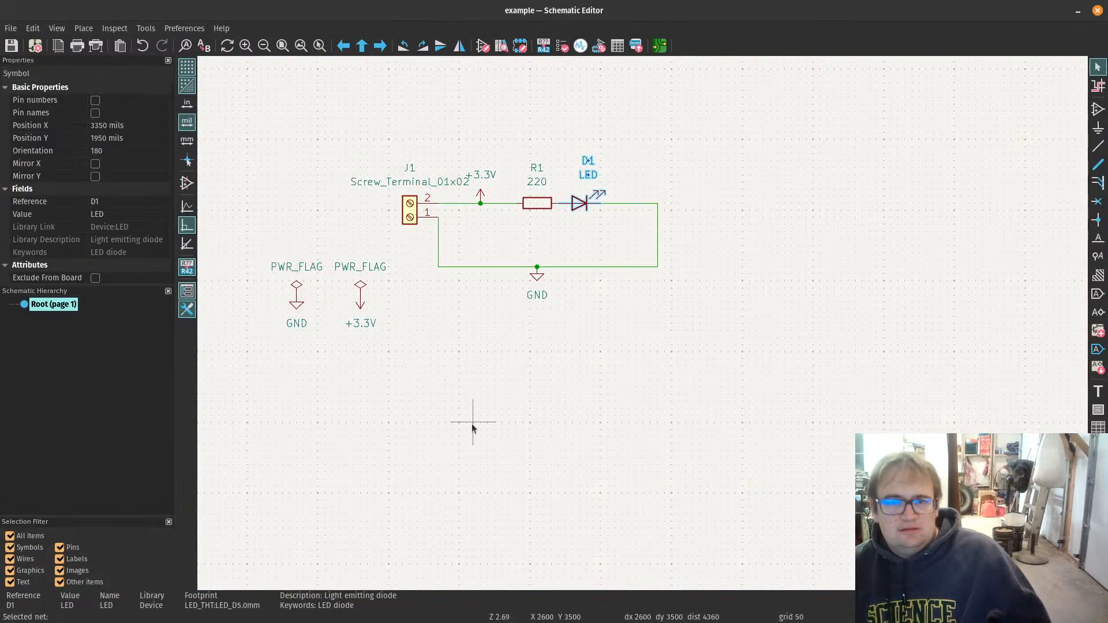
pyautogui.click(472, 423)
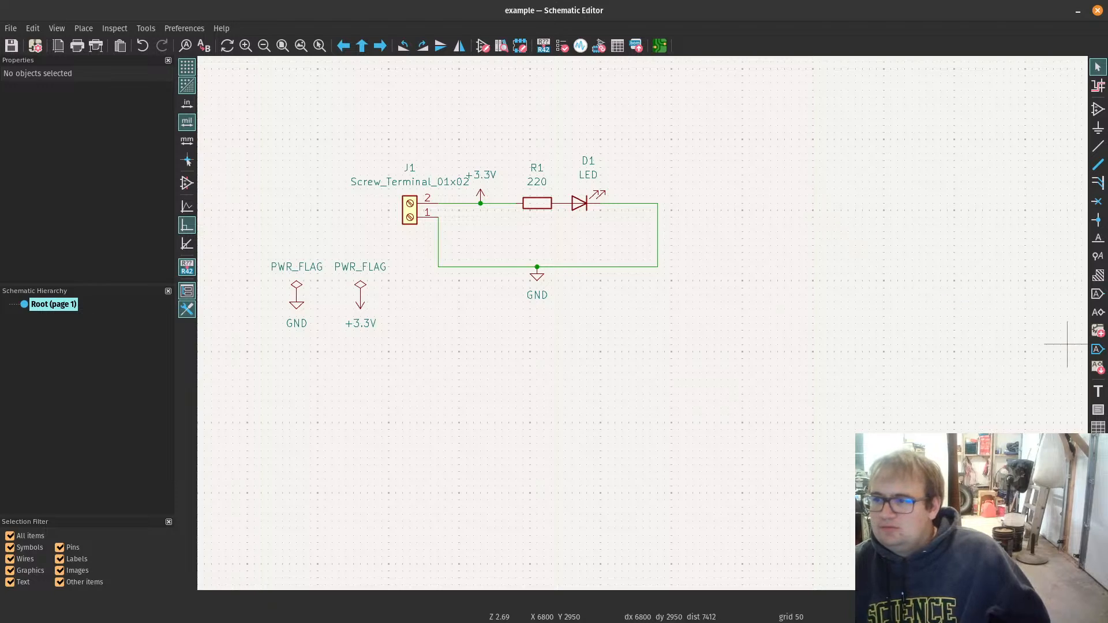
pyautogui.click(1094, 429)
pyautogui.click(543, 358)
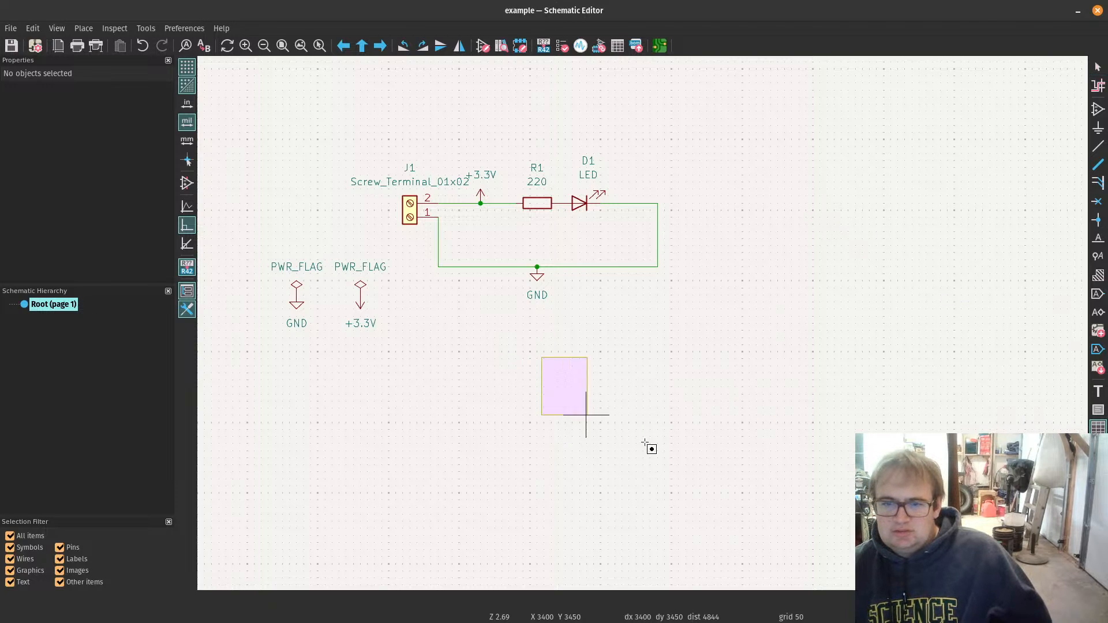
pyautogui.click(905, 464)
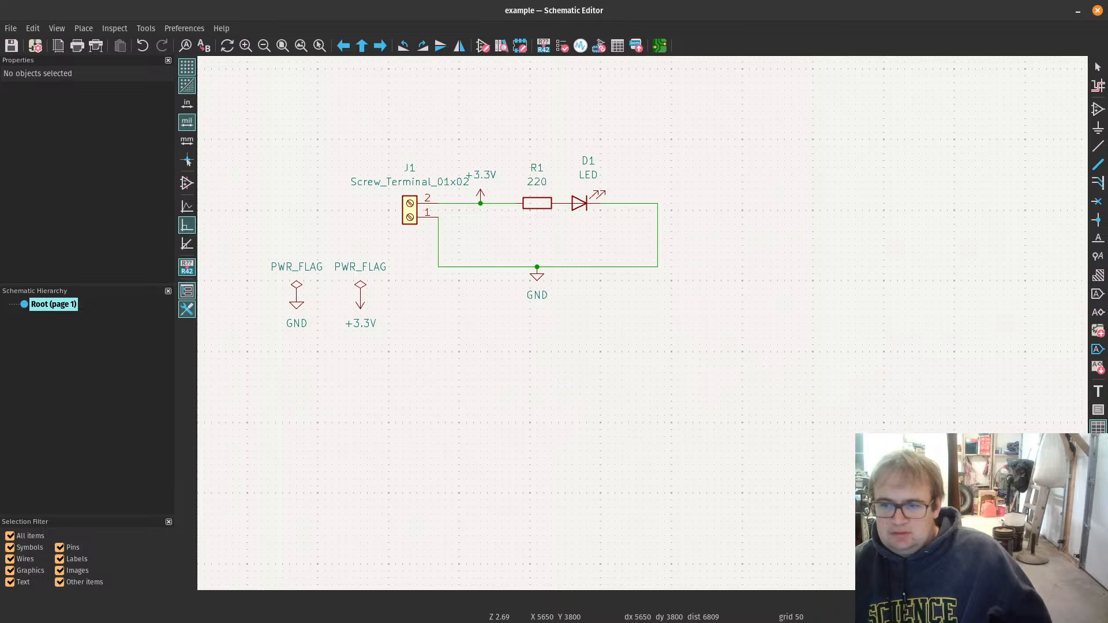
pyautogui.click(566, 345)
pyautogui.click(838, 448)
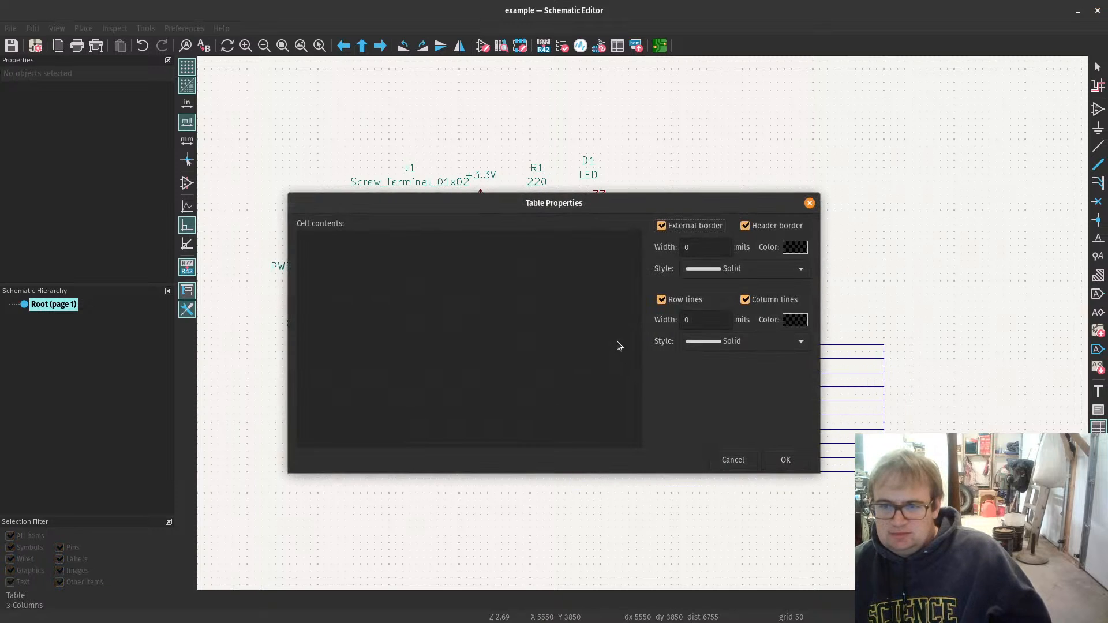
# Step: Fill the table's header cells with "Test Results" and "tests", enter s, a and d in the second column, and finish placing it
pyautogui.click(335, 241)
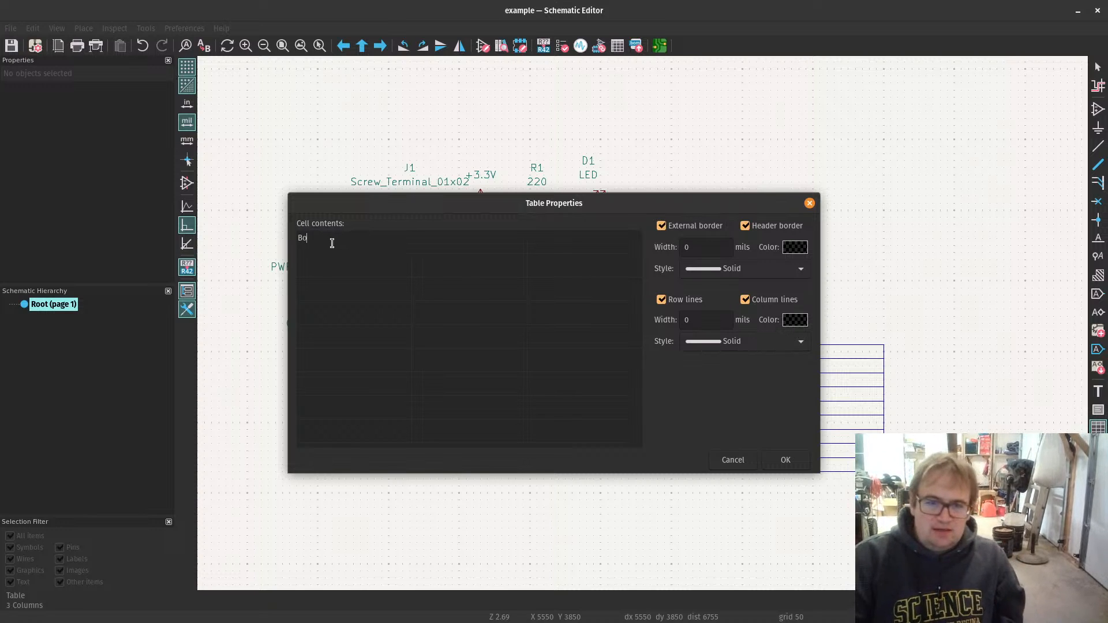
pyautogui.press('BackSpace')
pyautogui.press('BackSpace')
pyautogui.press('BackSpace')
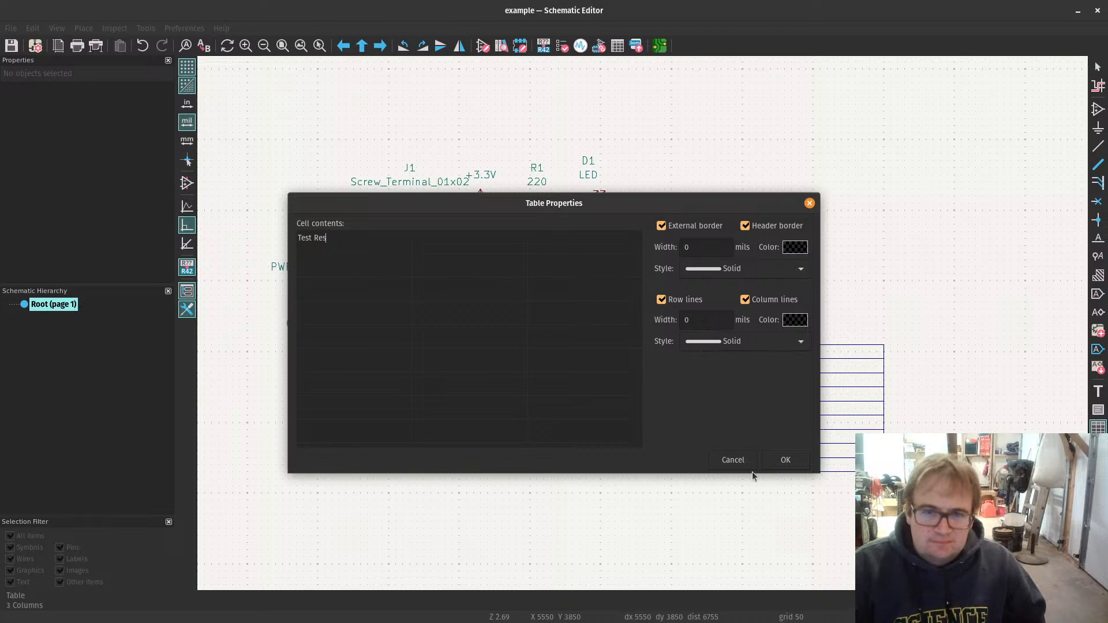
pyautogui.write('s')
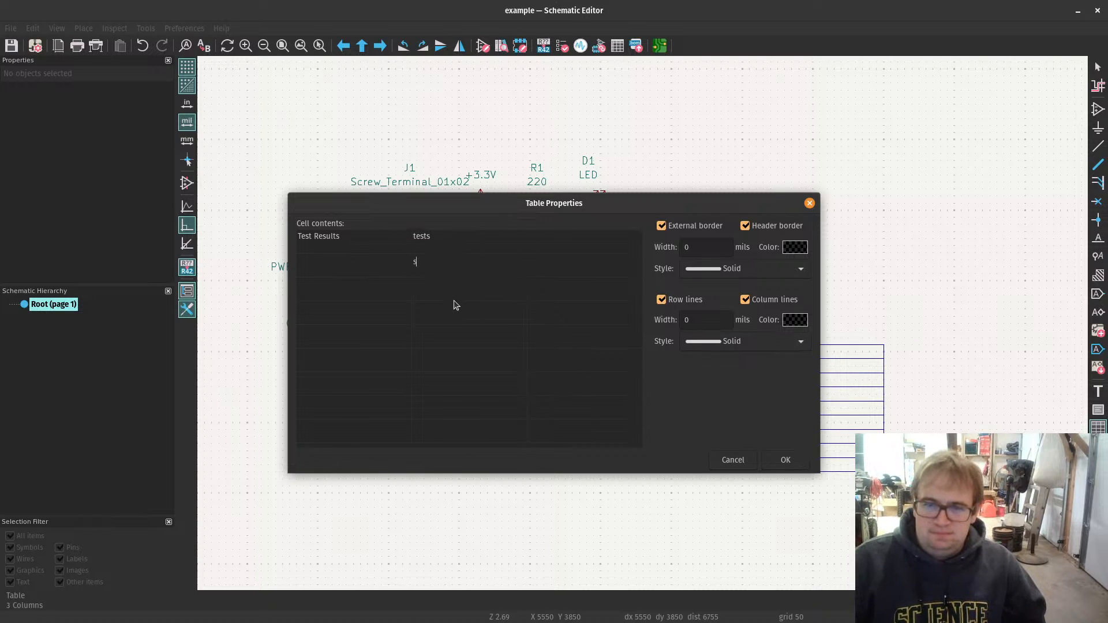
pyautogui.press('Return')
pyautogui.write('a')
pyautogui.click(425, 334)
pyautogui.write('d')
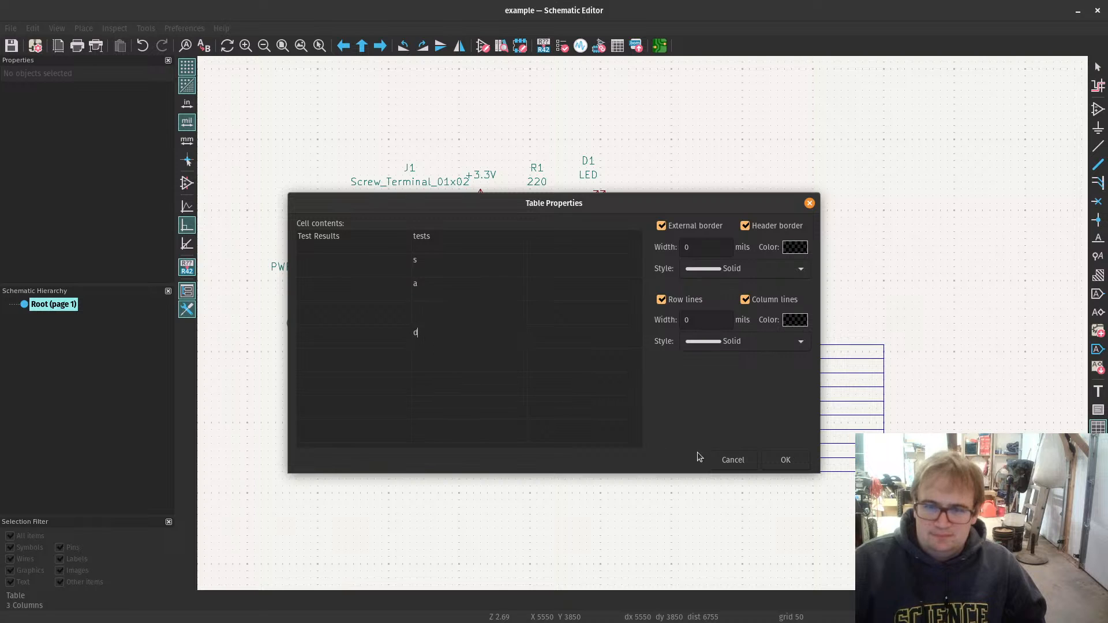
pyautogui.click(784, 459)
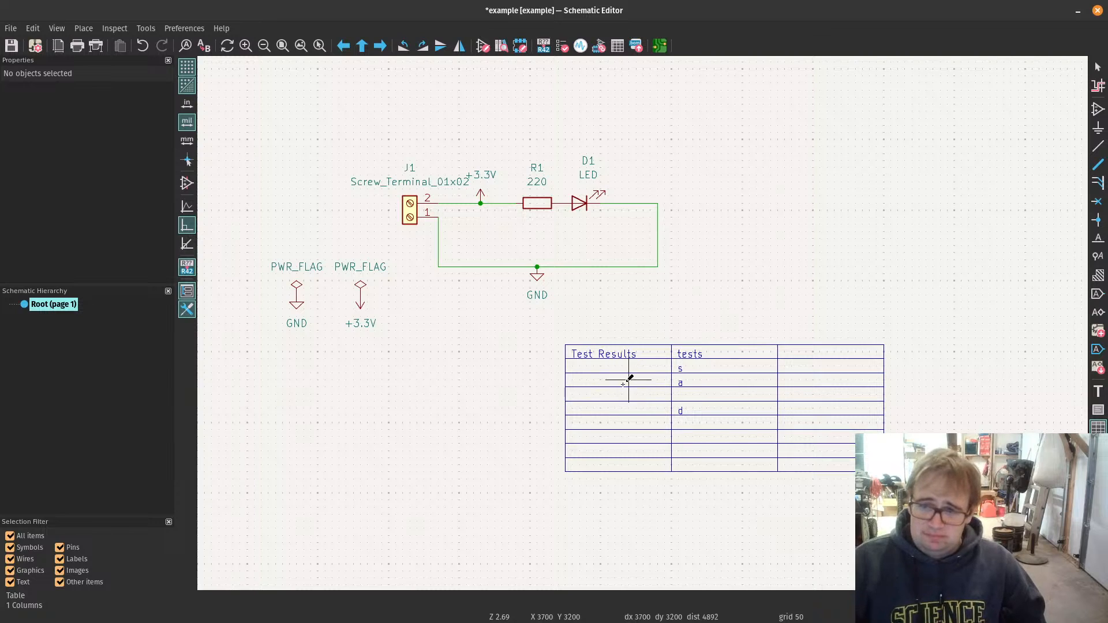
pyautogui.press('Escape')
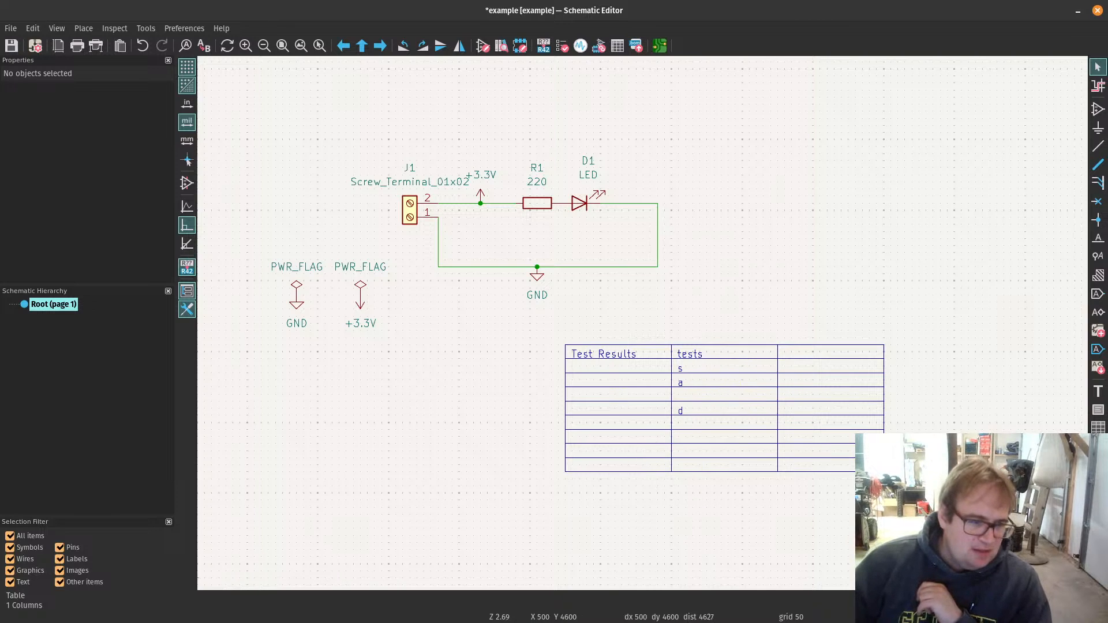
# Step: Switch to the browser and read the table editing and custom ERC/DRC sections, highlighting the latter's description and its text variables
pyautogui.hotkey('alt', 'Tab')
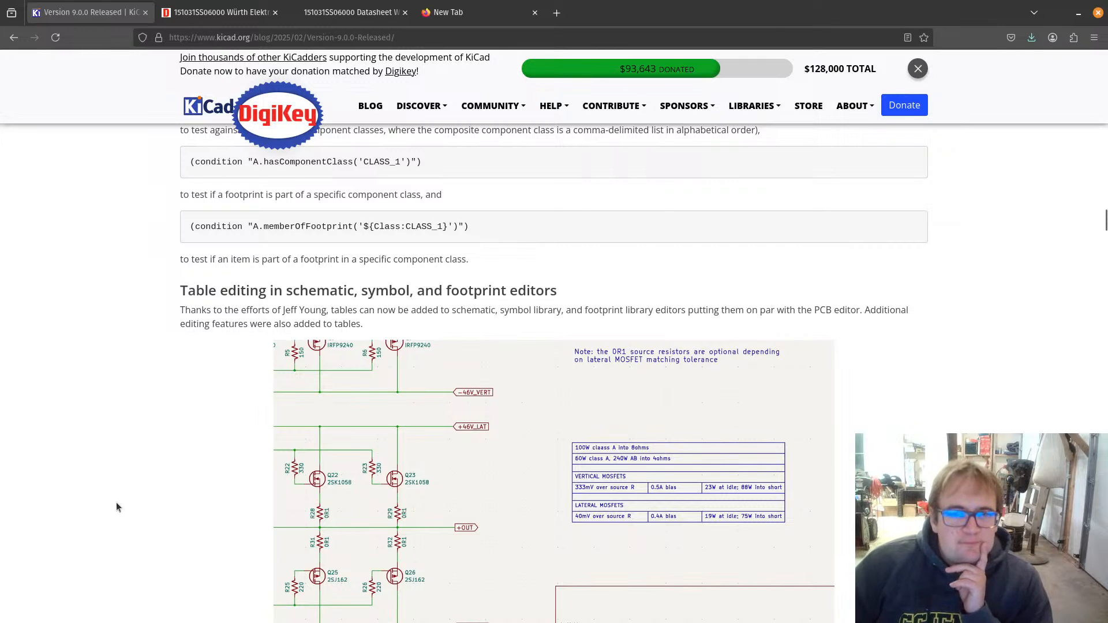
pyautogui.scroll(-8, 95, 508)
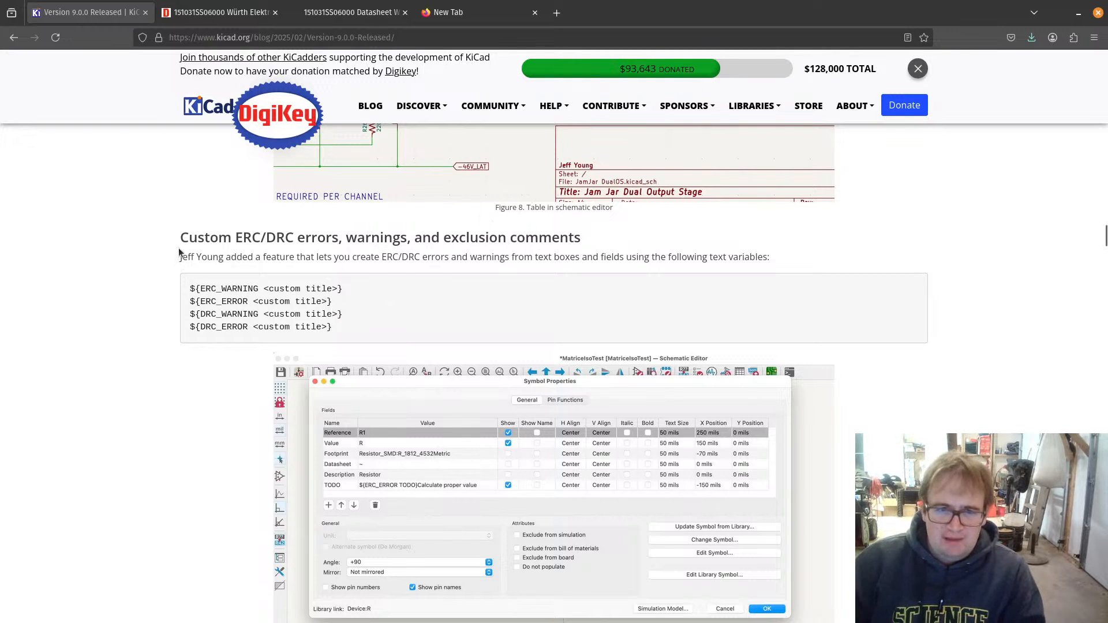
pyautogui.moveTo(180, 257); pyautogui.dragTo(776, 262)
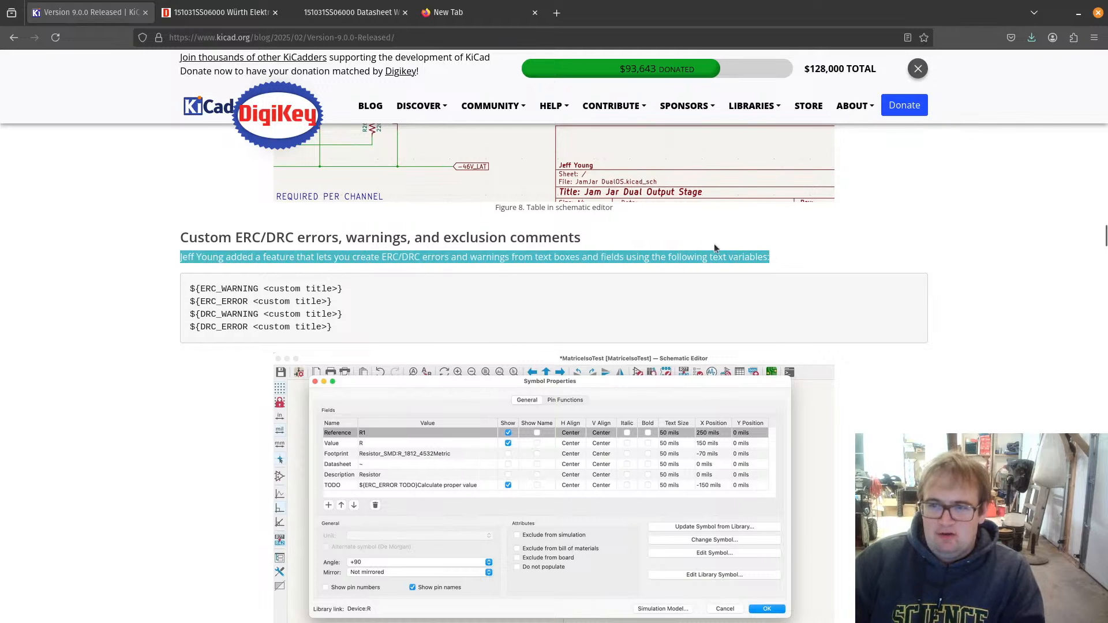
pyautogui.scroll(-2, 361, 353)
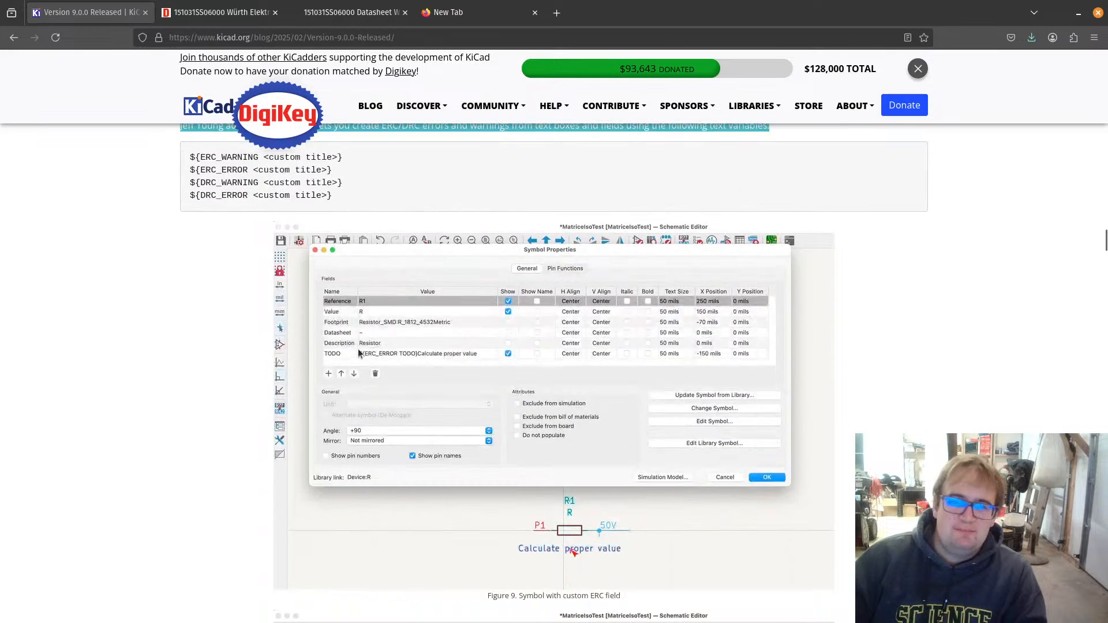
pyautogui.scroll(2, 338, 341)
pyautogui.moveTo(191, 289); pyautogui.dragTo(325, 325)
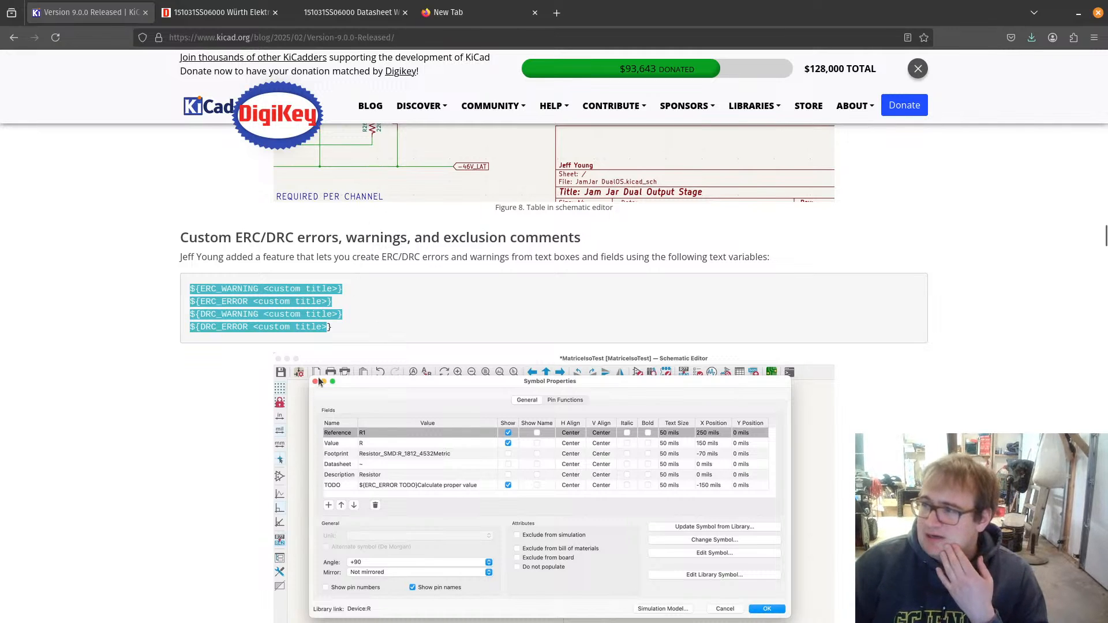
# Step: Examine the custom ERC figures and the sections on scroll wheel actions, documentation, other KiCad-wide changes and selection filtering
pyautogui.scroll(-8, 318, 382)
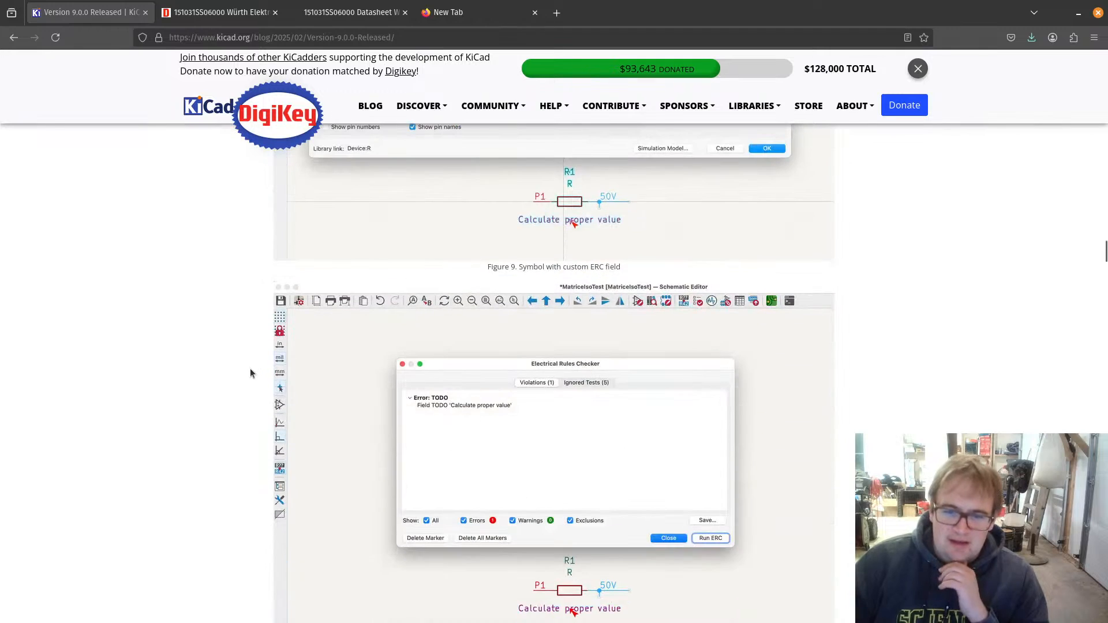
pyautogui.scroll(-1, 255, 369)
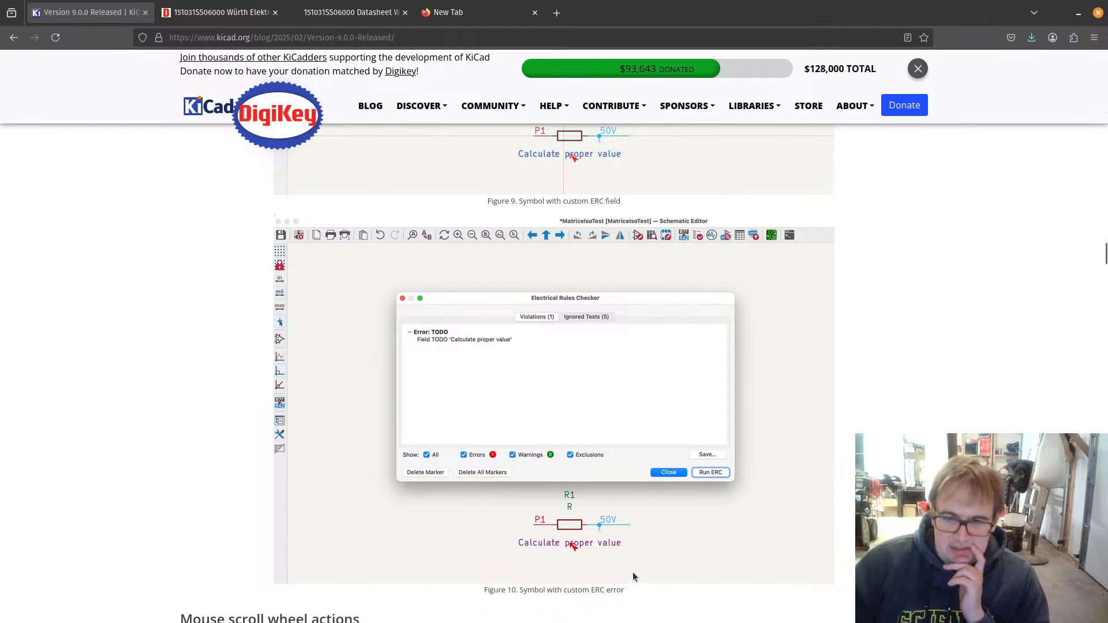
pyautogui.scroll(2, 562, 423)
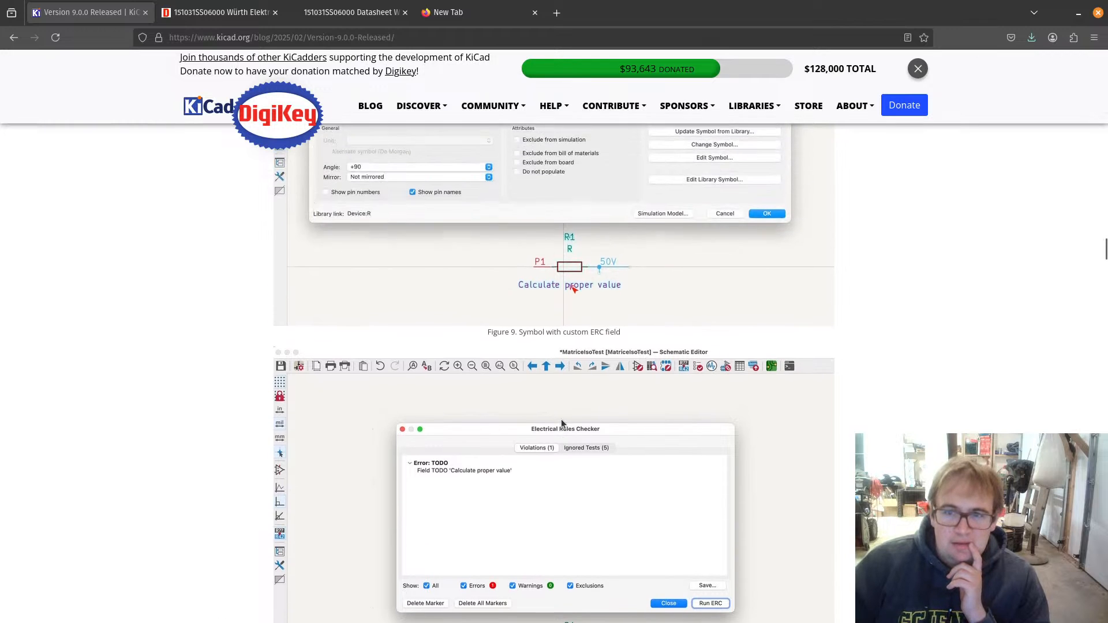
pyautogui.scroll(-5, 562, 423)
pyautogui.scroll(-3, 562, 424)
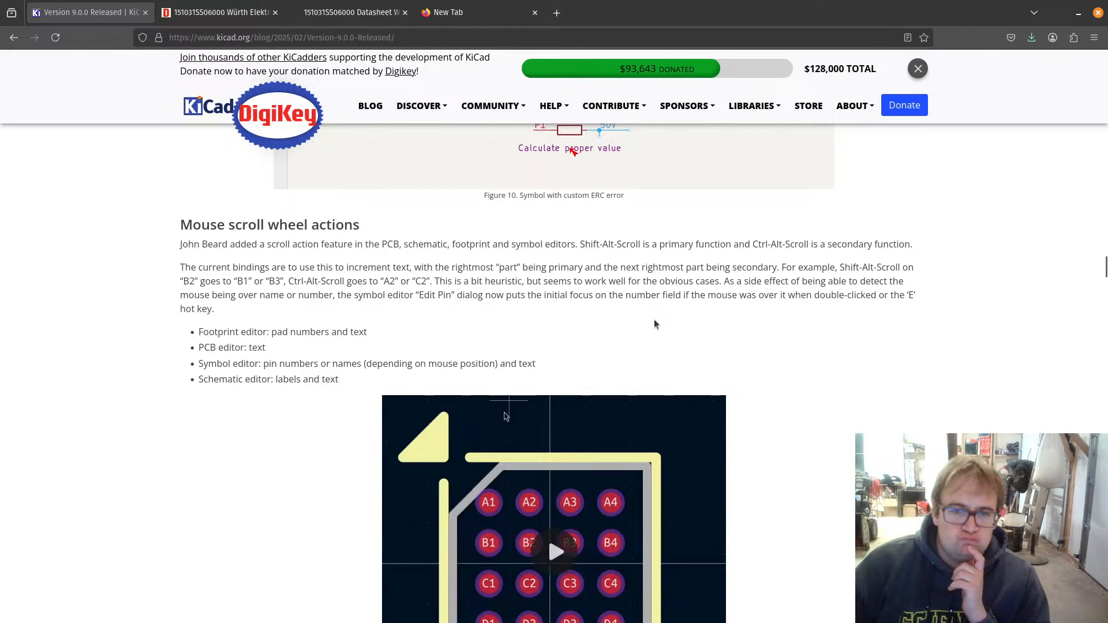
pyautogui.scroll(-7, 654, 323)
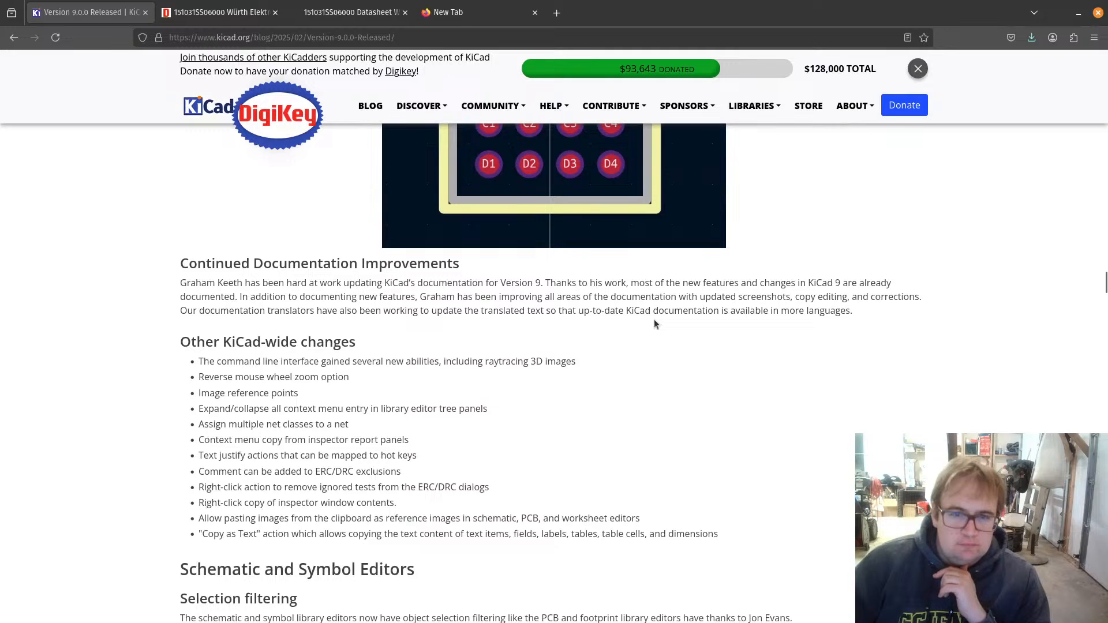
pyautogui.scroll(-3, 655, 323)
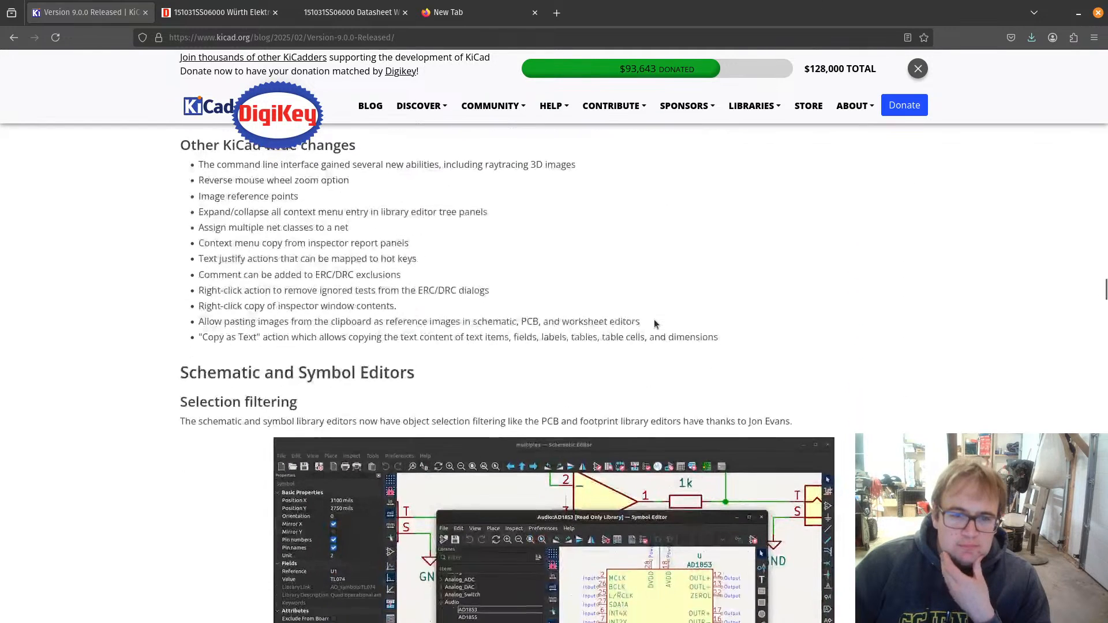
pyautogui.scroll(-5, 655, 322)
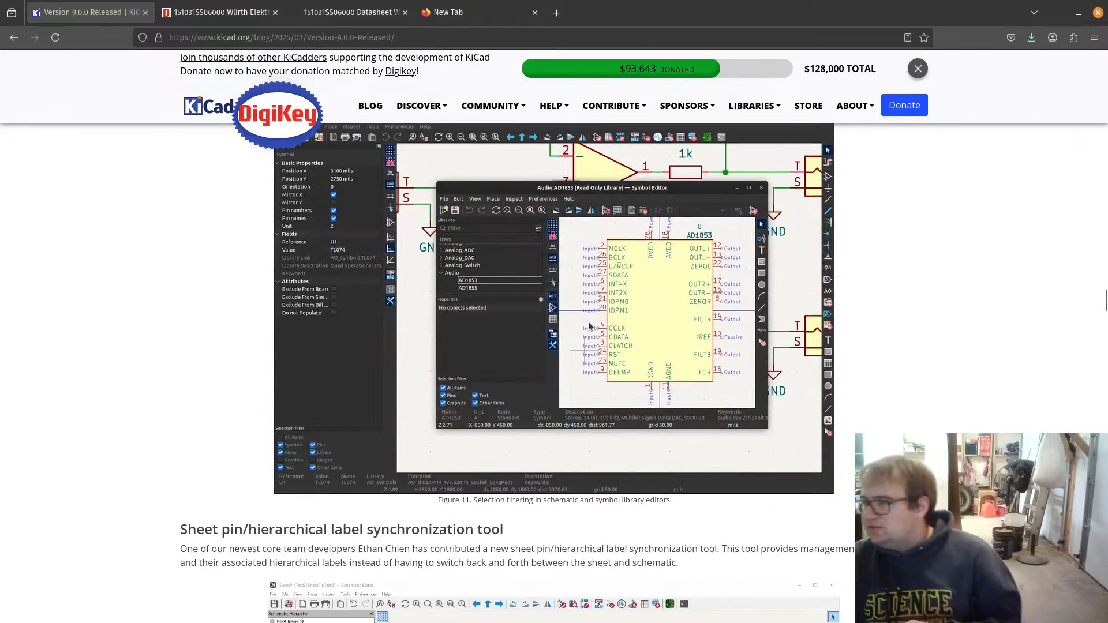
# Step: Return to the article's multi-channel design support section and watch its demo video
pyautogui.scroll(15, 567, 342)
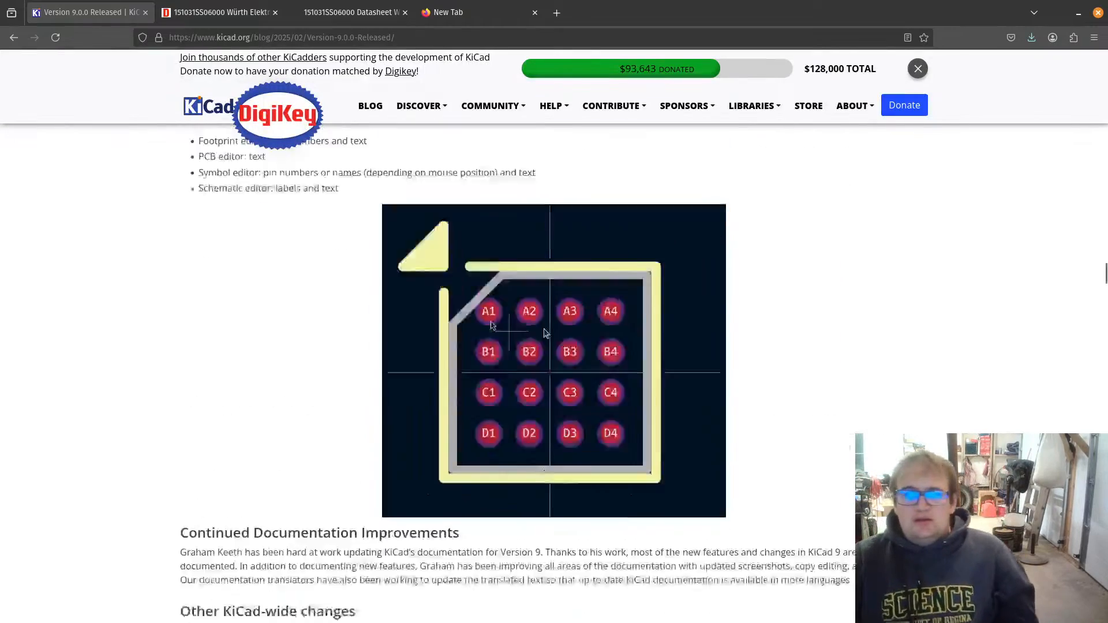
pyautogui.scroll(15, 566, 245)
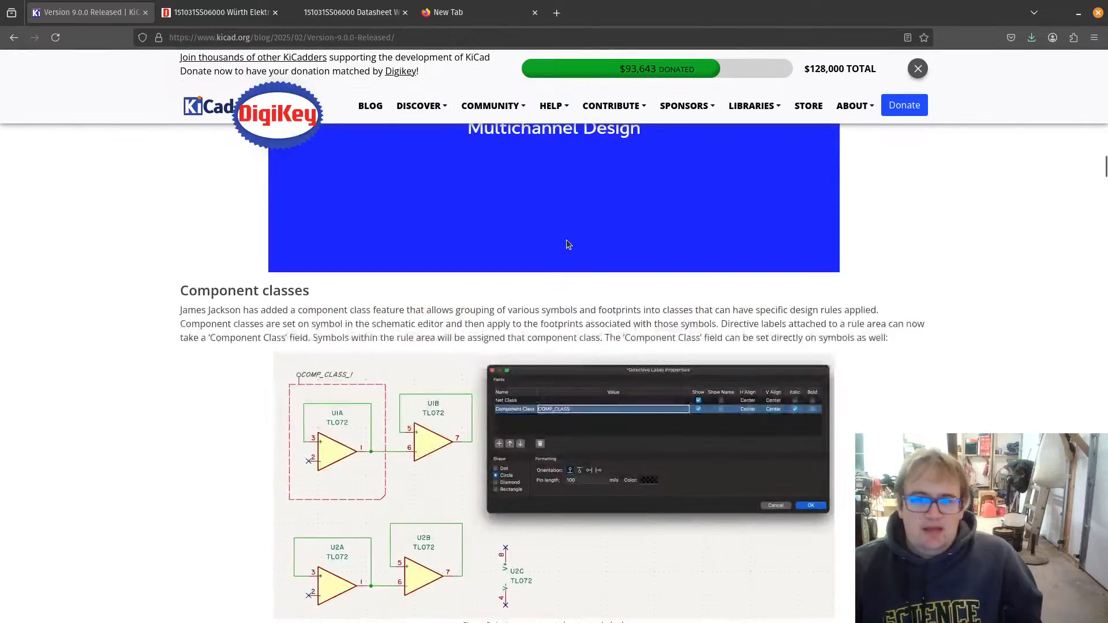
pyautogui.scroll(15, 566, 243)
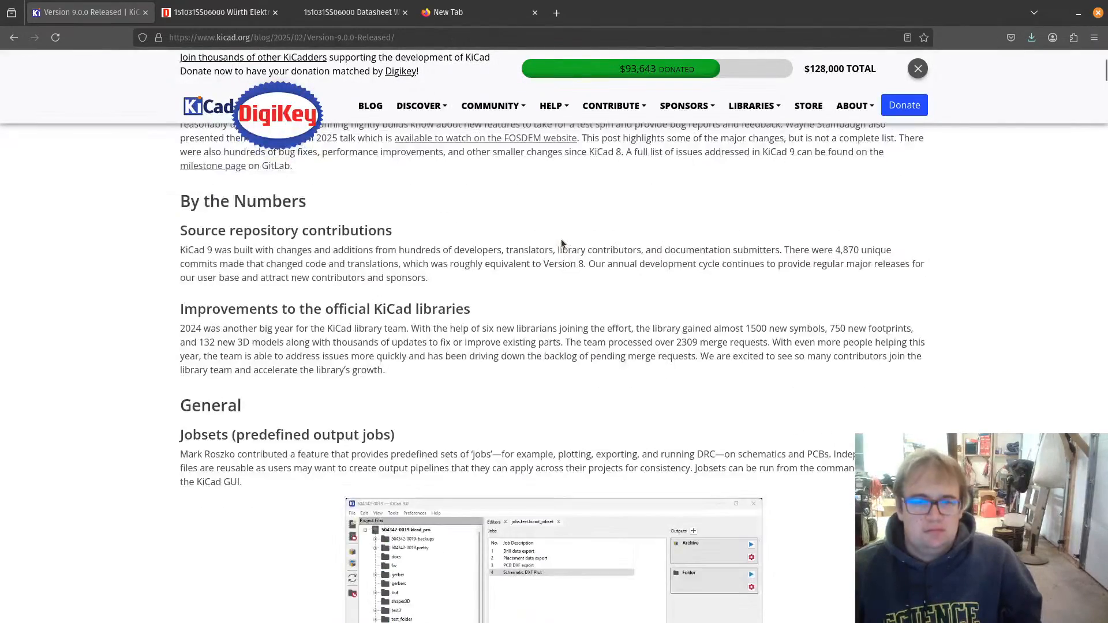
pyautogui.scroll(-10, 561, 239)
pyautogui.scroll(-10, 556, 271)
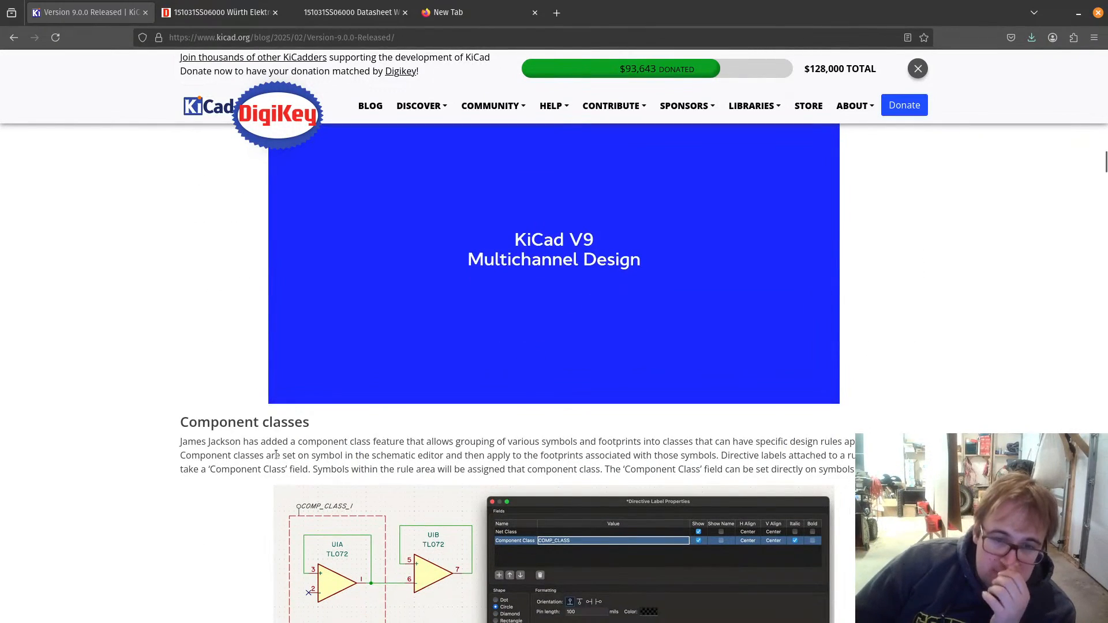
pyautogui.scroll(2, 254, 464)
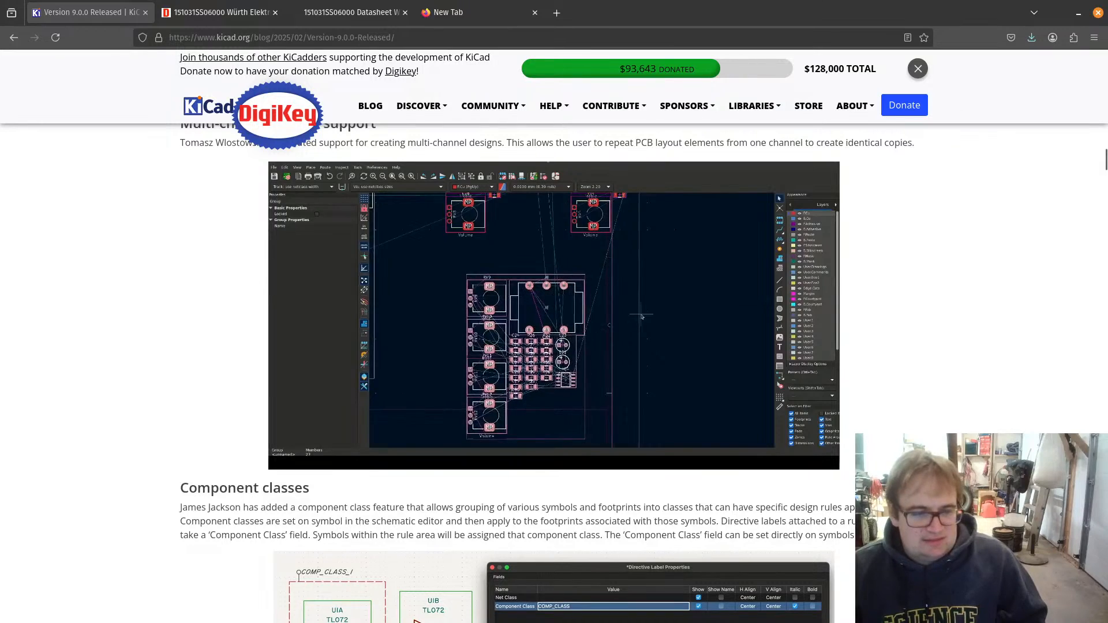
# Step: Switch to the Schematic Editor and place a copy of the whole LED circuit, including its power flags, to the right of the original
pyautogui.hotkey('alt', 'Tab')
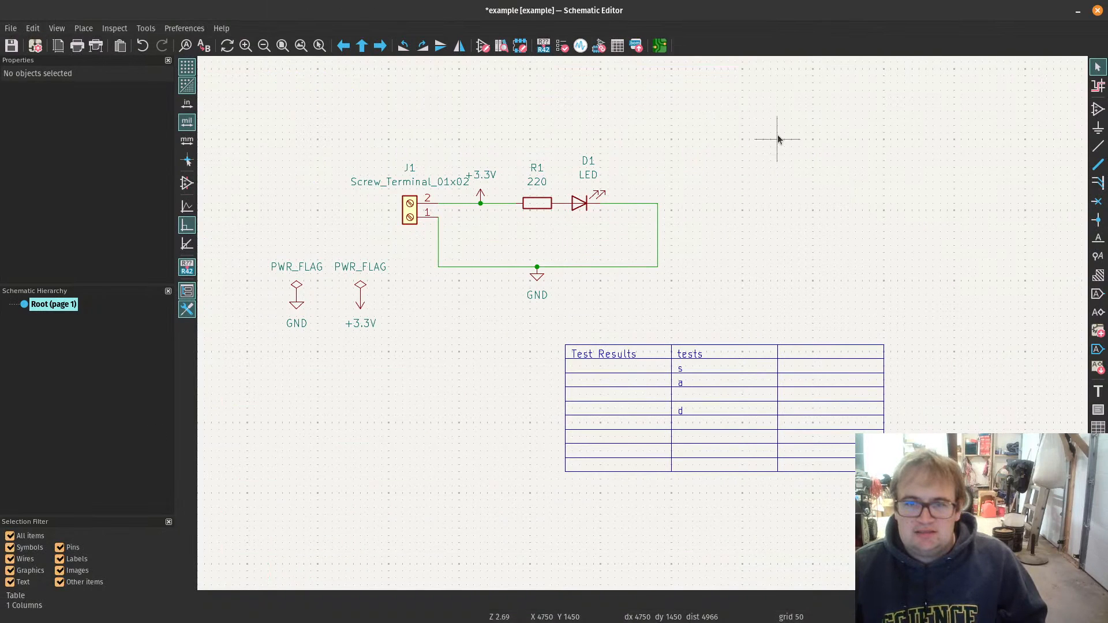
pyautogui.moveTo(778, 139); pyautogui.dragTo(241, 341)
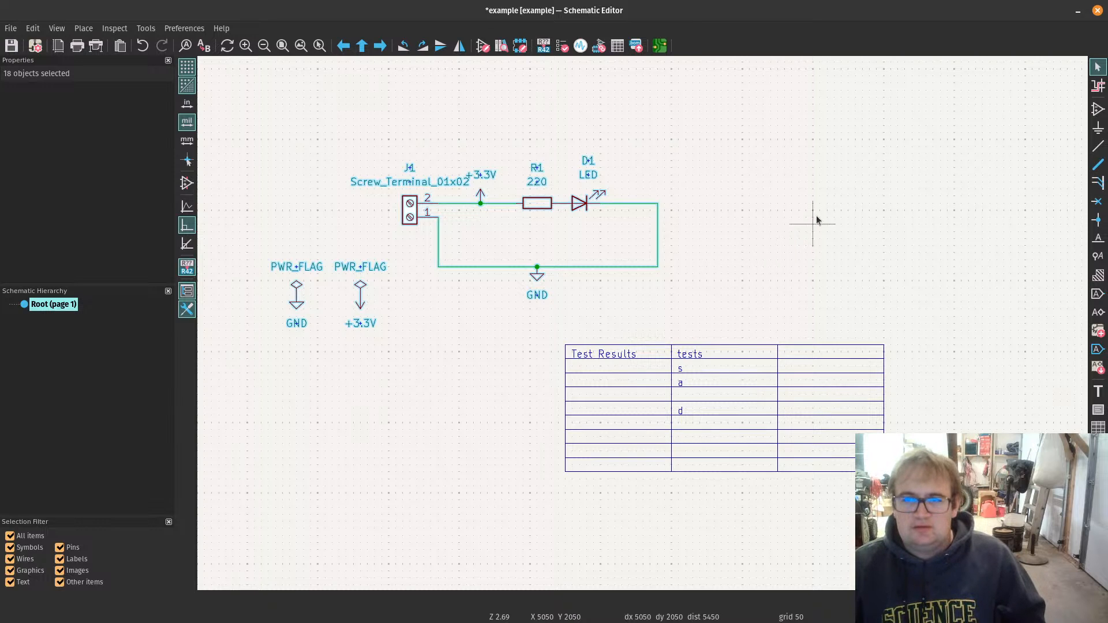
pyautogui.hotkey('ctrl', 'v')
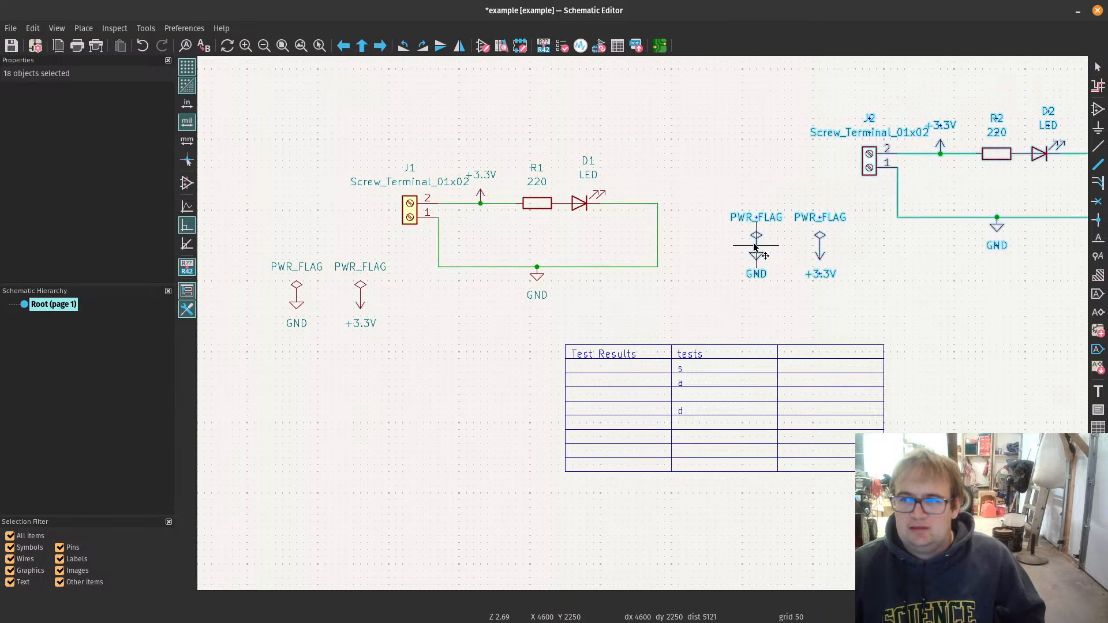
pyautogui.click(756, 247)
pyautogui.scroll(-3, 756, 247)
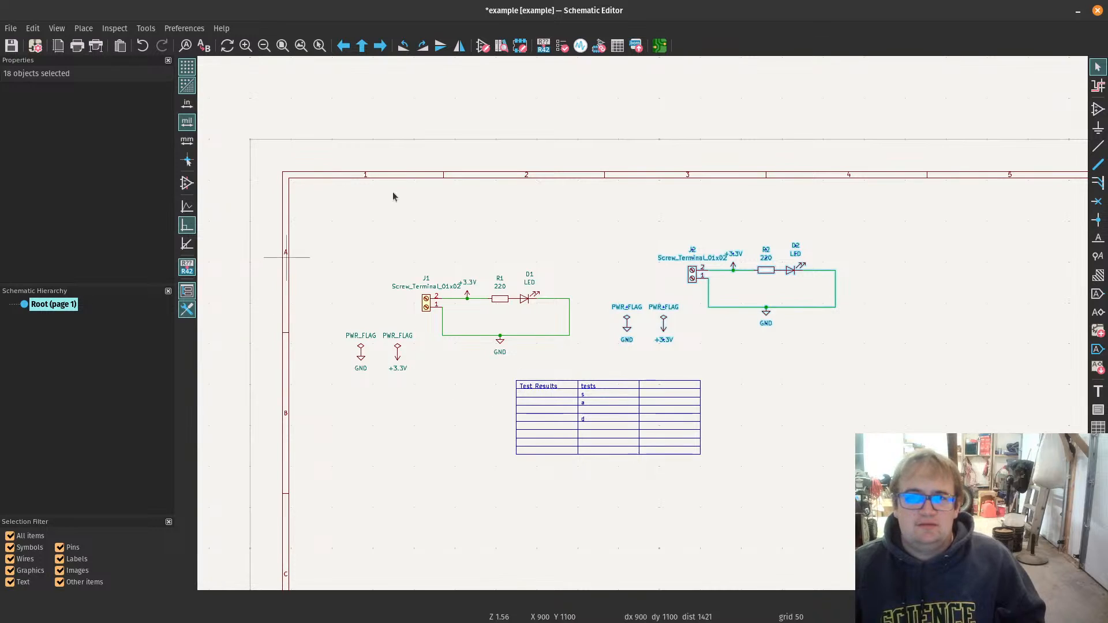
pyautogui.click(910, 347)
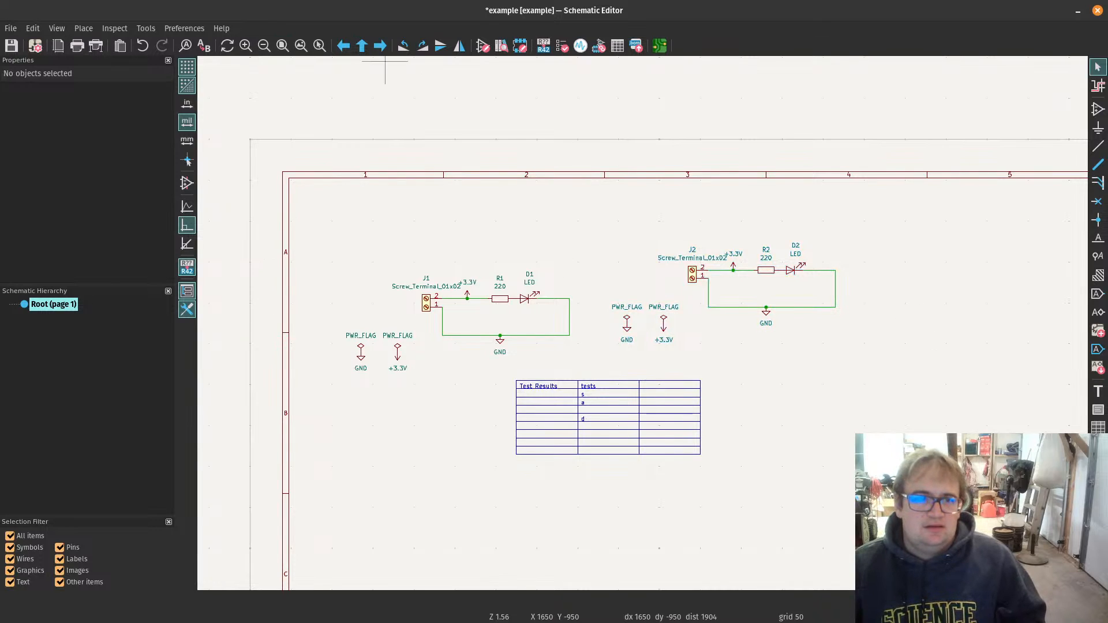
# Step: Save the schematic and switch to the board in the PCB Editor
pyautogui.click(12, 46)
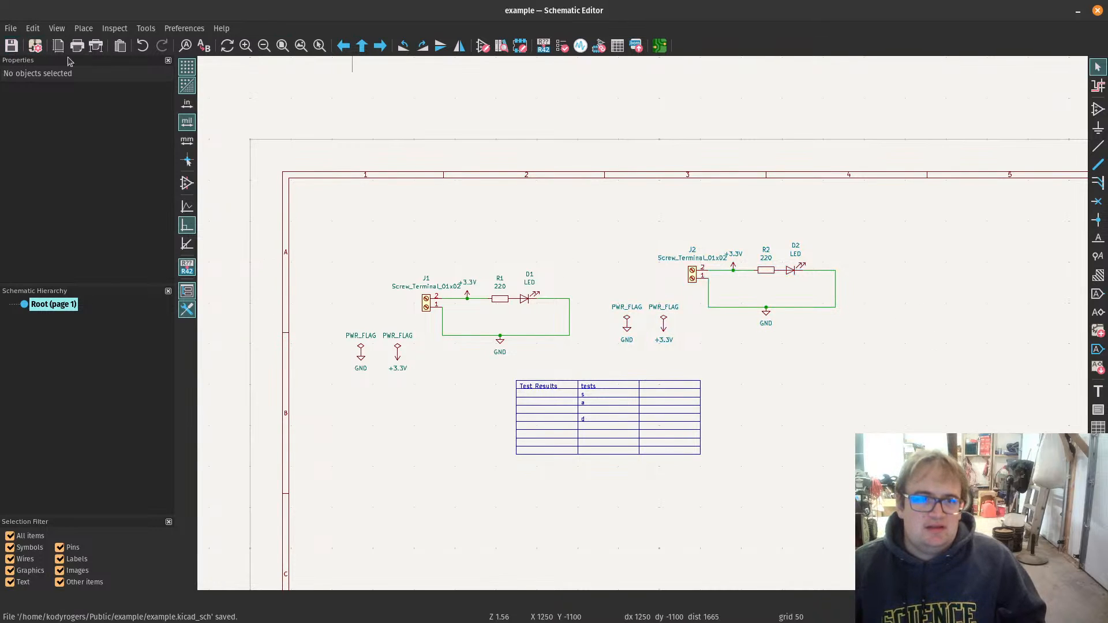
pyautogui.click(660, 46)
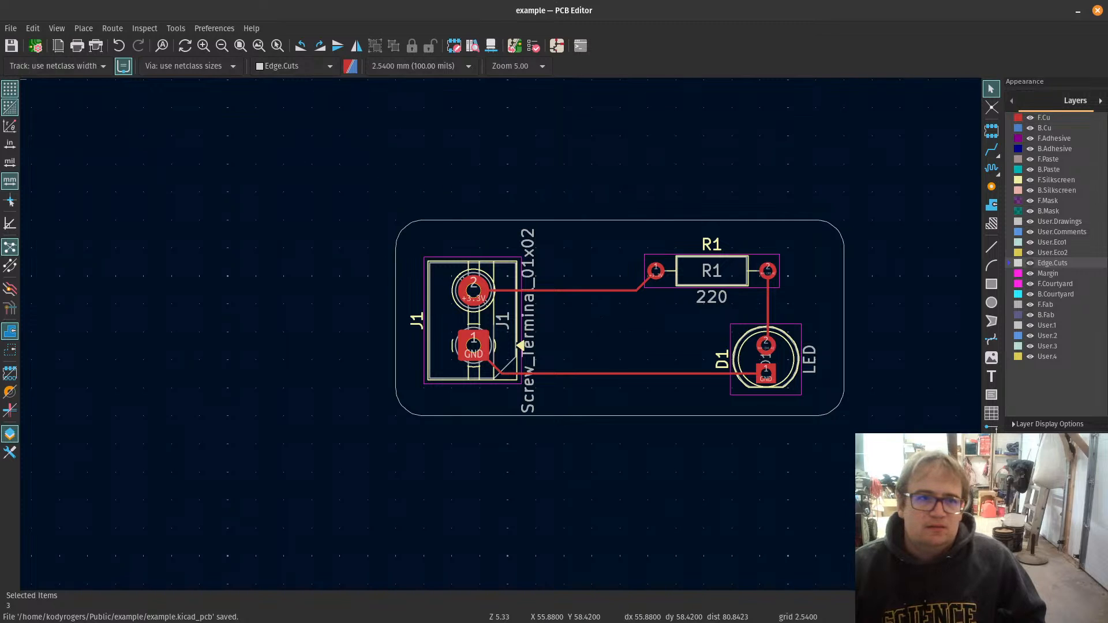
# Step: Try updating the PCB from the schematic and placing the R2, J2 and D2 footprints below the board outline, and undo it
pyautogui.click(524, 54)
pyautogui.click(727, 470)
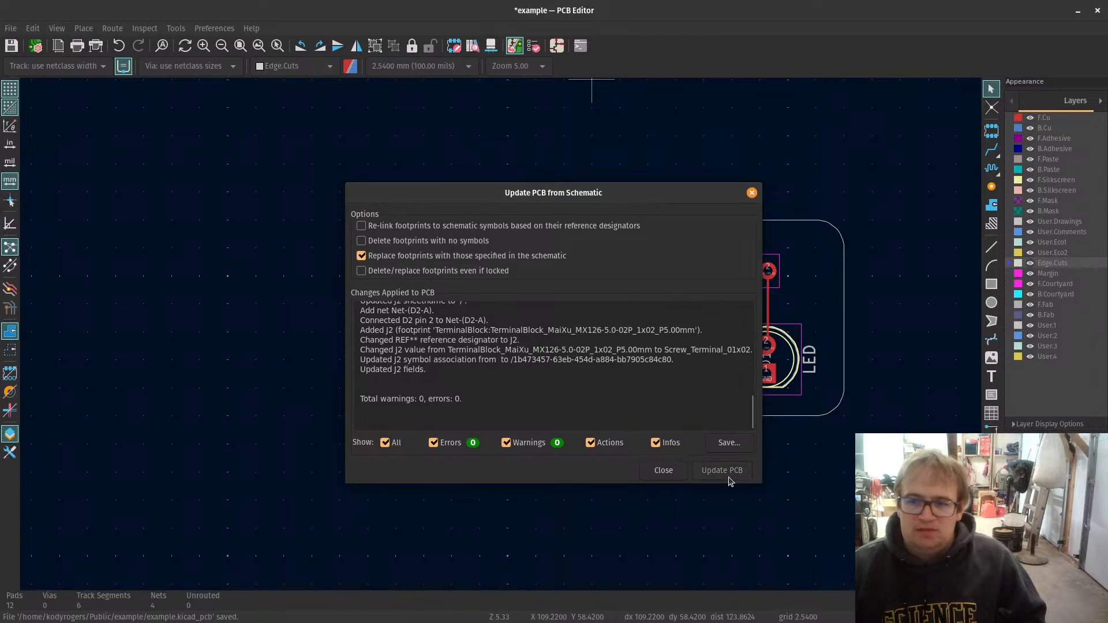
pyautogui.click(679, 474)
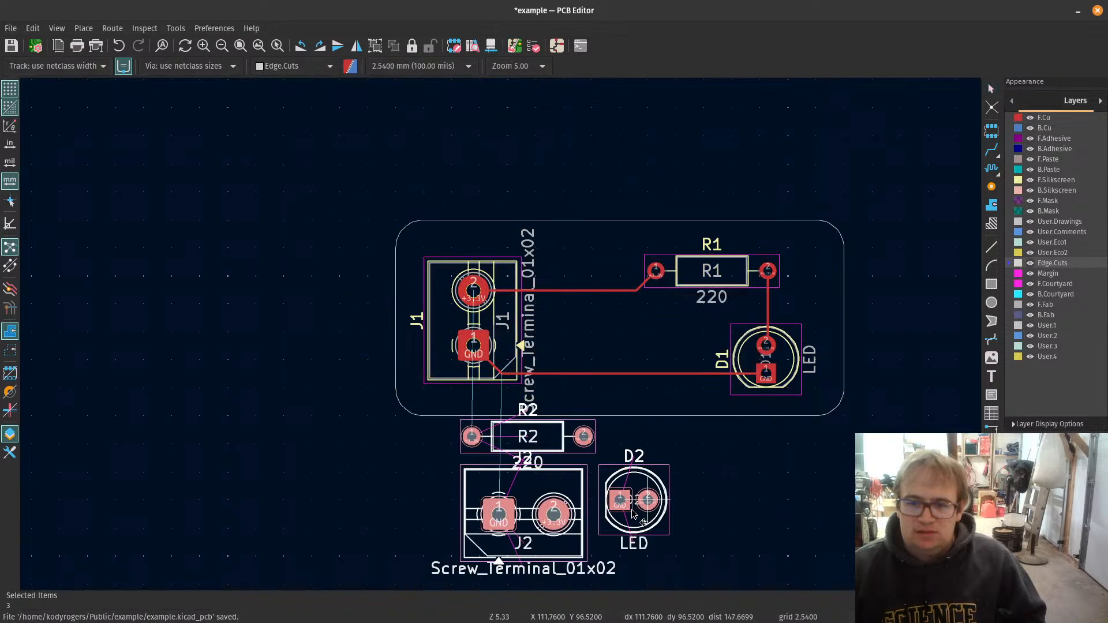
pyautogui.click(633, 513)
pyautogui.click(666, 508)
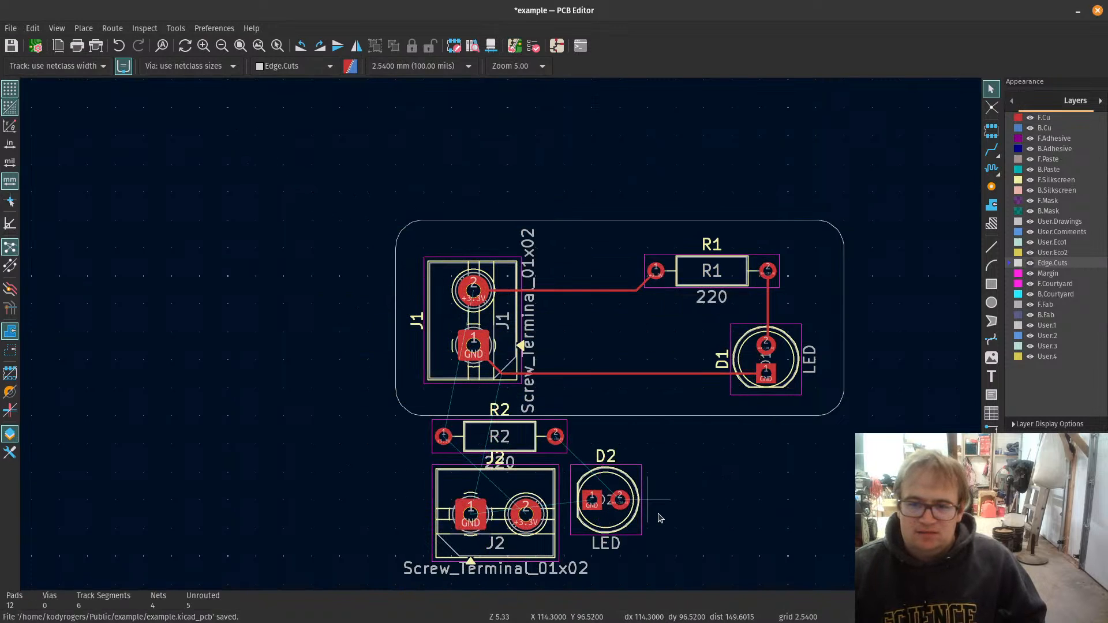
pyautogui.hotkey('ctrl', 'z')
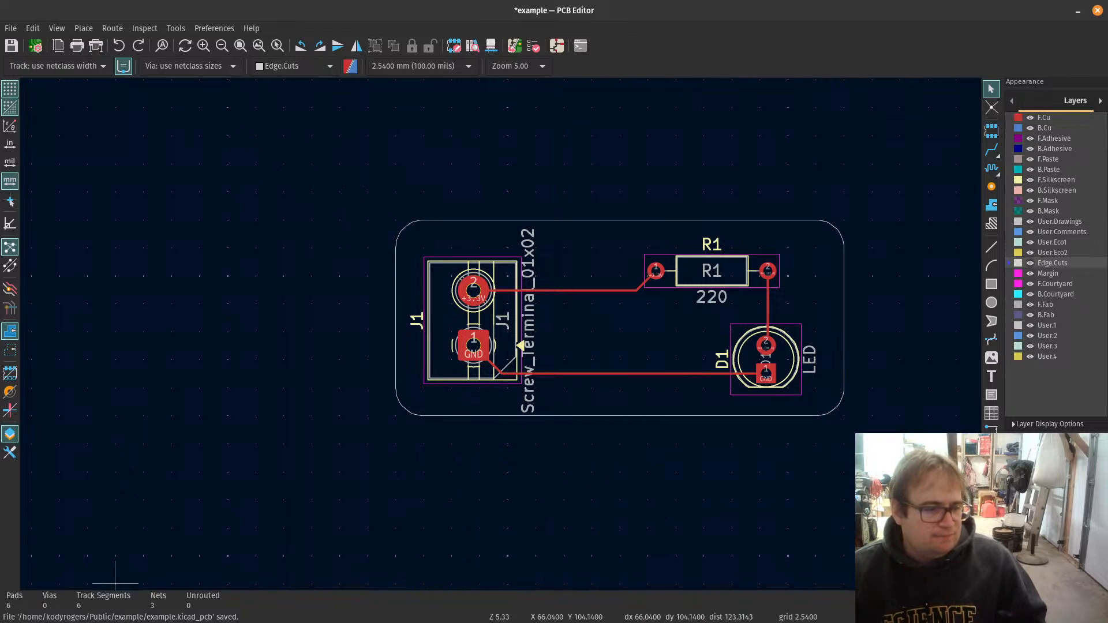
# Step: Switch to the Schematic Editor and delete the duplicated LED circuit together with its power flags
pyautogui.hotkey('alt', 'Tab')
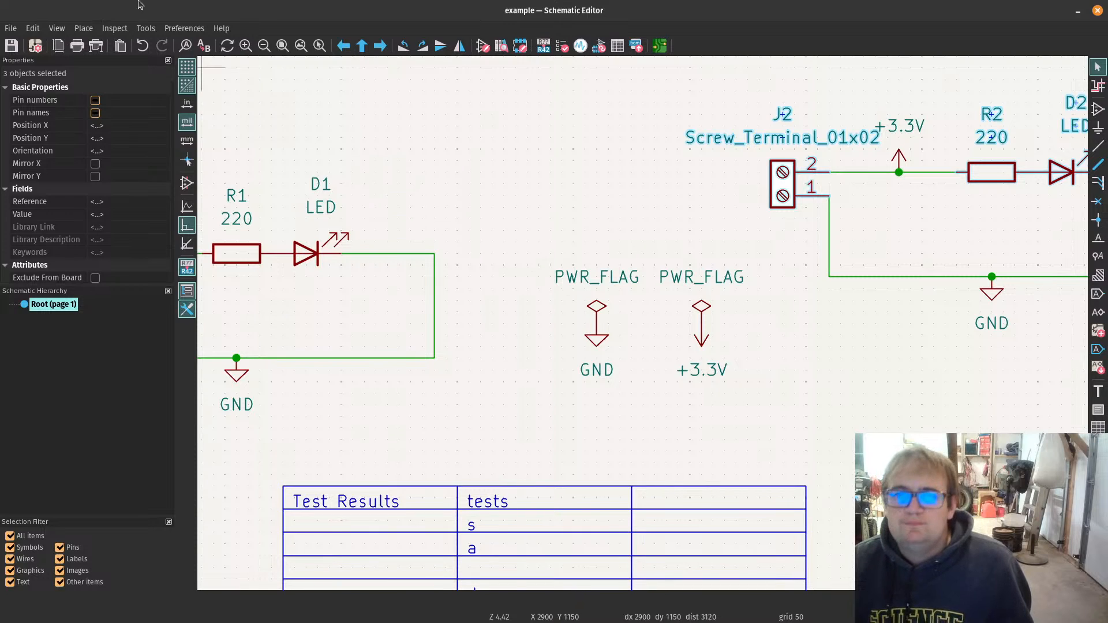
pyautogui.scroll(-5, 642, 323)
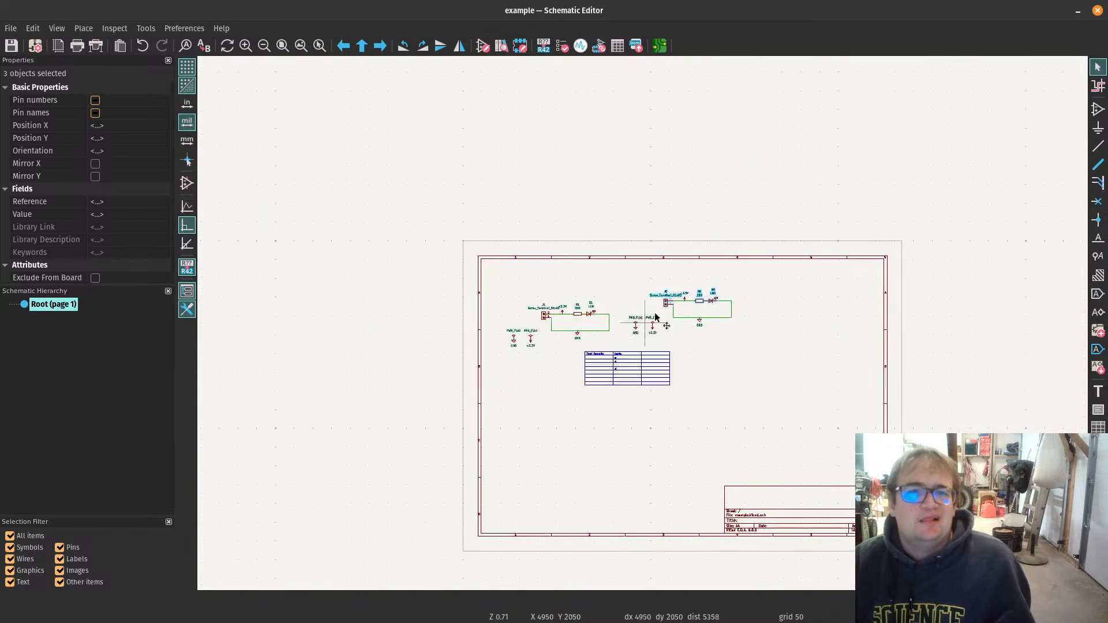
pyautogui.scroll(2, 604, 374)
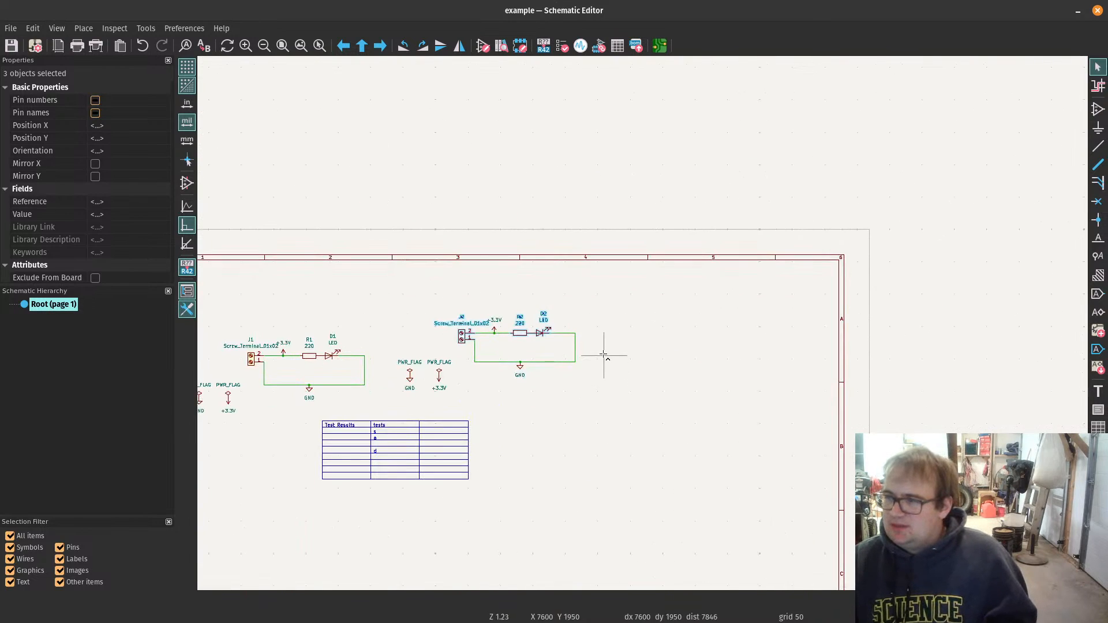
pyautogui.press('Delete')
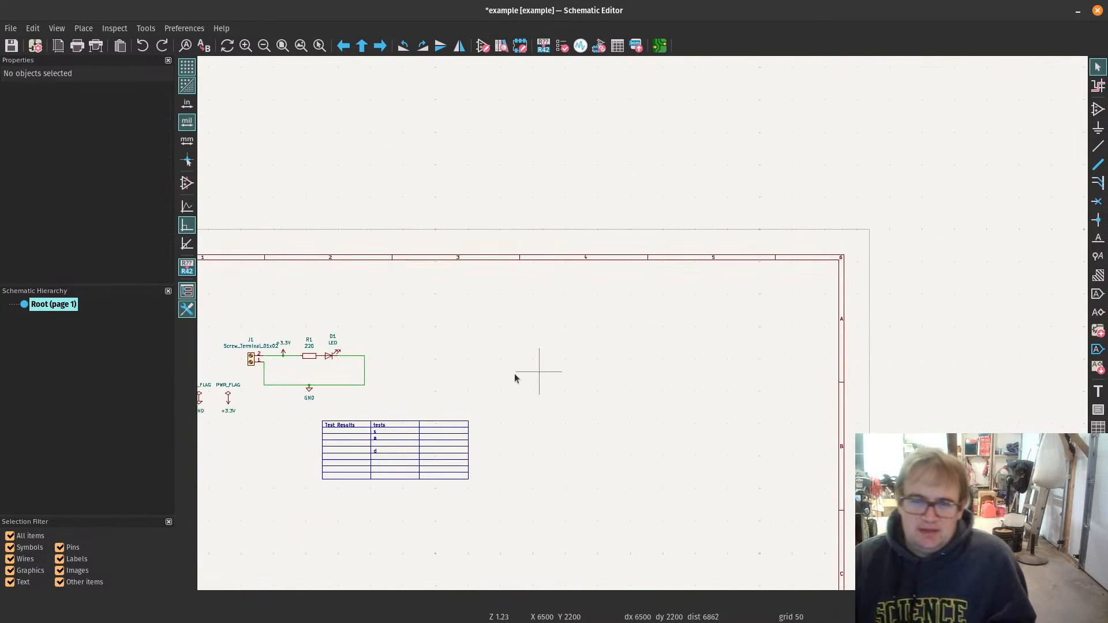
pyautogui.scroll(3, 643, 301)
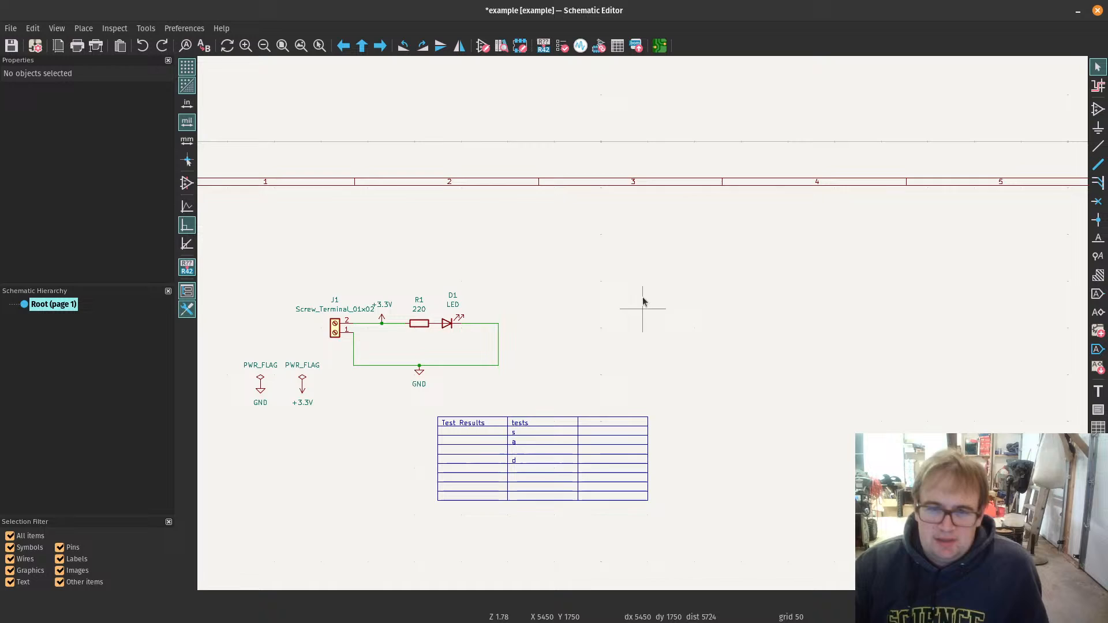
pyautogui.click(222, 29)
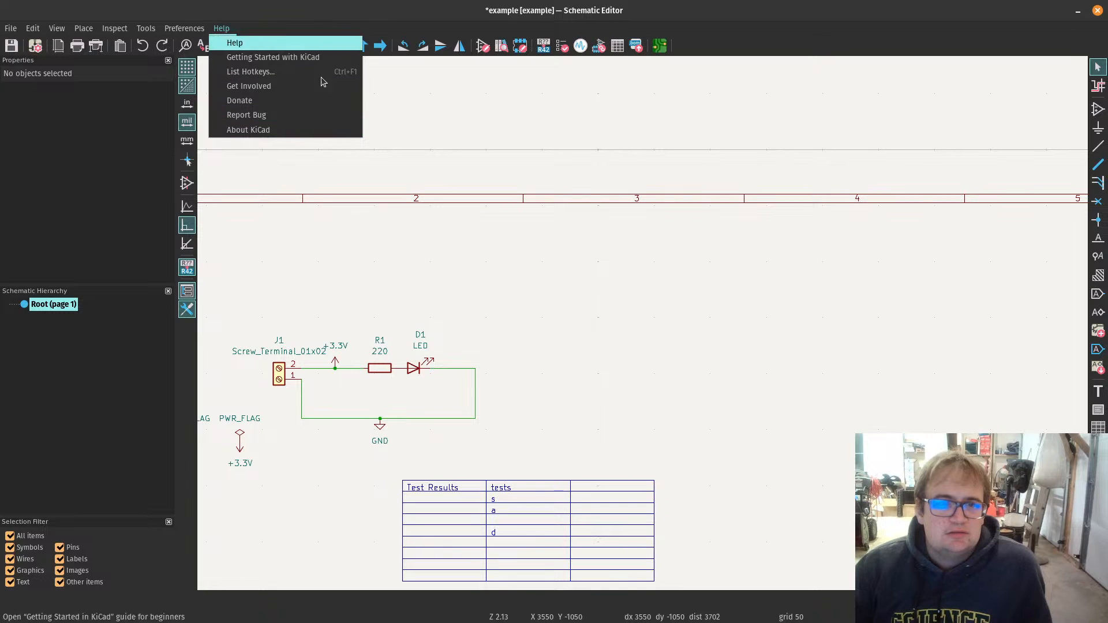
pyautogui.press('Escape')
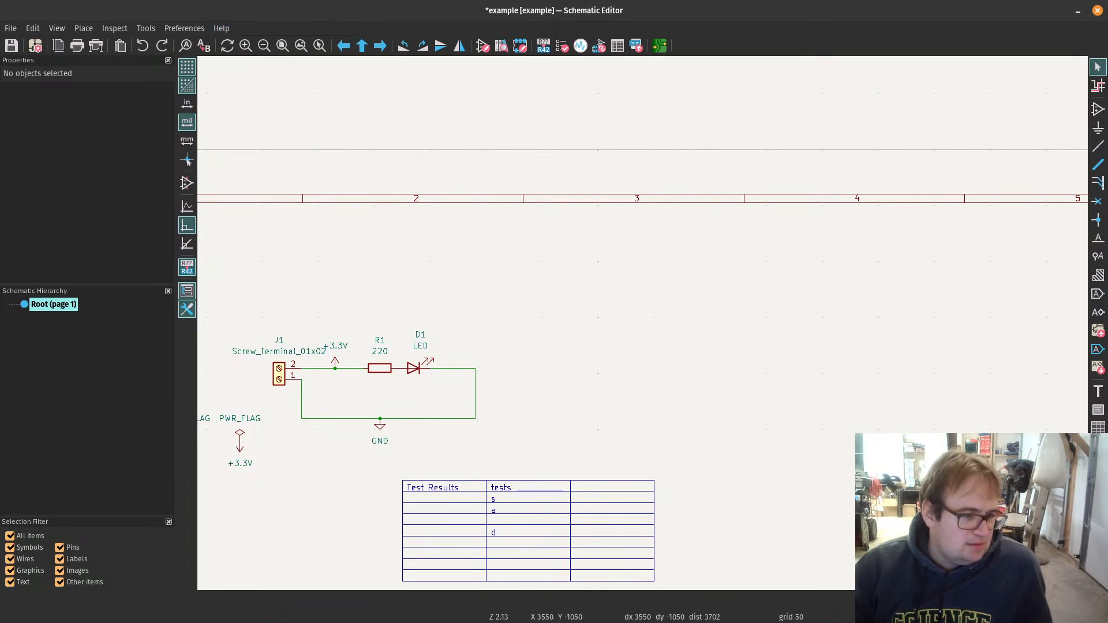
# Step: Switch to the browser and rewatch the start of the article's multi-channel design support demo video
pyautogui.hotkey('alt', 'Tab')
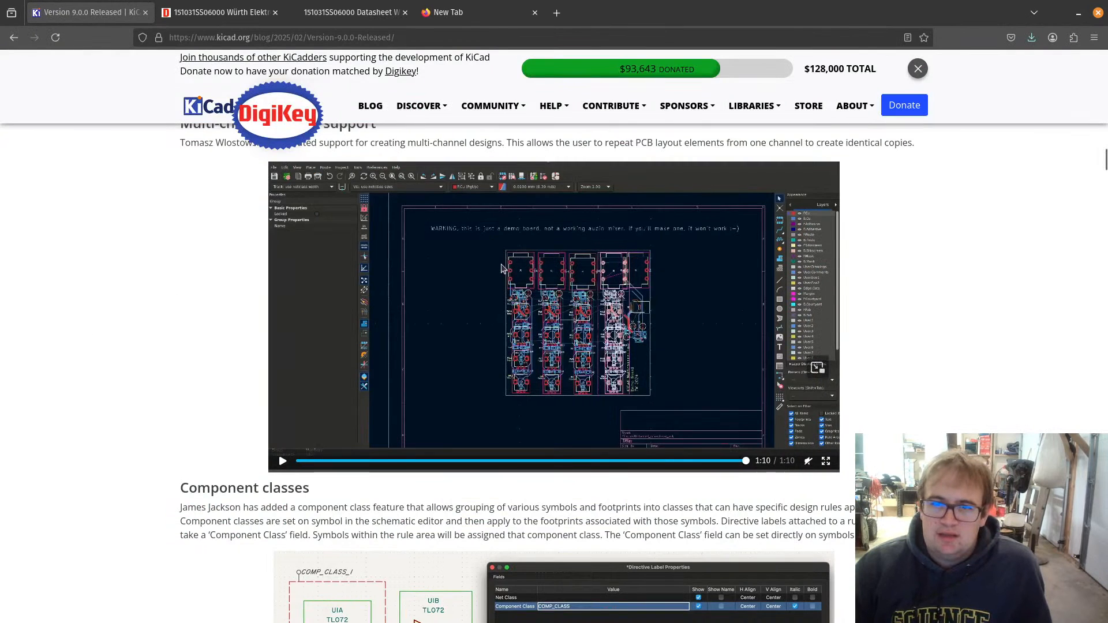
pyautogui.scroll(3, 450, 279)
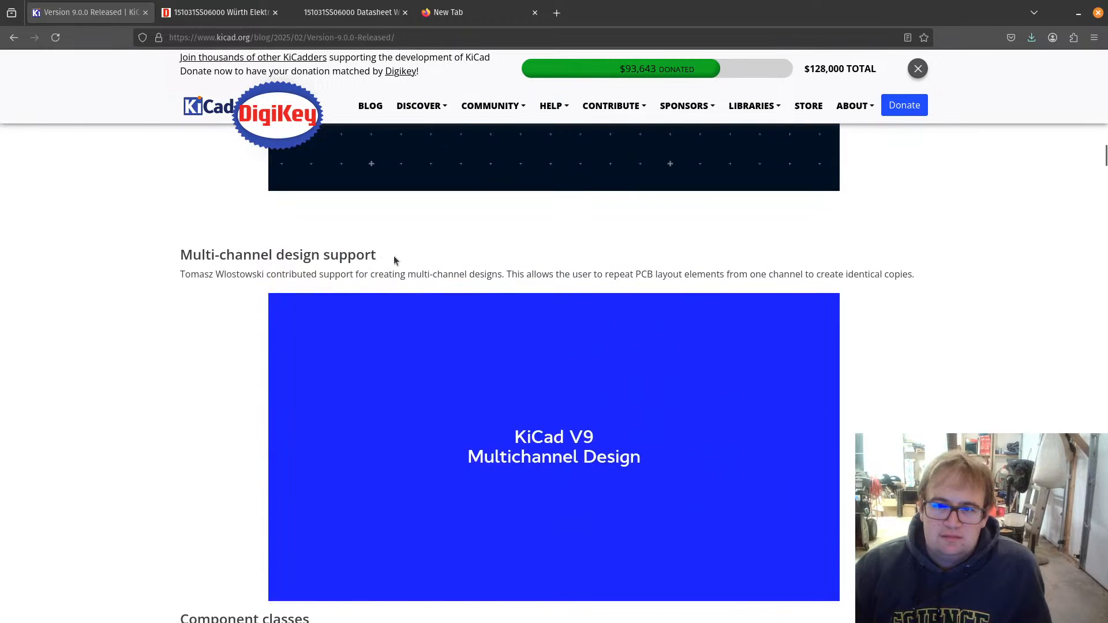
pyautogui.moveTo(599, 442)
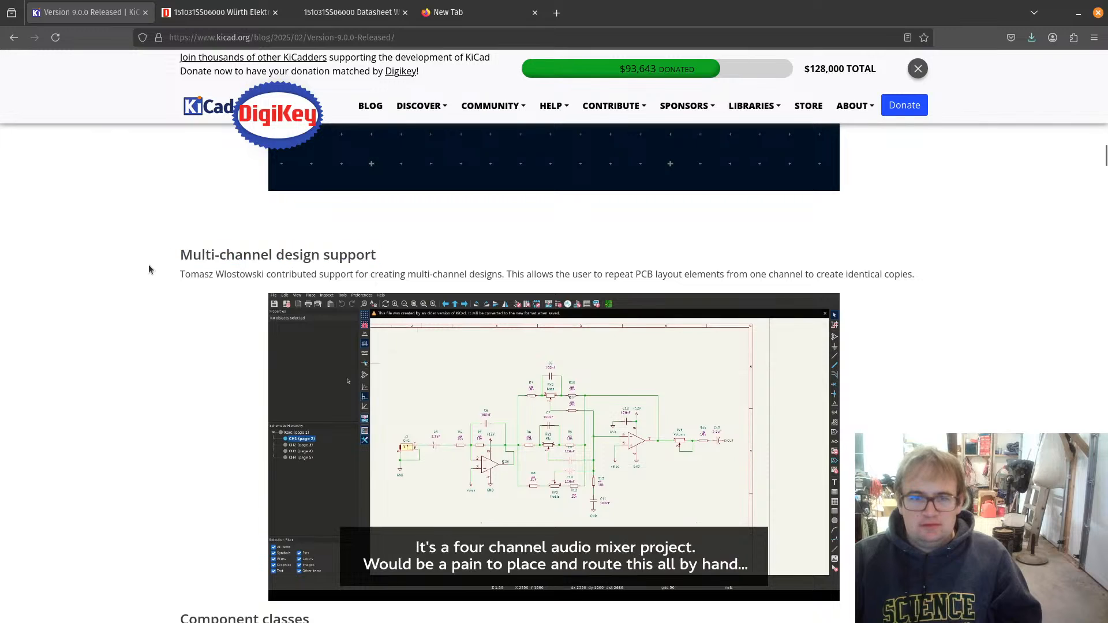
# Step: Copy the section heading "Multi-channel design support" and search the web for it in the empty browser tab
pyautogui.moveTo(148, 265); pyautogui.dragTo(153, 251)
pyautogui.hotkey('ctrl', 'c')
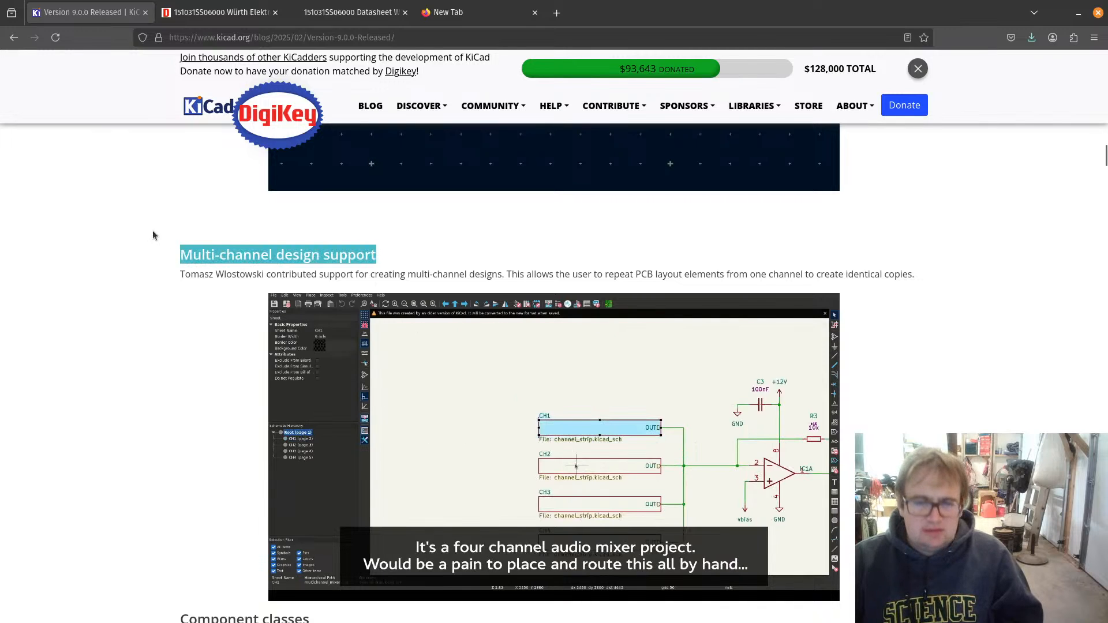
pyautogui.click(442, 38)
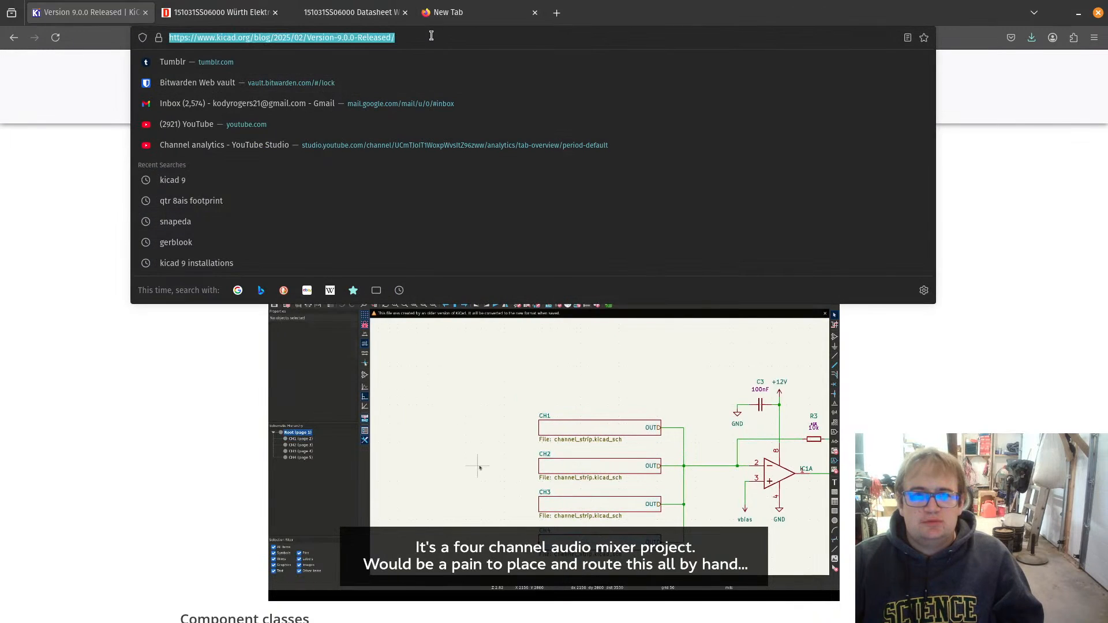
pyautogui.click(456, 12)
pyautogui.click(397, 38)
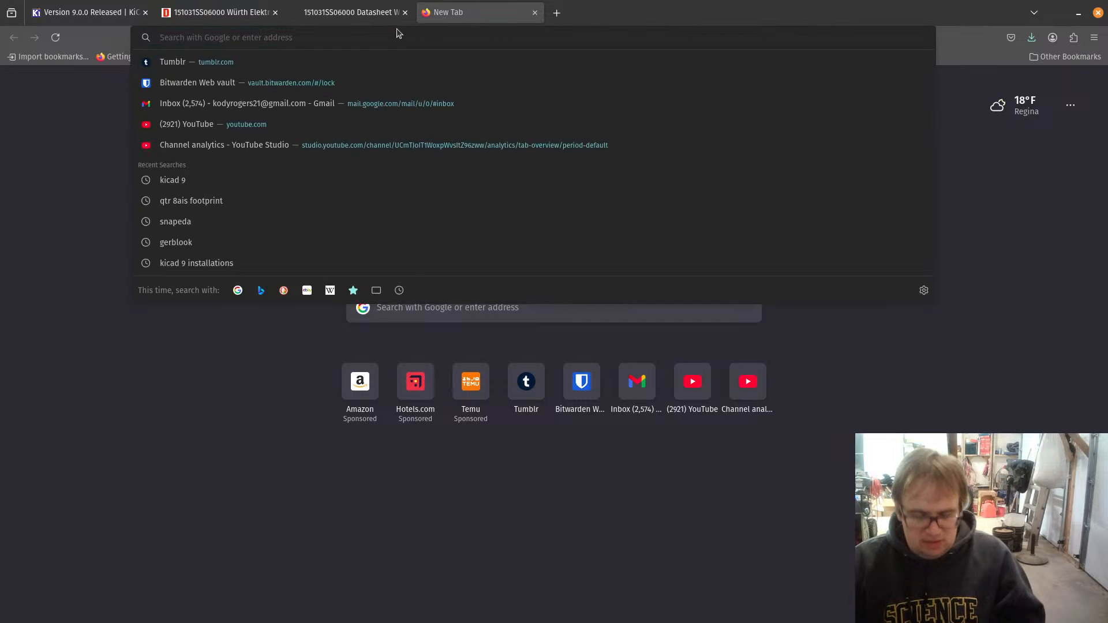
pyautogui.hotkey('ctrl', 'v')
pyautogui.press('Return')
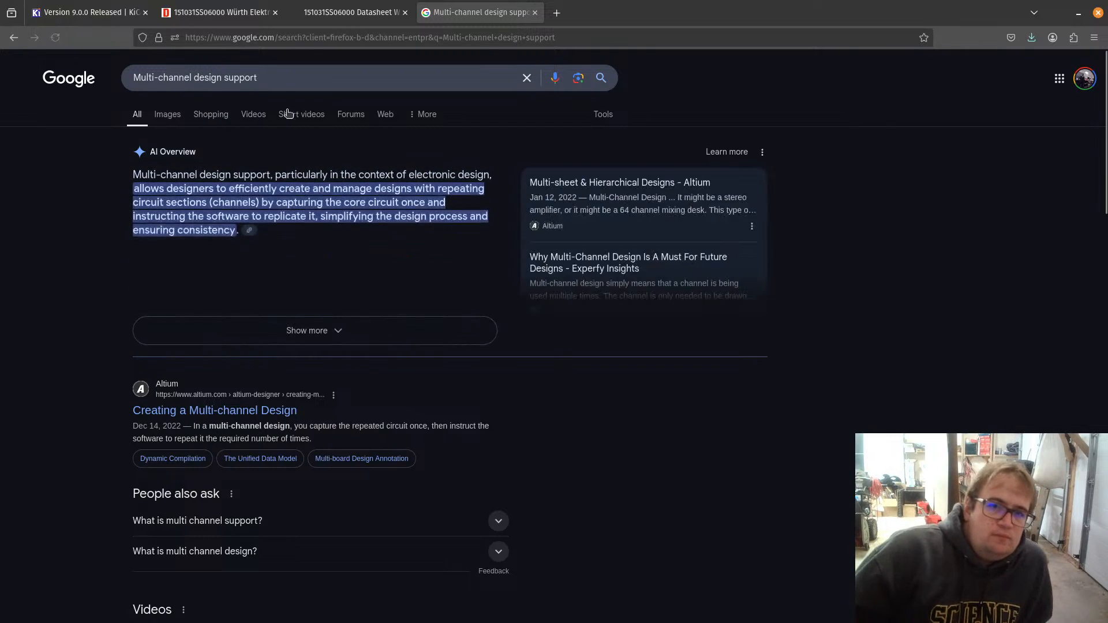
# Step: Refine the web search to "kicad multi channel design" and open the KiCad forum thread "Multichannel project"
pyautogui.moveTo(258, 78); pyautogui.dragTo(227, 76)
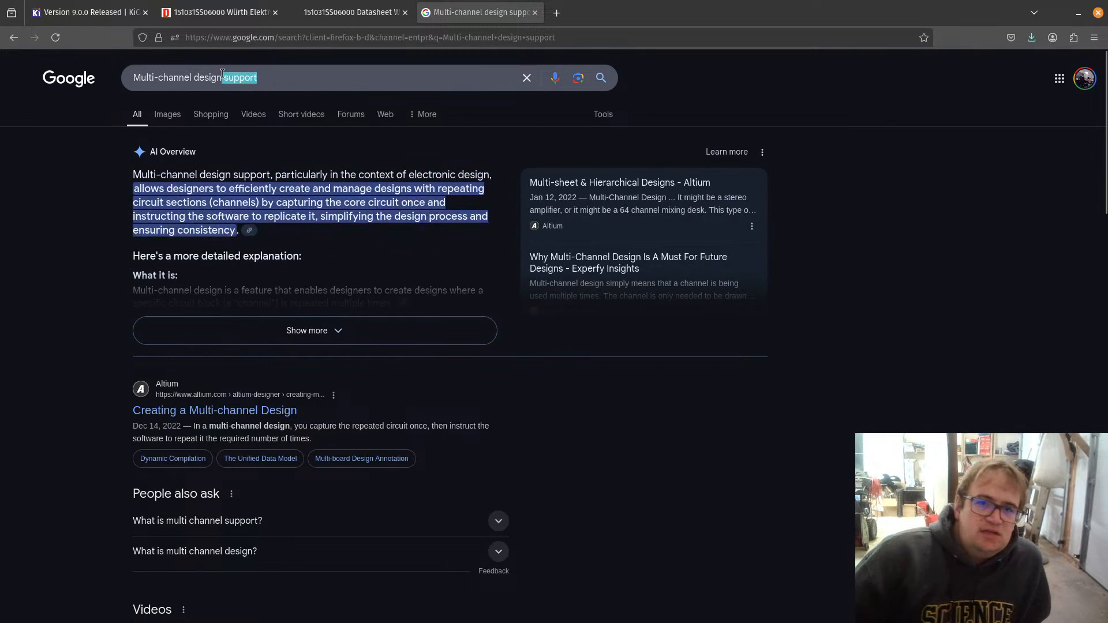
pyautogui.write('kicad')
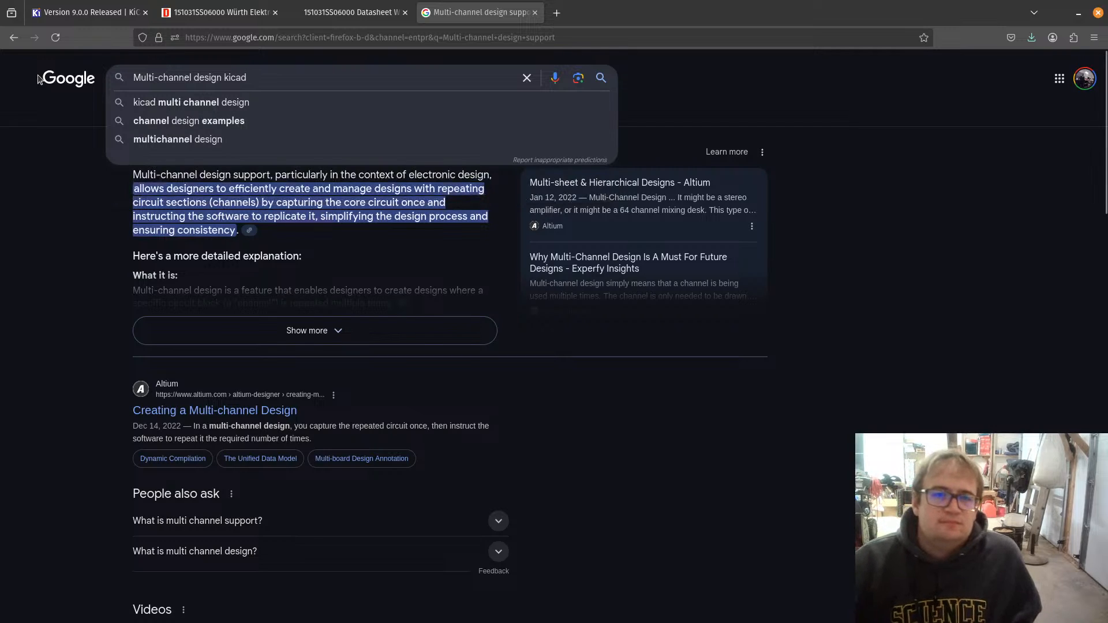
pyautogui.click(250, 102)
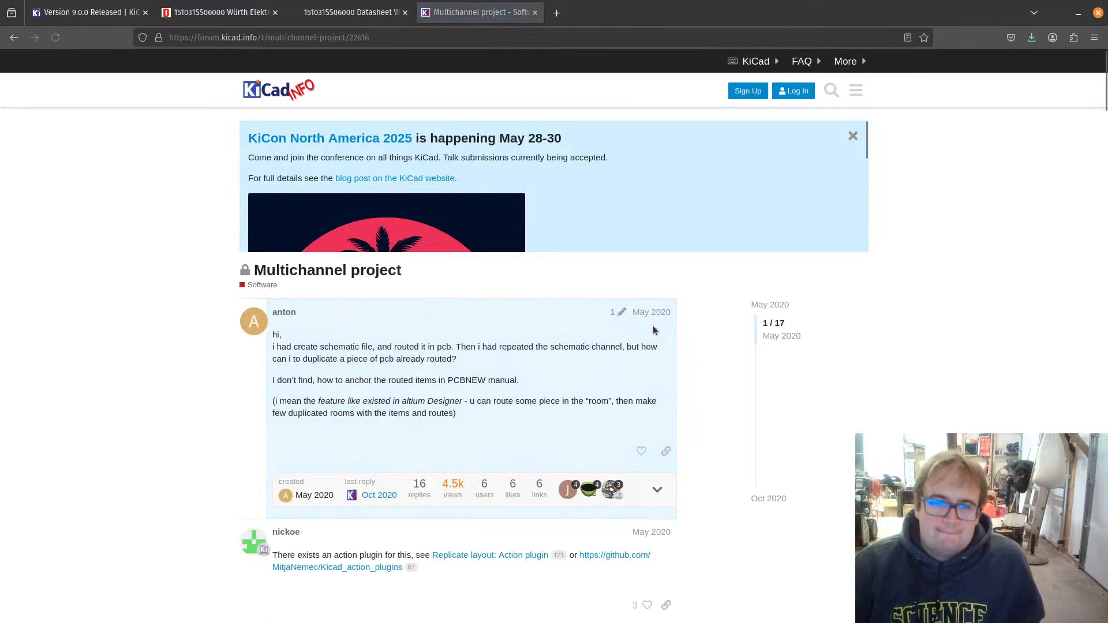
# Step: Read the thread's posts on duplicating an already routed PCB section and return to the search results
pyautogui.scroll(-2, 652, 325)
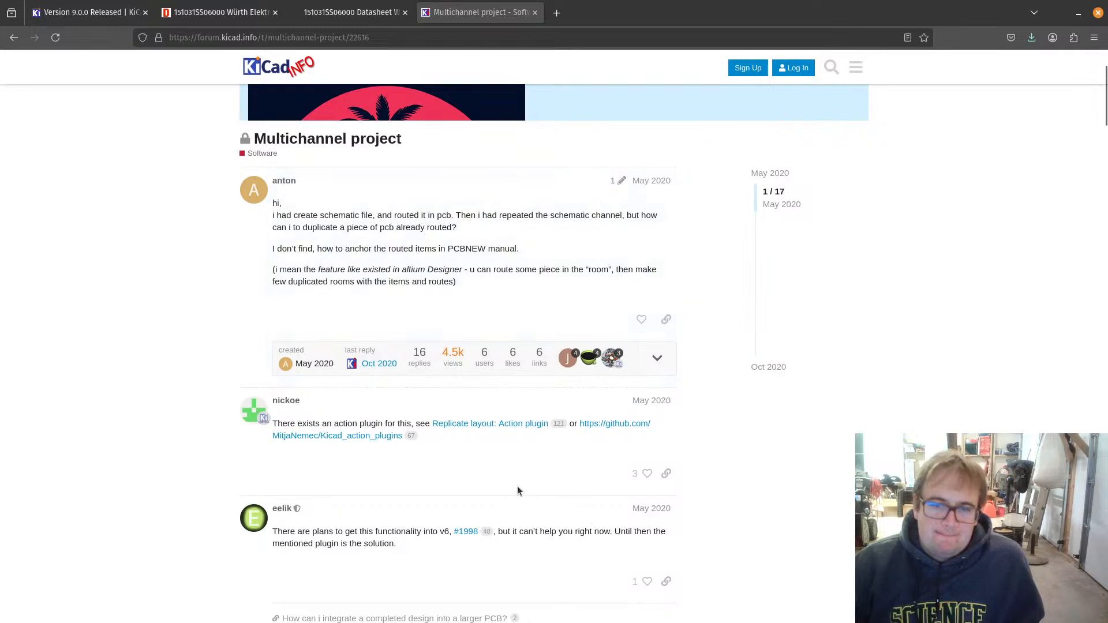
pyautogui.scroll(-5, 549, 472)
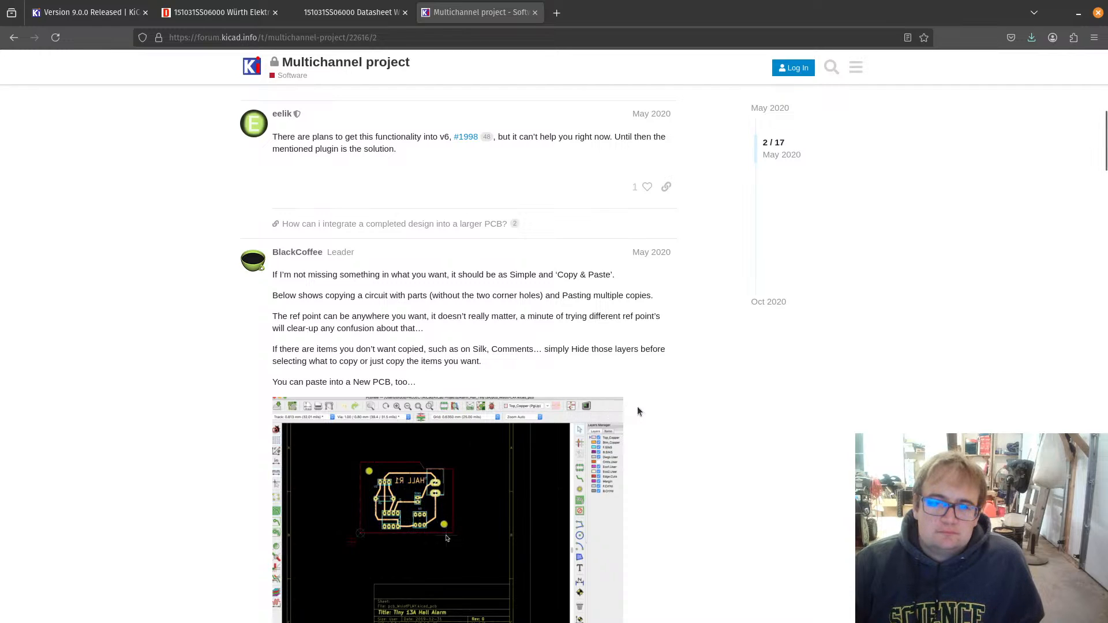
pyautogui.scroll(-8, 637, 408)
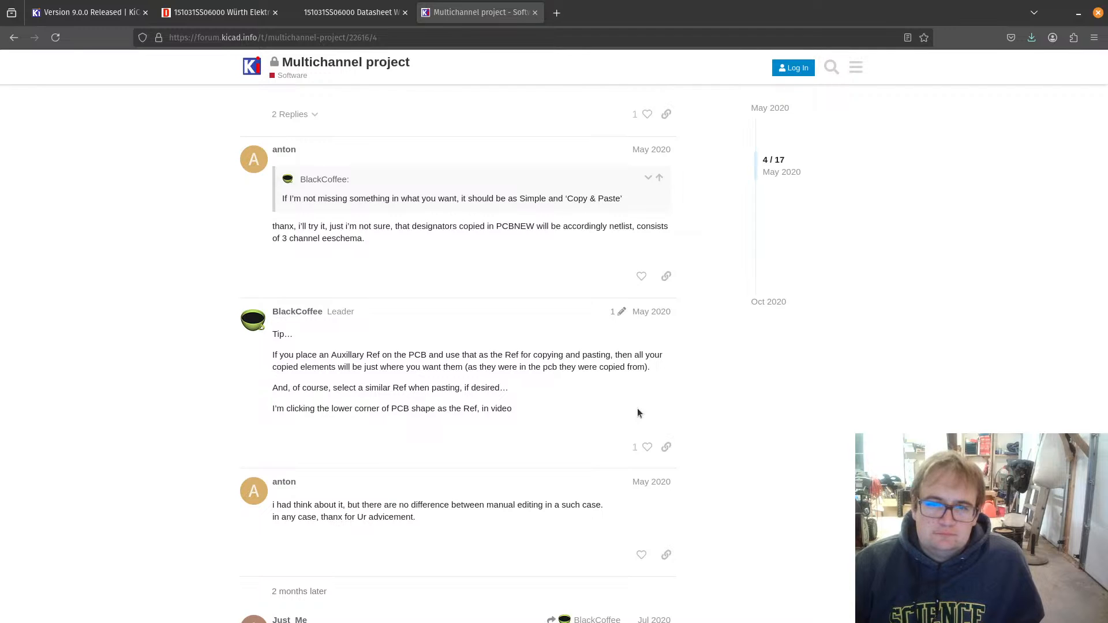
pyautogui.scroll(-6, 636, 408)
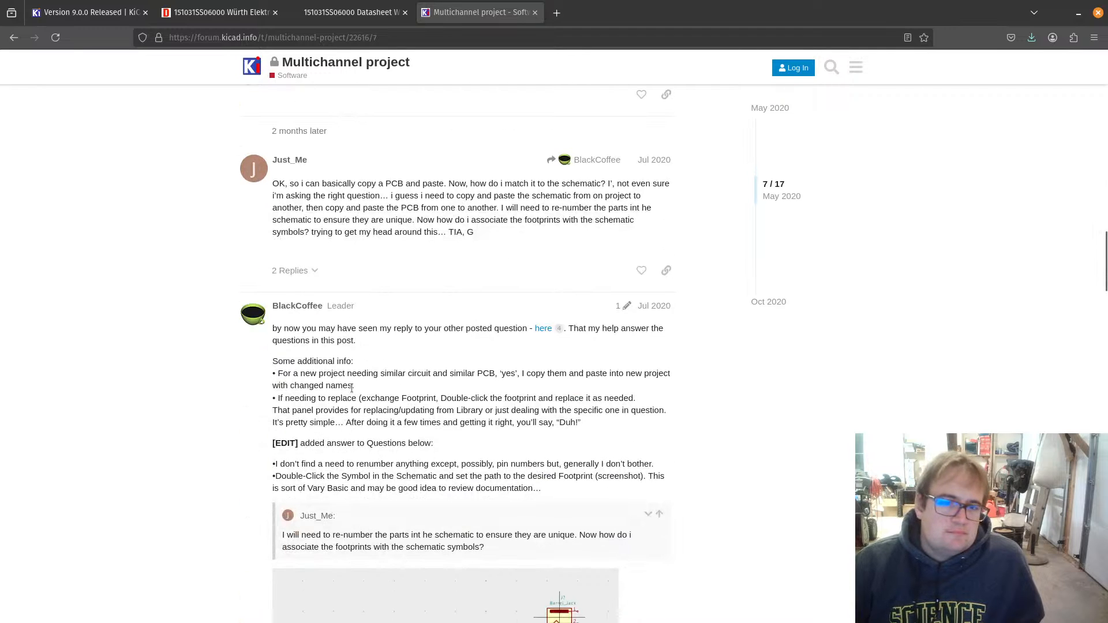
pyautogui.scroll(1, 351, 389)
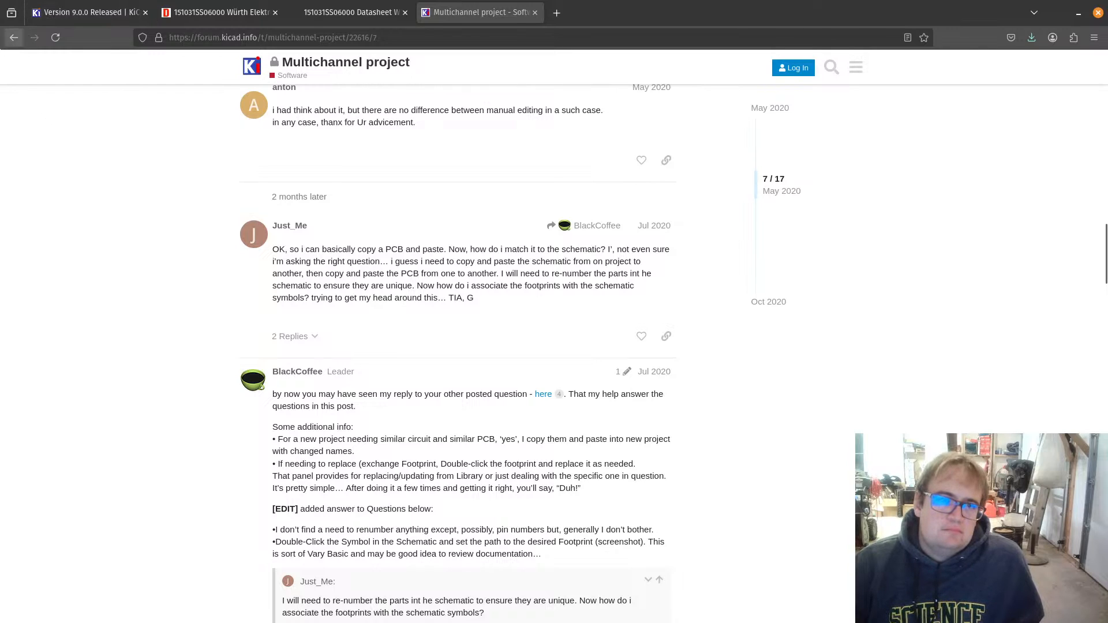
pyautogui.click(14, 37)
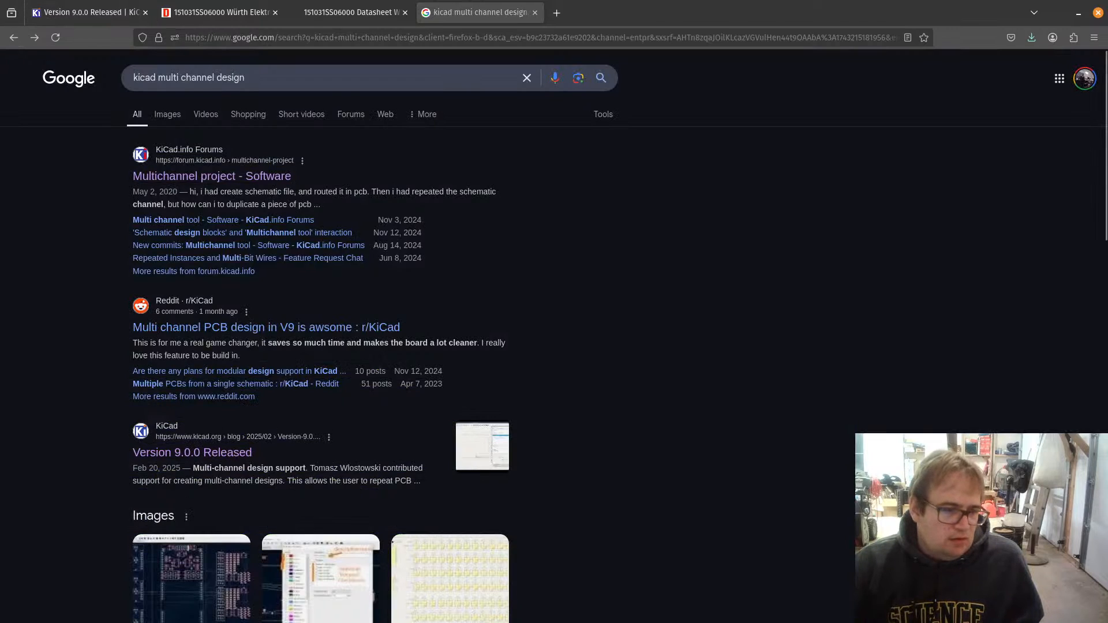
# Step: Switch to the PCB Editor and copy the circuit's footprints and tracks along with the enclosed board outline segments
pyautogui.hotkey('alt', 'Tab')
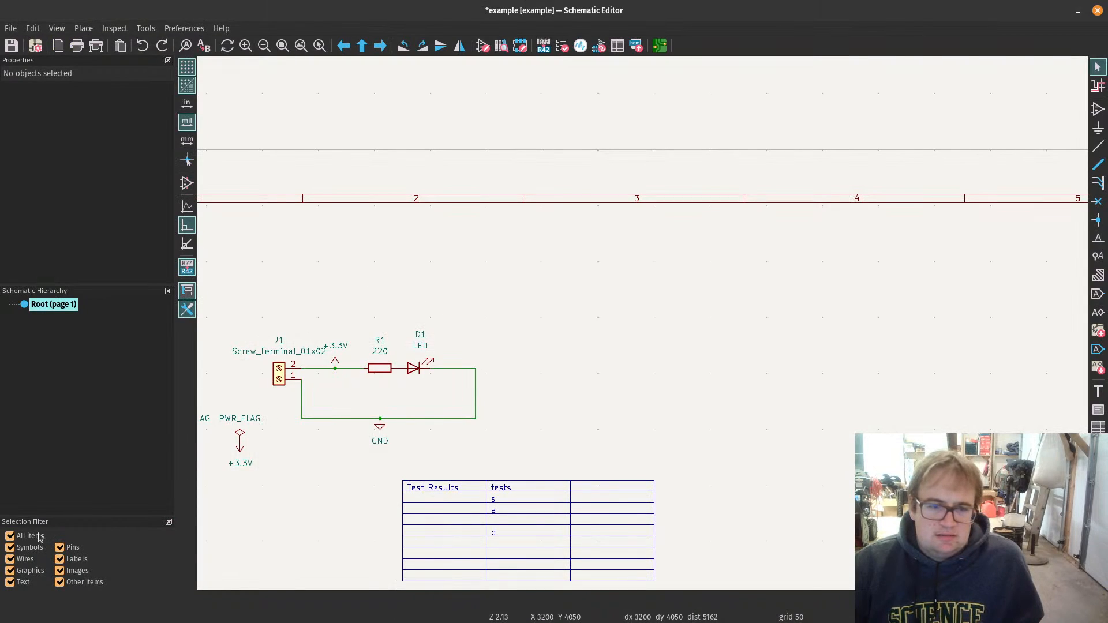
pyautogui.hotkey('alt', 'Tab')
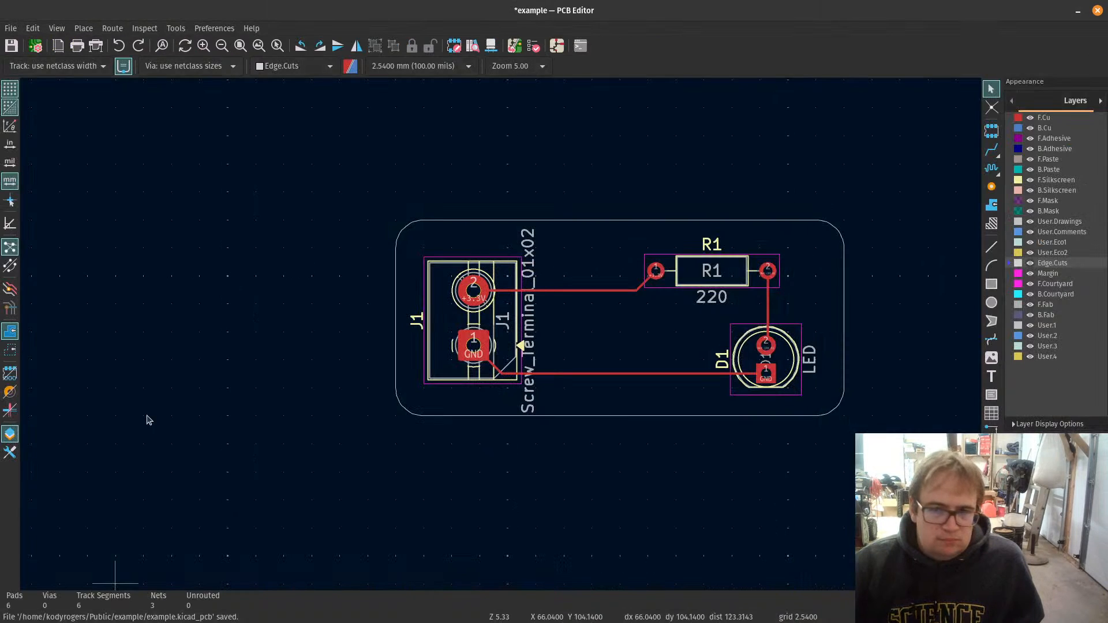
pyautogui.moveTo(813, 241); pyautogui.dragTo(367, 444)
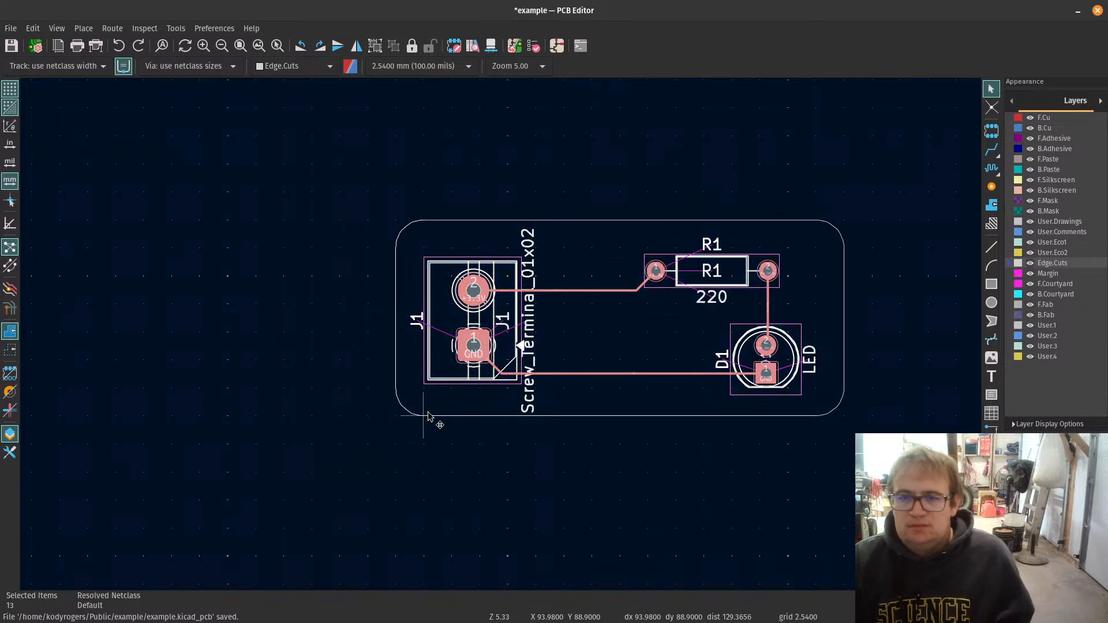
pyautogui.hotkey('ctrl', 'c')
pyautogui.click(417, 460)
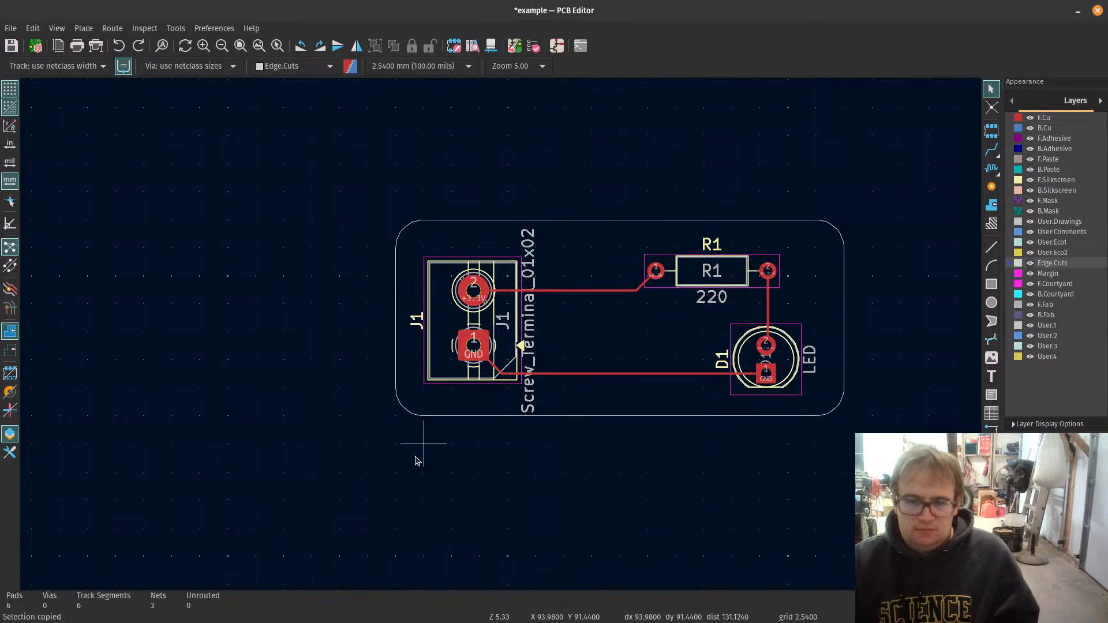
# Step: Paste the copied layout directly below the original board and save the PCB file
pyautogui.hotkey('ctrl', 'v')
pyautogui.scroll(-3, 502, 369)
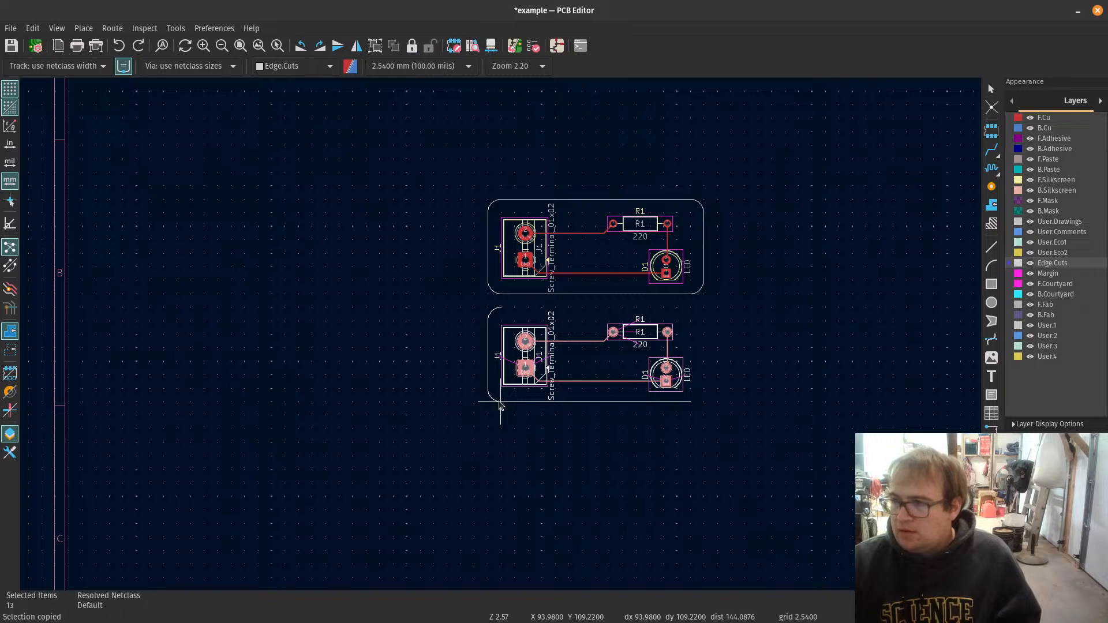
pyautogui.click(500, 403)
pyautogui.scroll(2, 507, 334)
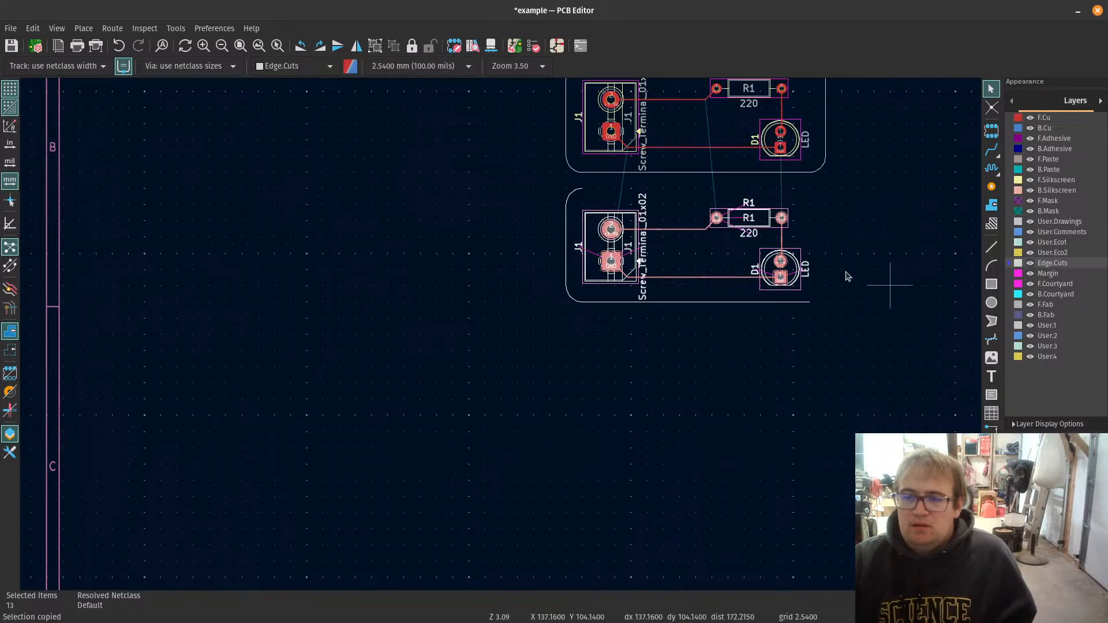
pyautogui.click(848, 233)
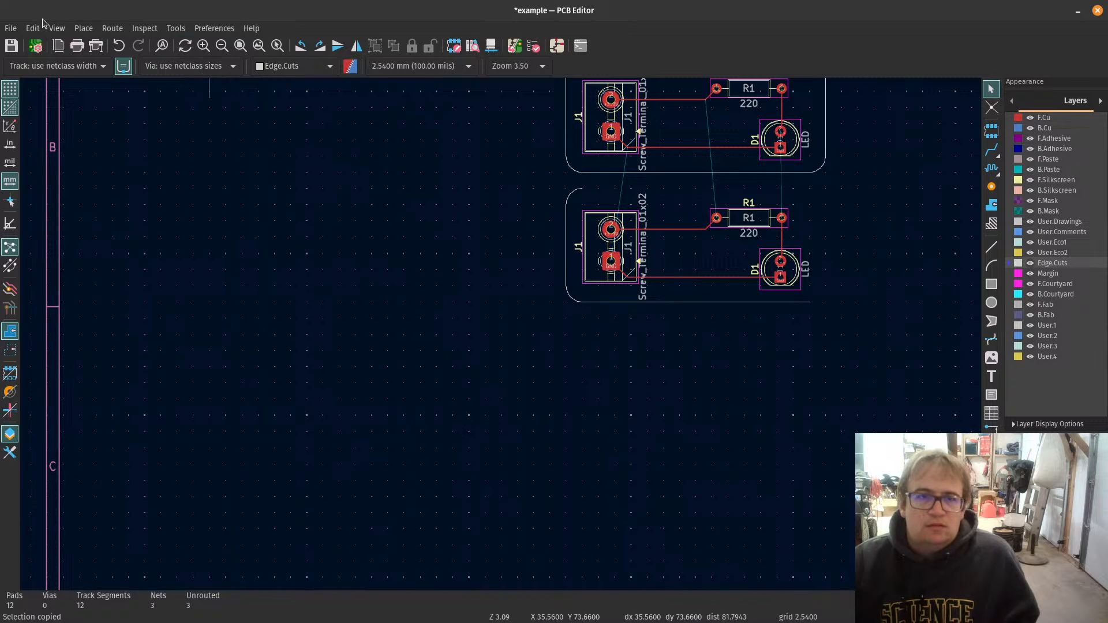
pyautogui.click(11, 46)
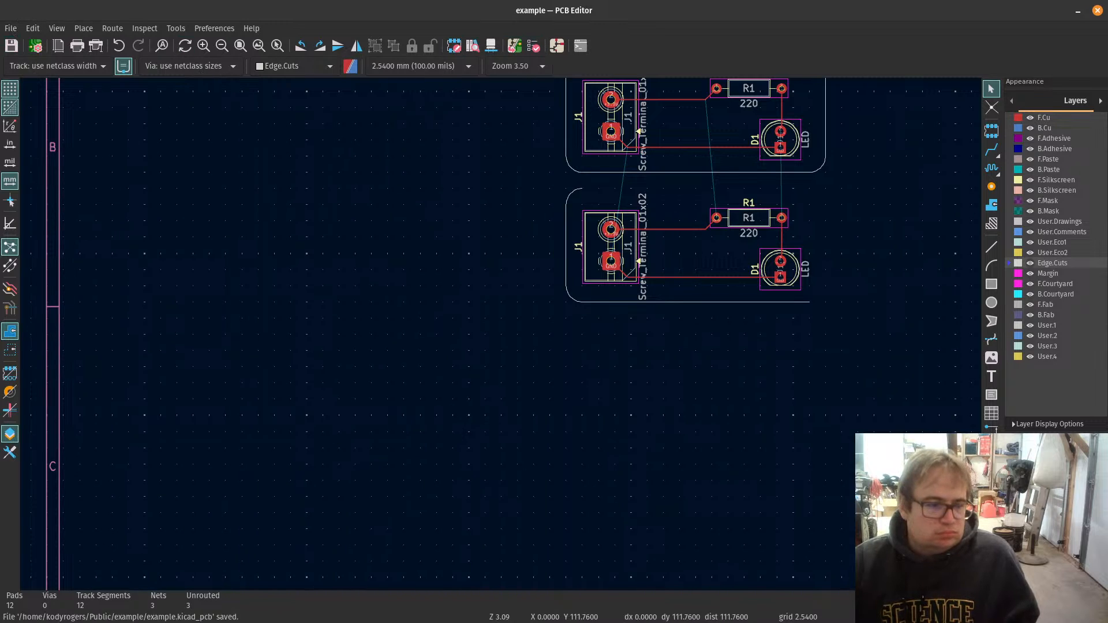
# Step: Switch to the Schematic Editor and examine the LED circuit together with the Test Results table below it
pyautogui.click(557, 45)
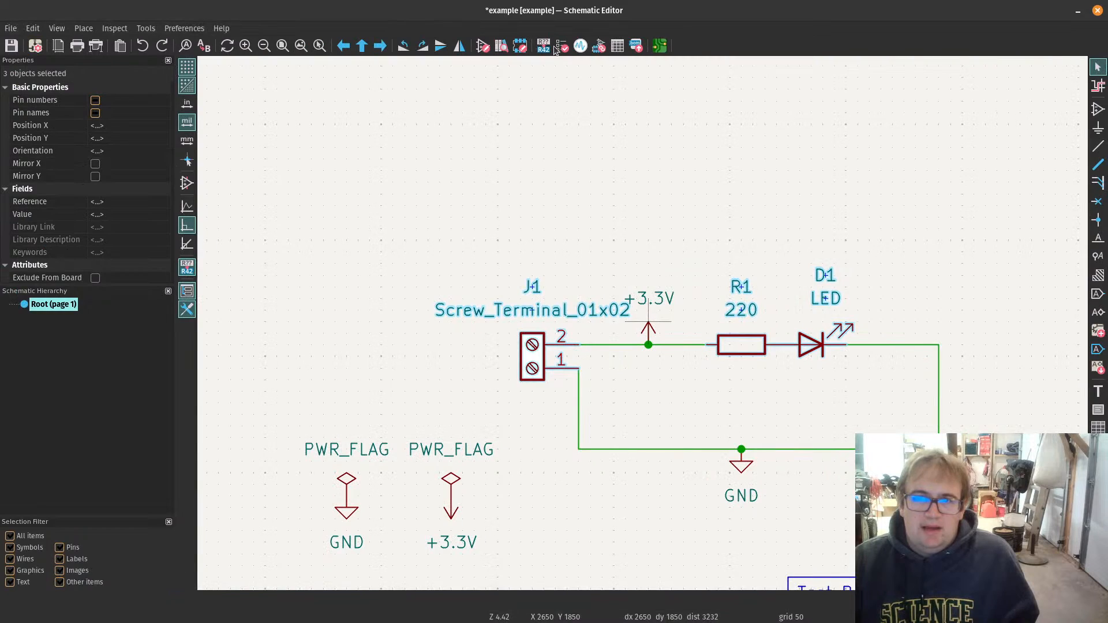
pyautogui.click(663, 289)
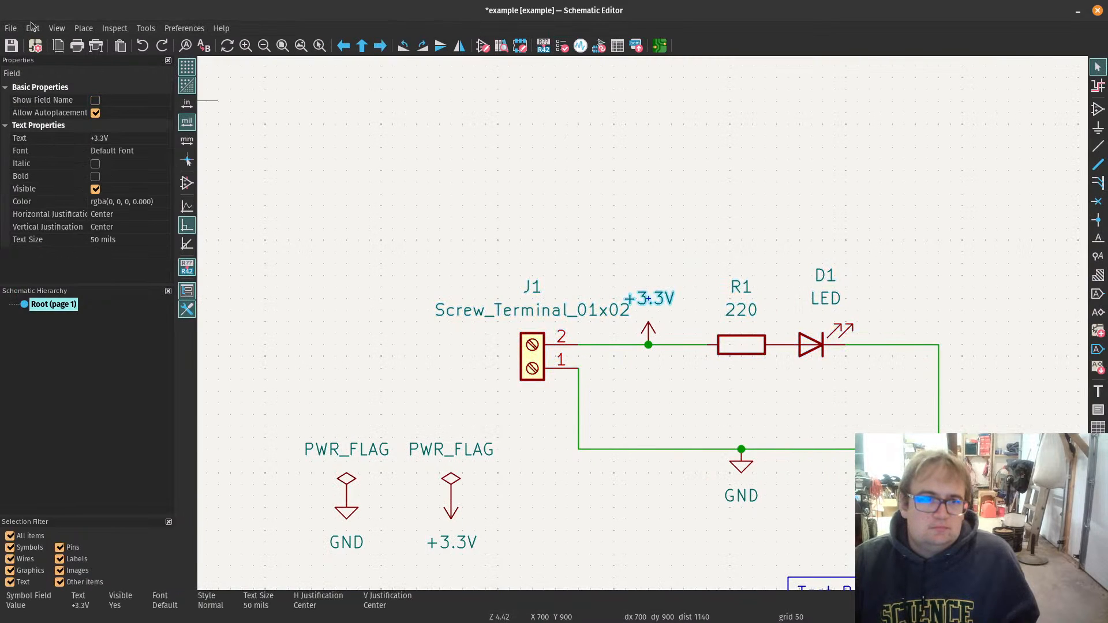
pyautogui.scroll(-5, 604, 341)
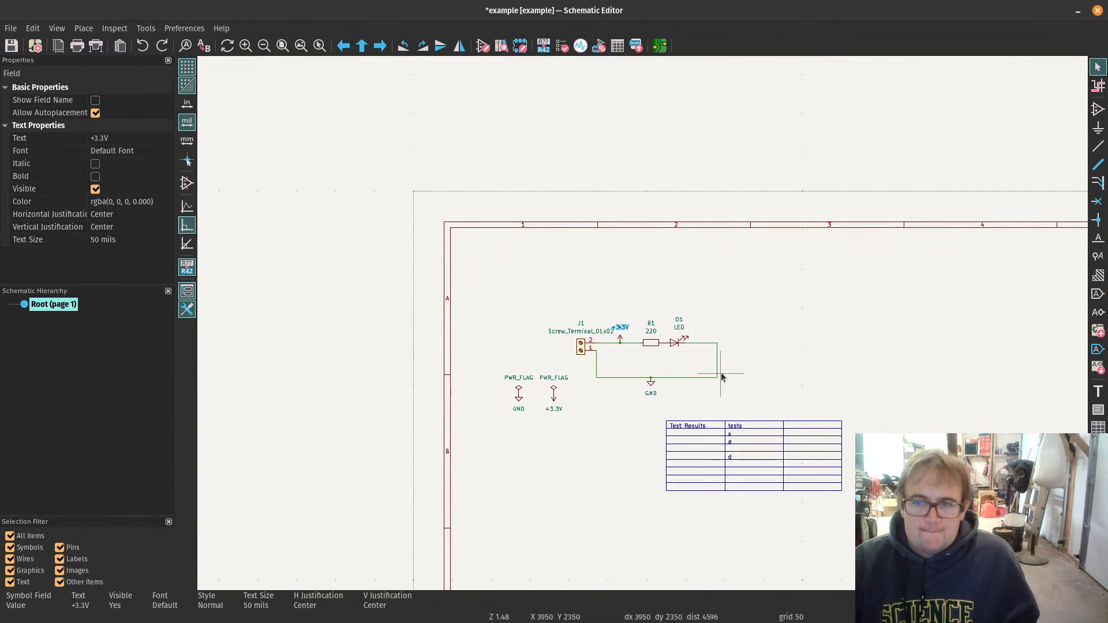
pyautogui.scroll(2, 721, 376)
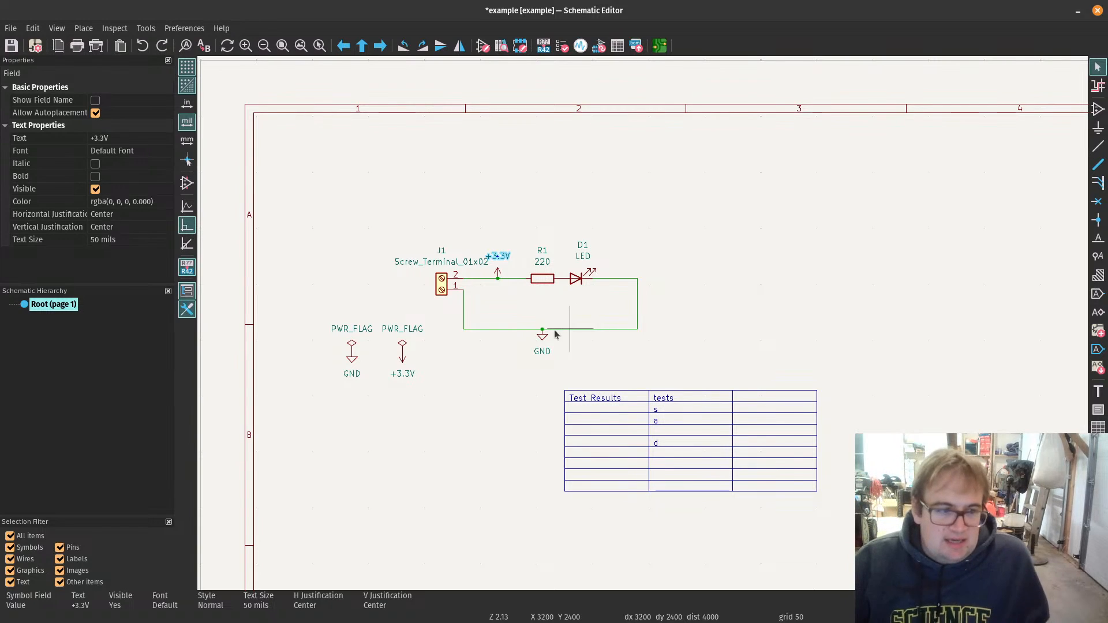
# Step: Close the PCB Editor, the Schematic Editor and the example project's KiCad 9.0 project window
pyautogui.hotkey('alt', 'Tab')
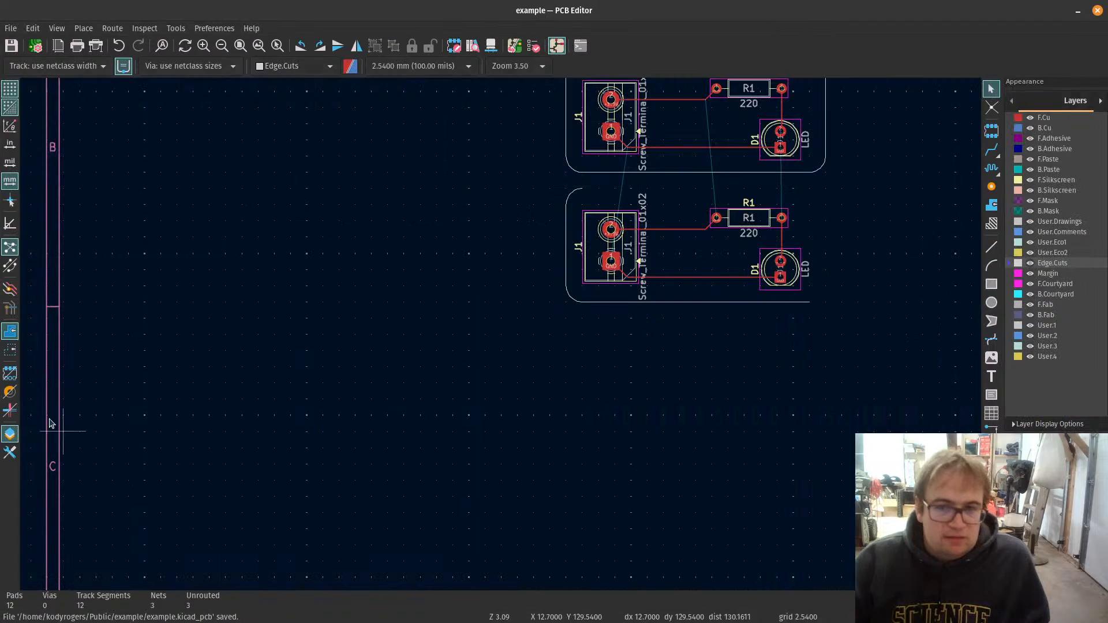
pyautogui.click(1097, 10)
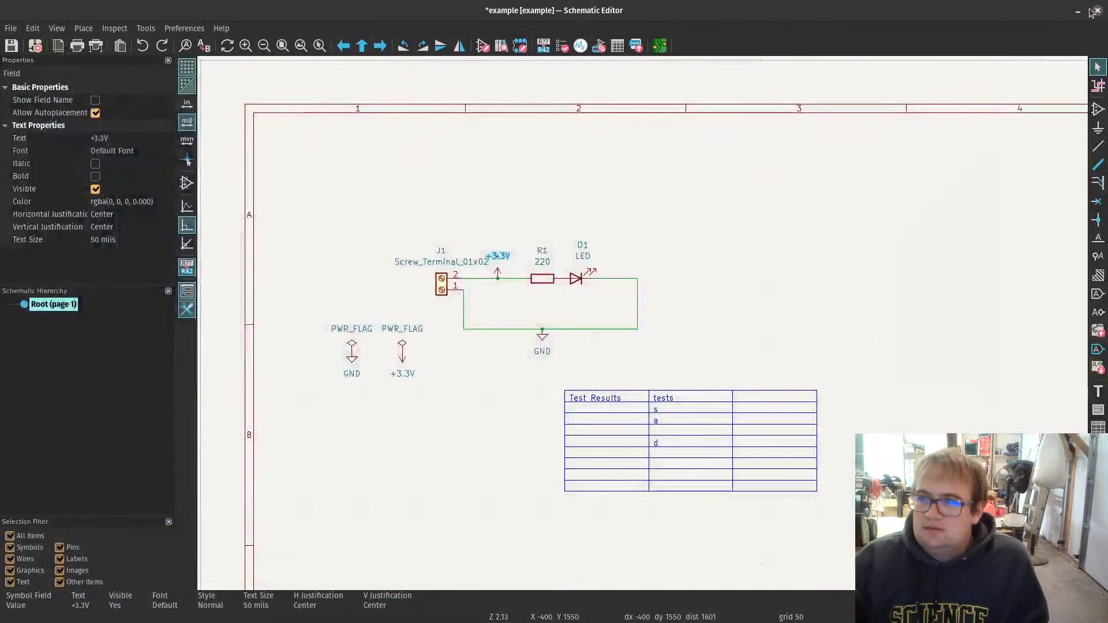
pyautogui.click(1096, 10)
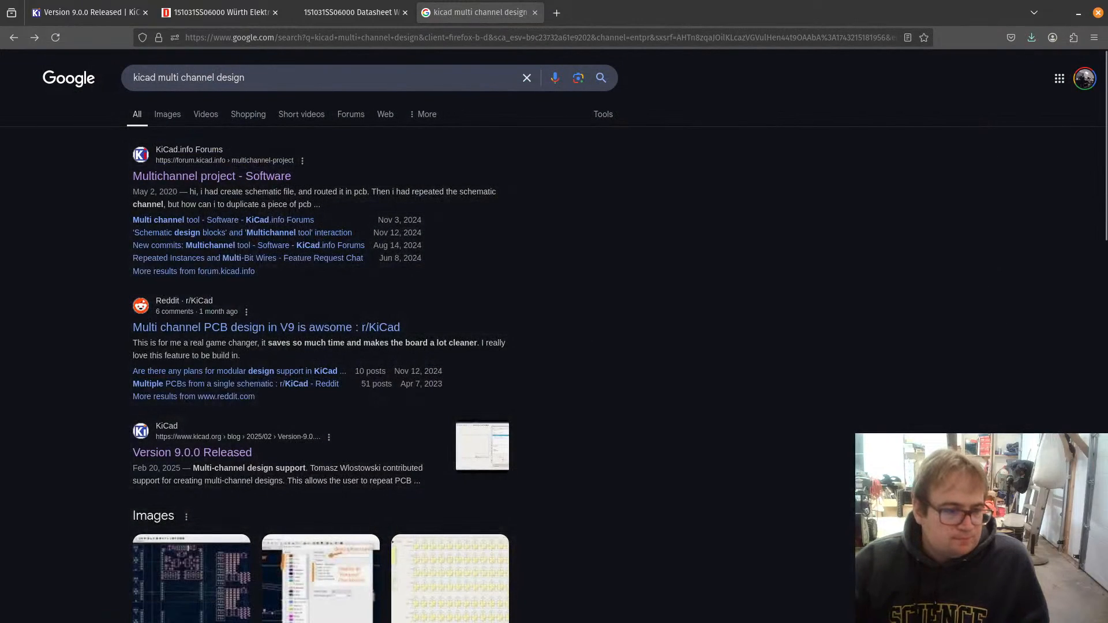
pyautogui.hotkey('alt', 'Tab')
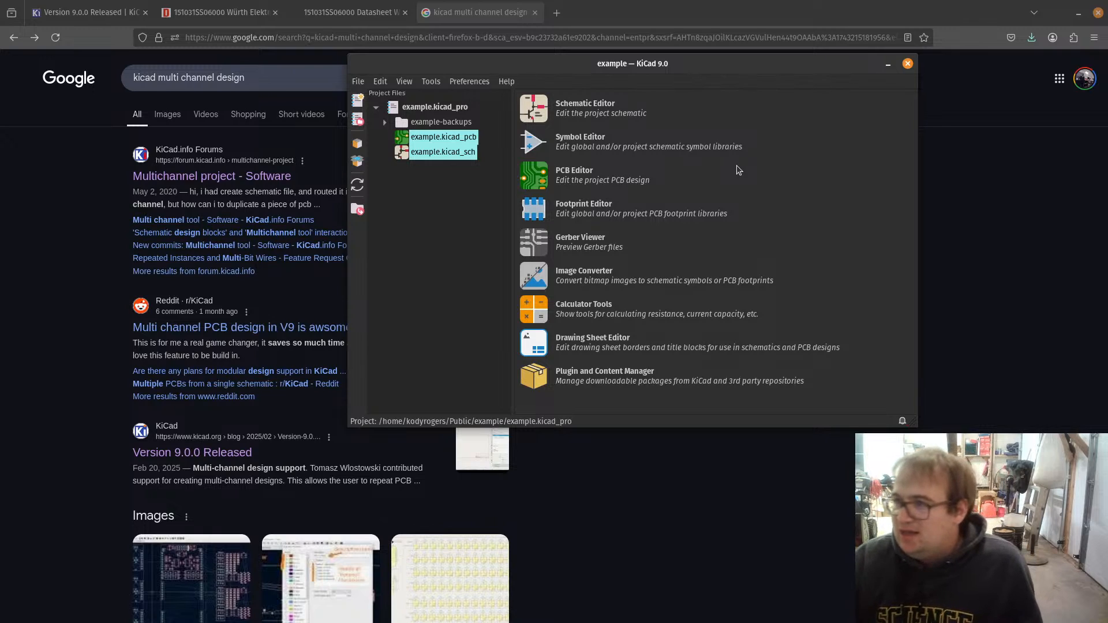
pyautogui.click(907, 65)
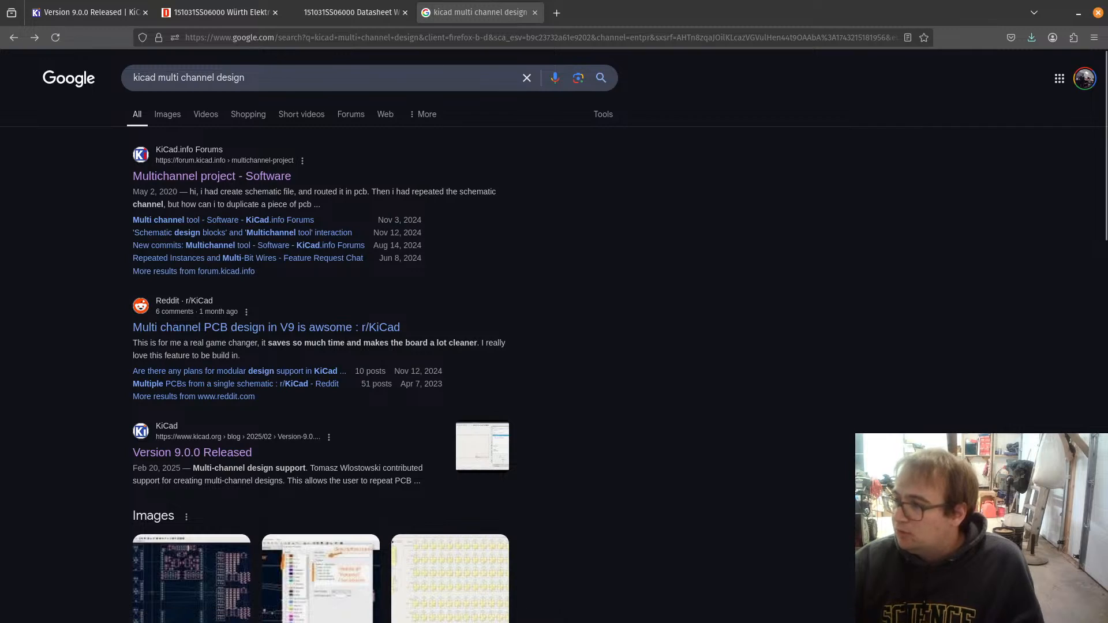